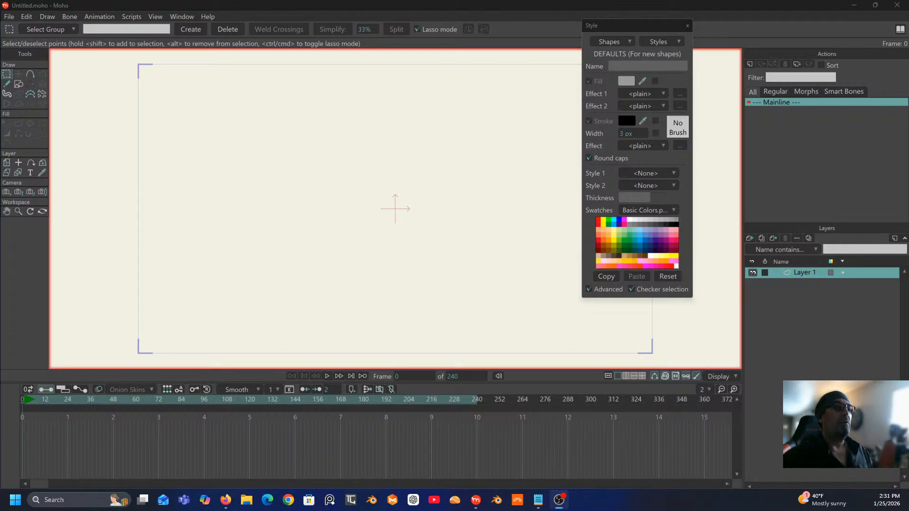
pyautogui.press('super+d')
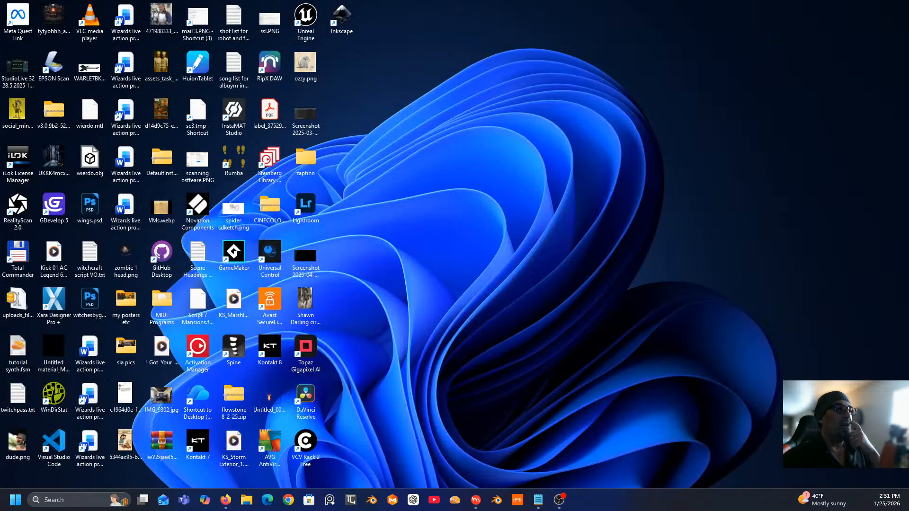
pyautogui.press('super+d')
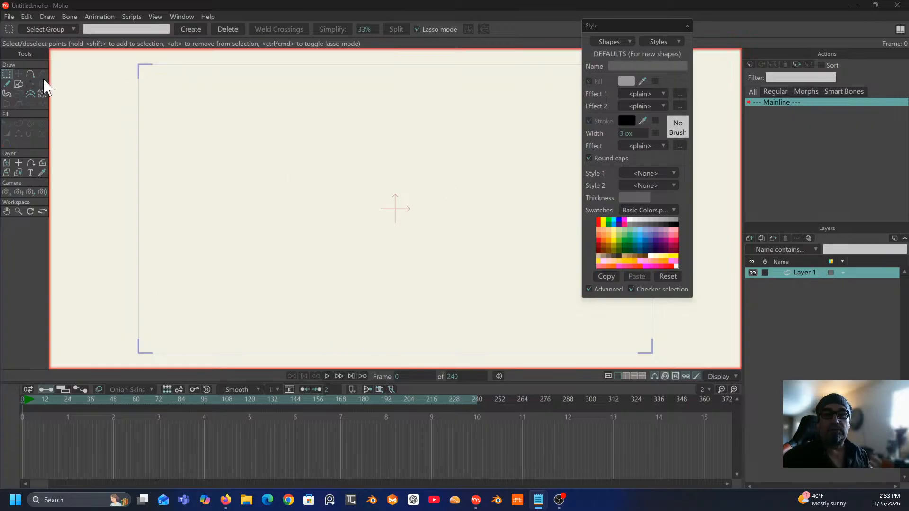
# Step: Draw a filled gray oval on Layer 1 and a second oval overlapping its upper part on a new vector layer
pyautogui.click(18, 83)
pyautogui.moveTo(252, 202)
pyautogui.mouseDown()
pyautogui.moveTo(324, 264)
pyautogui.moveTo(348, 305)
pyautogui.mouseUp()
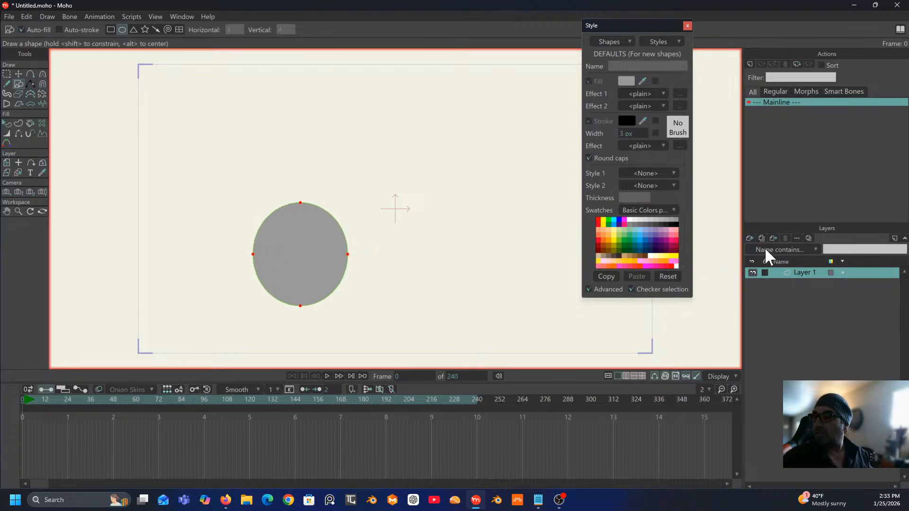
pyautogui.click(749, 238)
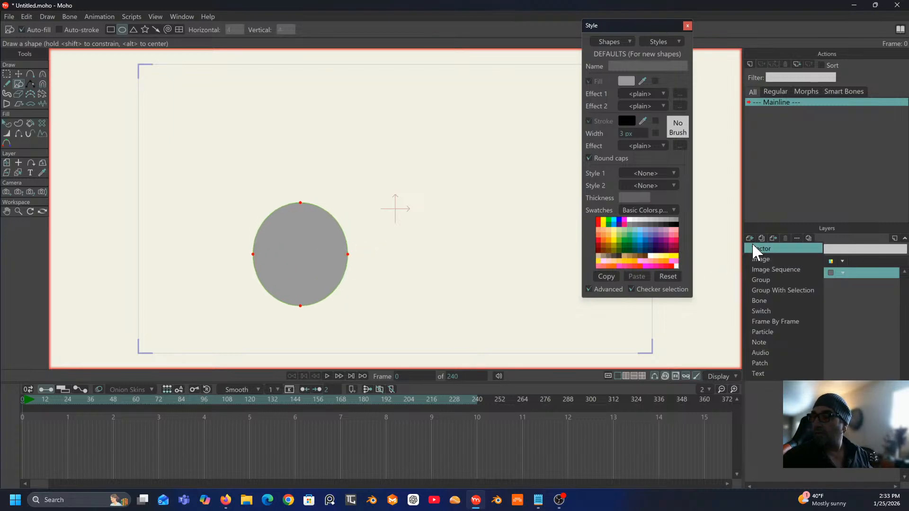
pyautogui.click(752, 244)
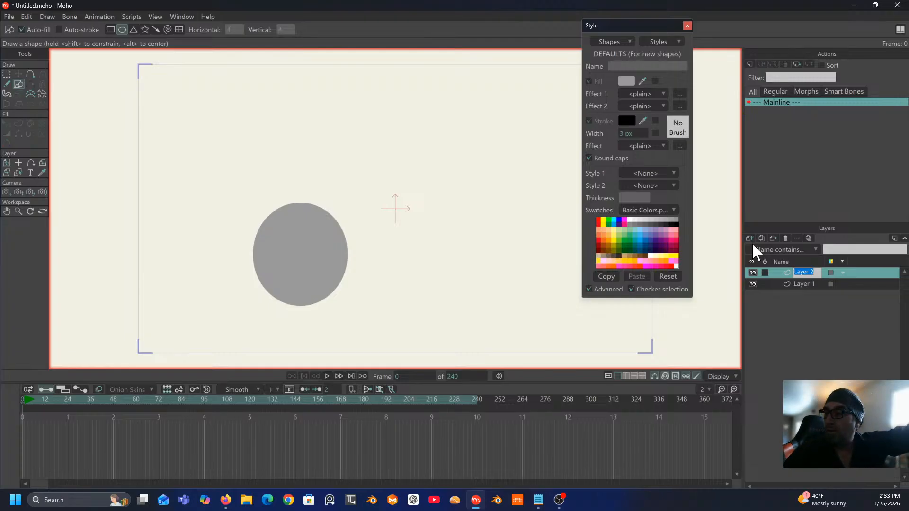
pyautogui.press('Return')
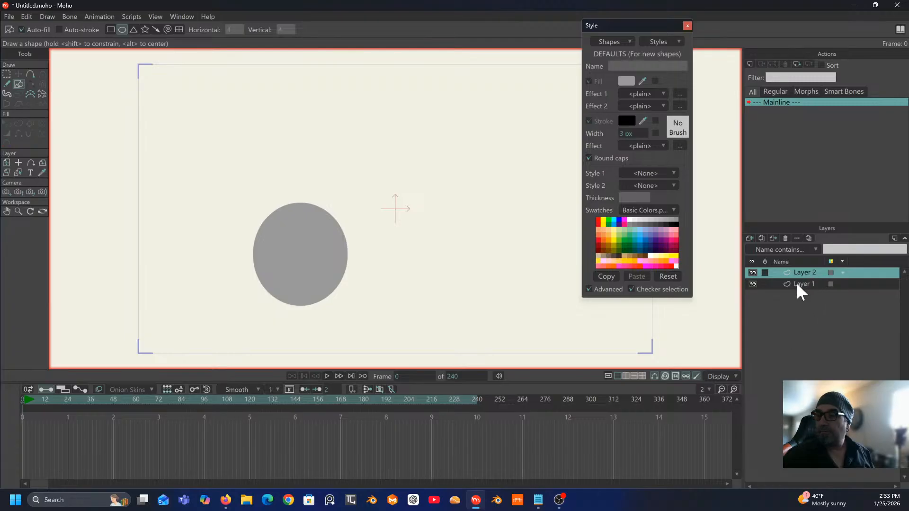
pyautogui.moveTo(249, 158); pyautogui.dragTo(352, 246)
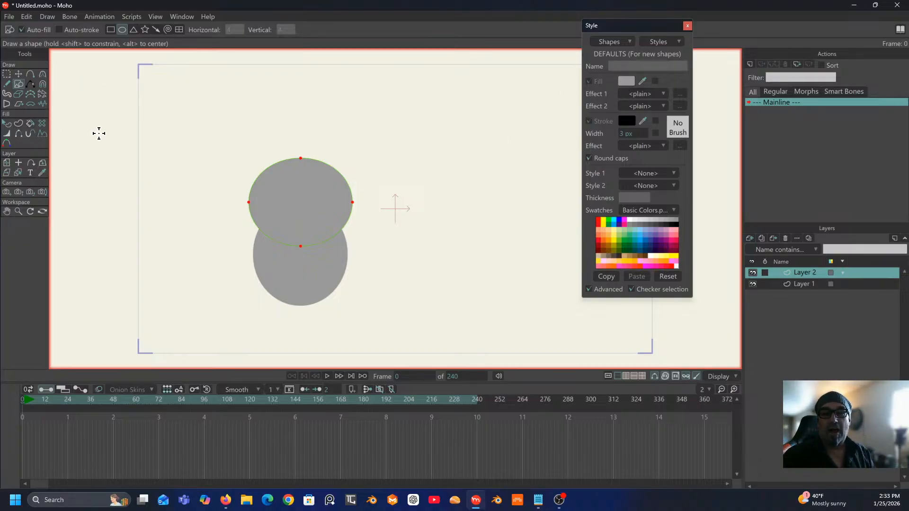
# Step: Fill the upper oval on Layer 2 with red, FF0000, and deselect it
pyautogui.click(10, 124)
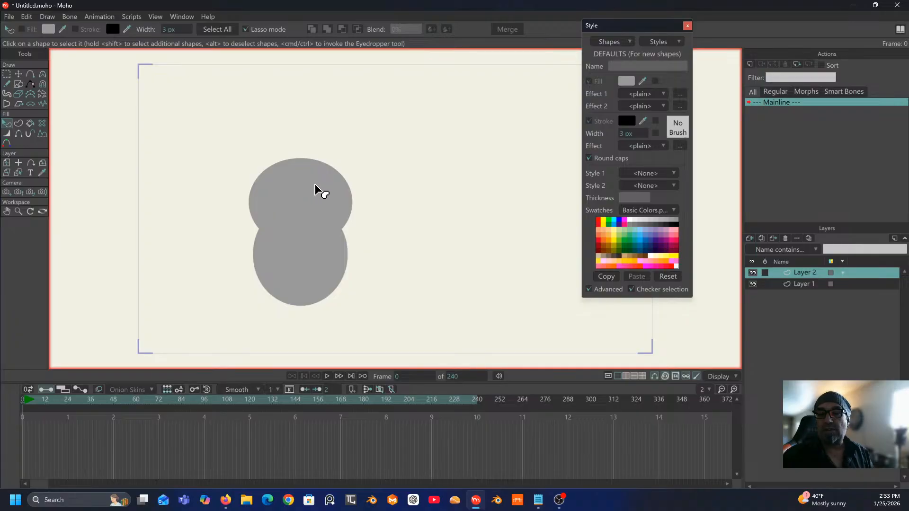
pyautogui.click(282, 199)
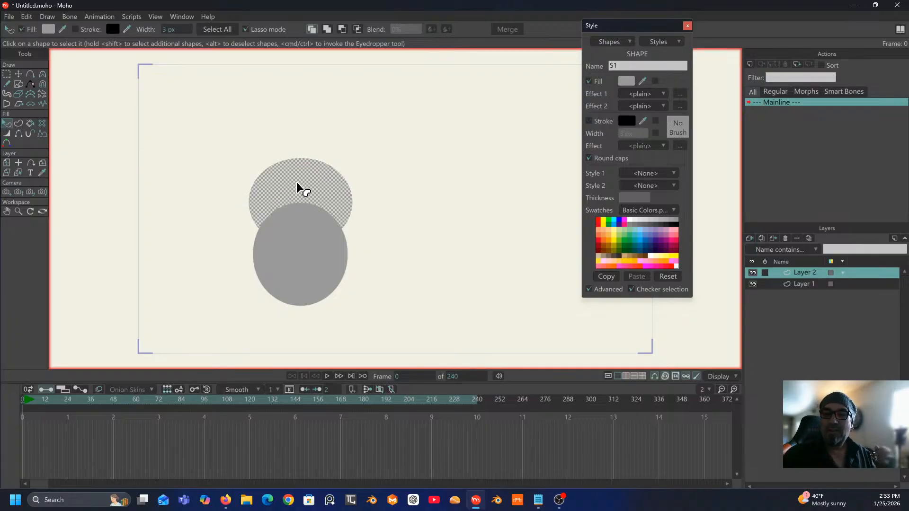
pyautogui.click(49, 30)
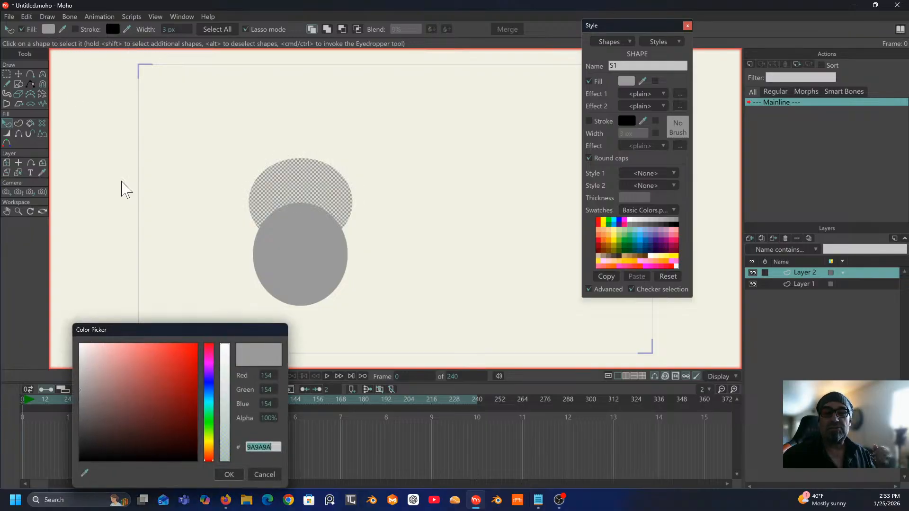
pyautogui.moveTo(168, 379); pyautogui.dragTo(243, 315)
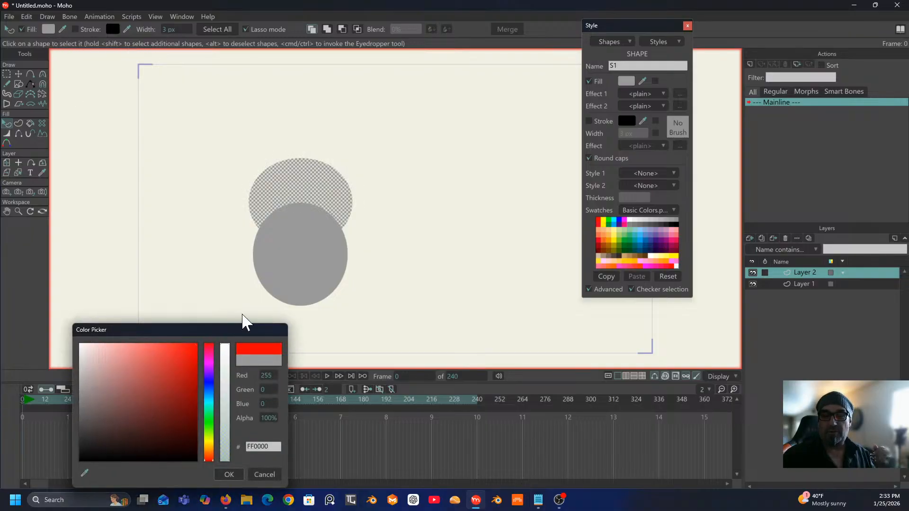
pyautogui.click(237, 475)
pyautogui.click(401, 270)
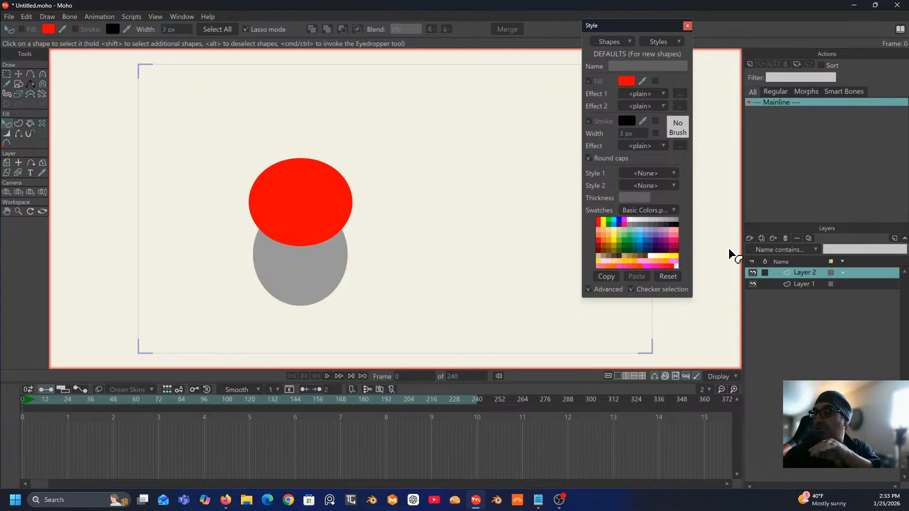
# Step: Hide Layer 1 and show it again, and move the timeline to frame 3
pyautogui.click(753, 284)
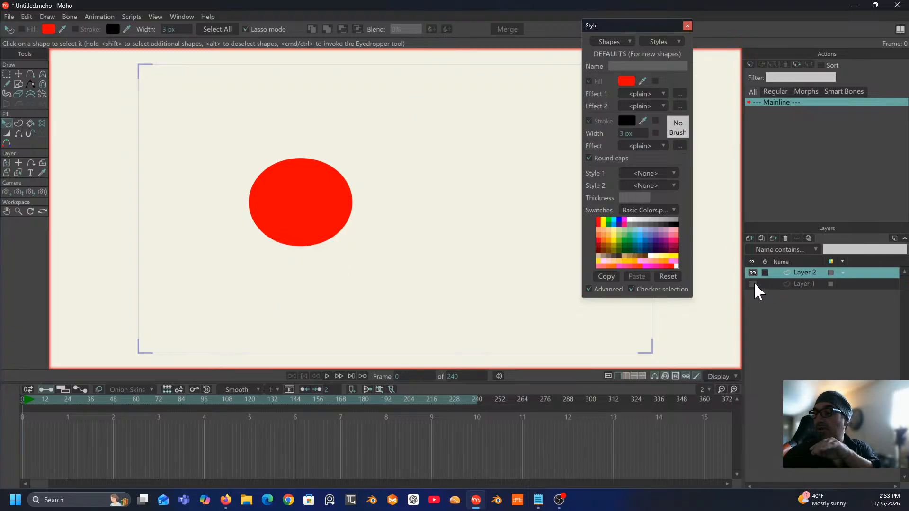
pyautogui.click(753, 284)
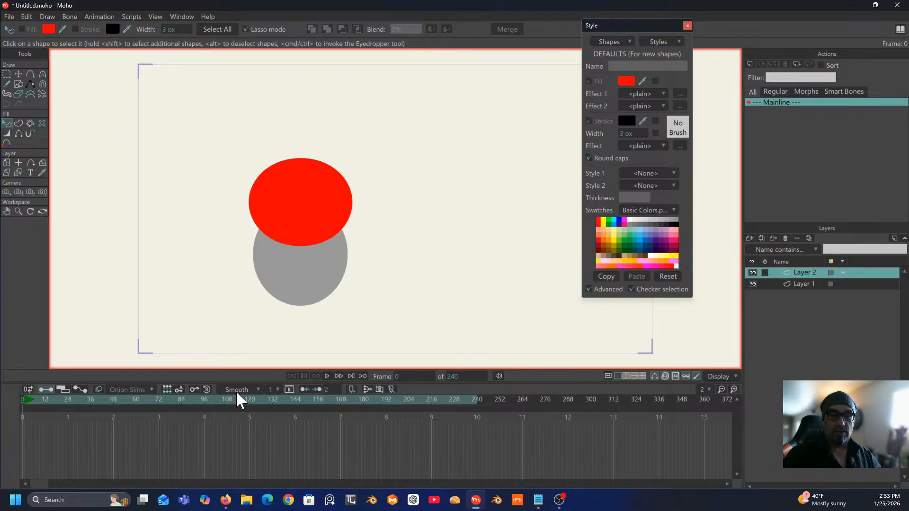
pyautogui.click(28, 401)
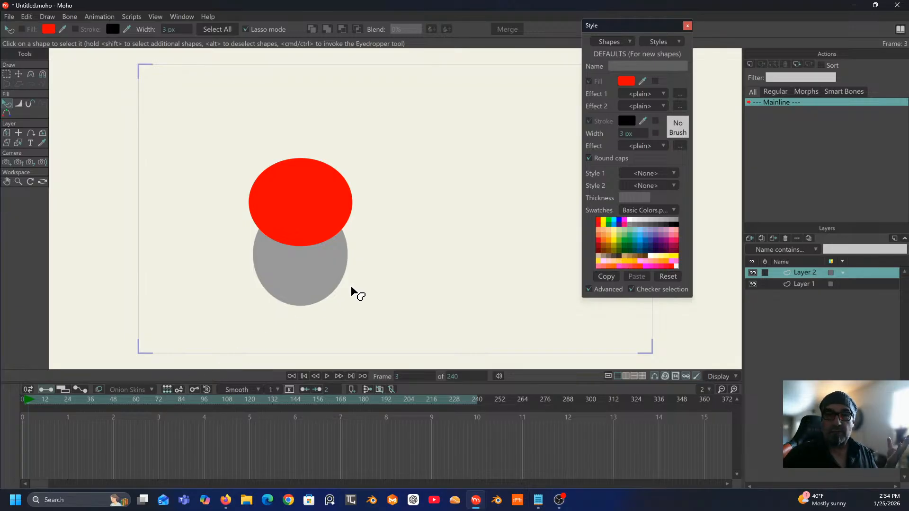
# Step: Examine Layer 2's general, shadow, motion blur, vector and 3D settings for an option that animates the stacking order
pyautogui.doubleClick(820, 273)
pyautogui.moveTo(648, 94); pyautogui.dragTo(653, 72)
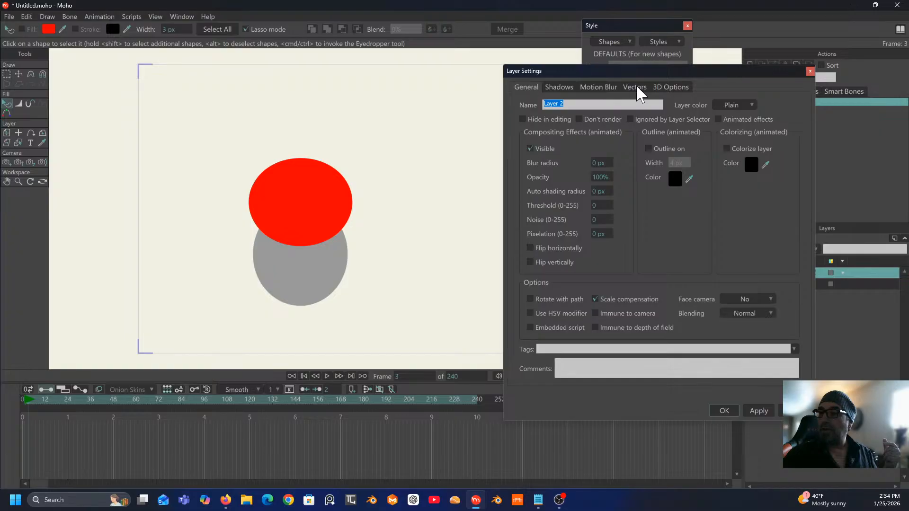
pyautogui.click(668, 88)
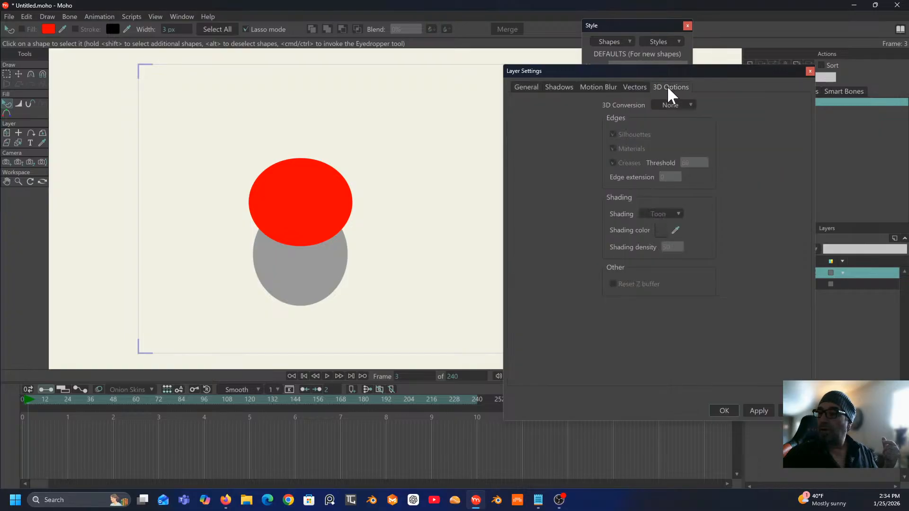
pyautogui.click(634, 88)
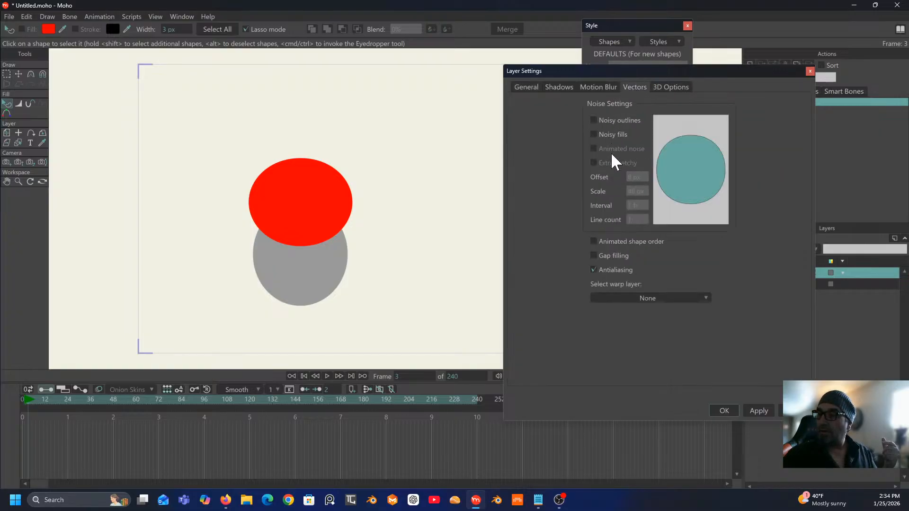
pyautogui.click(595, 86)
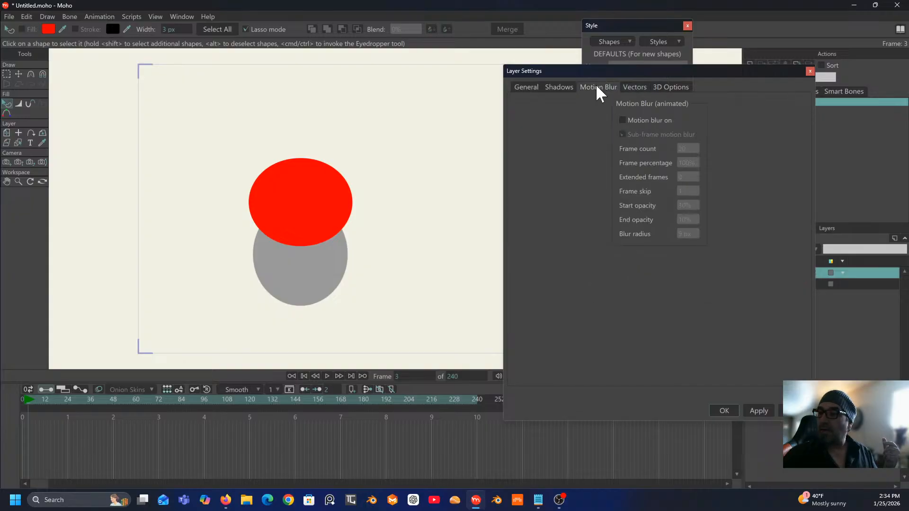
pyautogui.click(564, 87)
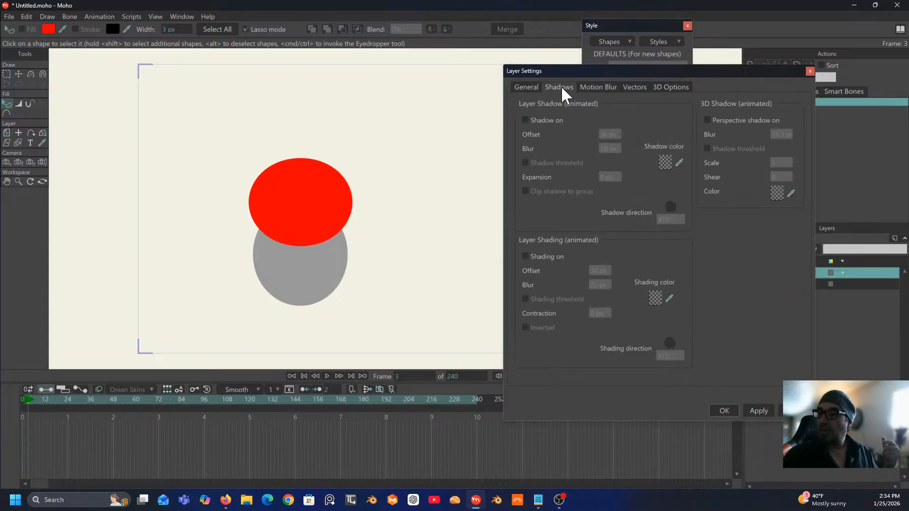
pyautogui.click(525, 87)
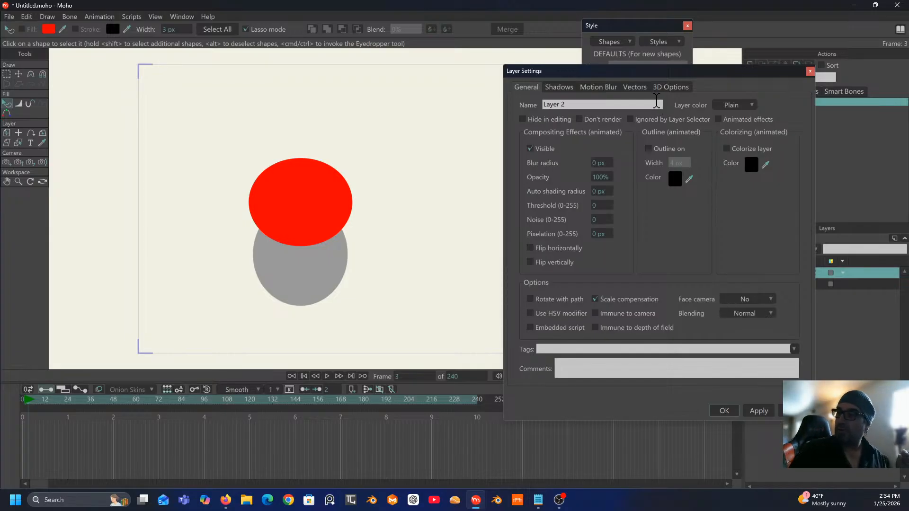
pyautogui.click(671, 87)
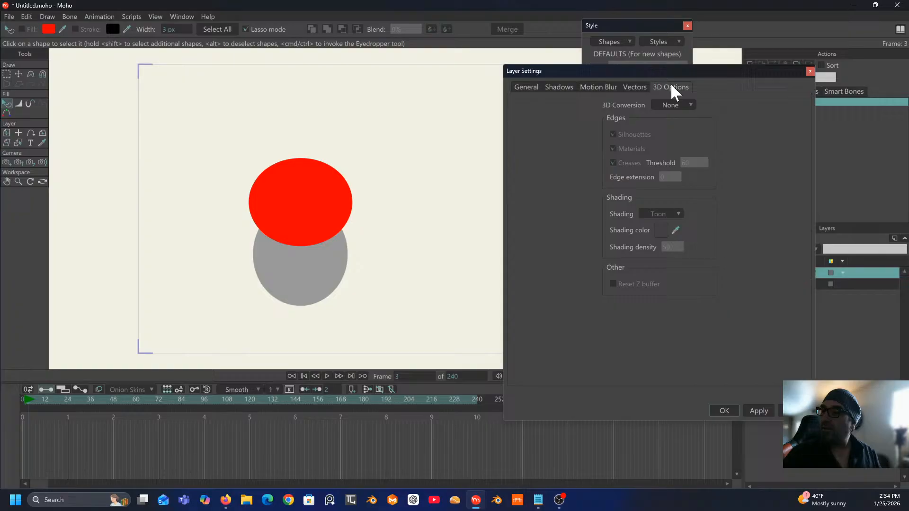
pyautogui.click(634, 86)
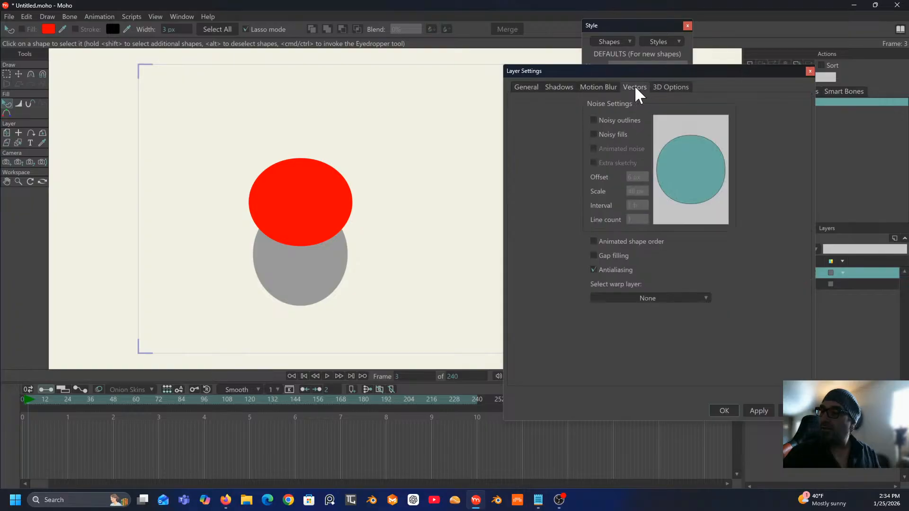
pyautogui.click(599, 87)
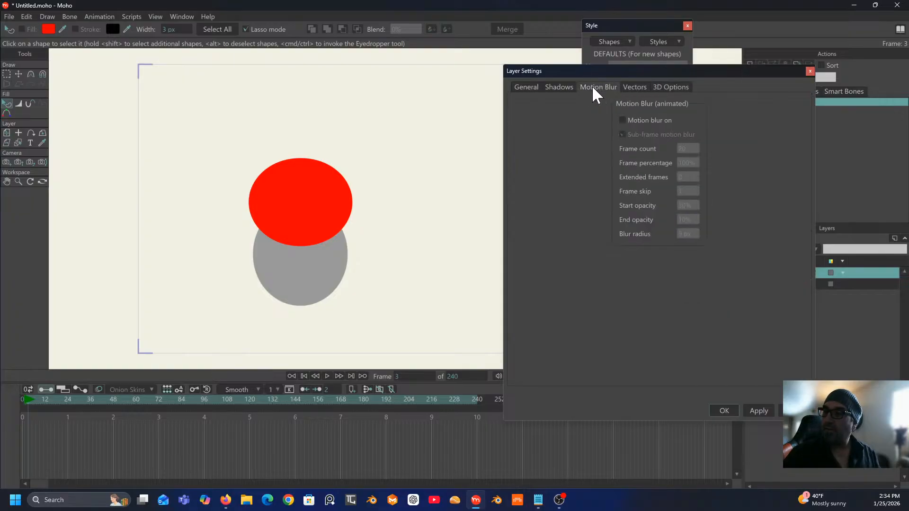
pyautogui.click(570, 85)
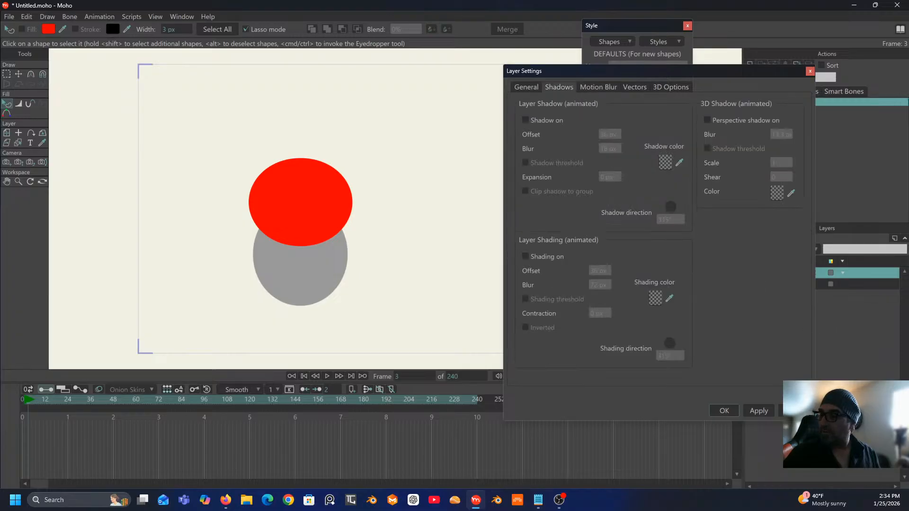
pyautogui.click(794, 410)
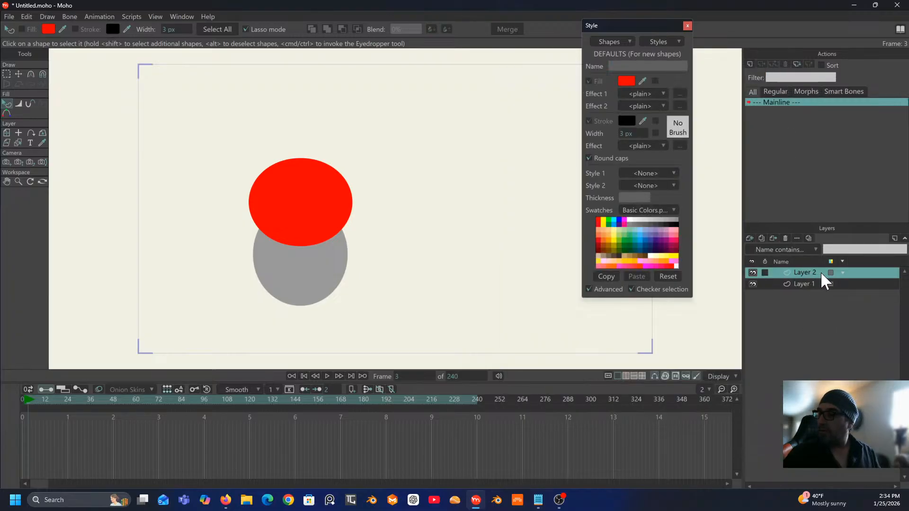
# Step: Look through Layer 2's blend modes and quick settings without changing anything
pyautogui.rightClick(820, 272)
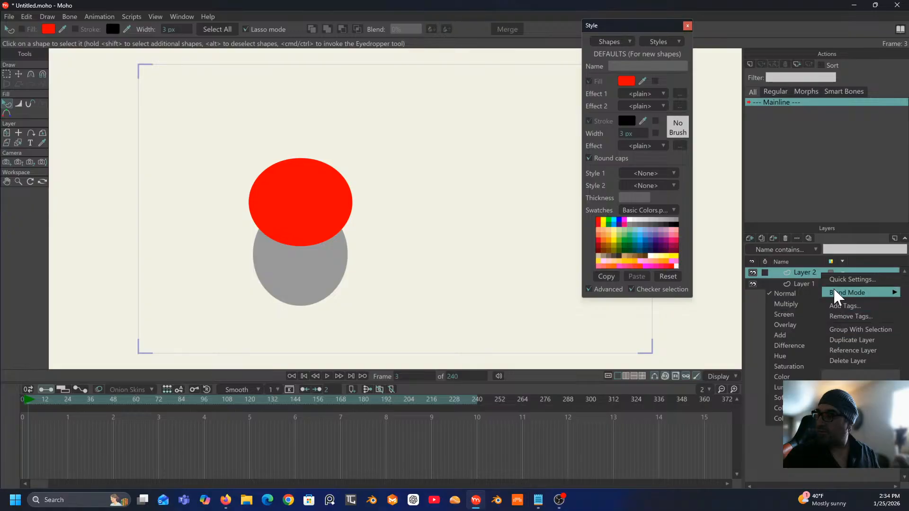
pyautogui.click(841, 278)
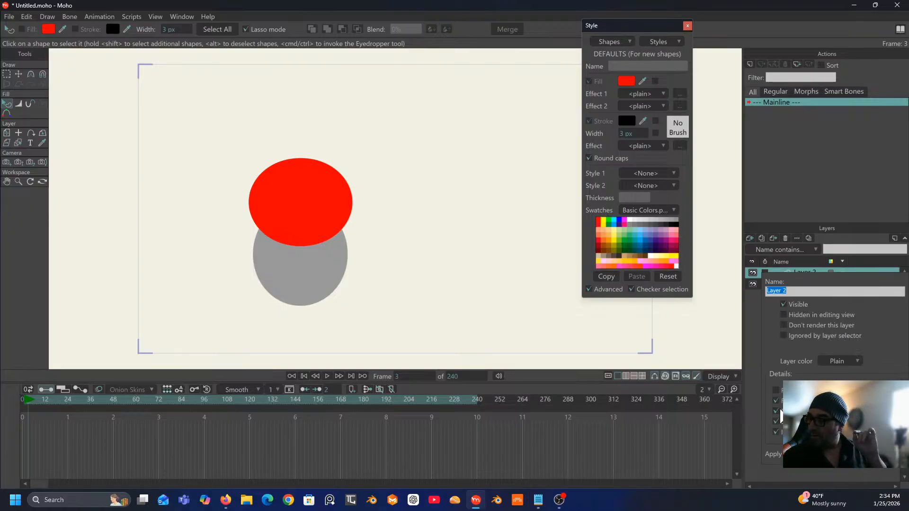
pyautogui.click(735, 340)
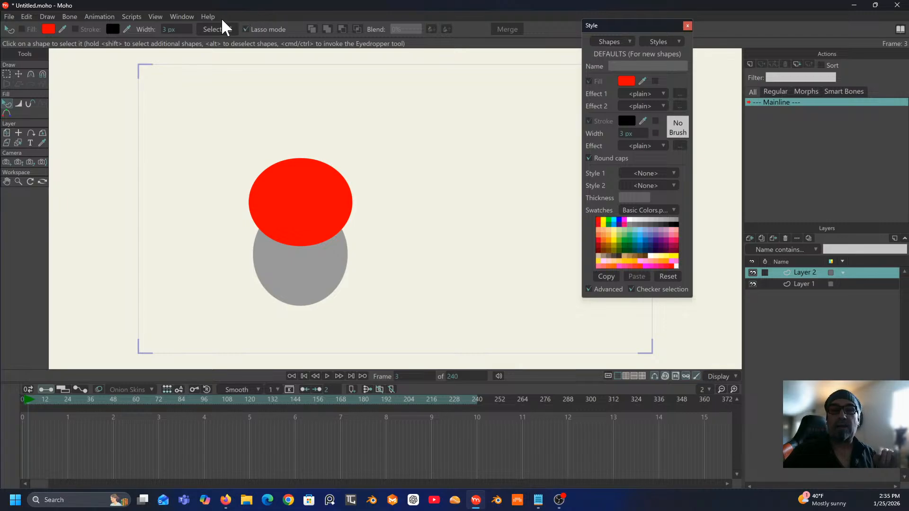
# Step: Enable Animated shape order in the vector settings of Layer 2
pyautogui.doubleClick(819, 272)
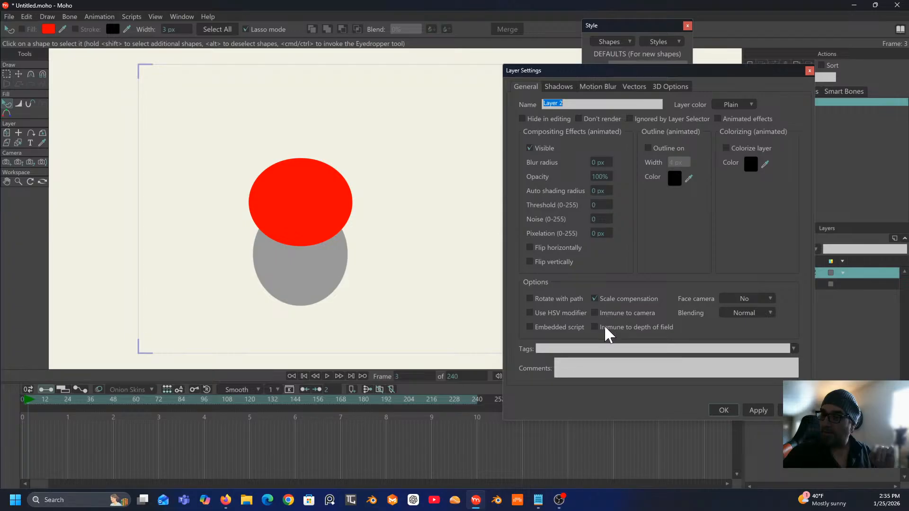
pyautogui.click(662, 86)
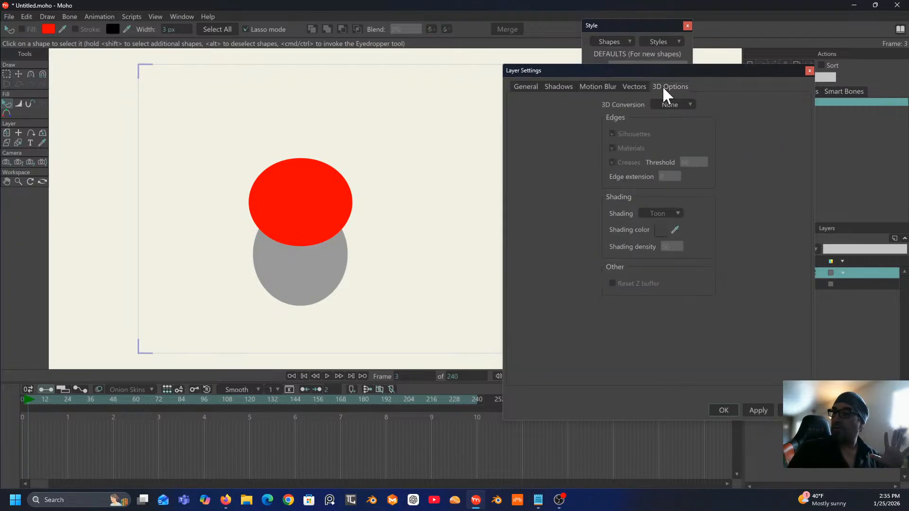
pyautogui.click(629, 84)
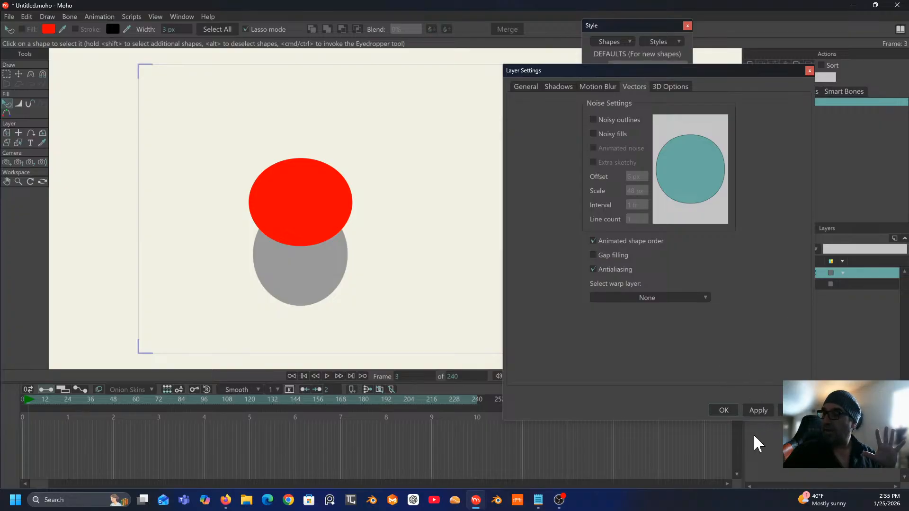
pyautogui.click(727, 409)
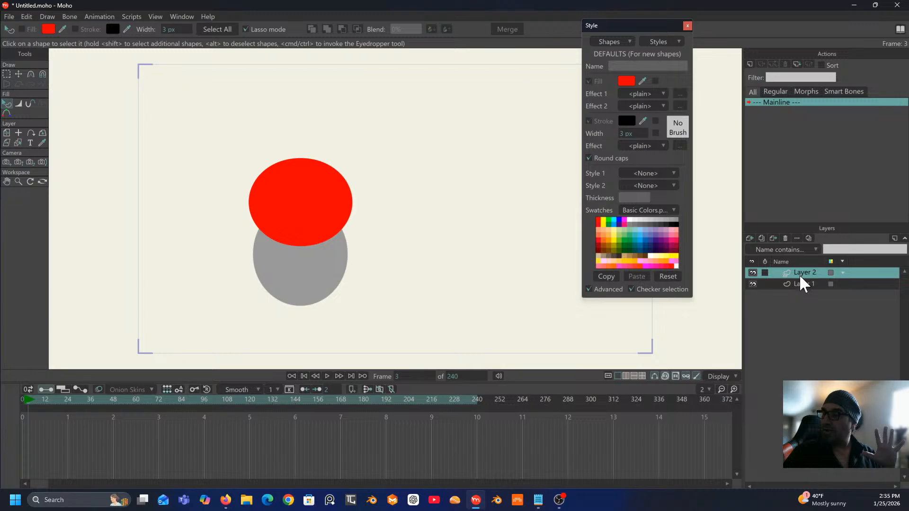
# Step: Move Layer 2 beneath Layer 1 in the layer stack and scrub the timeline to frame 4
pyautogui.moveTo(798, 294); pyautogui.dragTo(798, 293)
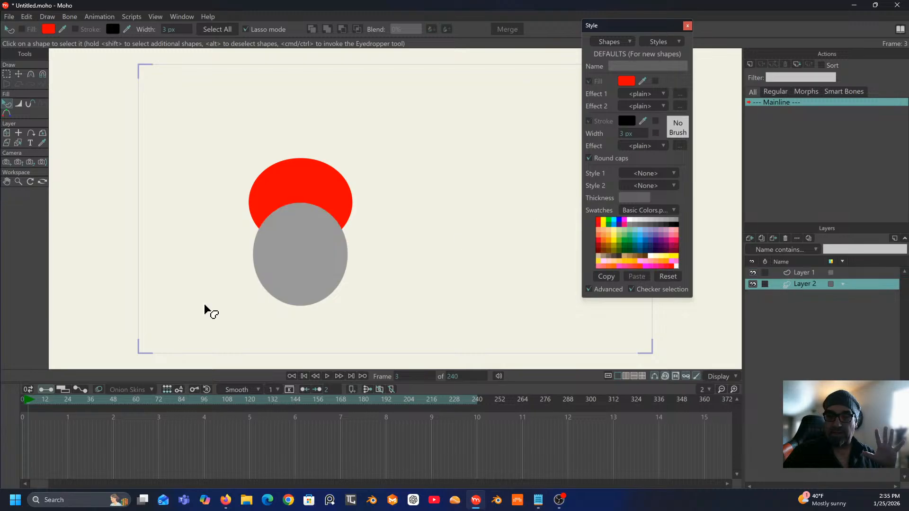
pyautogui.moveTo(38, 398)
pyautogui.mouseDown()
pyautogui.moveTo(24, 399)
pyautogui.moveTo(78, 406)
pyautogui.moveTo(57, 410)
pyautogui.moveTo(31, 399)
pyautogui.mouseUp()
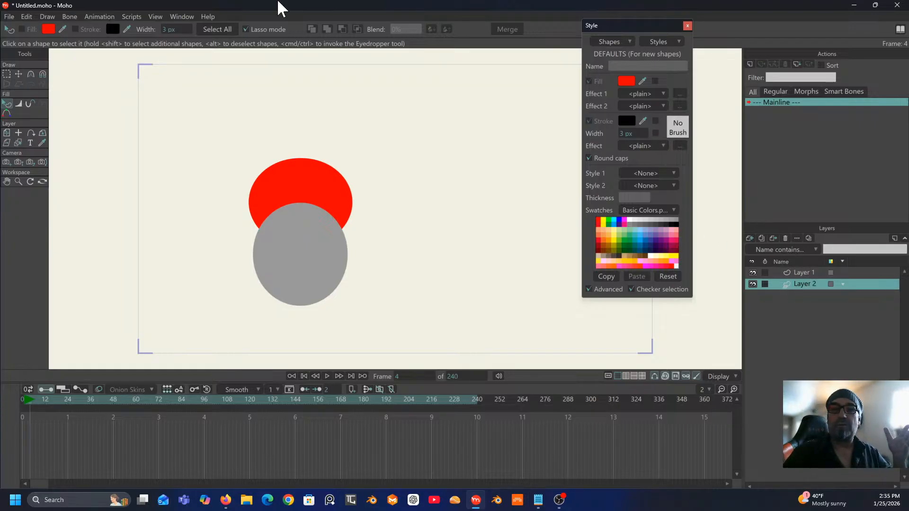
# Step: Look through the general preferences for an option related to layer order and close them without changes
pyautogui.click(183, 17)
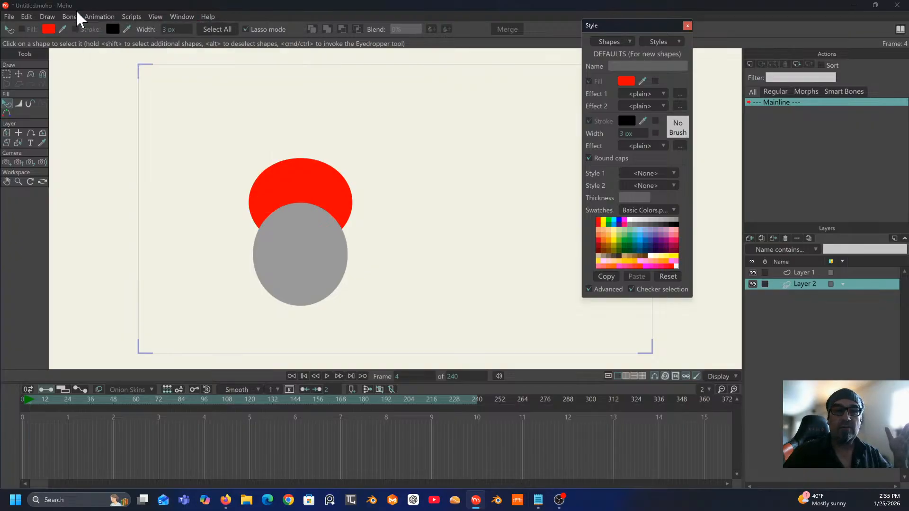
pyautogui.click(26, 17)
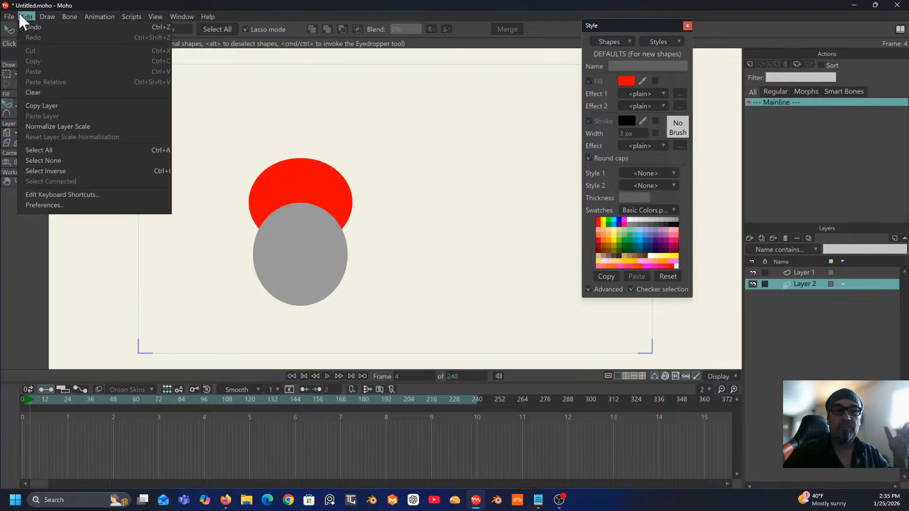
pyautogui.click(76, 205)
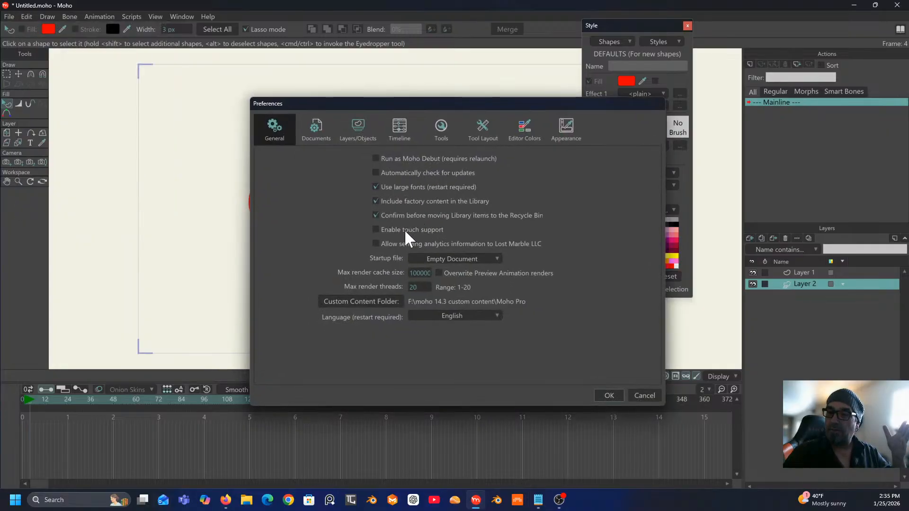
pyautogui.click(649, 395)
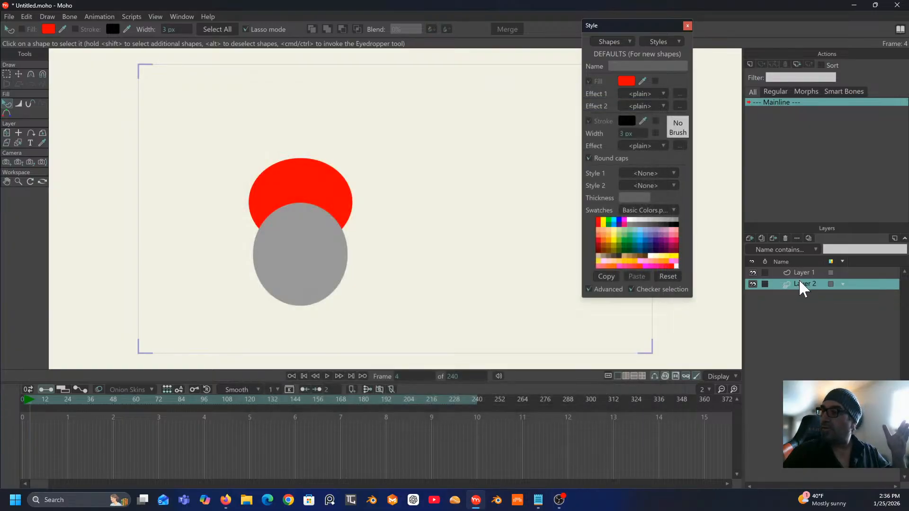
# Step: Check every category of Layer 2's layer settings again for a way to animate layer order, leaving them unchanged
pyautogui.doubleClick(802, 284)
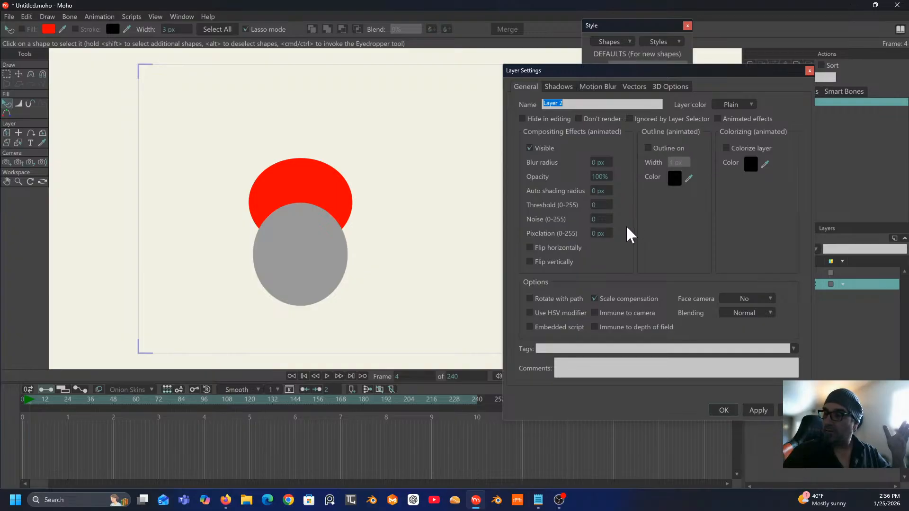
pyautogui.click(556, 85)
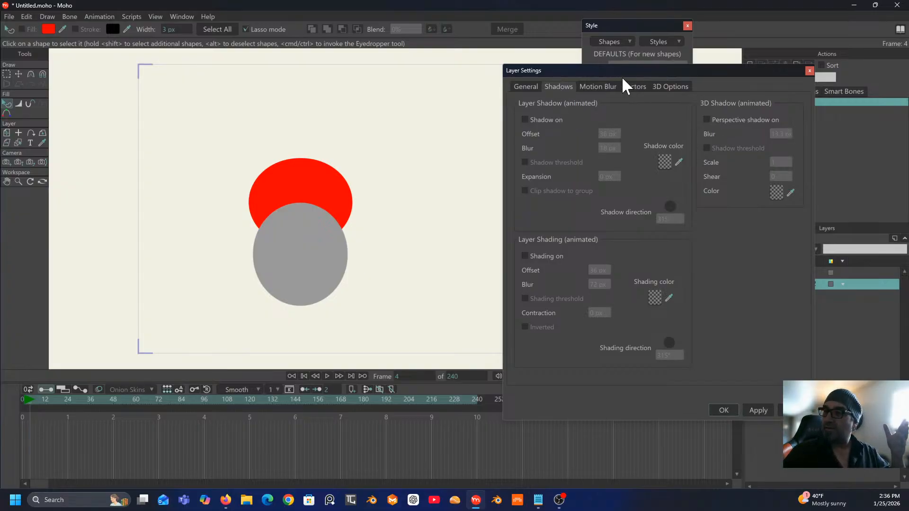
pyautogui.click(610, 88)
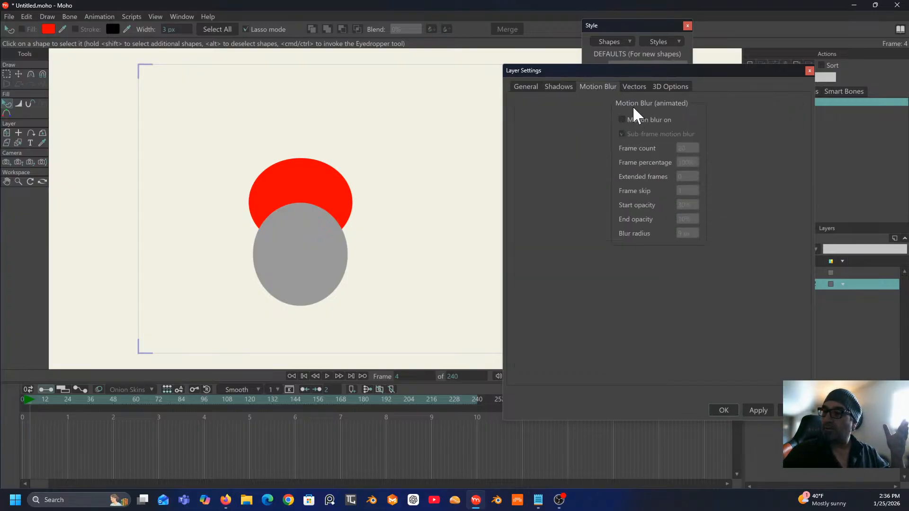
pyautogui.click(635, 89)
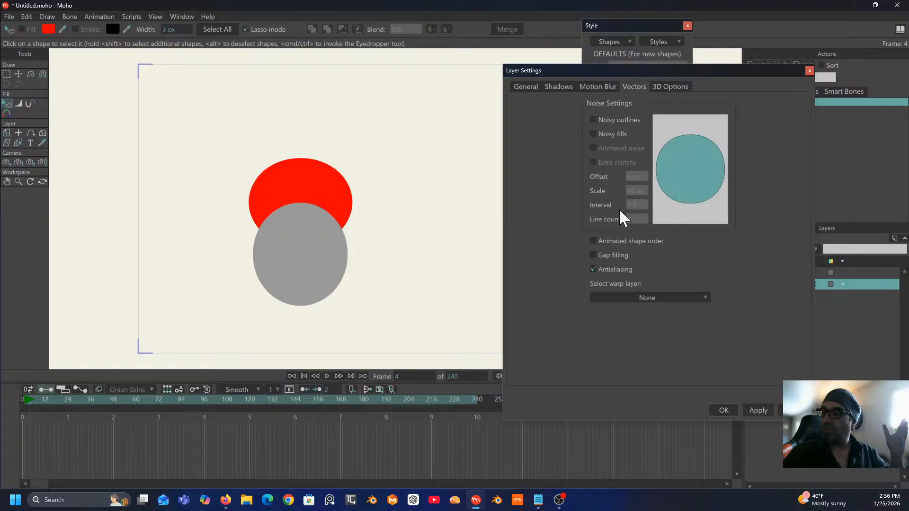
pyautogui.click(672, 86)
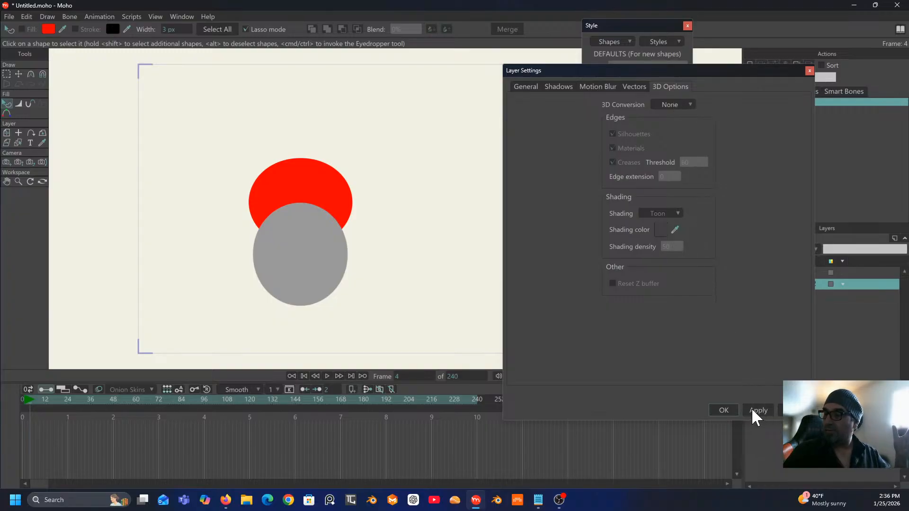
pyautogui.click(793, 410)
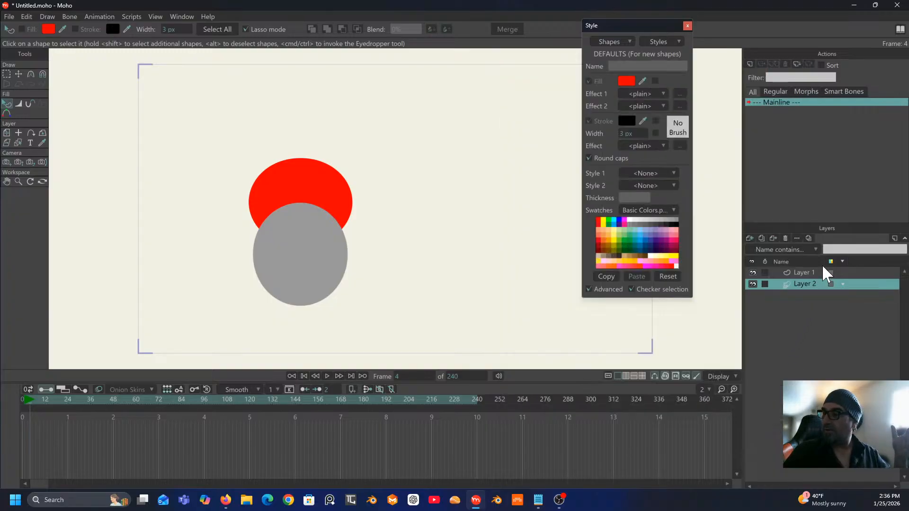
pyautogui.click(798, 238)
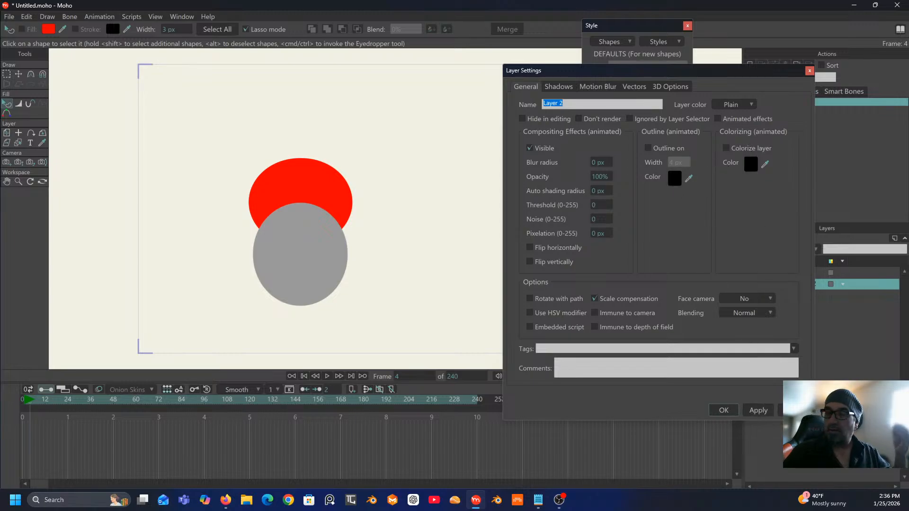
pyautogui.click(793, 411)
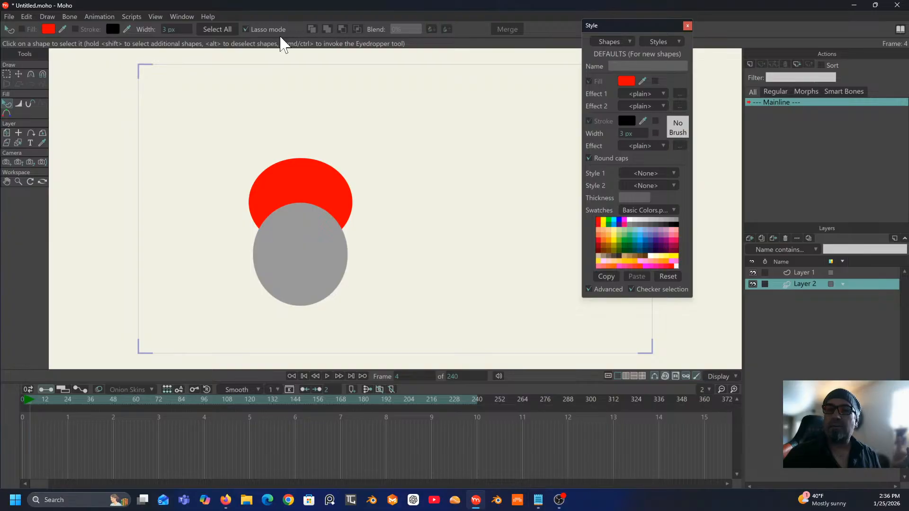
pyautogui.click(156, 15)
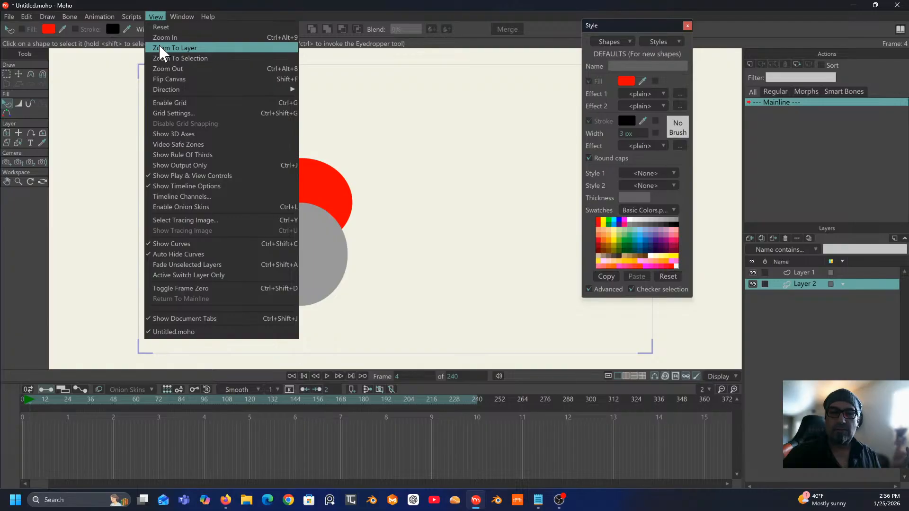
pyautogui.moveTo(103, 18)
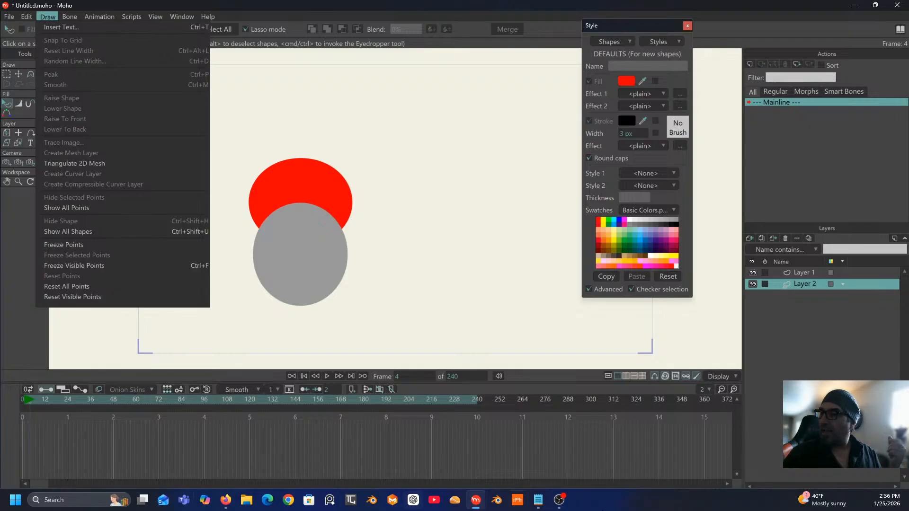
pyautogui.click(807, 317)
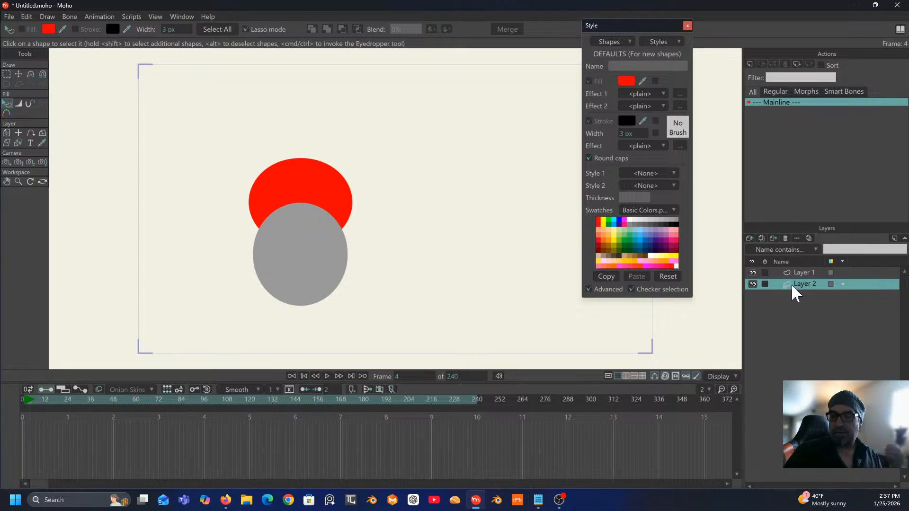
# Step: Examine Layer 1's 3D, vector, motion blur, shadow and general settings for a layer order option without changing them
pyautogui.doubleClick(813, 272)
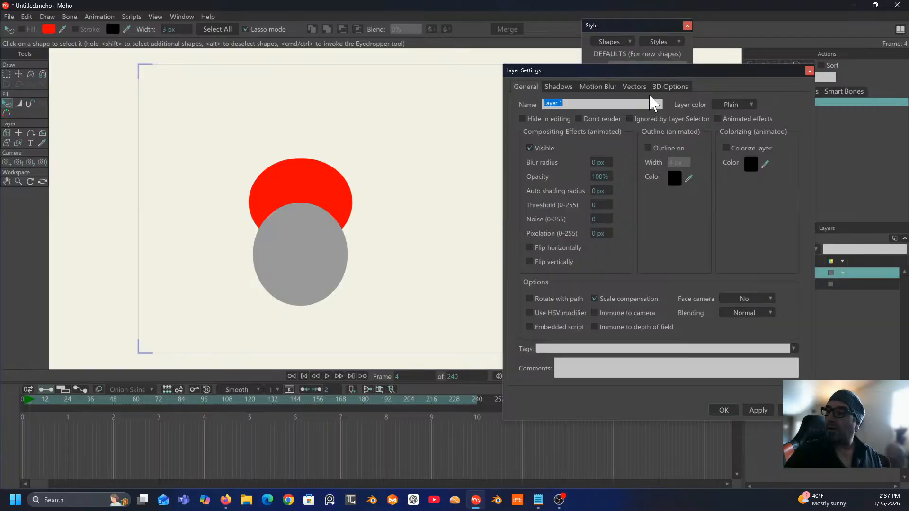
pyautogui.click(660, 87)
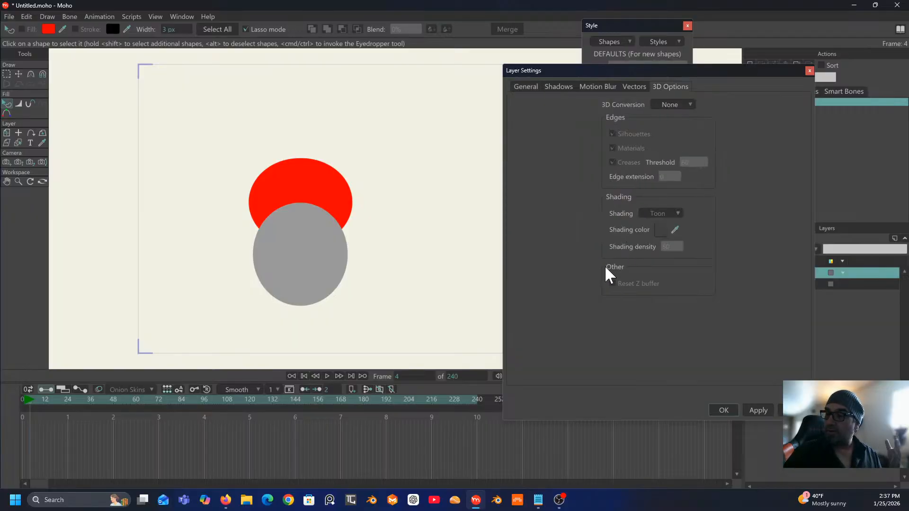
pyautogui.click(630, 88)
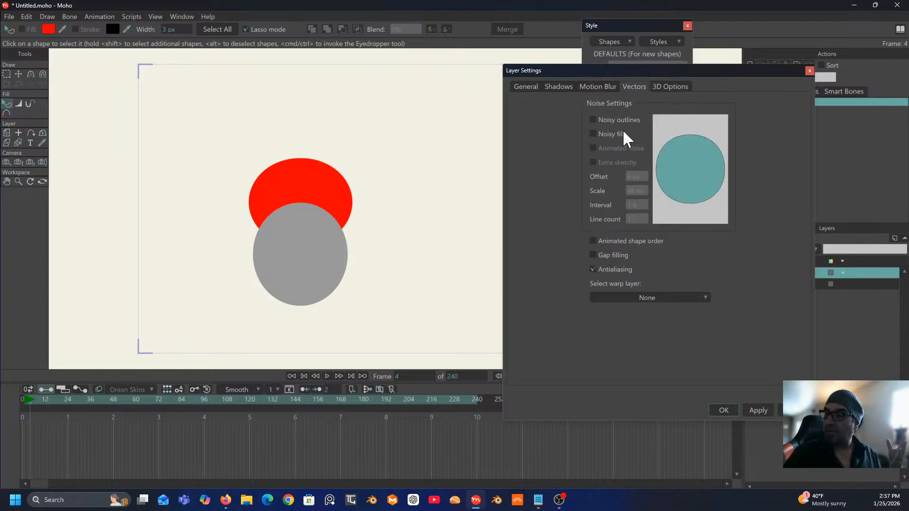
pyautogui.click(601, 90)
pyautogui.click(560, 90)
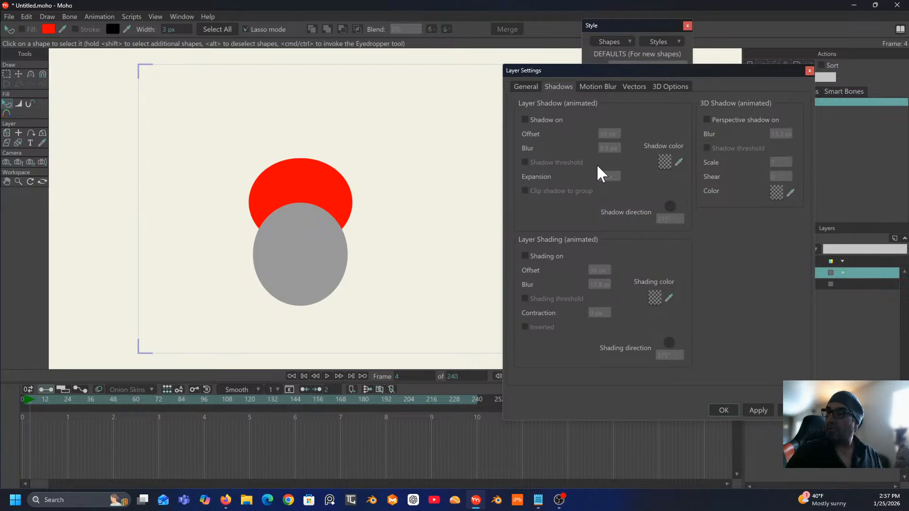
pyautogui.click(525, 87)
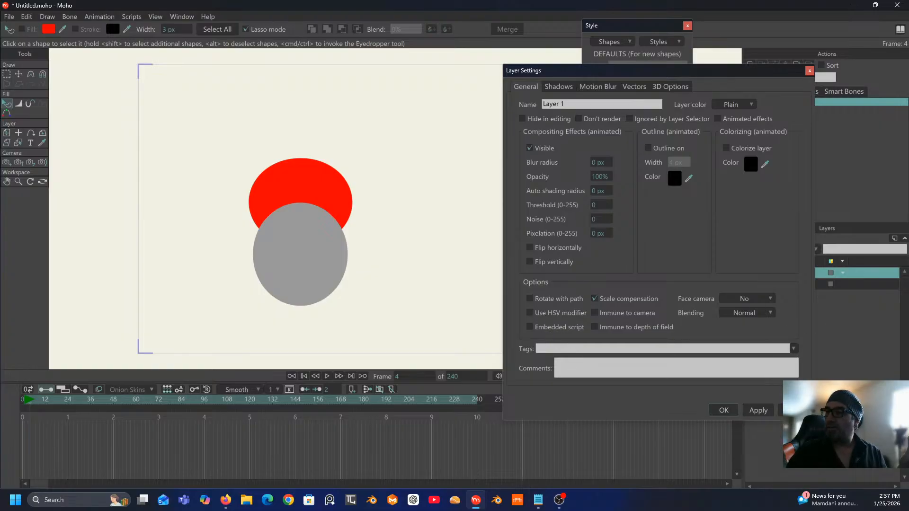
pyautogui.click(793, 411)
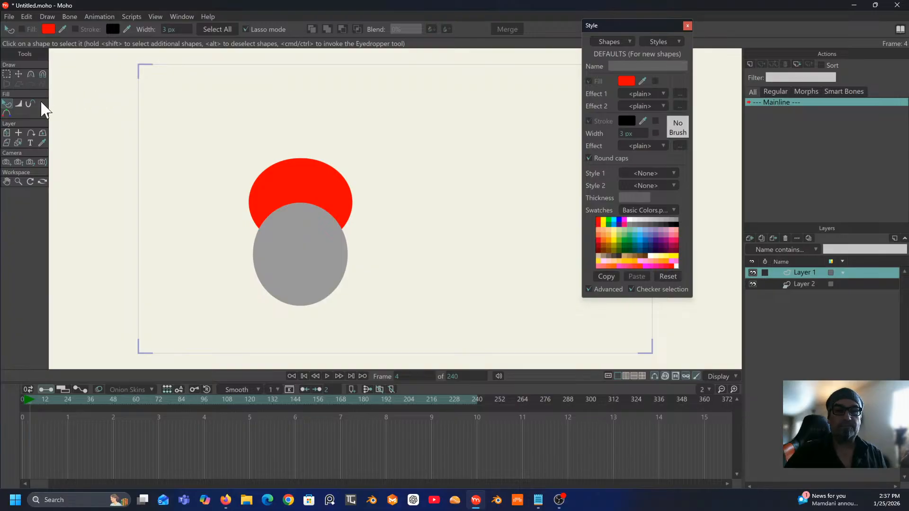
# Step: Select the grey oval on Layer 1 and look over the layer's context options without applying any
pyautogui.click(305, 260)
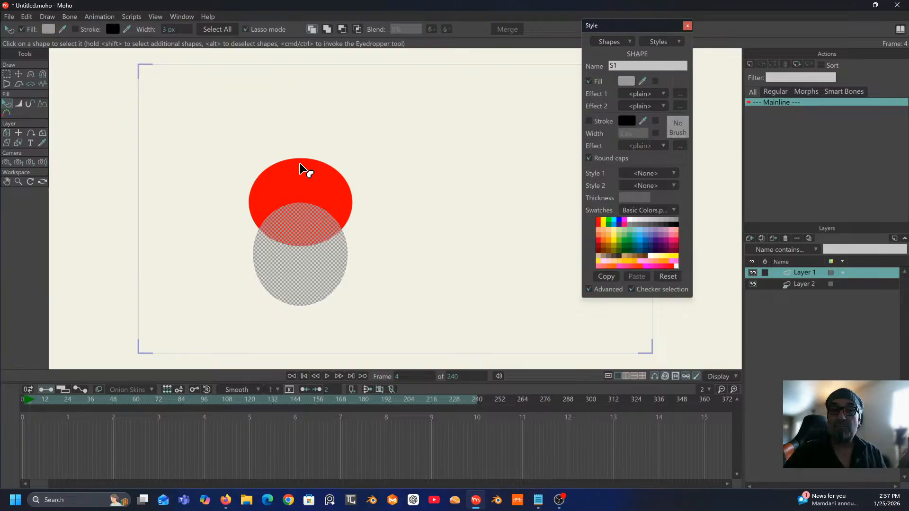
pyautogui.rightClick(818, 273)
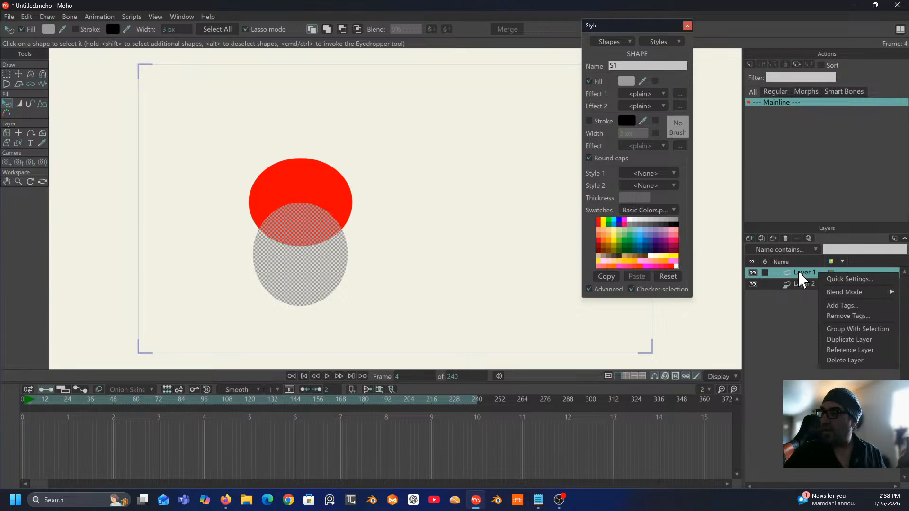
pyautogui.click(806, 351)
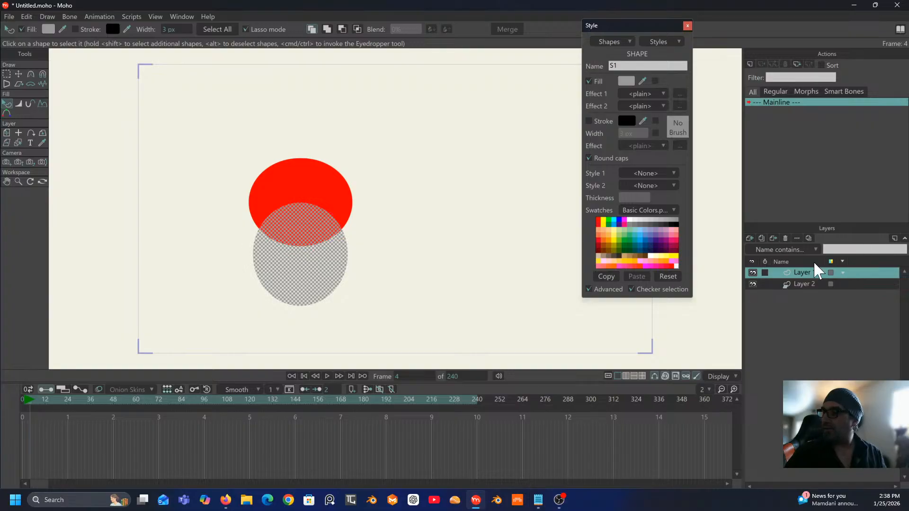
# Step: Review all of Layer 1's settings once more for an animated ordering option and cancel out of them
pyautogui.click(799, 238)
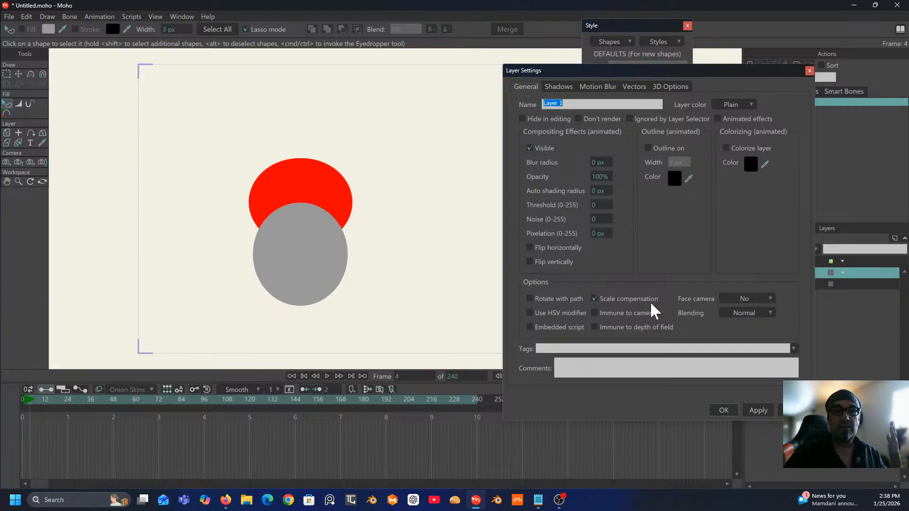
pyautogui.click(668, 89)
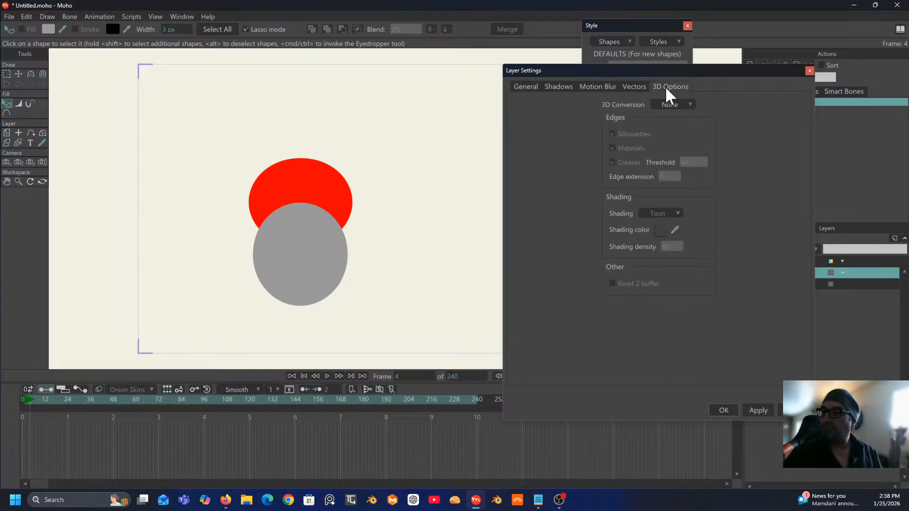
pyautogui.click(623, 88)
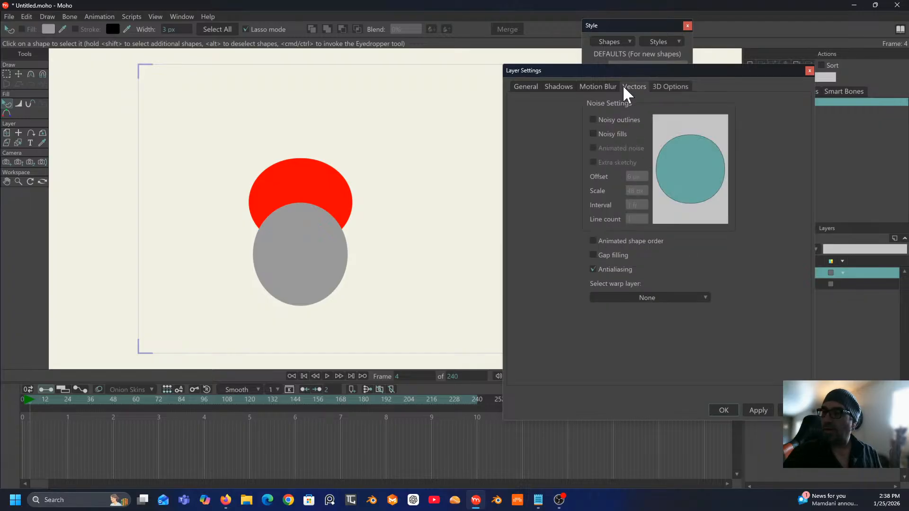
pyautogui.click(598, 89)
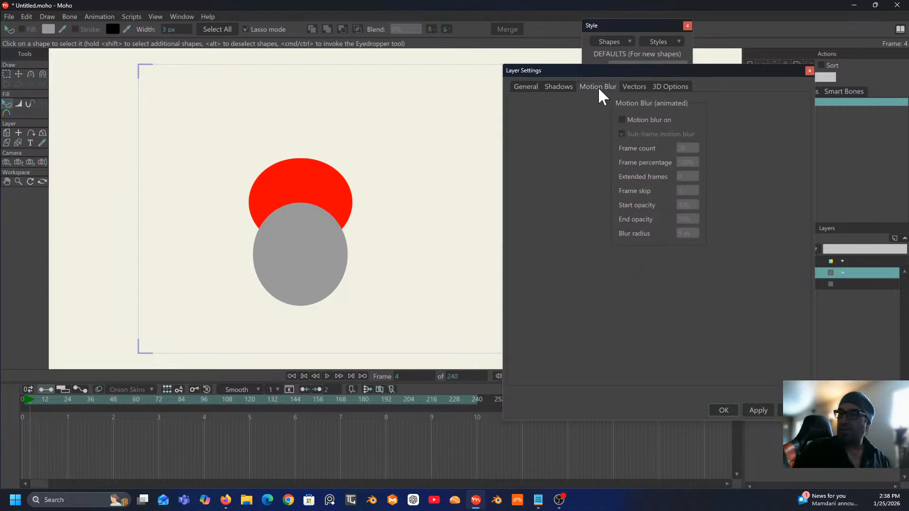
pyautogui.click(556, 90)
pyautogui.click(525, 87)
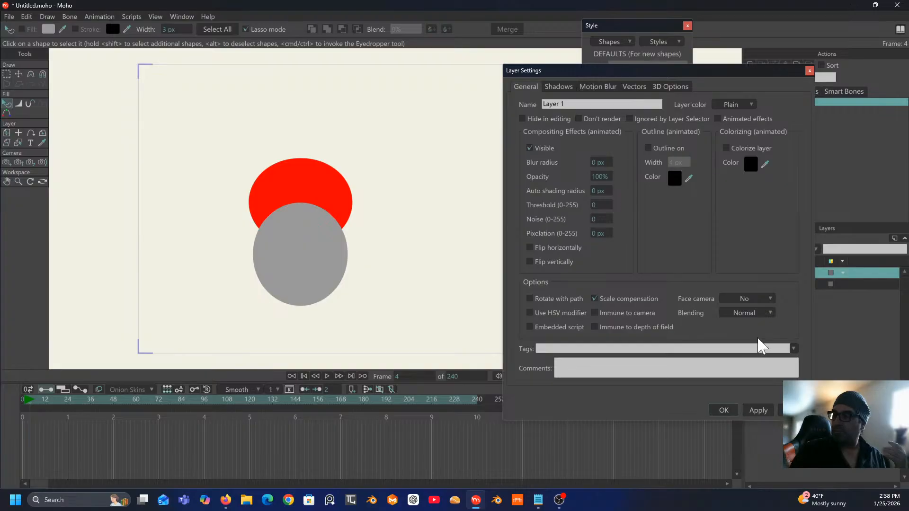
pyautogui.click(774, 410)
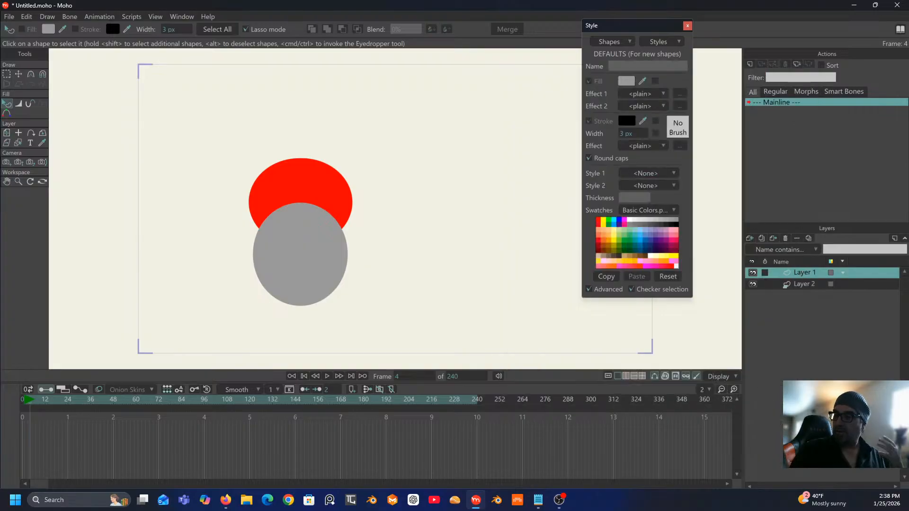
# Step: Select Layer 1 and Layer 2 together, try to group them with the selection, and return the timeline to frame 0
pyautogui.keyDown('ctrl'); pyautogui.click(825, 285); pyautogui.keyUp('ctrl')
pyautogui.click(825, 283)
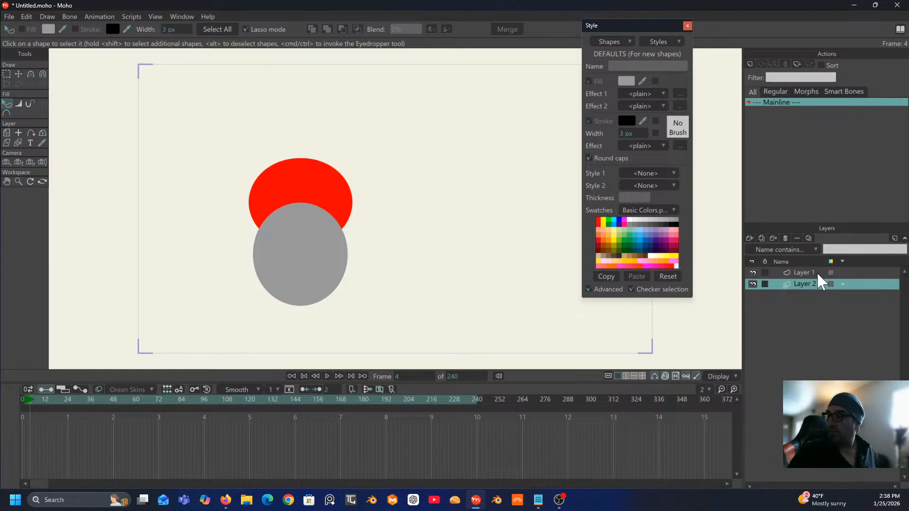
pyautogui.keyDown('ctrl'); pyautogui.click(818, 275); pyautogui.keyUp('ctrl')
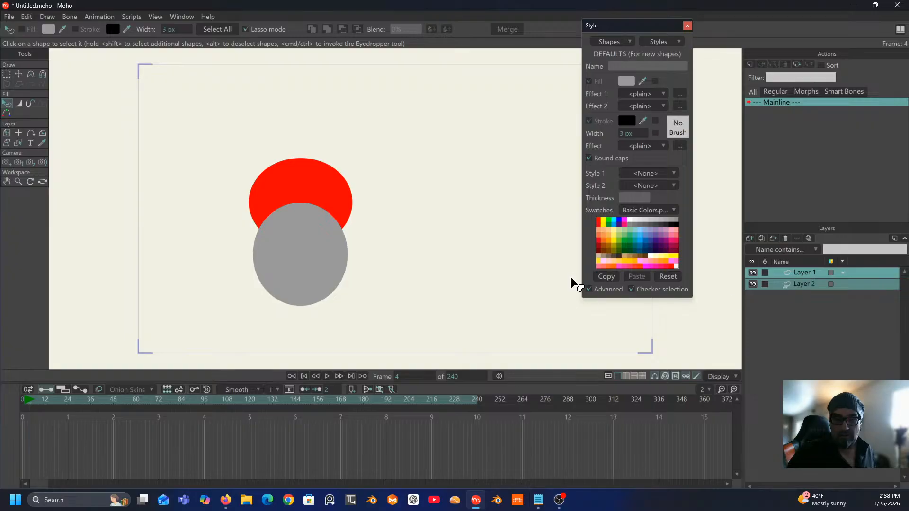
pyautogui.rightClick(808, 273)
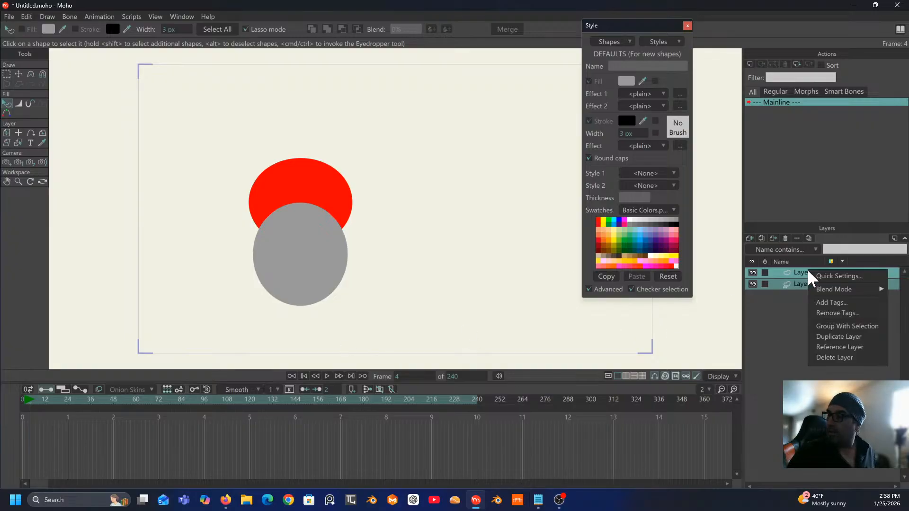
pyautogui.click(834, 327)
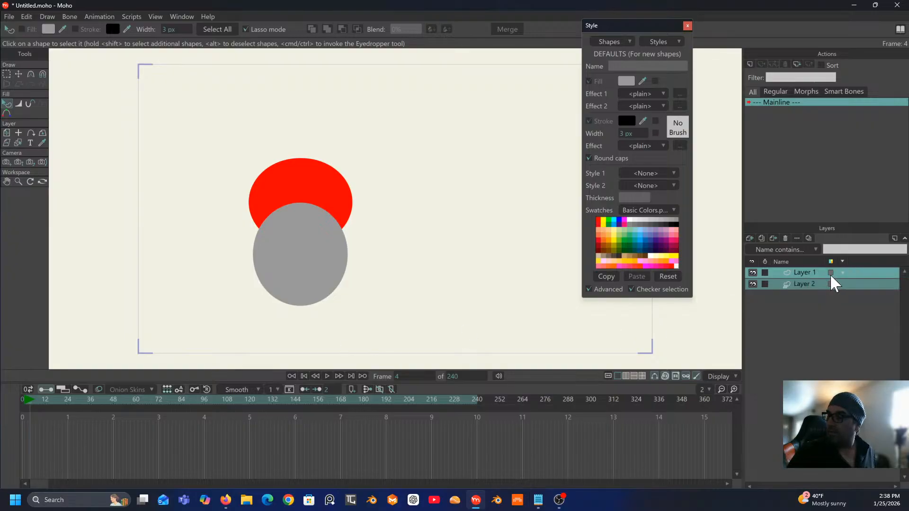
pyautogui.click(23, 401)
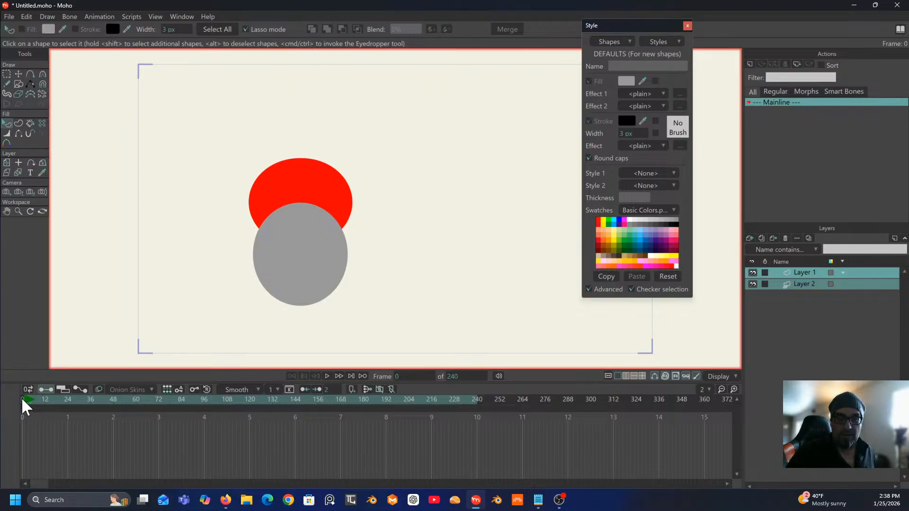
# Step: Group Layer 1 and Layer 2 together with the selection
pyautogui.rightClick(821, 283)
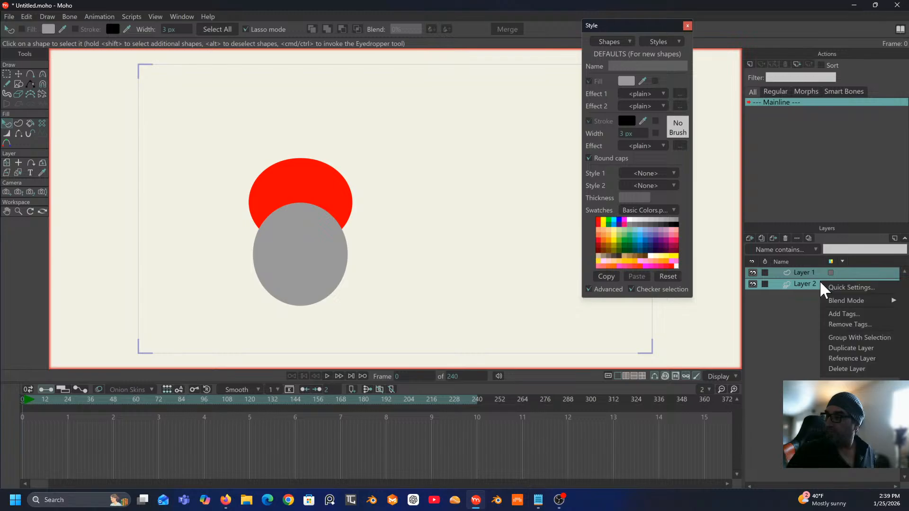
pyautogui.click(842, 338)
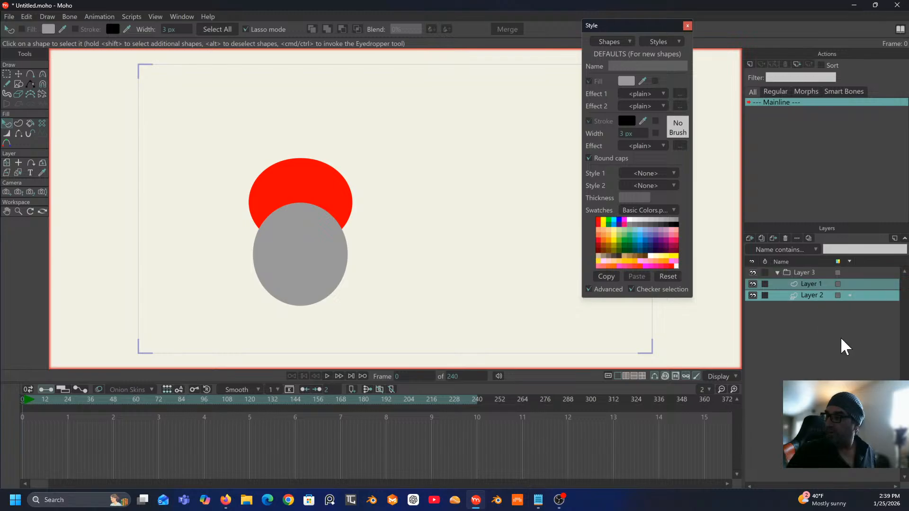
pyautogui.click(828, 291)
# Step: Enable animated layer order in the depth sorting settings of the Layer 3 group and apply it
pyautogui.doubleClick(826, 274)
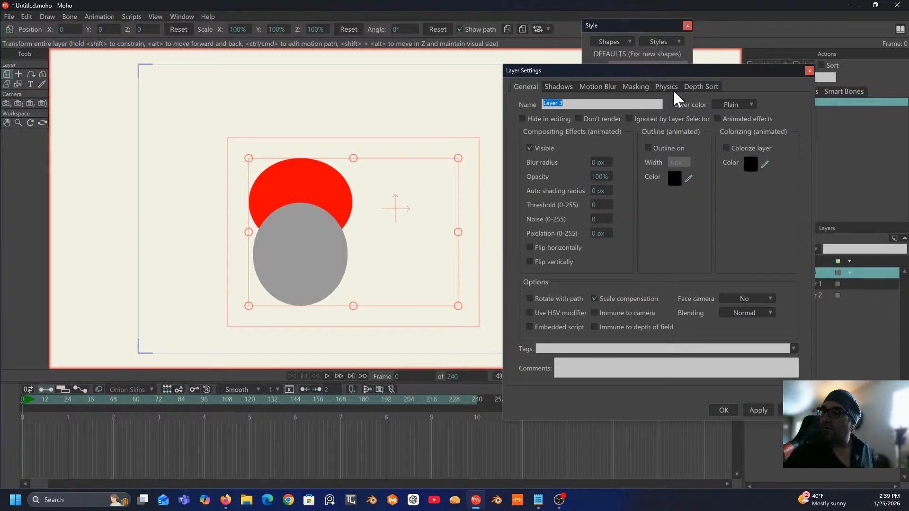
pyautogui.click(699, 90)
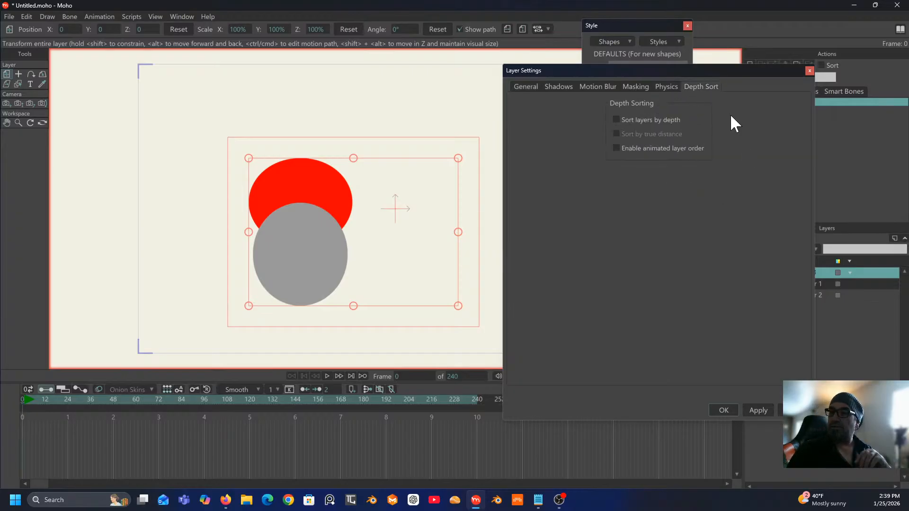
pyautogui.click(616, 147)
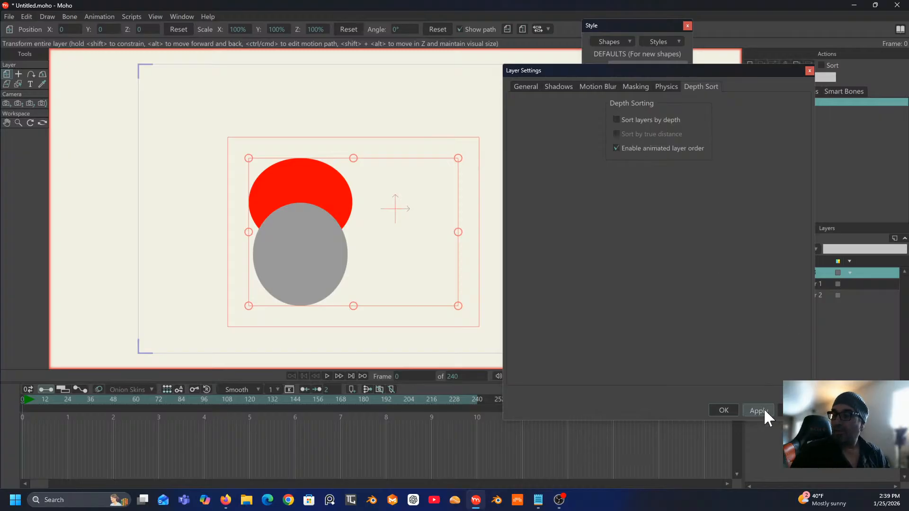
pyautogui.click(723, 410)
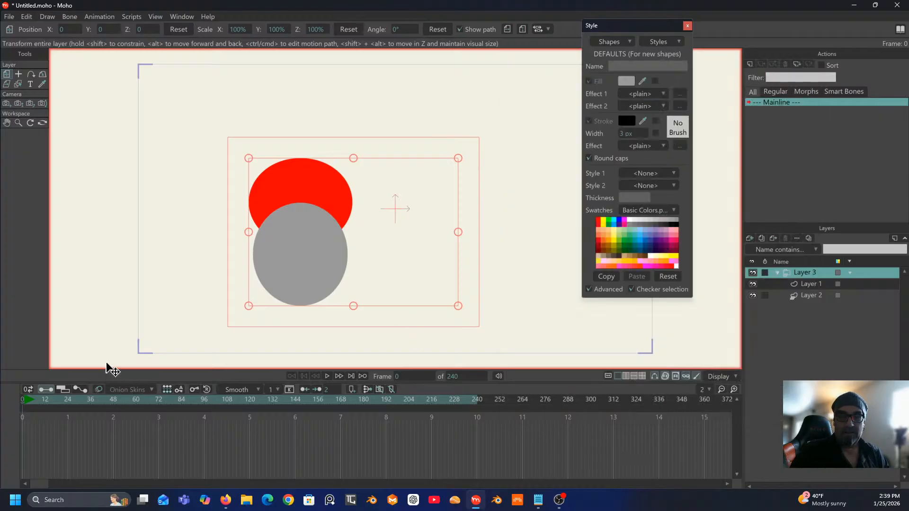
# Step: At frame 3, reorder Layer 1 below Layer 2 inside the Layer 3 group
pyautogui.click(27, 400)
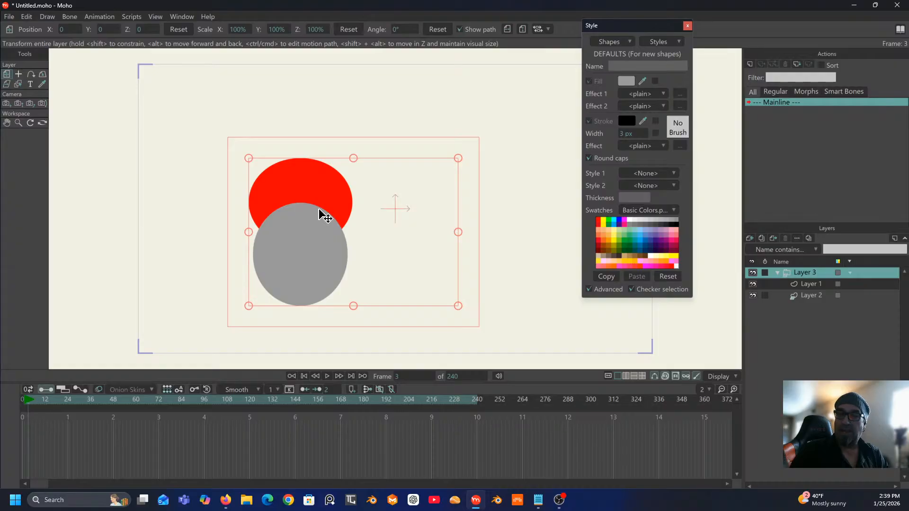
pyautogui.click(810, 283)
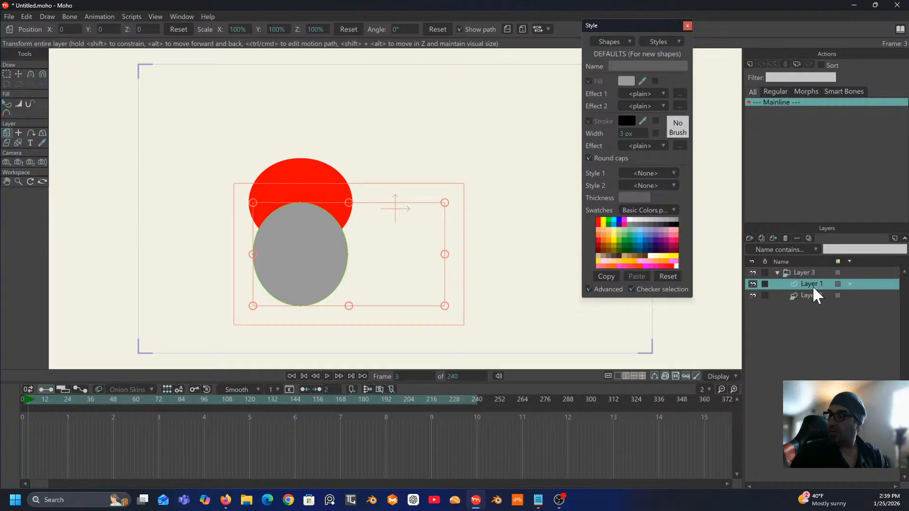
pyautogui.moveTo(813, 285); pyautogui.dragTo(812, 296)
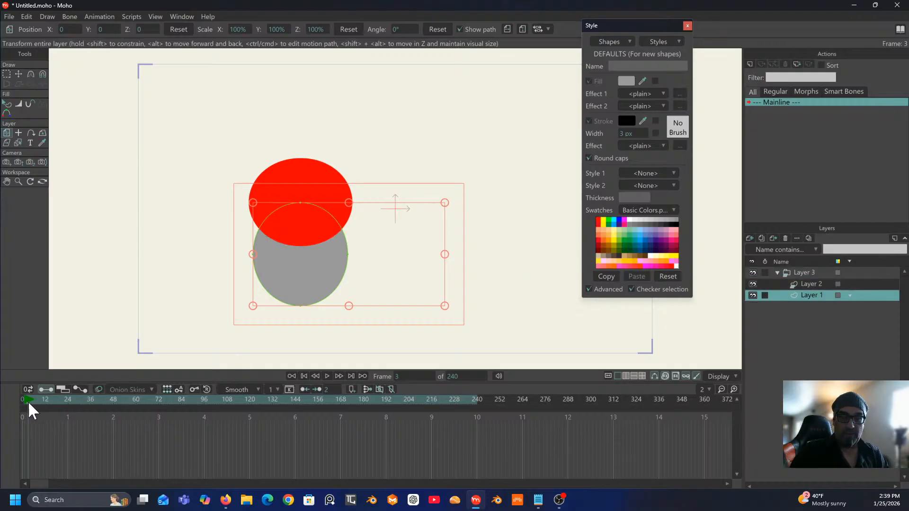
# Step: At frame 47, reorder Layer 1 back above Layer 2 inside the Layer 3 group
pyautogui.moveTo(27, 401); pyautogui.dragTo(133, 400)
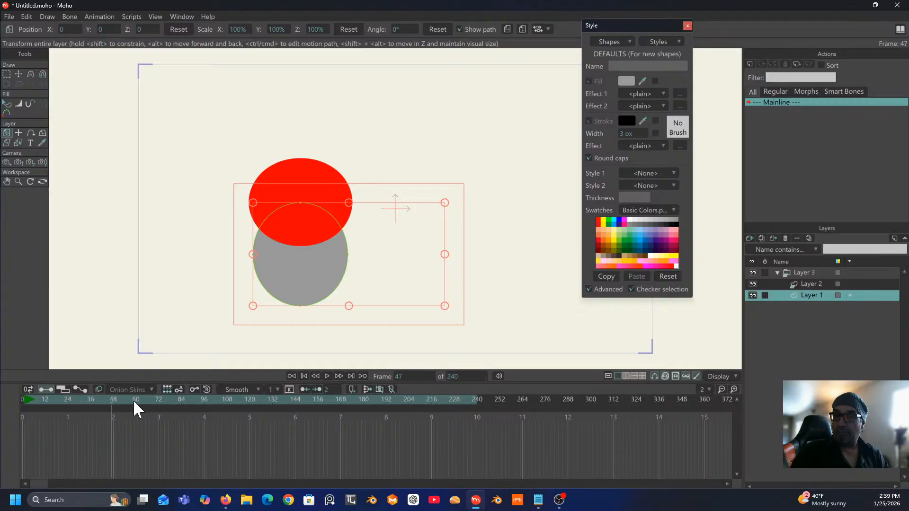
pyautogui.moveTo(808, 293)
pyautogui.mouseDown()
pyautogui.moveTo(811, 280)
pyautogui.moveTo(797, 282)
pyautogui.mouseUp()
pyautogui.click(631, 289)
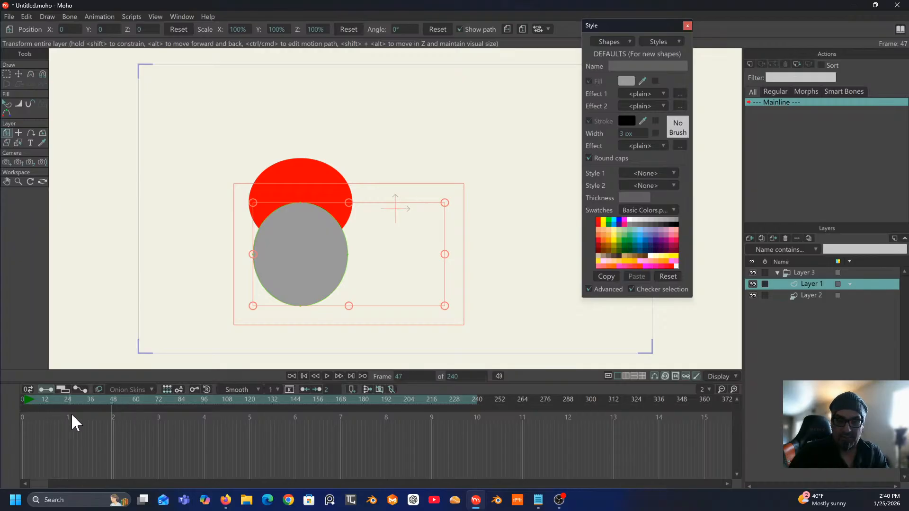
# Step: Shift the Layer 3 group's first layer-order keyframe to about frame 18 and scrub the timeline through the order swaps
pyautogui.moveTo(112, 400)
pyautogui.mouseDown()
pyautogui.moveTo(90, 399)
pyautogui.moveTo(144, 403)
pyautogui.moveTo(90, 402)
pyautogui.moveTo(159, 401)
pyautogui.moveTo(97, 402)
pyautogui.moveTo(110, 400)
pyautogui.mouseUp()
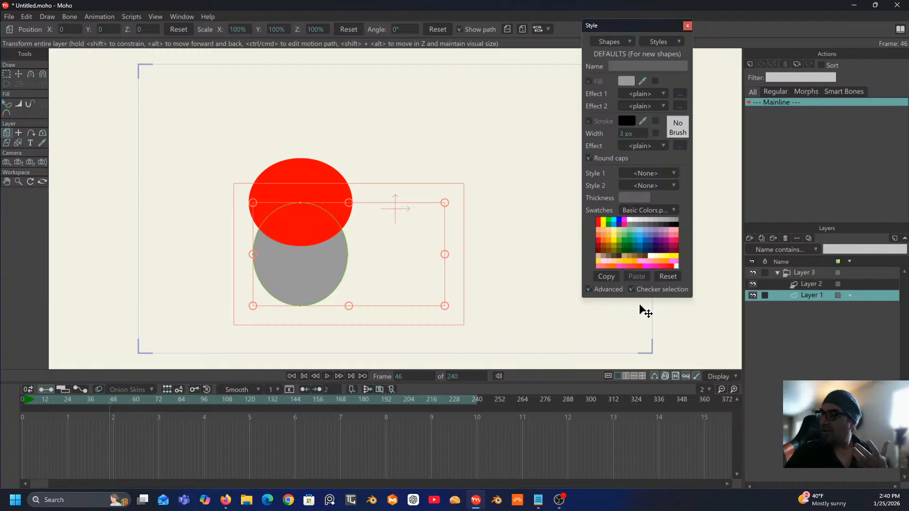
pyautogui.click(817, 274)
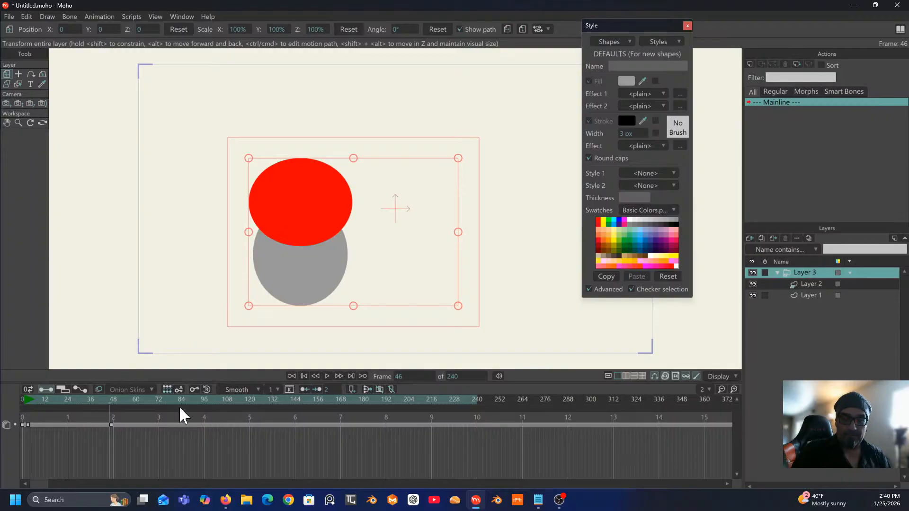
pyautogui.moveTo(106, 399); pyautogui.dragTo(152, 400)
pyautogui.click(47, 398)
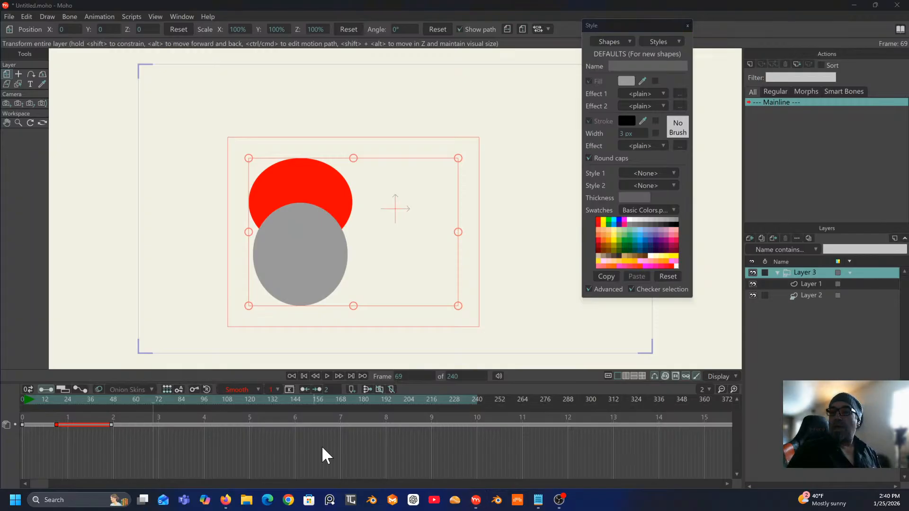
# Step: Look over the docking options for the program's windows and reposition the floating Style window clear of the ovals
pyautogui.click(549, 132)
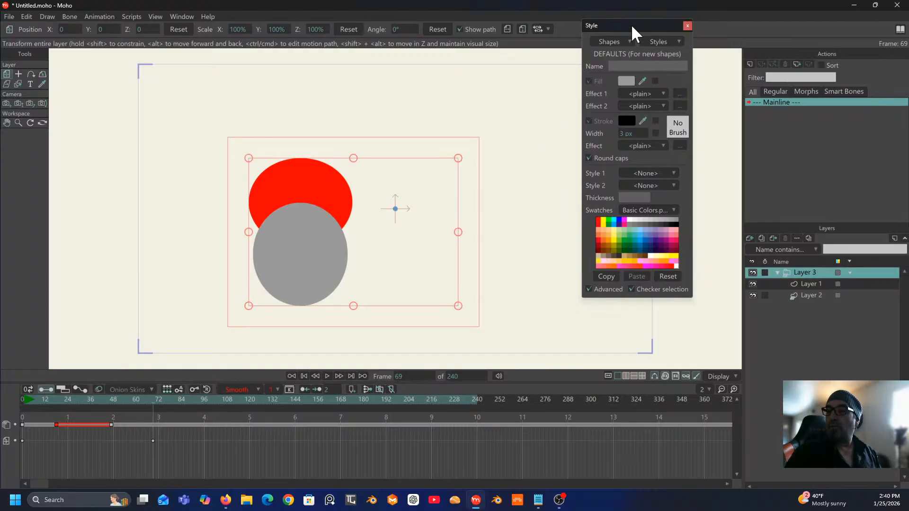
pyautogui.moveTo(632, 29); pyautogui.dragTo(648, 95)
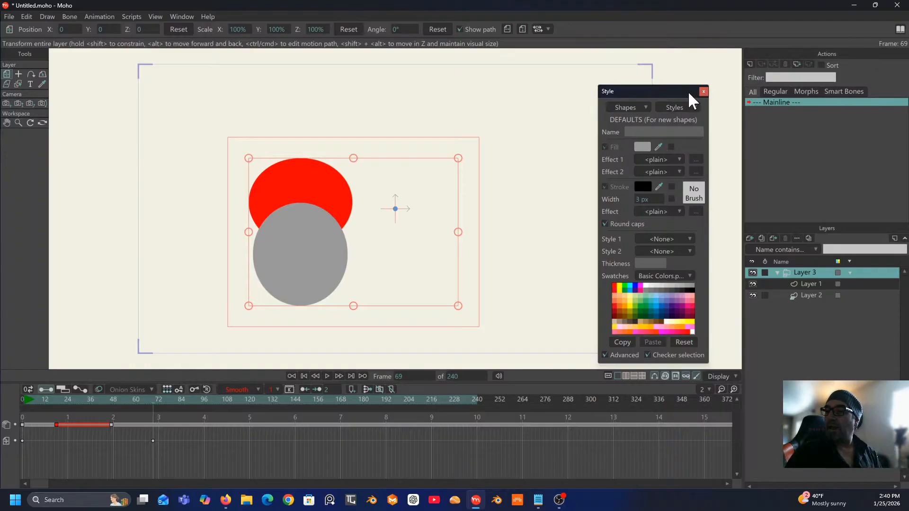
pyautogui.moveTo(689, 94); pyautogui.dragTo(688, 70)
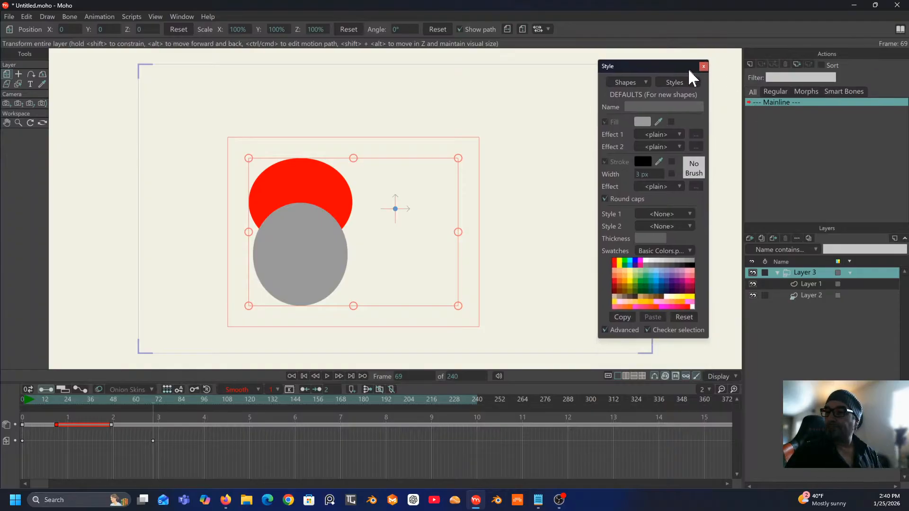
pyautogui.click(174, 16)
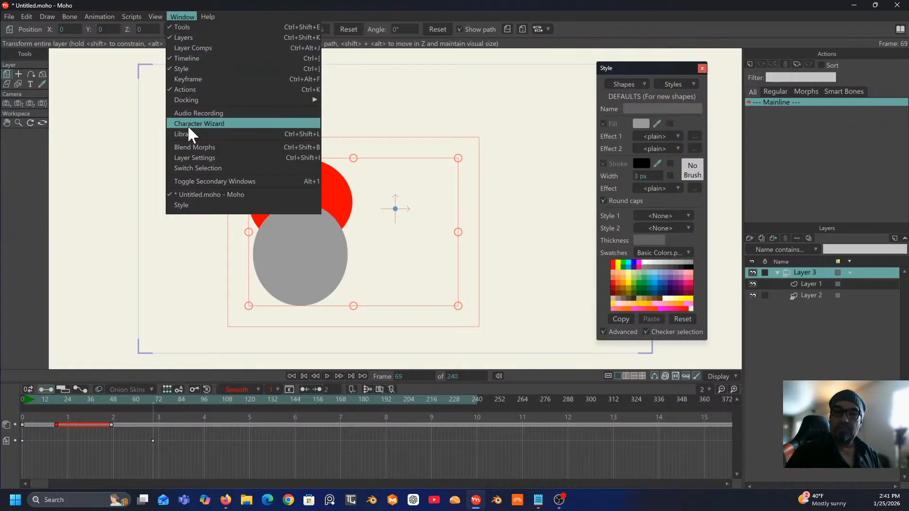
pyautogui.moveTo(200, 101)
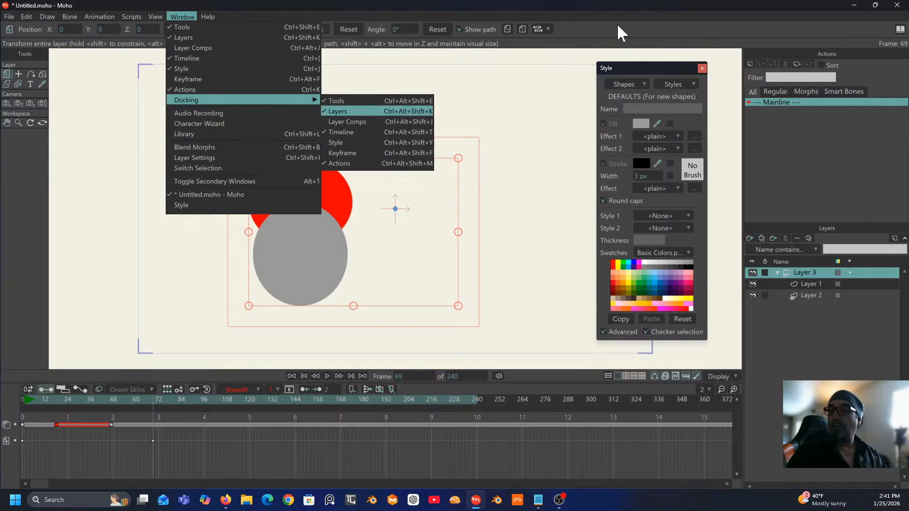
pyautogui.moveTo(665, 64); pyautogui.dragTo(645, 49)
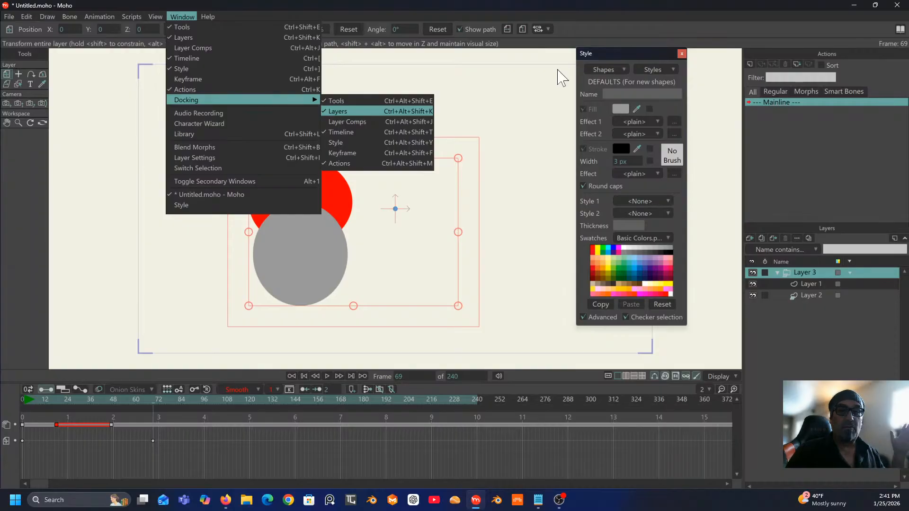
pyautogui.moveTo(613, 54); pyautogui.dragTo(635, 72)
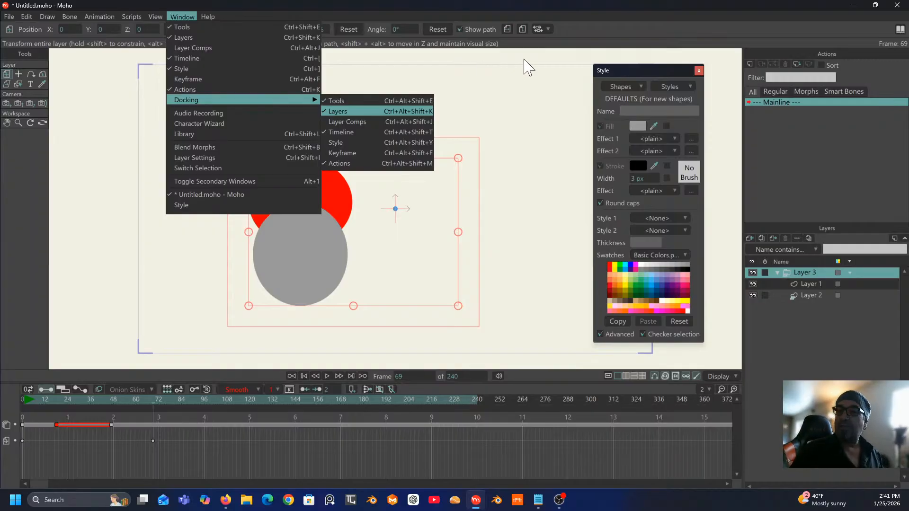
pyautogui.moveTo(629, 73); pyautogui.dragTo(613, 58)
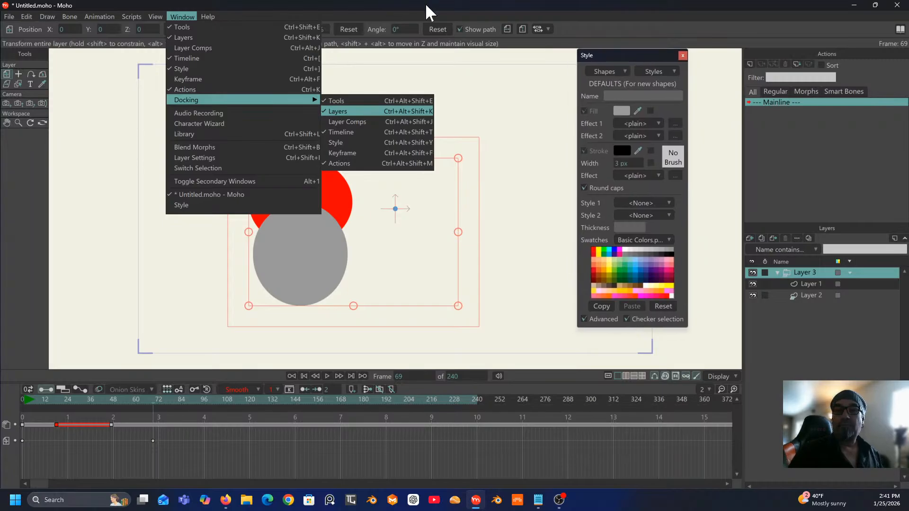
pyautogui.click(432, 88)
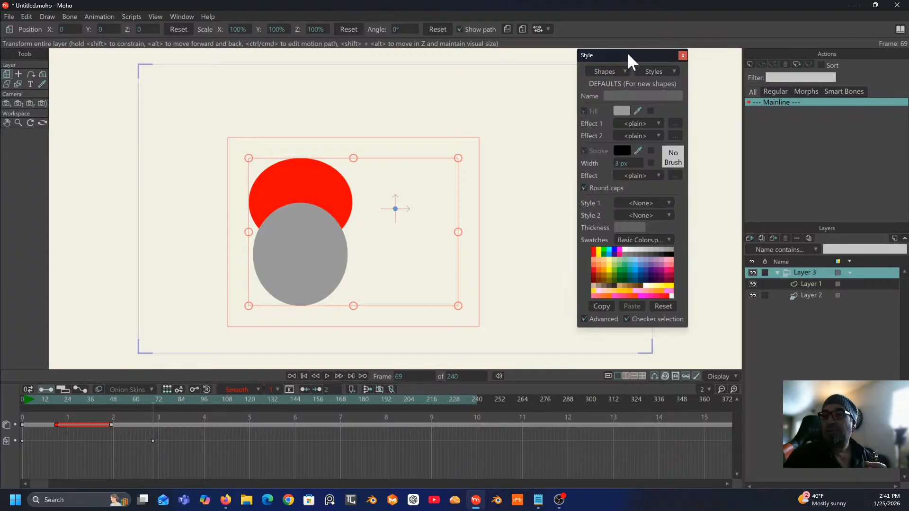
pyautogui.moveTo(630, 57); pyautogui.dragTo(597, 80)
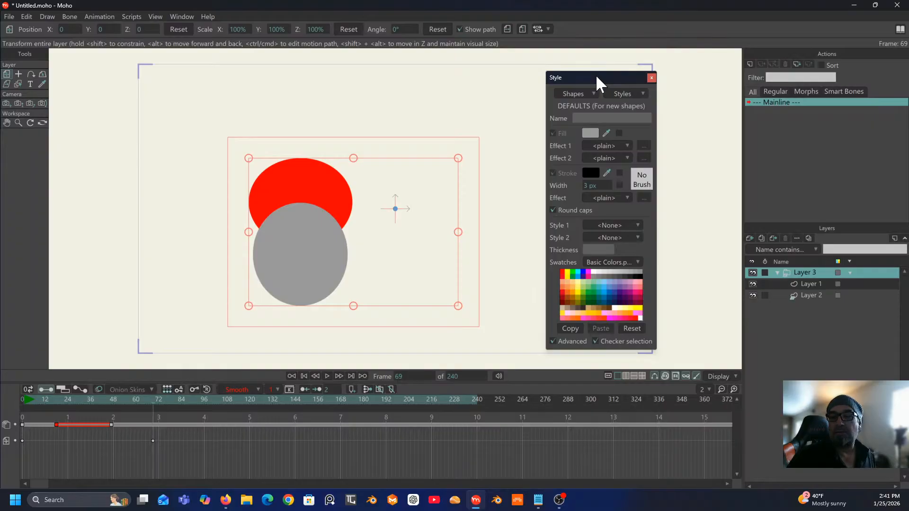
# Step: Move the Layer 3 group at frame 69 to position X -0.1573, Y 0.1573
pyautogui.moveTo(360, 203); pyautogui.dragTo(337, 180)
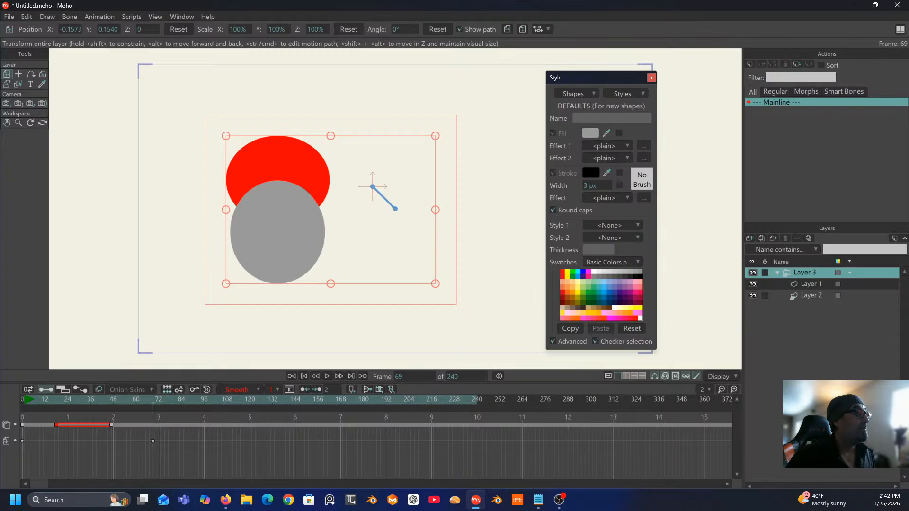
pyautogui.hotkey('alt', 'Tab')
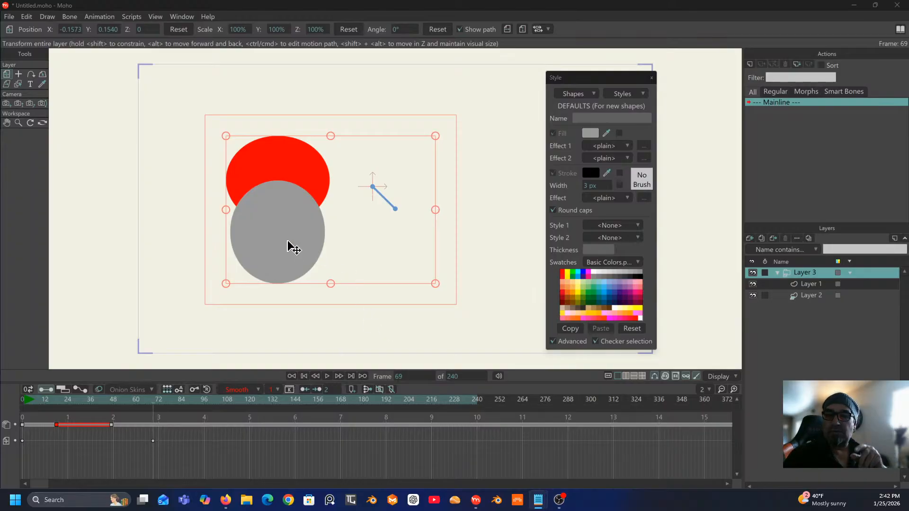
pyautogui.click(270, 223)
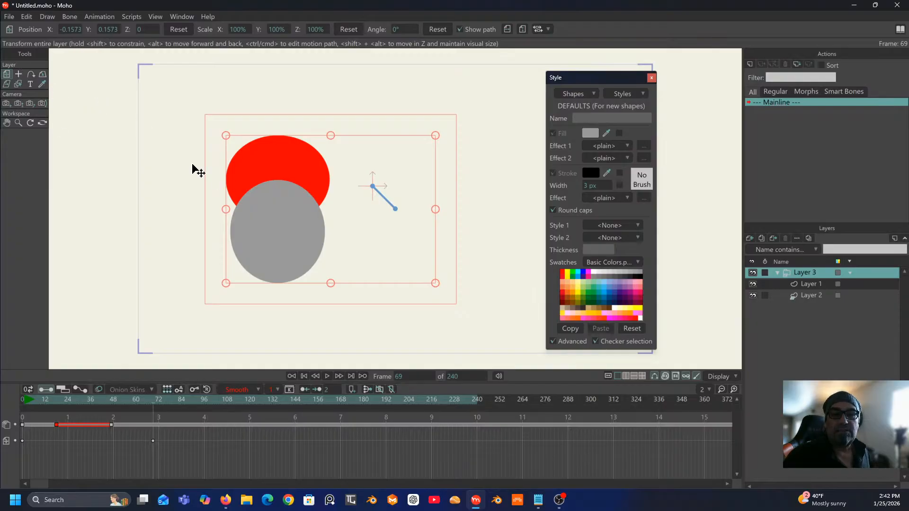
# Step: Give the grey oval on Layer 1 a black stroke with a width of 12 px
pyautogui.click(809, 284)
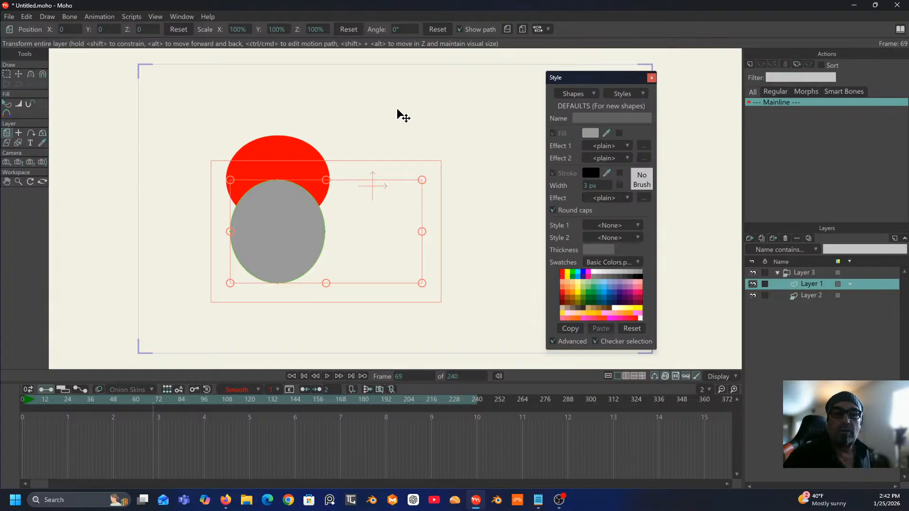
pyautogui.click(7, 104)
pyautogui.click(281, 263)
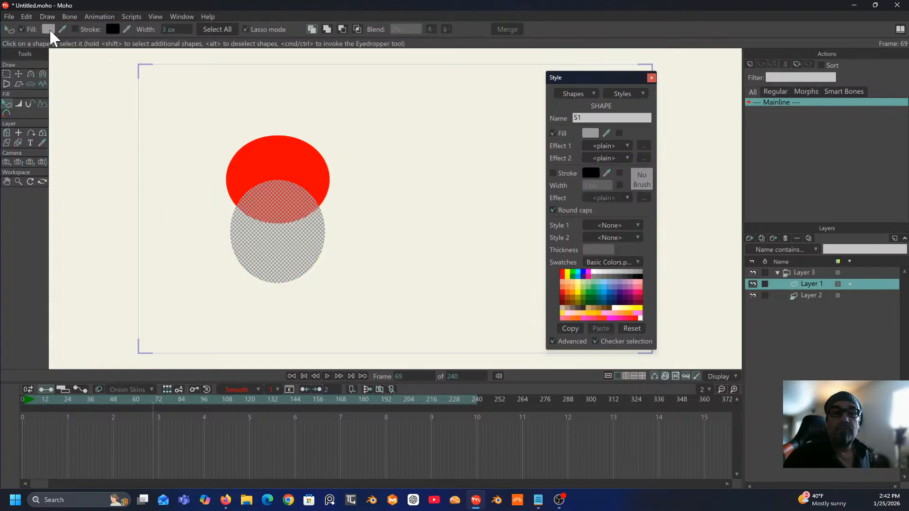
pyautogui.click(74, 29)
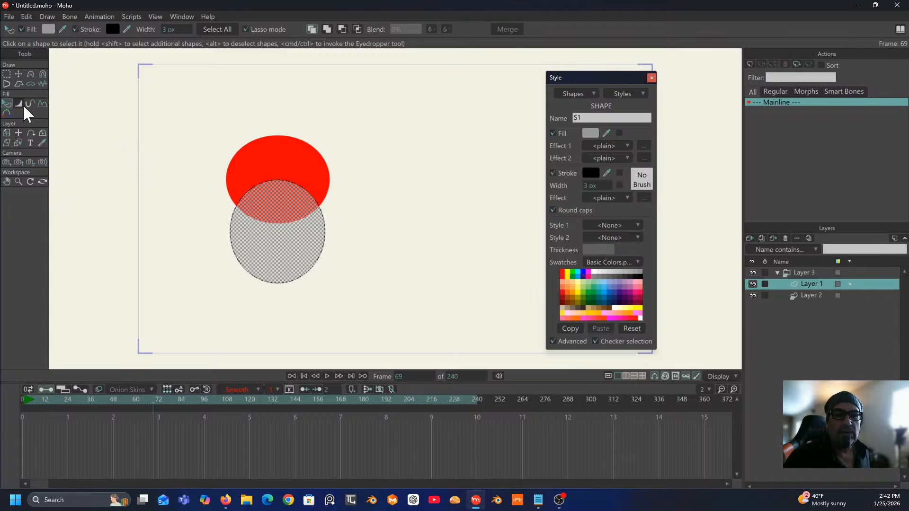
pyautogui.moveTo(175, 29)
pyautogui.mouseDown()
pyautogui.moveTo(238, 25)
pyautogui.moveTo(210, 25)
pyautogui.mouseUp()
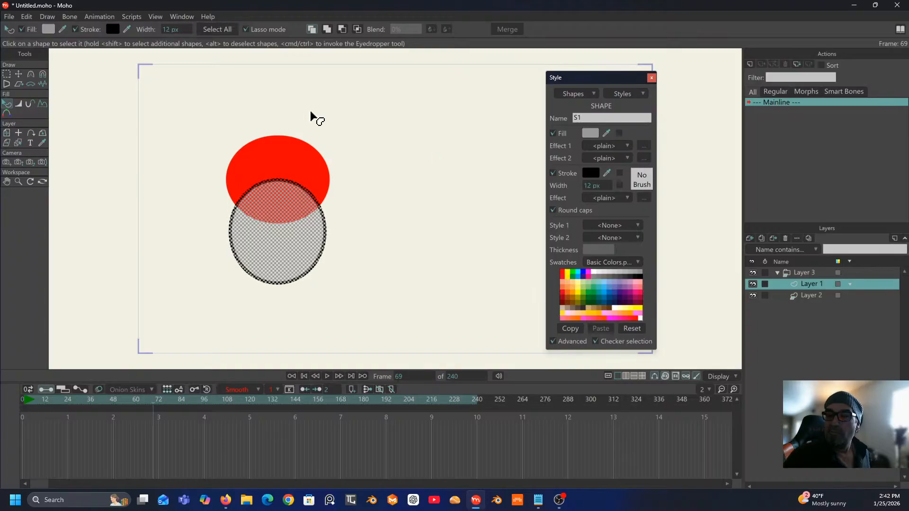
# Step: Go to frame 22 and delete all of the Layer 3 group's keyframes
pyautogui.moveTo(45, 409); pyautogui.dragTo(64, 396)
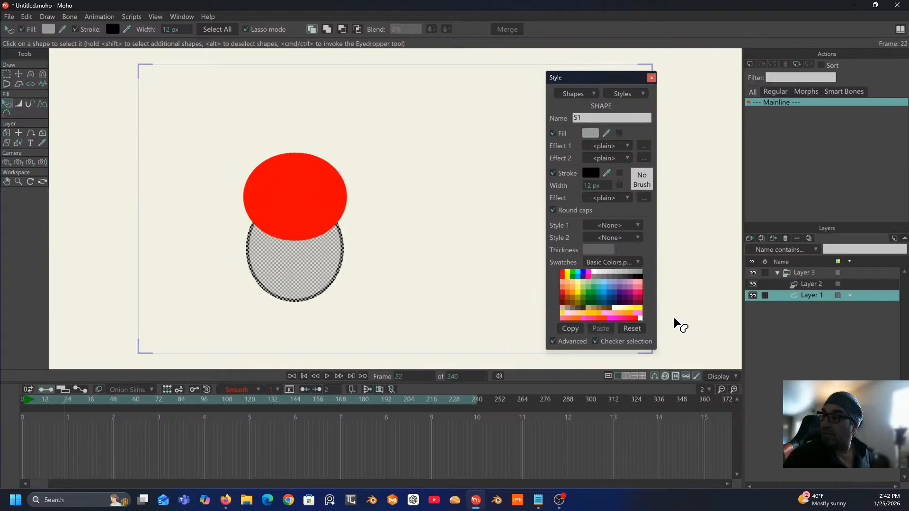
pyautogui.click(813, 274)
pyautogui.moveTo(251, 422); pyautogui.dragTo(9, 483)
pyautogui.press('Delete')
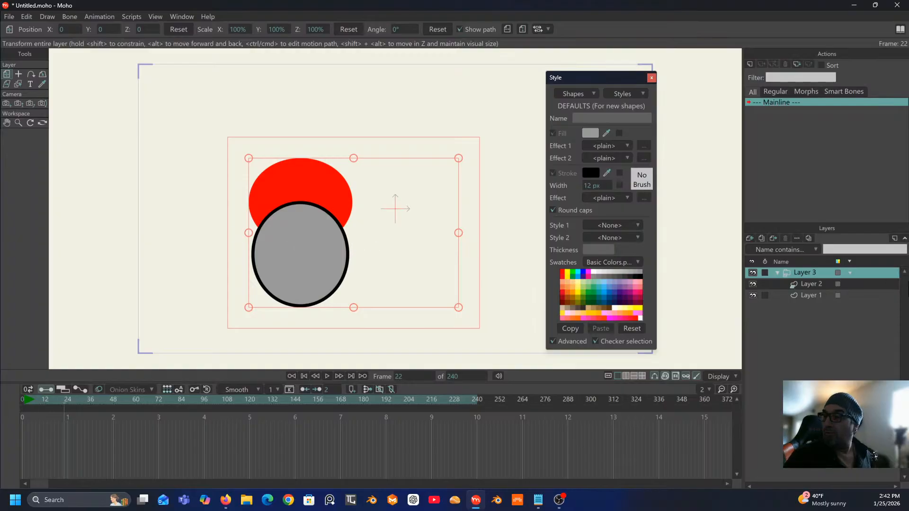
# Step: Nudge all points of the grey oval on Layer 1 to X -0.6604 at frame 1 to key their position
pyautogui.click(829, 285)
pyautogui.click(827, 296)
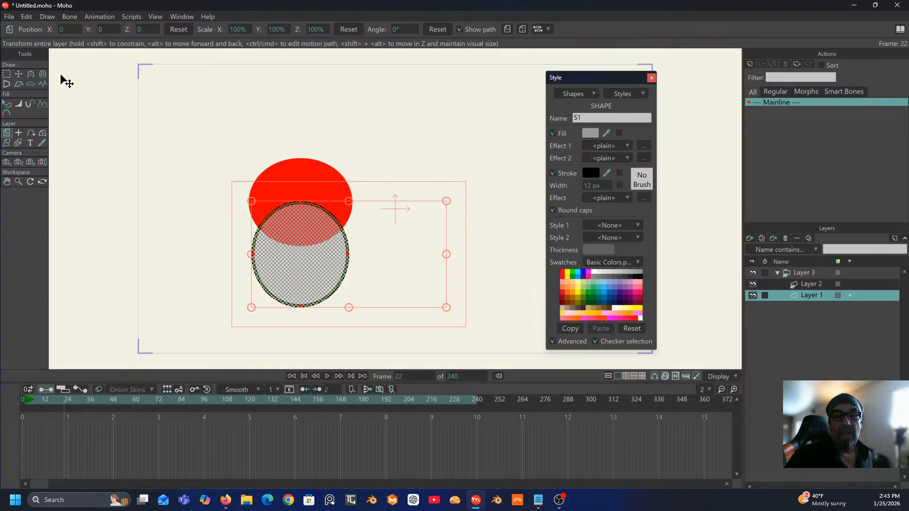
pyautogui.click(19, 74)
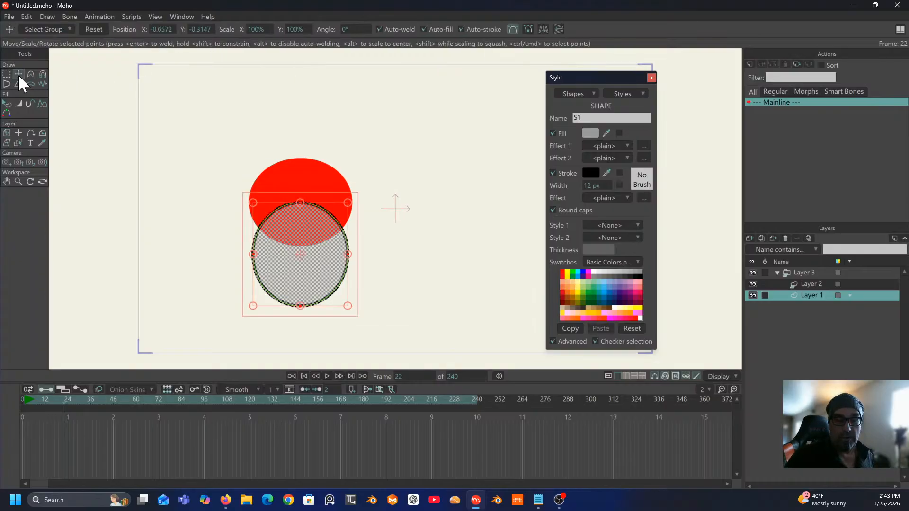
pyautogui.click(28, 401)
pyautogui.moveTo(28, 401); pyautogui.dragTo(24, 402)
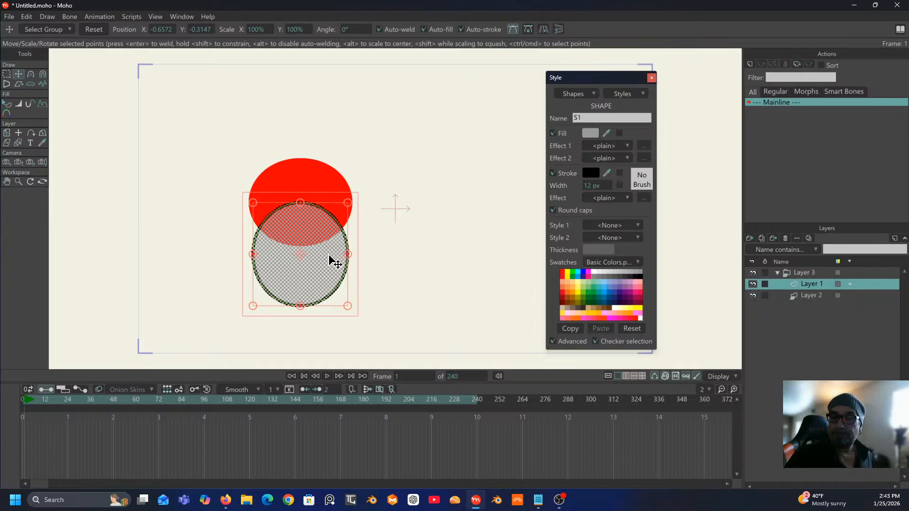
pyautogui.moveTo(321, 255); pyautogui.dragTo(319, 254)
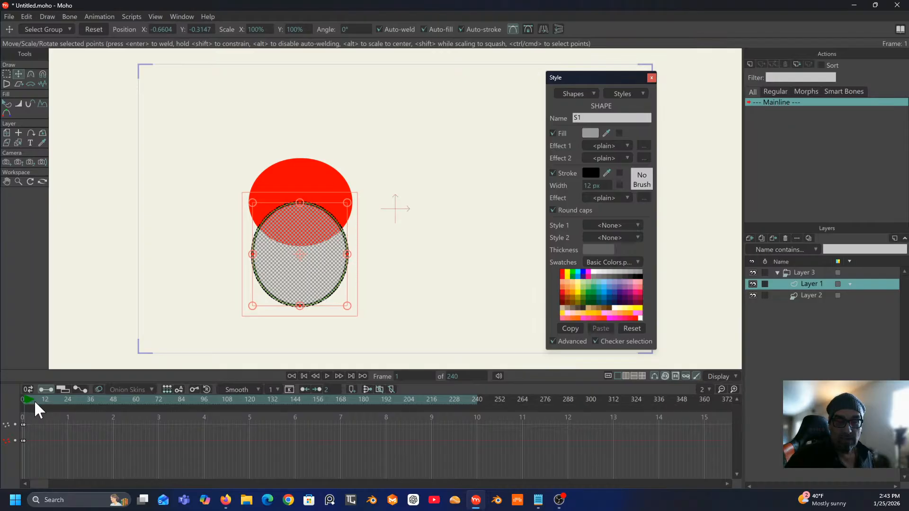
# Step: Copy the grey oval's frame 1 point keyframes to frame 23 on Layer 1
pyautogui.click(47, 401)
pyautogui.moveTo(49, 405); pyautogui.dragTo(55, 405)
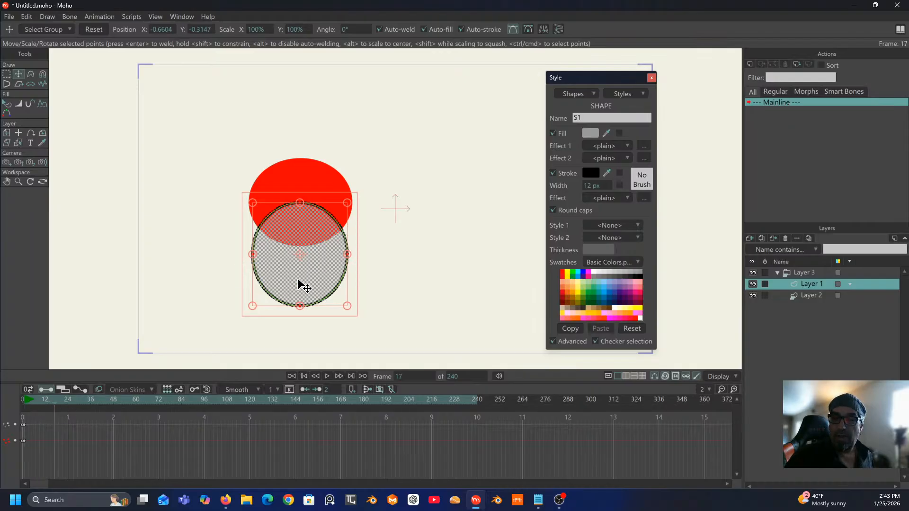
pyautogui.moveTo(298, 279); pyautogui.dragTo(302, 281)
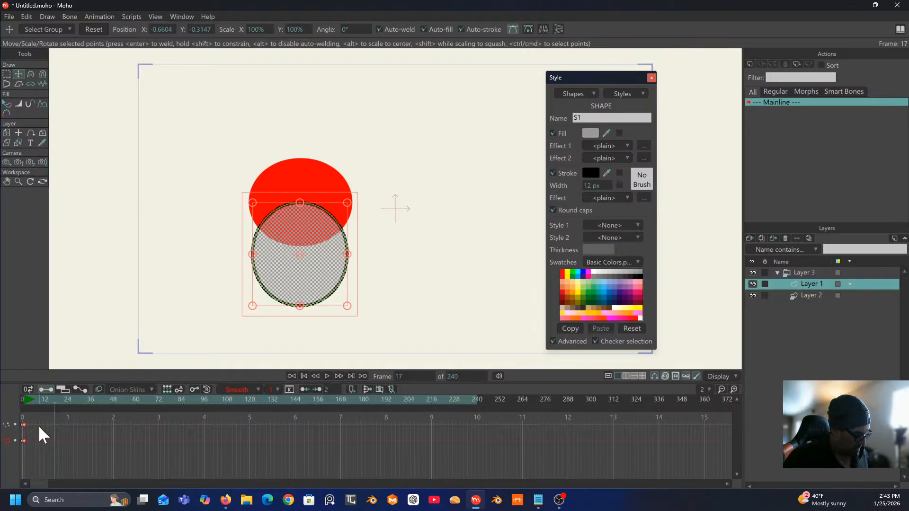
pyautogui.click(66, 405)
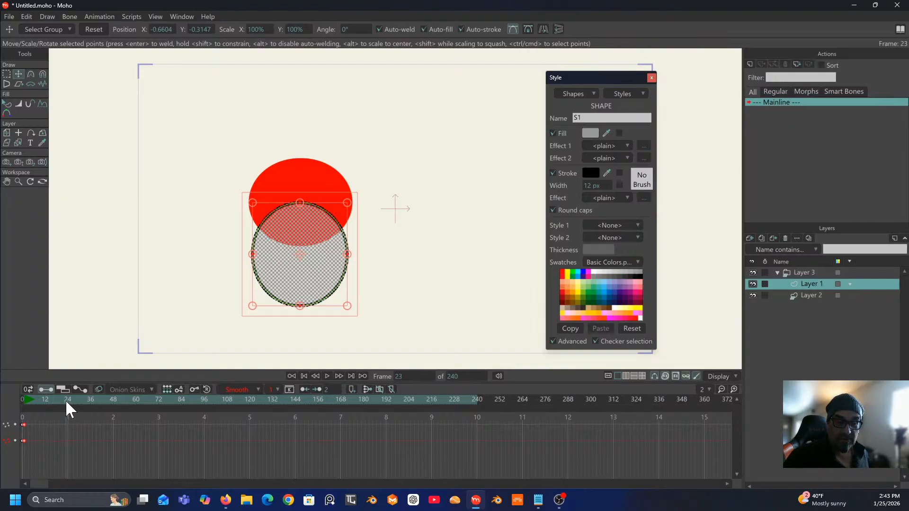
pyautogui.doubleClick(66, 440)
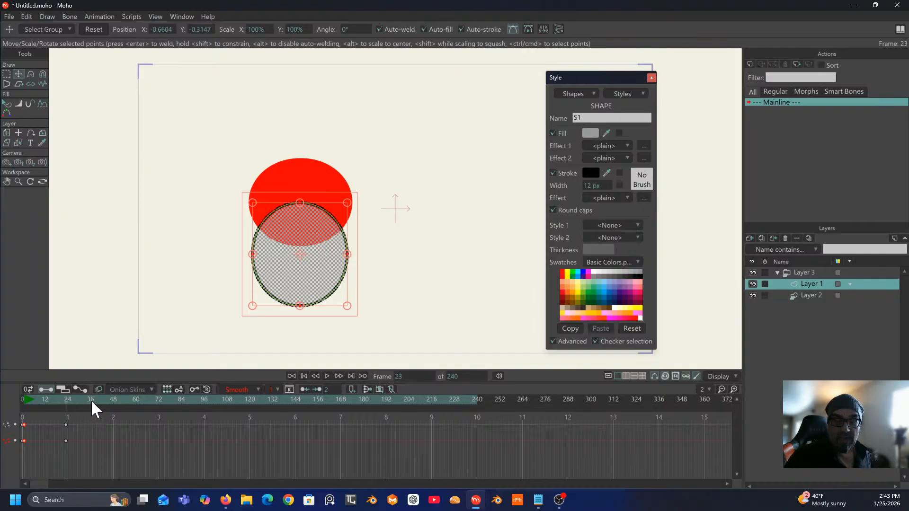
# Step: Move all points of the grey oval at frame 47 to X -0.4638, Y -0.3245
pyautogui.click(112, 407)
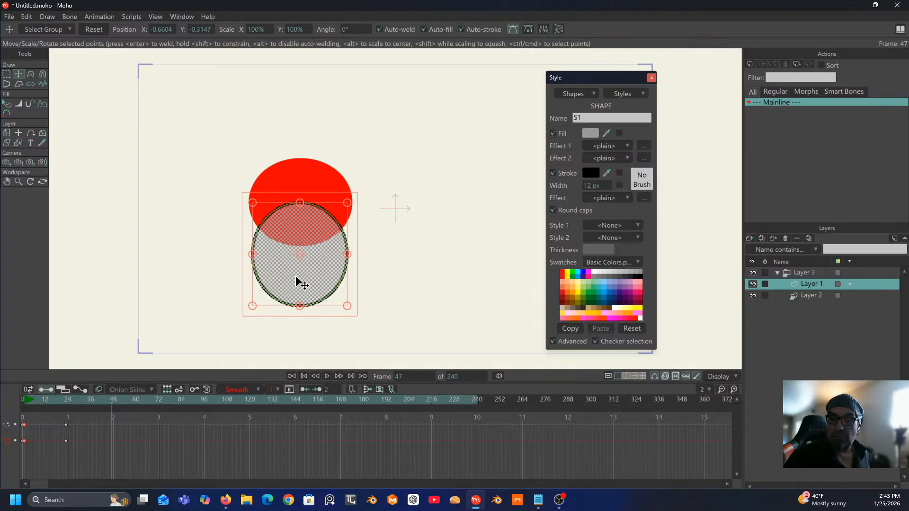
pyautogui.moveTo(297, 283); pyautogui.dragTo(325, 284)
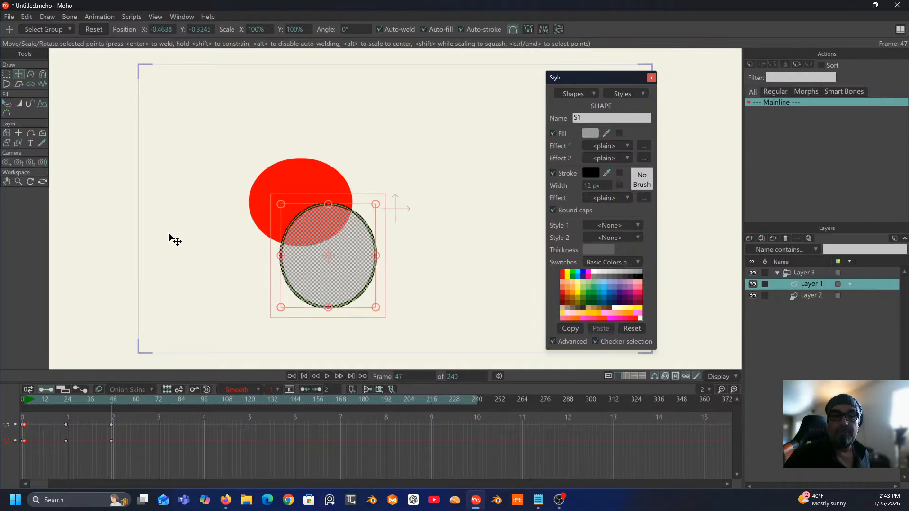
# Step: Clear the grey oval's point selection, select only its top point, and reselect all of its points
pyautogui.click(168, 235)
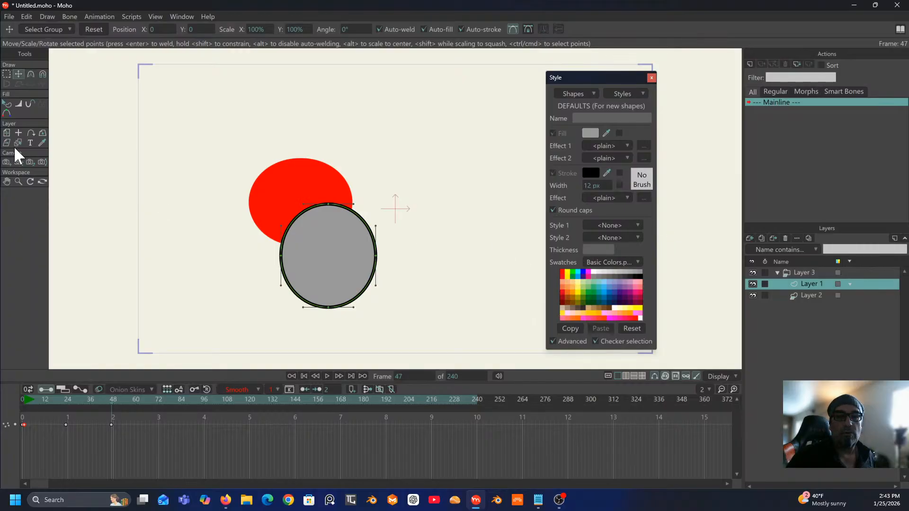
pyautogui.click(360, 221)
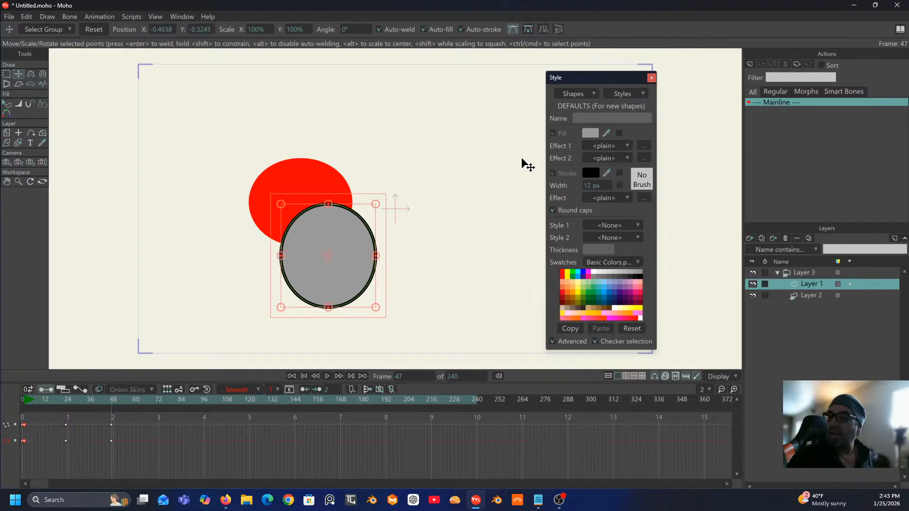
pyautogui.click(463, 208)
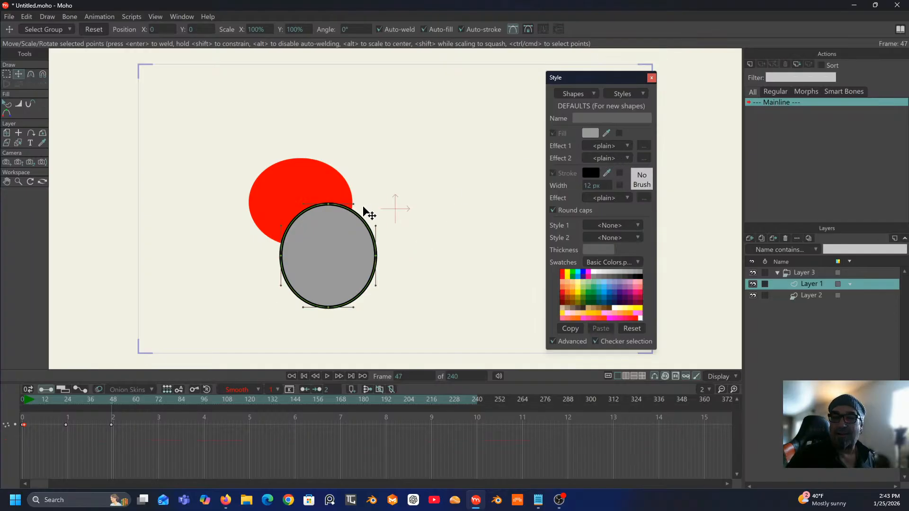
pyautogui.click(330, 207)
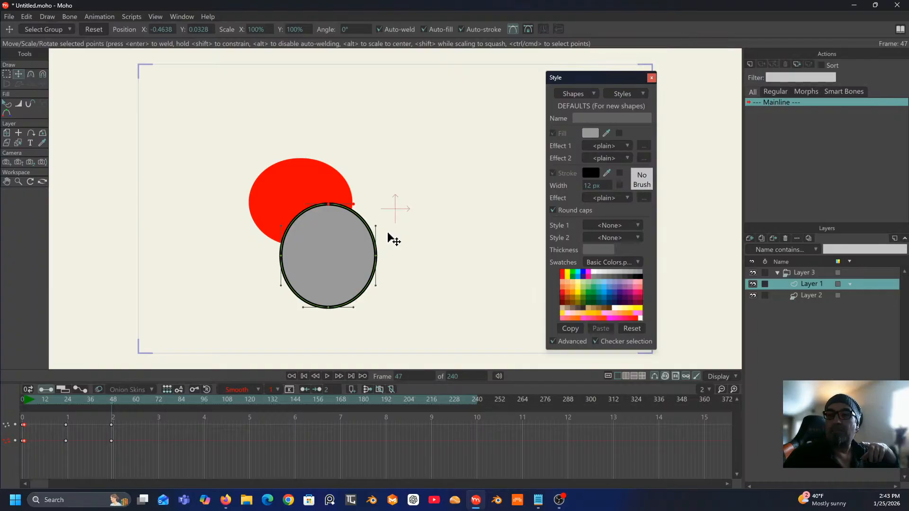
pyautogui.hotkey('ctrl', 'a')
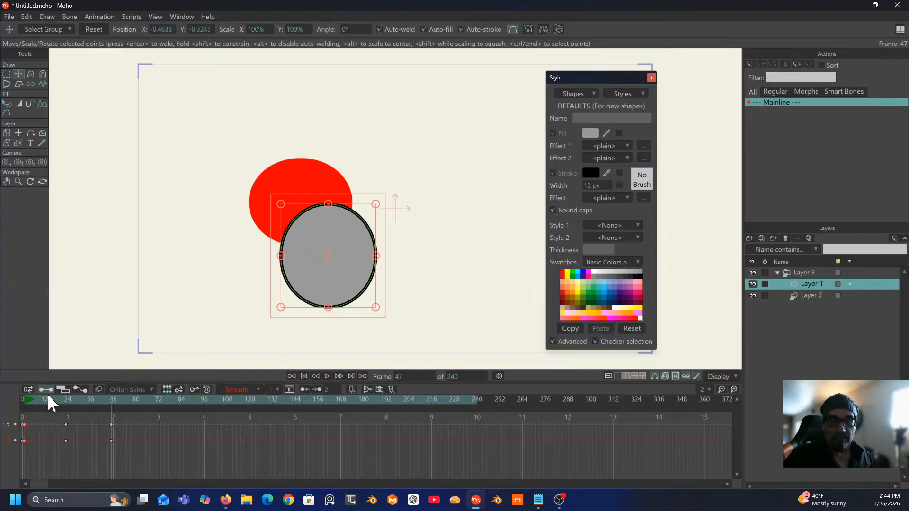
# Step: Scrub through the grey oval's movement up to frame 47 and select Layer 1's keyframes at frames 23 and 47
pyautogui.click(76, 402)
pyautogui.moveTo(85, 400); pyautogui.dragTo(112, 410)
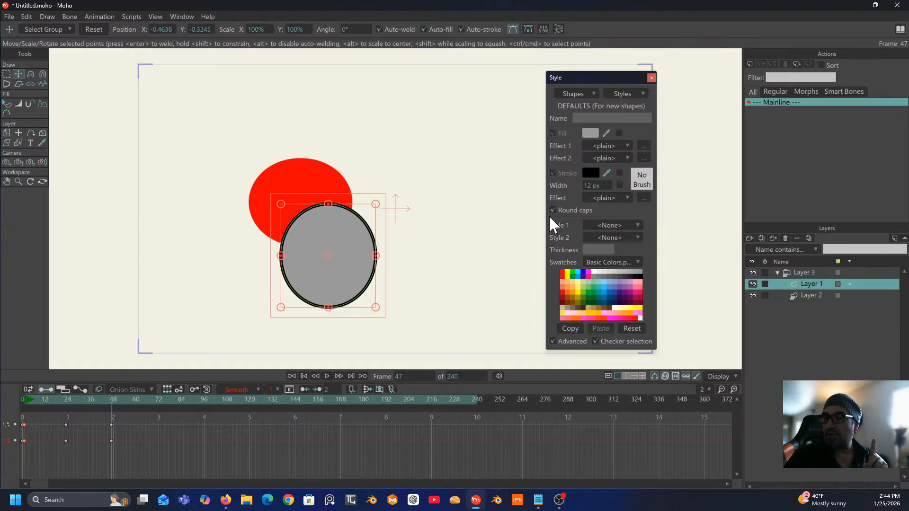
pyautogui.click(811, 296)
pyautogui.click(811, 285)
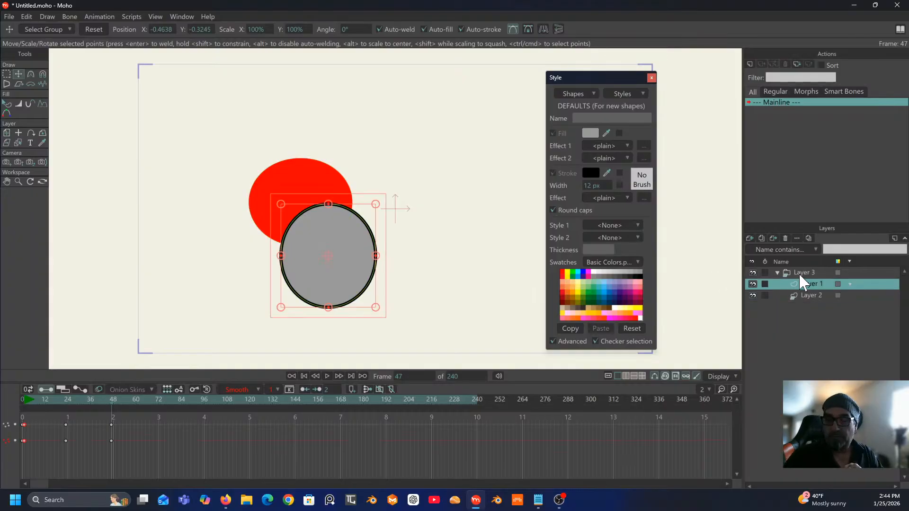
pyautogui.moveTo(115, 405); pyautogui.dragTo(57, 454)
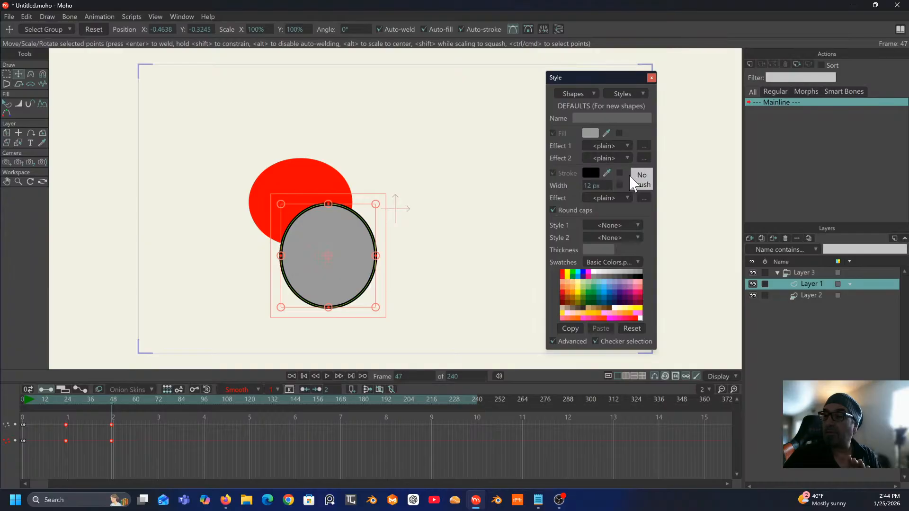
# Step: Turn on Noisy outlines and Animated noise in Layer 1's vector settings at frame 47
pyautogui.doubleClick(829, 289)
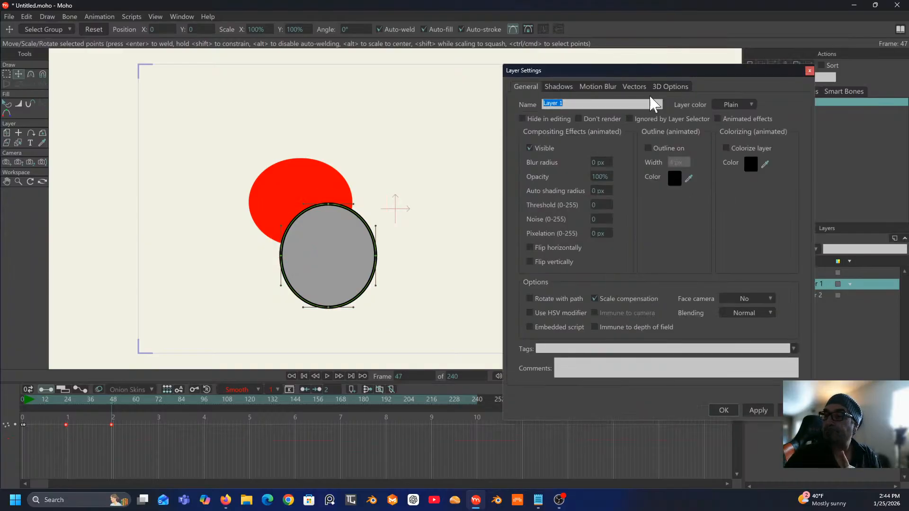
pyautogui.click(637, 85)
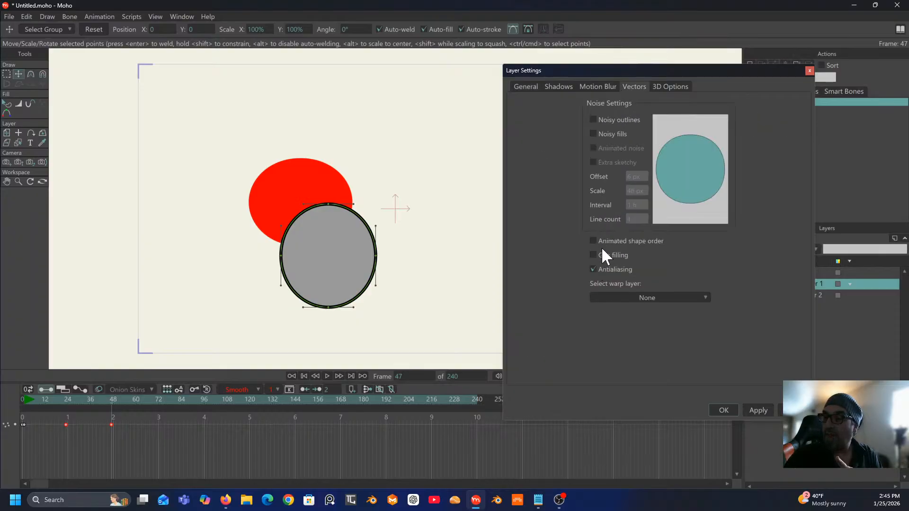
pyautogui.click(593, 119)
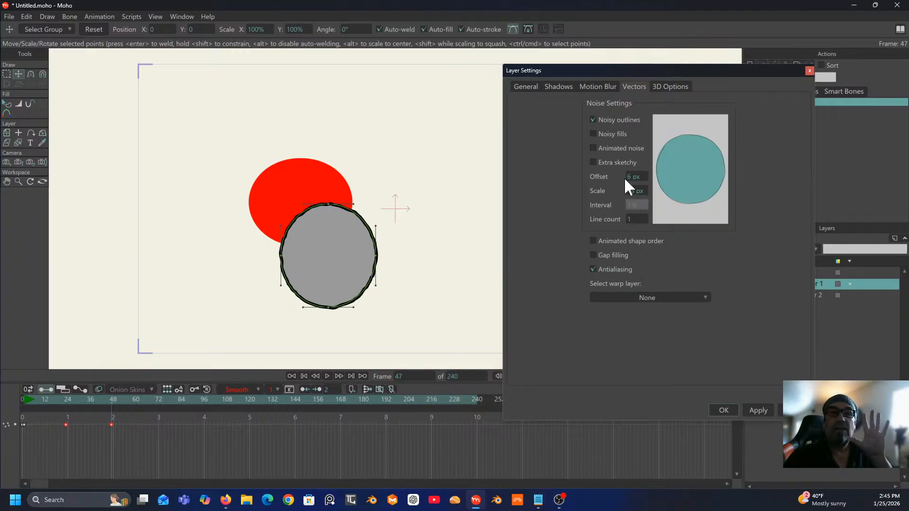
pyautogui.click(593, 148)
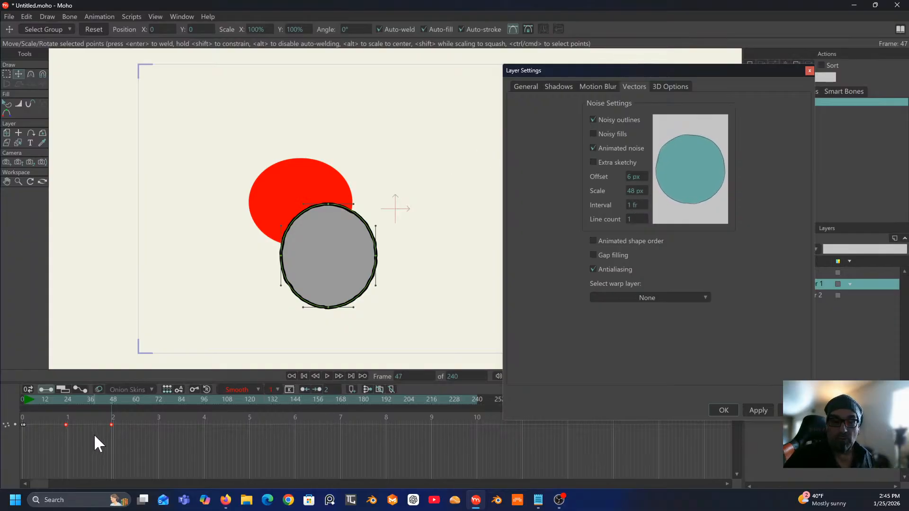
# Step: Play the animation from frame 2 to check the outline noise on the grey oval
pyautogui.click(25, 400)
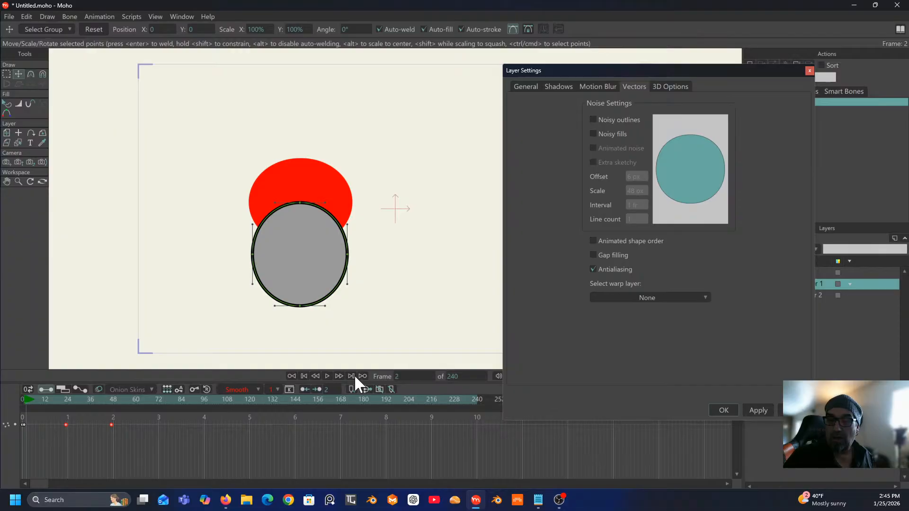
pyautogui.click(328, 376)
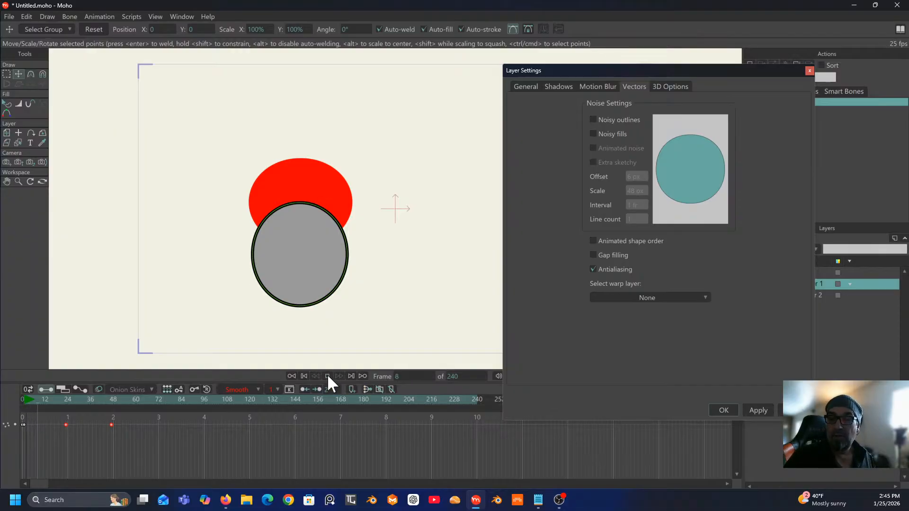
pyautogui.click(327, 376)
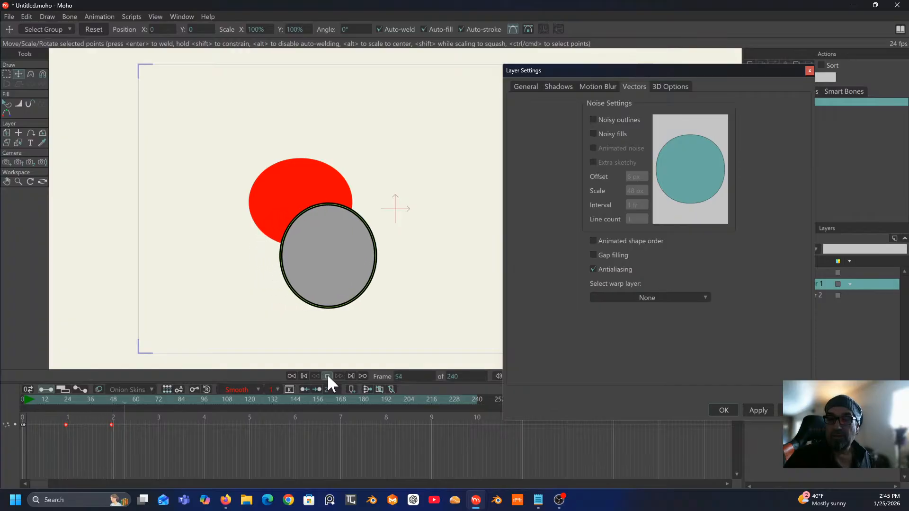
# Step: Try Noisy outlines for Layer 1 at frame 54 and, with the layer settings closed, replay the animation from frame 1
pyautogui.click(593, 120)
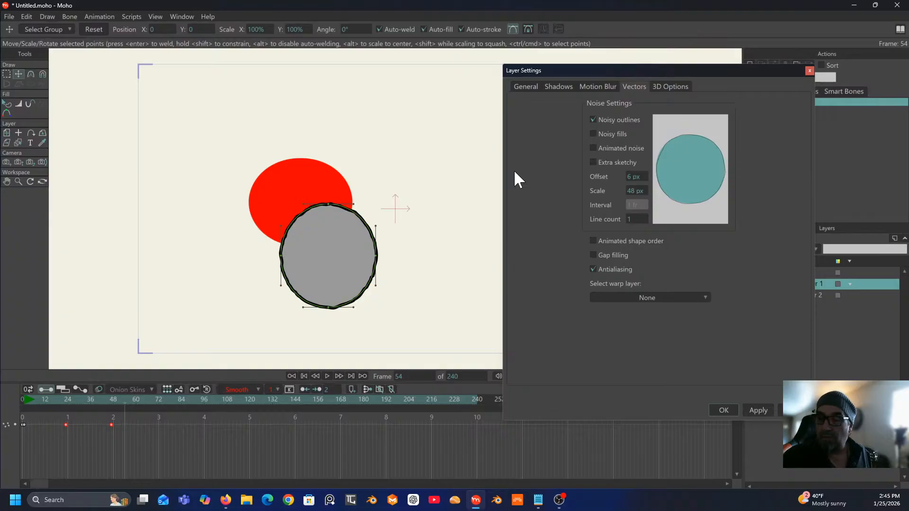
pyautogui.moveTo(28, 398); pyautogui.dragTo(24, 416)
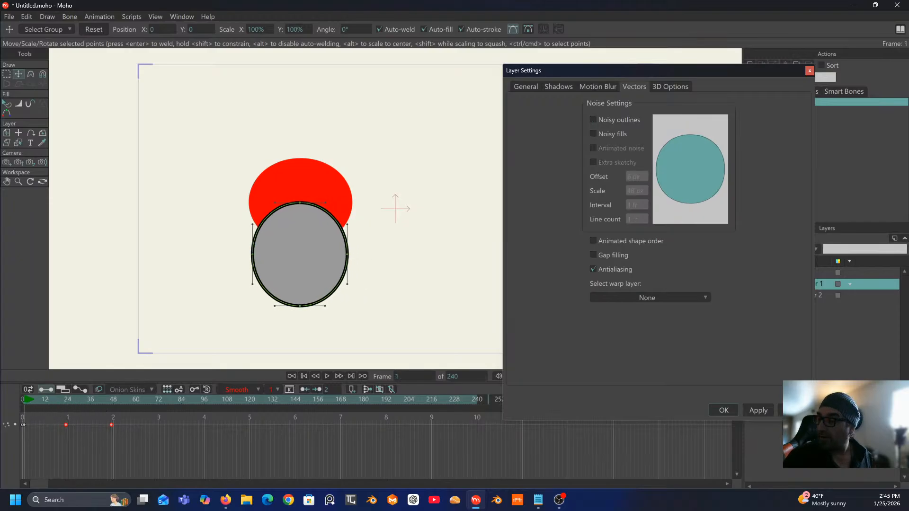
pyautogui.click(725, 410)
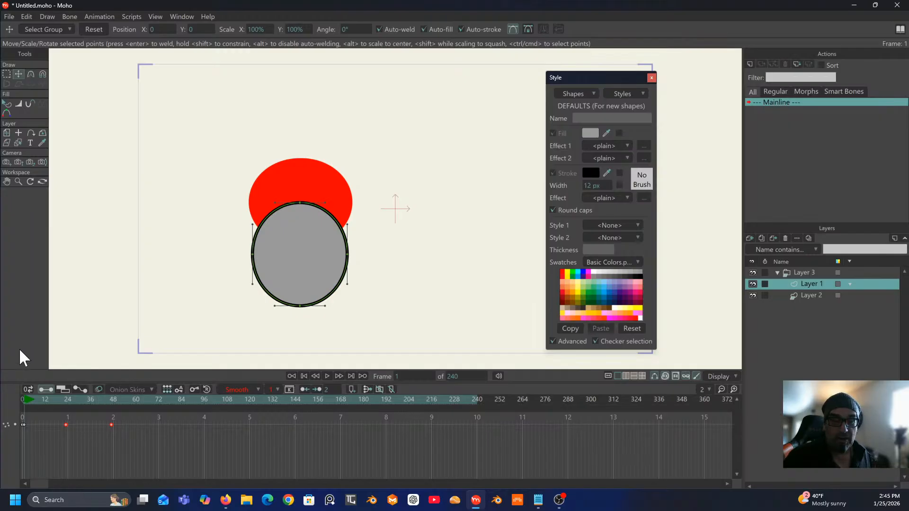
pyautogui.press('space')
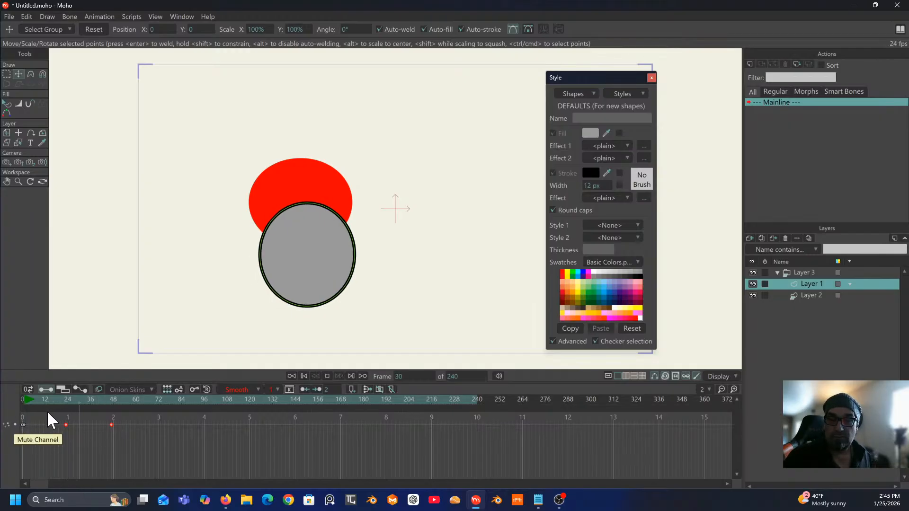
pyautogui.press('space')
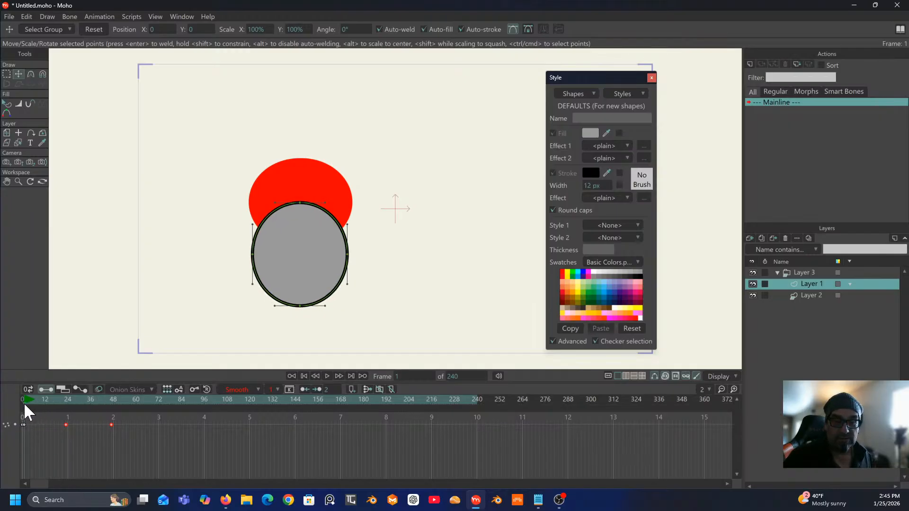
# Step: Turn on Noisy outlines and Animated noise in Layer 1's vector settings at frame 0
pyautogui.doubleClick(829, 284)
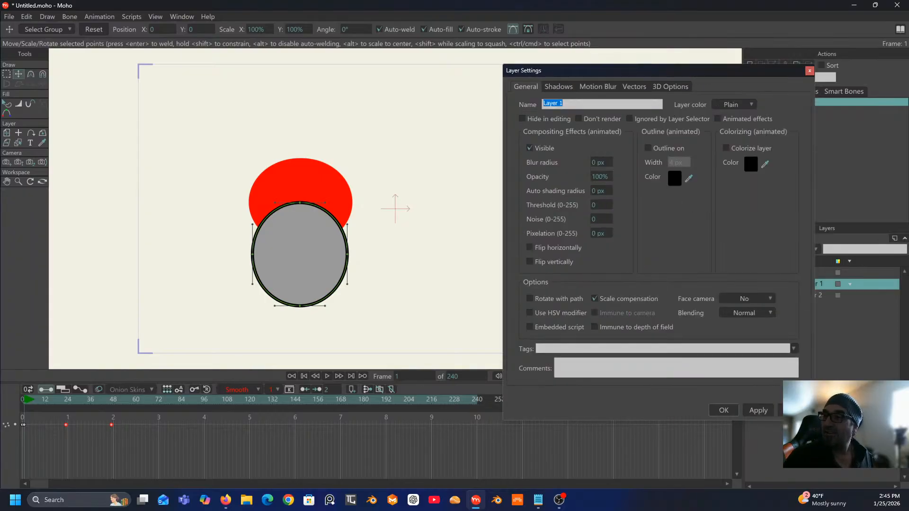
pyautogui.click(644, 90)
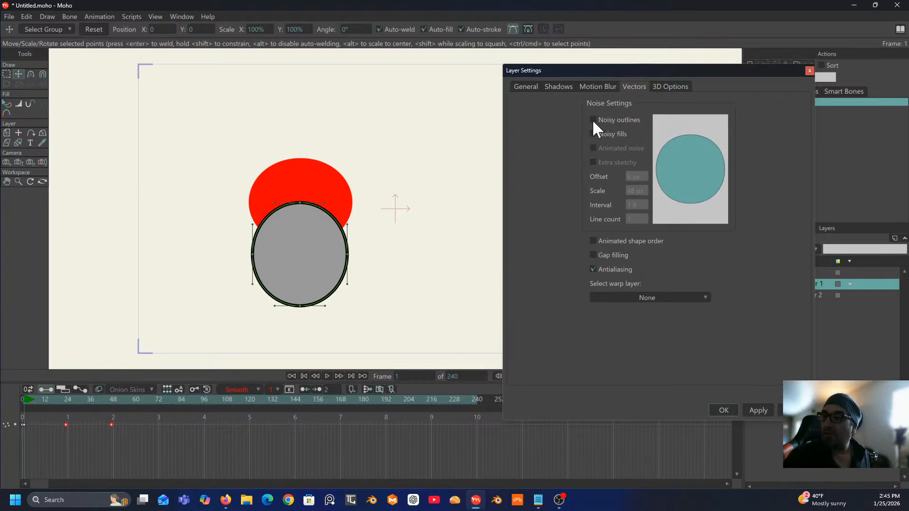
pyautogui.click(22, 399)
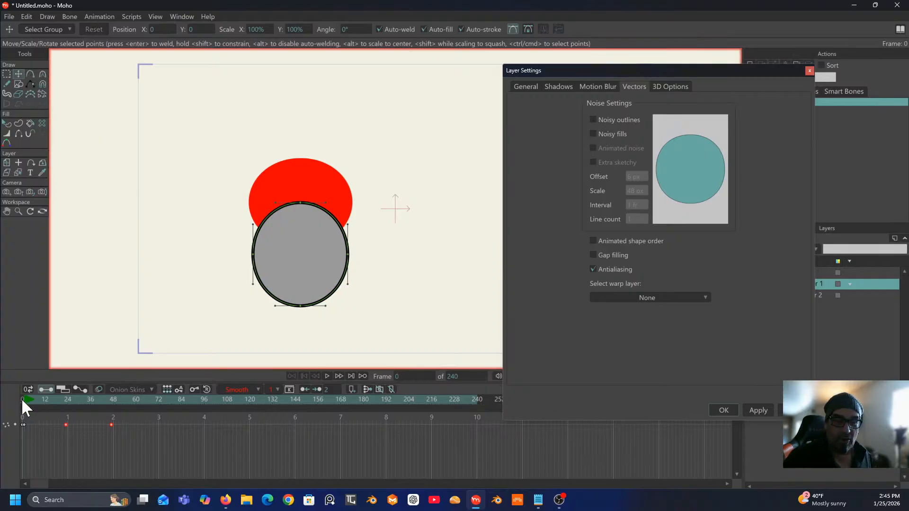
pyautogui.click(592, 120)
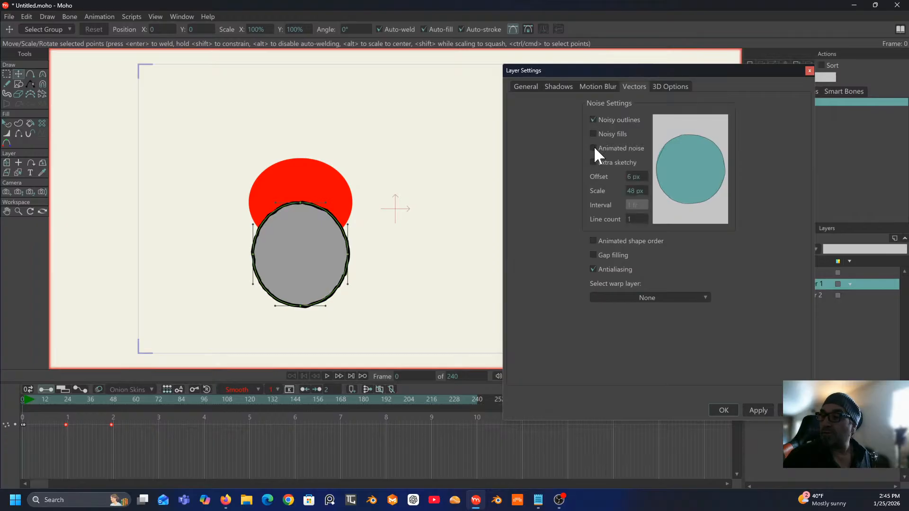
pyautogui.click(593, 148)
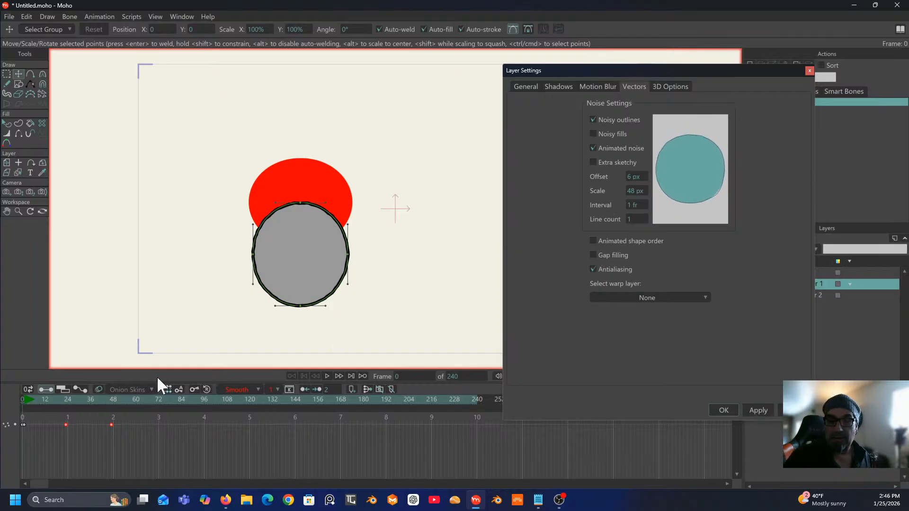
# Step: Play the animation from frame 0, then scrub to frame 23 to examine the grey oval's animated outline noise
pyautogui.press('space')
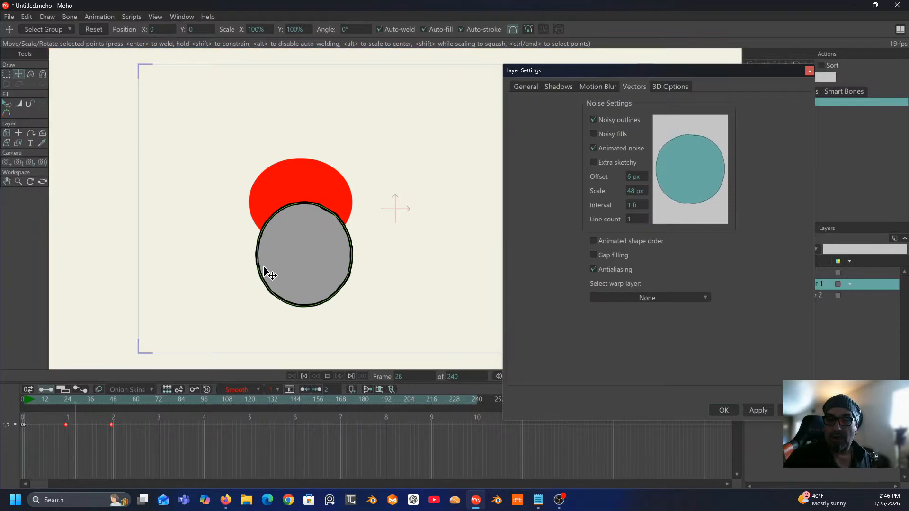
pyautogui.click(27, 400)
pyautogui.moveTo(26, 400); pyautogui.dragTo(64, 406)
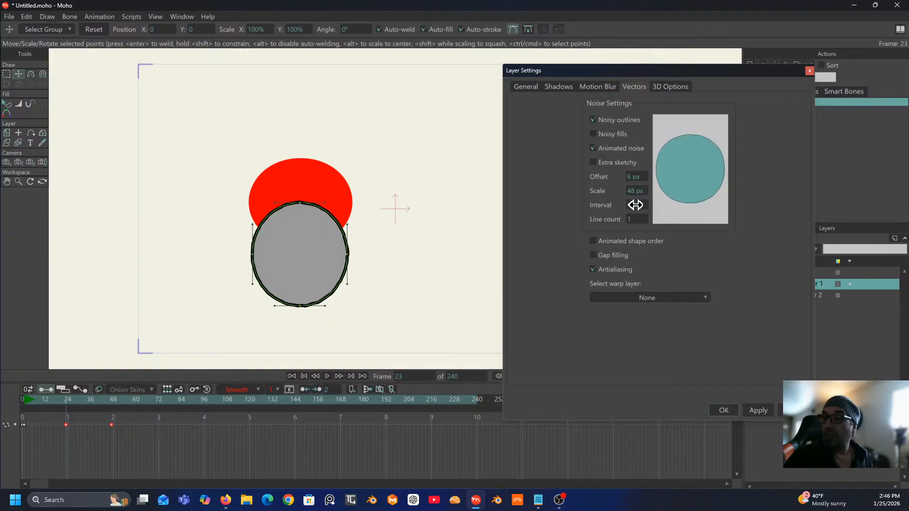
# Step: Try a noise Interval of 0 fr for Layer 1 at frame 23 and scrub back to frame 1 to check it
pyautogui.moveTo(644, 206); pyautogui.dragTo(611, 205)
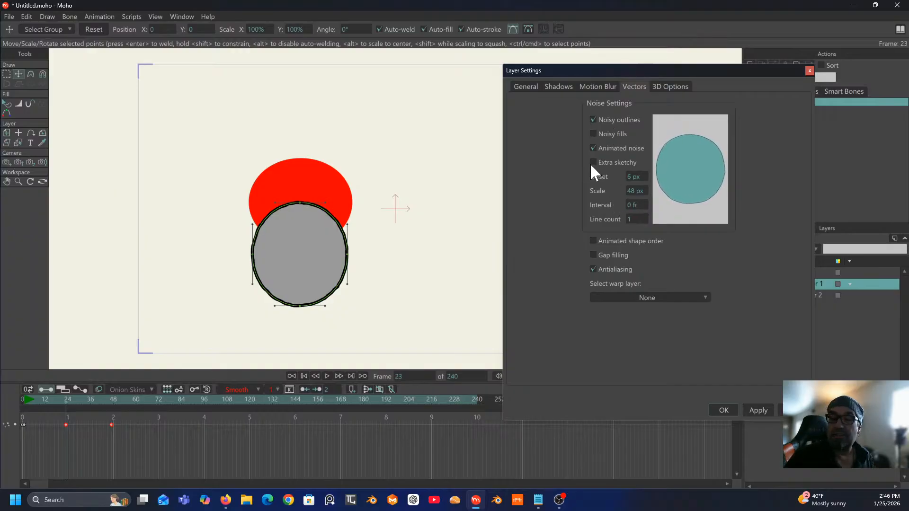
pyautogui.moveTo(27, 398); pyautogui.dragTo(48, 401)
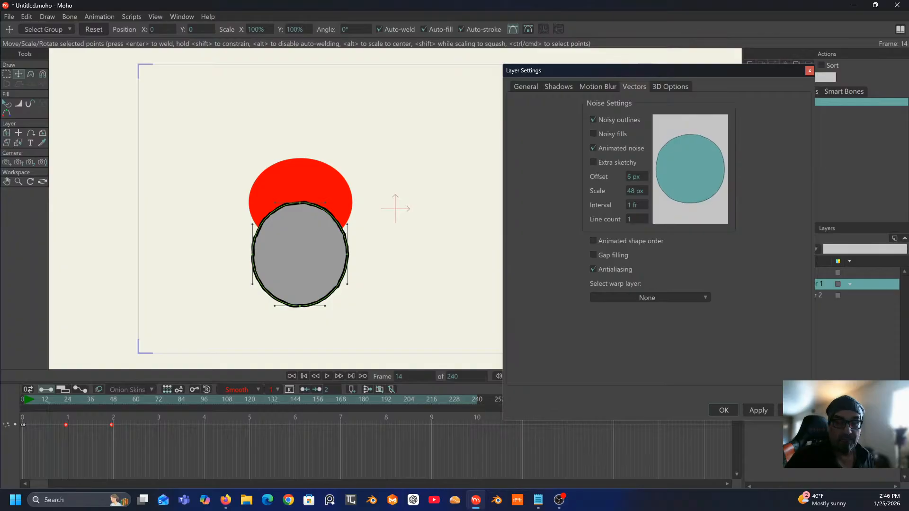
pyautogui.moveTo(44, 399); pyautogui.dragTo(23, 427)
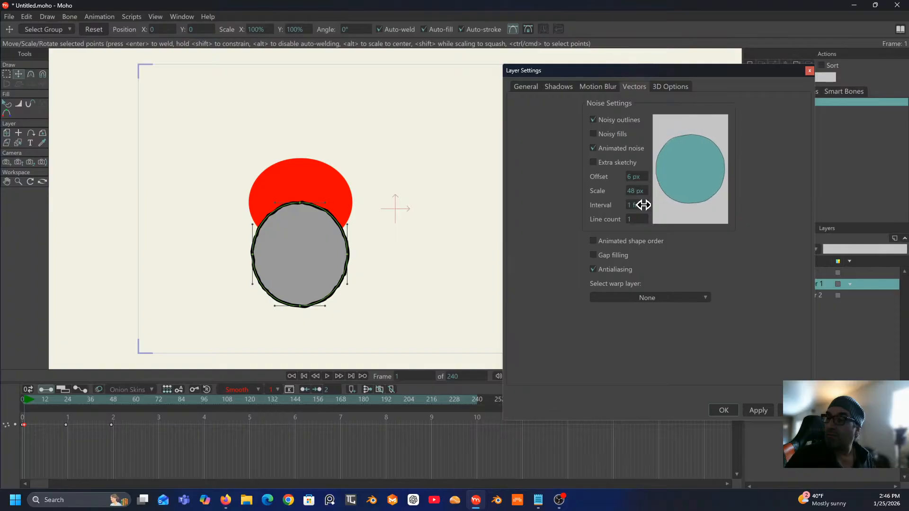
# Step: Try lowering Layer 1's noise Interval at frames 1 and 23, scrubbing the timeline to check the outline each time
pyautogui.moveTo(640, 203); pyautogui.dragTo(620, 207)
pyautogui.moveTo(38, 401); pyautogui.dragTo(66, 403)
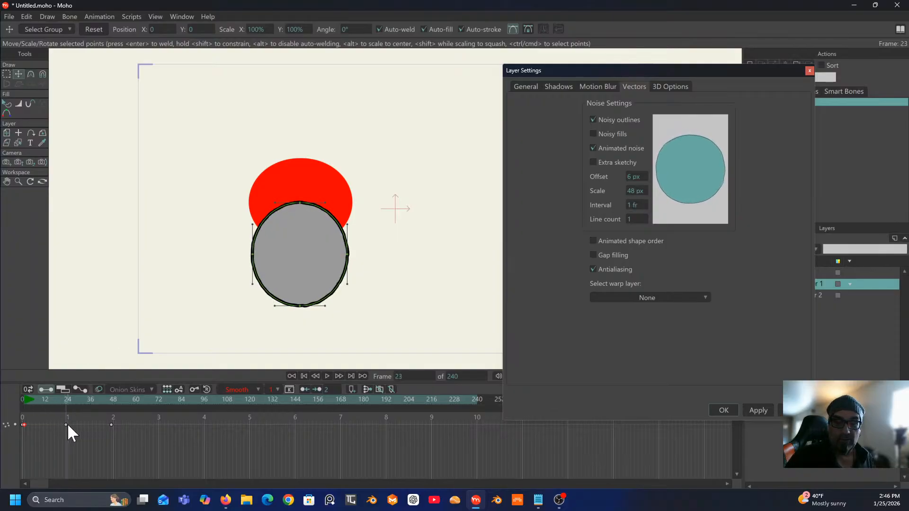
pyautogui.moveTo(637, 201); pyautogui.dragTo(606, 207)
pyautogui.moveTo(50, 401)
pyautogui.mouseDown()
pyautogui.moveTo(33, 400)
pyautogui.moveTo(43, 401)
pyautogui.mouseUp()
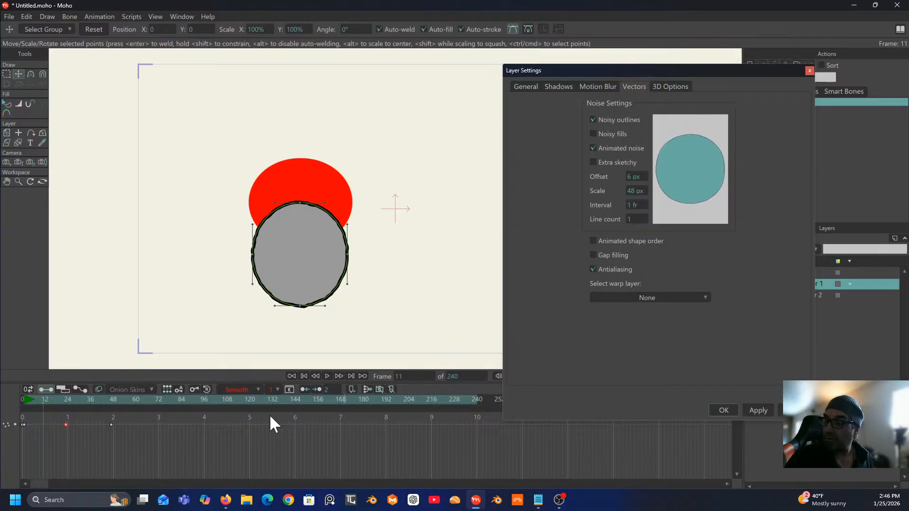
# Step: Set Layer 1's noise Interval to 0 fr at frame 37 and apply it
pyautogui.moveTo(71, 433); pyautogui.dragTo(10, 417)
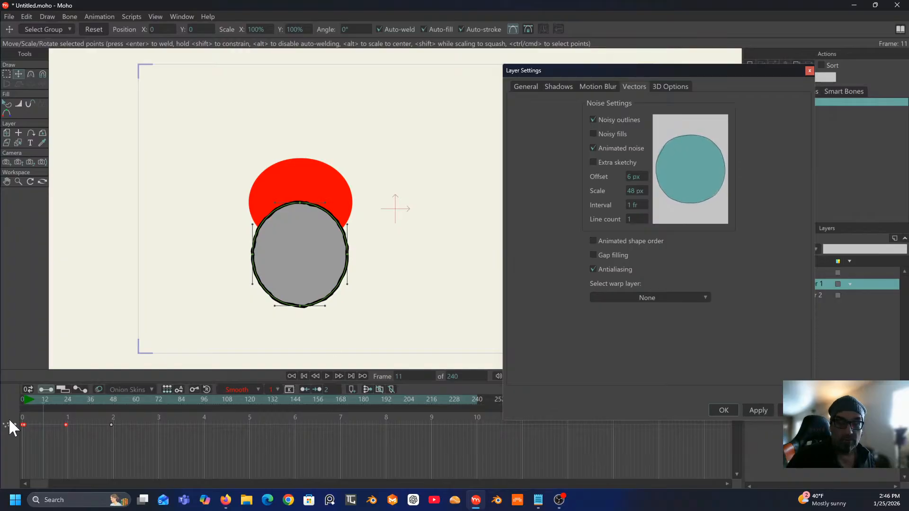
pyautogui.moveTo(19, 401); pyautogui.dragTo(92, 401)
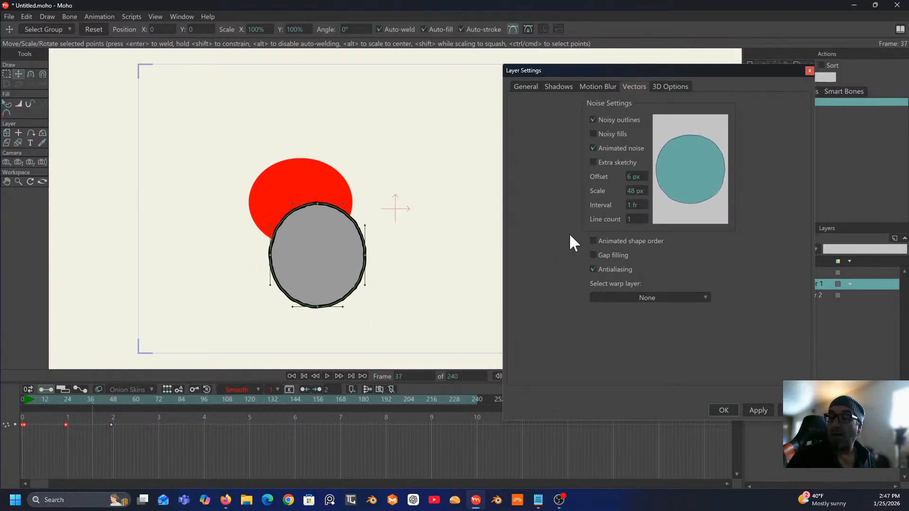
pyautogui.moveTo(633, 205); pyautogui.dragTo(600, 199)
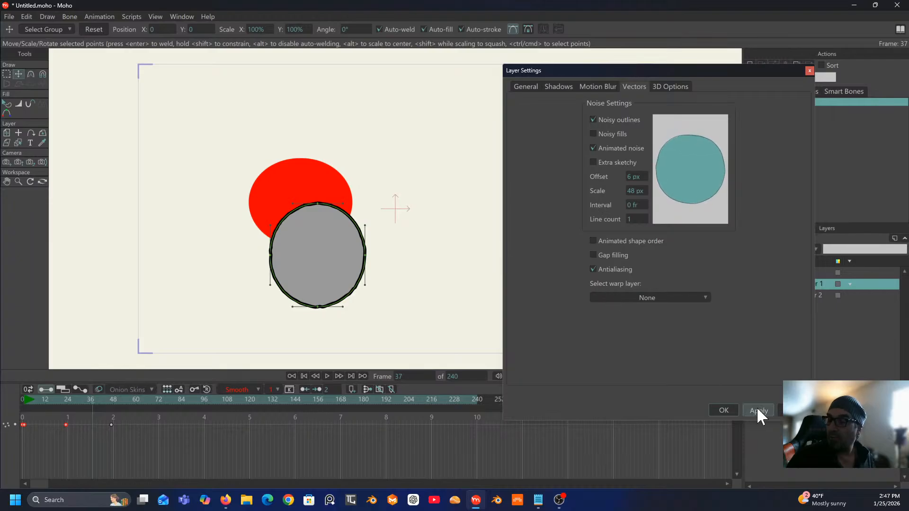
# Step: Scrub the timeline up to frame 70 to check the outline noise, and close the layer settings
pyautogui.moveTo(32, 401); pyautogui.dragTo(54, 405)
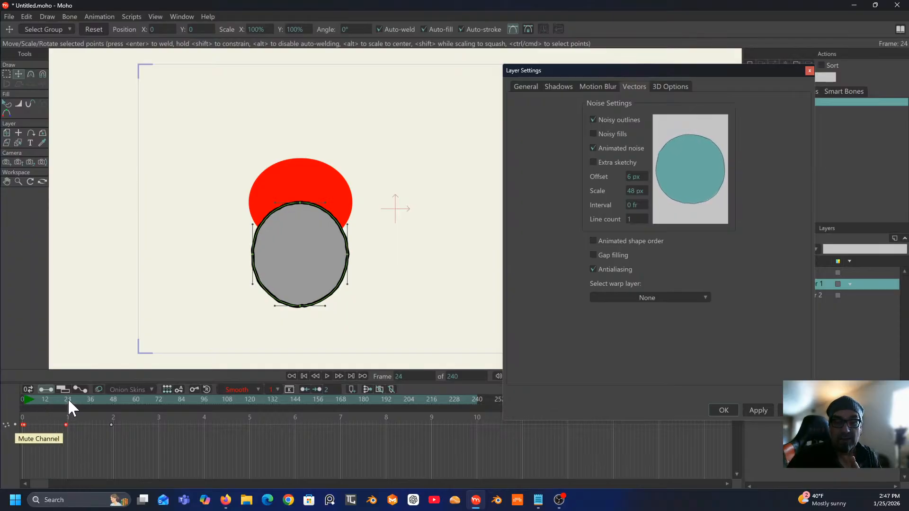
pyautogui.moveTo(67, 400); pyautogui.dragTo(92, 408)
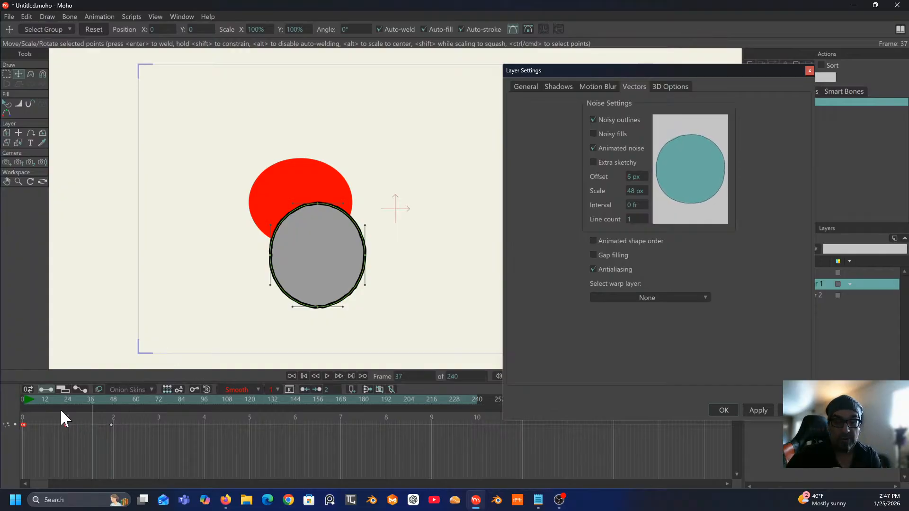
pyautogui.moveTo(39, 403); pyautogui.dragTo(154, 400)
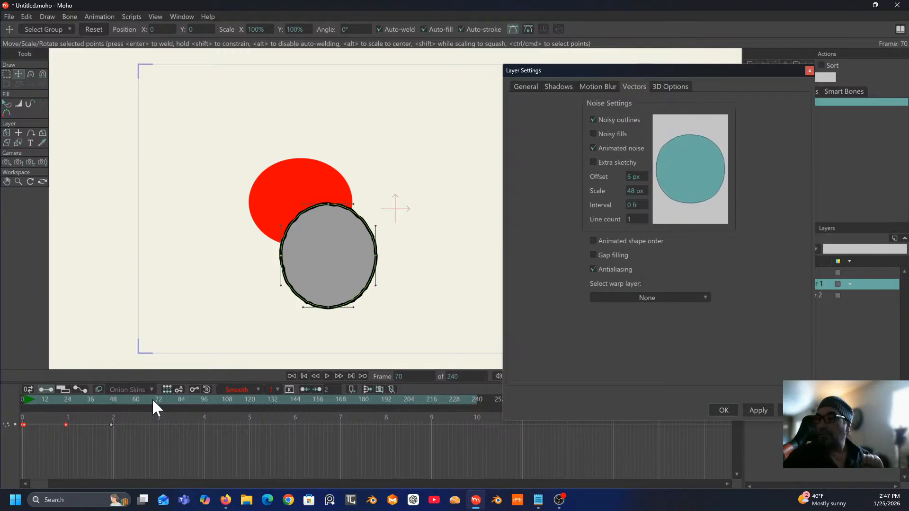
pyautogui.click(791, 410)
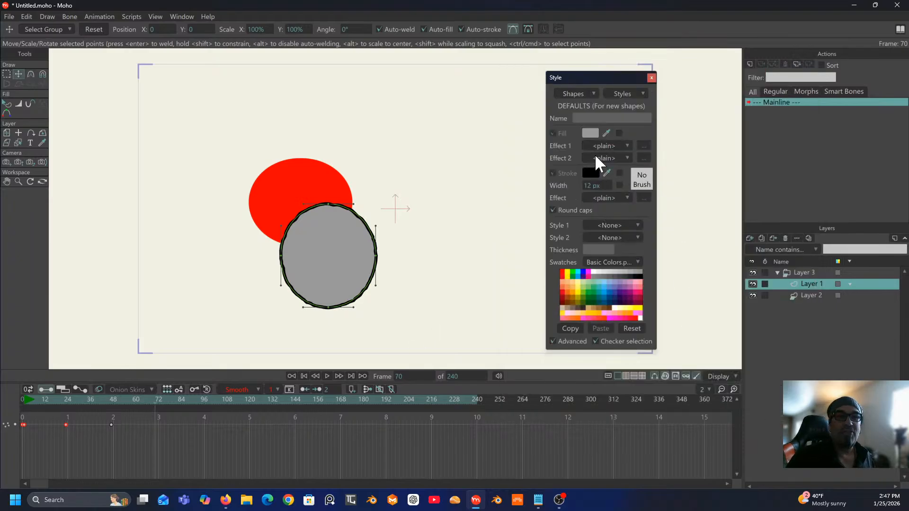
# Step: Choose Brush558 as the default stroke brush with Line boil on and a Randomness interval of 0, and close the brush settings
pyautogui.click(644, 182)
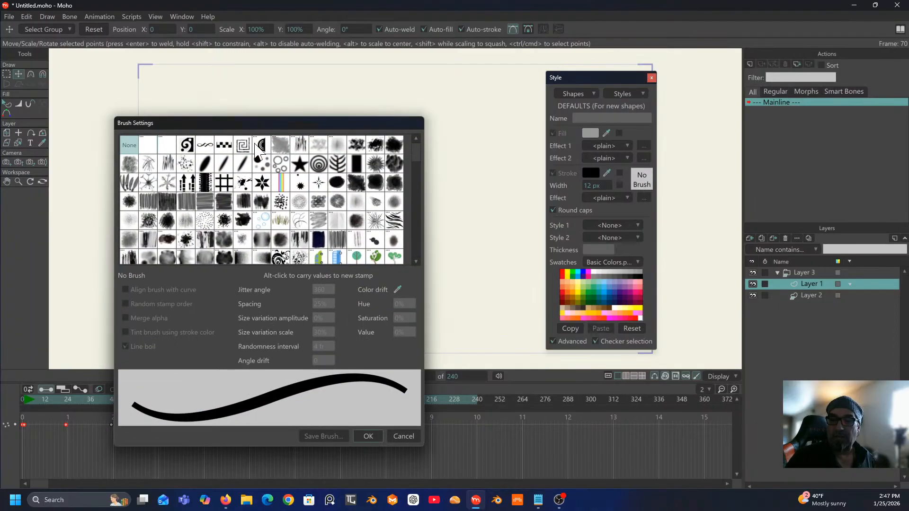
pyautogui.moveTo(274, 124); pyautogui.dragTo(296, 76)
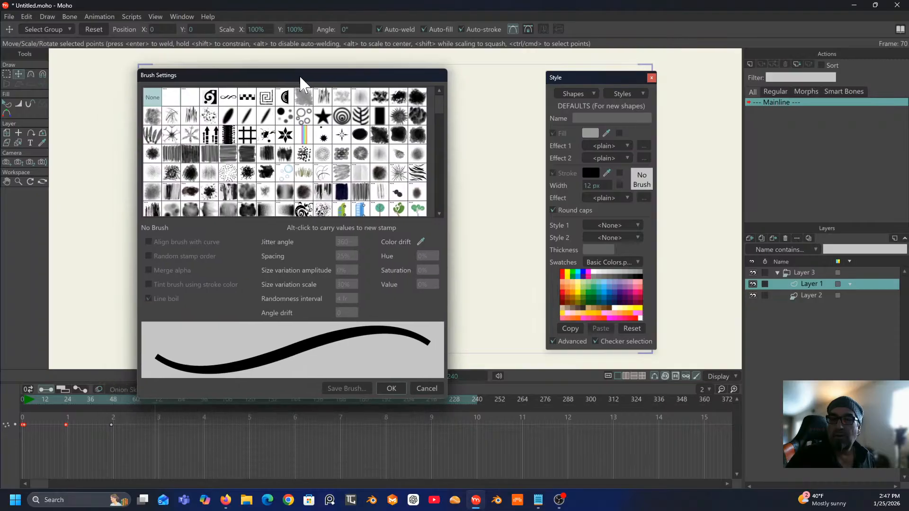
pyautogui.click(266, 153)
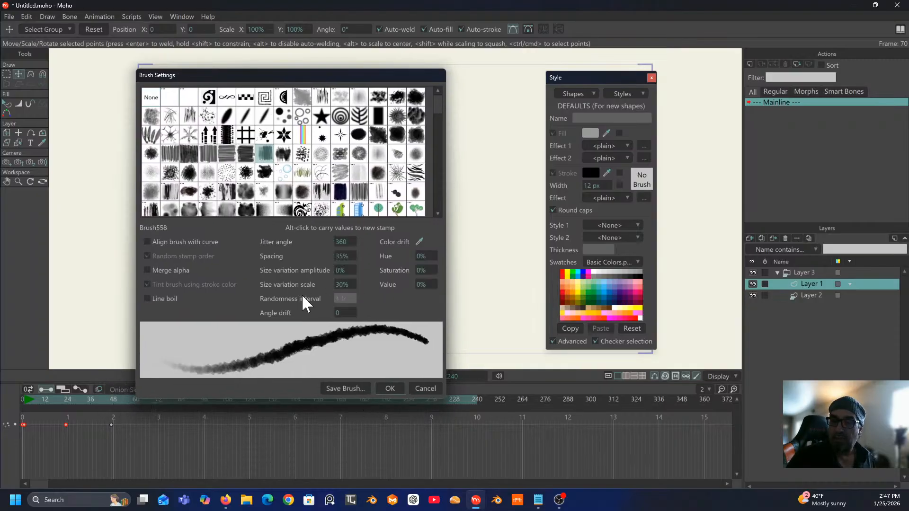
pyautogui.click(147, 299)
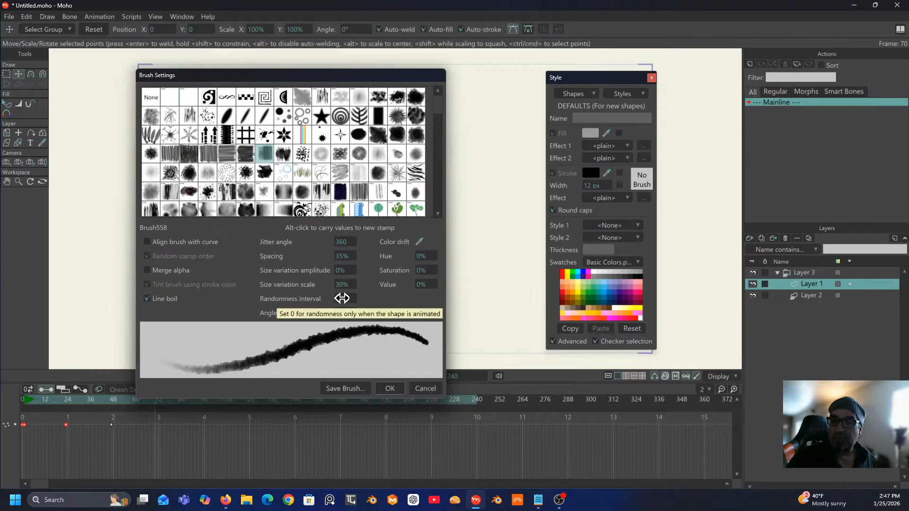
pyautogui.moveTo(340, 298); pyautogui.dragTo(322, 298)
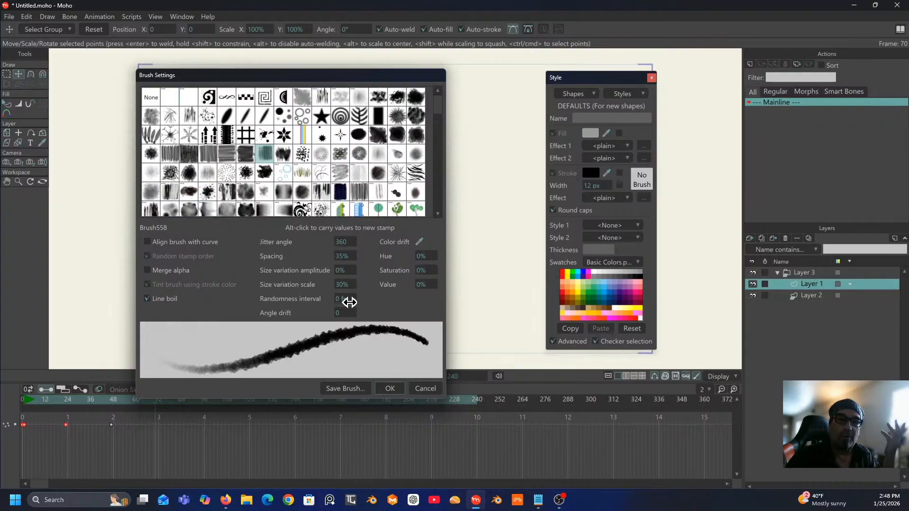
pyautogui.click(422, 388)
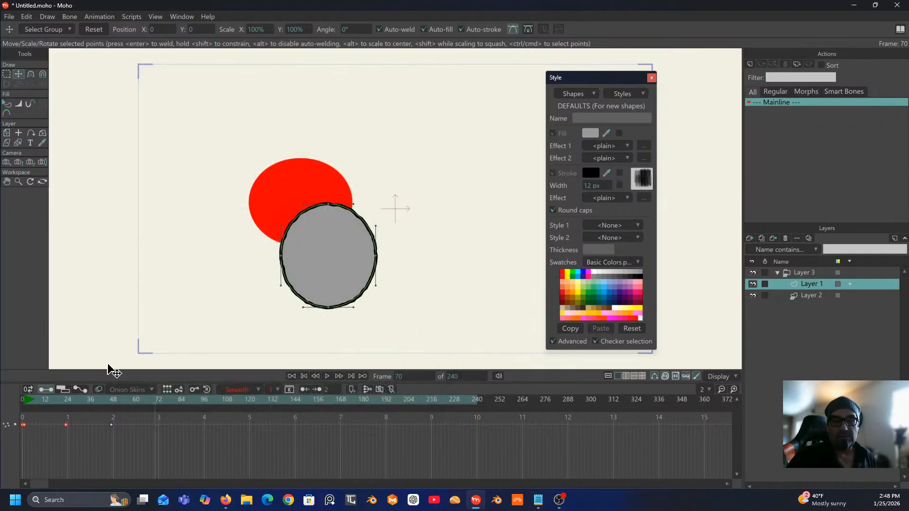
# Step: At frame 75, move the grey oval's top point down and to the left, to about X -0.63, Y -0.09
pyautogui.moveTo(40, 398); pyautogui.dragTo(164, 402)
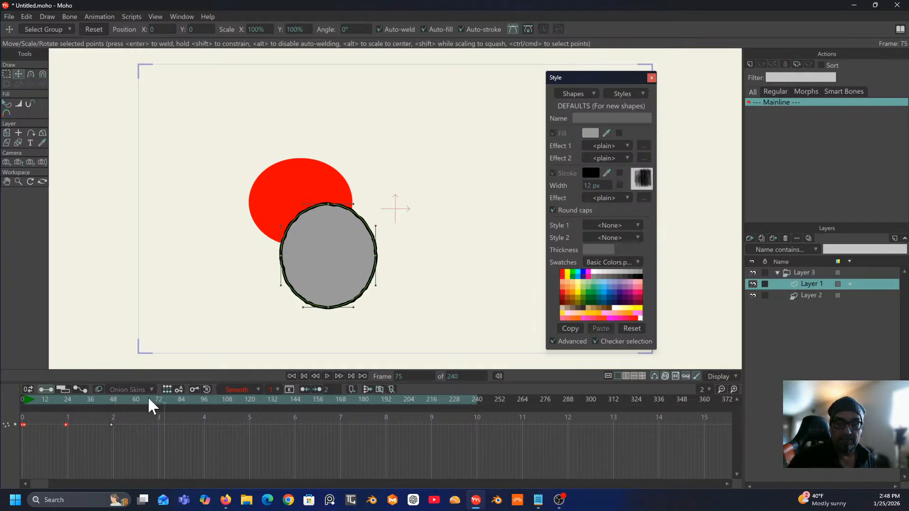
pyautogui.click(328, 205)
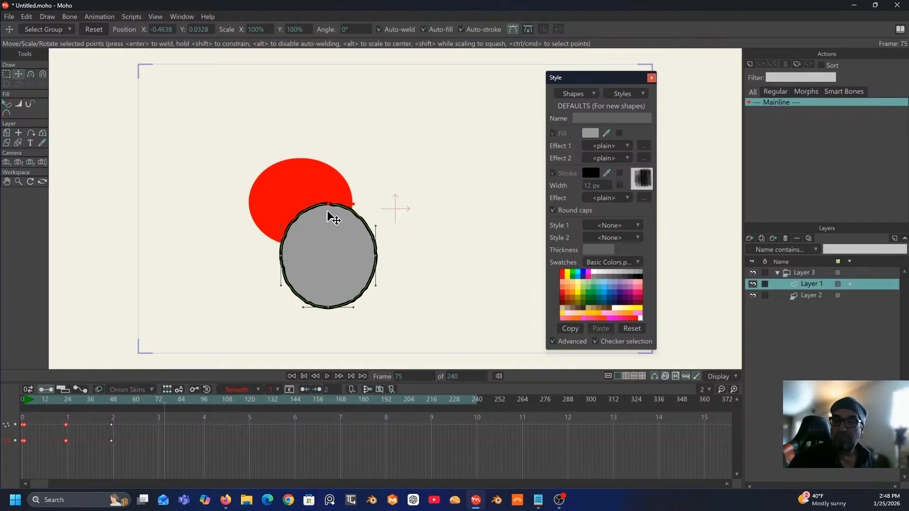
pyautogui.moveTo(328, 205); pyautogui.dragTo(303, 221)
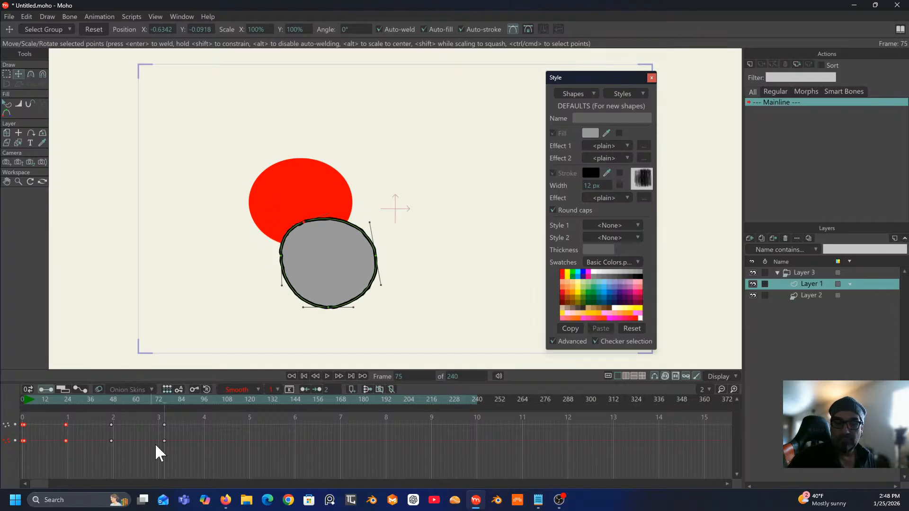
# Step: Scrub to frame 106, then play the animation from frame 44 to frame 107 to check the oval's deformation
pyautogui.moveTo(169, 399); pyautogui.dragTo(222, 399)
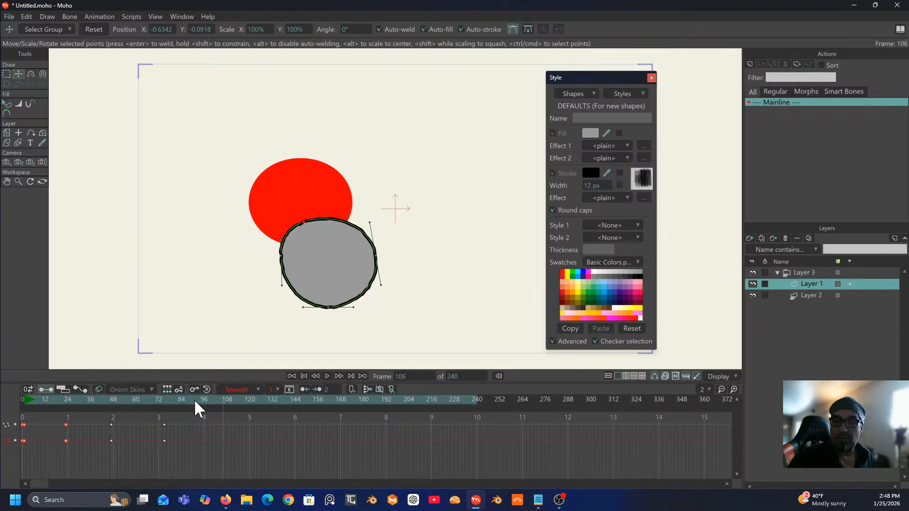
pyautogui.click(105, 397)
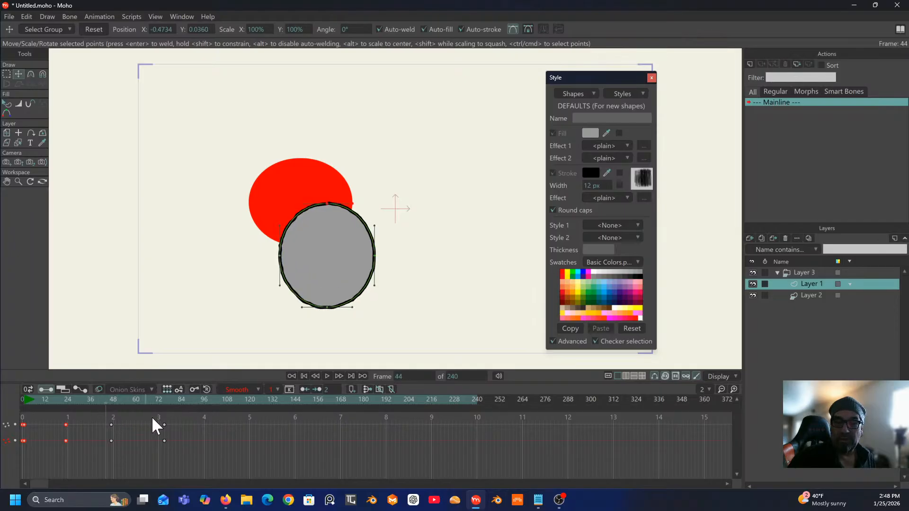
pyautogui.press('space')
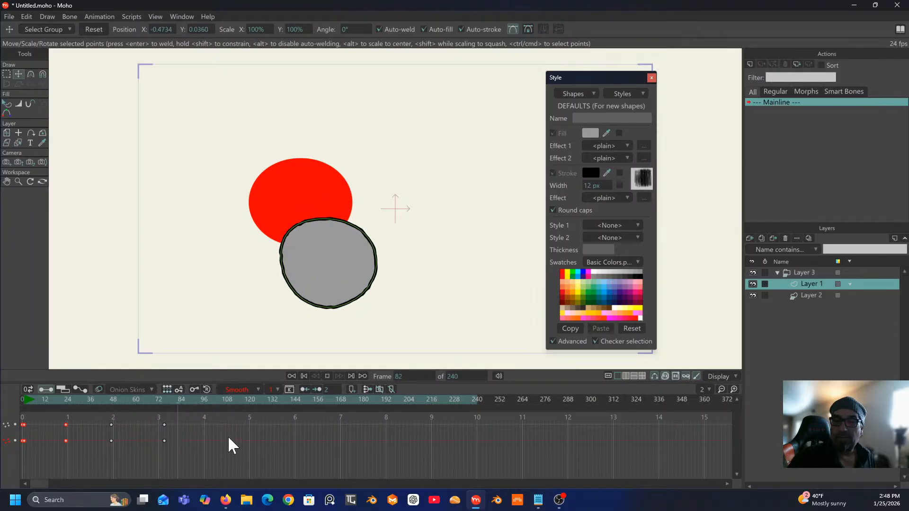
pyautogui.press('space')
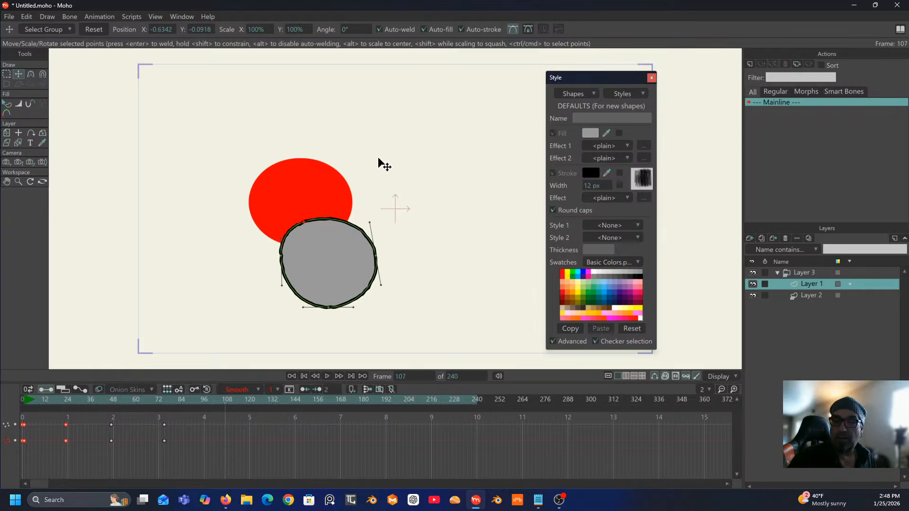
# Step: Keyframe the grey oval's left point at frame 107, and at frame 130 move it inward and pull the bottom point left
pyautogui.click(281, 256)
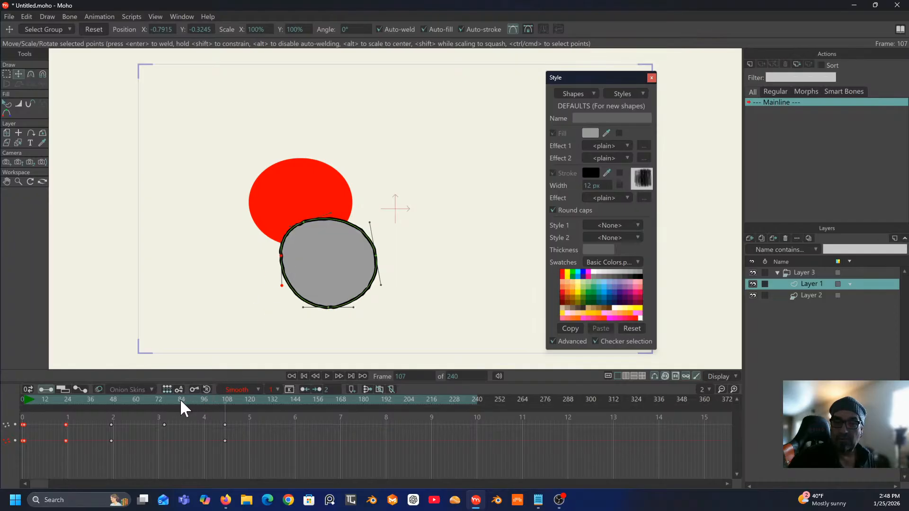
pyautogui.moveTo(179, 399); pyautogui.dragTo(271, 397)
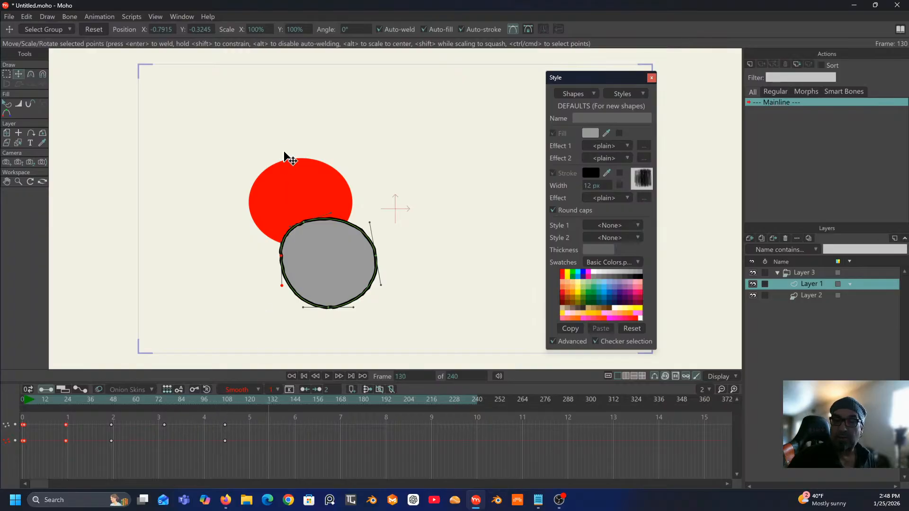
pyautogui.moveTo(285, 259); pyautogui.dragTo(308, 260)
pyautogui.moveTo(327, 309); pyautogui.dragTo(282, 295)
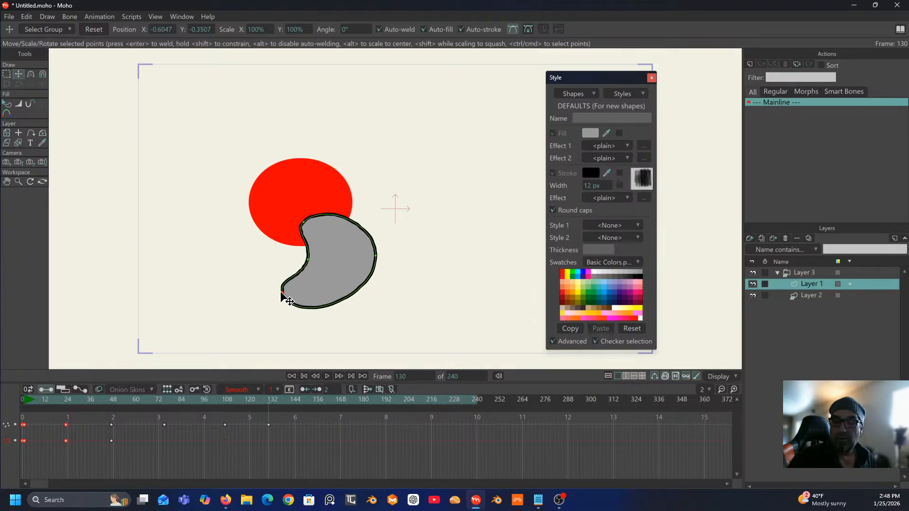
# Step: Replay the animation up to frame 141 to check the outline noise while the grey shape bends
pyautogui.click(146, 396)
pyautogui.press('space')
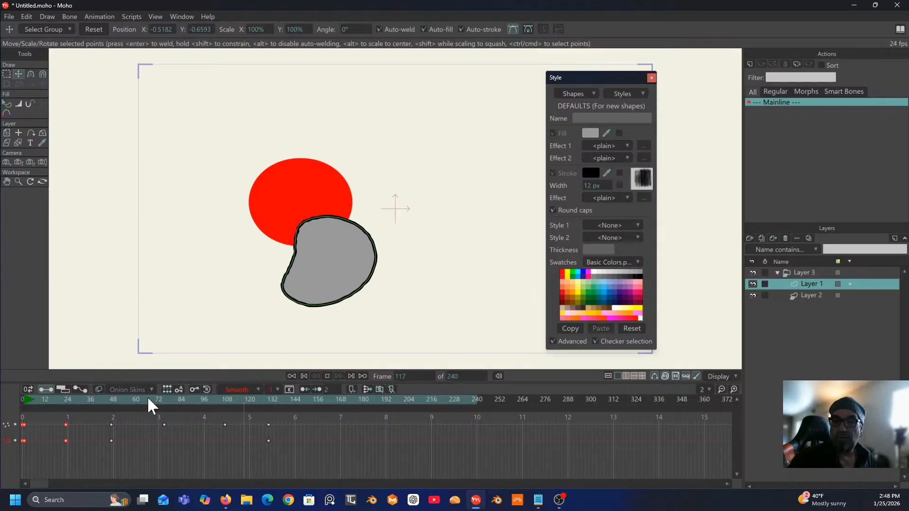
pyautogui.press('space')
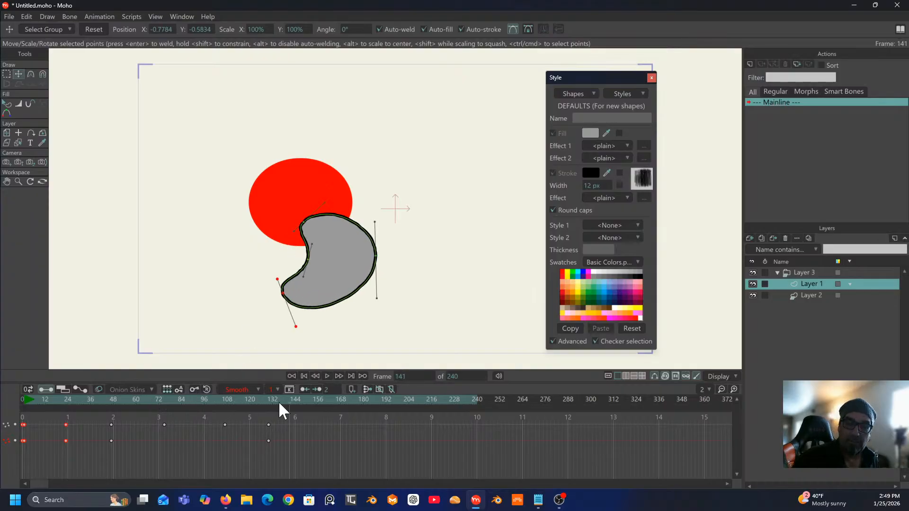
# Step: Delete all of Layer 1's point keyframes from the timeline
pyautogui.click(314, 420)
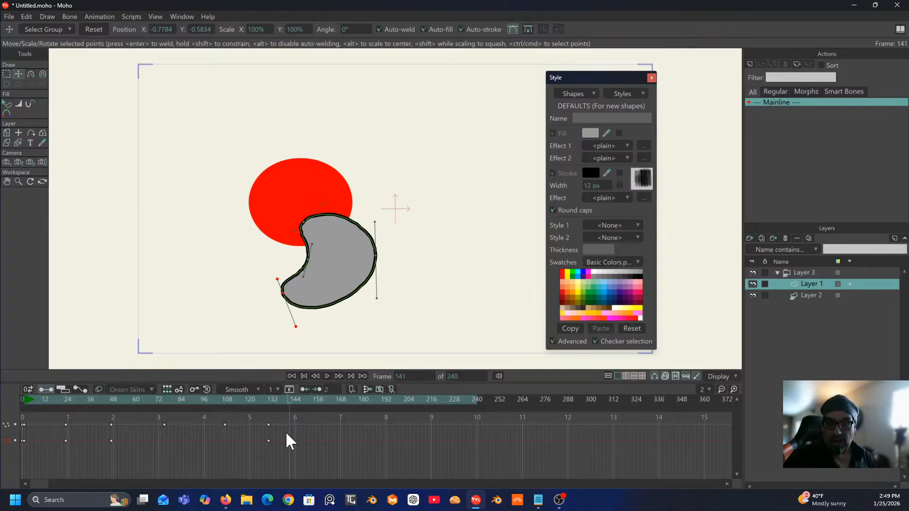
pyautogui.moveTo(311, 419); pyautogui.dragTo(19, 463)
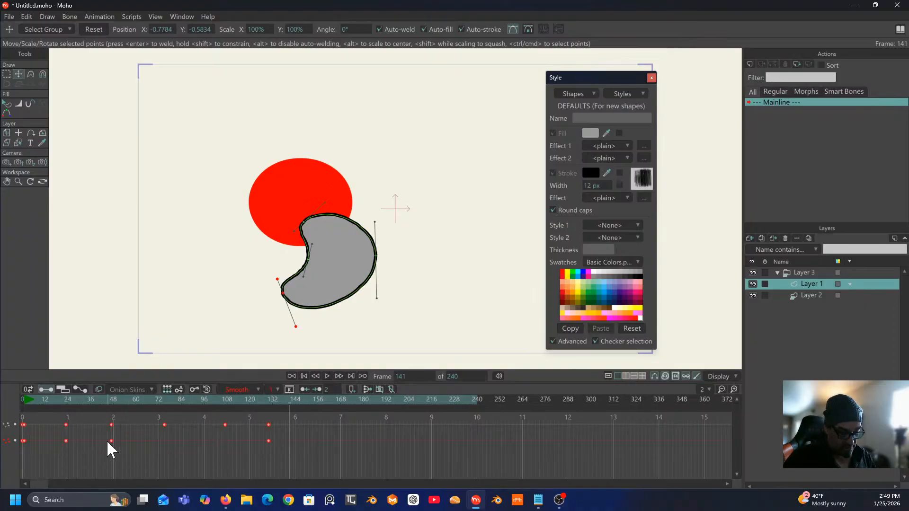
pyautogui.press('Delete')
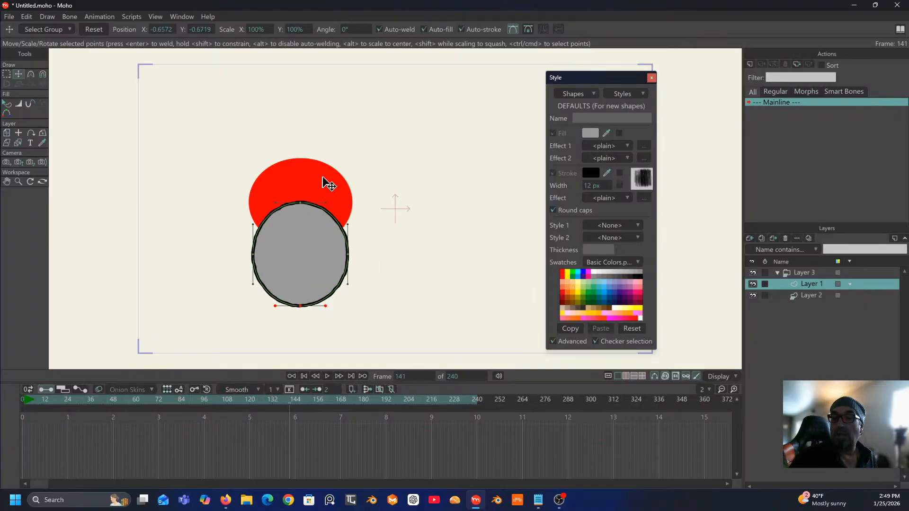
# Step: Turn off animated noise and noisy outlines in Layer 1's vector settings
pyautogui.doubleClick(830, 284)
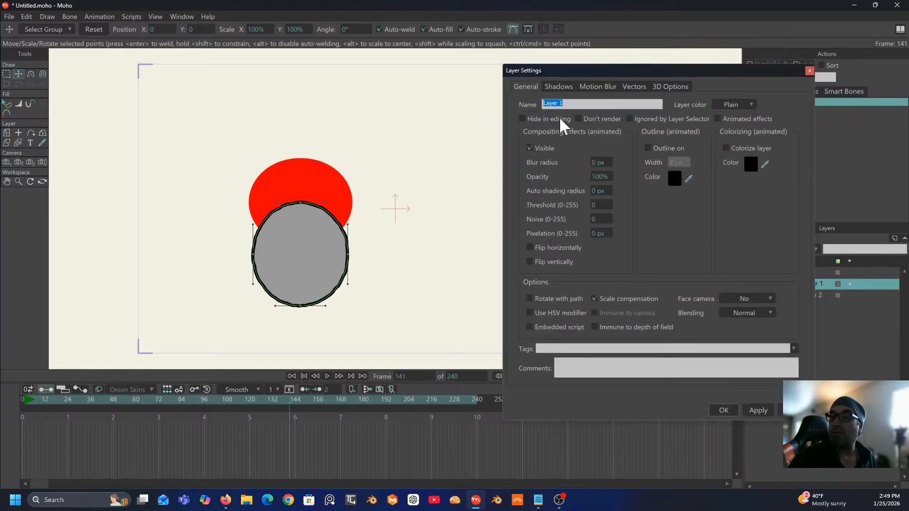
pyautogui.click(637, 83)
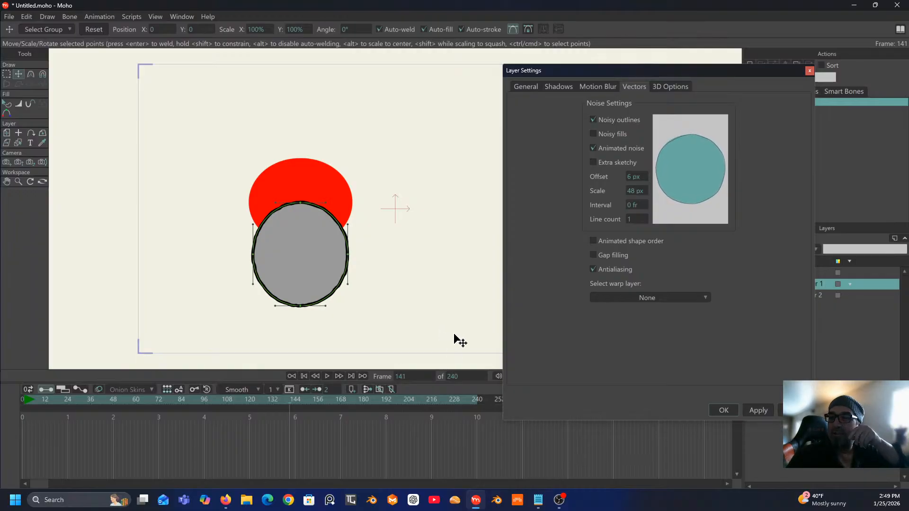
pyautogui.click(593, 148)
pyautogui.click(593, 121)
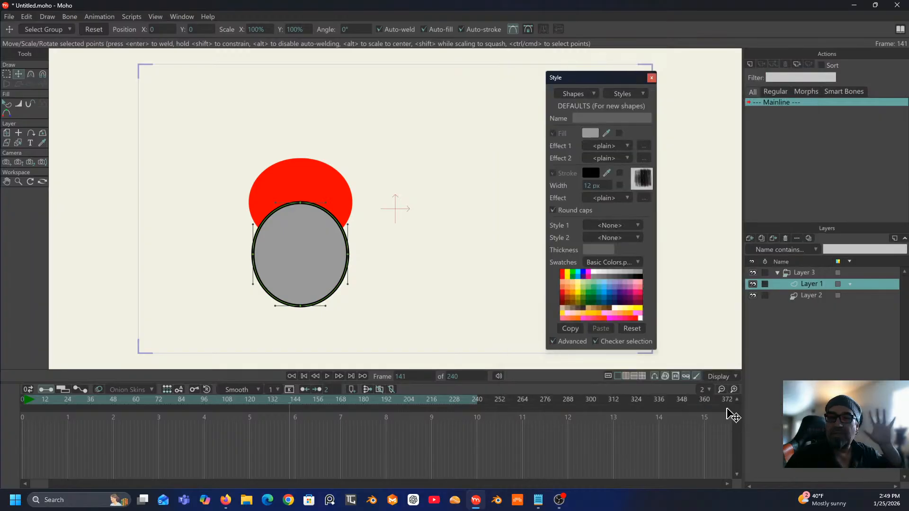
pyautogui.click(723, 410)
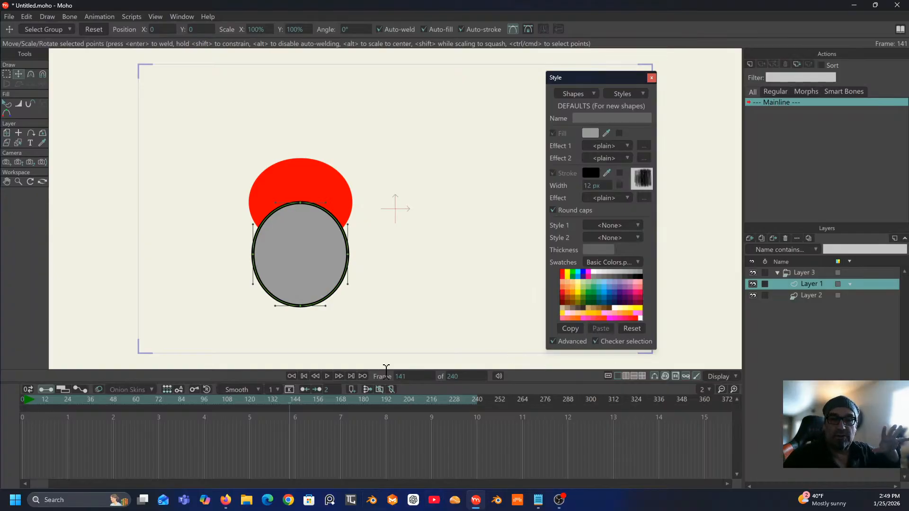
# Step: Set the default interpolation to Step at frame 0, and pull the grey oval's top point down at frame 116
pyautogui.click(22, 399)
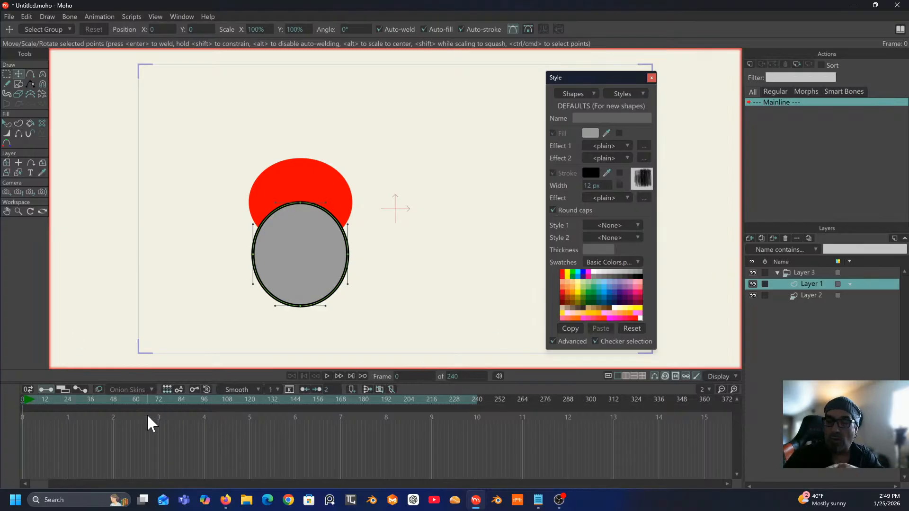
pyautogui.click(258, 393)
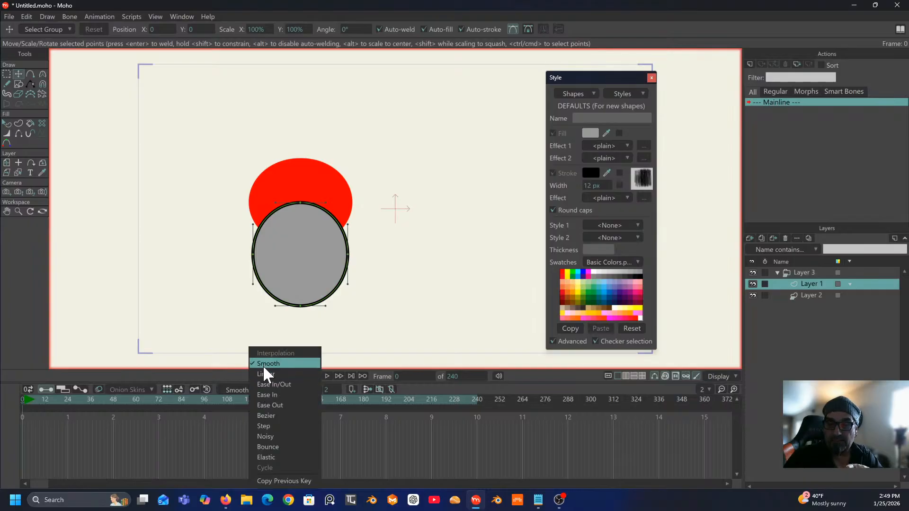
pyautogui.click(266, 426)
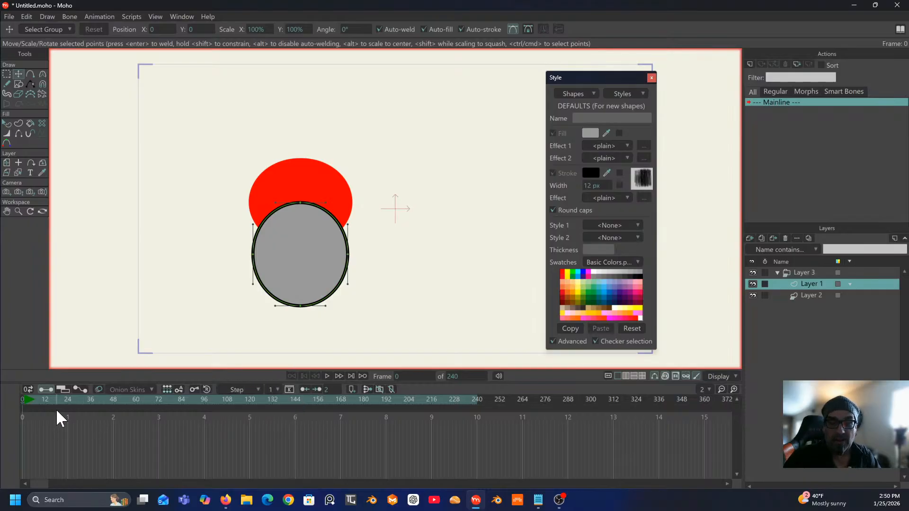
pyautogui.moveTo(43, 403)
pyautogui.mouseDown()
pyautogui.moveTo(278, 416)
pyautogui.moveTo(245, 417)
pyautogui.mouseUp()
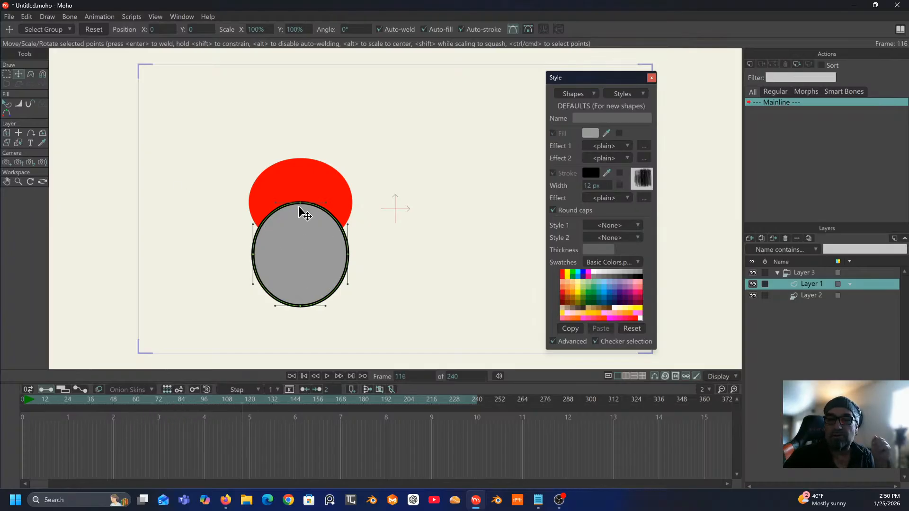
pyautogui.moveTo(300, 208); pyautogui.dragTo(299, 239)
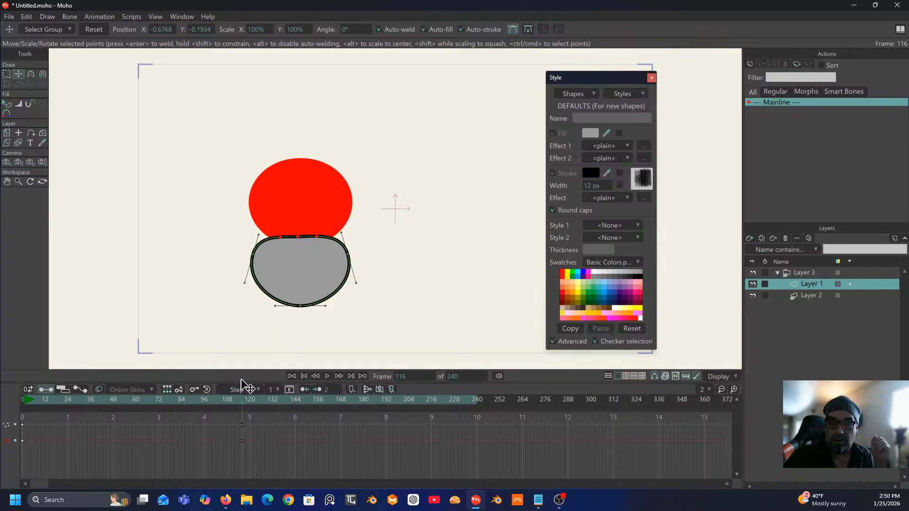
# Step: Scrub to frame 42 and move the whole of Layer 1 left with Transform Layer to about X -0.39
pyautogui.moveTo(93, 398); pyautogui.dragTo(113, 404)
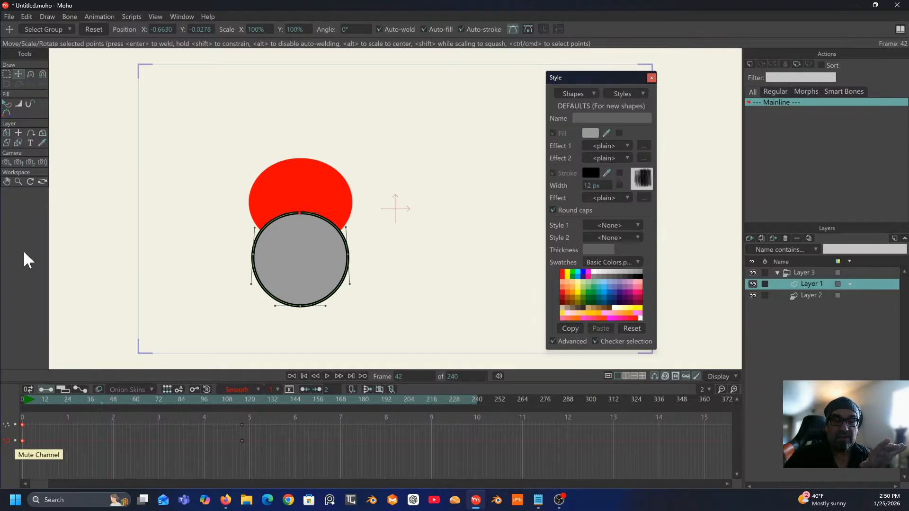
pyautogui.click(6, 134)
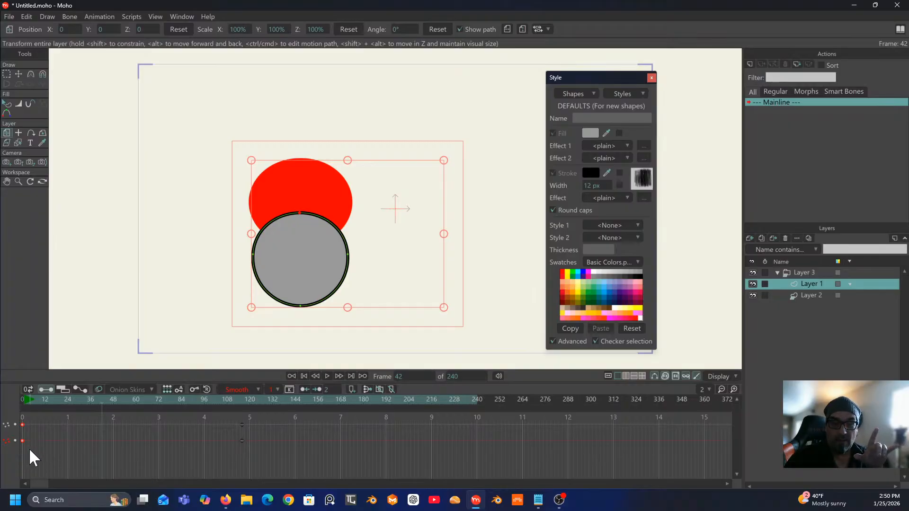
pyautogui.moveTo(320, 255); pyautogui.dragTo(260, 254)
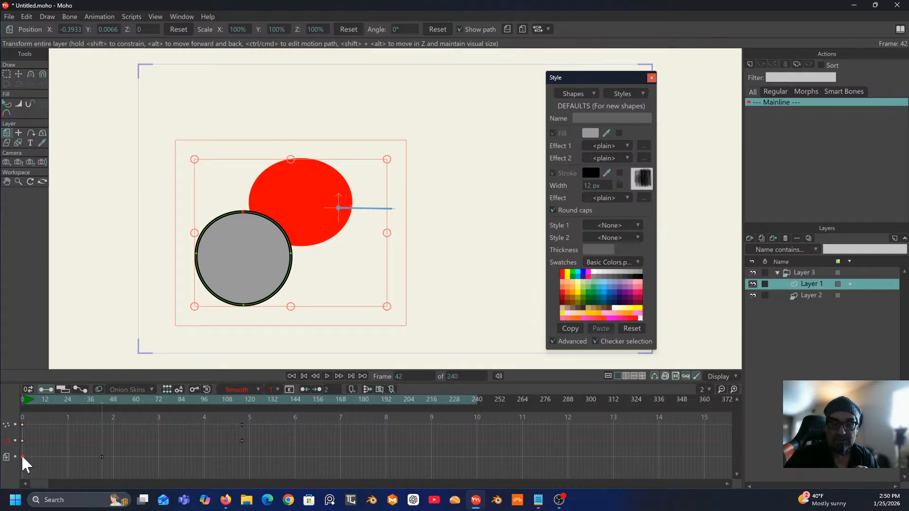
# Step: Set Layer 1's frame 0 transform keyframe to Step interpolation and scrub to frame 88 to check the movement
pyautogui.click(240, 388)
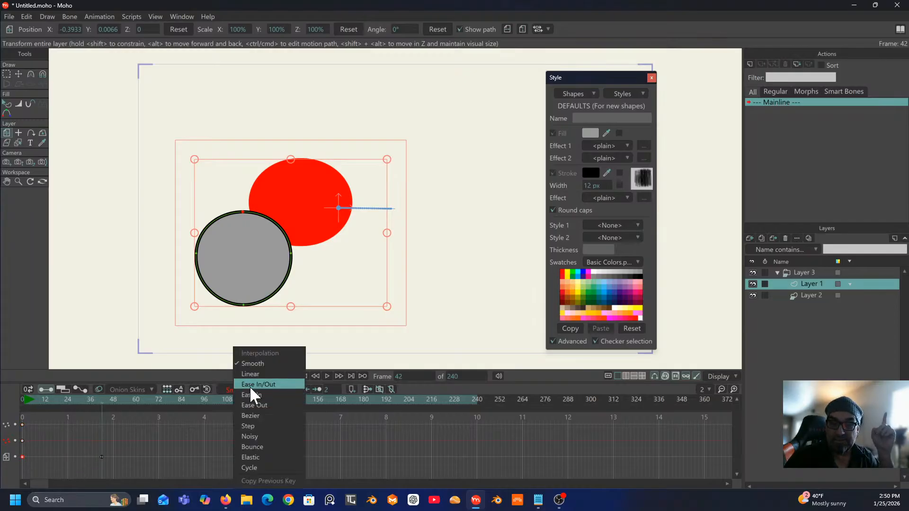
pyautogui.click(249, 426)
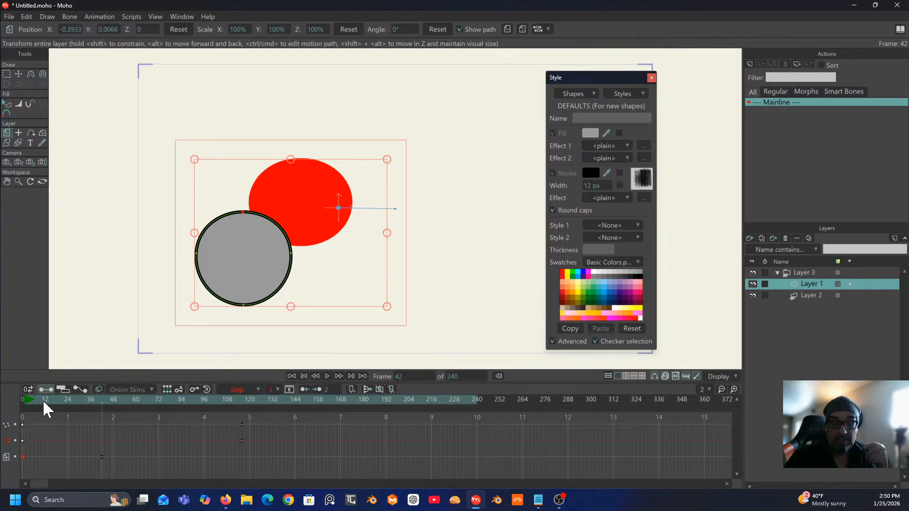
pyautogui.moveTo(42, 400); pyautogui.dragTo(178, 389)
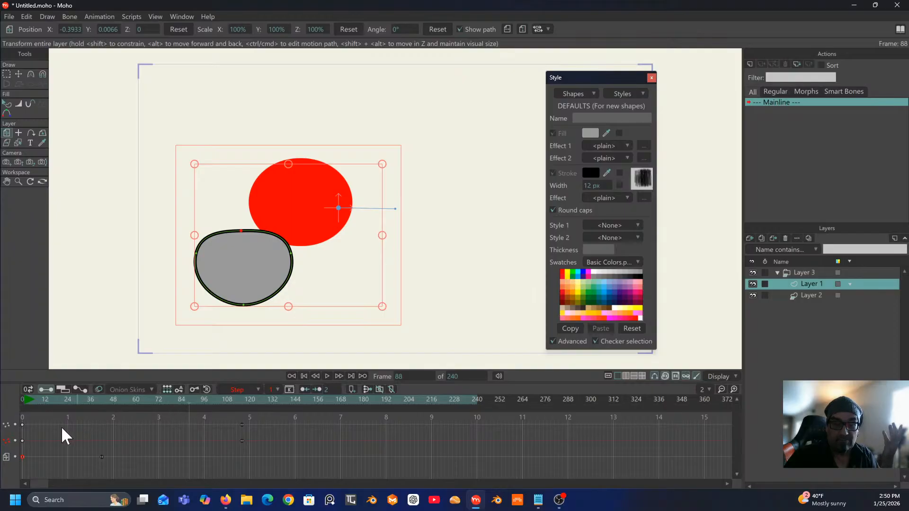
# Step: Set the frame 0 point motion keyframes to Step interpolation and scrub to frame 128 to check the deformation
pyautogui.moveTo(50, 418); pyautogui.dragTo(5, 460)
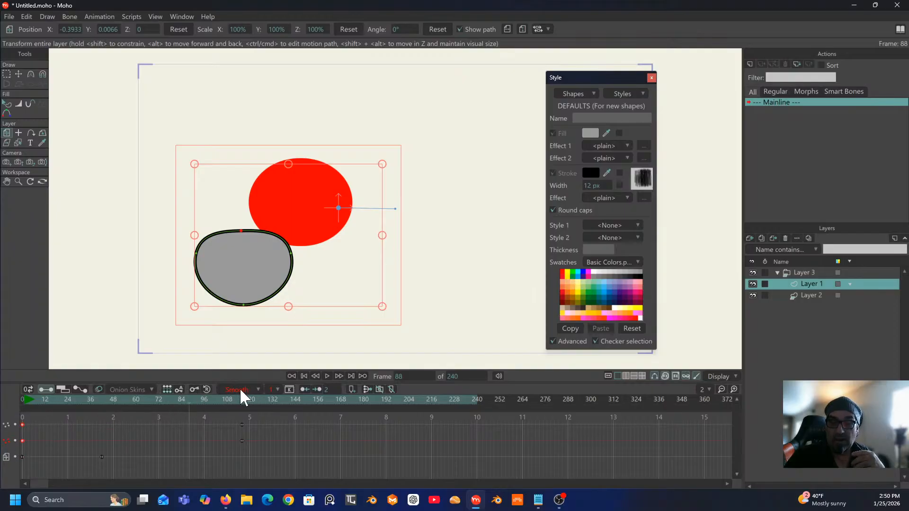
pyautogui.click(240, 388)
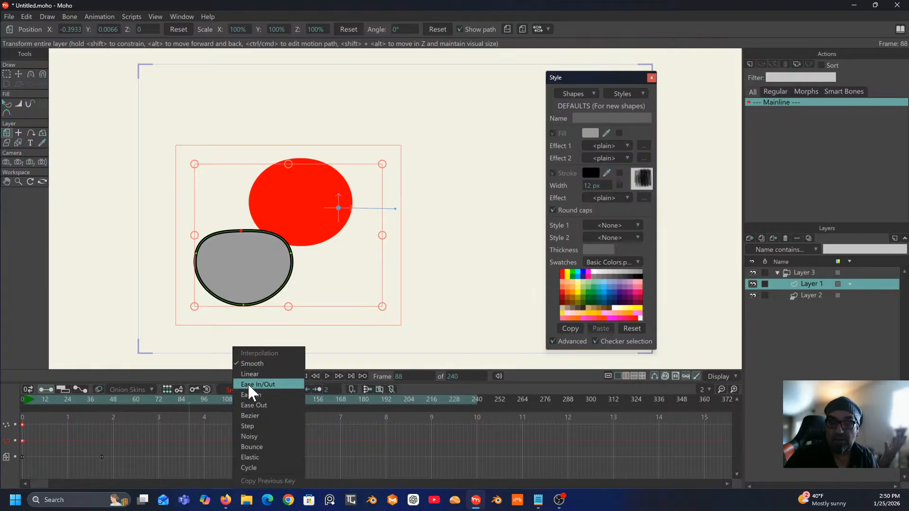
pyautogui.click(248, 425)
pyautogui.moveTo(28, 400); pyautogui.dragTo(257, 385)
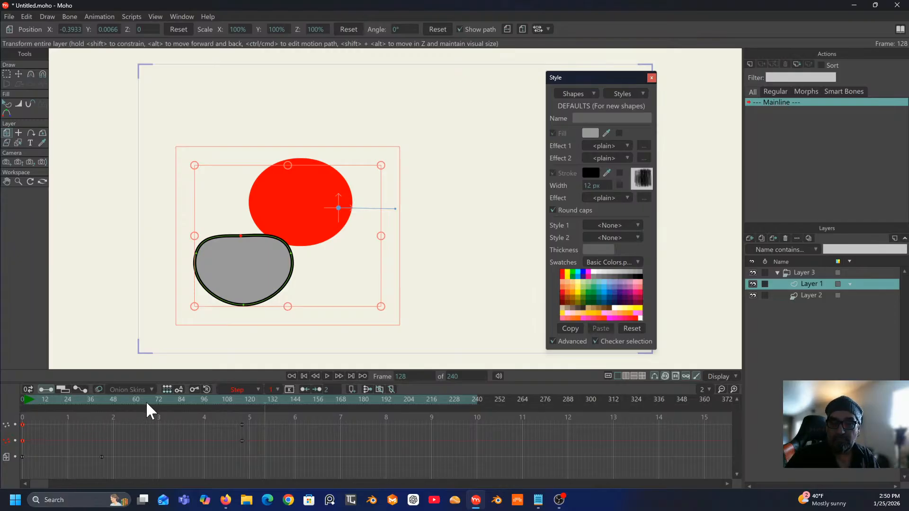
# Step: Delete Layer 1's point motion and layer transform keyframes after frame 0 from the timeline
pyautogui.moveTo(257, 421); pyautogui.dragTo(49, 475)
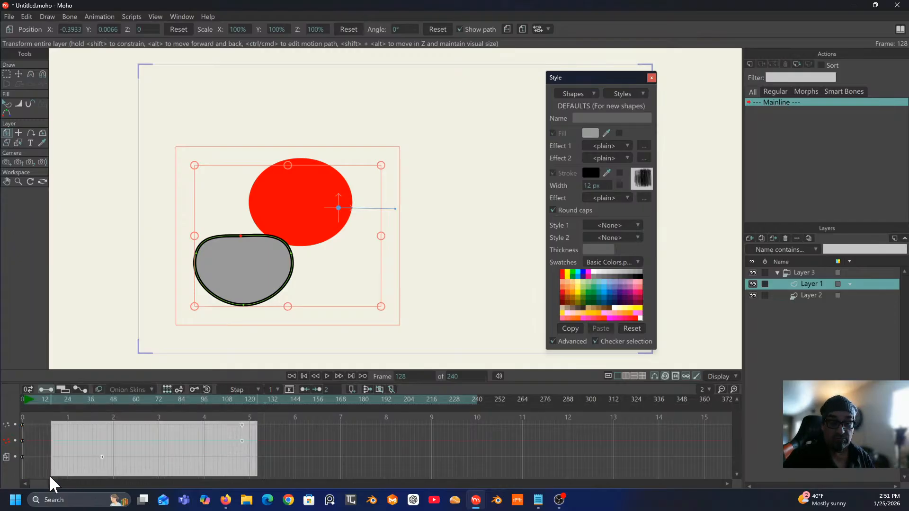
pyautogui.press('Delete')
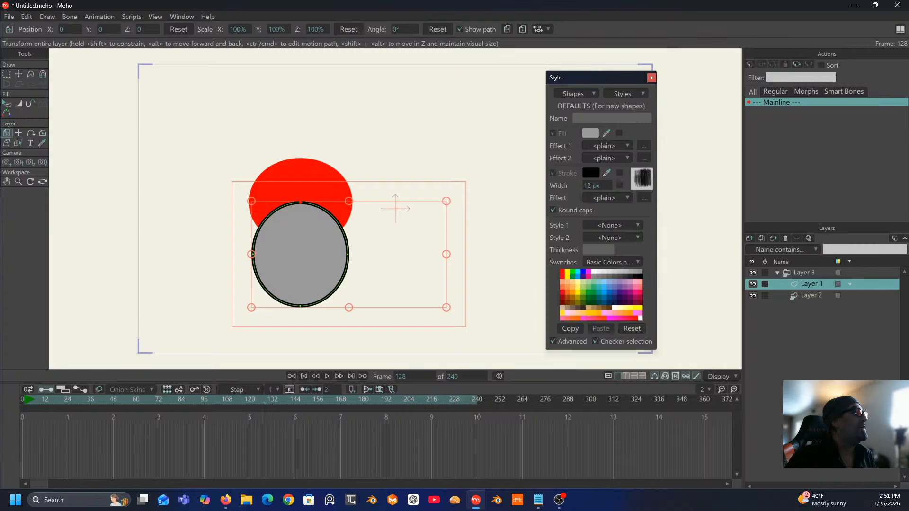
pyautogui.hotkey('alt', 'Tab')
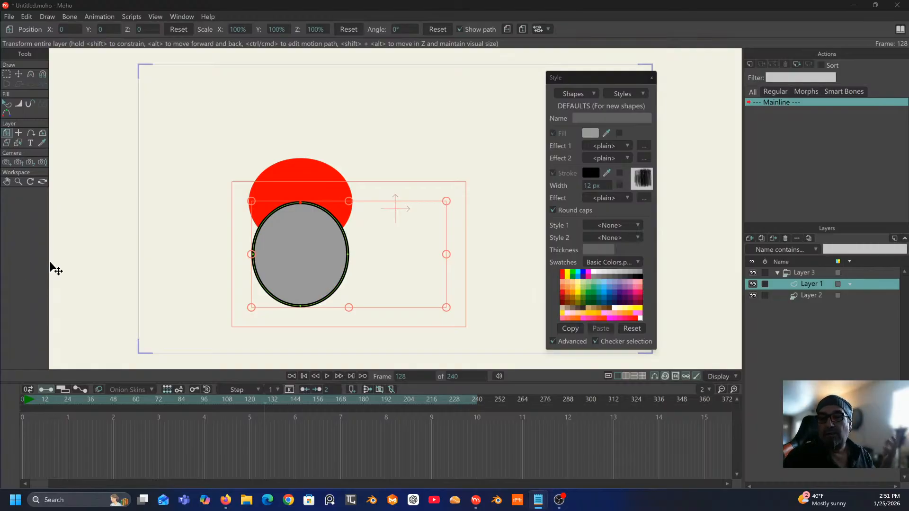
# Step: At frame 2, raise the grey oval's top point slightly with Transform Points
pyautogui.click(25, 399)
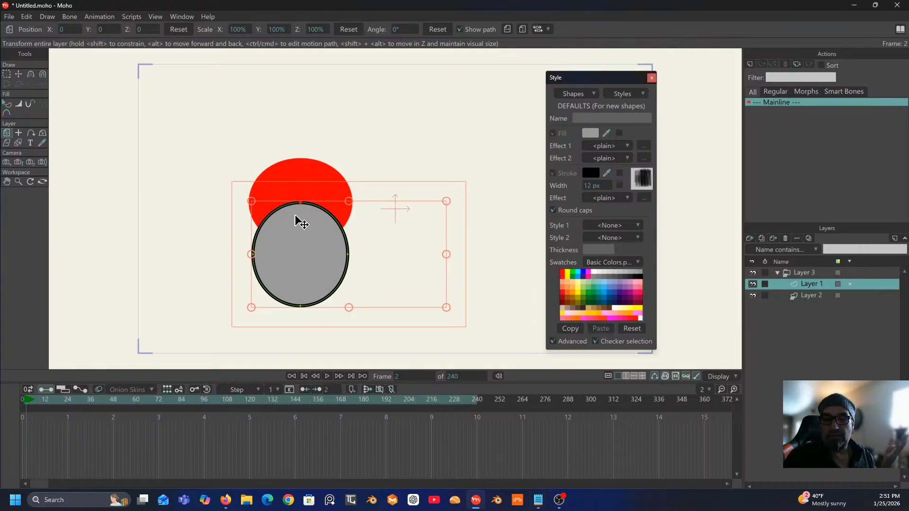
pyautogui.click(18, 74)
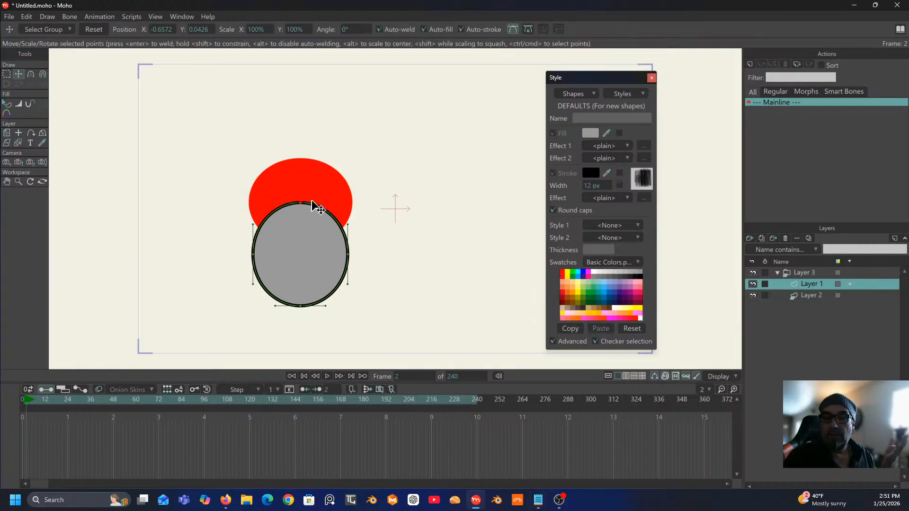
pyautogui.moveTo(301, 203); pyautogui.dragTo(301, 200)
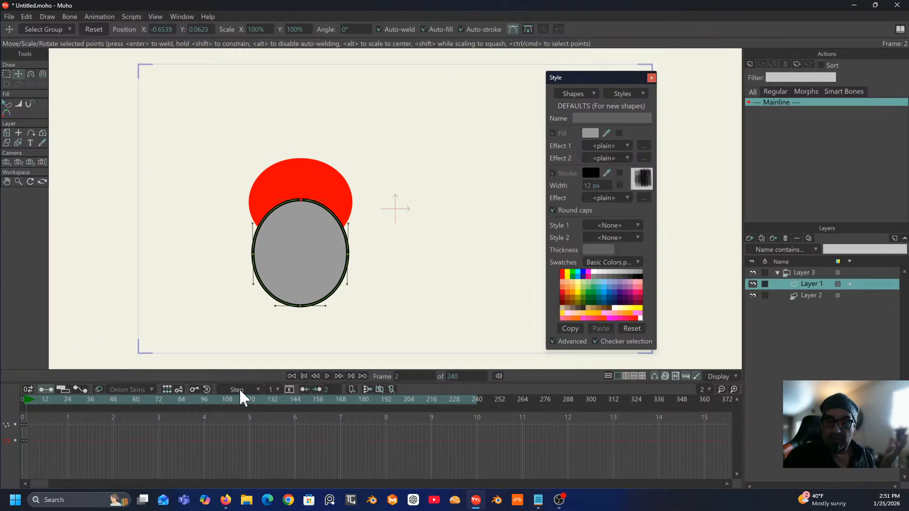
# Step: Set the default interpolation and the point motion keyframes at frames 0 and 2 to Smooth
pyautogui.click(257, 388)
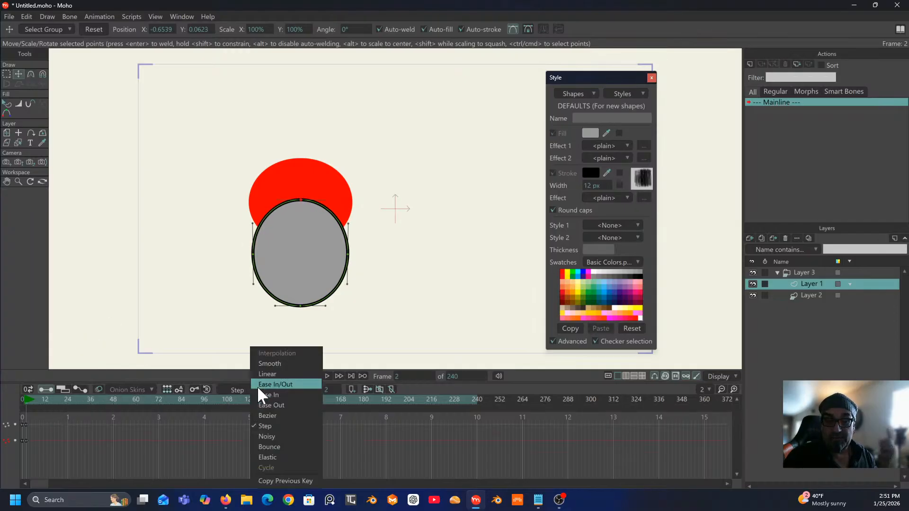
pyautogui.click(268, 363)
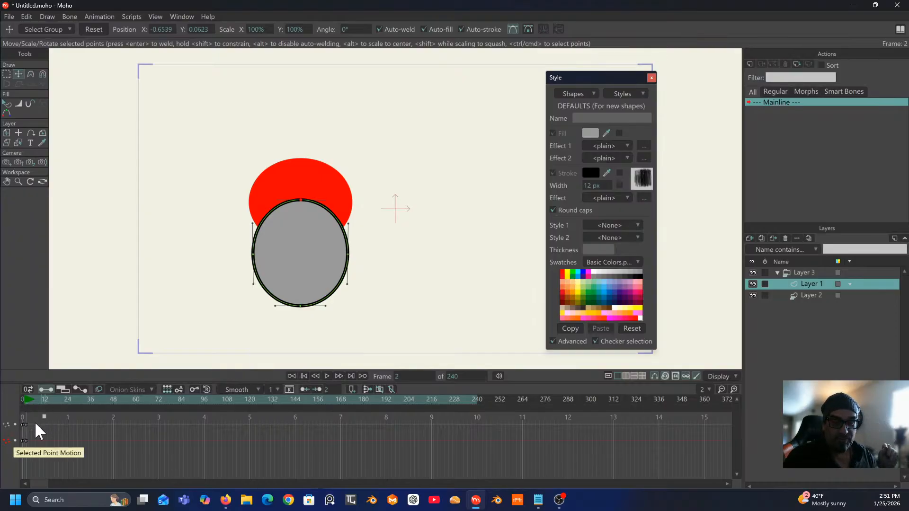
pyautogui.moveTo(57, 458); pyautogui.dragTo(12, 422)
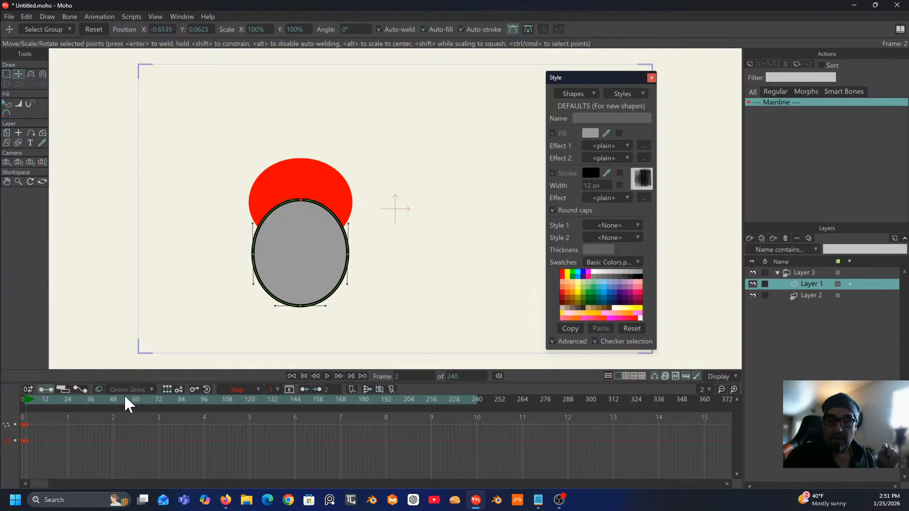
pyautogui.click(242, 391)
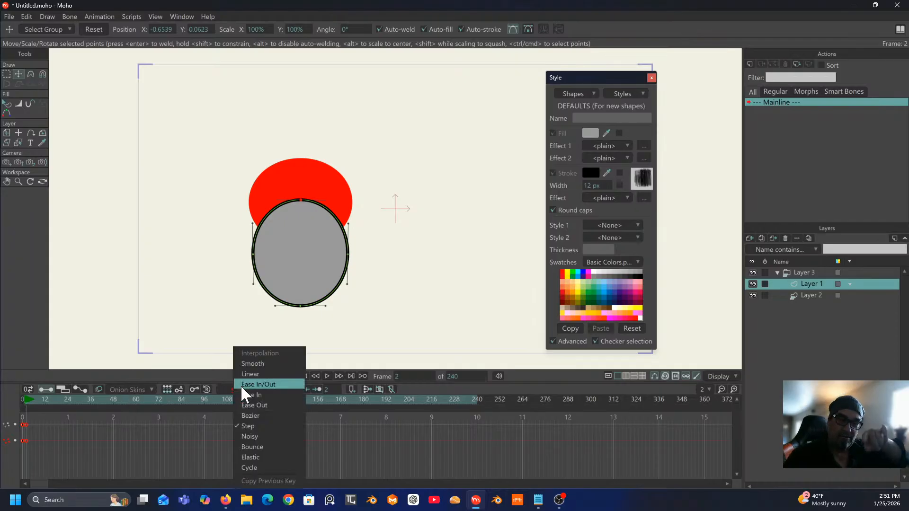
pyautogui.click(262, 365)
# Step: Pull the grey oval's top point down at about frame 30, and move it back up at frame 61
pyautogui.moveTo(27, 399); pyautogui.dragTo(79, 403)
pyautogui.moveTo(300, 206); pyautogui.dragTo(299, 262)
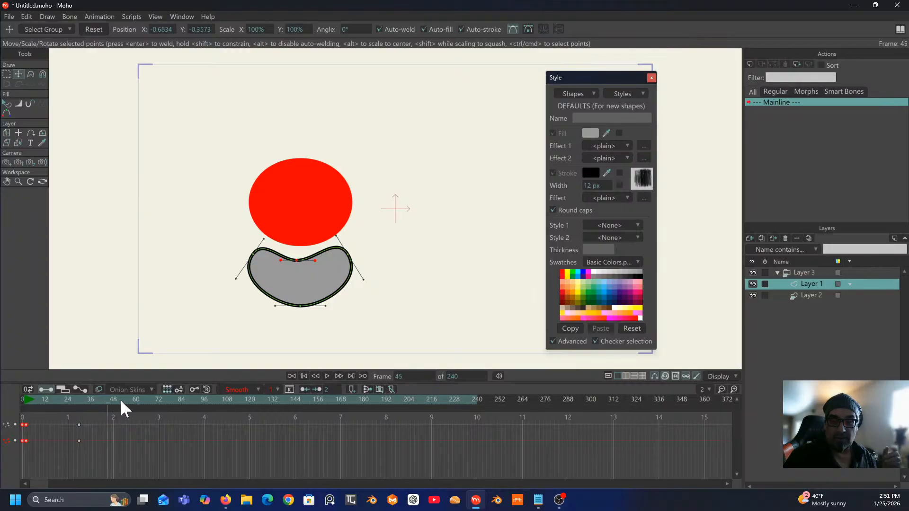
pyautogui.click(138, 400)
pyautogui.moveTo(298, 260); pyautogui.dragTo(307, 210)
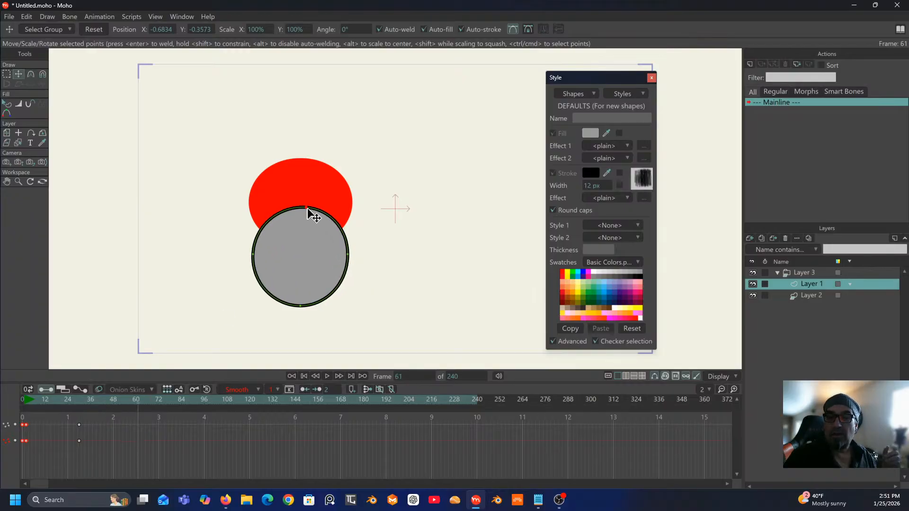
# Step: Play the animation from frame 14 to frame 59 to check the oval's smooth deformation
pyautogui.click(49, 399)
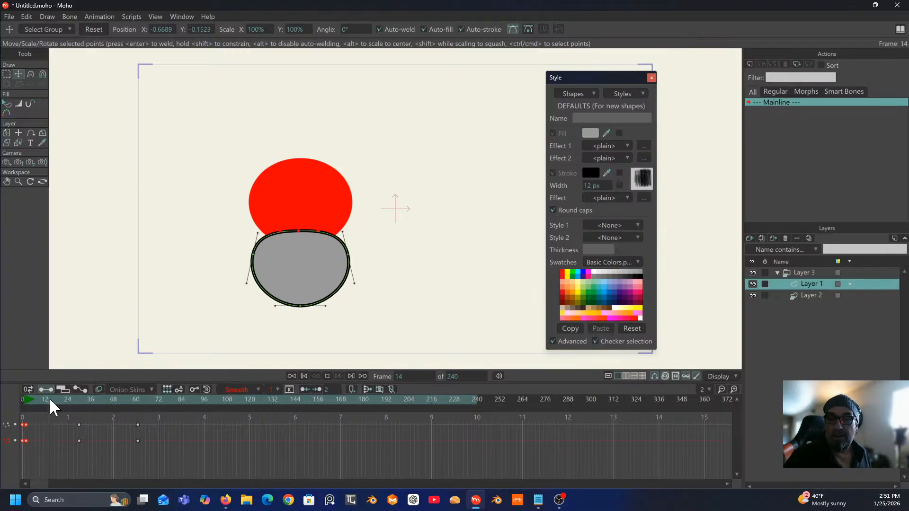
pyautogui.press('space')
pyautogui.press('space')
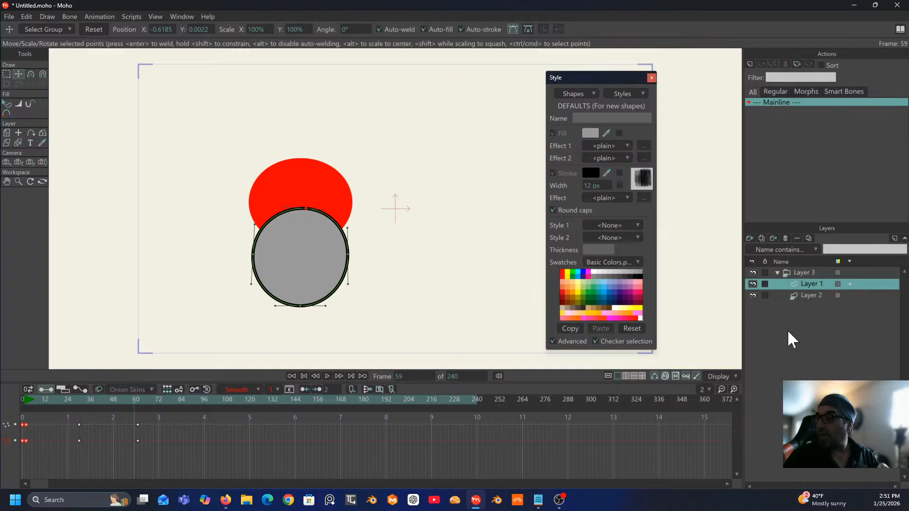
# Step: Convert the Layer 3 group holding both ovals into a bone layer
pyautogui.click(820, 271)
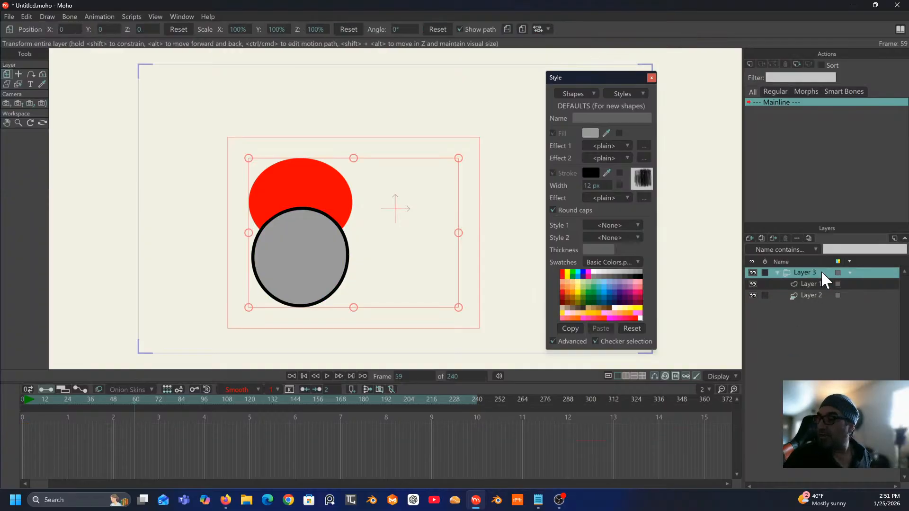
pyautogui.rightClick(821, 271)
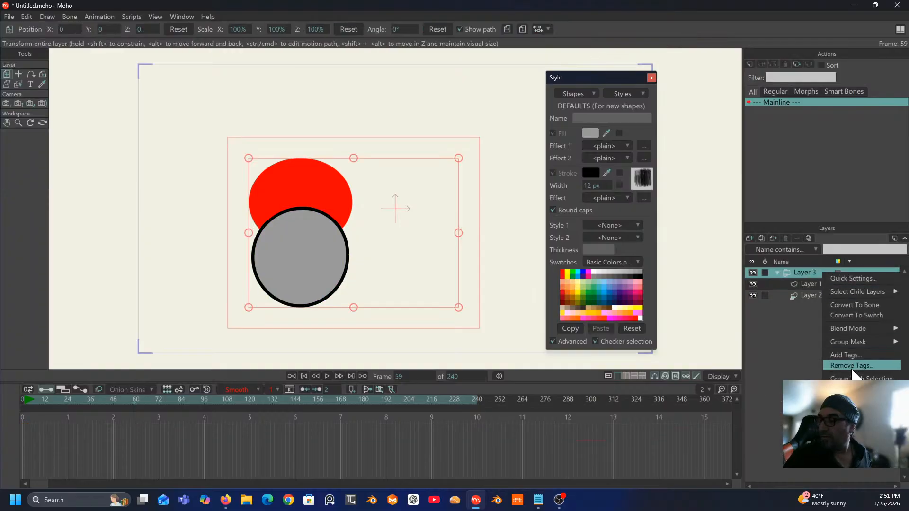
pyautogui.moveTo(850, 327)
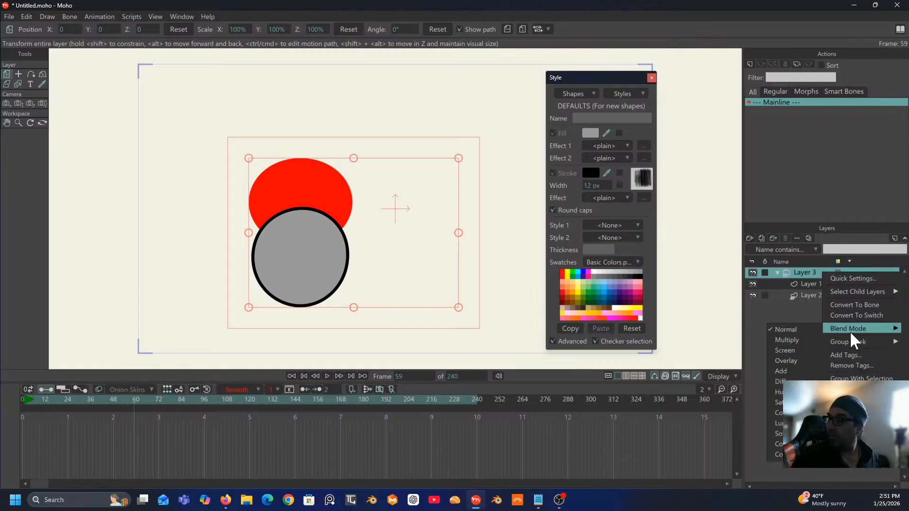
pyautogui.click(850, 305)
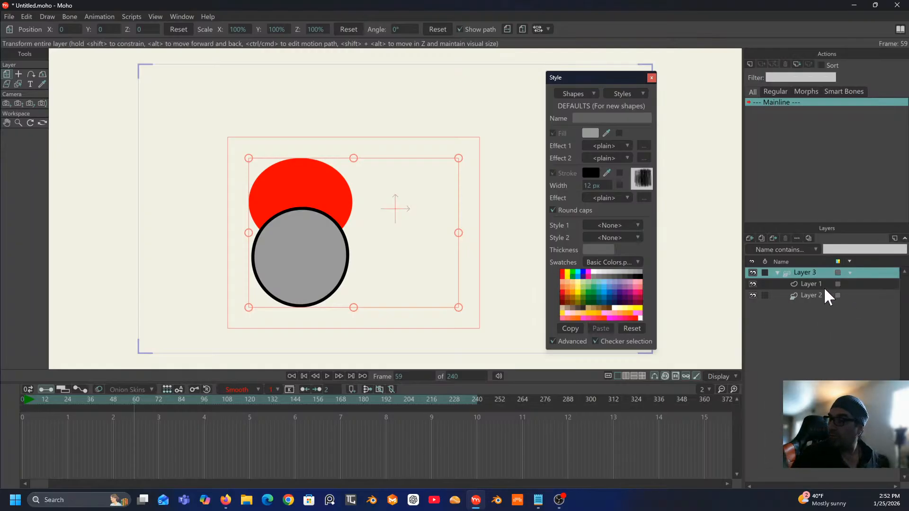
# Step: At frame 0, add a two-bone chain running upward through the grey oval to its top edge
pyautogui.click(21, 398)
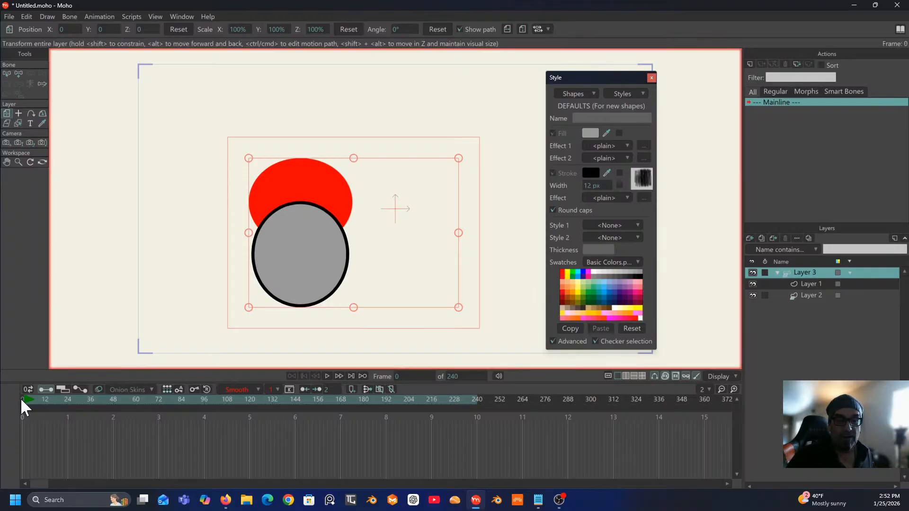
pyautogui.click(19, 74)
pyautogui.moveTo(300, 294); pyautogui.dragTo(300, 202)
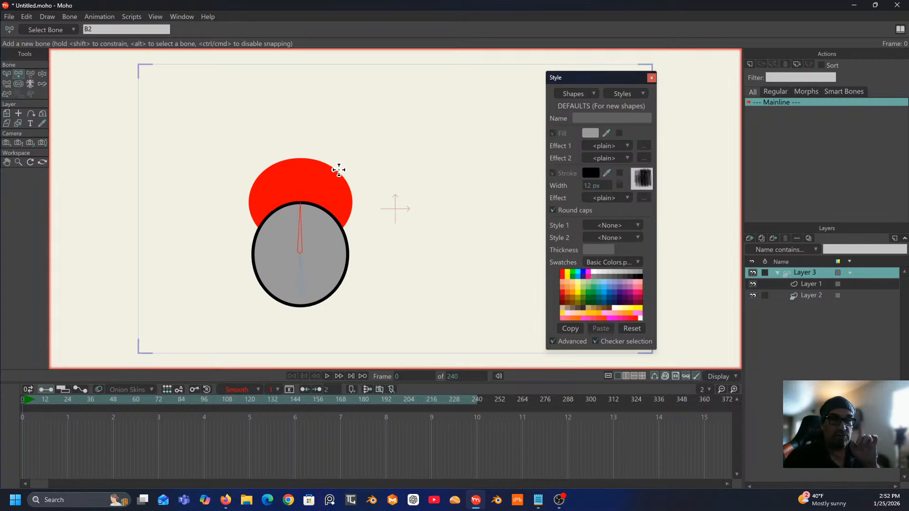
# Step: Test how the bone chain deforms the ovals with Manipulate Bones
pyautogui.click(7, 74)
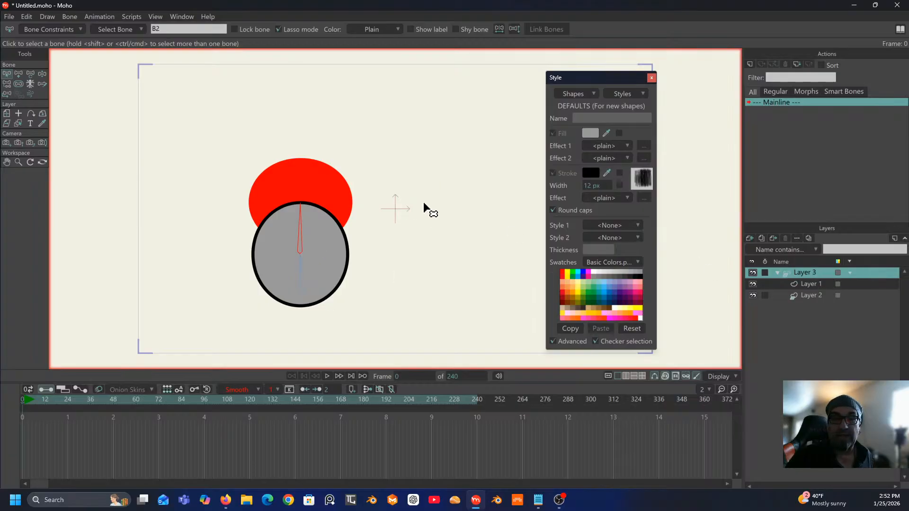
pyautogui.click(43, 75)
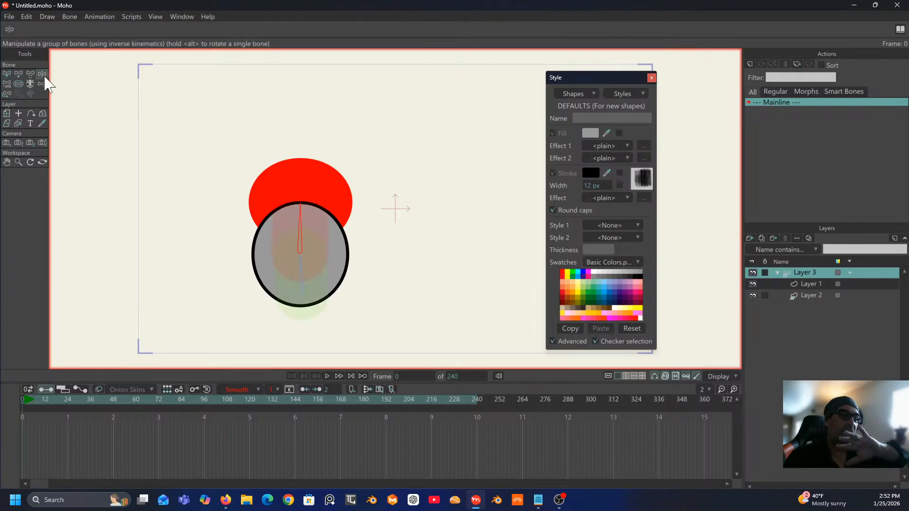
pyautogui.click(8, 74)
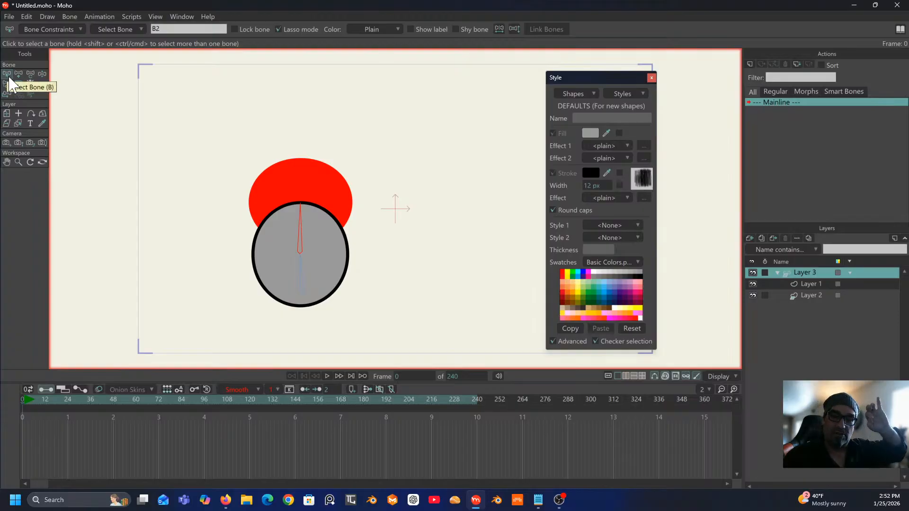
pyautogui.click(41, 75)
pyautogui.moveTo(291, 216); pyautogui.dragTo(300, 187)
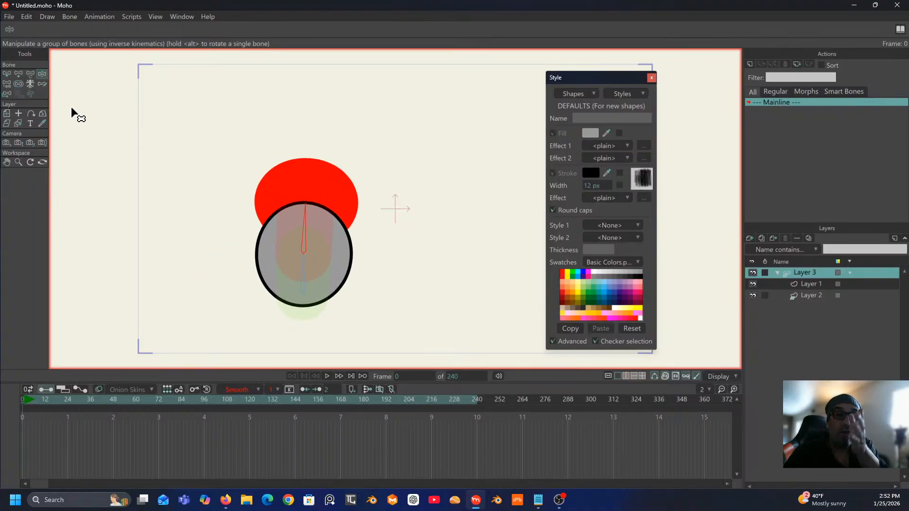
# Step: Reduce the strength of the upper and lower bones to about 0.0034, and test bending the chain
pyautogui.click(18, 84)
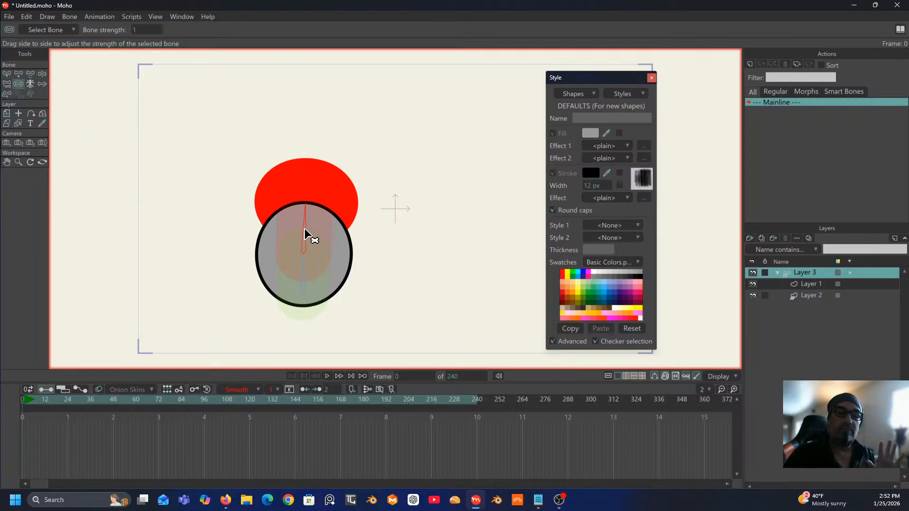
pyautogui.moveTo(304, 225); pyautogui.dragTo(87, 269)
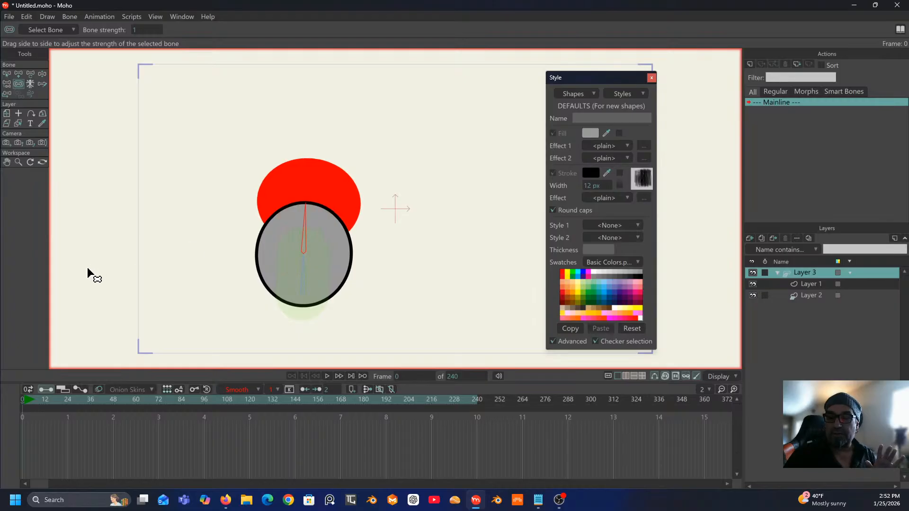
pyautogui.moveTo(303, 282); pyautogui.dragTo(132, 320)
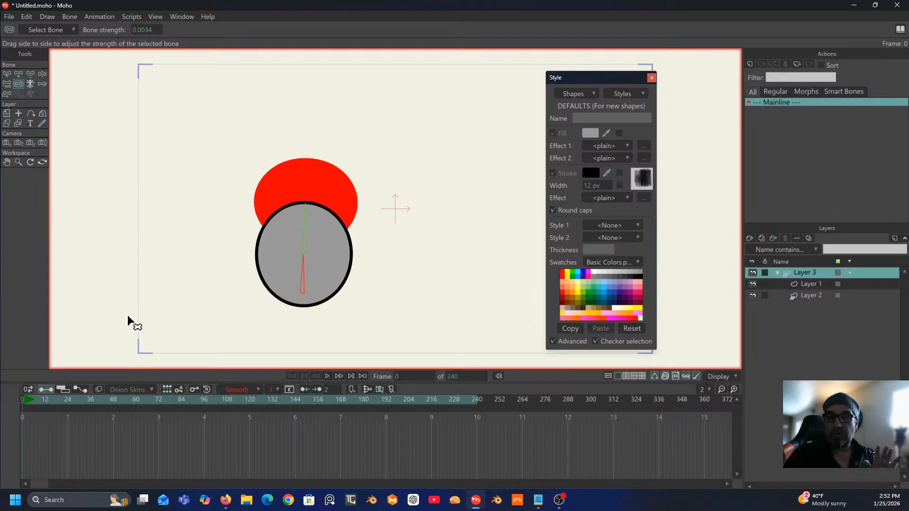
pyautogui.click(42, 74)
pyautogui.moveTo(294, 227)
pyautogui.mouseDown()
pyautogui.moveTo(272, 236)
pyautogui.moveTo(310, 231)
pyautogui.moveTo(349, 266)
pyautogui.moveTo(301, 222)
pyautogui.mouseUp()
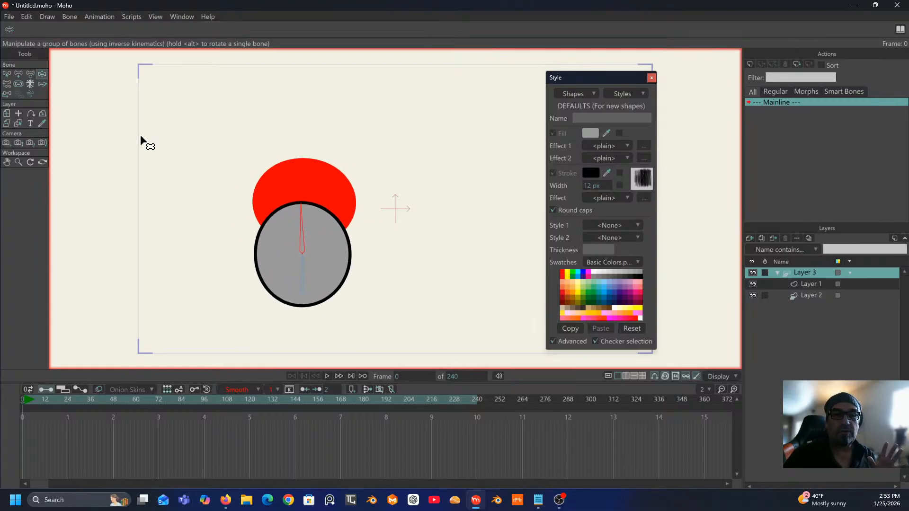
pyautogui.click(7, 74)
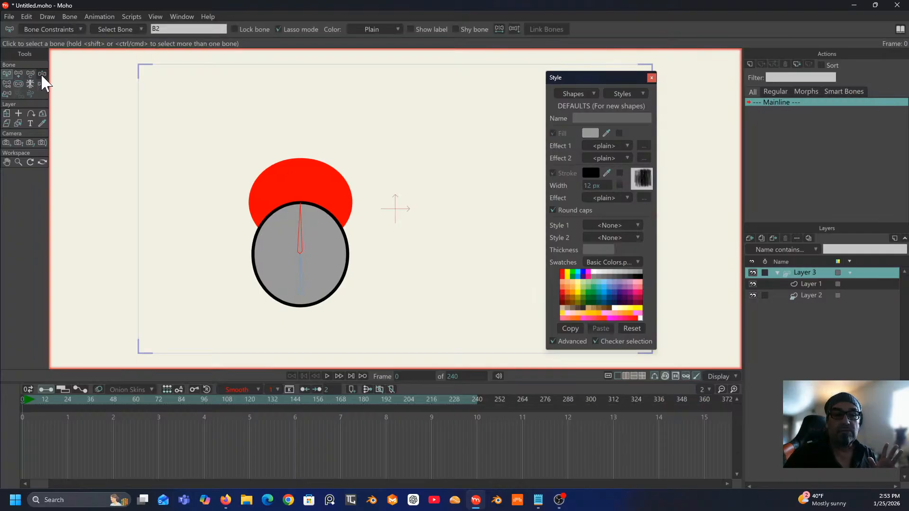
# Step: Set the strength of both bones to 0 and test the chain's effect on the ovals with Manipulate Bones
pyautogui.click(20, 83)
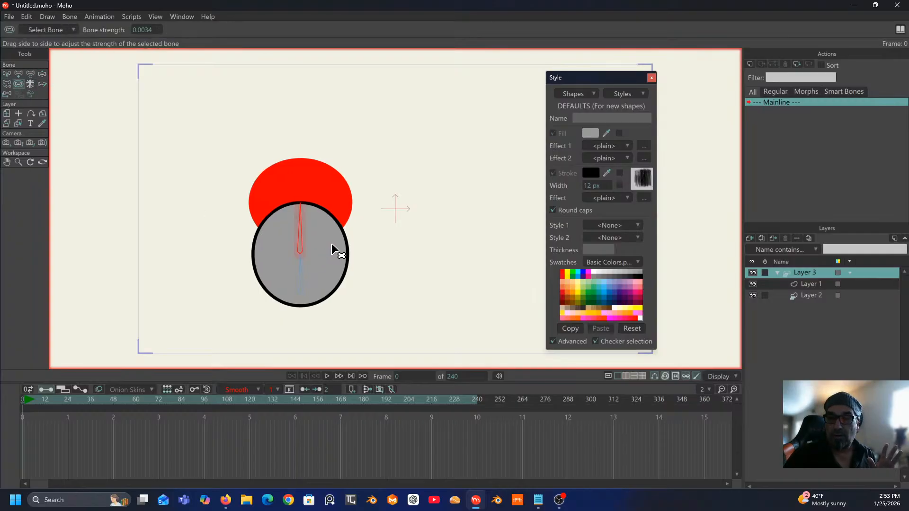
pyautogui.moveTo(223, 270); pyautogui.dragTo(184, 325)
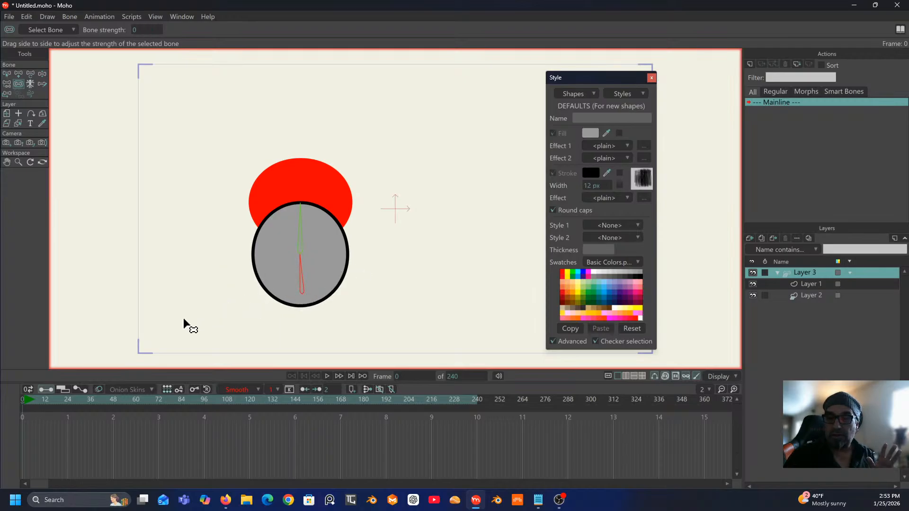
pyautogui.click(42, 73)
pyautogui.moveTo(300, 237); pyautogui.dragTo(270, 194)
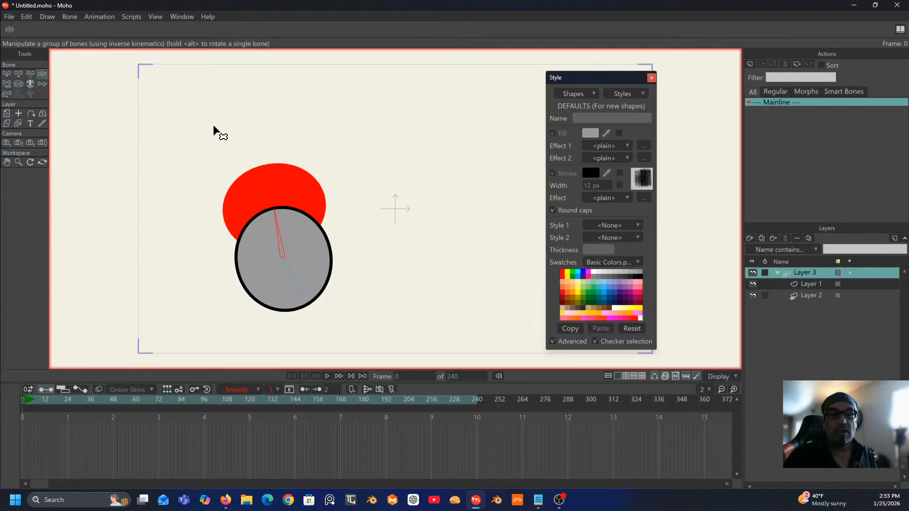
pyautogui.click(8, 72)
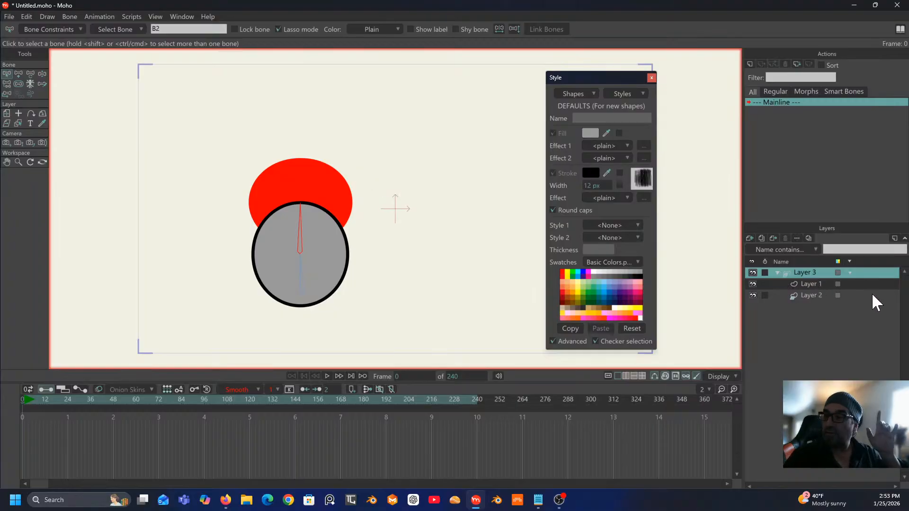
# Step: Delete Layer 2, which holds the red oval, leaving only the grey oval's layer in the bone layer
pyautogui.click(822, 294)
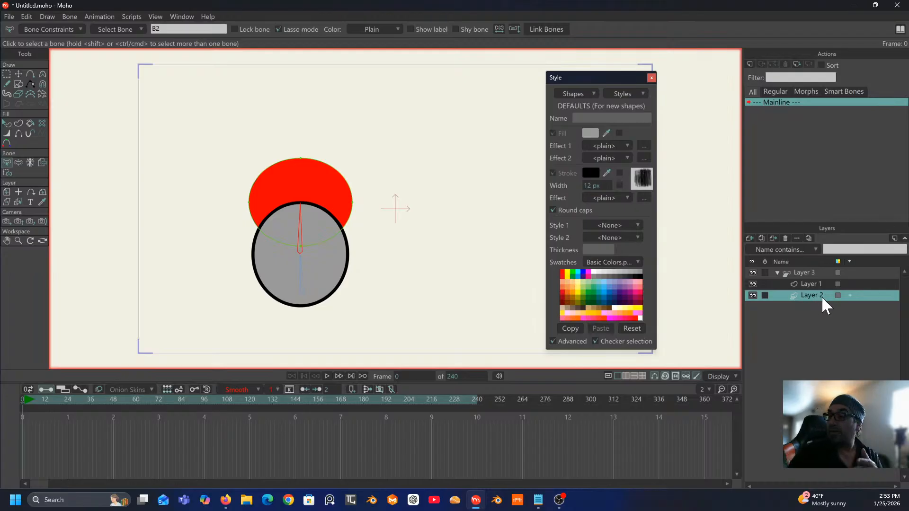
pyautogui.rightClick(826, 297)
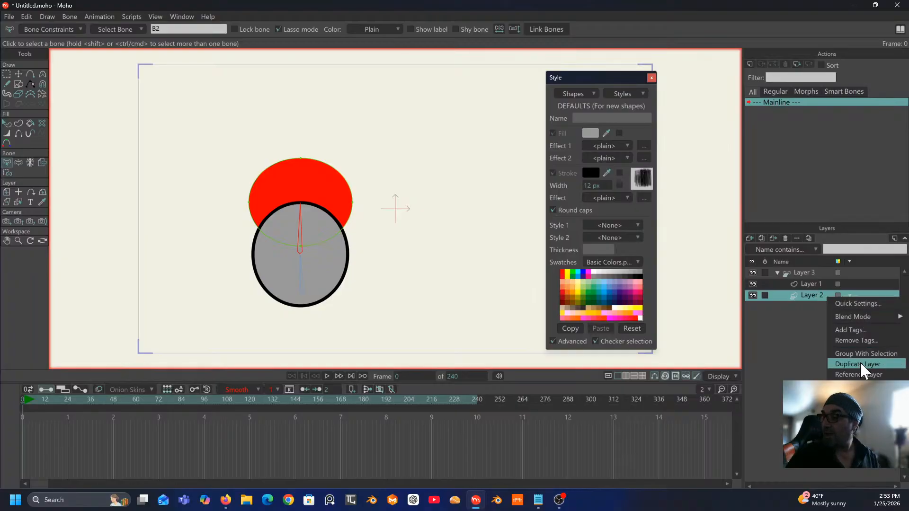
pyautogui.click(860, 385)
pyautogui.hotkey('ctrl', 'z')
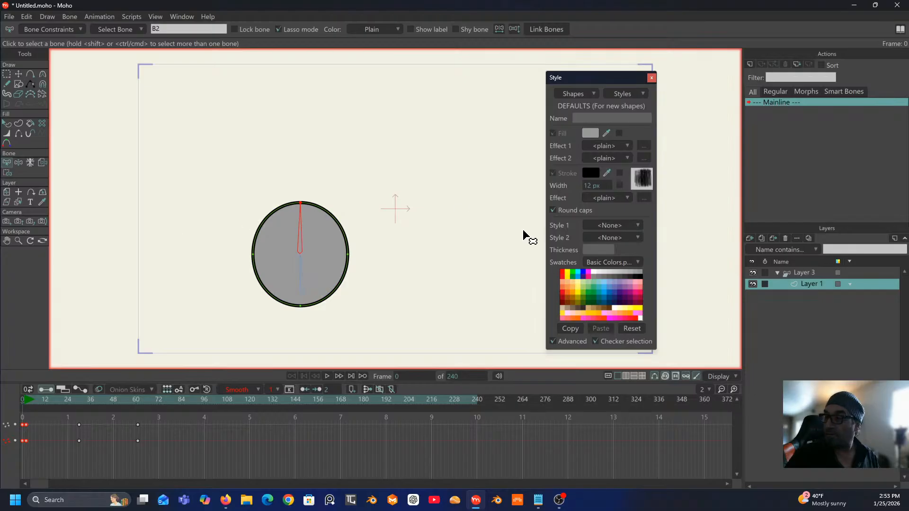
# Step: On the bone layer, swing the upper and lower bones with Manipulate Bones to check how the grey oval follows
pyautogui.click(820, 271)
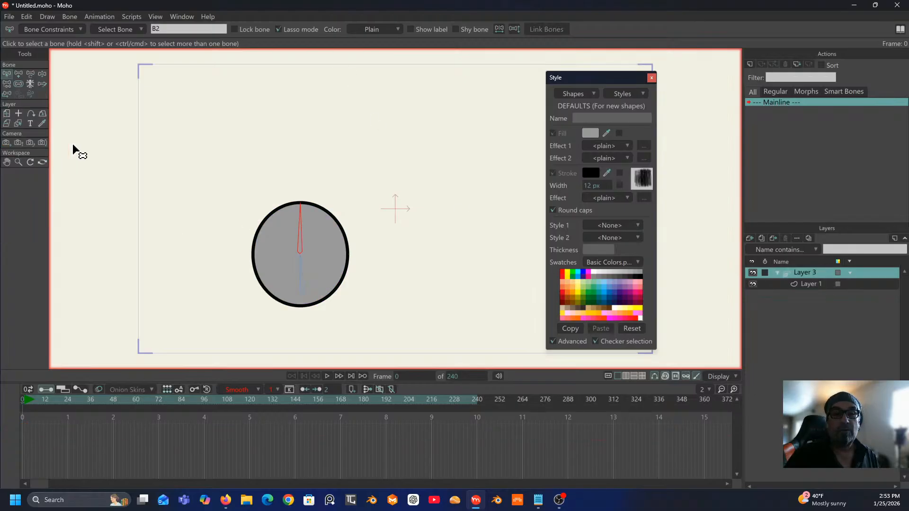
pyautogui.click(41, 74)
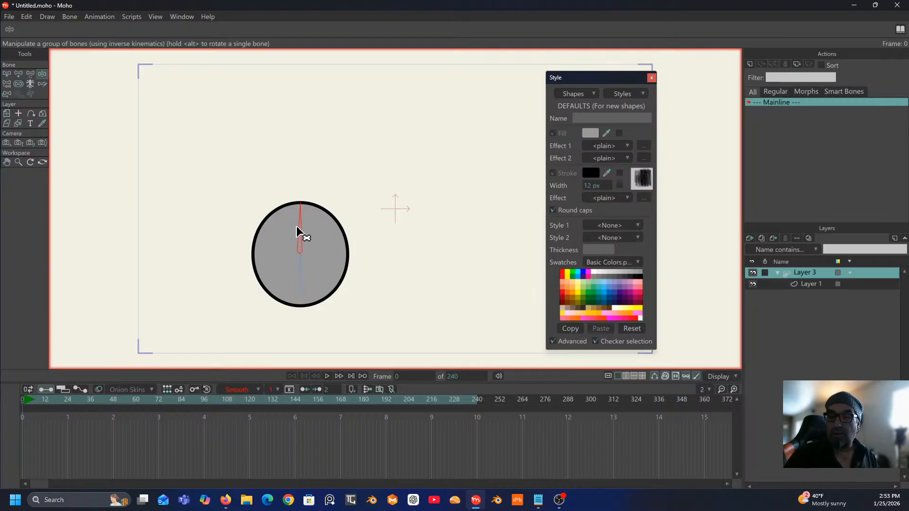
pyautogui.moveTo(297, 230); pyautogui.dragTo(362, 51)
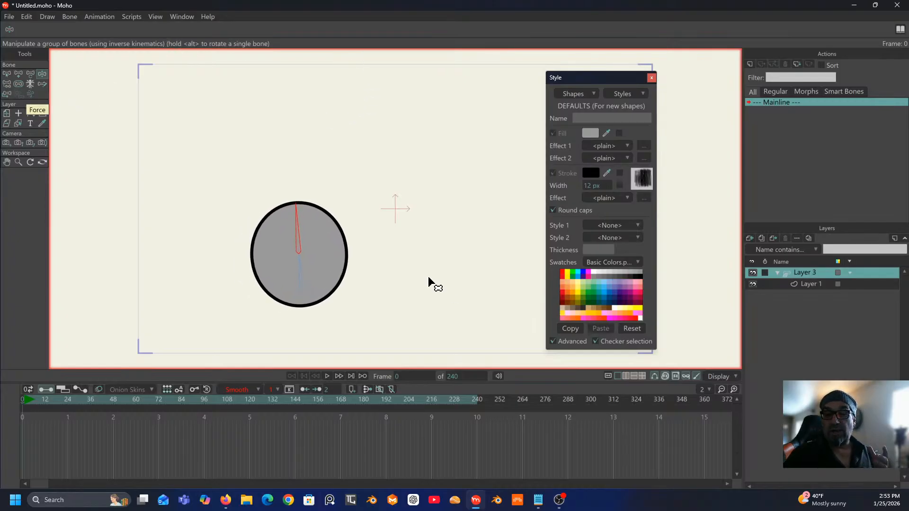
pyautogui.moveTo(299, 276); pyautogui.dragTo(296, 257)
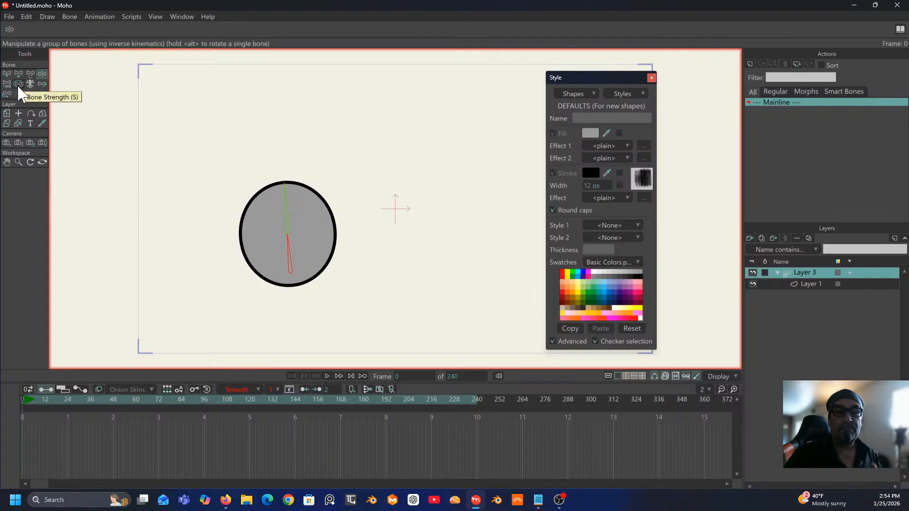
pyautogui.click(7, 74)
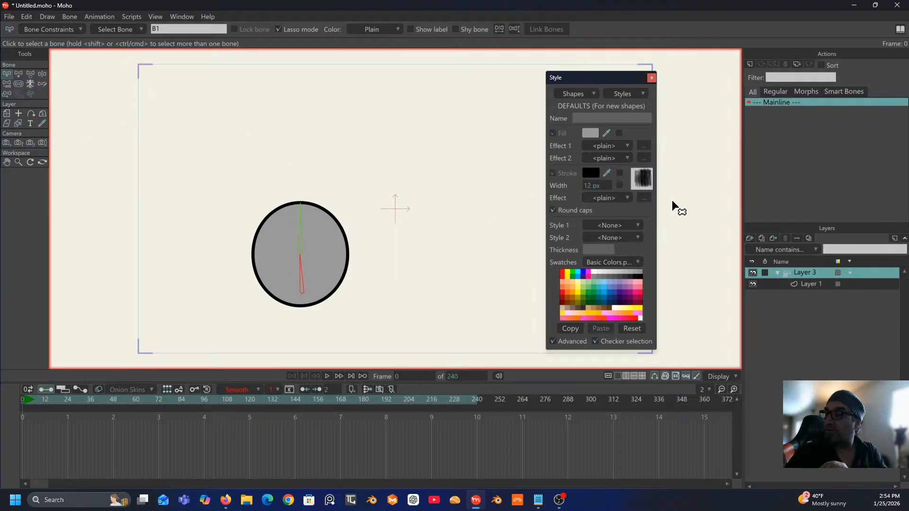
# Step: On Layer 1, bind all four points of the grey oval to the lower bone B1
pyautogui.click(821, 284)
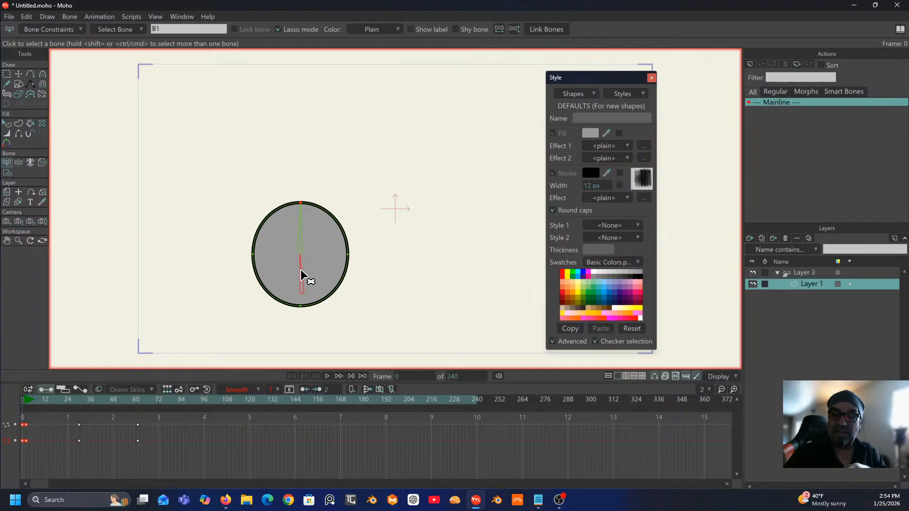
pyautogui.click(7, 174)
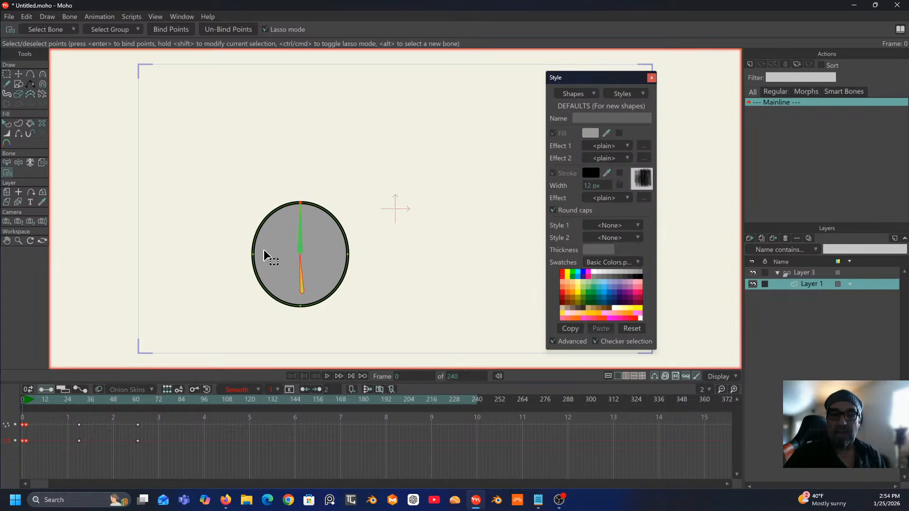
pyautogui.moveTo(264, 251)
pyautogui.mouseDown()
pyautogui.moveTo(243, 292)
pyautogui.moveTo(275, 318)
pyautogui.moveTo(325, 325)
pyautogui.moveTo(363, 292)
pyautogui.moveTo(352, 245)
pyautogui.moveTo(265, 255)
pyautogui.mouseUp()
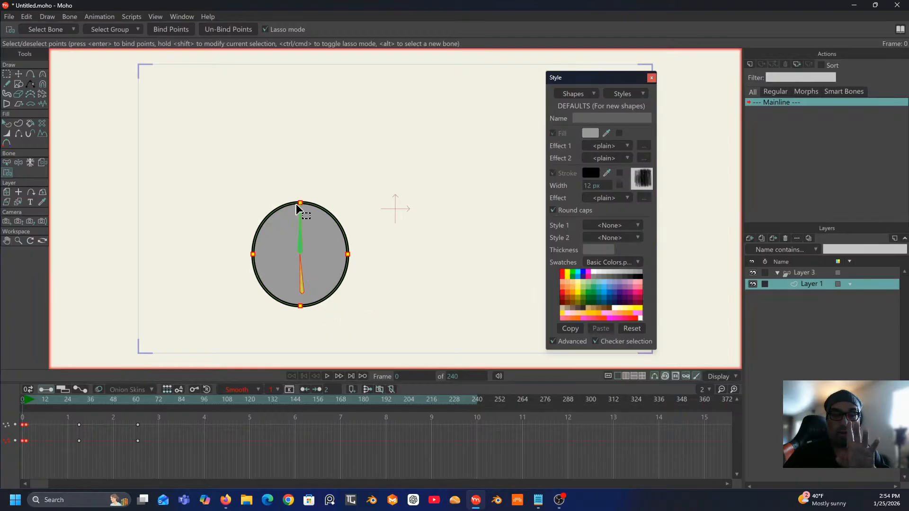
# Step: Select the upper bone B2 and bind only the grey oval's top point to it
pyautogui.click(7, 162)
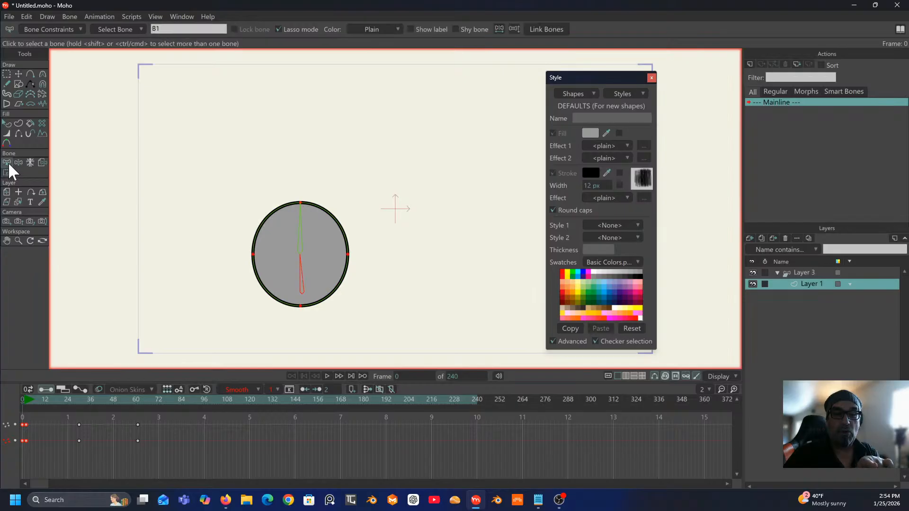
pyautogui.click(298, 226)
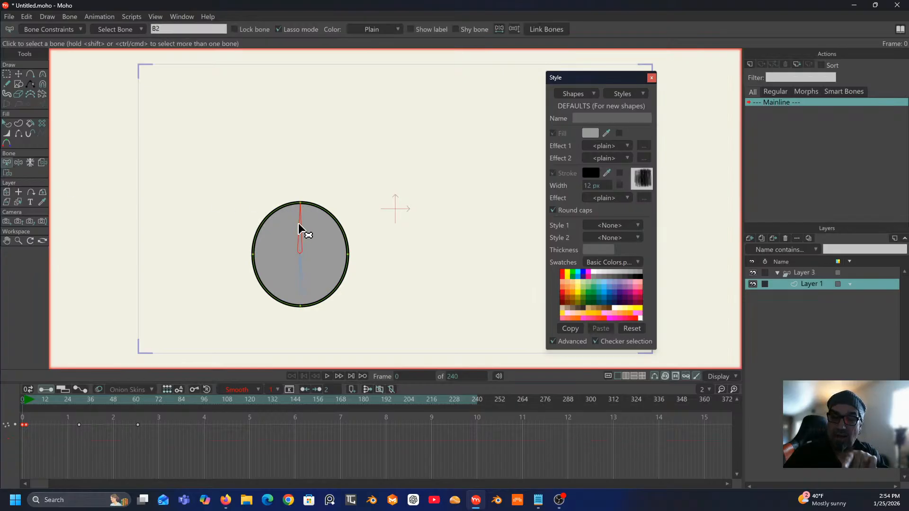
pyautogui.click(6, 173)
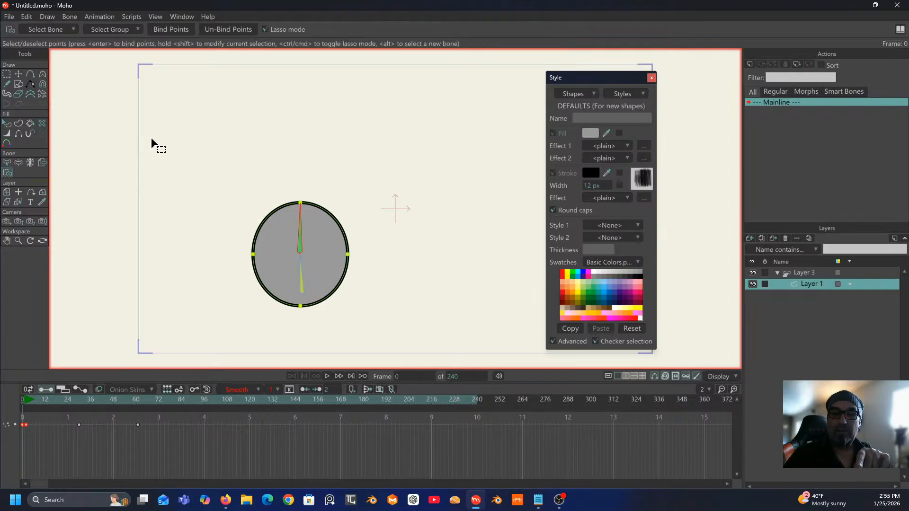
pyautogui.moveTo(284, 148)
pyautogui.mouseDown()
pyautogui.moveTo(276, 184)
pyautogui.moveTo(288, 217)
pyautogui.moveTo(327, 209)
pyautogui.moveTo(273, 167)
pyautogui.mouseUp()
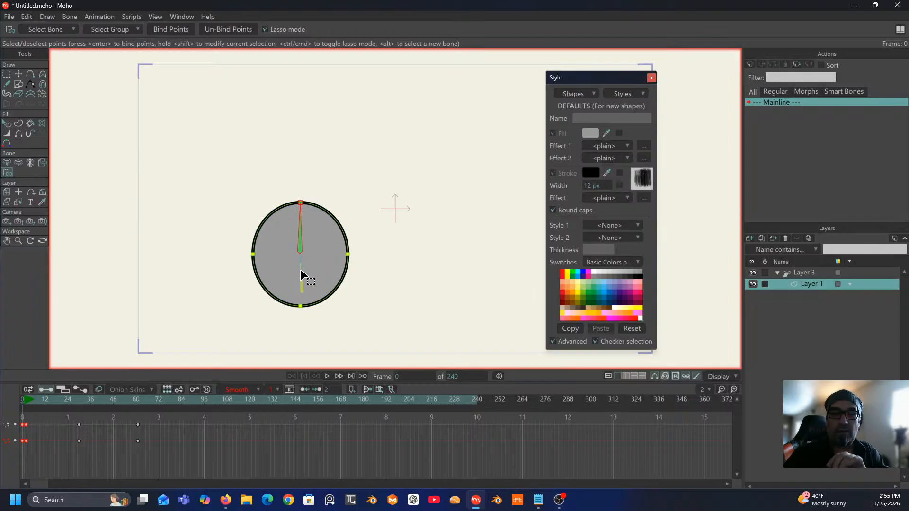
# Step: With Manipulate Bones, swing the upper and lower bones to check how the bound points deform the grey oval
pyautogui.click(20, 163)
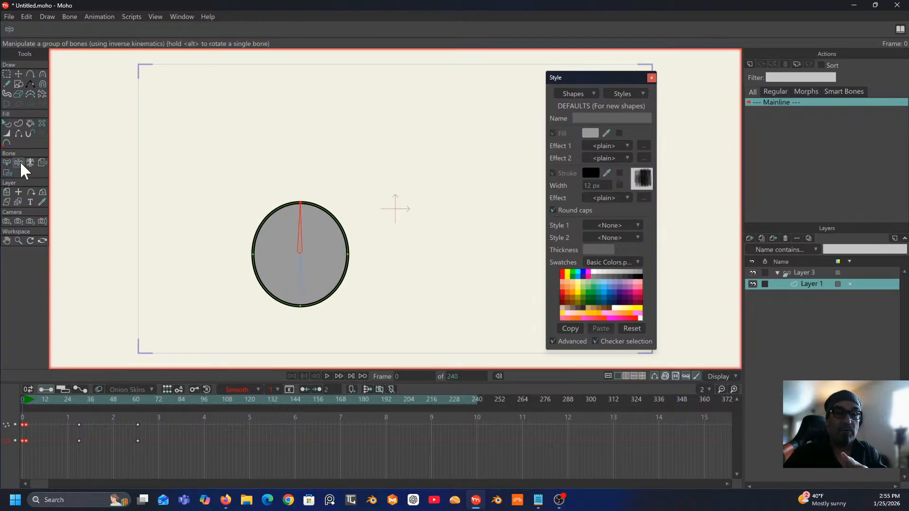
pyautogui.moveTo(300, 218); pyautogui.dragTo(266, 205)
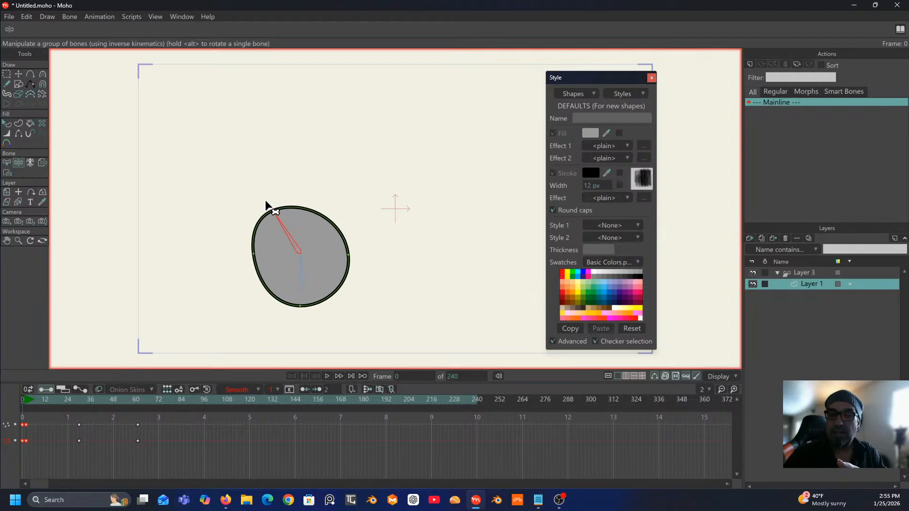
pyautogui.moveTo(300, 283); pyautogui.dragTo(319, 229)
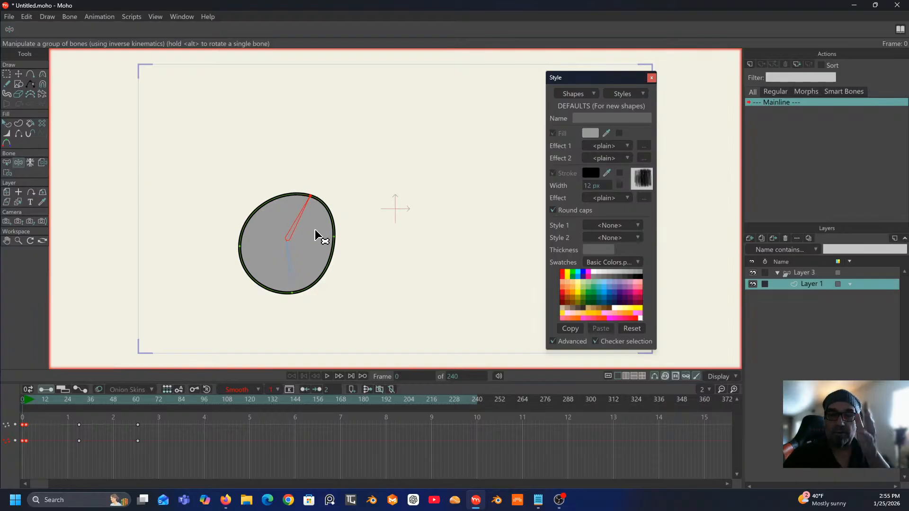
pyautogui.moveTo(300, 217); pyautogui.dragTo(283, 189)
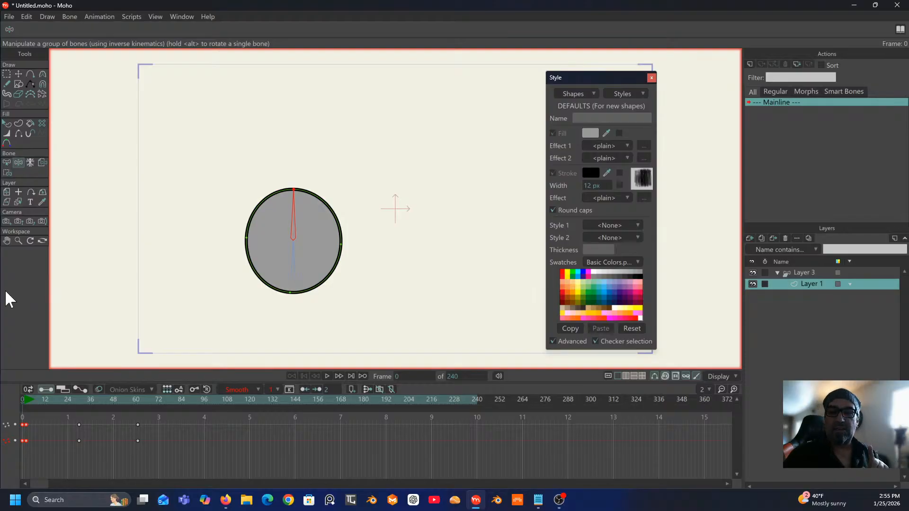
# Step: Select bone layer Layer 3 and use Transform Layer to rotate it to -0.1° about its default origin
pyautogui.click(806, 272)
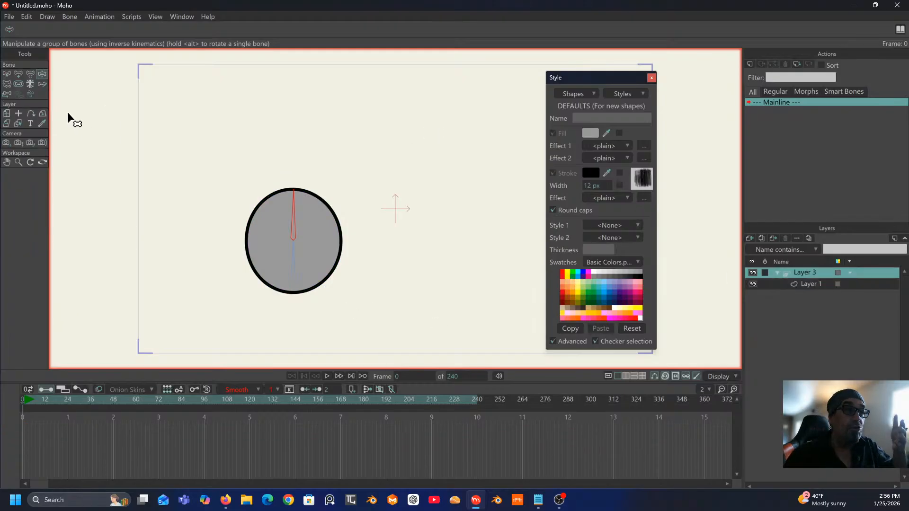
pyautogui.click(7, 115)
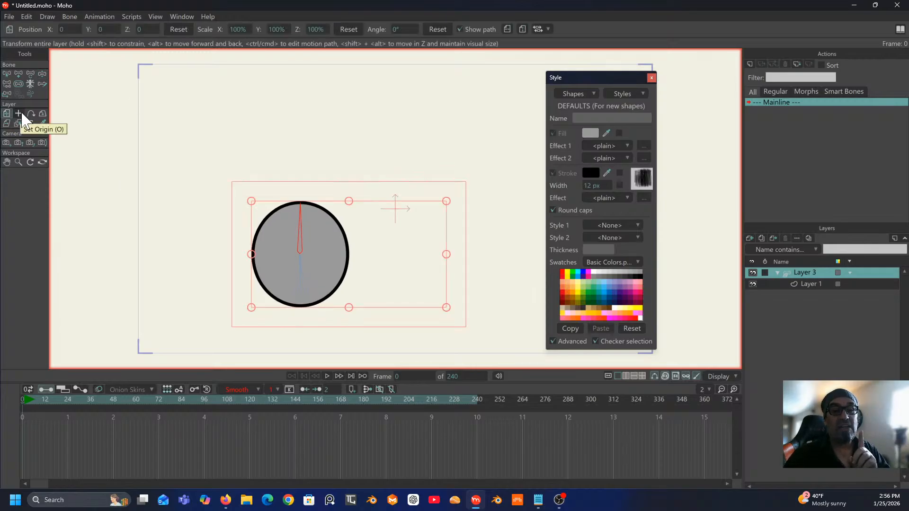
pyautogui.click(18, 115)
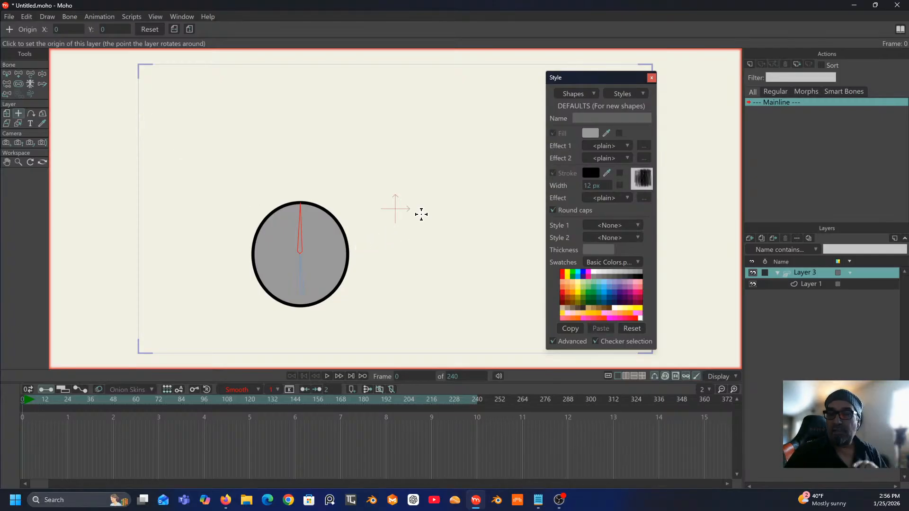
pyautogui.click(7, 115)
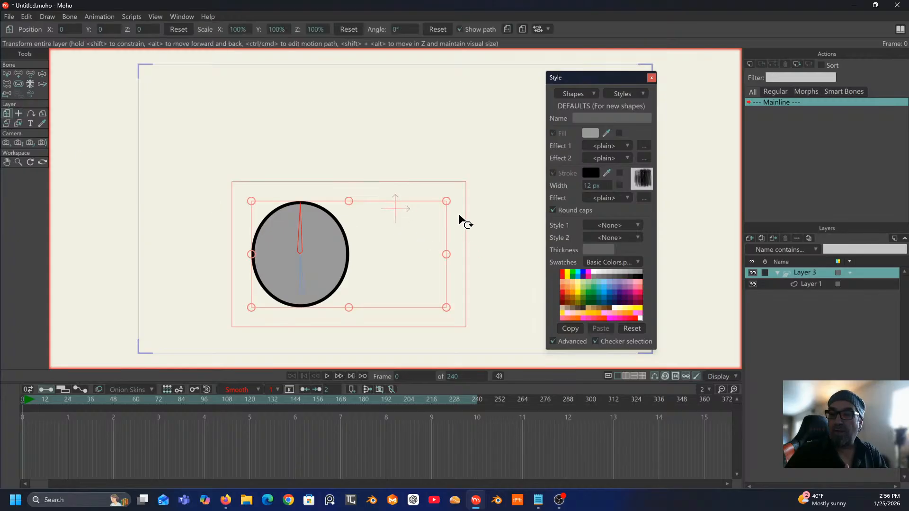
pyautogui.moveTo(462, 219)
pyautogui.mouseDown()
pyautogui.moveTo(459, 258)
pyautogui.moveTo(463, 219)
pyautogui.mouseUp()
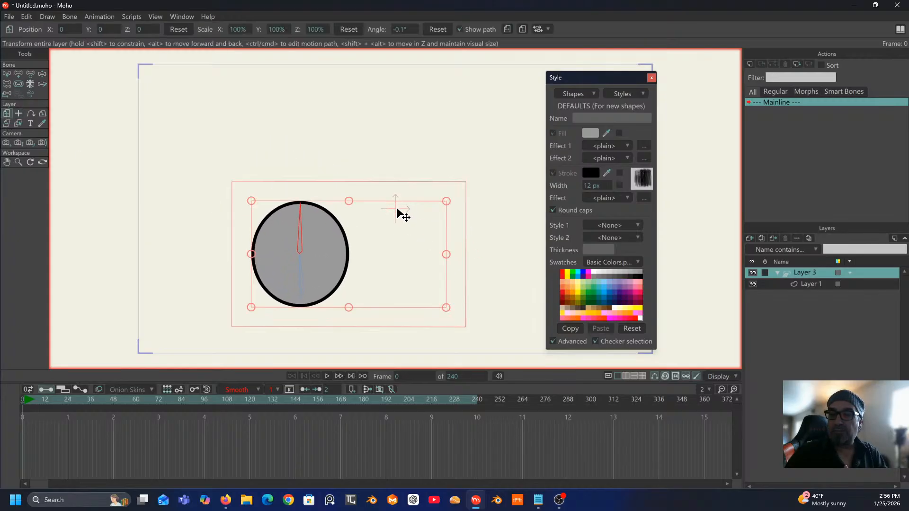
# Step: Set Layer 3's origin at the base of the lower bone and rotate the layer about it to -1.8°
pyautogui.click(18, 115)
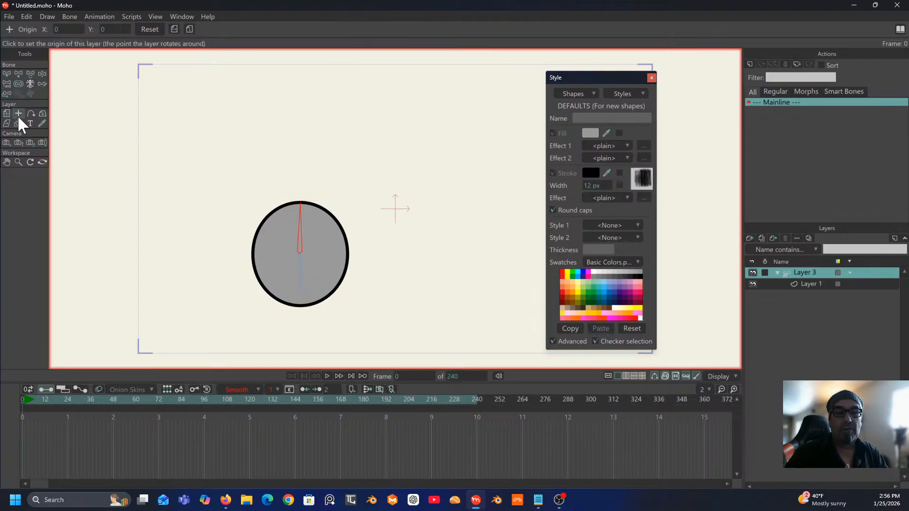
pyautogui.click(302, 298)
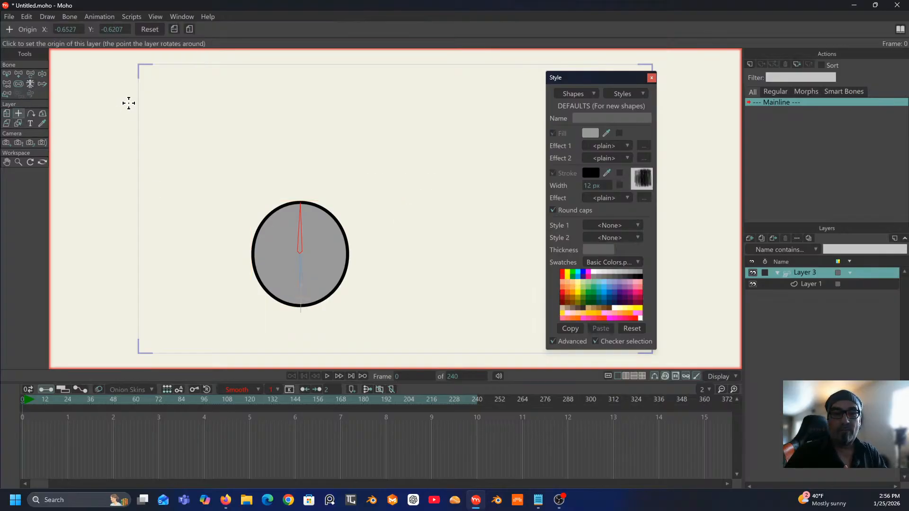
pyautogui.click(7, 114)
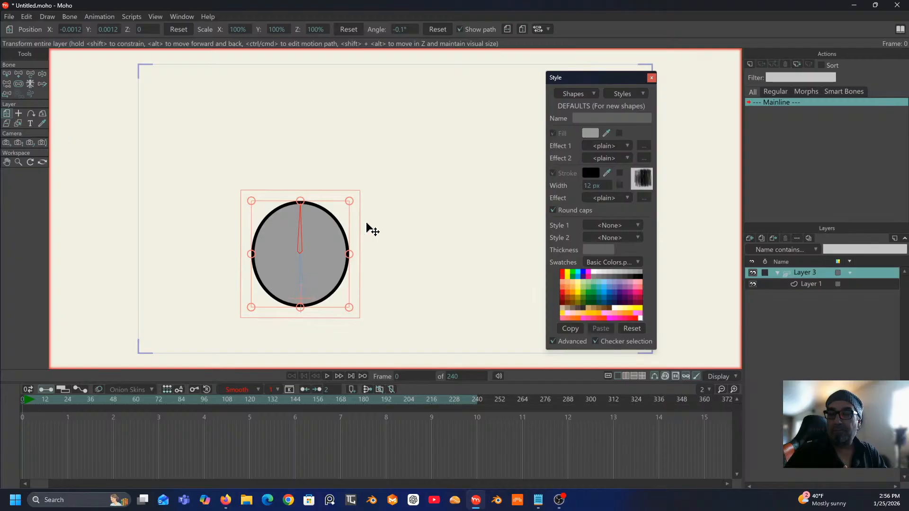
pyautogui.moveTo(356, 219); pyautogui.dragTo(325, 248)
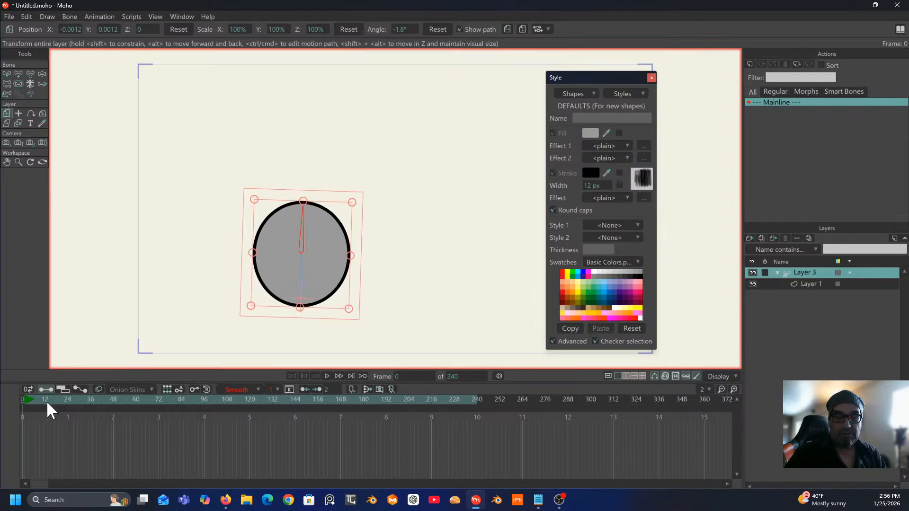
# Step: Move Layer 3 to about X 0.54, Y 0.49 at frame 1, and rotate it to 55.5° at frame 68
pyautogui.click(24, 397)
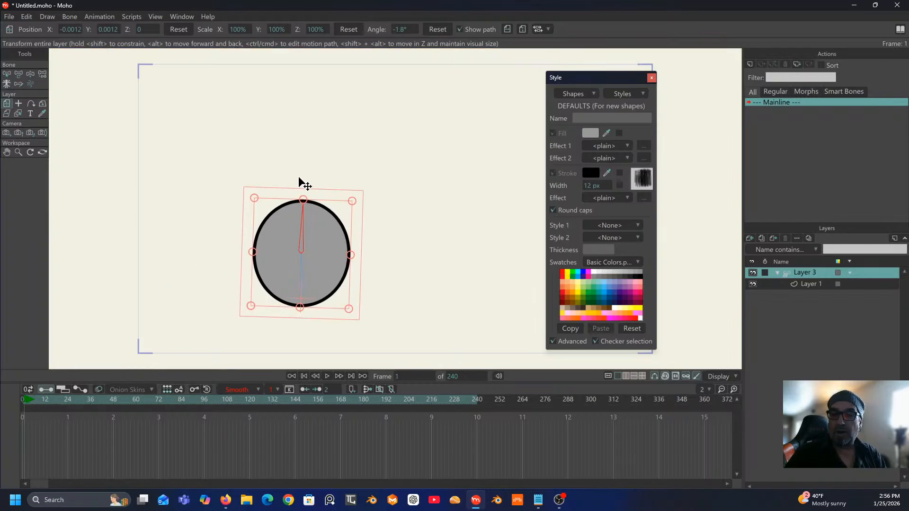
pyautogui.moveTo(319, 256); pyautogui.dragTo(398, 182)
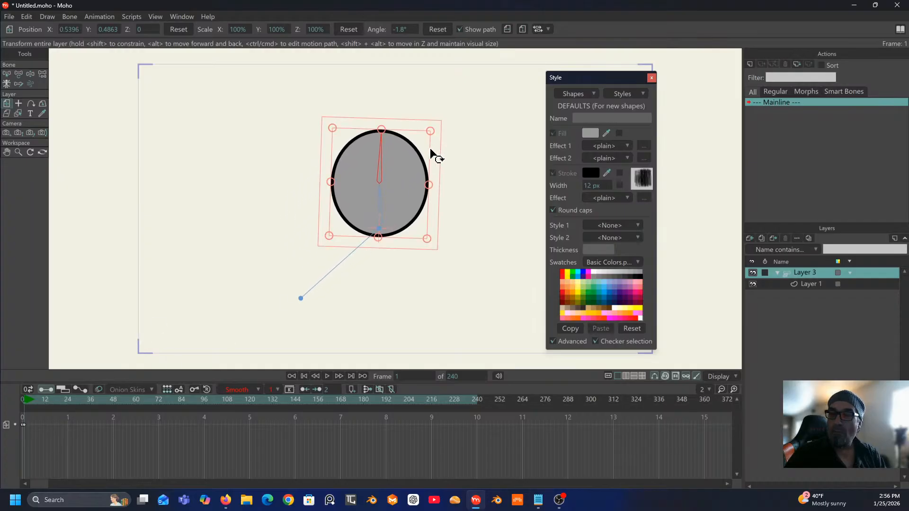
pyautogui.click(67, 400)
pyautogui.moveTo(67, 399); pyautogui.dragTo(152, 400)
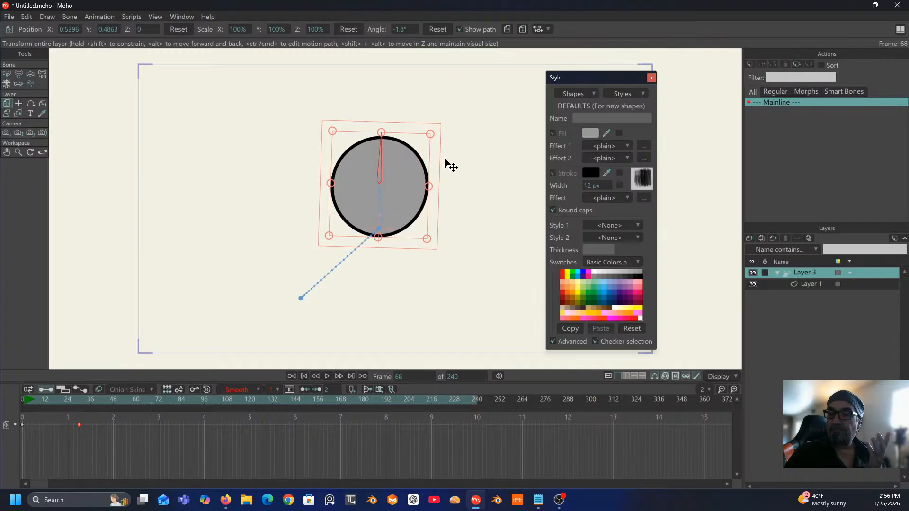
pyautogui.moveTo(433, 156); pyautogui.dragTo(365, 172)
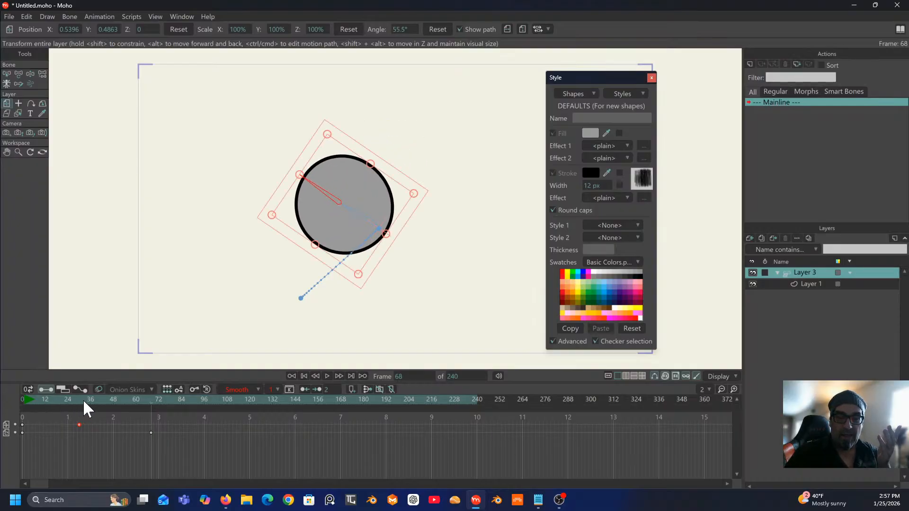
# Step: Pose the bones with Manipulate Bones at frames 50 and 69, swinging the upper bone to opposite sides, and return to frame 0
pyautogui.moveTo(83, 399); pyautogui.dragTo(119, 368)
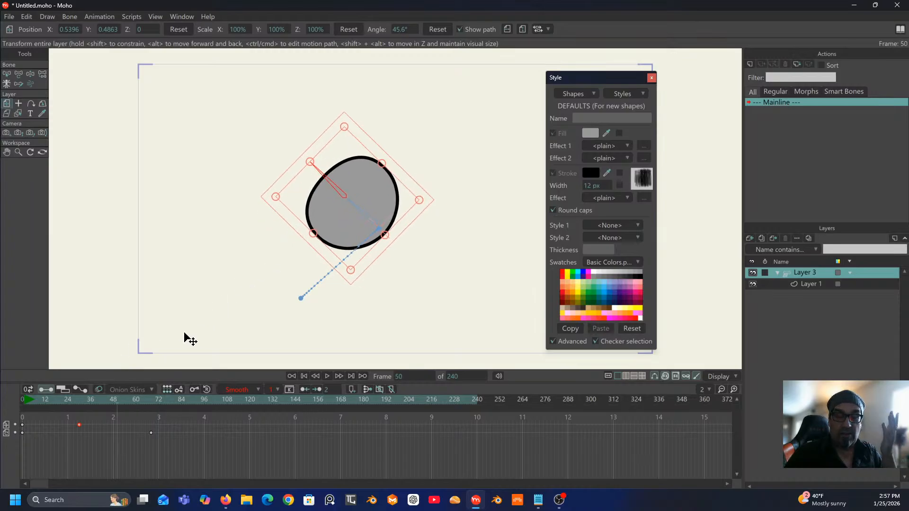
pyautogui.click(30, 75)
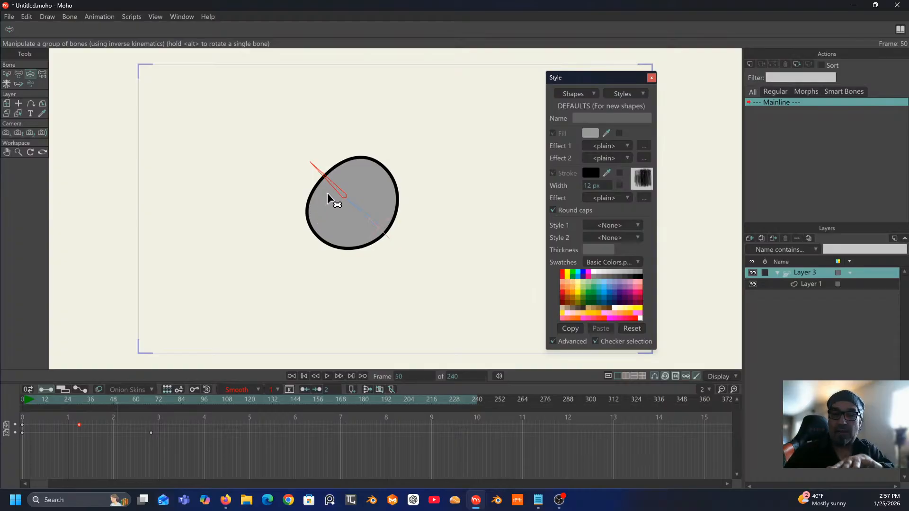
pyautogui.moveTo(325, 178); pyautogui.dragTo(384, 173)
pyautogui.click(152, 399)
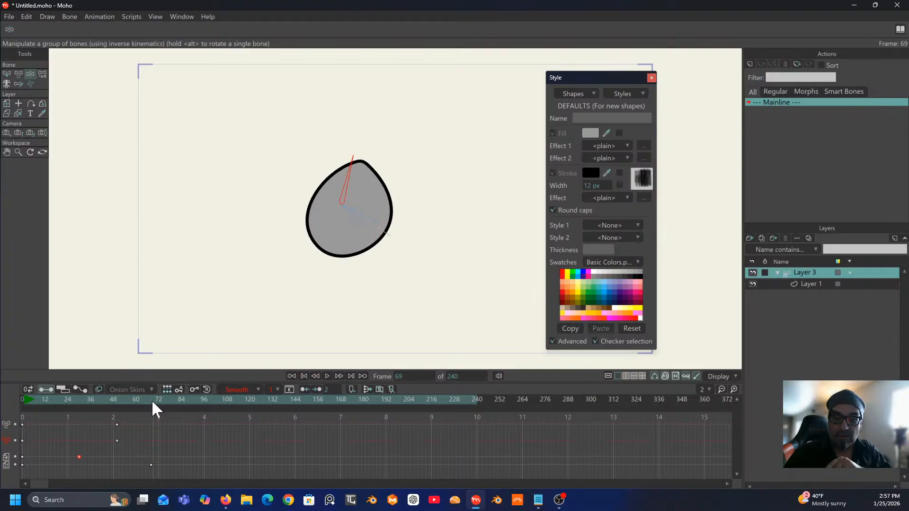
pyautogui.moveTo(342, 173); pyautogui.dragTo(192, 233)
pyautogui.moveTo(178, 204); pyautogui.dragTo(213, 227)
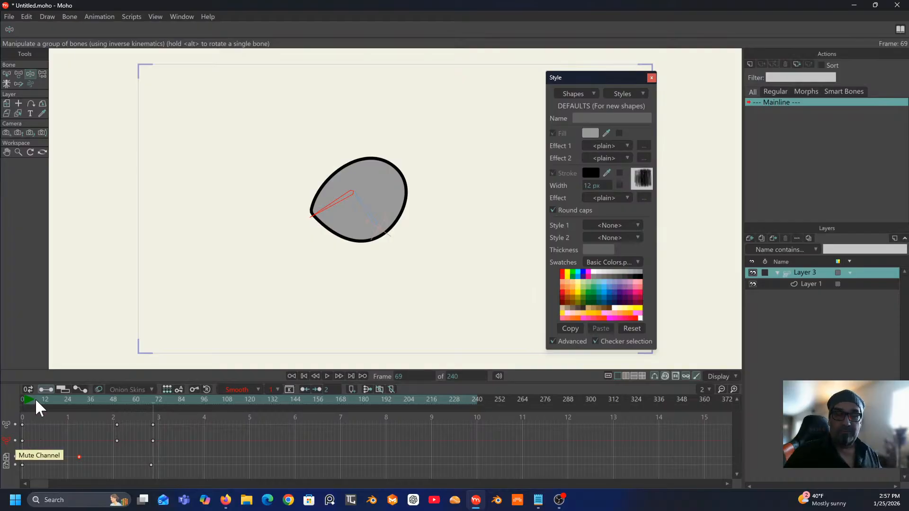
pyautogui.moveTo(35, 398); pyautogui.dragTo(11, 378)
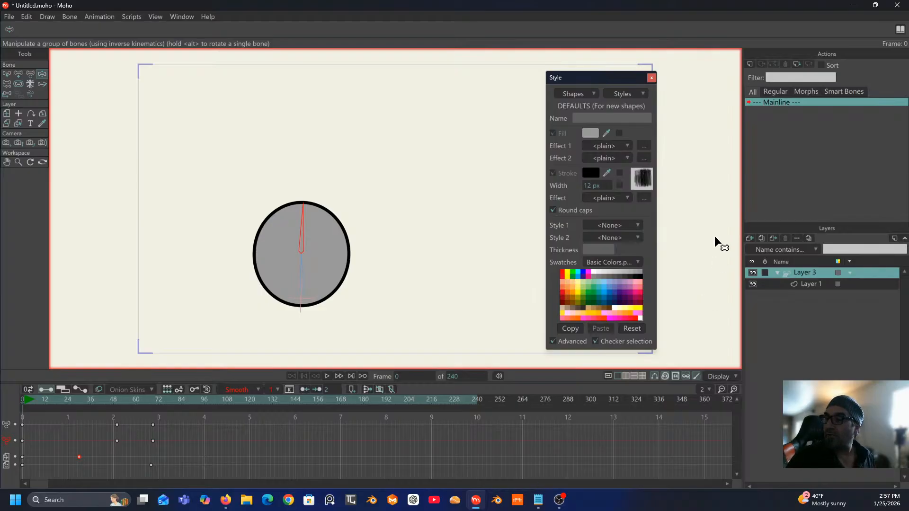
# Step: On Layer 1, at frame 45, move the grey oval's lower-left point inward with Transform Points
pyautogui.click(820, 285)
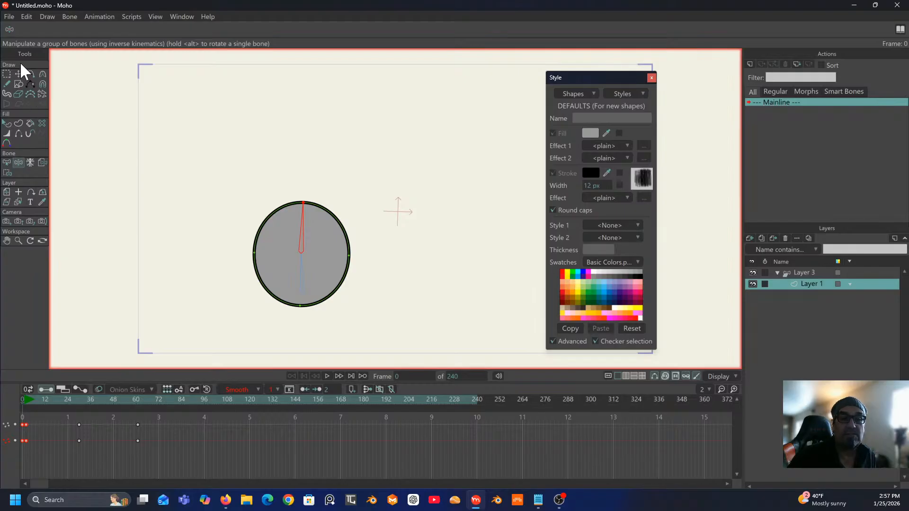
pyautogui.moveTo(55, 398); pyautogui.dragTo(107, 399)
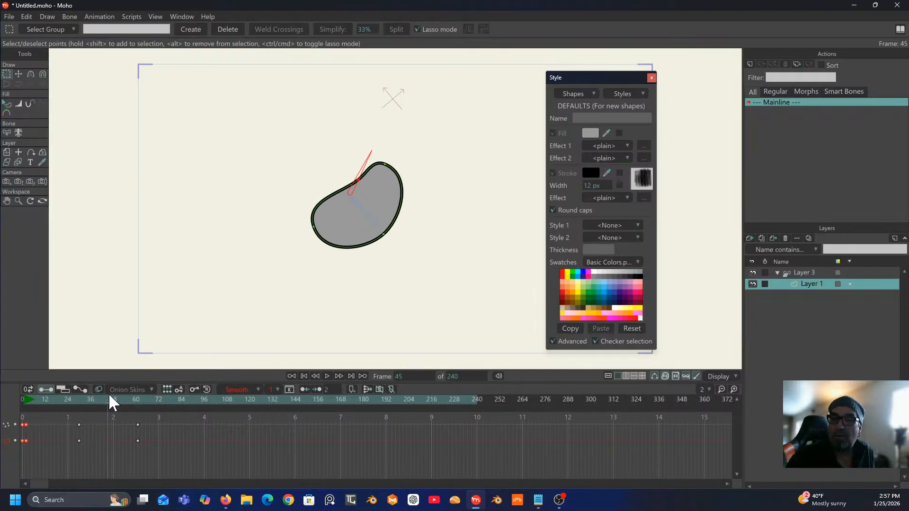
pyautogui.click(252, 194)
pyautogui.click(18, 74)
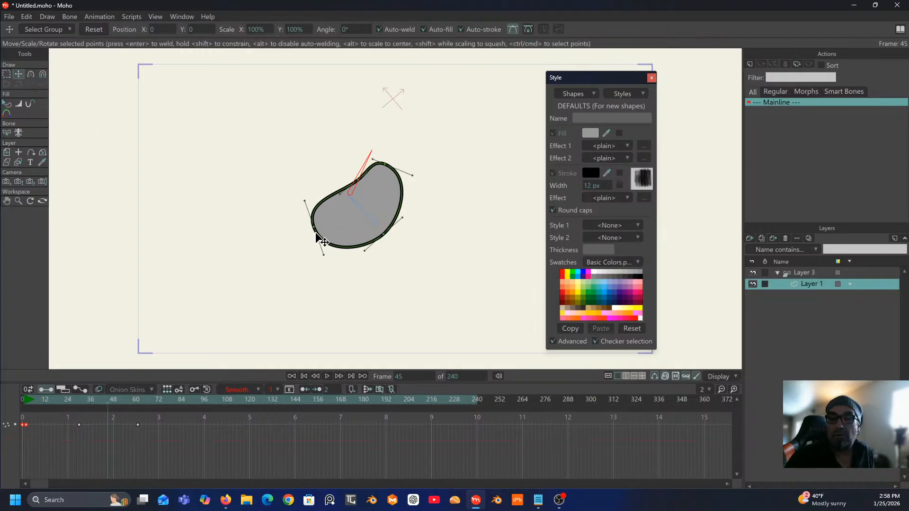
pyautogui.moveTo(316, 233); pyautogui.dragTo(351, 225)
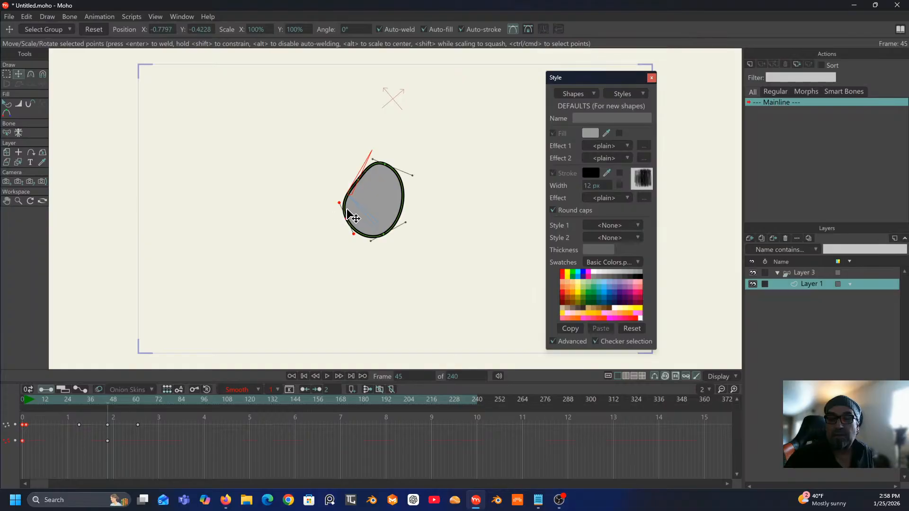
# Step: Adjust the moved point's curvature to 0.4266 at frame 45 and again at frame 24, and scrub through the animation
pyautogui.click(31, 74)
pyautogui.moveTo(340, 207); pyautogui.dragTo(324, 233)
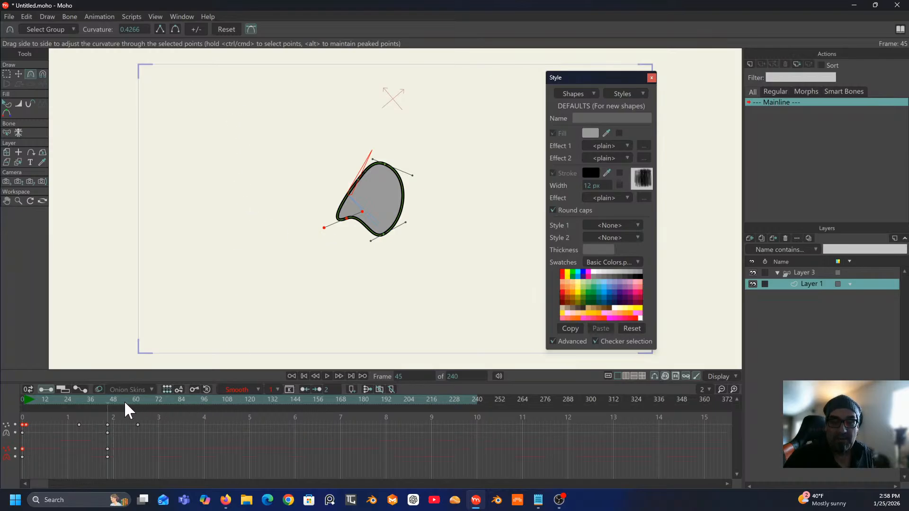
pyautogui.moveTo(111, 400); pyautogui.dragTo(67, 404)
pyautogui.moveTo(318, 201); pyautogui.dragTo(353, 203)
pyautogui.moveTo(62, 400); pyautogui.dragTo(192, 398)
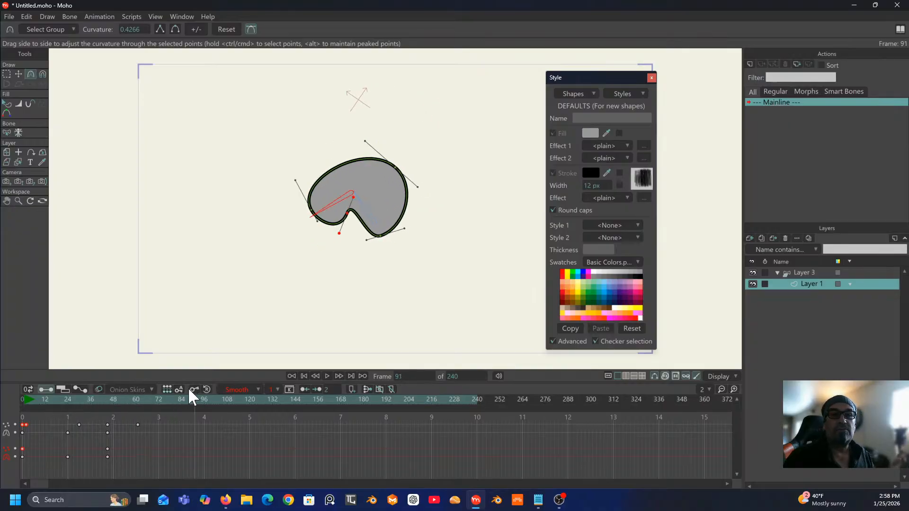
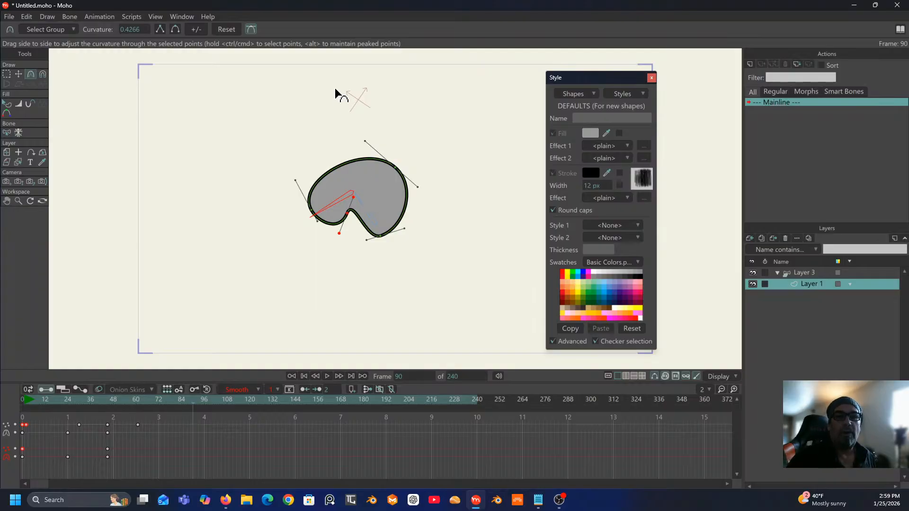
# Step: Import a Moho object from the project file "a time to pray.moho" in the "new final shots of fawn" folder
pyautogui.click(8, 17)
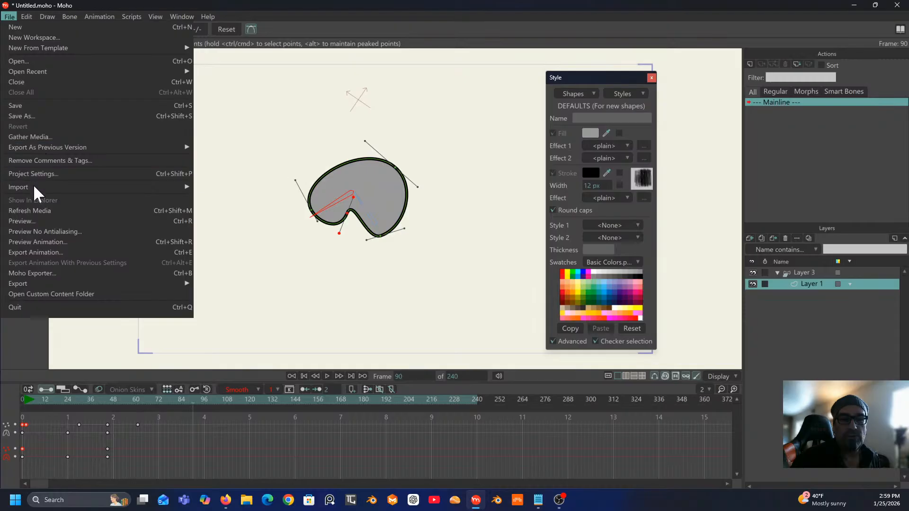
pyautogui.moveTo(48, 188)
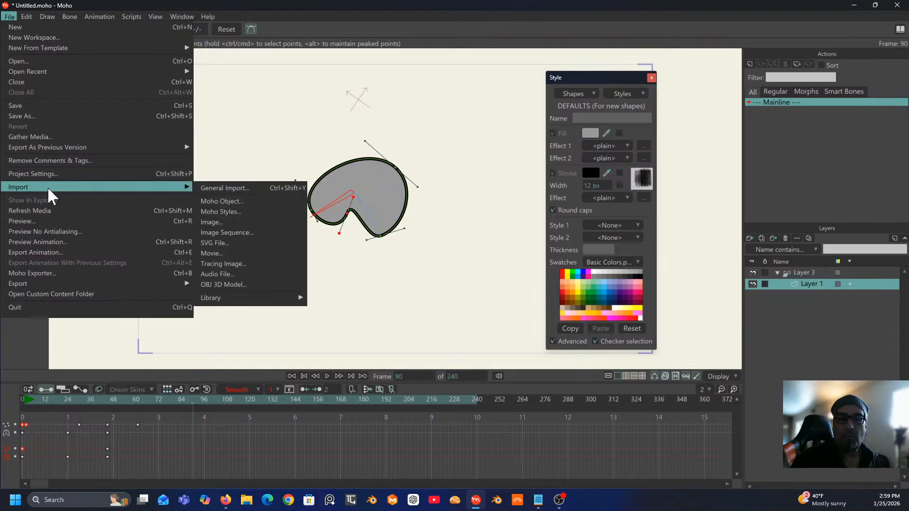
pyautogui.click(230, 202)
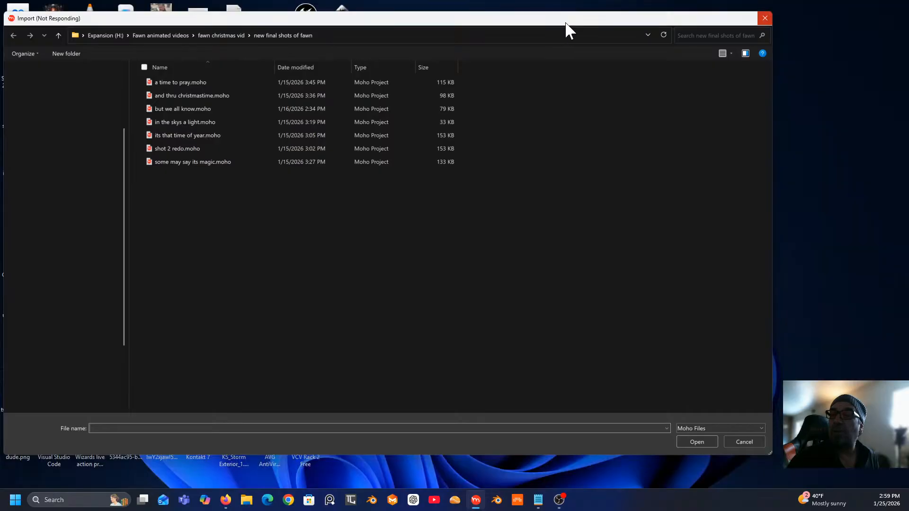
pyautogui.moveTo(533, 17); pyautogui.dragTo(534, 21)
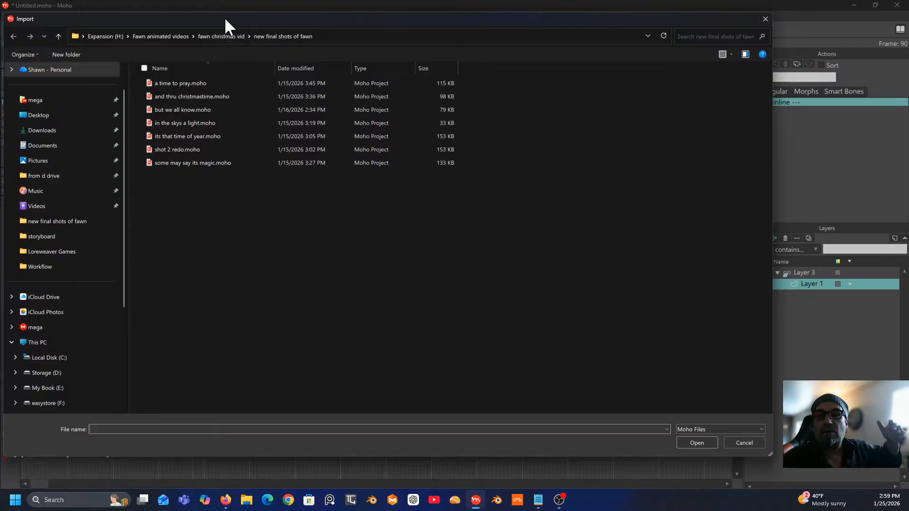
pyautogui.moveTo(224, 17); pyautogui.dragTo(258, 19)
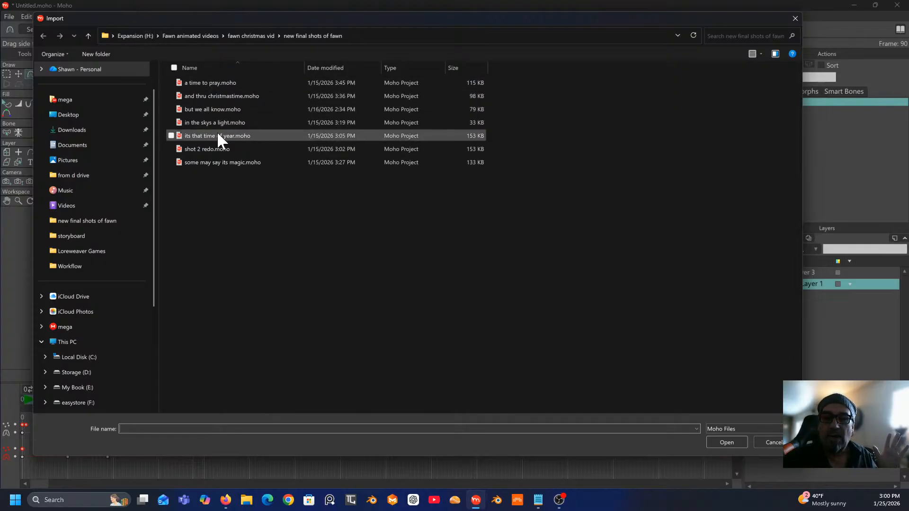
pyautogui.click(219, 82)
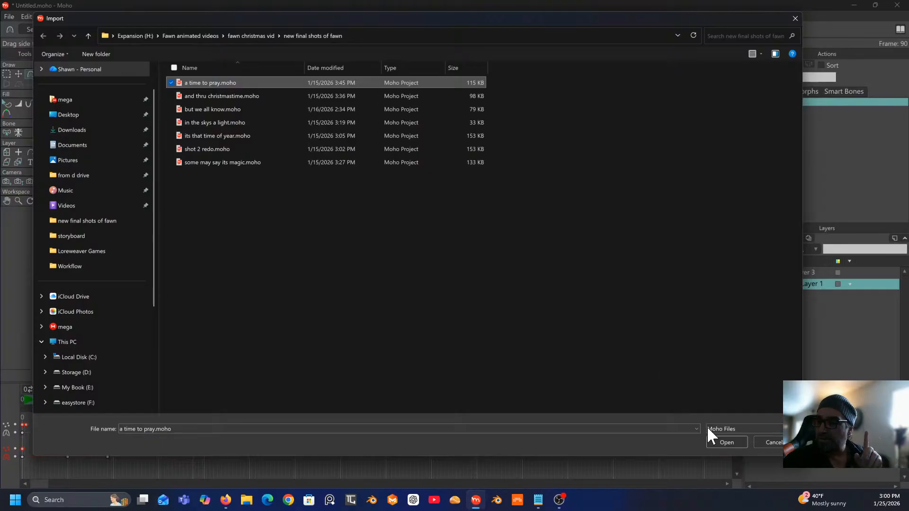
pyautogui.click(727, 442)
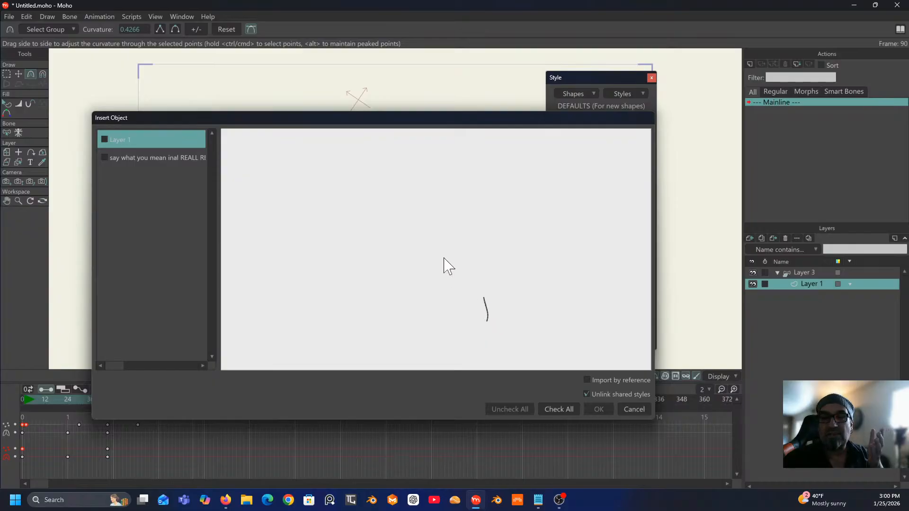
# Step: Preview the layer beginning with "say what you mean" among the insertable objects and cancel the insertion
pyautogui.click(147, 156)
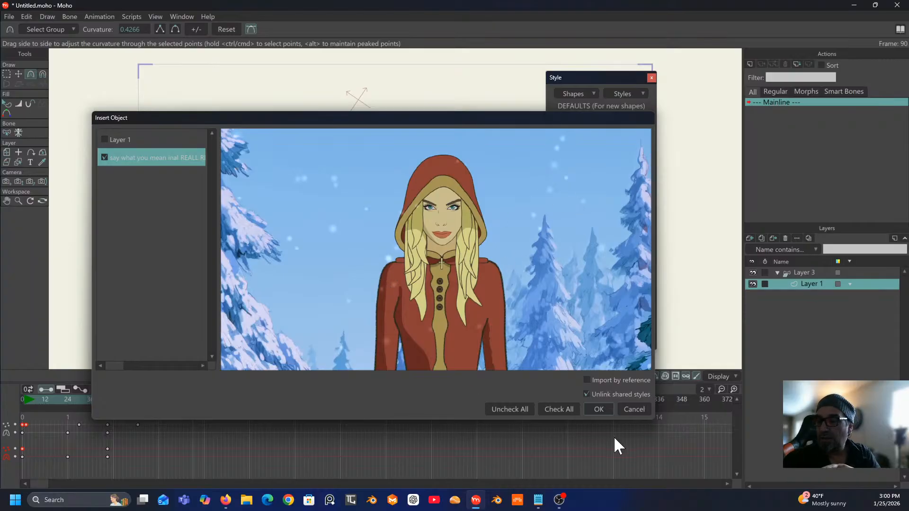
pyautogui.click(628, 408)
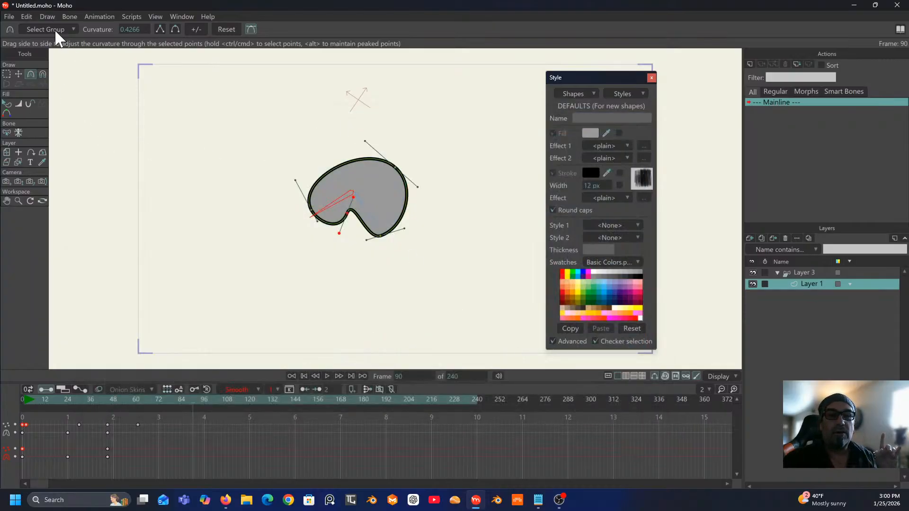
# Step: Start a Moho object import from animals 1.moho in the fawn christmas vid folder
pyautogui.click(10, 17)
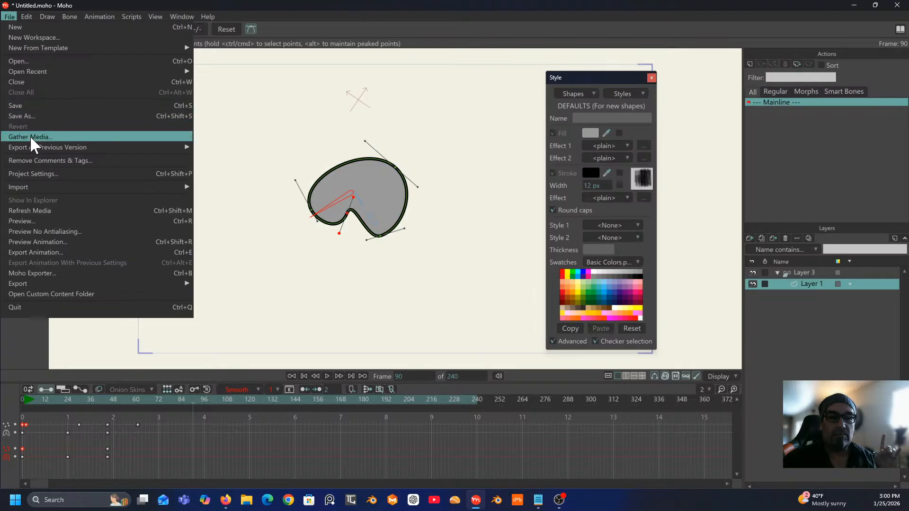
pyautogui.moveTo(36, 187)
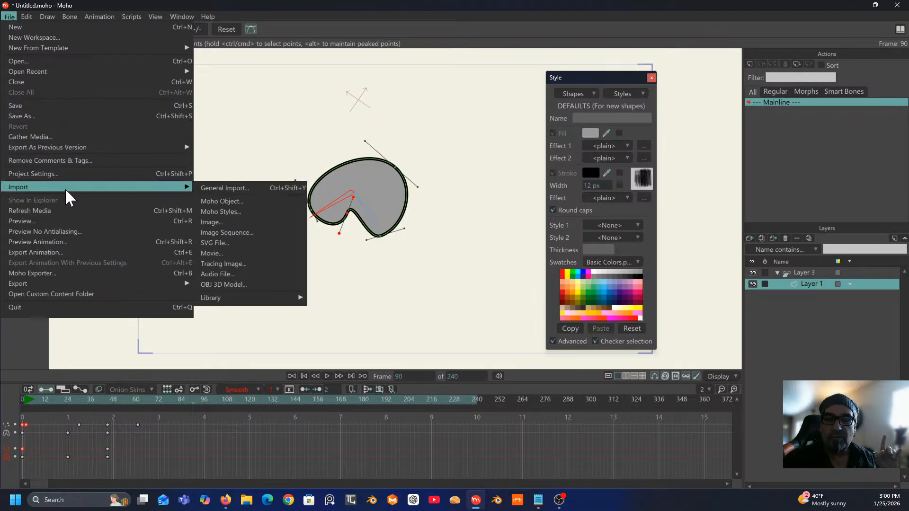
pyautogui.click(217, 200)
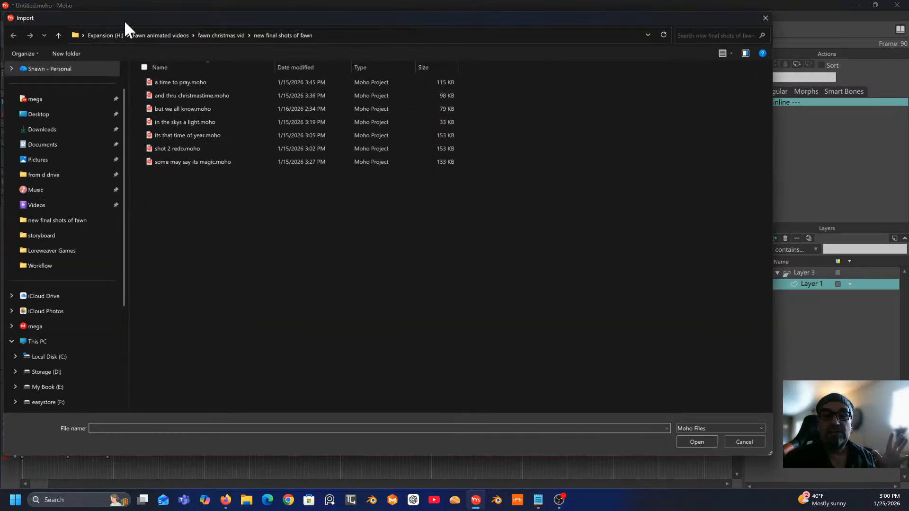
pyautogui.click(60, 35)
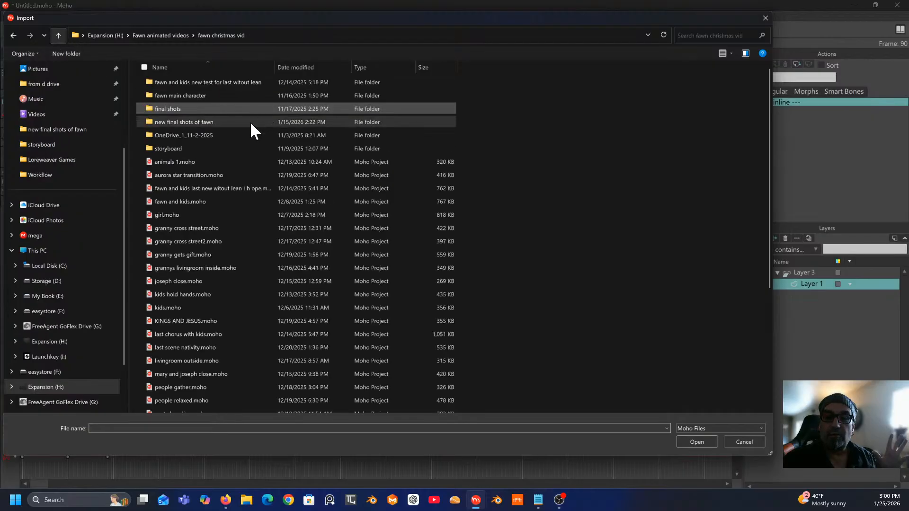
pyautogui.click(218, 161)
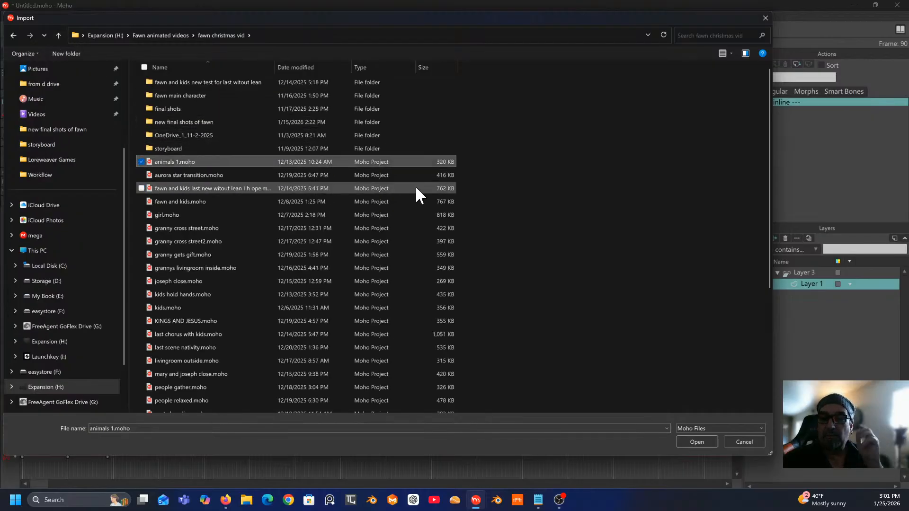
pyautogui.click(706, 441)
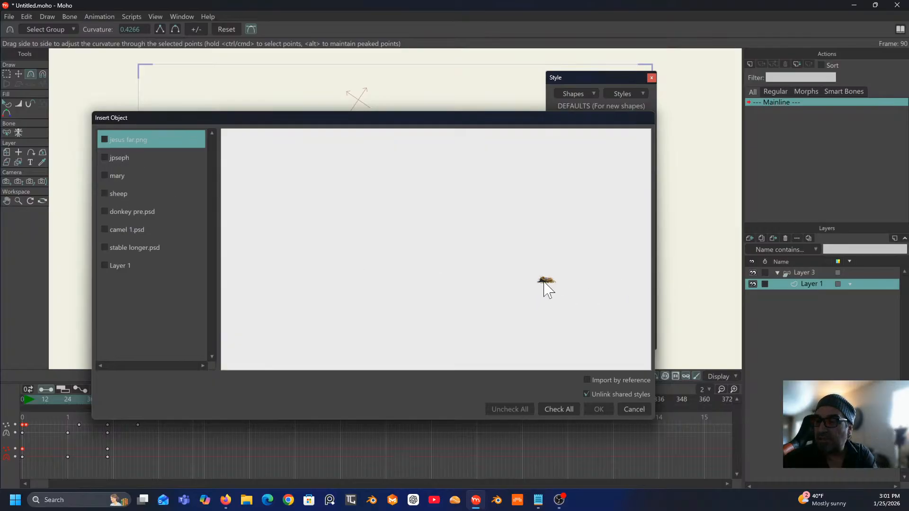
# Step: Preview the Joseph, sheep and donkey objects, and insert only donkey pre.psd into the project
pyautogui.click(123, 157)
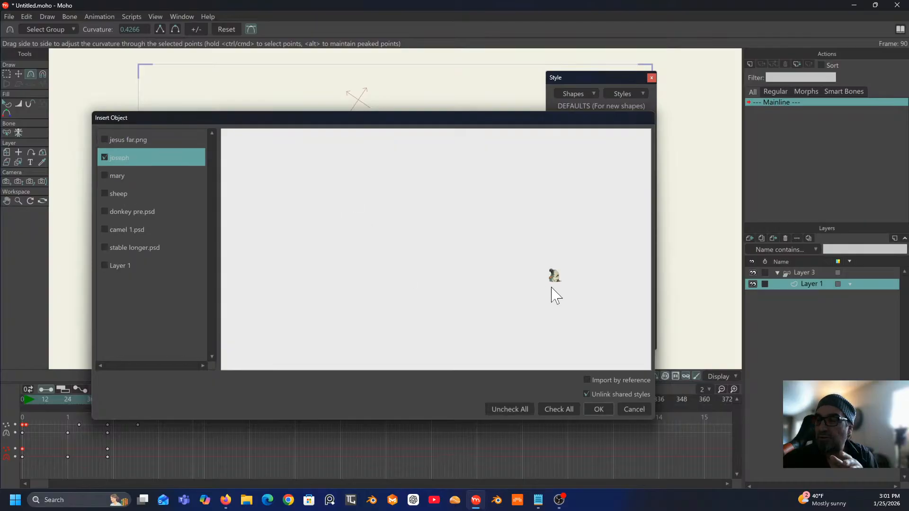
pyautogui.click(116, 194)
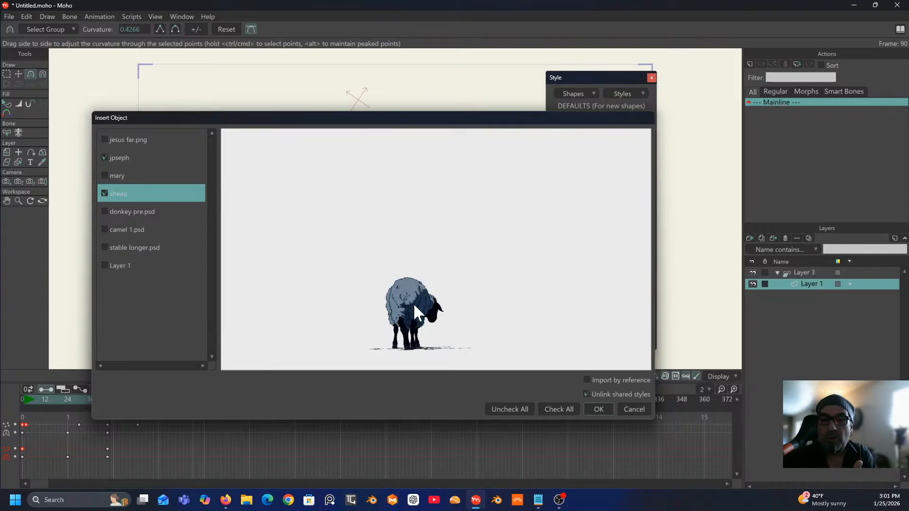
pyautogui.click(134, 211)
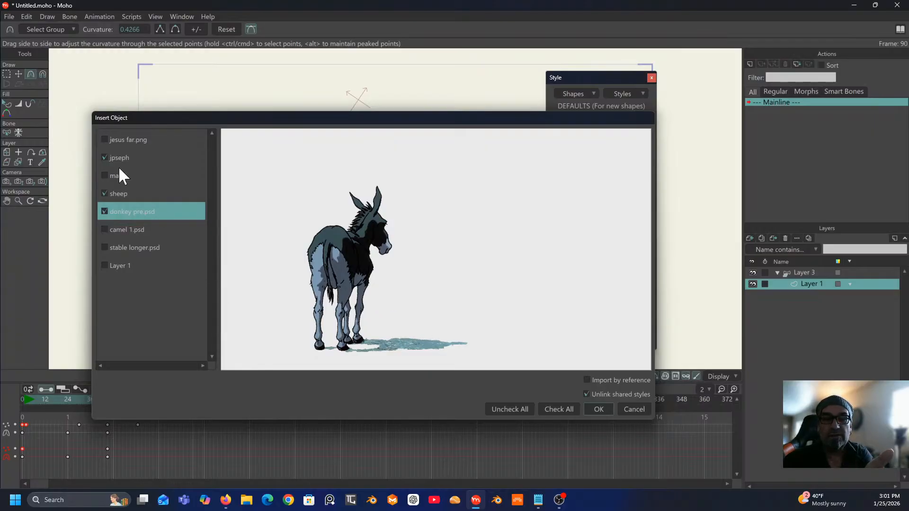
pyautogui.click(104, 157)
pyautogui.click(105, 193)
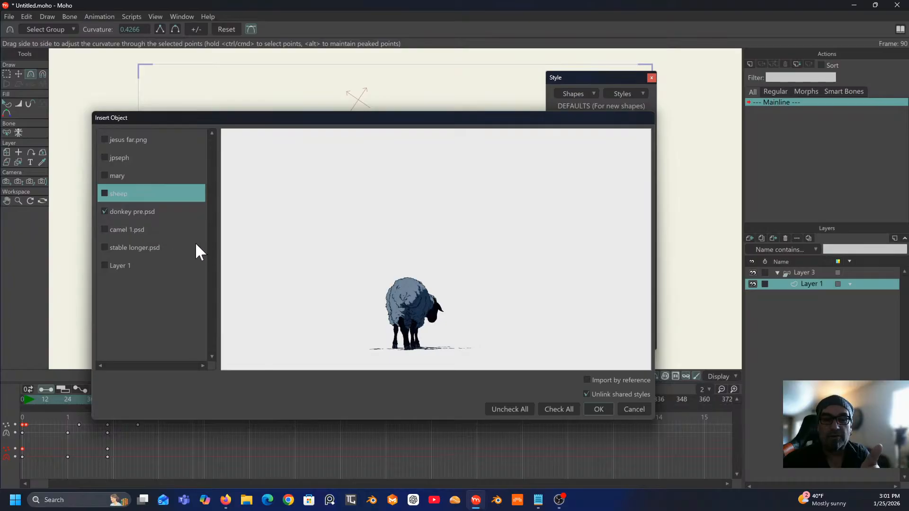
pyautogui.click(149, 212)
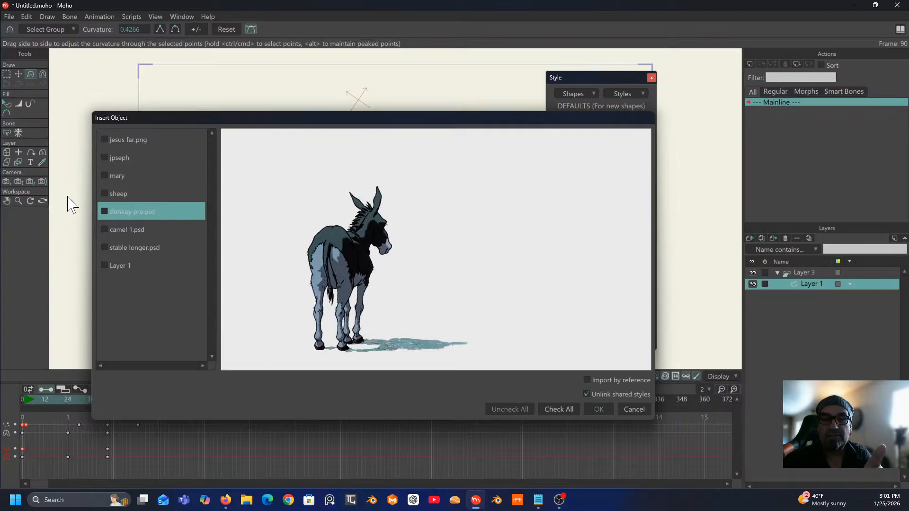
pyautogui.click(104, 211)
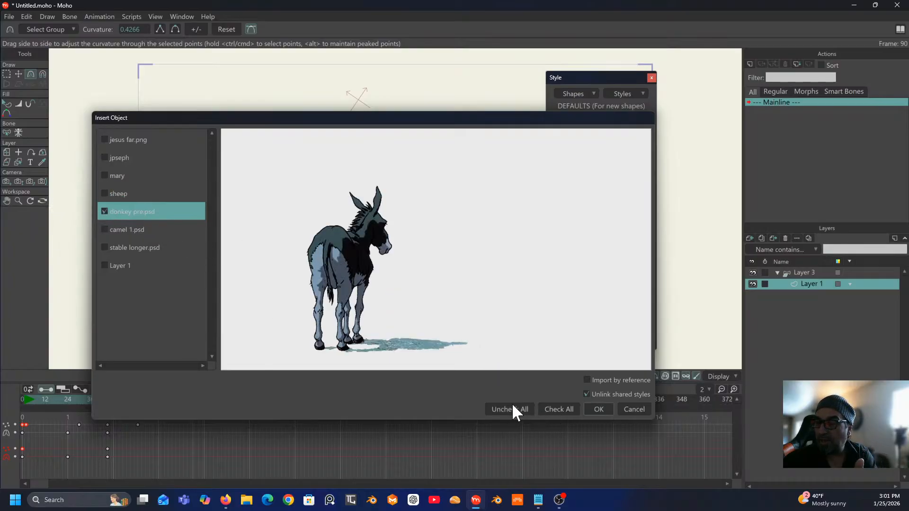
pyautogui.click(604, 406)
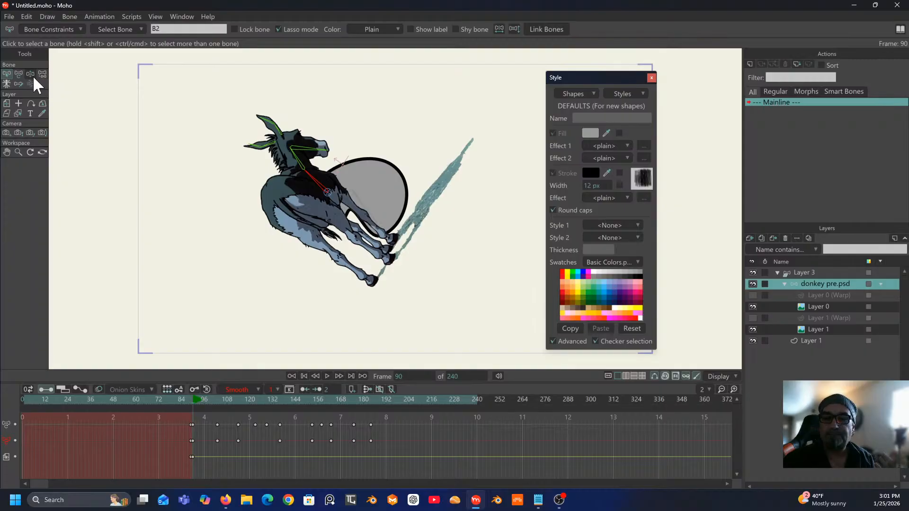
# Step: Rotate the donkey layer upright to about -57.1° at frame 90 and move it beside the gray shape
pyautogui.click(7, 103)
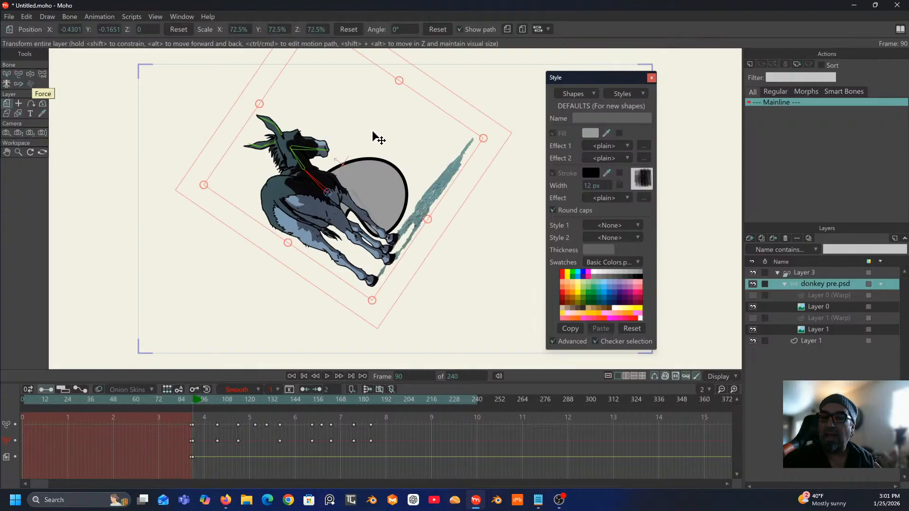
pyautogui.moveTo(492, 170); pyautogui.dragTo(367, 203)
pyautogui.moveTo(350, 168); pyautogui.dragTo(284, 208)
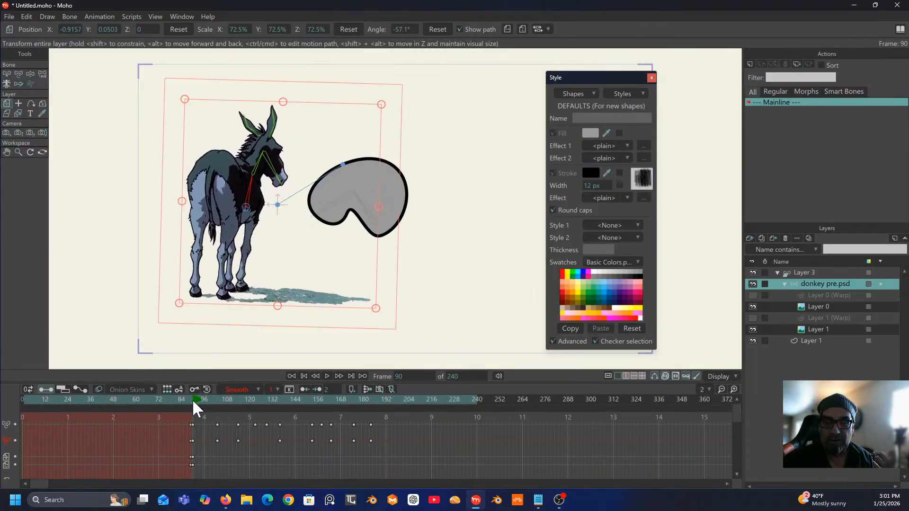
# Step: Scrub the timeline around frame 90 and back through the early frames to check when the donkey appears
pyautogui.moveTo(192, 399)
pyautogui.mouseDown()
pyautogui.moveTo(177, 399)
pyautogui.moveTo(189, 400)
pyautogui.mouseUp()
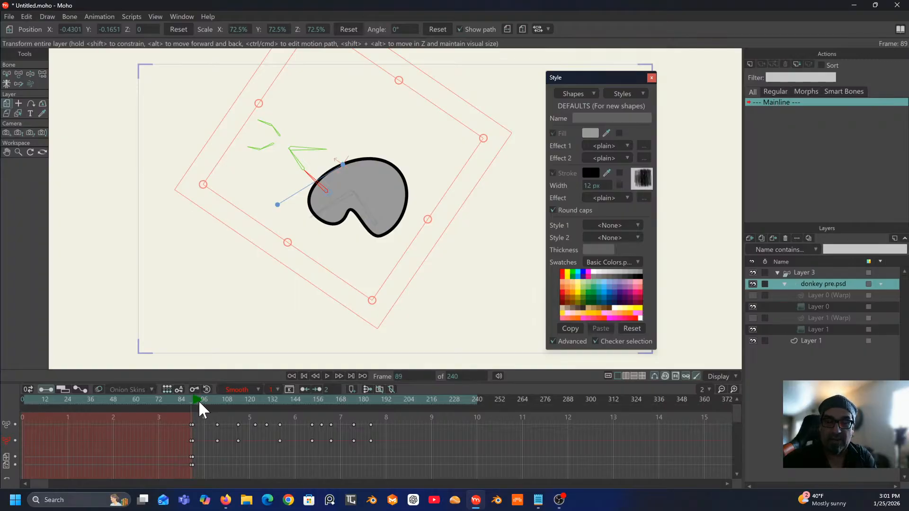
pyautogui.click(196, 400)
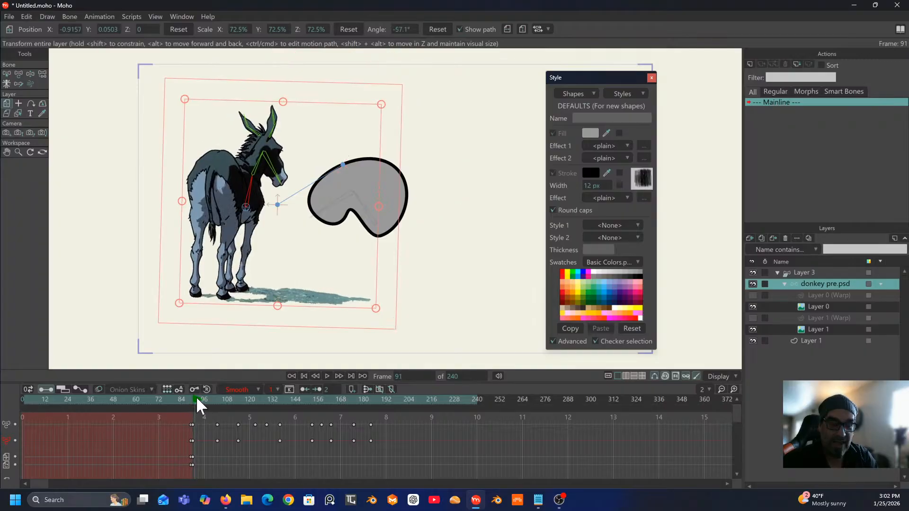
pyautogui.moveTo(195, 395); pyautogui.dragTo(23, 416)
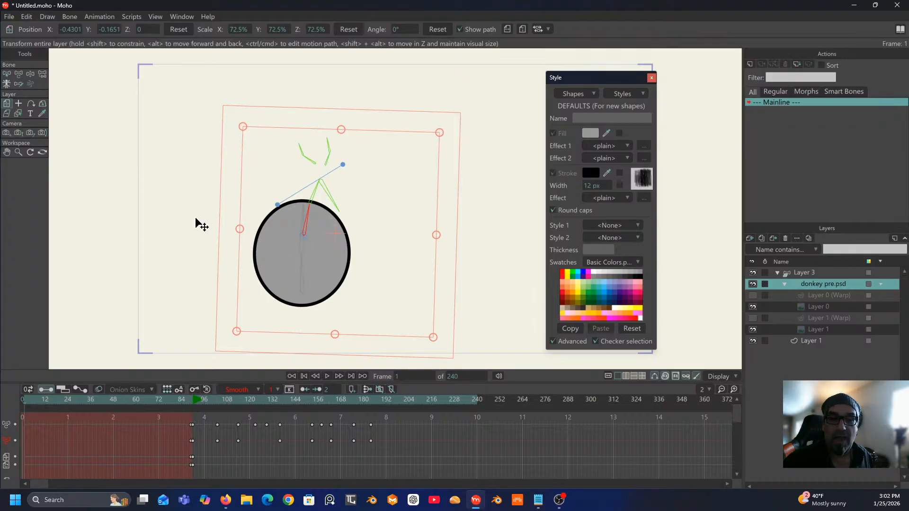
pyautogui.click(66, 403)
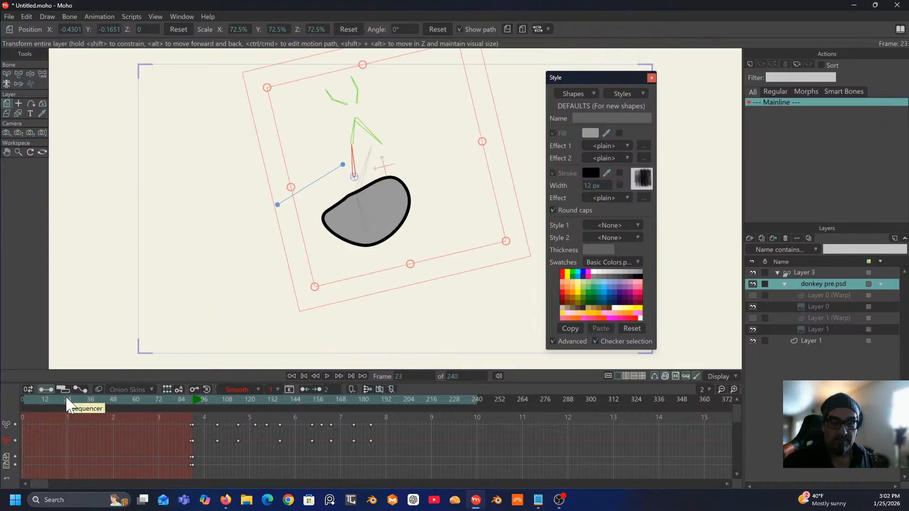
# Step: Set the donkey layer's start time to frame 1
pyautogui.moveTo(24, 397); pyautogui.dragTo(23, 398)
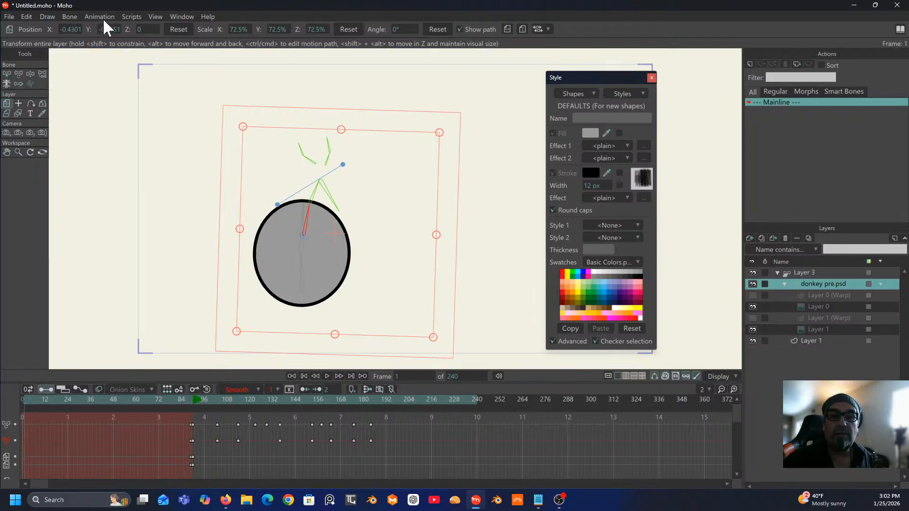
pyautogui.click(52, 17)
pyautogui.moveTo(73, 17)
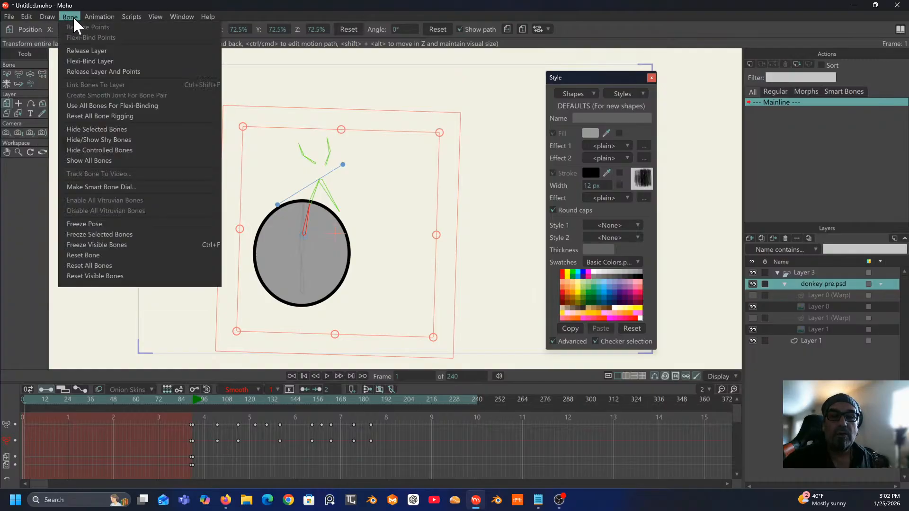
pyautogui.moveTo(102, 15)
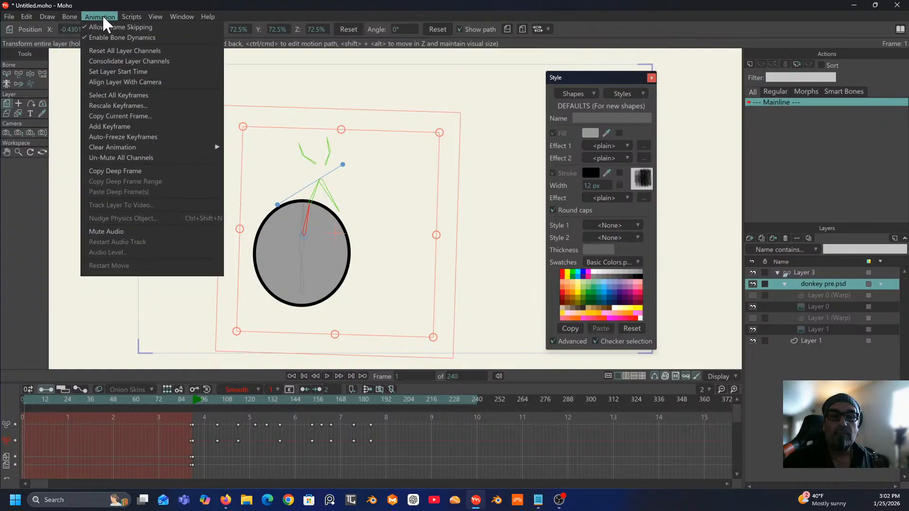
pyautogui.click(118, 72)
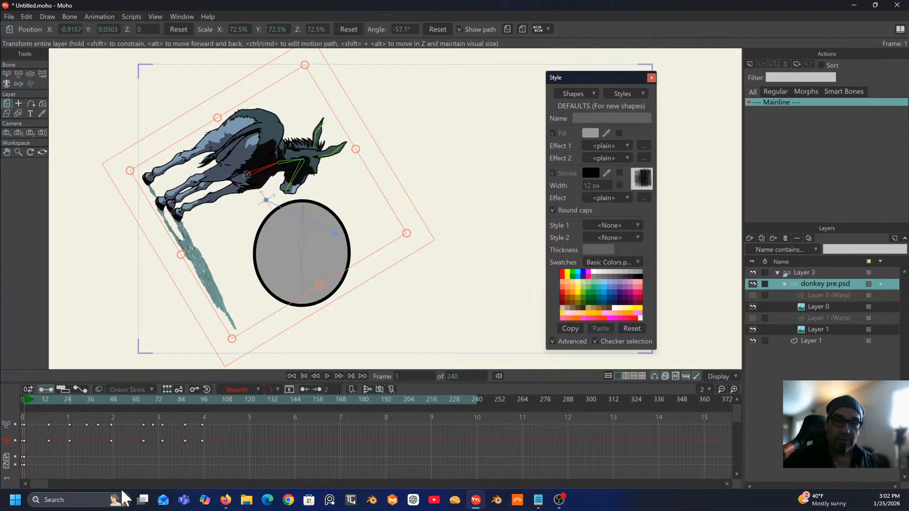
# Step: Rotate the donkey layer upright to about 3.2° at frame 1 and place it just beside the gray circle
pyautogui.moveTo(390, 251); pyautogui.dragTo(376, 133)
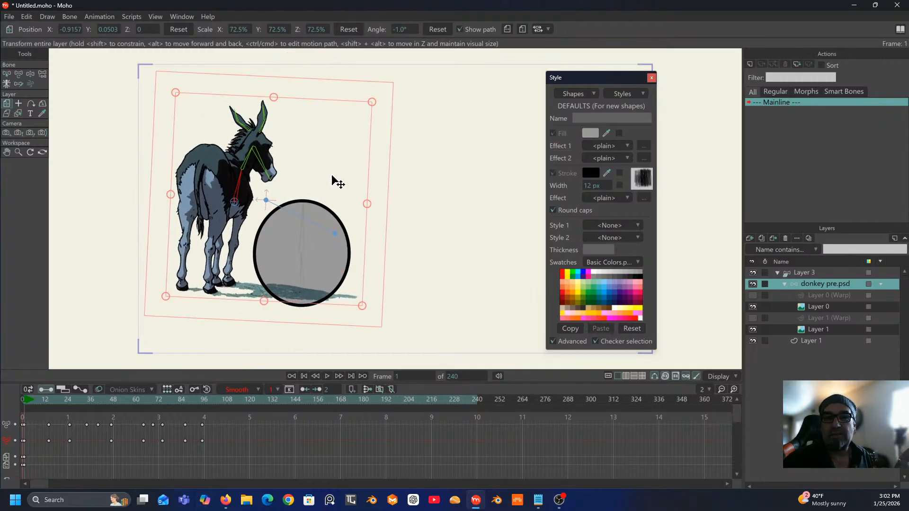
pyautogui.moveTo(380, 260); pyautogui.dragTo(328, 245)
pyautogui.moveTo(251, 229)
pyautogui.mouseDown()
pyautogui.moveTo(238, 241)
pyautogui.moveTo(255, 226)
pyautogui.mouseUp()
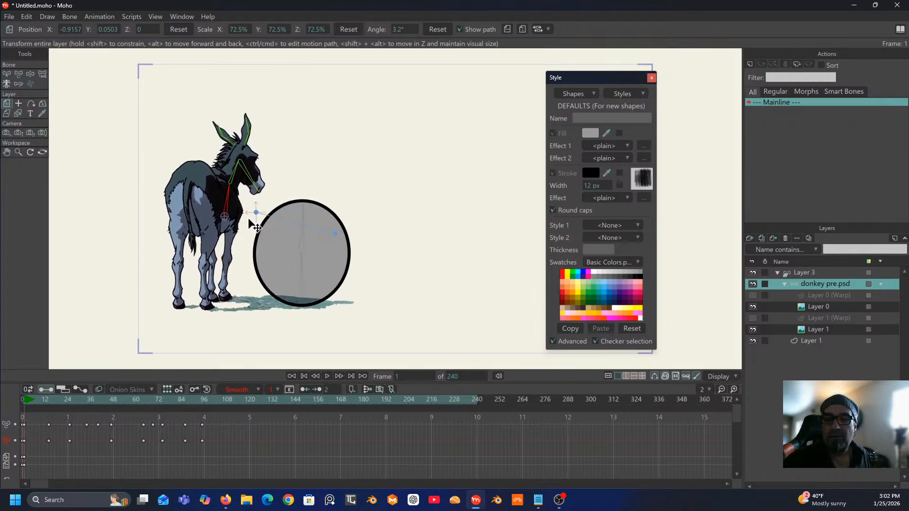
# Step: Repose the donkey's head bone with Manipulate Bones at frame 1 and scrub the animation, stopping at frame 4
pyautogui.click(41, 75)
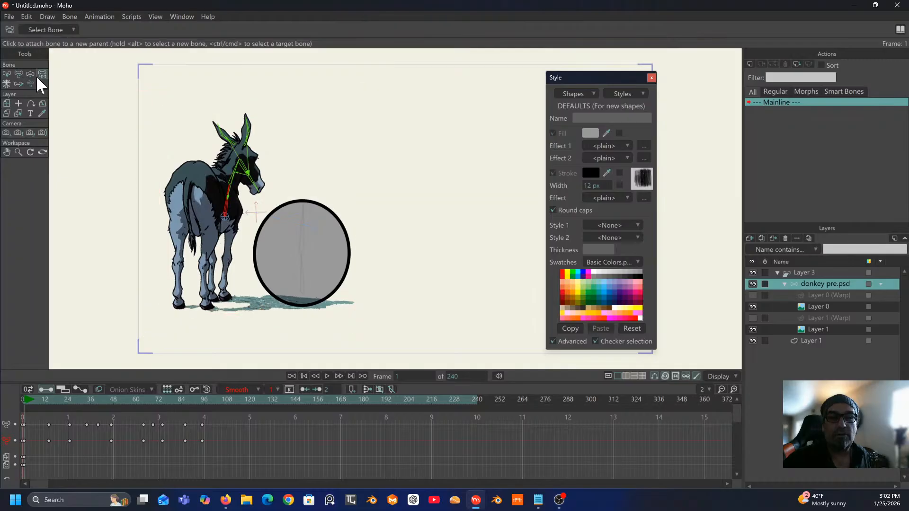
pyautogui.click(30, 74)
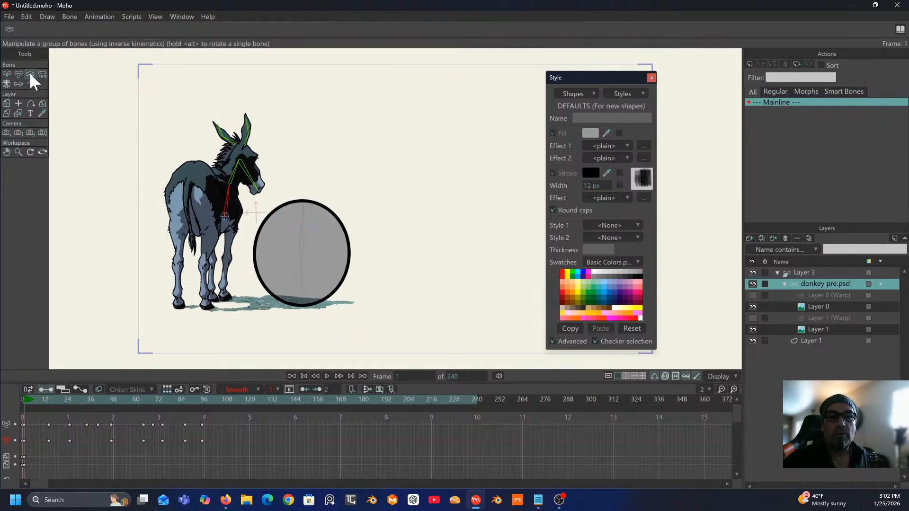
pyautogui.moveTo(250, 186)
pyautogui.mouseDown()
pyautogui.moveTo(262, 182)
pyautogui.moveTo(259, 142)
pyautogui.moveTo(244, 159)
pyautogui.moveTo(268, 154)
pyautogui.moveTo(246, 194)
pyautogui.moveTo(246, 178)
pyautogui.mouseUp()
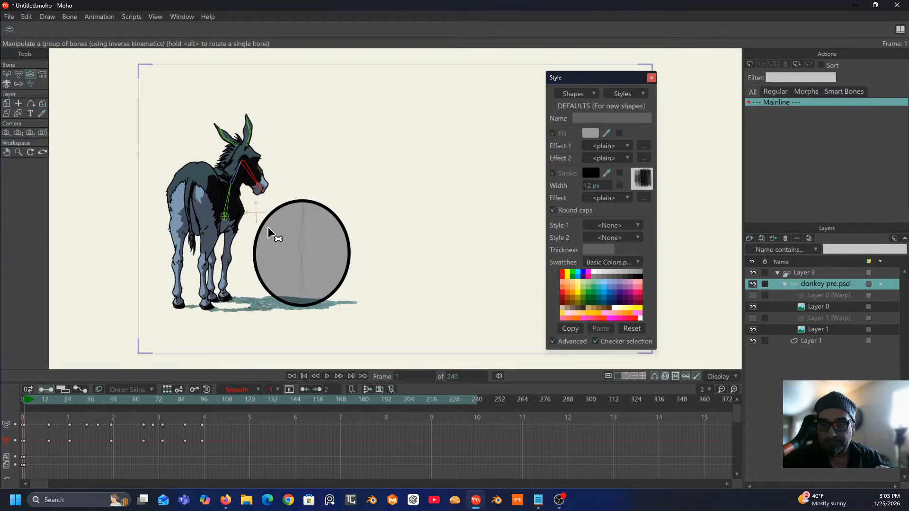
pyautogui.moveTo(76, 398); pyautogui.dragTo(30, 416)
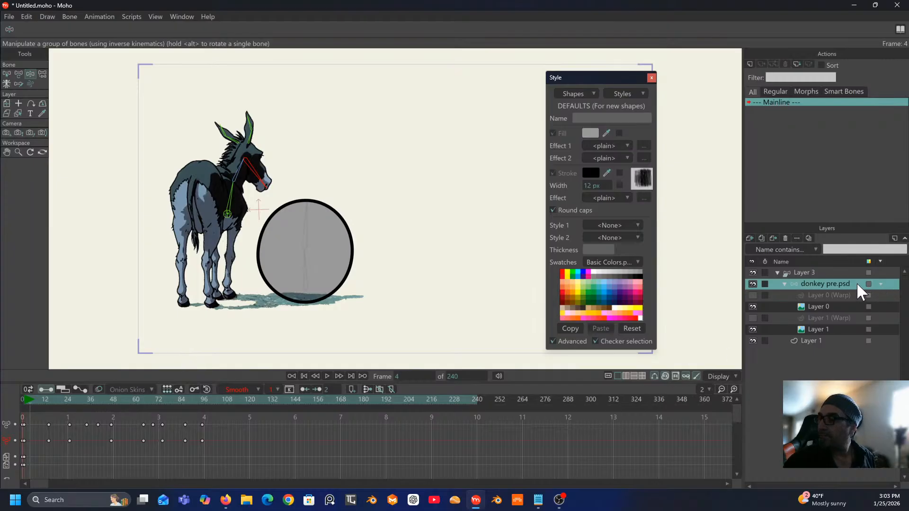
# Step: Delete the donkey pre.psd layer from Layer 3
pyautogui.rightClick(856, 282)
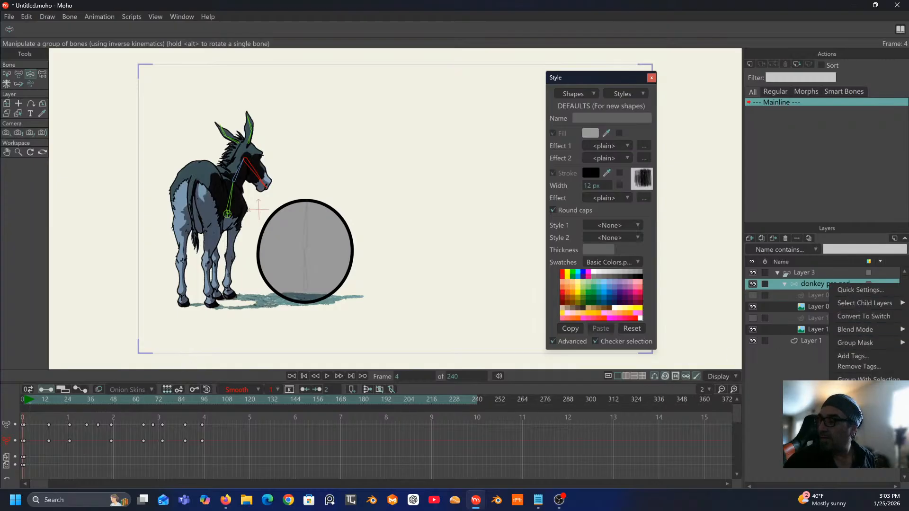
pyautogui.click(858, 424)
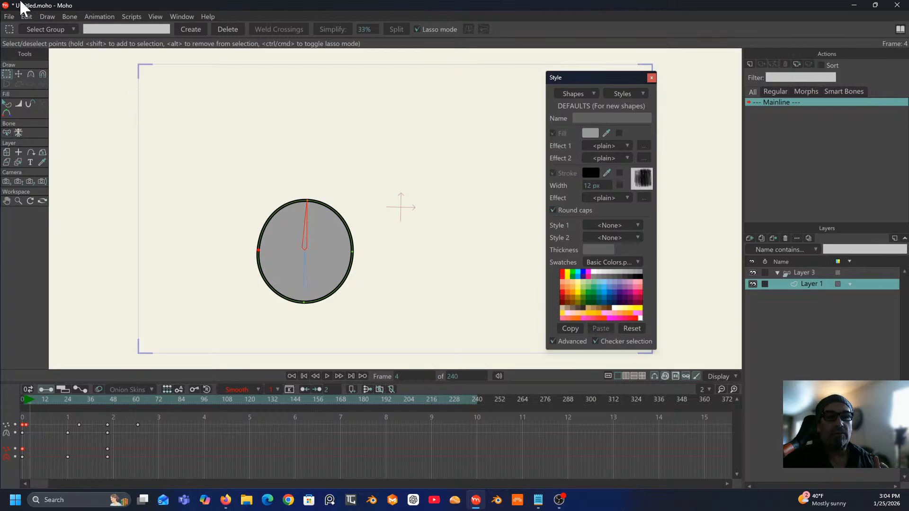
# Step: Open the Simple John.moho project alongside the current untitled one
pyautogui.click(9, 17)
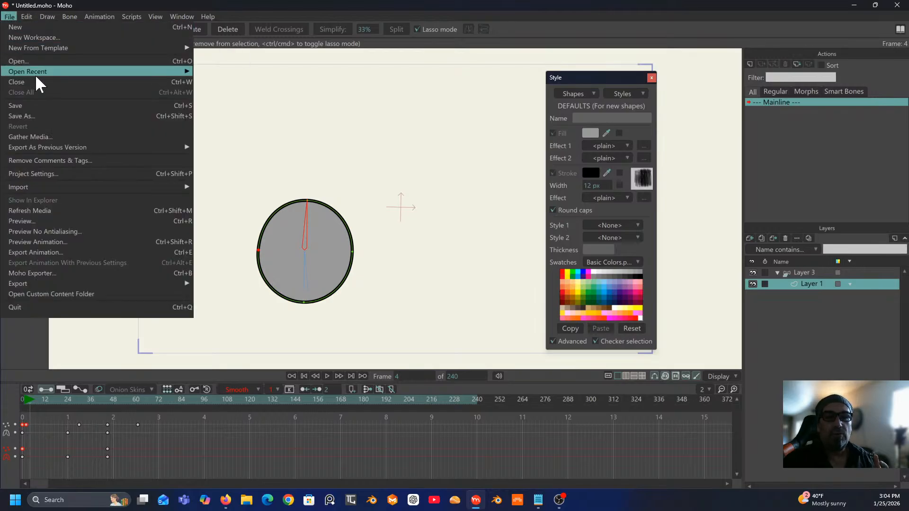
pyautogui.moveTo(56, 147)
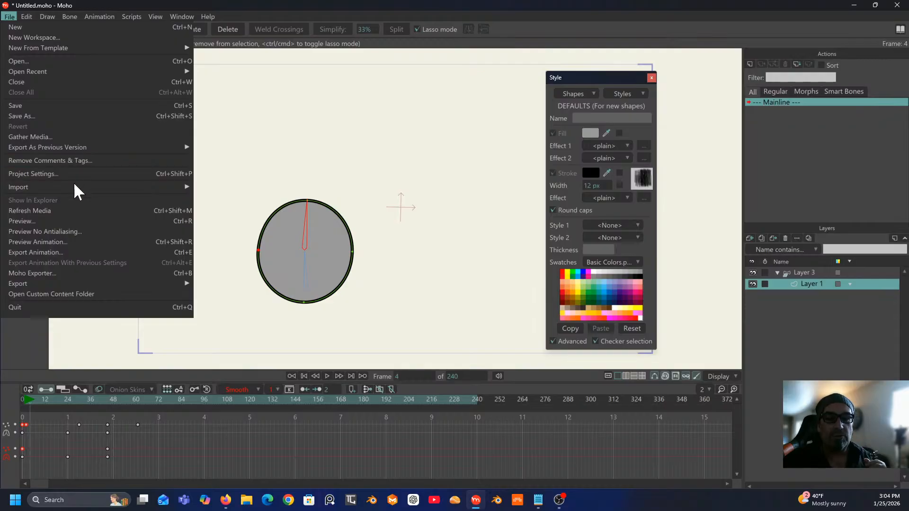
pyautogui.moveTo(74, 187)
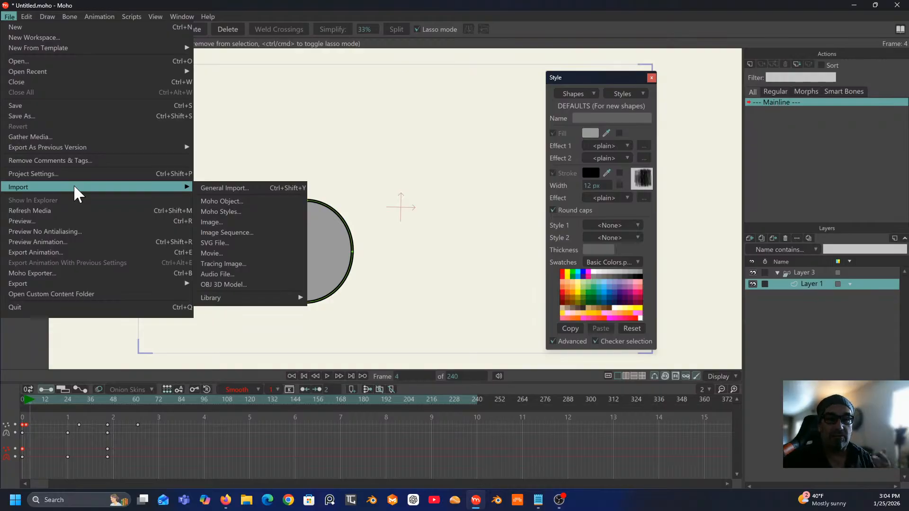
pyautogui.moveTo(117, 48)
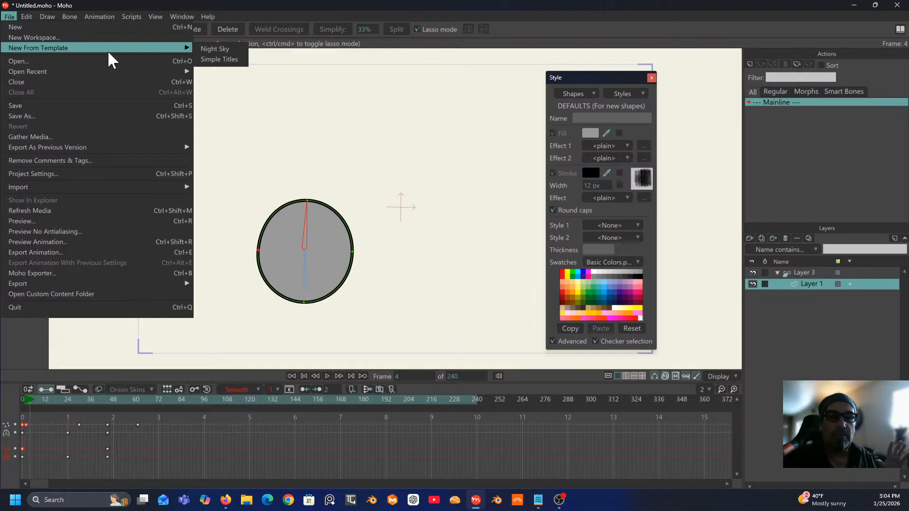
pyautogui.moveTo(93, 72)
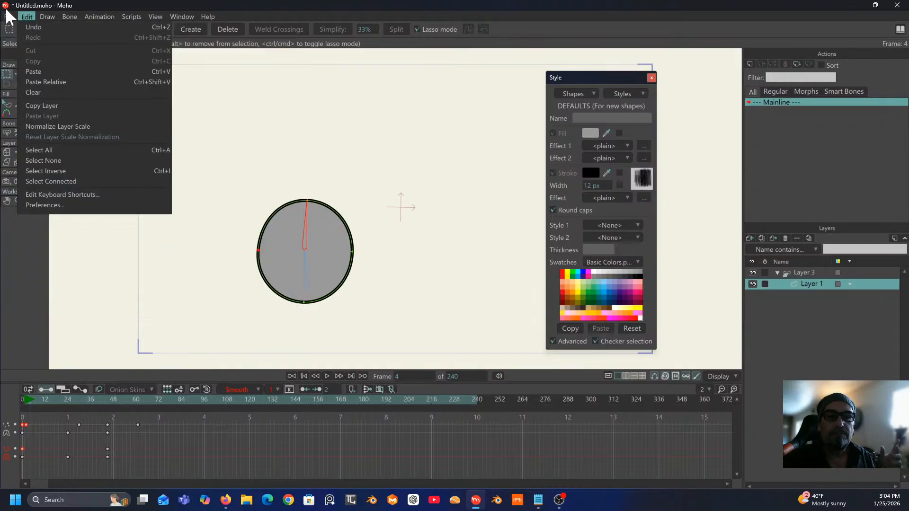
pyautogui.moveTo(9, 18)
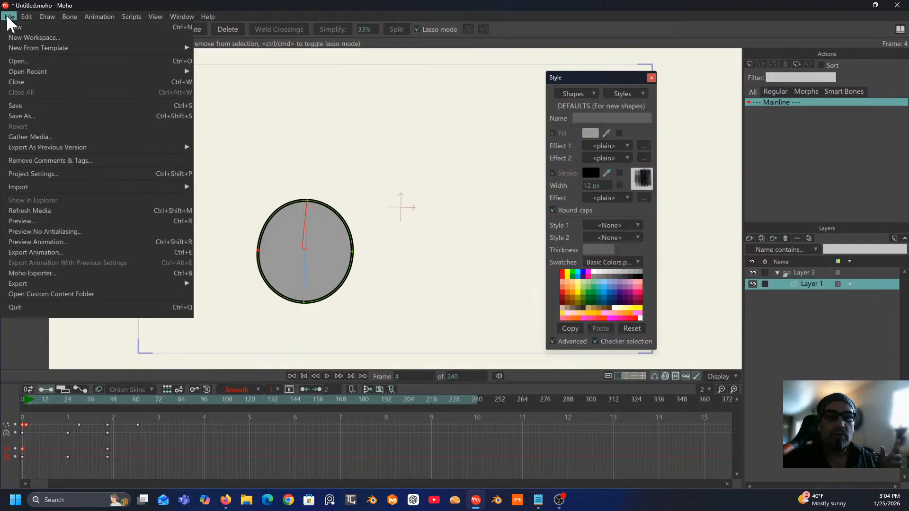
pyautogui.click(27, 61)
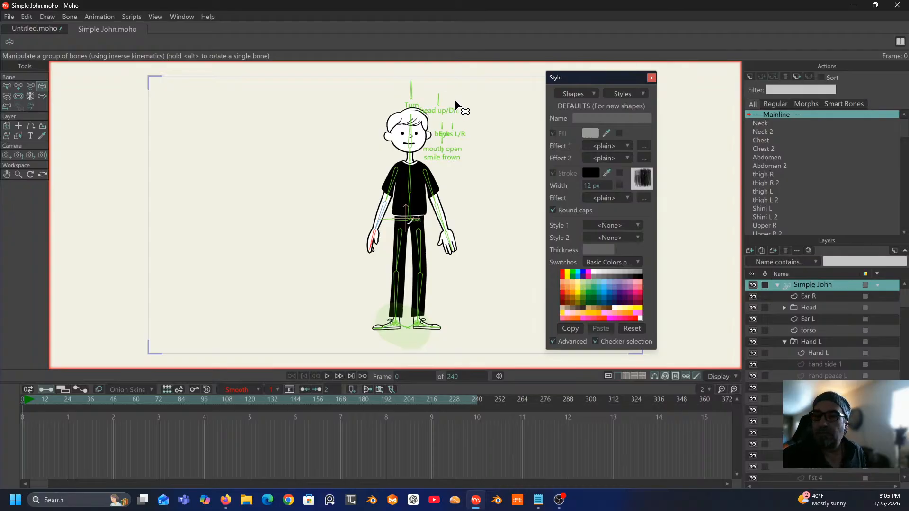
# Step: Examine the smart bone controls beside the Simple John character's head and the rig's layer hierarchy
pyautogui.scroll(4, 456, 108)
pyautogui.scroll(3, 449, 113)
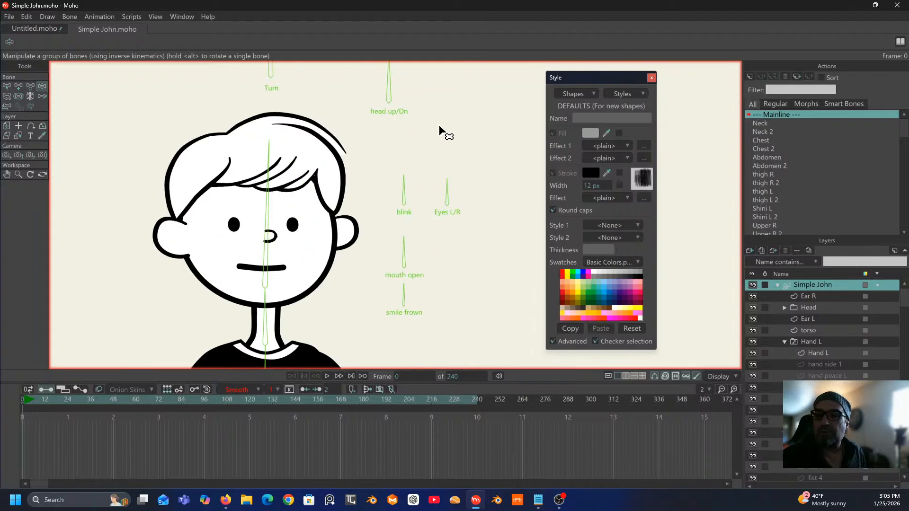
pyautogui.scroll(-3, 443, 132)
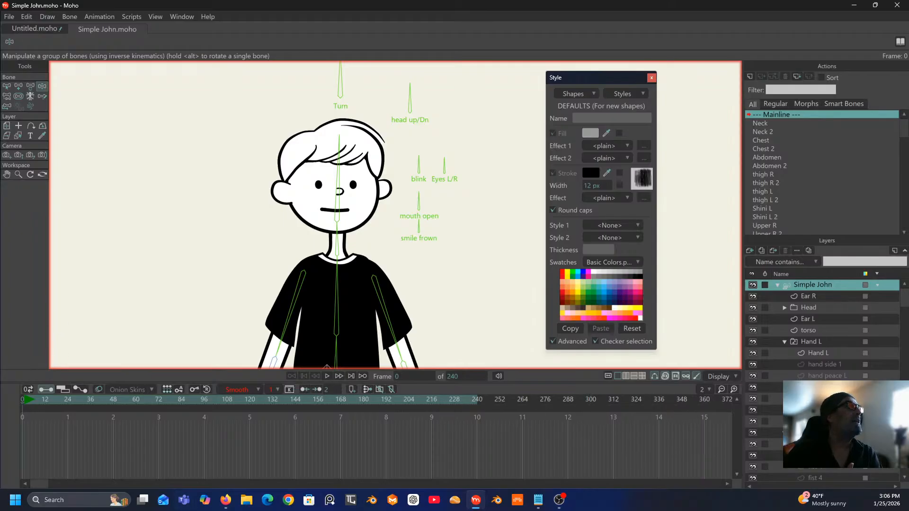
pyautogui.hotkey('alt', 'Tab')
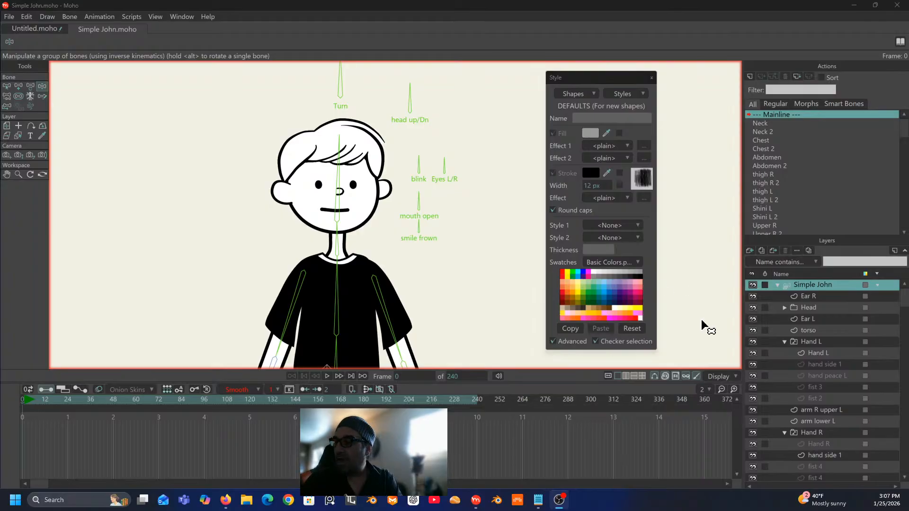
pyautogui.scroll(-5, 819, 340)
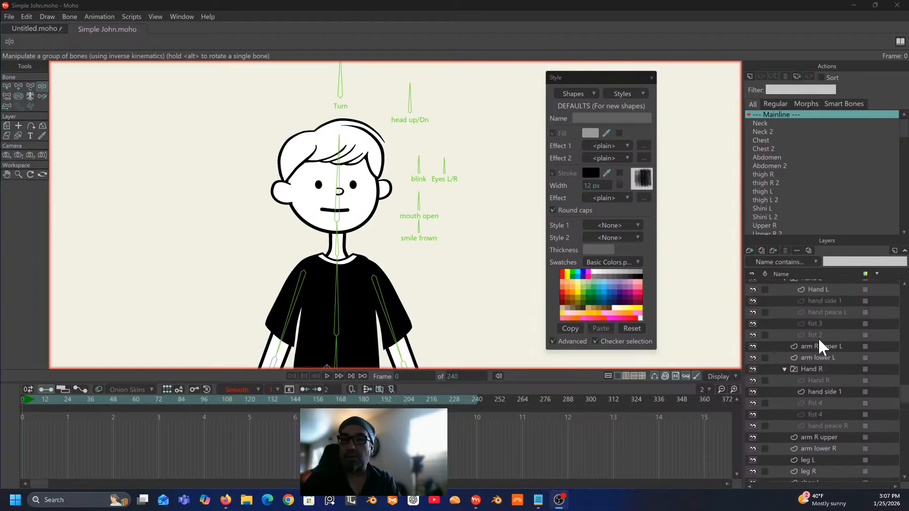
pyautogui.scroll(5, 818, 337)
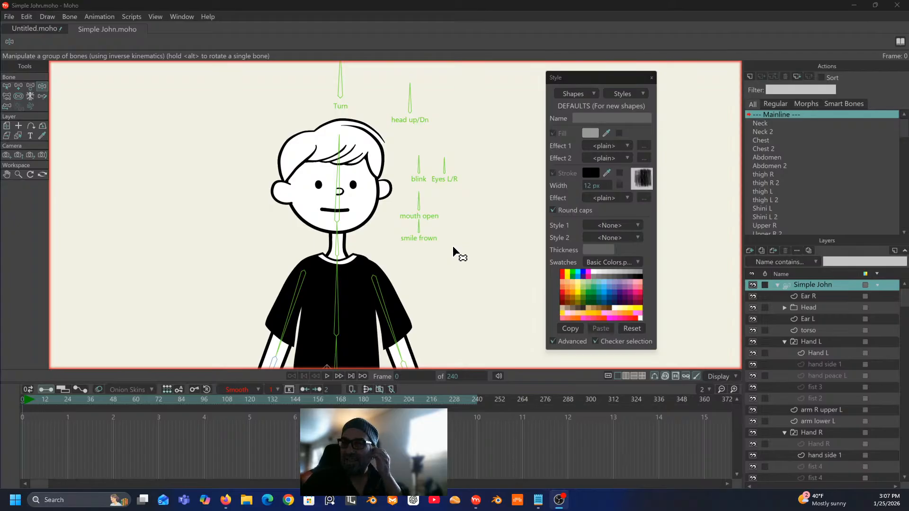
# Step: Test the rig at frame 0 by raising the character's right arm with Manipulate Bones
pyautogui.moveTo(454, 265); pyautogui.dragTo(438, 187)
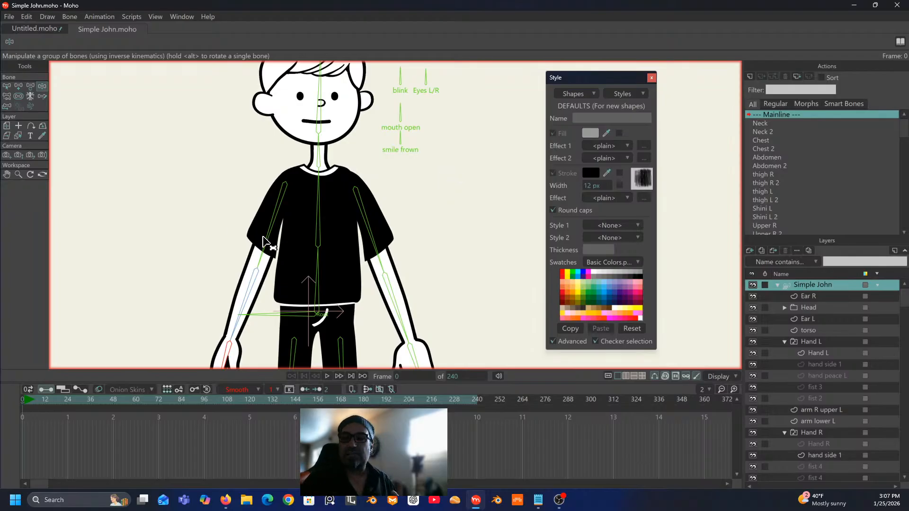
pyautogui.moveTo(301, 203); pyautogui.dragTo(282, 254)
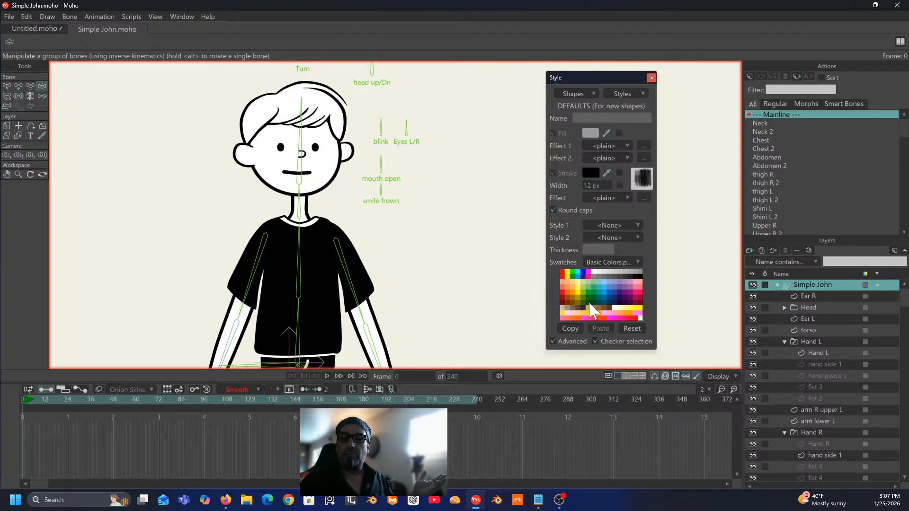
pyautogui.moveTo(416, 239); pyautogui.dragTo(405, 133)
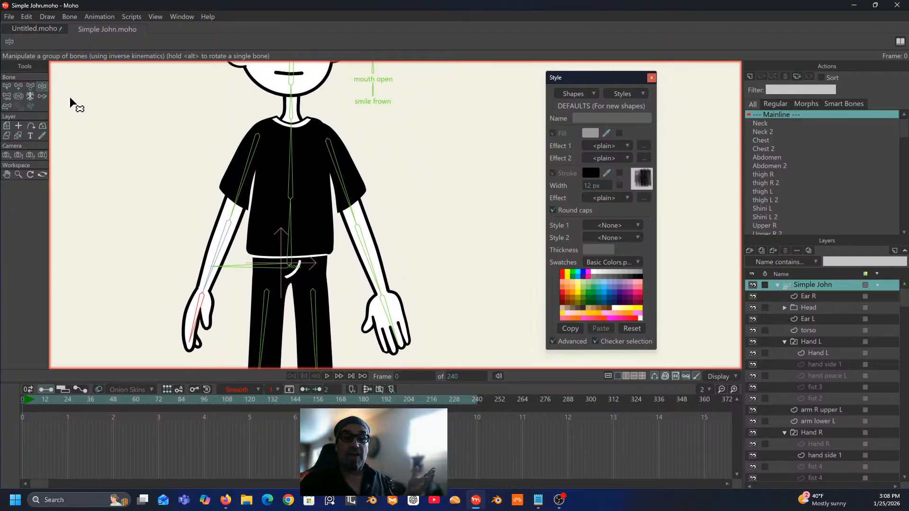
pyautogui.moveTo(212, 261); pyautogui.dragTo(179, 115)
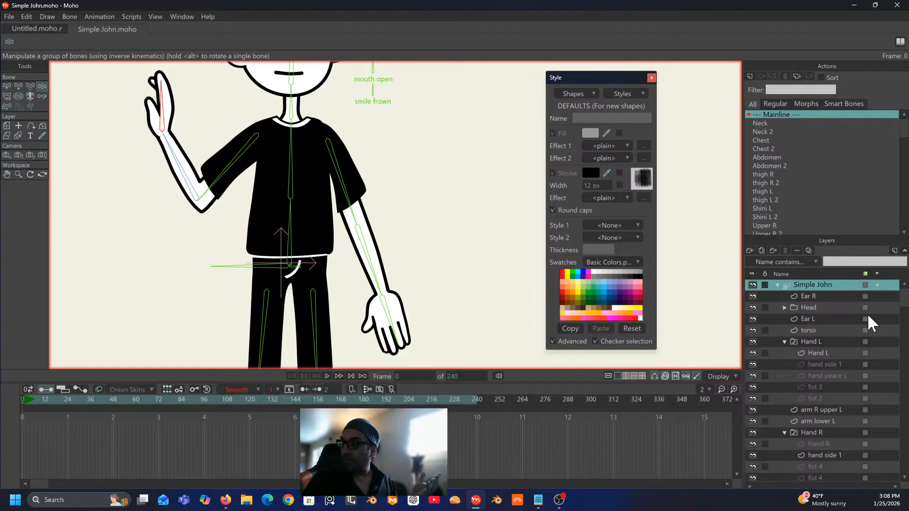
# Step: Try hand side 1 and fist 3 as the active child of the Hand L switch group
pyautogui.scroll(-1, 834, 348)
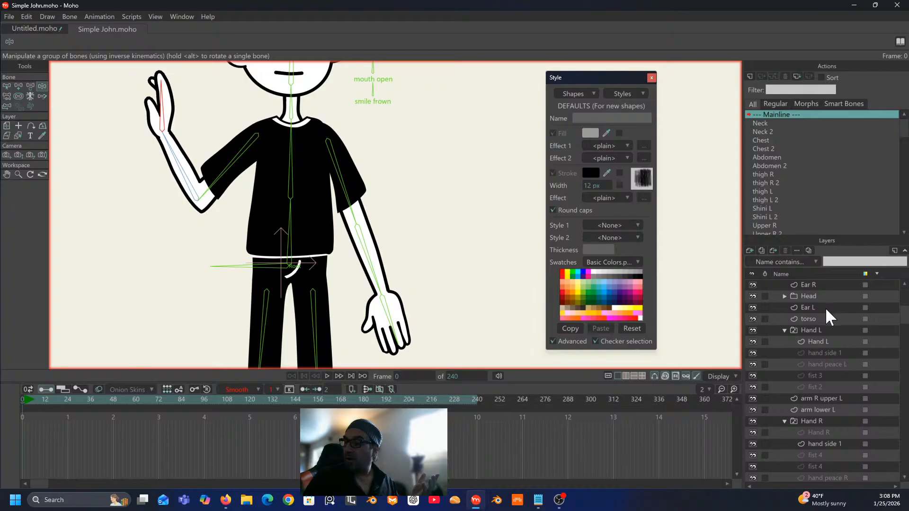
pyautogui.click(839, 331)
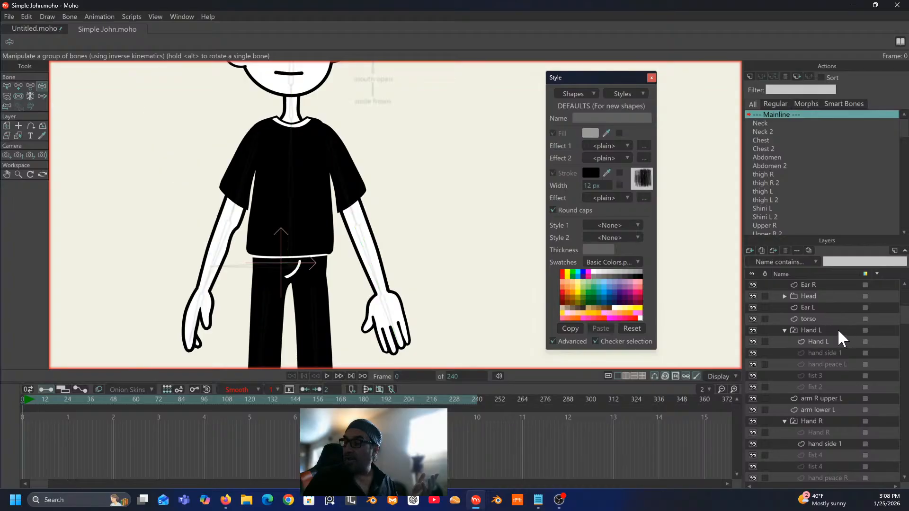
pyautogui.rightClick(838, 331)
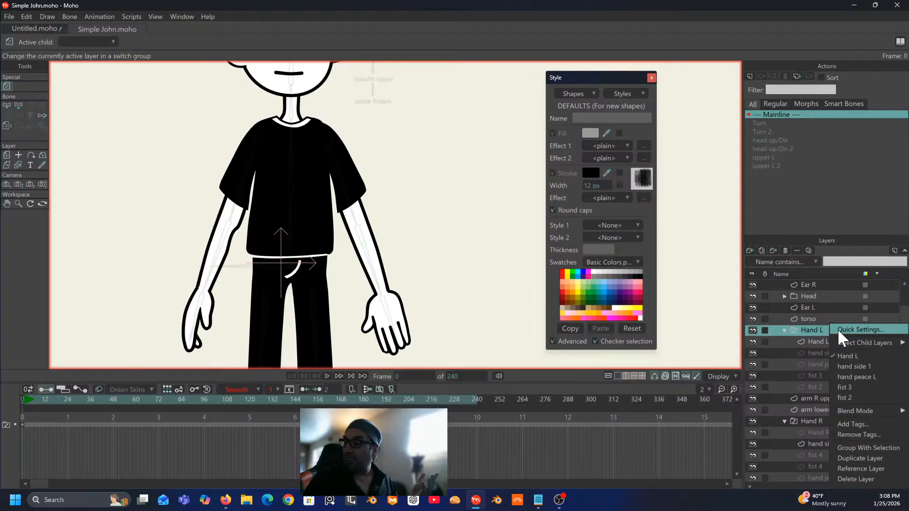
pyautogui.click(855, 365)
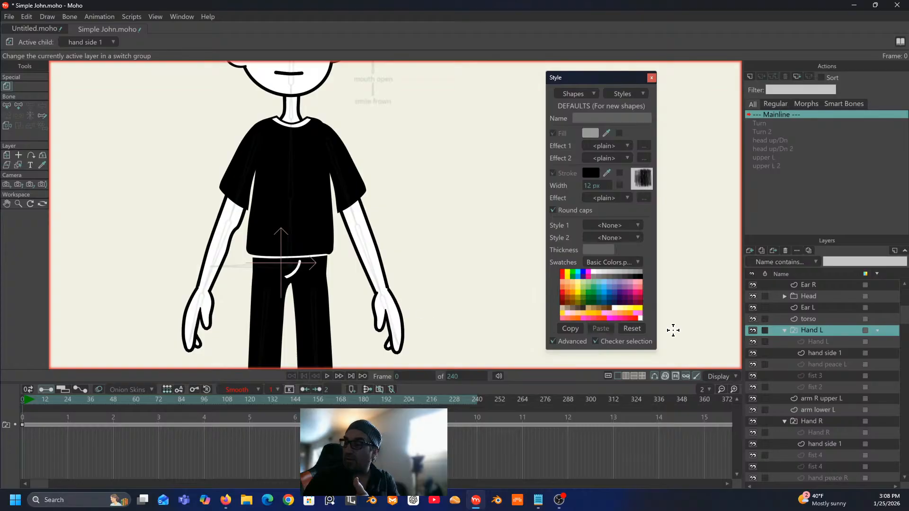
pyautogui.rightClick(835, 331)
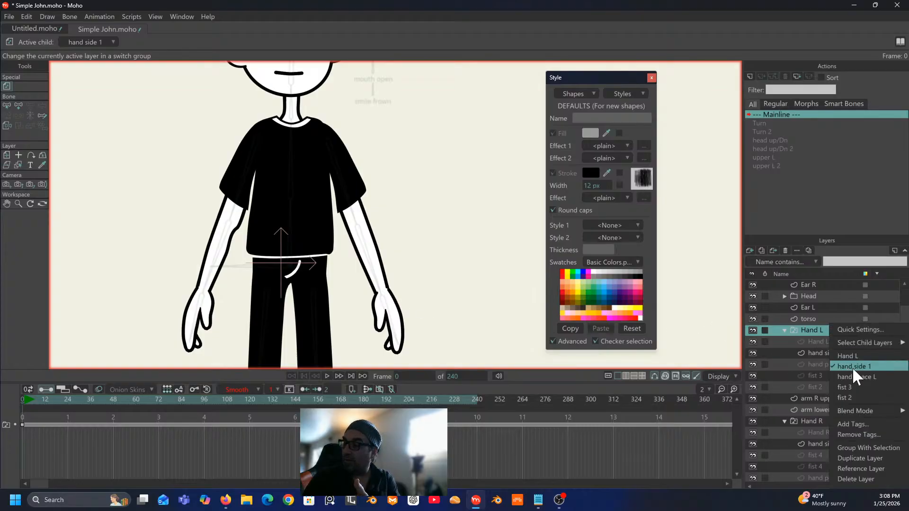
pyautogui.click(859, 387)
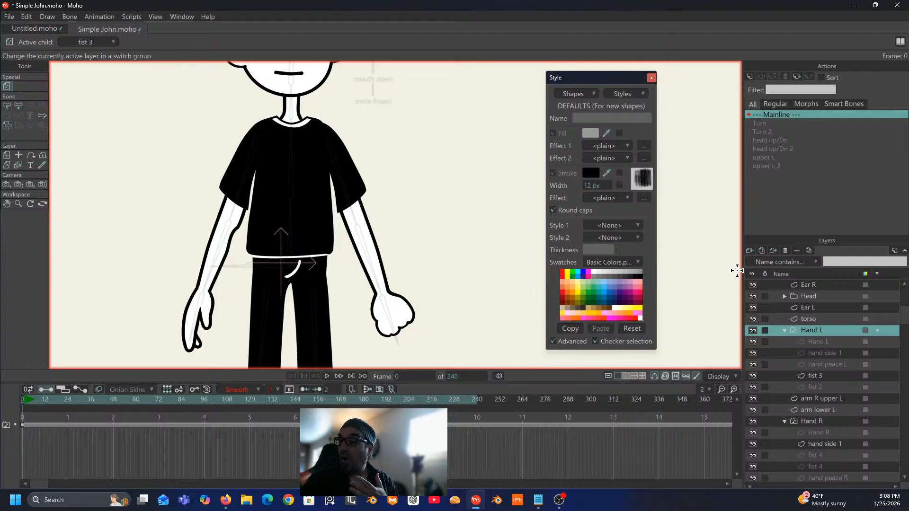
# Step: Preview the alternative hand drawings in the Hand L switch group and make fist 2 its active child
pyautogui.click(833, 342)
pyautogui.click(836, 353)
pyautogui.click(834, 365)
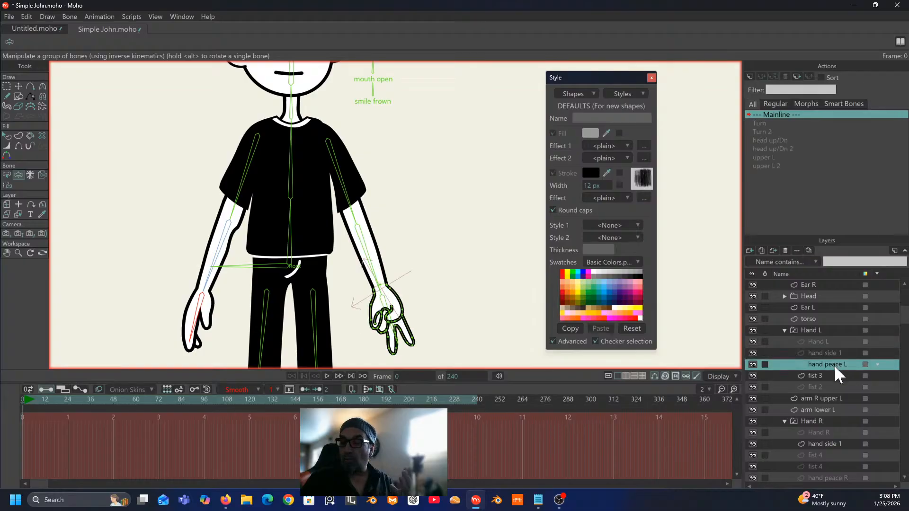
pyautogui.click(832, 330)
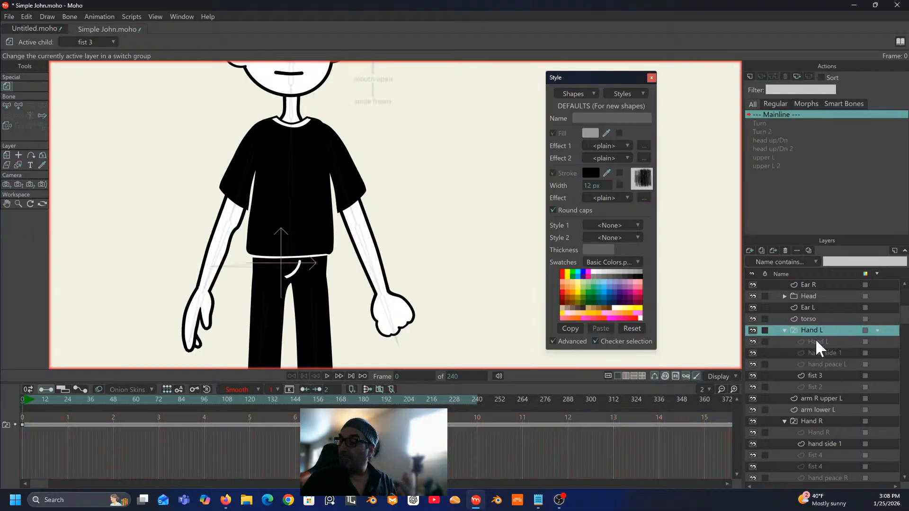
pyautogui.rightClick(827, 336)
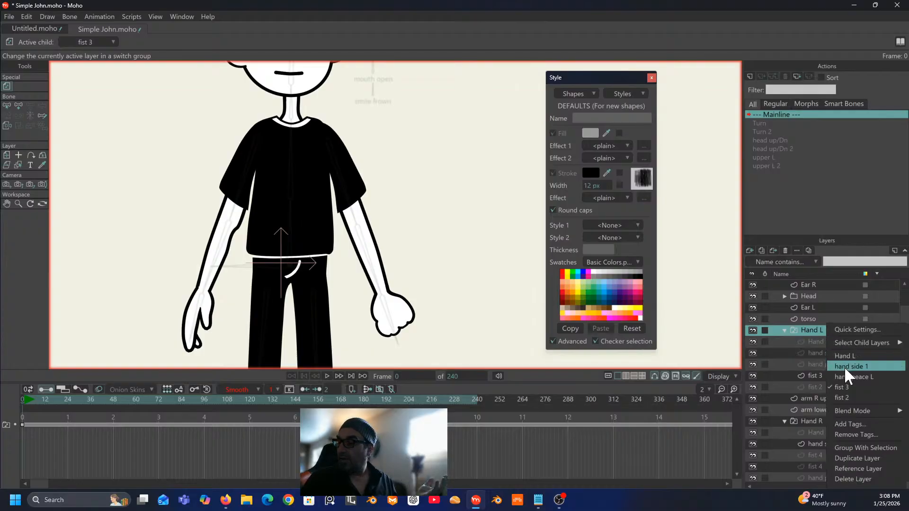
pyautogui.click(848, 397)
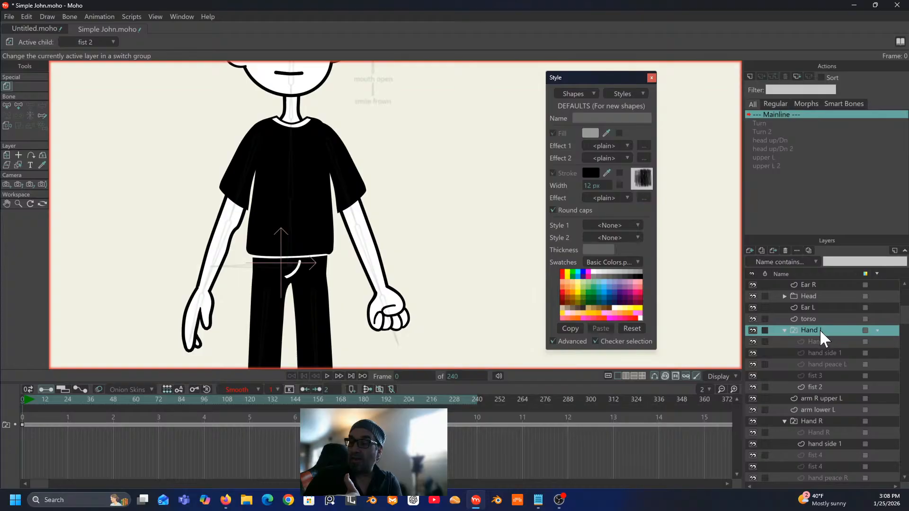
# Step: On the Simple John bone layer, test the left arm's movement at frame 0 and key the arm raised at frame 2
pyautogui.scroll(1, 824, 336)
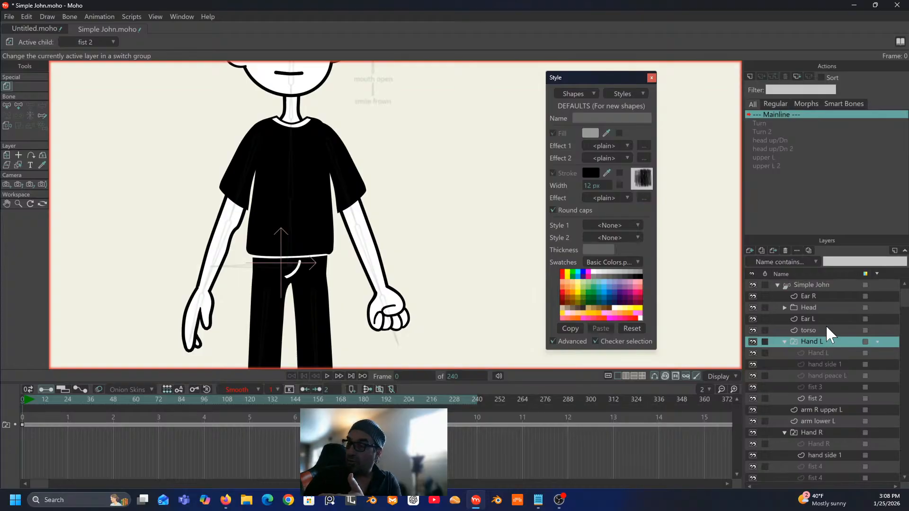
pyautogui.click(810, 284)
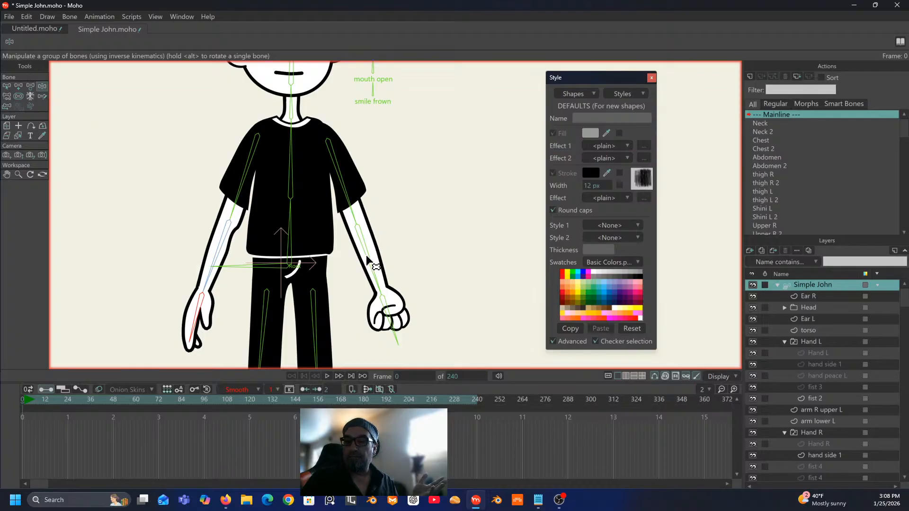
pyautogui.moveTo(371, 260); pyautogui.dragTo(445, 87)
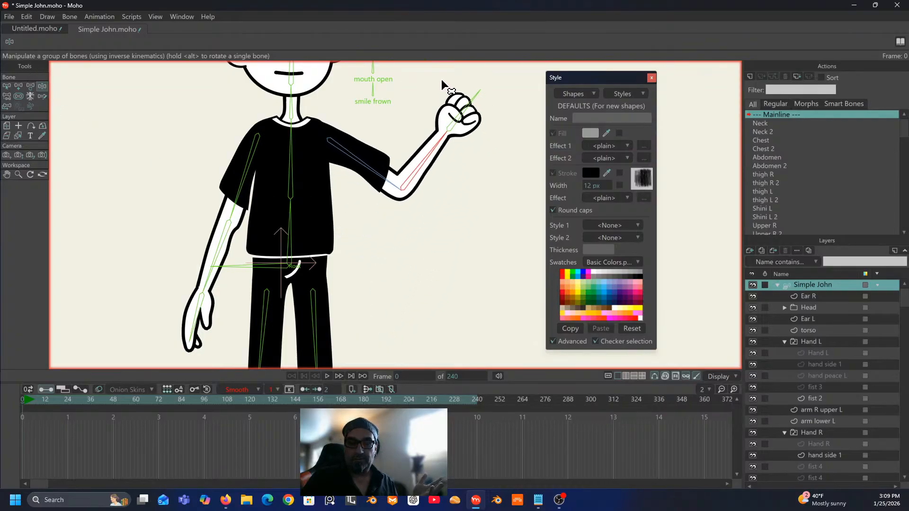
pyautogui.click(26, 399)
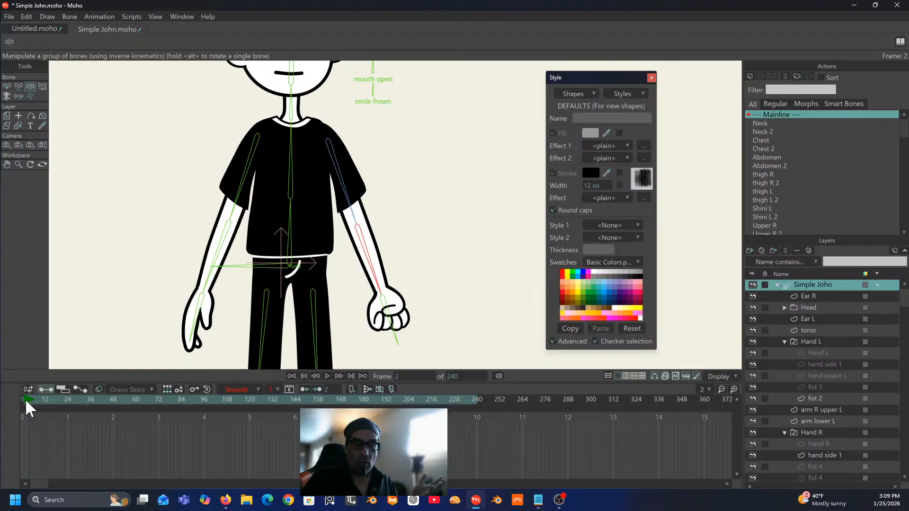
pyautogui.moveTo(369, 273); pyautogui.dragTo(432, 92)
# Step: Key the left arm with its elbow lowered toward the body at frame 25 and raised outward again at frame 50
pyautogui.moveTo(30, 398); pyautogui.dragTo(69, 403)
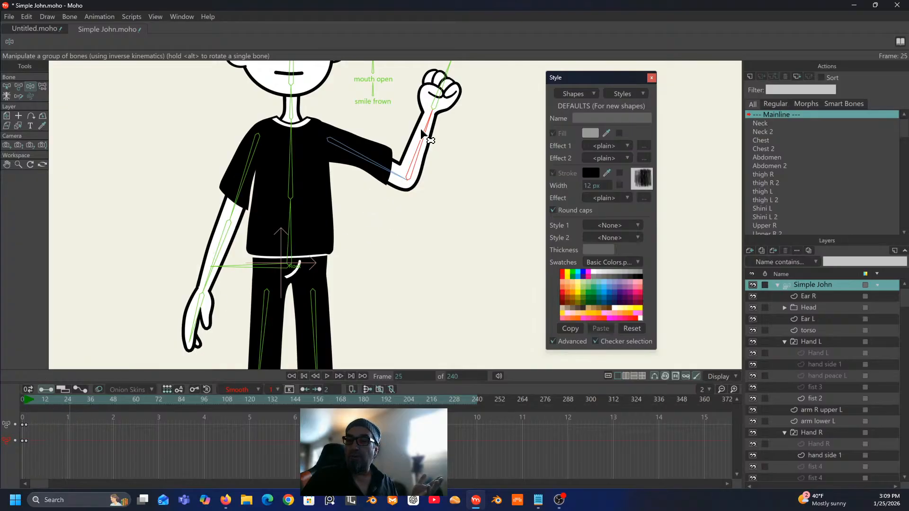
pyautogui.moveTo(423, 135); pyautogui.dragTo(377, 175)
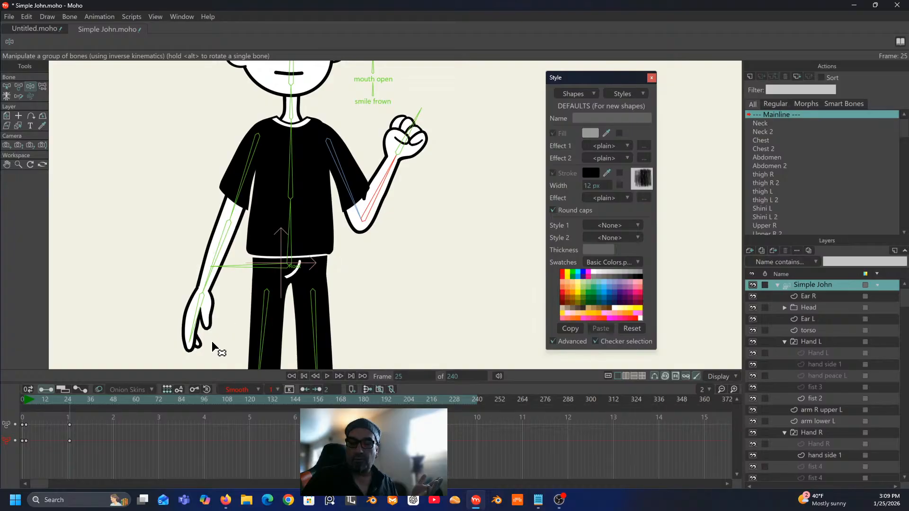
pyautogui.click(98, 399)
pyautogui.click(117, 399)
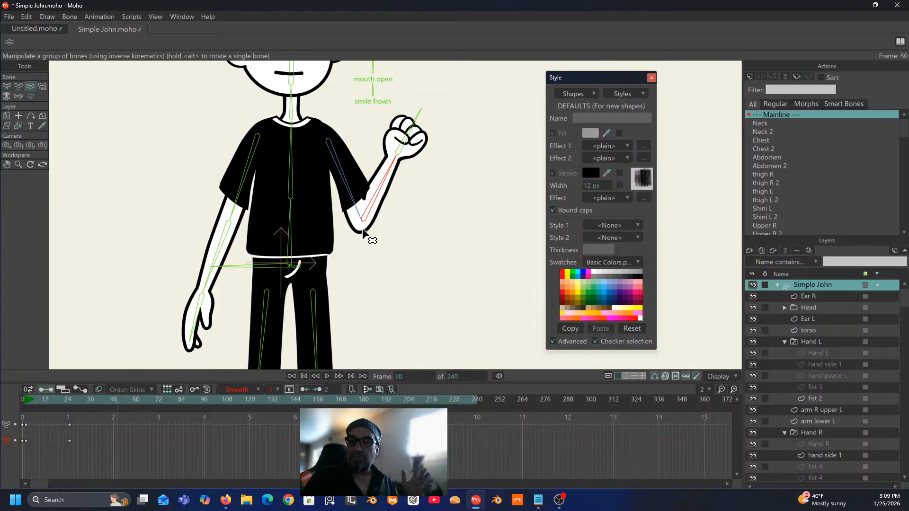
pyautogui.moveTo(383, 209); pyautogui.dragTo(413, 153)
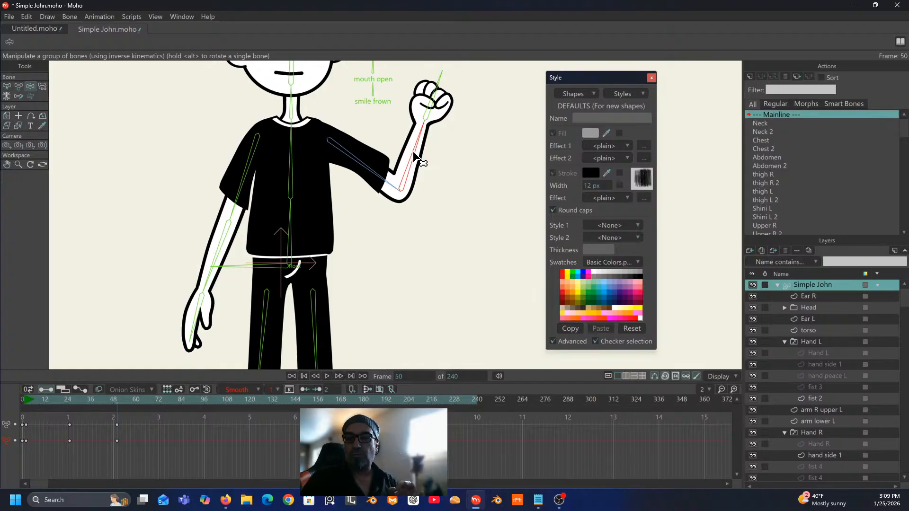
pyautogui.scroll(-2, 362, 260)
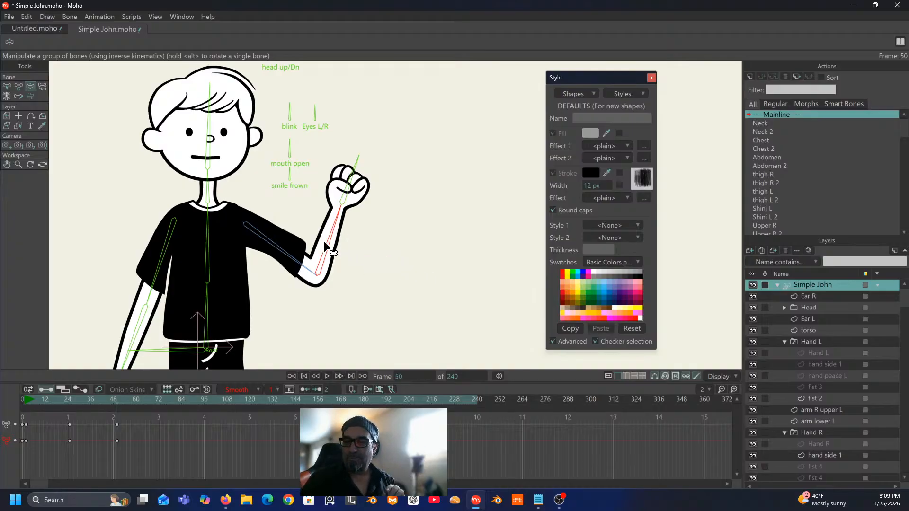
# Step: At frame 34, try hand side 1 in the Hand L switch group, key the open Hand L drawing as active child, and review the animation
pyautogui.click(87, 399)
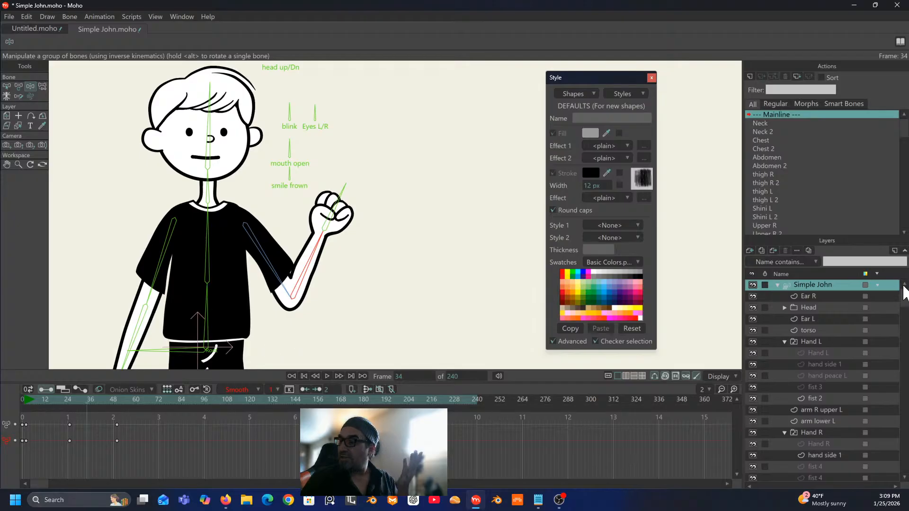
pyautogui.click(831, 339)
pyautogui.rightClick(831, 339)
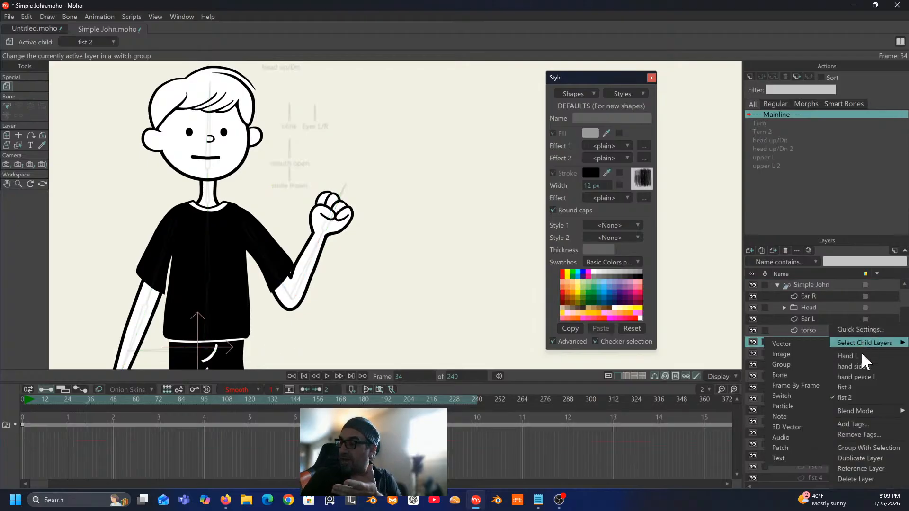
pyautogui.click(860, 368)
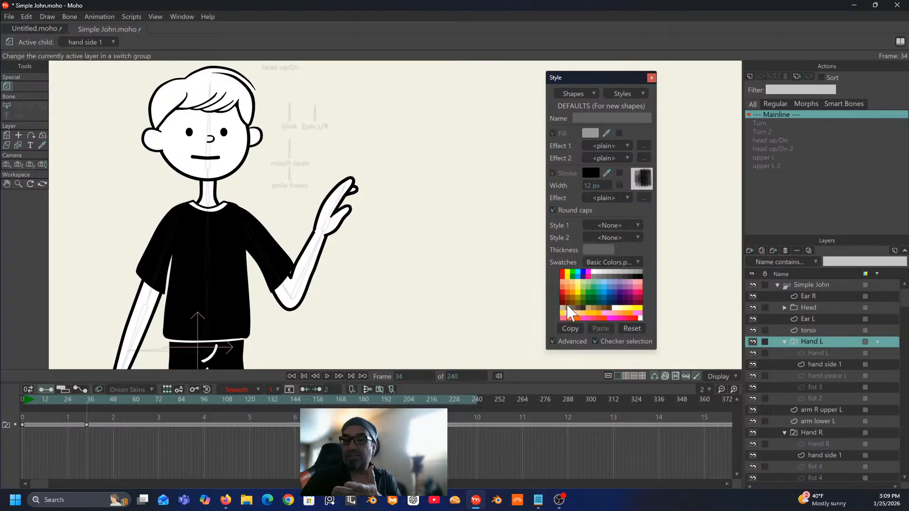
pyautogui.rightClick(836, 341)
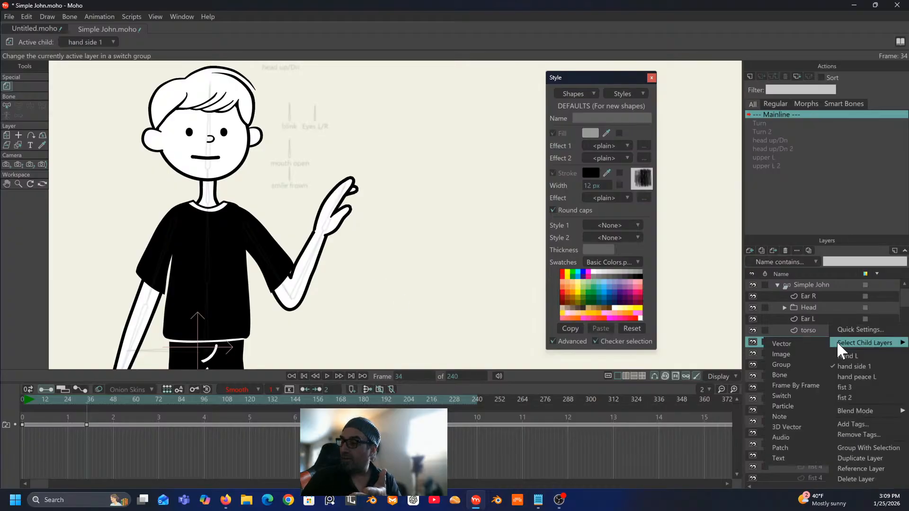
pyautogui.click(845, 357)
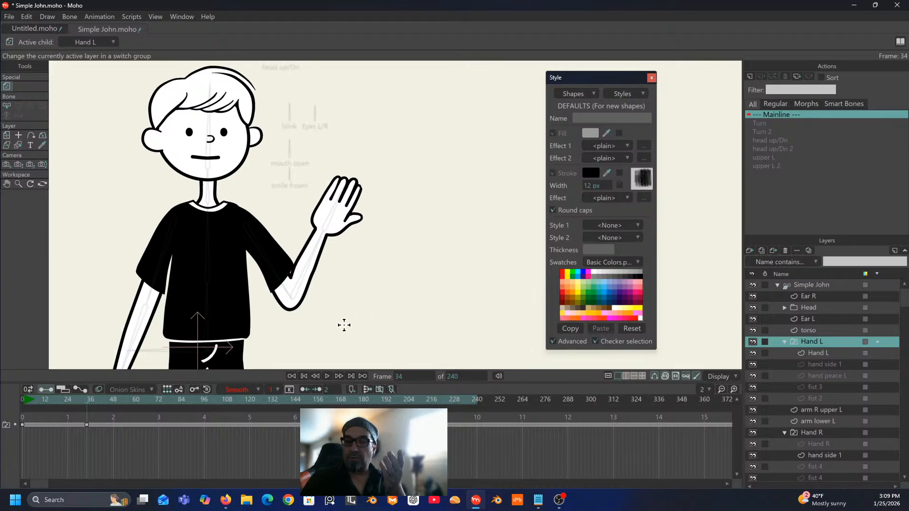
pyautogui.moveTo(33, 400); pyautogui.dragTo(140, 373)
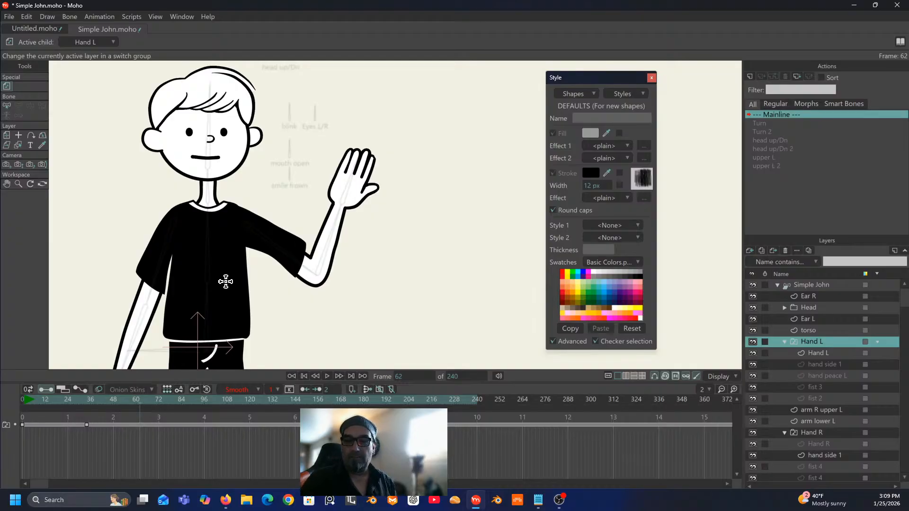
pyautogui.moveTo(233, 264); pyautogui.dragTo(306, 263)
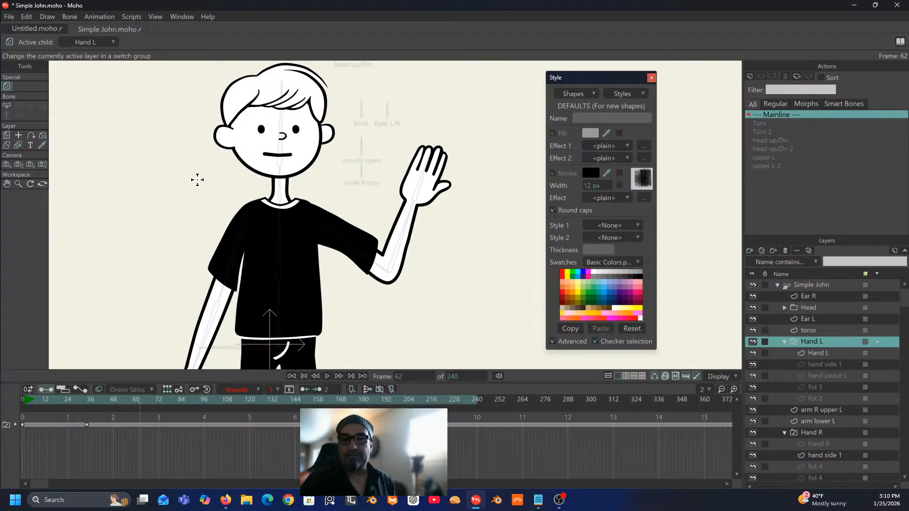
# Step: Create a new document and draw a narrow vertical filled rectangle as the figure's first leg, ending at the canvas's lower edge
pyautogui.click(9, 17)
pyautogui.click(22, 24)
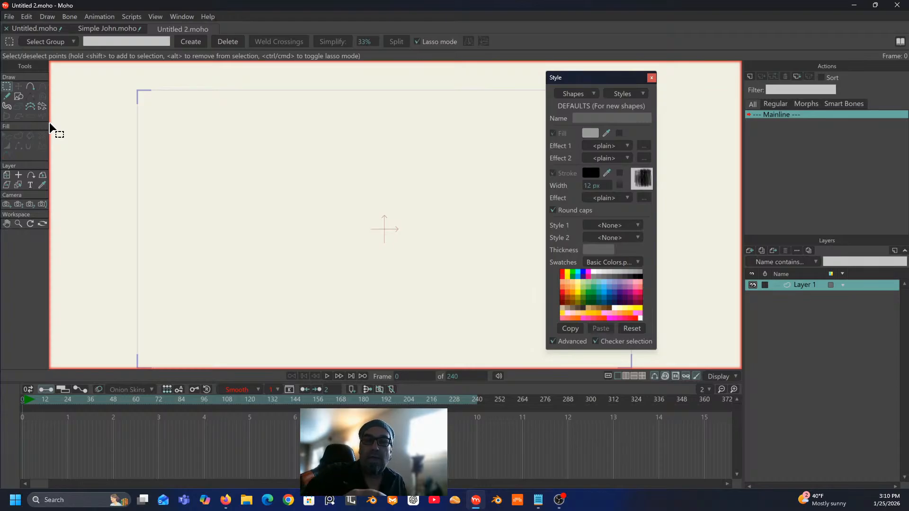
pyautogui.click(19, 96)
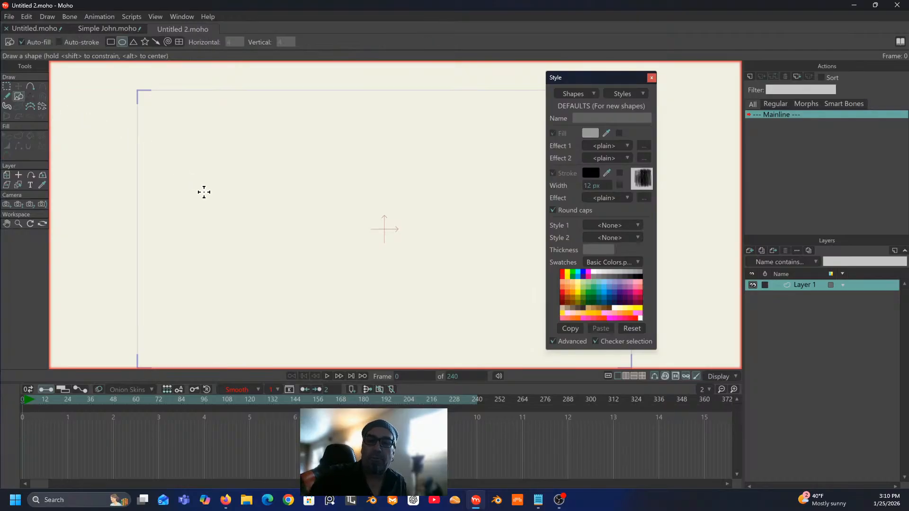
pyautogui.click(111, 42)
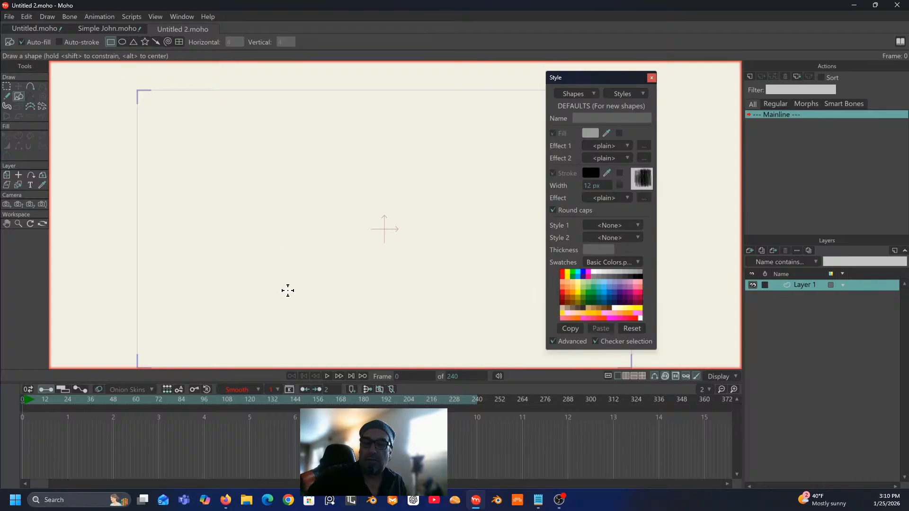
pyautogui.moveTo(290, 289)
pyautogui.mouseDown()
pyautogui.moveTo(316, 347)
pyautogui.moveTo(301, 366)
pyautogui.mouseUp()
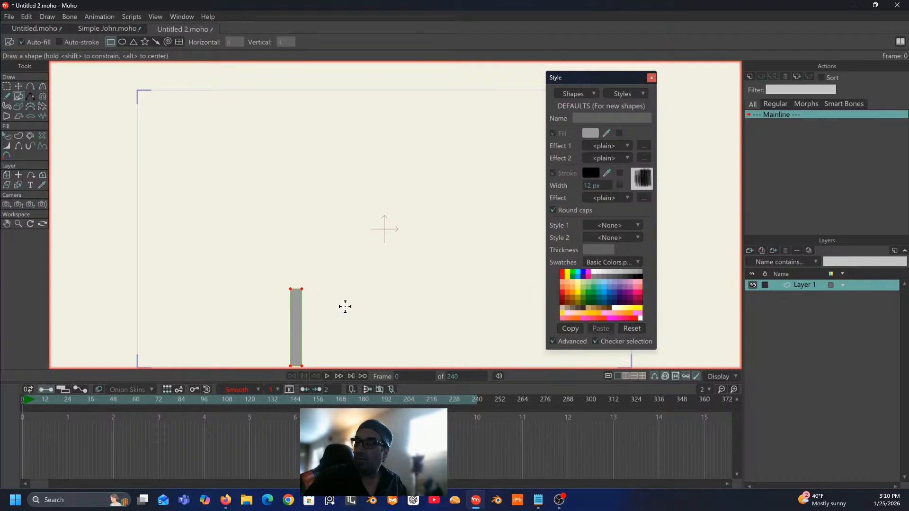
# Step: On two new vector layers, draw a matching second leg beside the first and a wide torso rectangle resting on both legs
pyautogui.click(749, 251)
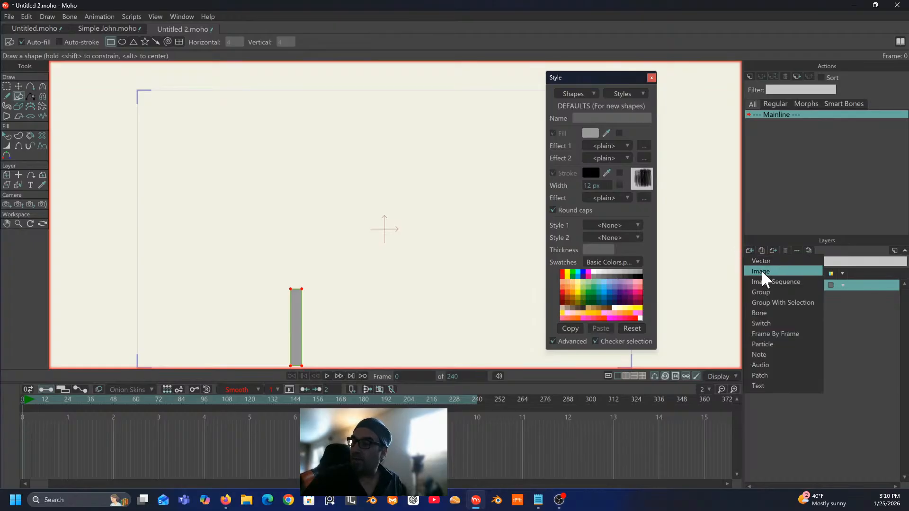
pyautogui.click(759, 260)
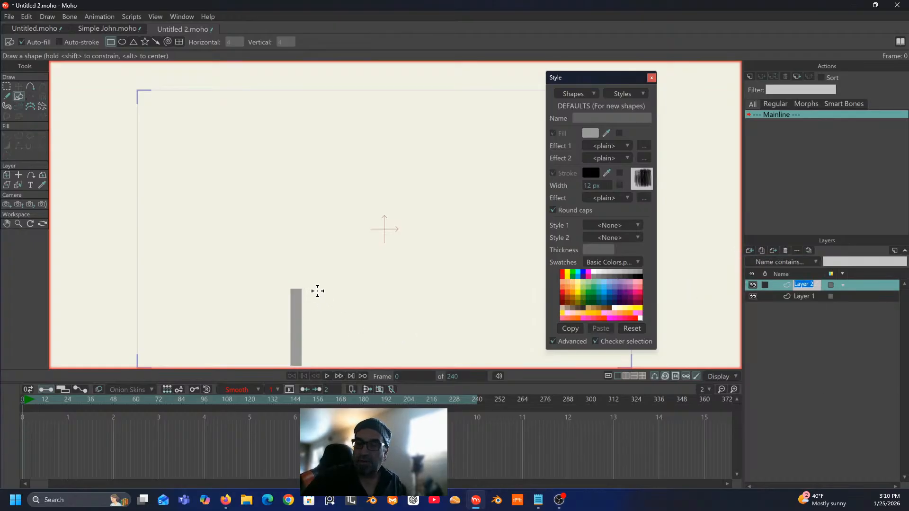
pyautogui.moveTo(319, 291); pyautogui.dragTo(327, 365)
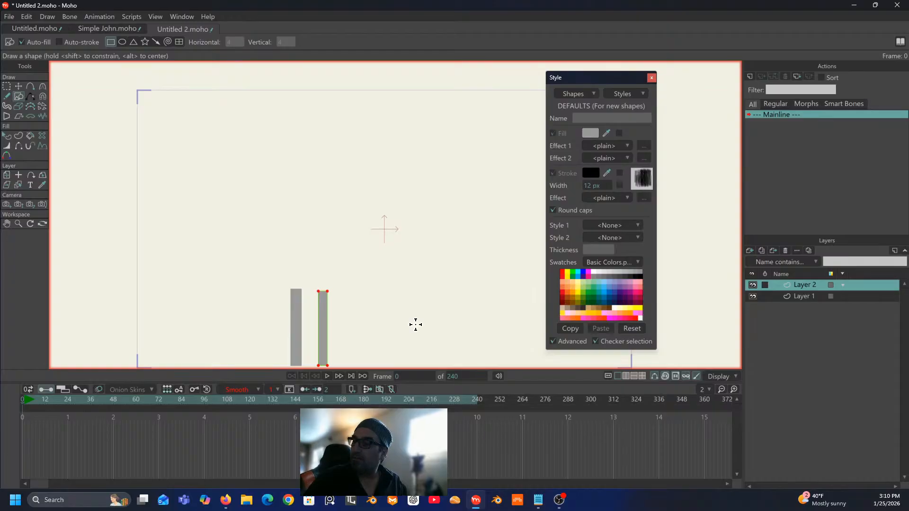
pyautogui.click(749, 250)
pyautogui.click(760, 262)
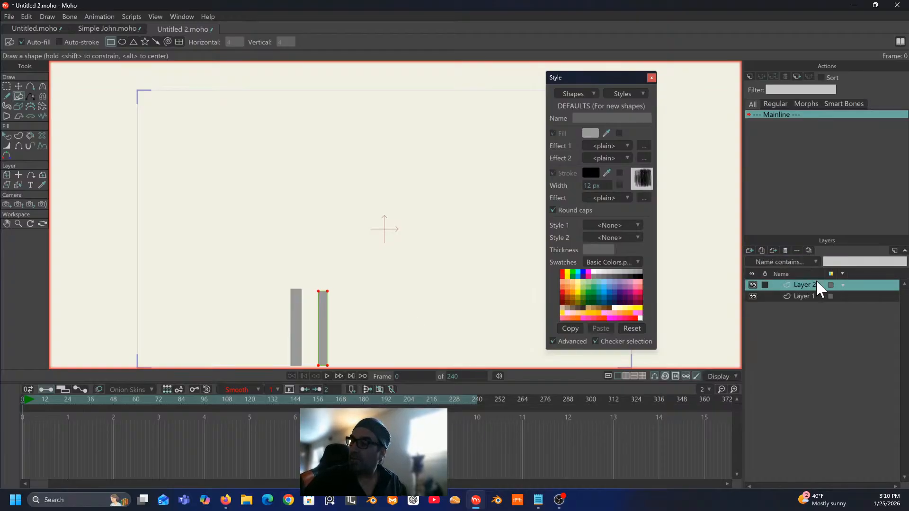
pyautogui.moveTo(288, 292); pyautogui.dragTo(329, 210)
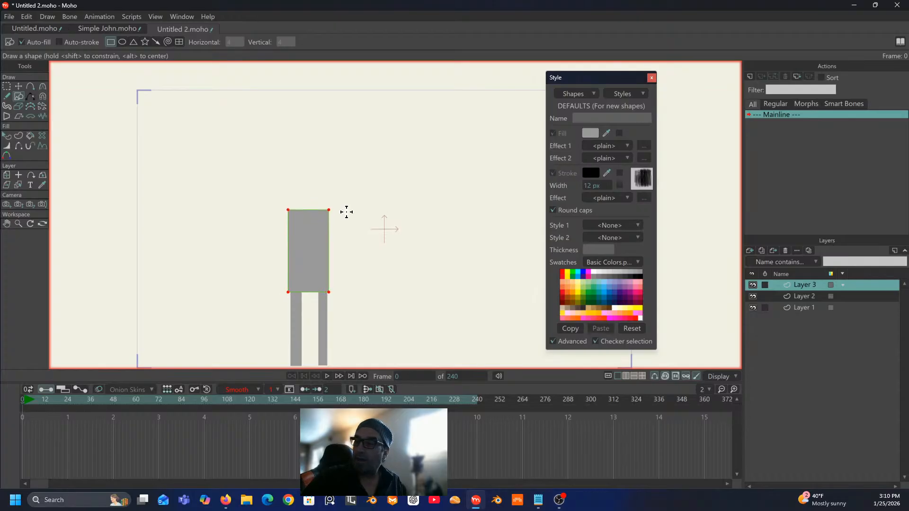
# Step: On two new vector layers, draw thin horizontal rectangles as arms extending outward from each of the torso's upper corners
pyautogui.click(749, 251)
pyautogui.click(756, 261)
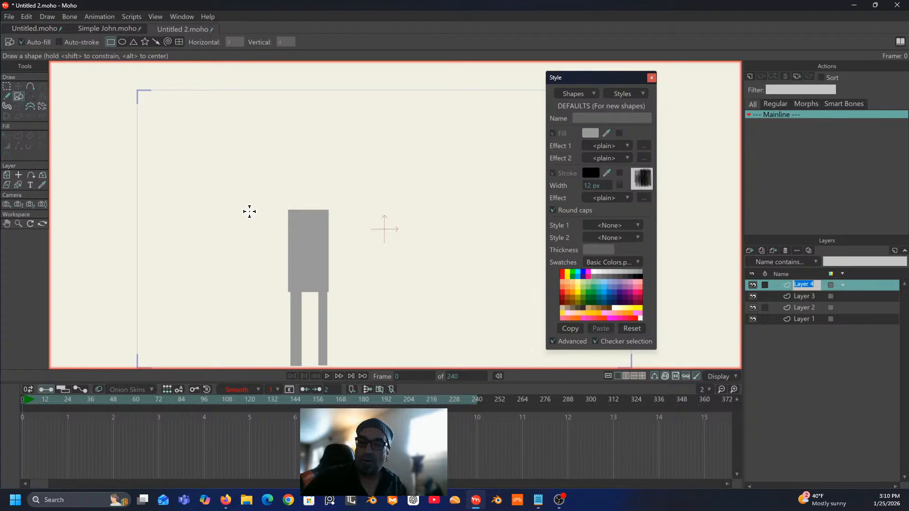
pyautogui.moveTo(243, 210); pyautogui.dragTo(295, 219)
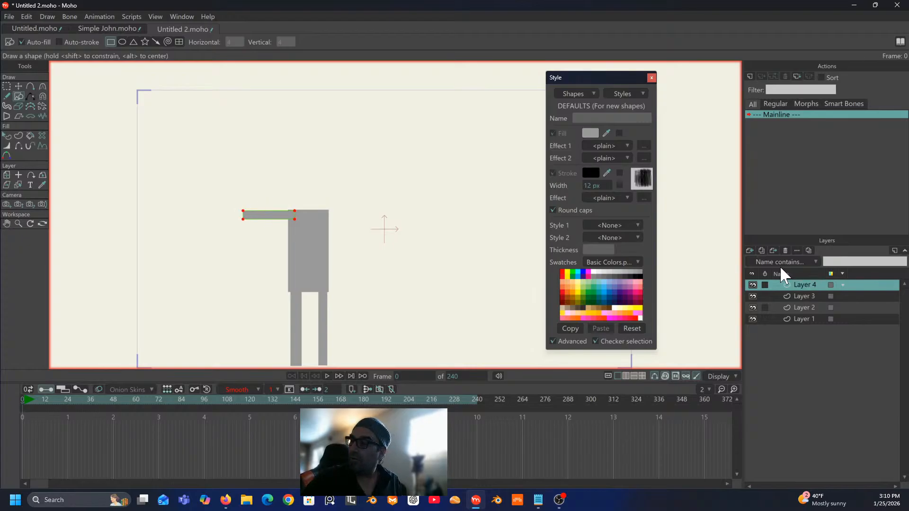
pyautogui.click(751, 248)
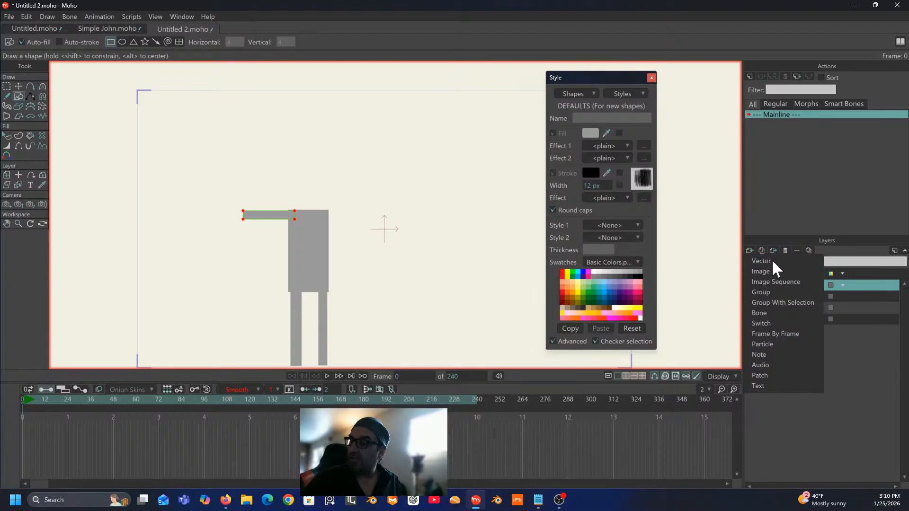
pyautogui.click(771, 260)
pyautogui.moveTo(327, 211); pyautogui.dragTo(370, 217)
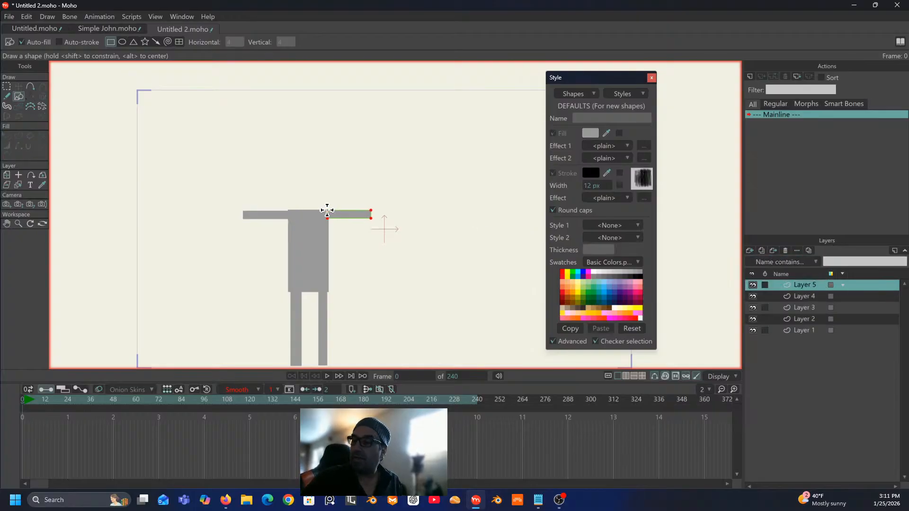
# Step: On two new vector layers, draw a short neck rectangle above the torso and a tall oval head on the neck
pyautogui.click(749, 250)
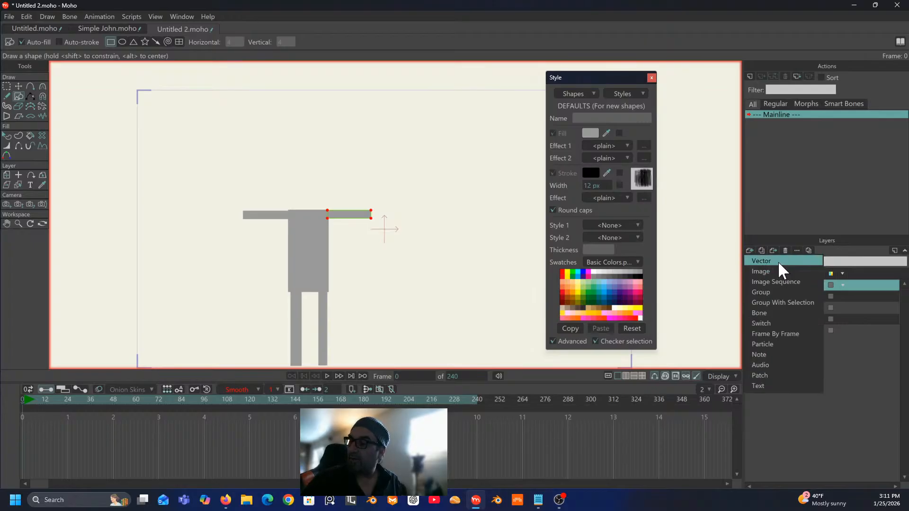
pyautogui.click(777, 261)
pyautogui.moveTo(304, 213); pyautogui.dragTo(312, 193)
pyautogui.click(749, 250)
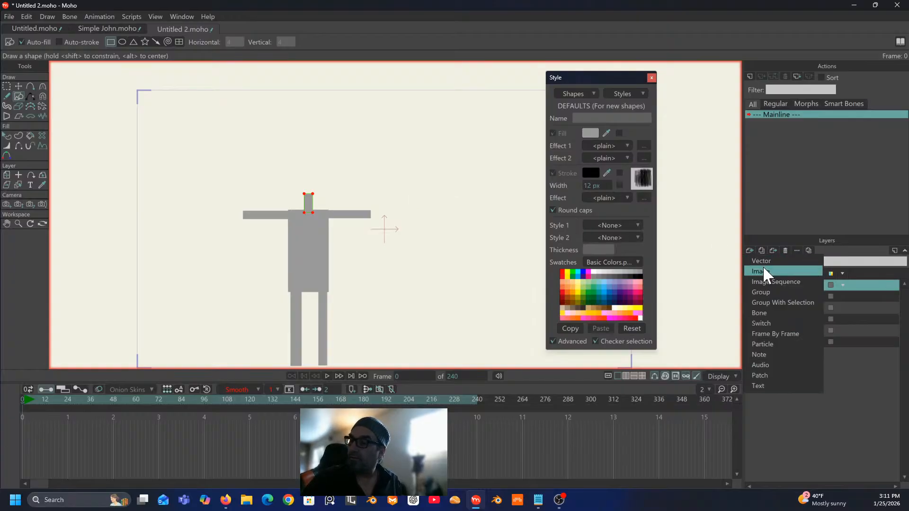
pyautogui.click(762, 262)
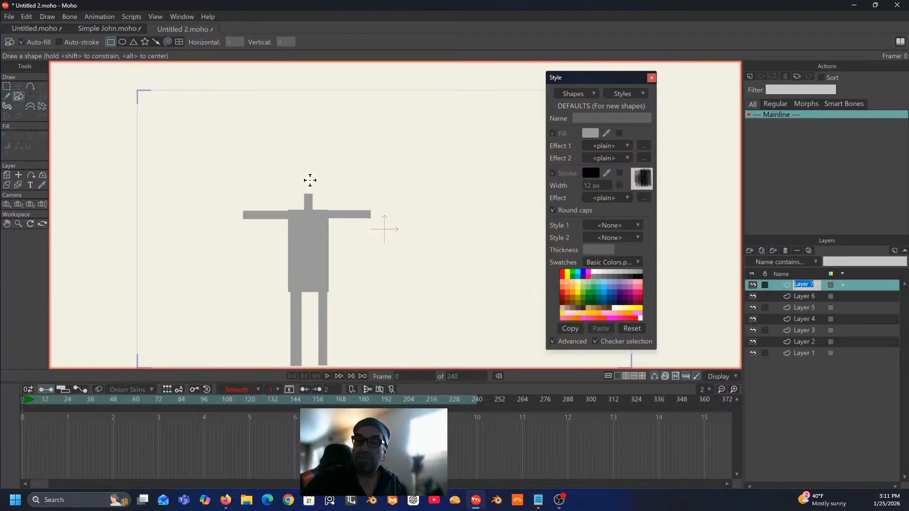
pyautogui.click(122, 42)
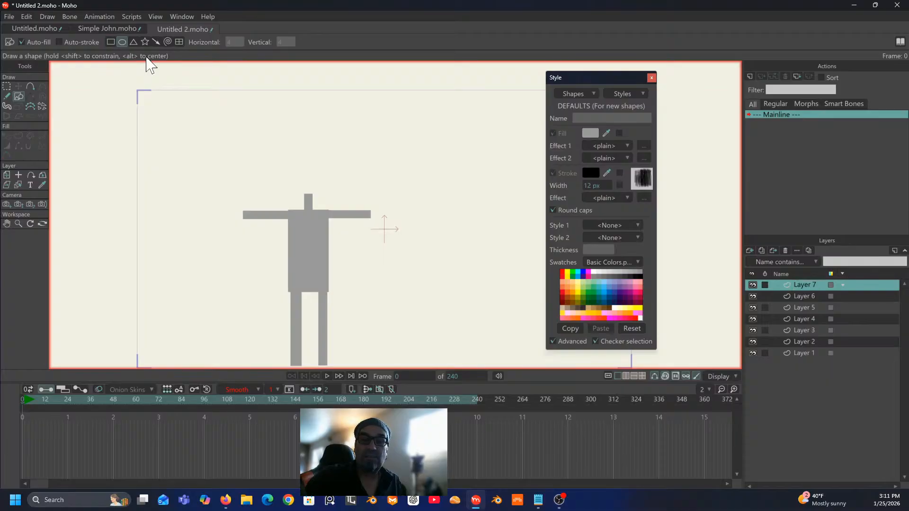
pyautogui.moveTo(292, 157); pyautogui.dragTo(318, 197)
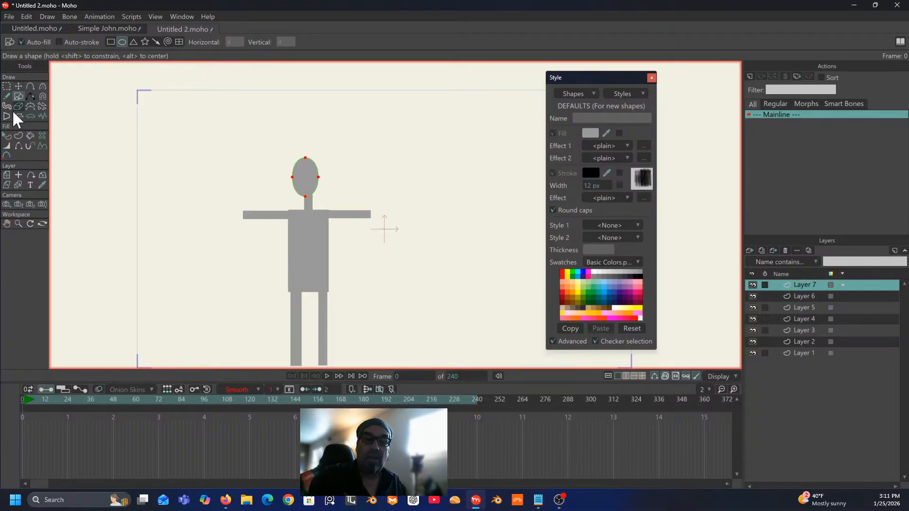
# Step: Shift the head layer horizontally to about X 0.02 so it is centered over the neck, undoing a stray layer transform
pyautogui.click(9, 173)
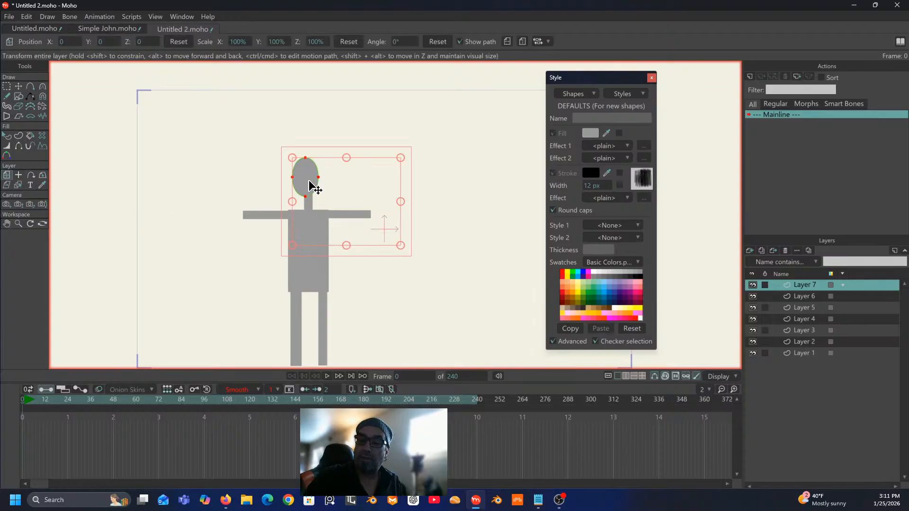
pyautogui.moveTo(307, 183); pyautogui.dragTo(310, 183)
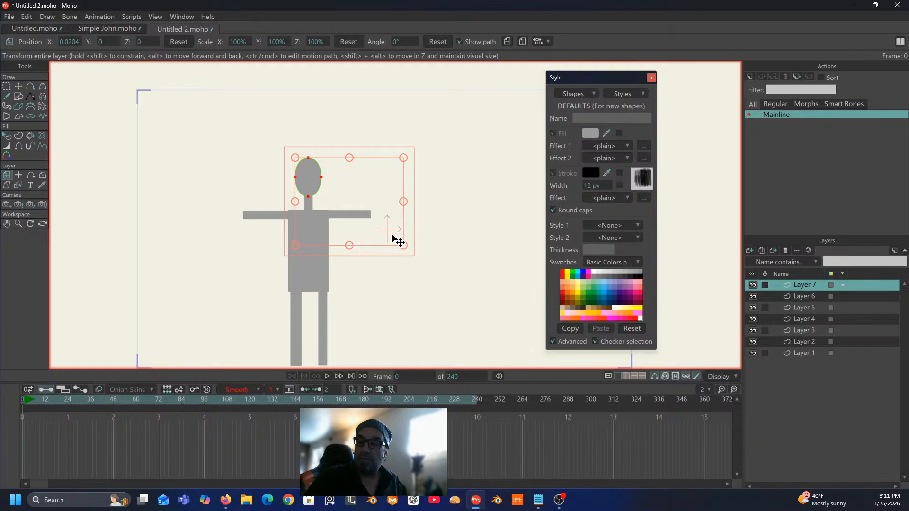
pyautogui.moveTo(406, 224); pyautogui.dragTo(407, 228)
pyautogui.hotkey('ctrl', 'z')
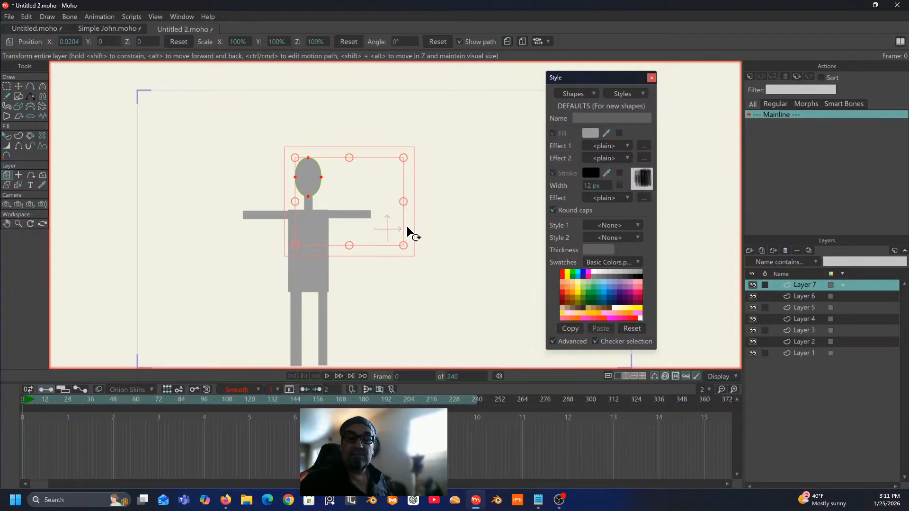
# Step: Set the head layer's origin at its base, about X -0.57, Y 0.26, and the neck layer's near its base, about X -0.55, Y 0.14
pyautogui.click(19, 175)
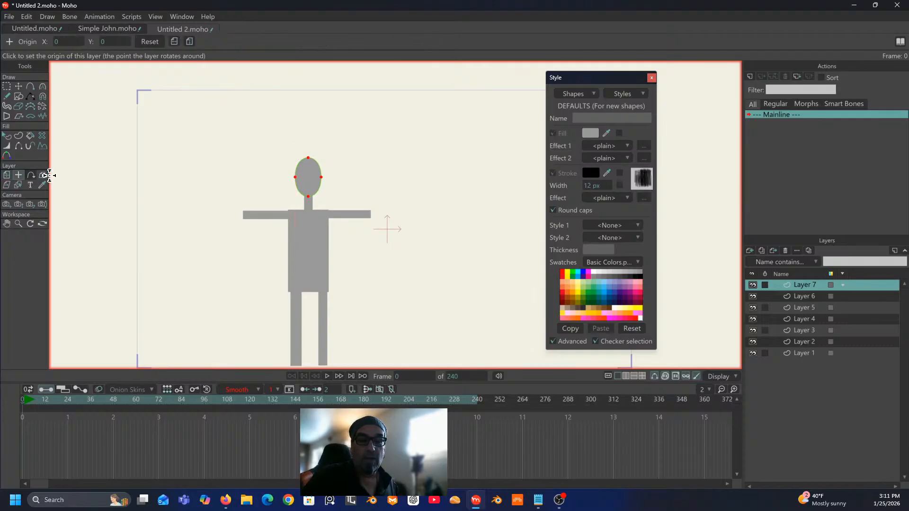
pyautogui.click(308, 193)
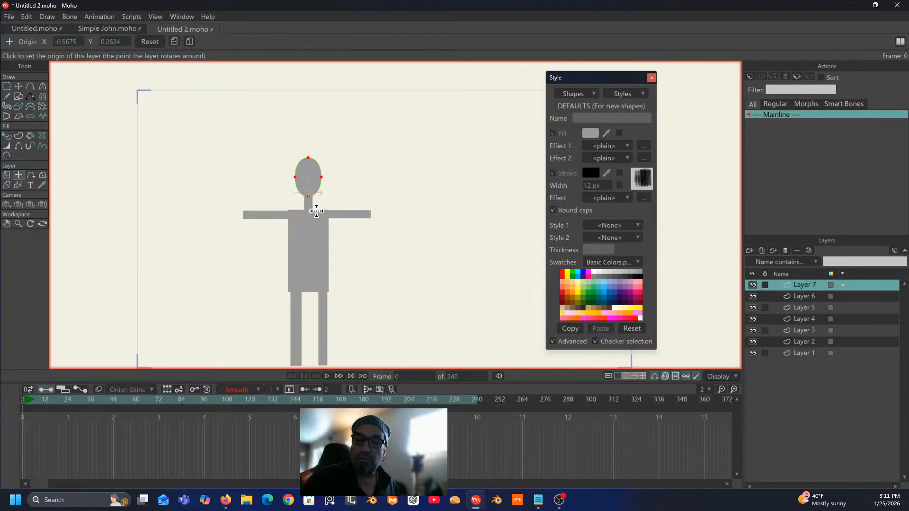
pyautogui.click(803, 296)
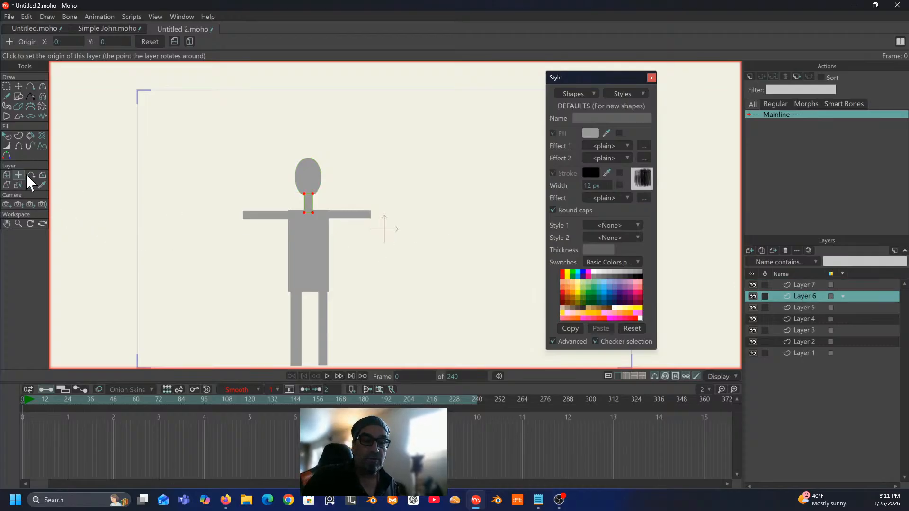
pyautogui.click(311, 207)
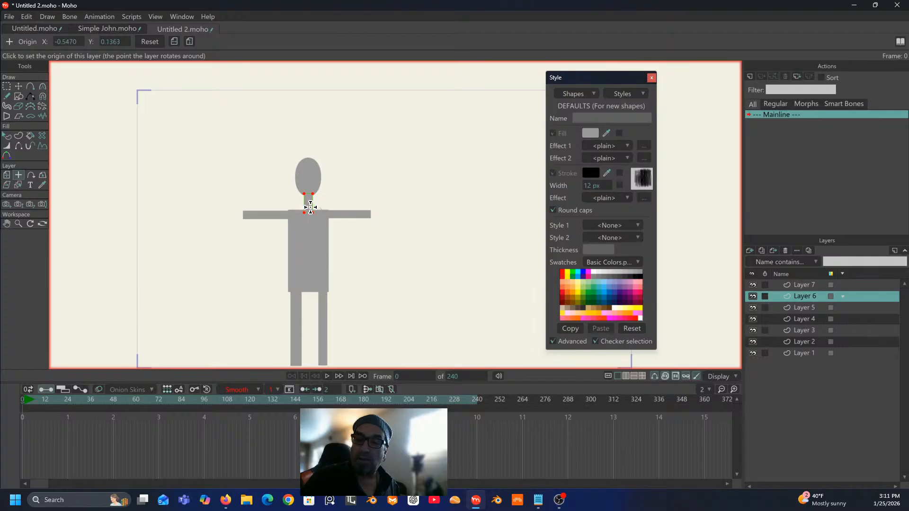
# Step: Set the origins of both arm layers, Layer 5 and Layer 4, at their shoulder joints on the torso's upper corners
pyautogui.click(801, 307)
pyautogui.click(330, 212)
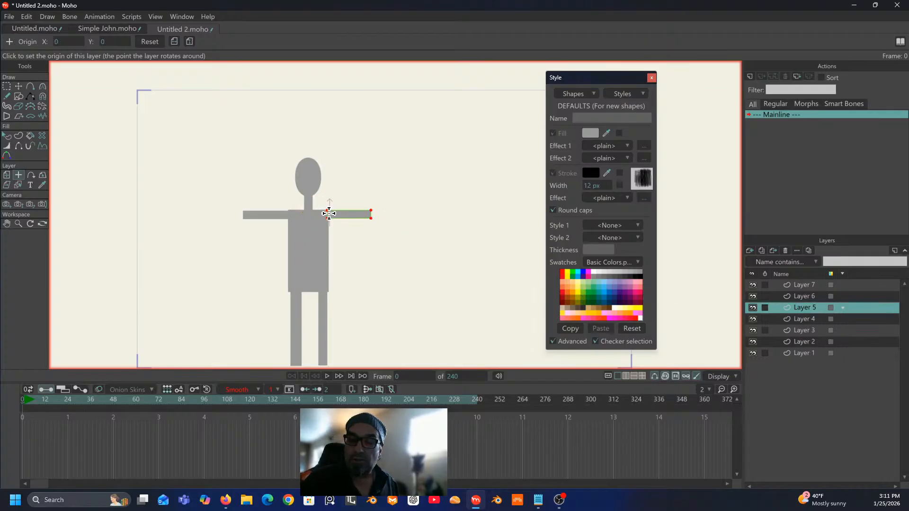
pyautogui.click(805, 318)
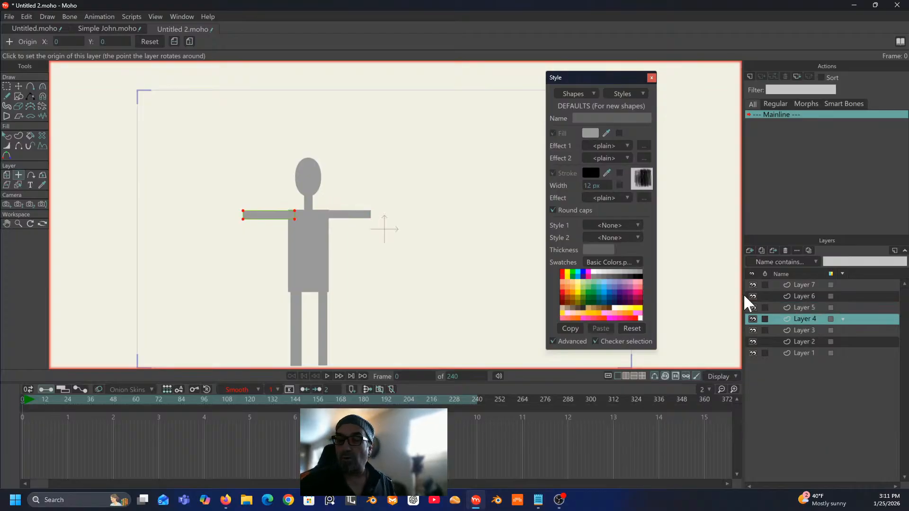
pyautogui.click(290, 213)
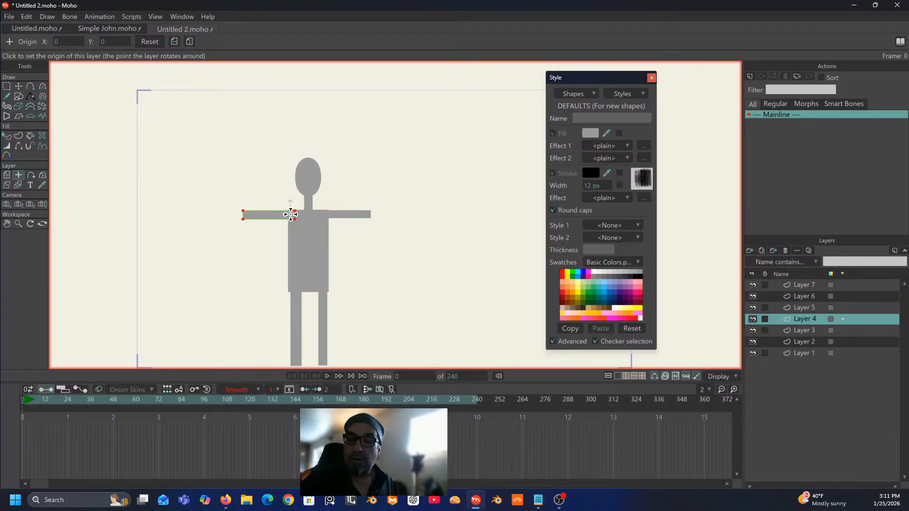
# Step: Set the torso layer's origin at its base, and both leg layers' at their hips, with Layer 1's about X -0.64, Y -0.45
pyautogui.click(803, 330)
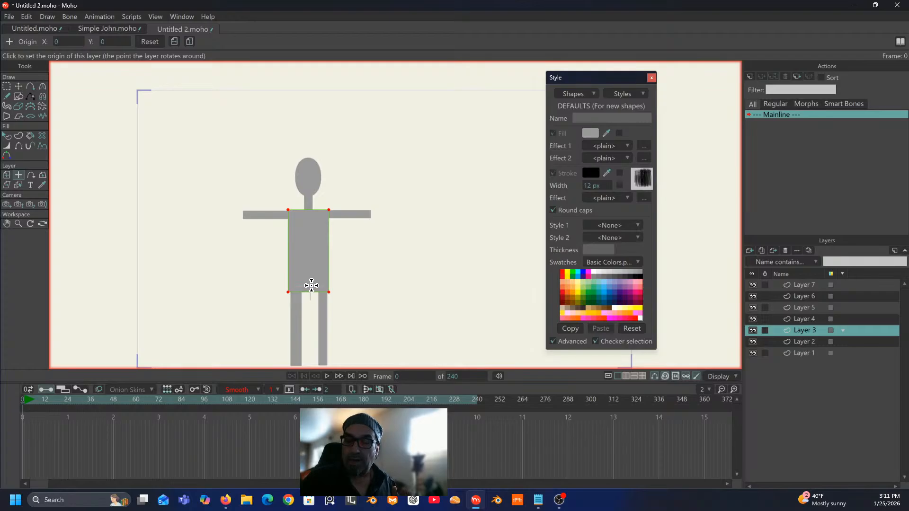
pyautogui.click(805, 342)
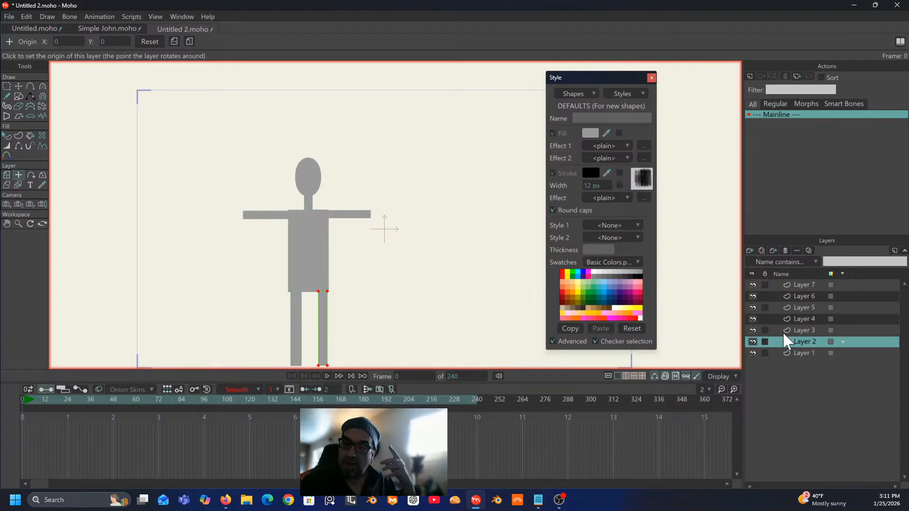
pyautogui.click(327, 293)
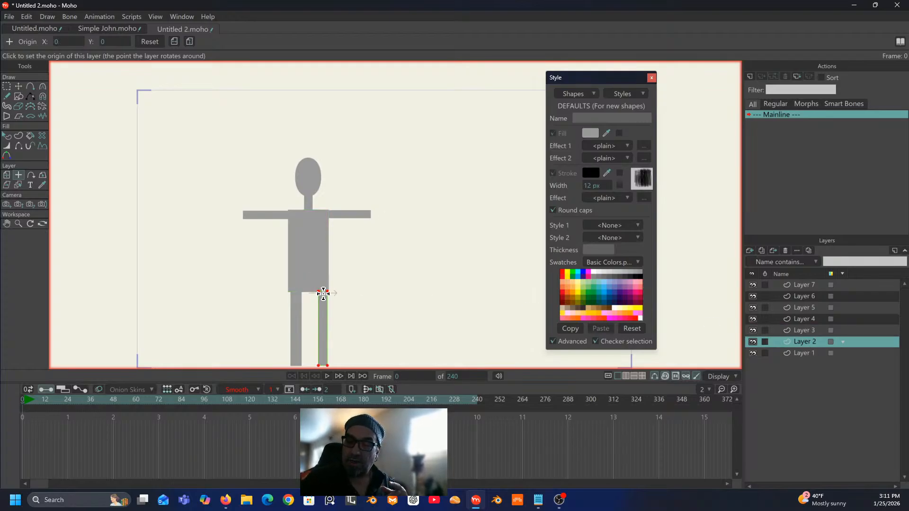
pyautogui.click(804, 353)
pyautogui.click(296, 290)
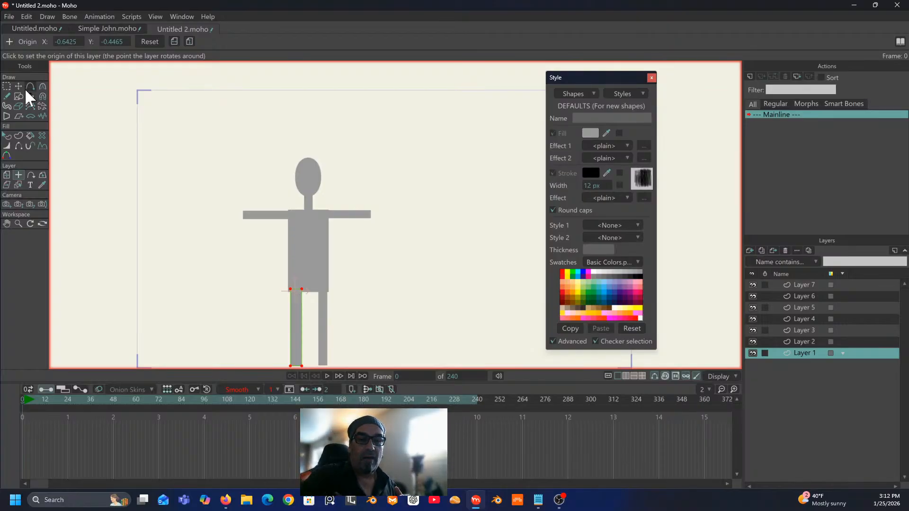
# Step: At frame 0, shift Layer 1's leg to about X -0.01, Y -0.007 and rotate it to about -1.5°
pyautogui.click(7, 175)
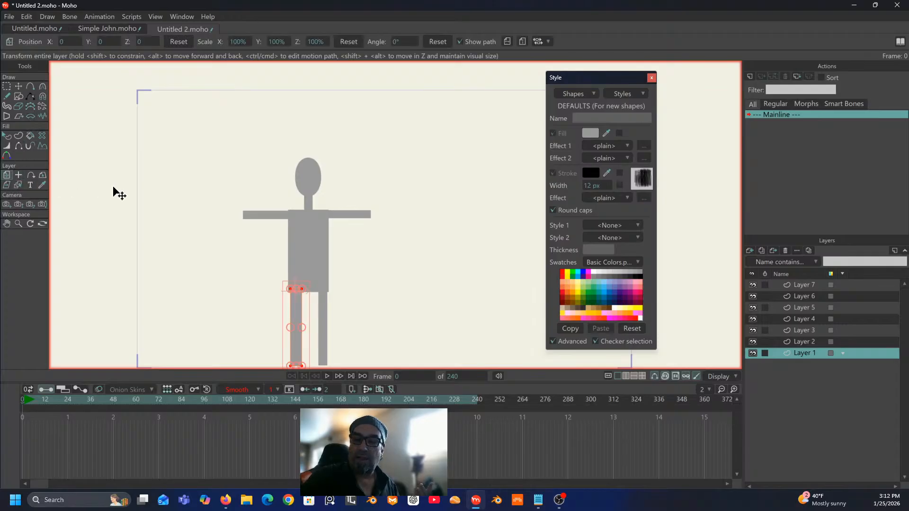
pyautogui.moveTo(305, 311)
pyautogui.mouseDown()
pyautogui.moveTo(289, 307)
pyautogui.moveTo(307, 305)
pyautogui.mouseUp()
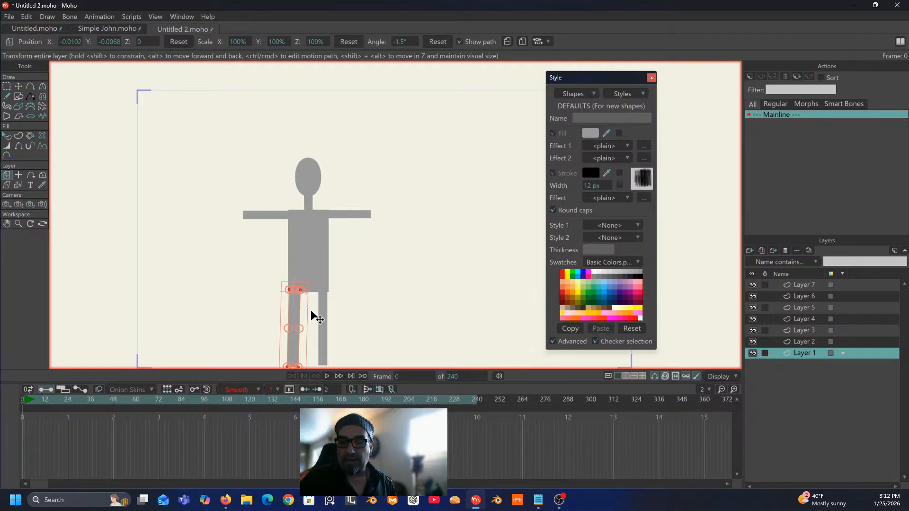
# Step: Keyframe the Layer 1 leg's rotation to about -2.9° at frame 2, -88.9° near frame 24 and -0.1° at frame 48
pyautogui.click(25, 400)
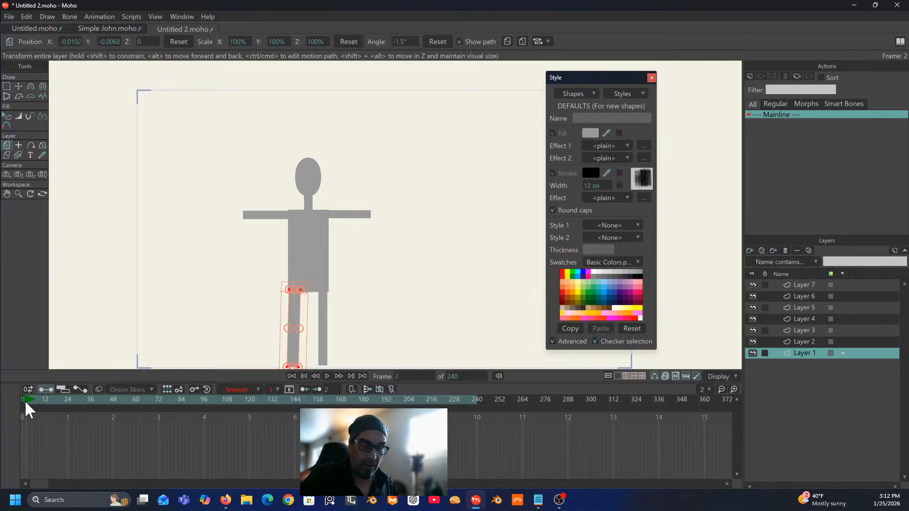
pyautogui.moveTo(304, 311); pyautogui.dragTo(303, 312)
pyautogui.click(66, 400)
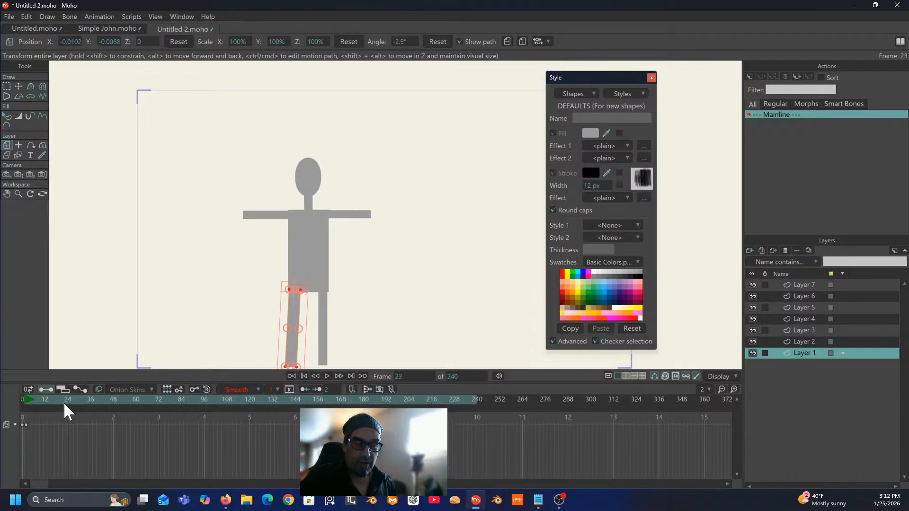
pyautogui.moveTo(308, 320); pyautogui.dragTo(303, 314)
pyautogui.click(114, 399)
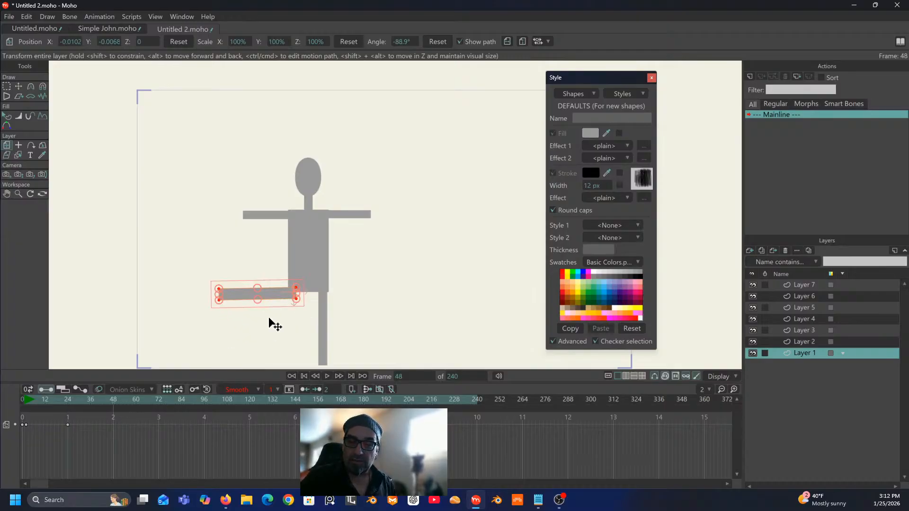
pyautogui.moveTo(242, 303)
pyautogui.mouseDown()
pyautogui.moveTo(282, 344)
pyautogui.moveTo(306, 345)
pyautogui.moveTo(314, 326)
pyautogui.mouseUp()
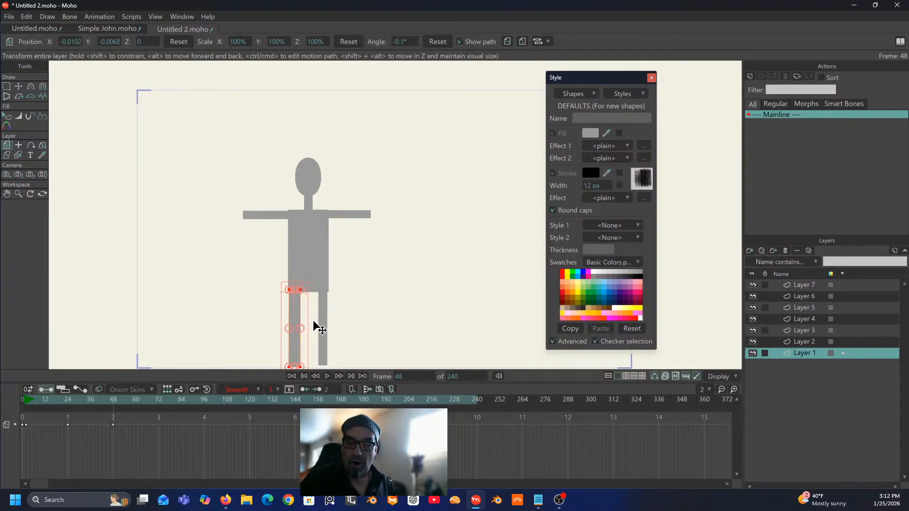
# Step: At frame 25, reposition the raised leg's two hip-end points to adjust its joint with the torso, and review the motion through frame 48
pyautogui.click(70, 399)
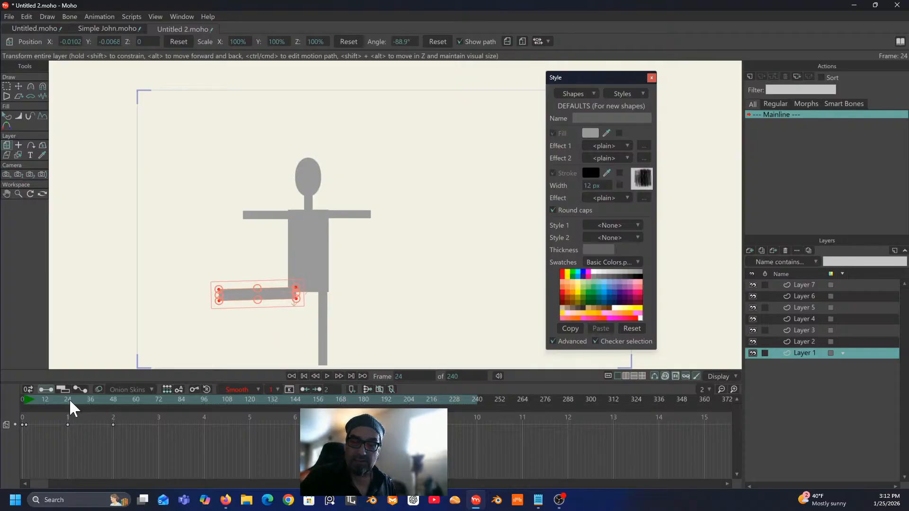
pyautogui.click(7, 87)
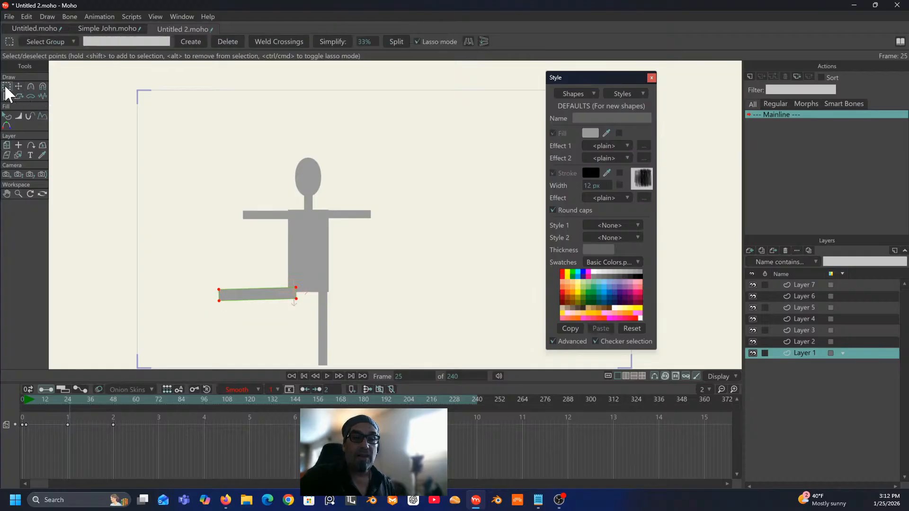
pyautogui.click(18, 87)
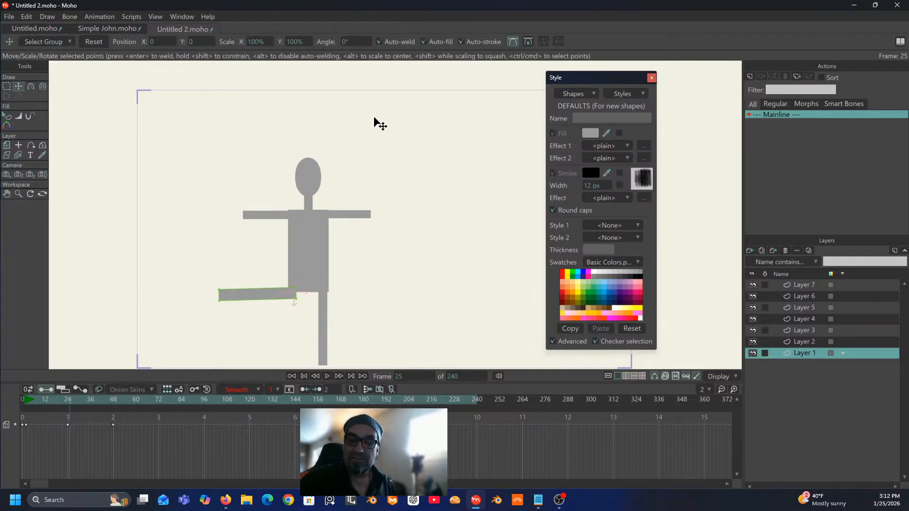
pyautogui.moveTo(295, 287)
pyautogui.mouseDown()
pyautogui.moveTo(292, 279)
pyautogui.moveTo(295, 300)
pyautogui.moveTo(296, 292)
pyautogui.mouseUp()
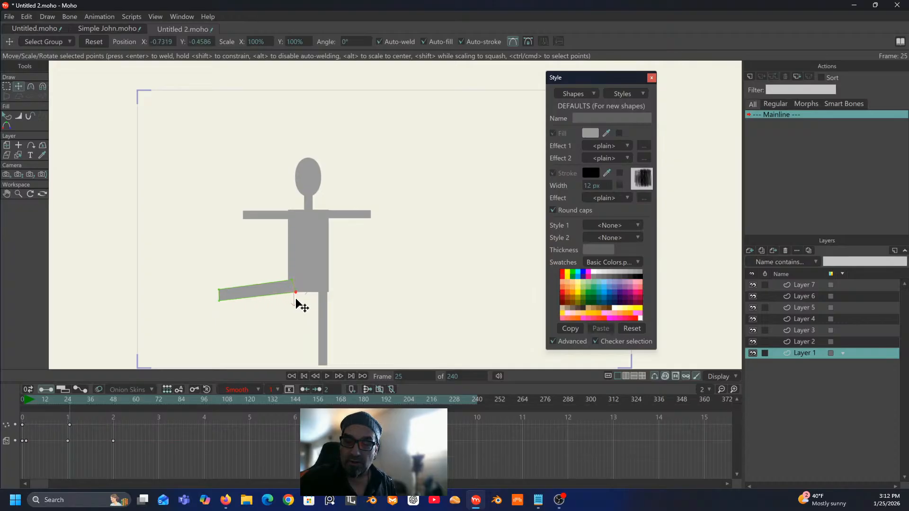
pyautogui.scroll(20, 70, 401)
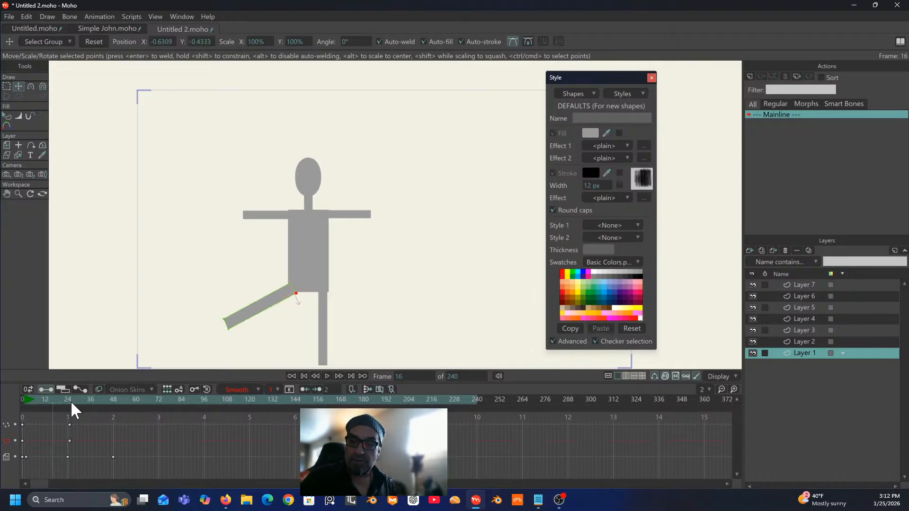
pyautogui.scroll(-20, 70, 400)
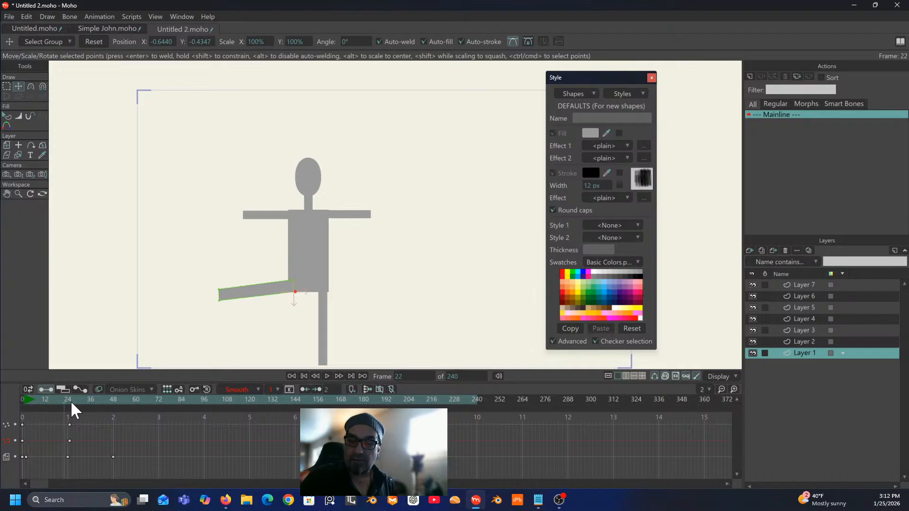
pyautogui.scroll(-20, 70, 401)
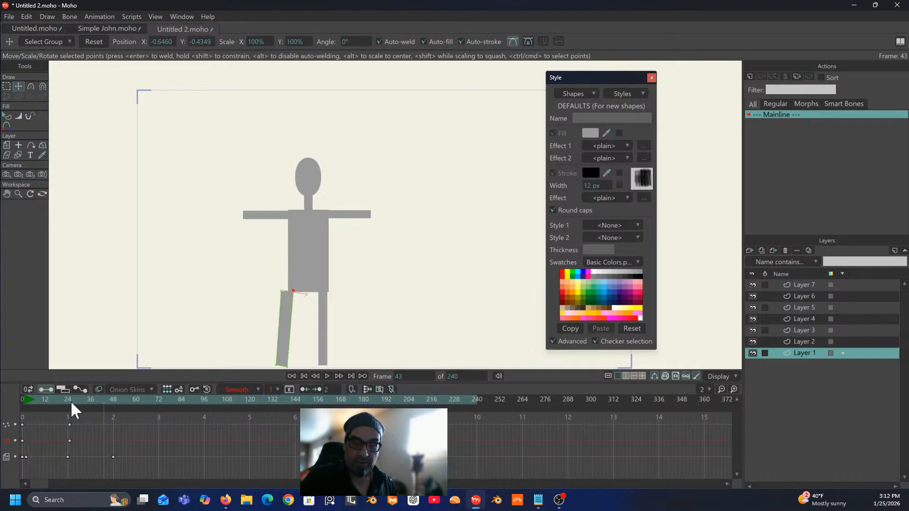
pyautogui.scroll(-2, 70, 401)
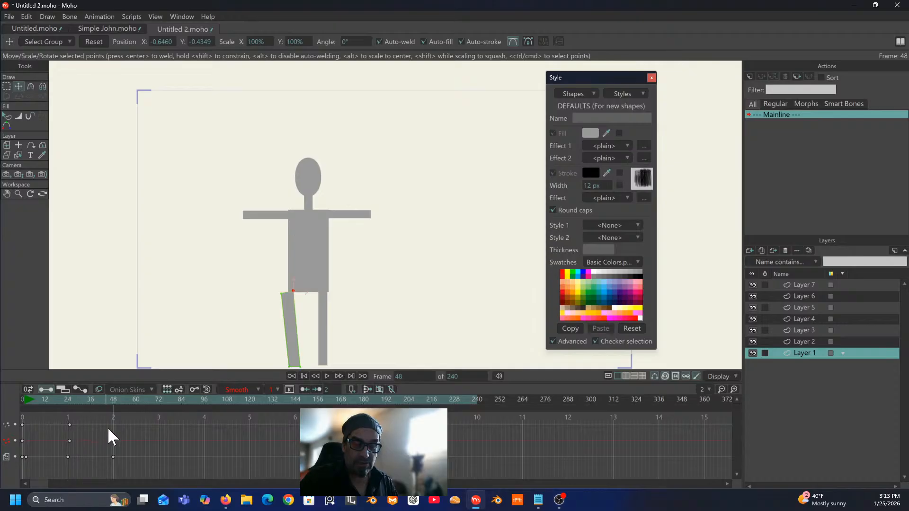
# Step: Copy the frame 0 keyframes of the leg's two hip-end points to frame 48
pyautogui.click(29, 438)
pyautogui.click(32, 426)
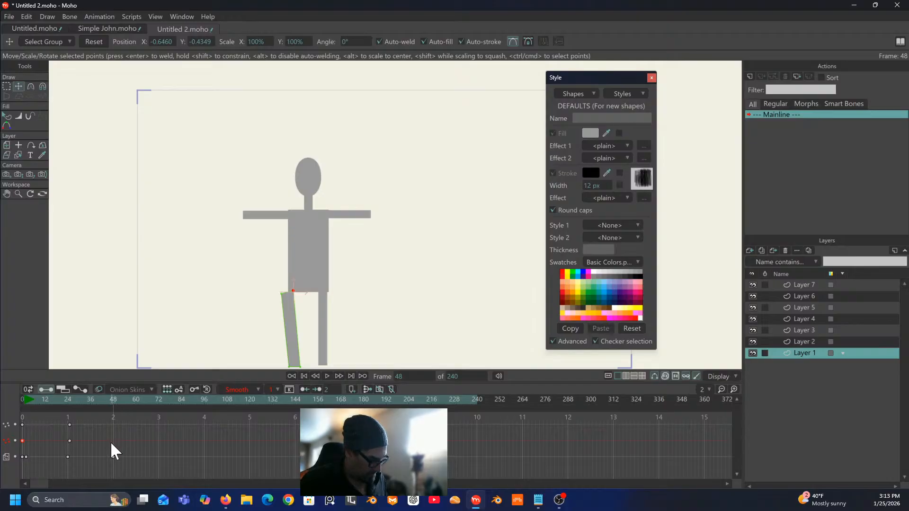
pyautogui.hotkey('ctrl', 'v')
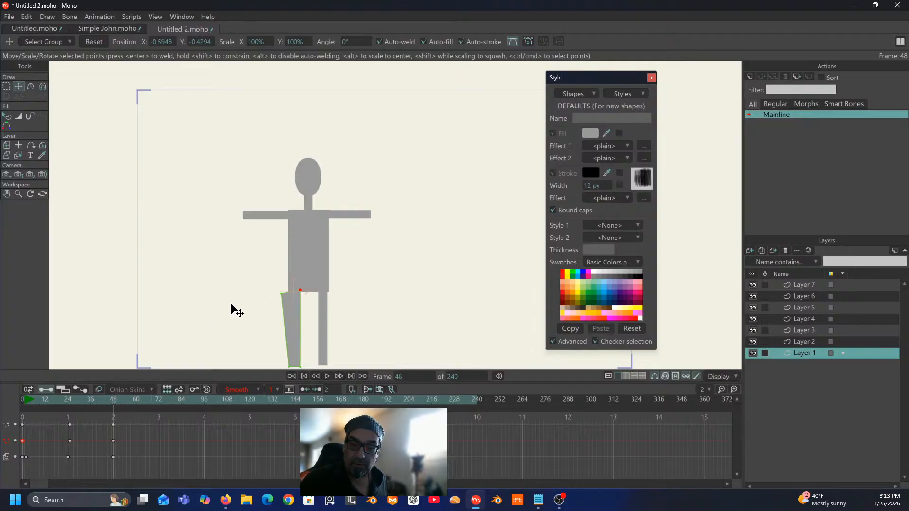
pyautogui.doubleClick(284, 298)
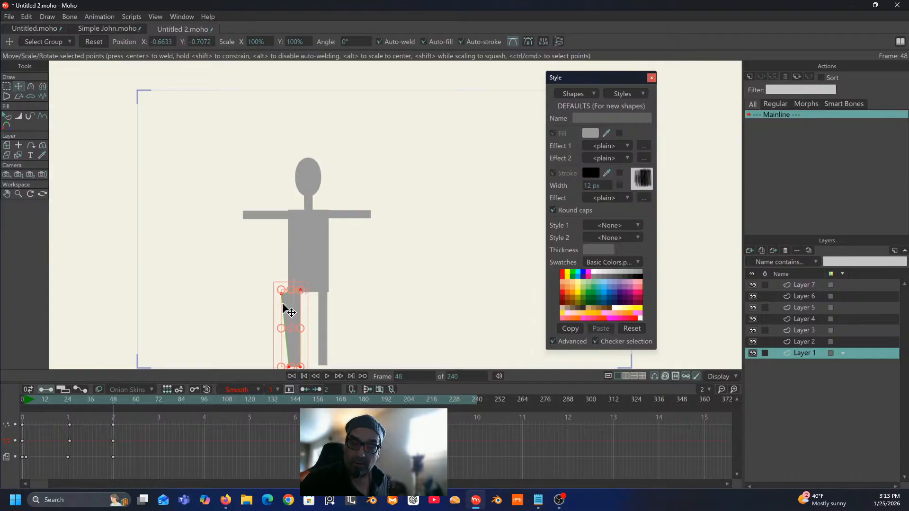
pyautogui.click(251, 319)
pyautogui.click(283, 295)
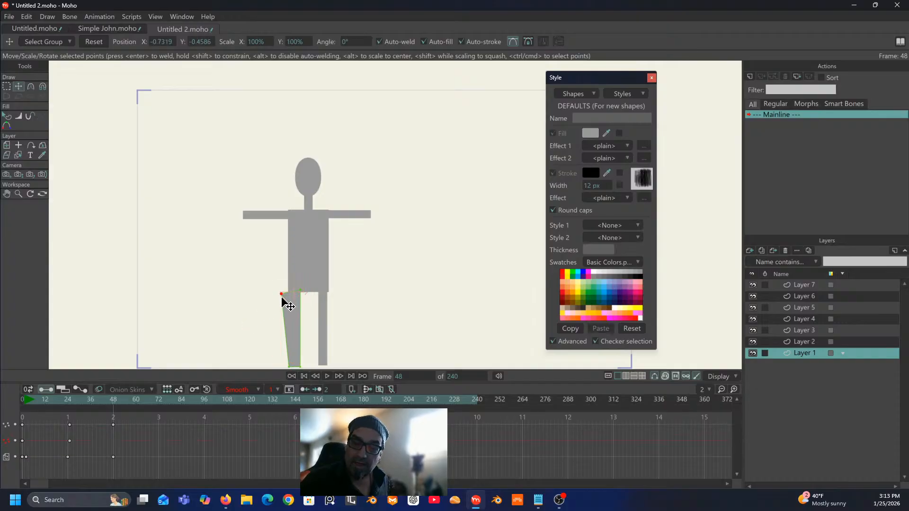
pyautogui.click(23, 441)
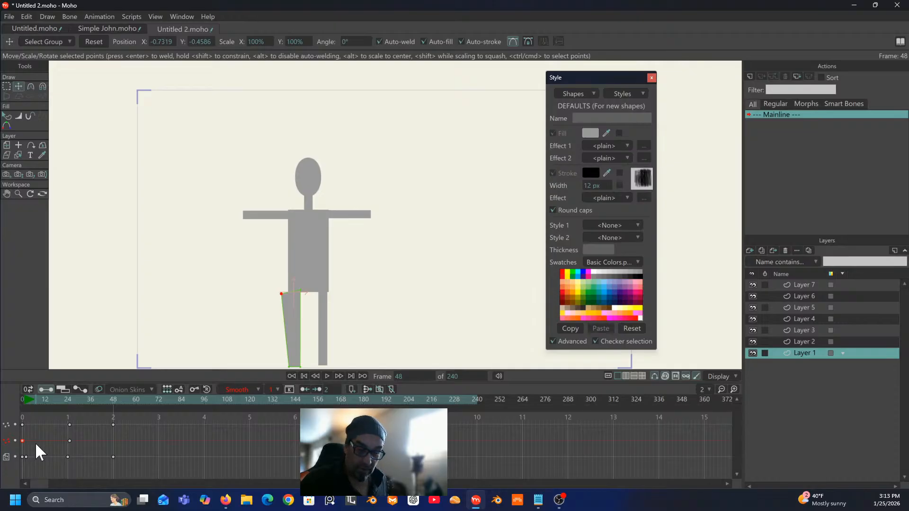
pyautogui.hotkey('ctrl', 'v')
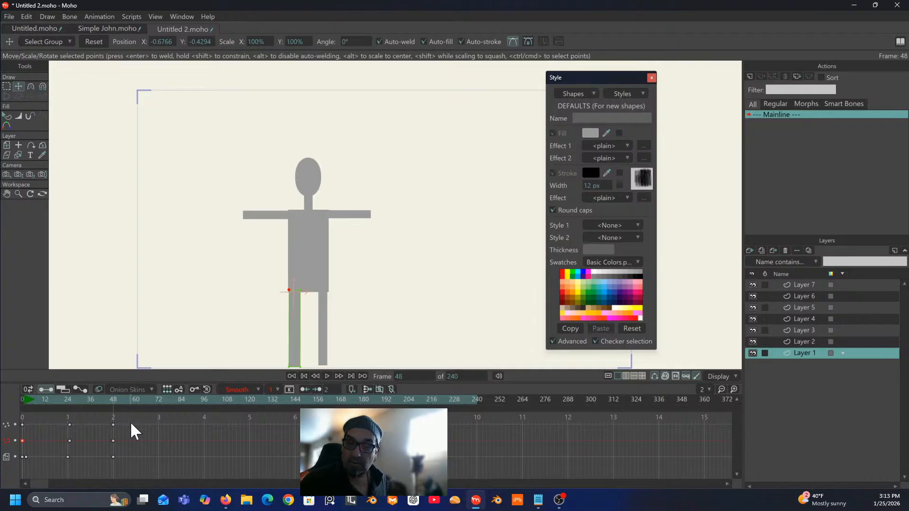
# Step: Preview the leg motion around frame 36, delete all of Layer 1's animation keyframes and return to frame 0
pyautogui.moveTo(112, 402); pyautogui.dragTo(87, 402)
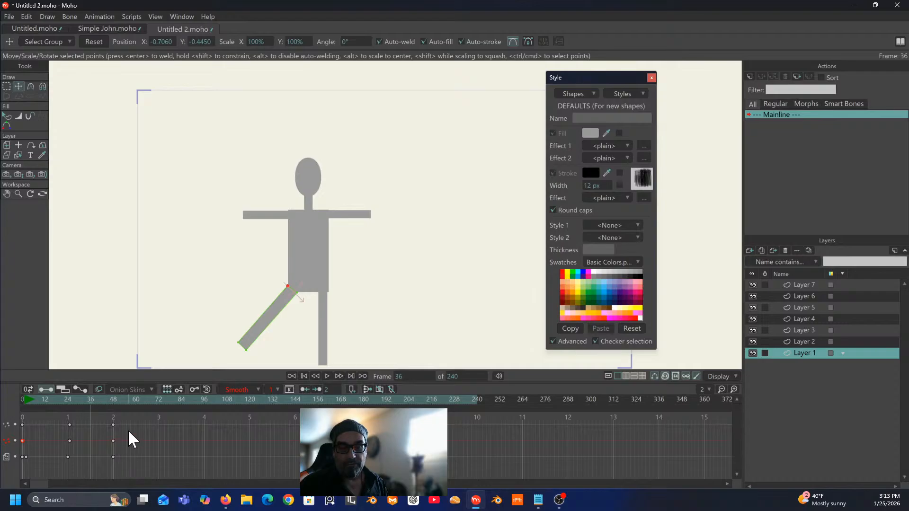
pyautogui.moveTo(128, 430); pyautogui.dragTo(34, 455)
pyautogui.press('Delete')
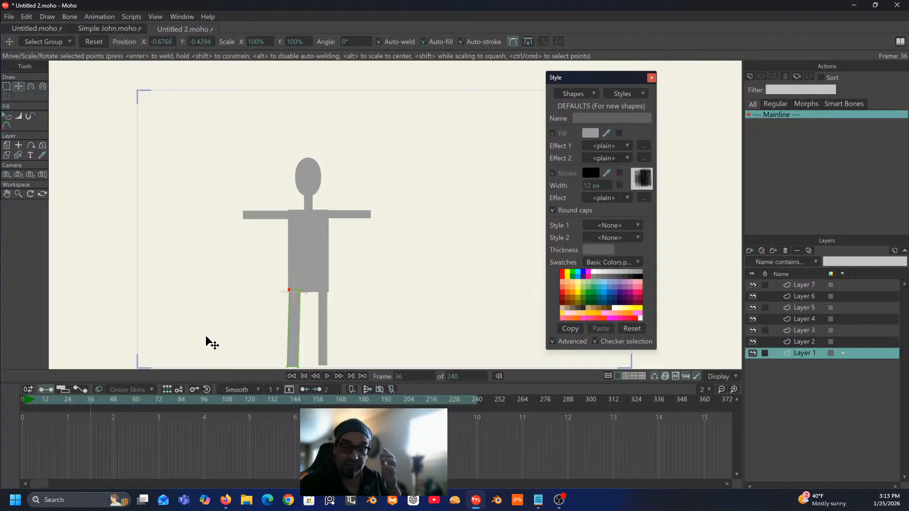
pyautogui.click(21, 399)
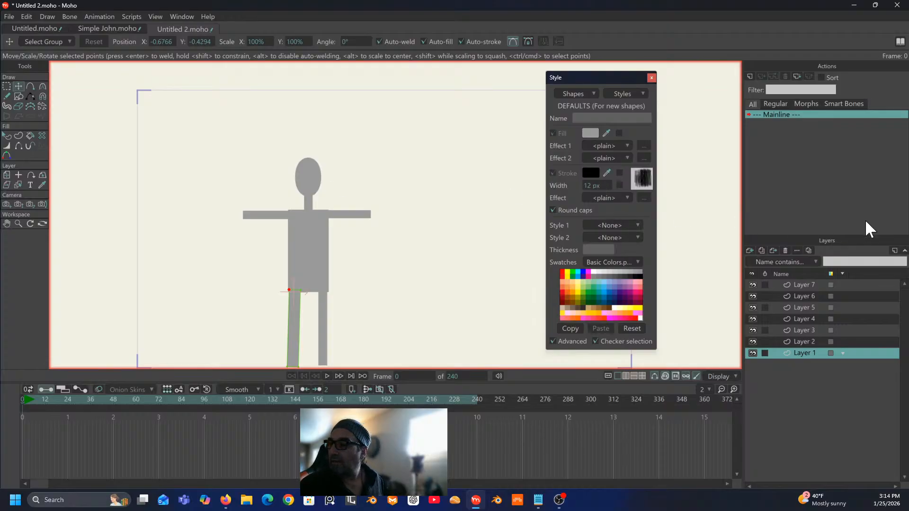
# Step: Group Layers 1 through 7 together and name the group "dude"
pyautogui.keyDown('shift'); pyautogui.click(819, 286); pyautogui.keyUp('shift')
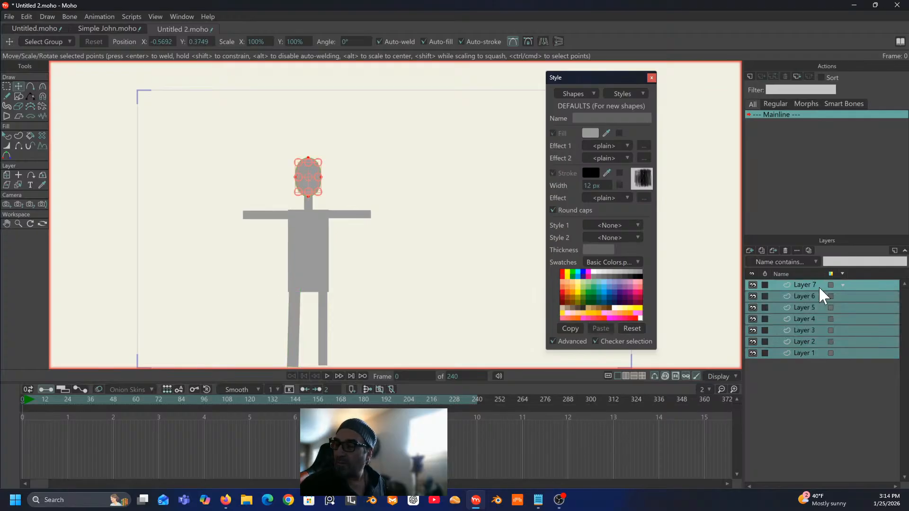
pyautogui.rightClick(819, 285)
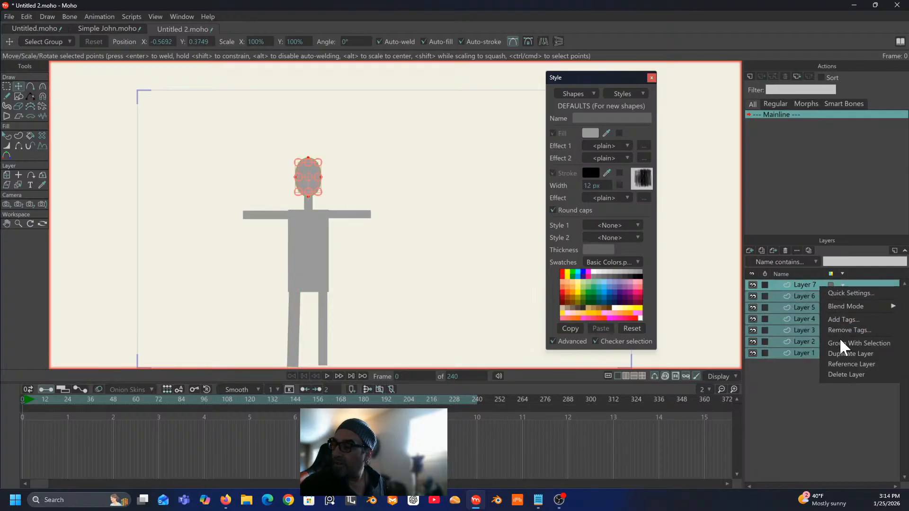
pyautogui.moveTo(842, 303)
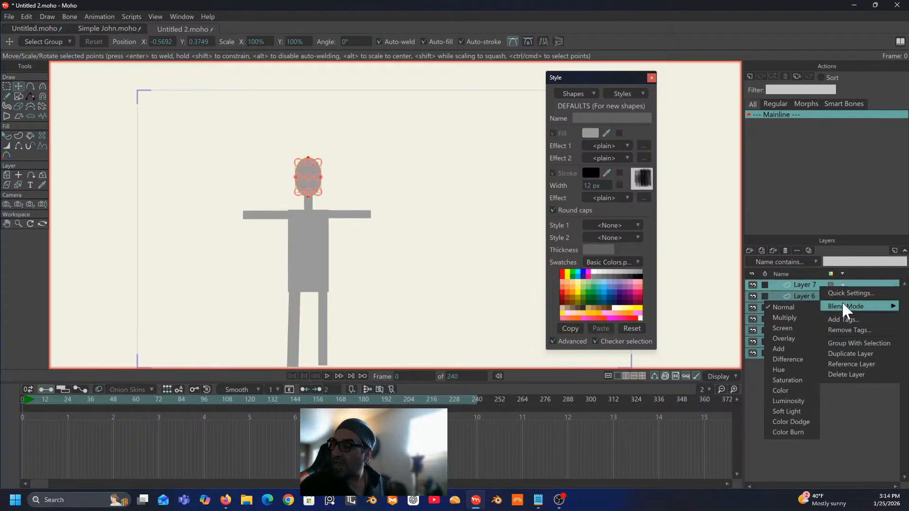
pyautogui.click(844, 342)
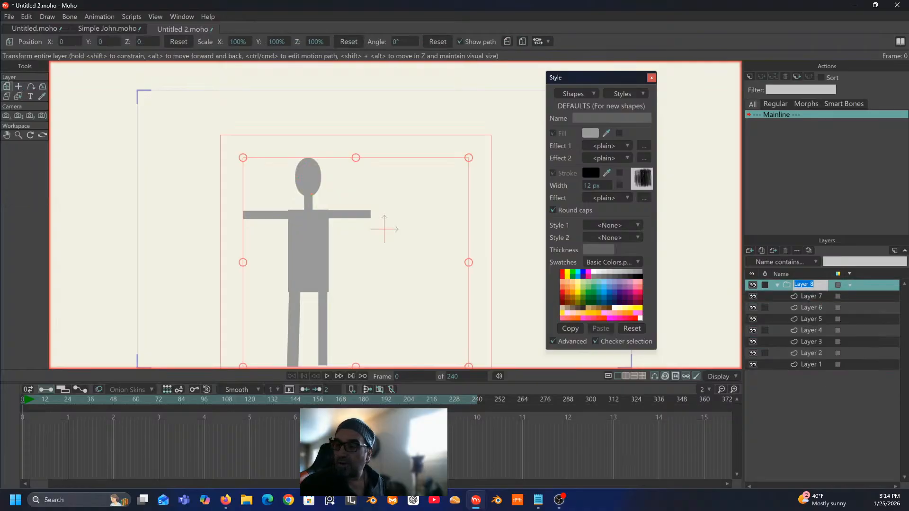
pyautogui.write('dude')
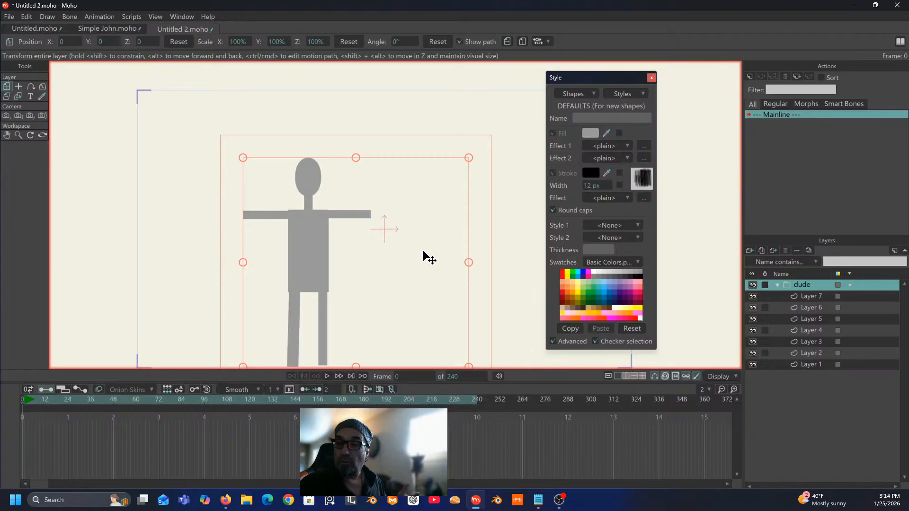
# Step: Move the dude group to about X 0.01, Y 0.12 and set its origin at the torso's base, about X -0.53, Y -0.40
pyautogui.moveTo(357, 281); pyautogui.dragTo(371, 264)
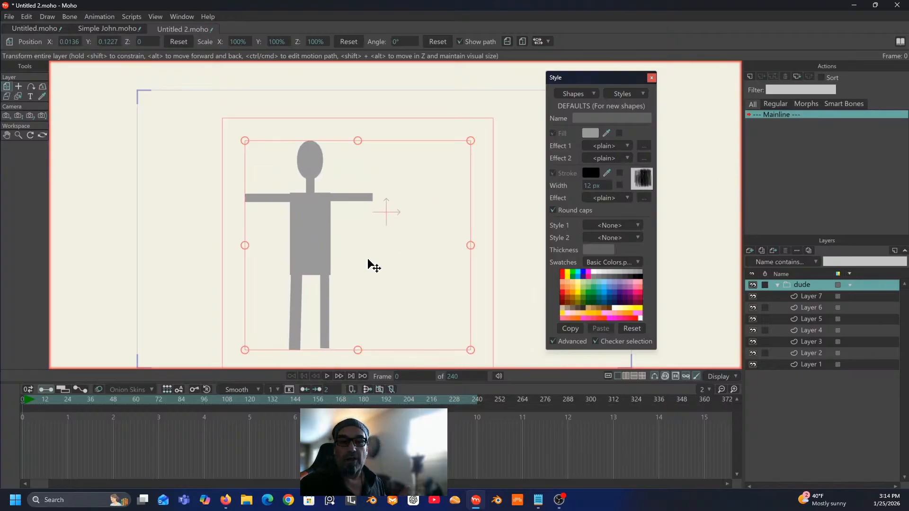
pyautogui.click(19, 87)
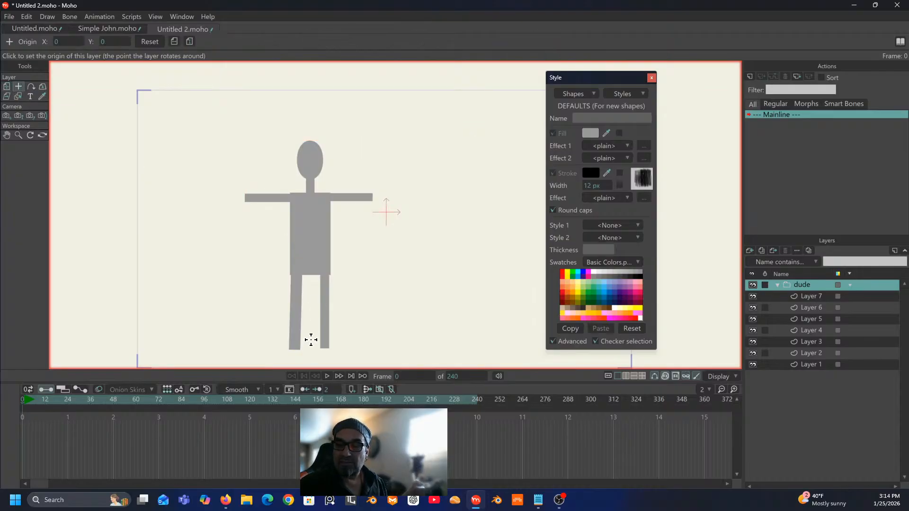
pyautogui.click(312, 265)
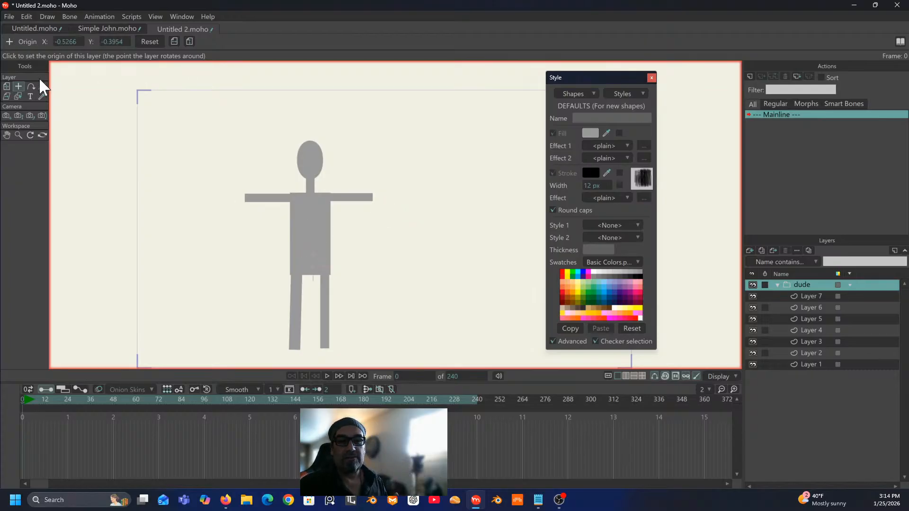
# Step: Try rotating the dude group around an origin placed beside the figure, at about X 0.30, Y 0.01
pyautogui.click(8, 86)
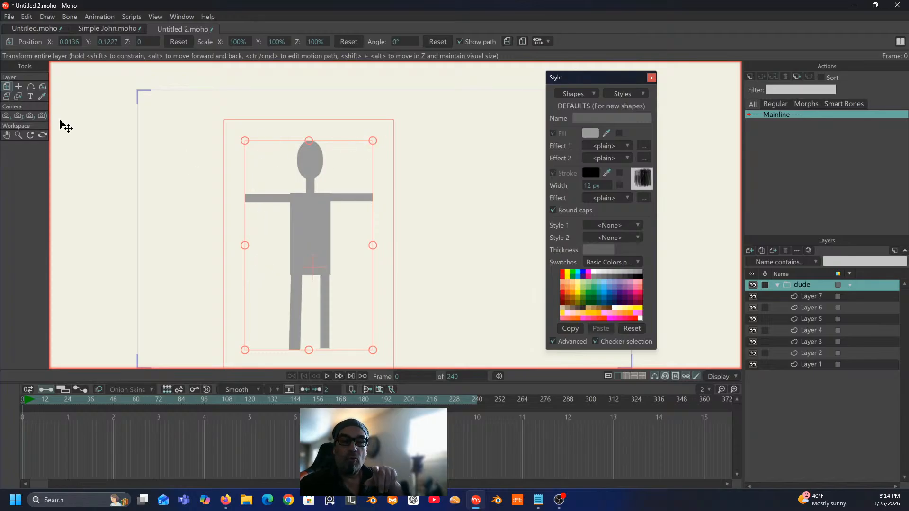
pyautogui.click(18, 86)
pyautogui.click(428, 211)
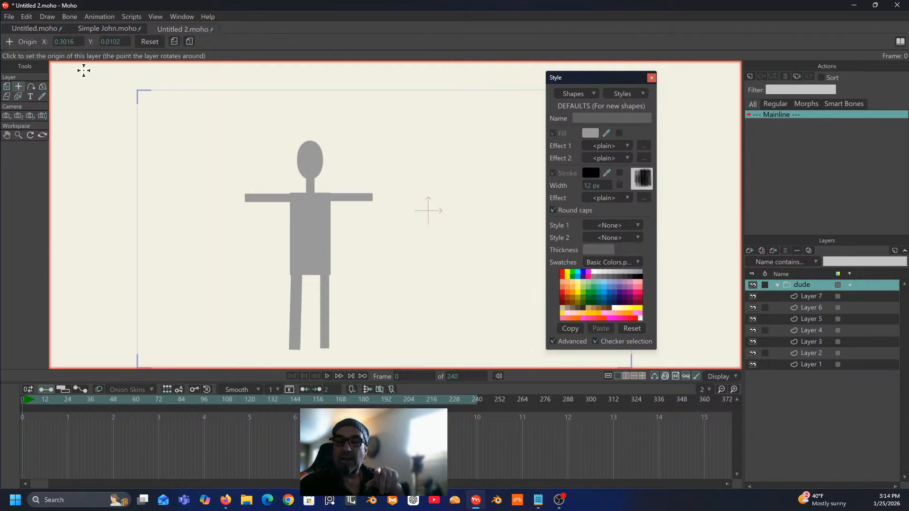
pyautogui.click(7, 86)
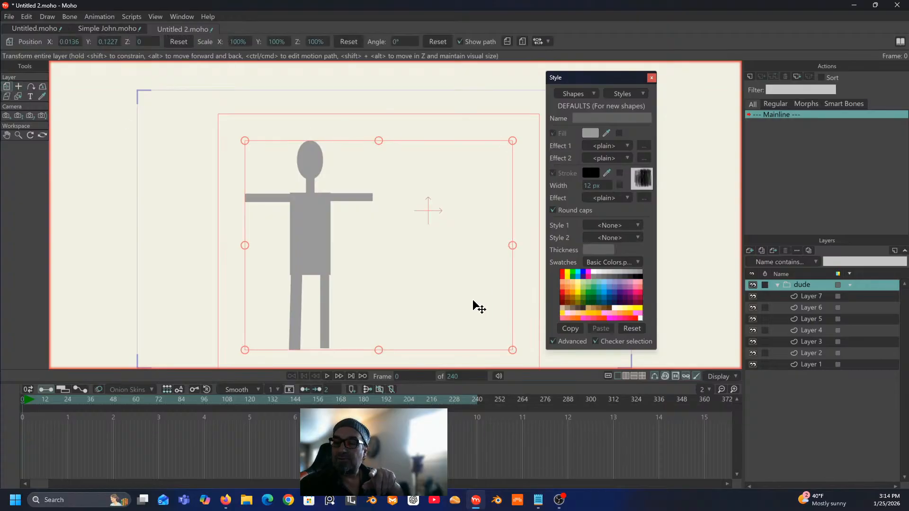
pyautogui.moveTo(537, 214); pyautogui.dragTo(429, 222)
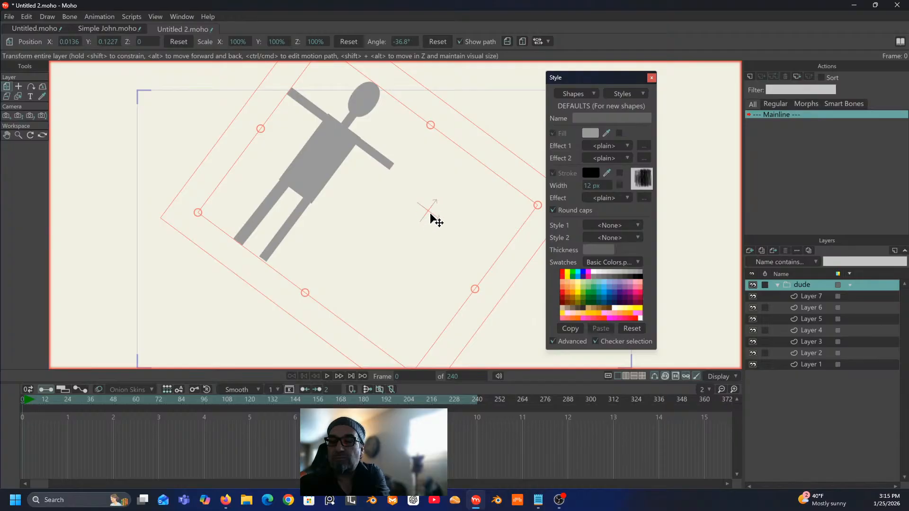
pyautogui.moveTo(510, 267); pyautogui.dragTo(498, 211)
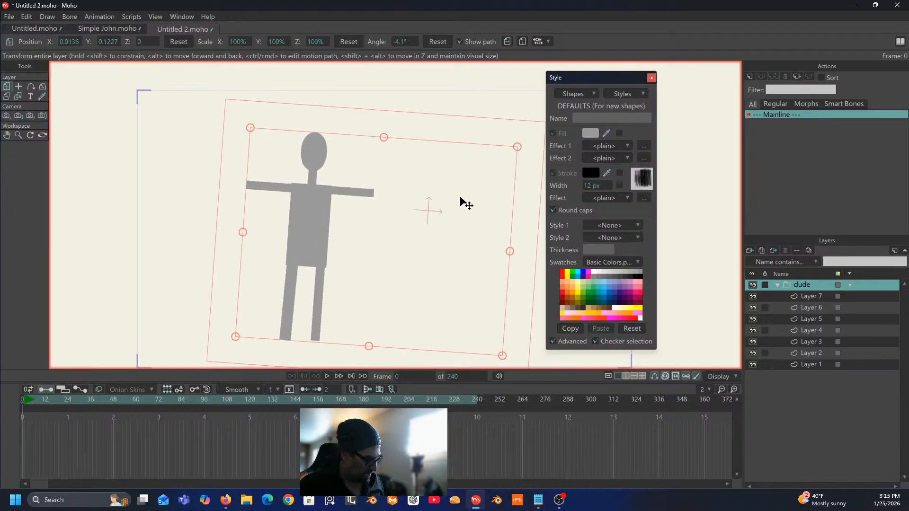
# Step: Undo the dude group's test rotations and the origin change
pyautogui.hotkey('ctrl', 'z')
pyautogui.hotkey('ctrl', 'z')
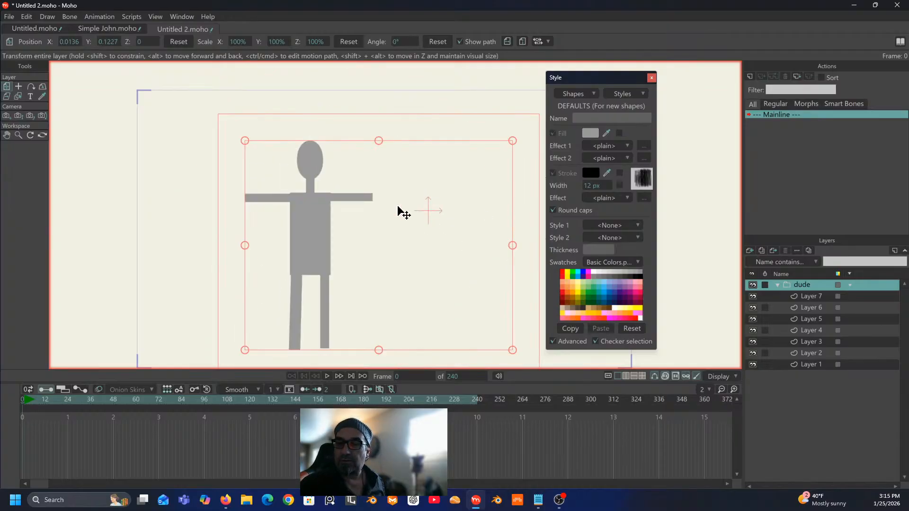
pyautogui.hotkey('ctrl', 'z')
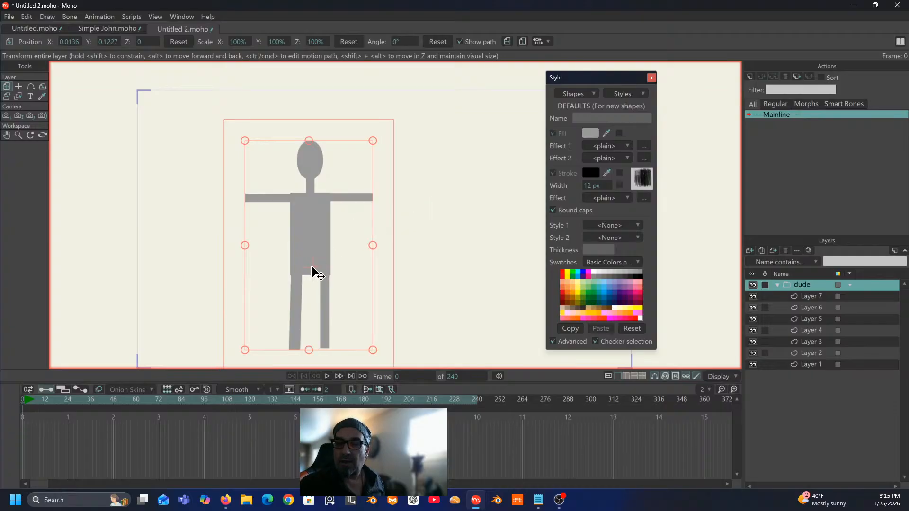
# Step: Convert the dude group to a bone layer, compare its tools with those of Layer 7, and reselect dude
pyautogui.rightClick(823, 285)
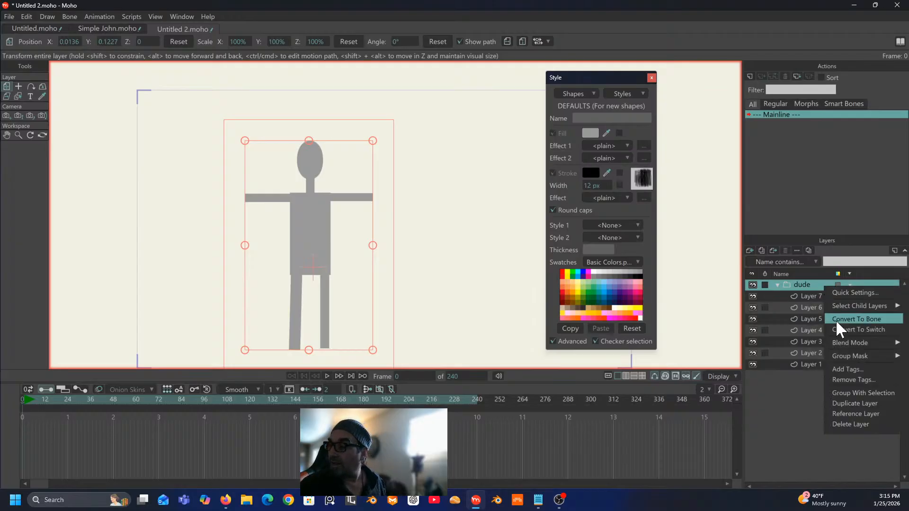
pyautogui.moveTo(843, 344)
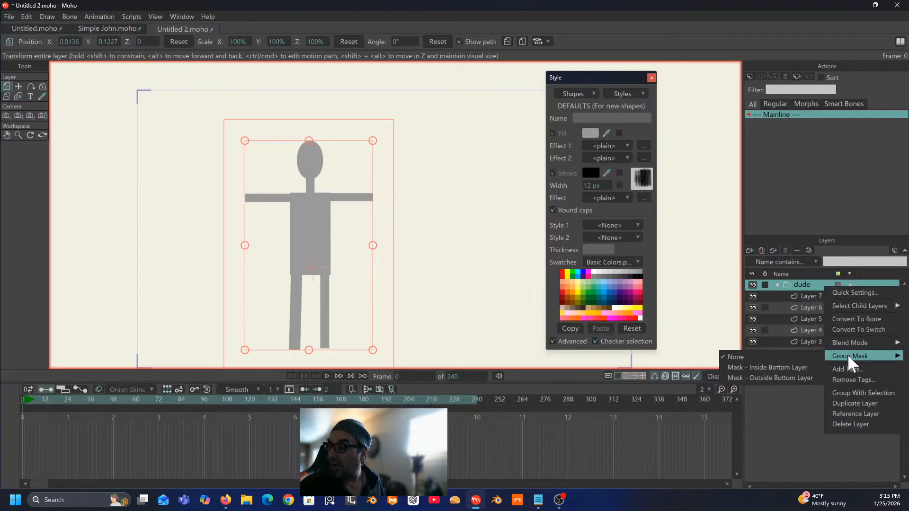
pyautogui.click(855, 319)
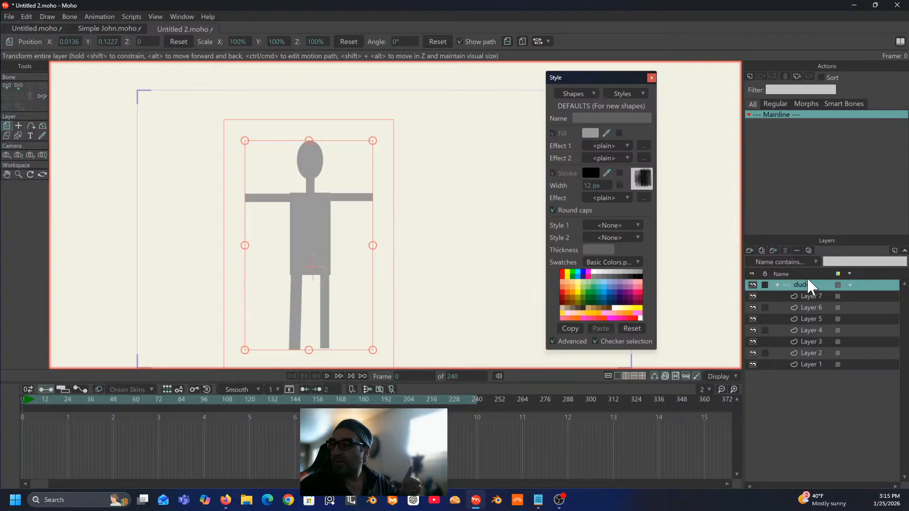
pyautogui.click(825, 297)
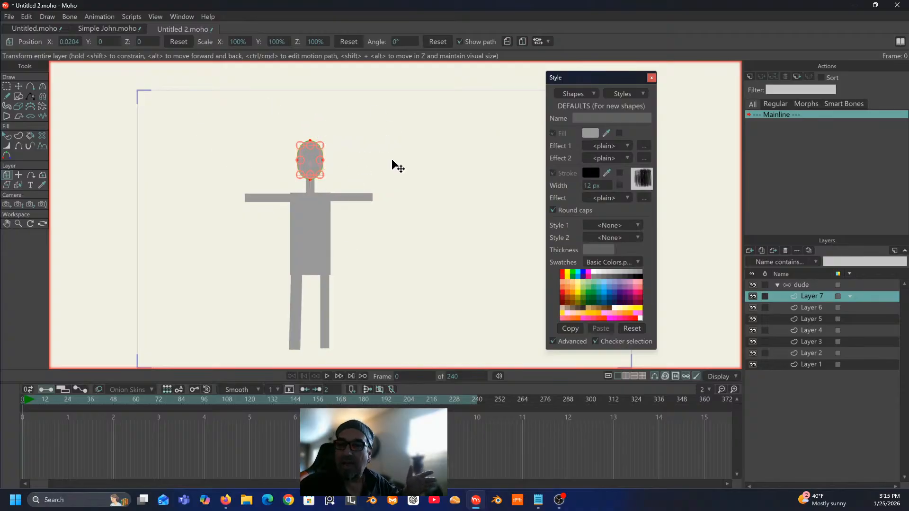
pyautogui.click(806, 284)
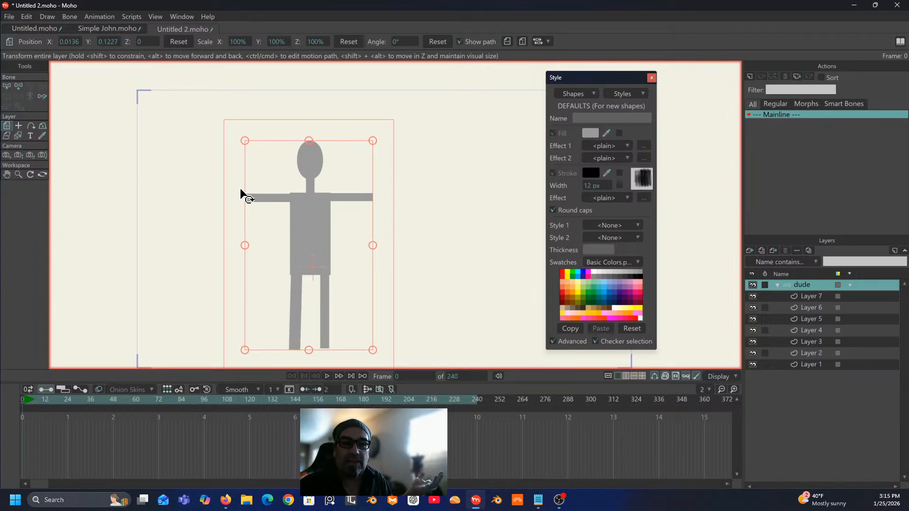
# Step: Add a horizontal root bone at the torso's base, then a chain of two torso bones, a neck bone and a head bone
pyautogui.click(19, 87)
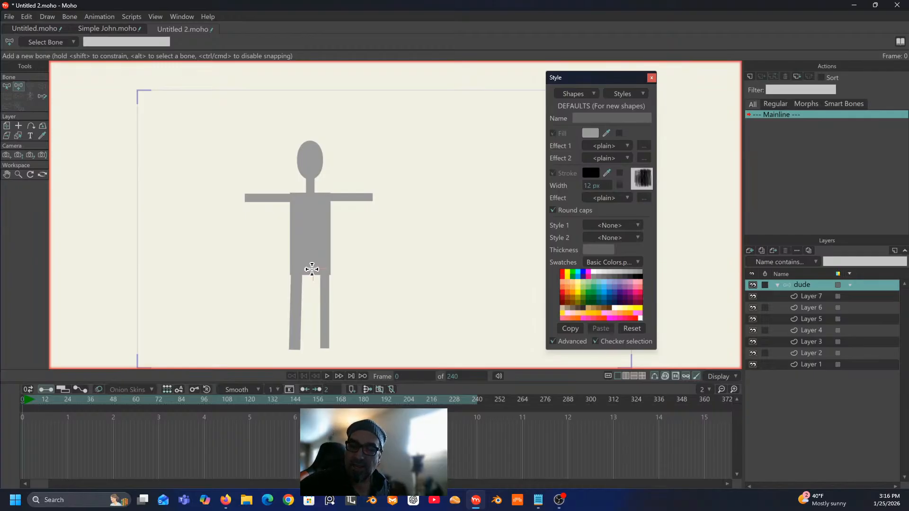
pyautogui.moveTo(313, 270); pyautogui.dragTo(362, 269)
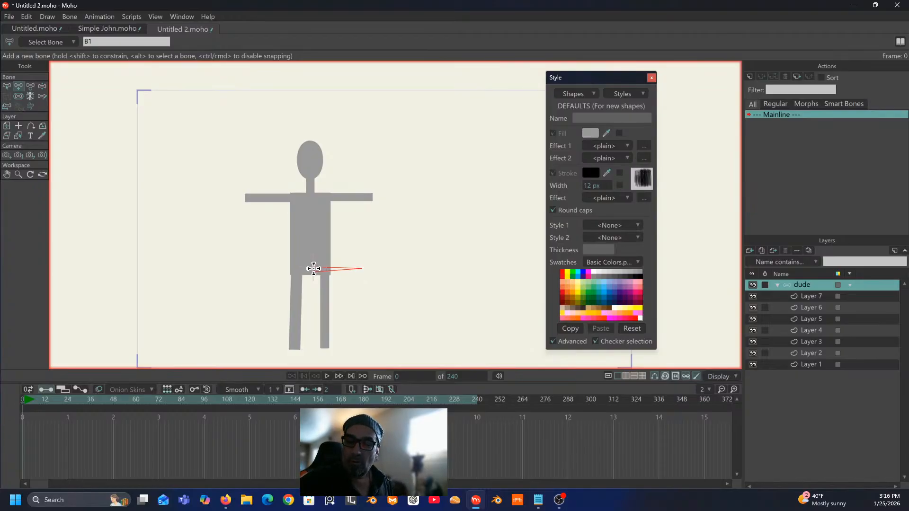
pyautogui.moveTo(314, 269); pyautogui.dragTo(312, 230)
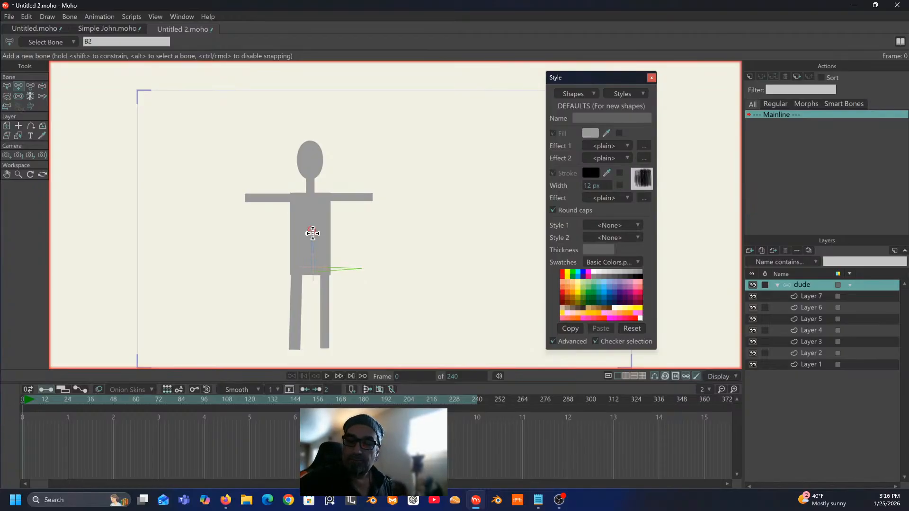
pyautogui.click(313, 234)
pyautogui.moveTo(313, 234); pyautogui.dragTo(311, 194)
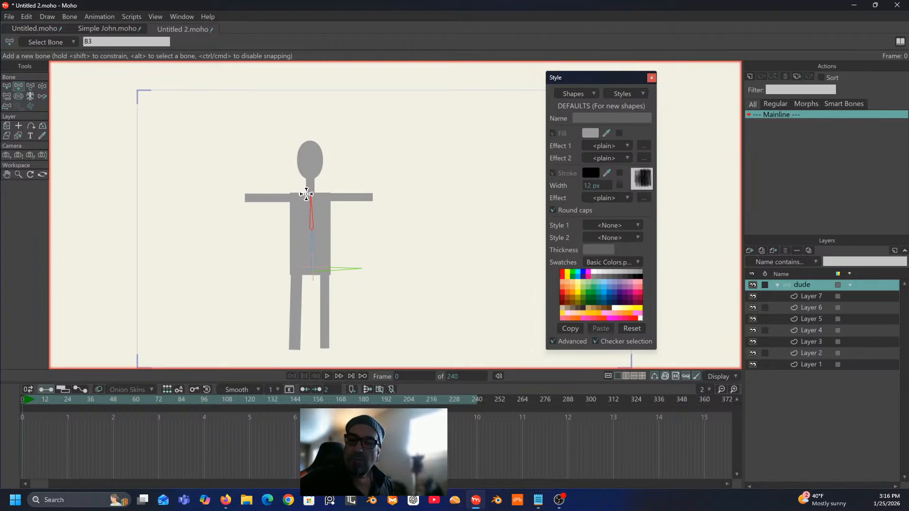
pyautogui.moveTo(310, 196); pyautogui.dragTo(311, 140)
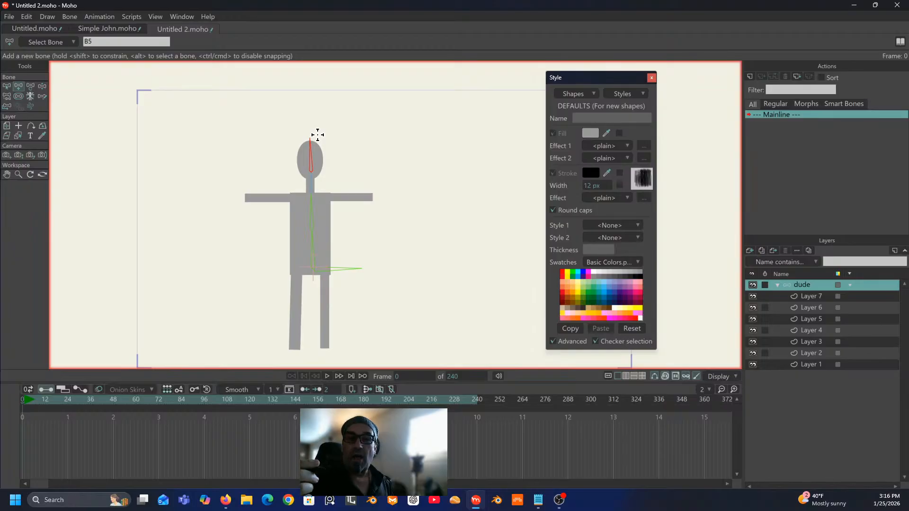
# Step: Step through the parent bones from the head down to the lower torso and back to review the hierarchy
pyautogui.press('Up')
pyautogui.press('Up')
pyautogui.press('Up')
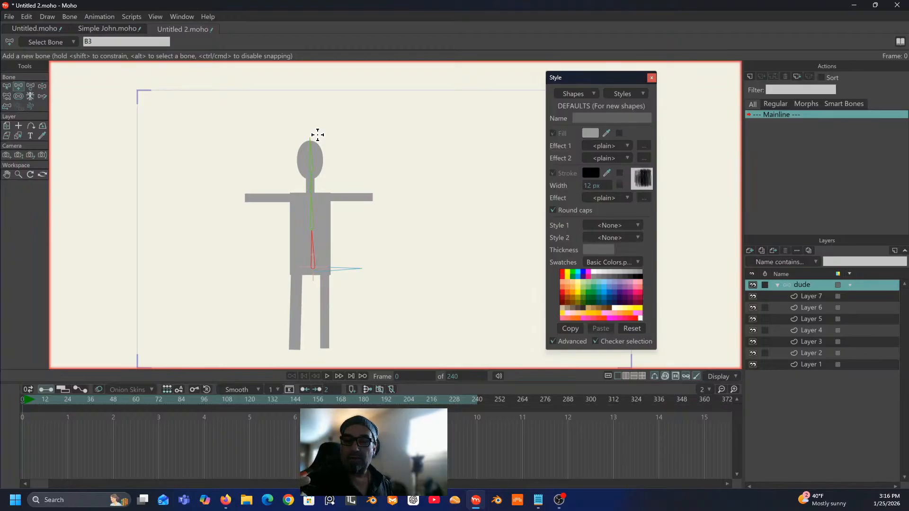
pyautogui.press('Down')
pyautogui.press('Down')
pyautogui.press('Down')
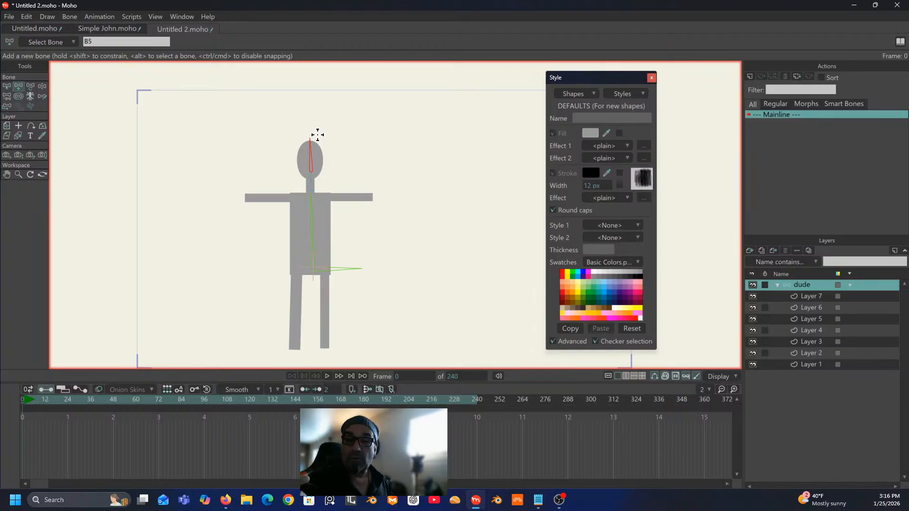
# Step: Add upper arm and forearm bones along the arm on the figure's right-hand side as children of the upper torso bone
pyautogui.press('Up')
pyautogui.press('Up')
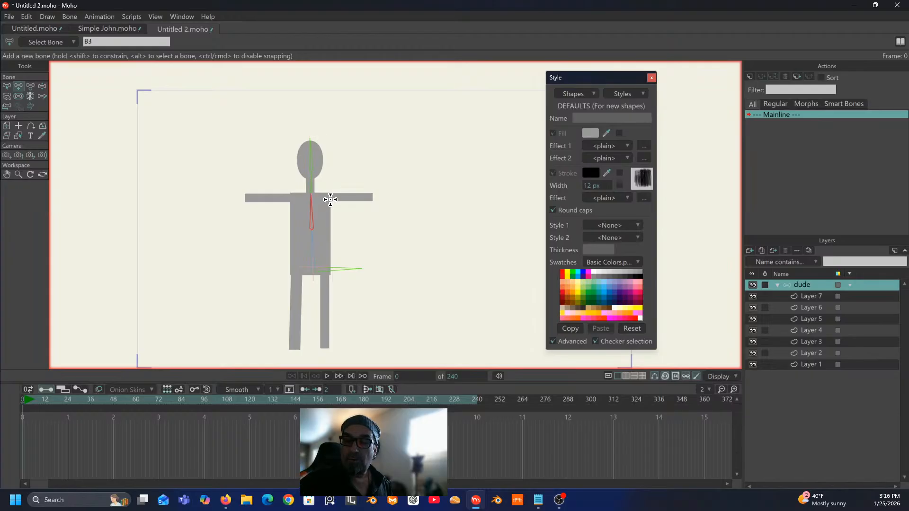
pyautogui.moveTo(327, 197); pyautogui.dragTo(327, 197)
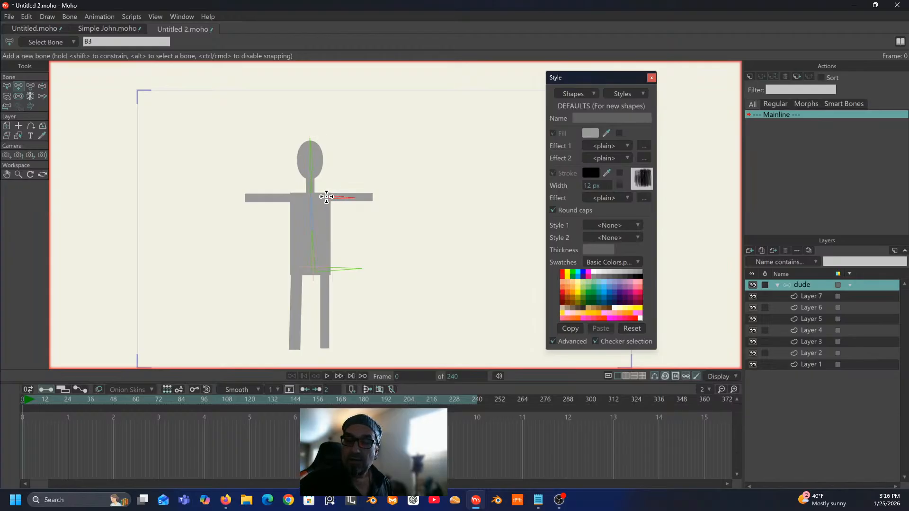
pyautogui.moveTo(327, 197); pyautogui.dragTo(372, 196)
# Step: Add two bones along the arm on the figure's left-hand side, parented to the upper torso bone
pyautogui.press('Up')
pyautogui.press('Up')
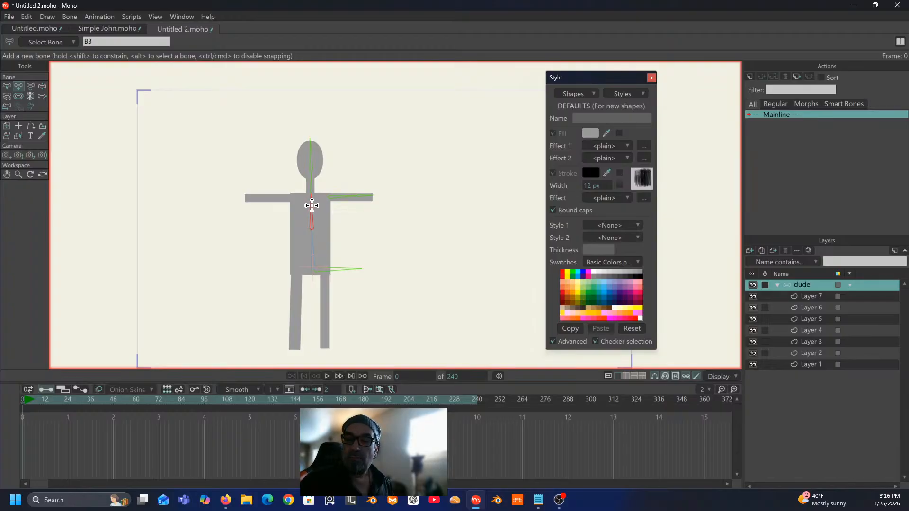
pyautogui.moveTo(296, 199); pyautogui.dragTo(245, 197)
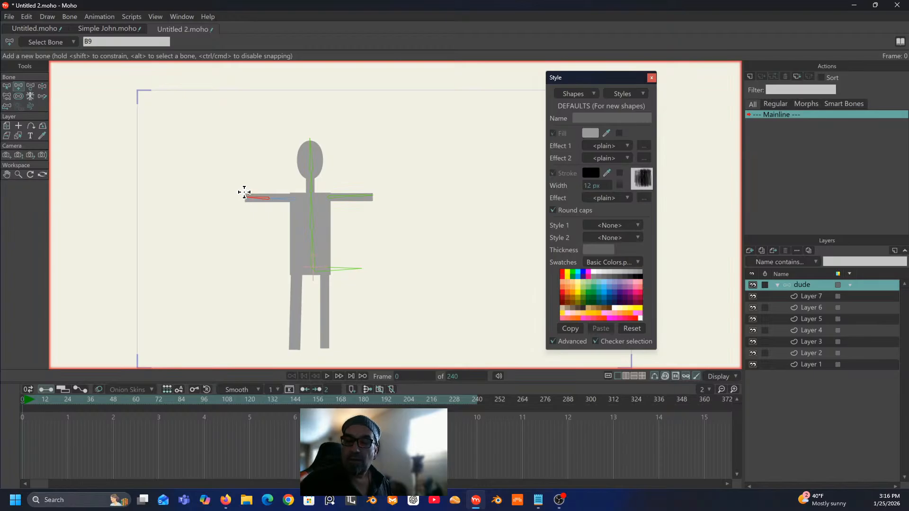
# Step: Add thigh and shin bones along the leg on the figure's left-hand side as children of root bone B1
pyautogui.press('Up')
pyautogui.press('Up')
pyautogui.press('Up')
pyautogui.press('Up')
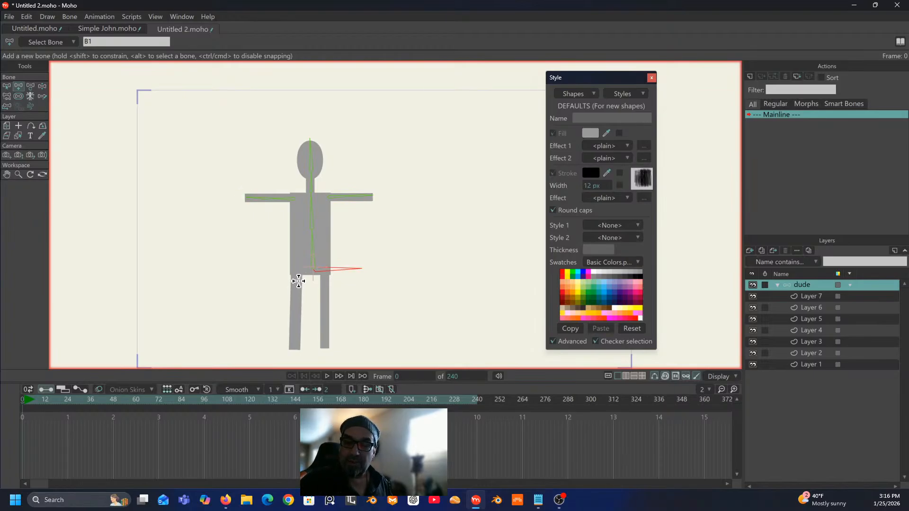
pyautogui.moveTo(296, 274); pyautogui.dragTo(298, 343)
# Step: Add two bones along the leg on the figure's right-hand side, parented to root bone B1, and reselect the root
pyautogui.press('Up')
pyautogui.press('Up')
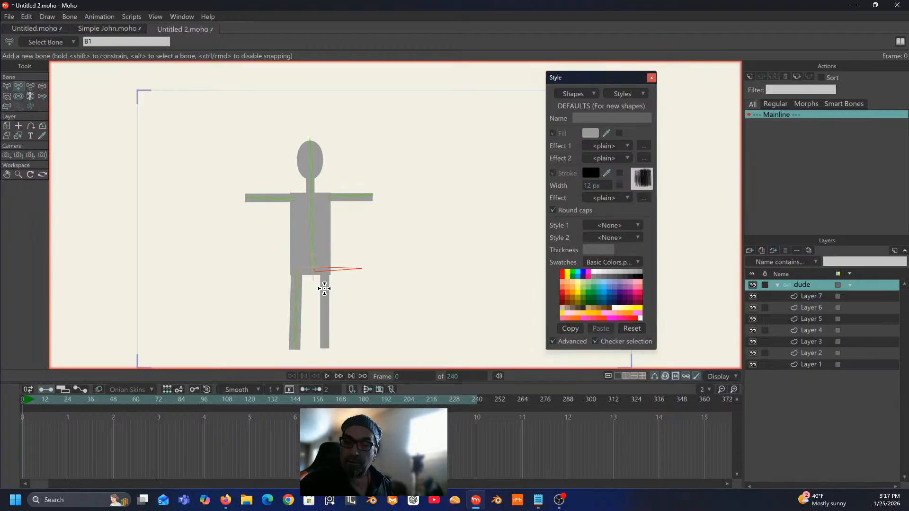
pyautogui.moveTo(326, 275); pyautogui.dragTo(326, 342)
pyautogui.press('Up')
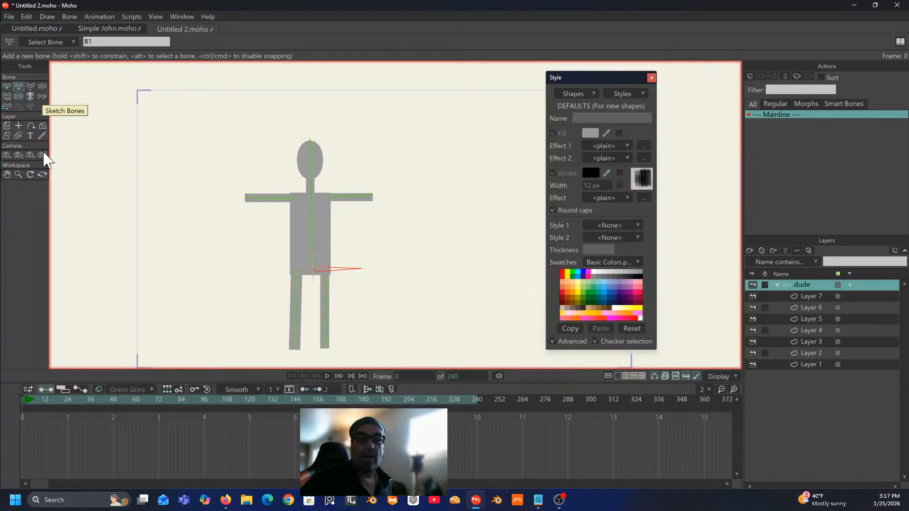
# Step: Move the whole figure slightly to the left by its root bone with Manipulate Bones
pyautogui.click(42, 87)
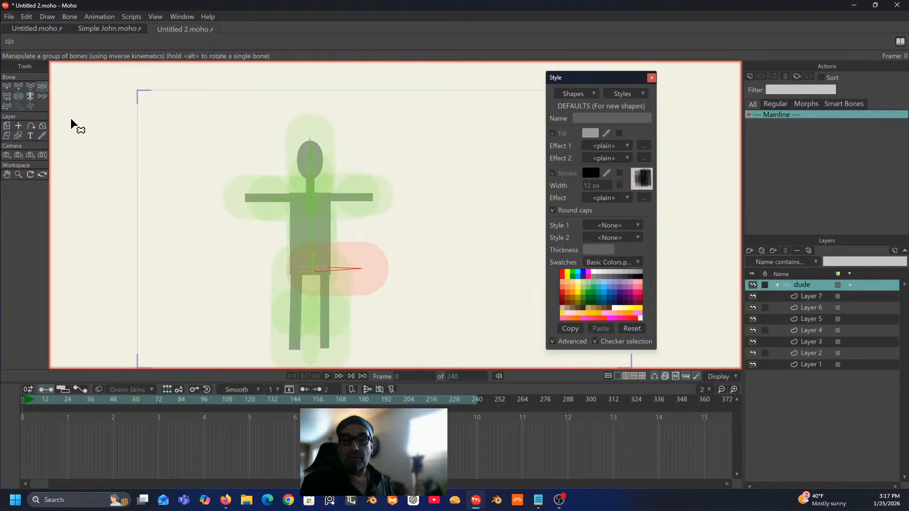
pyautogui.moveTo(349, 274); pyautogui.dragTo(318, 261)
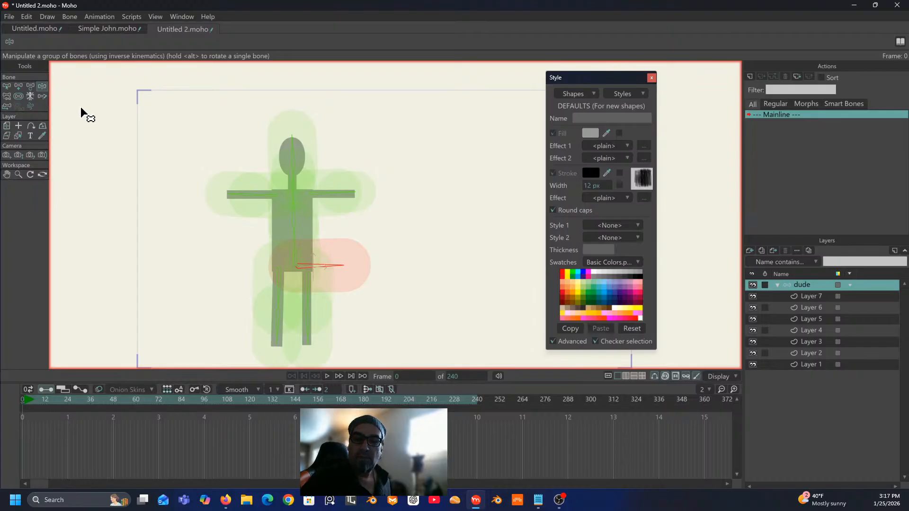
# Step: Try bending the arm on the left-hand side with Manipulate Bones, undo the arm poses, and test the upper torso bone
pyautogui.click(243, 196)
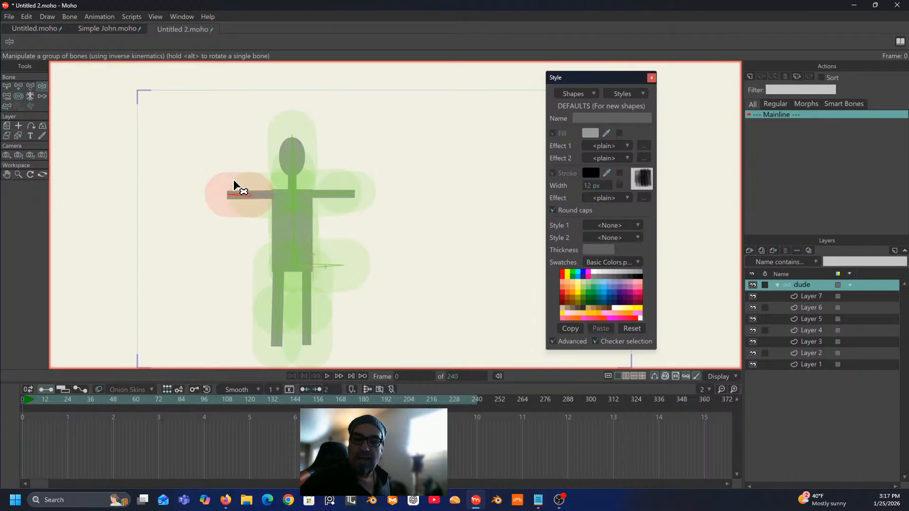
pyautogui.moveTo(238, 198)
pyautogui.mouseDown()
pyautogui.moveTo(259, 207)
pyautogui.moveTo(239, 199)
pyautogui.mouseUp()
pyautogui.hotkey('ctrl', 'z')
pyautogui.hotkey('ctrl', 'z')
pyautogui.hotkey('ctrl', 'z')
pyautogui.hotkey('ctrl', 'z')
pyautogui.hotkey('ctrl', 'z')
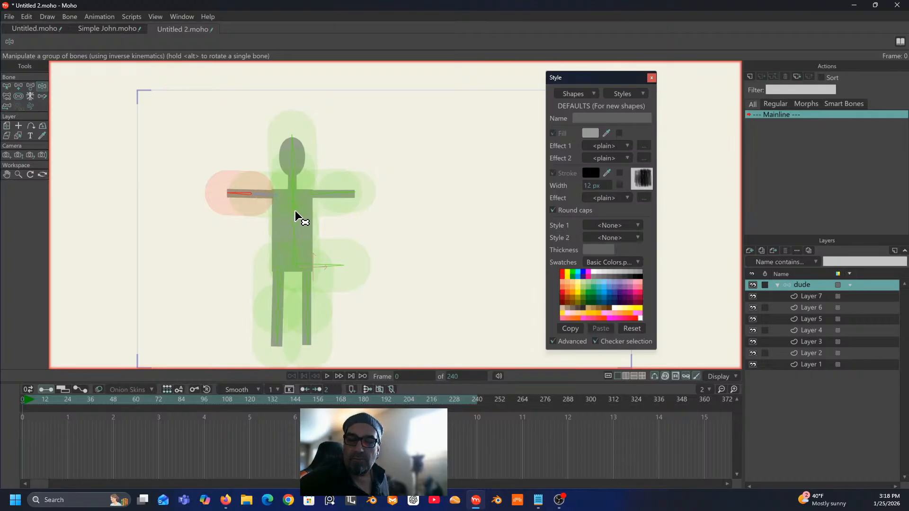
pyautogui.moveTo(297, 214)
pyautogui.mouseDown()
pyautogui.moveTo(283, 175)
pyautogui.moveTo(294, 225)
pyautogui.moveTo(294, 203)
pyautogui.mouseUp()
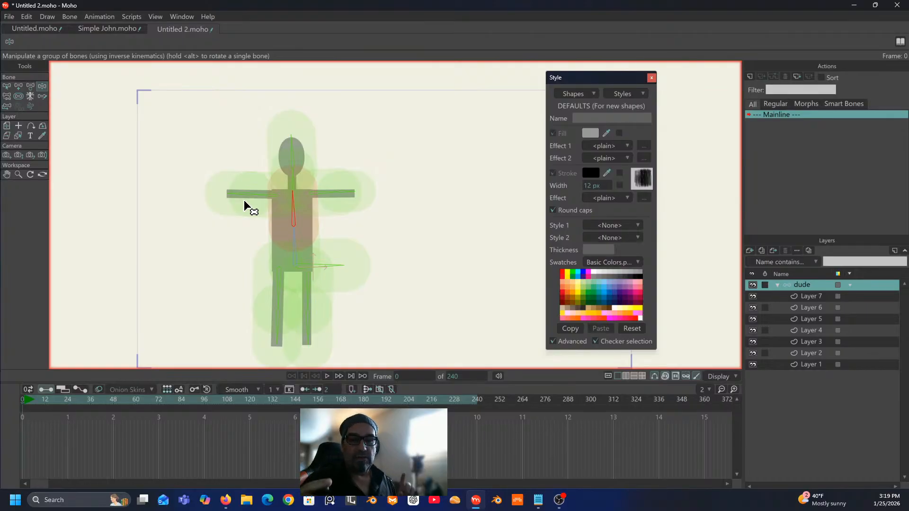
# Step: Set the bone strength of the head bone and the neck bone to 0
pyautogui.click(18, 95)
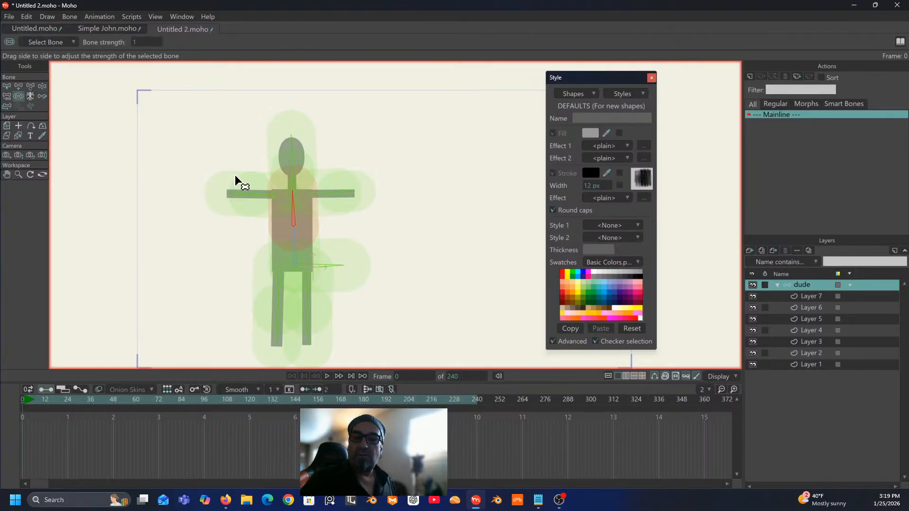
pyautogui.click(292, 152)
pyautogui.moveTo(291, 150); pyautogui.dragTo(186, 237)
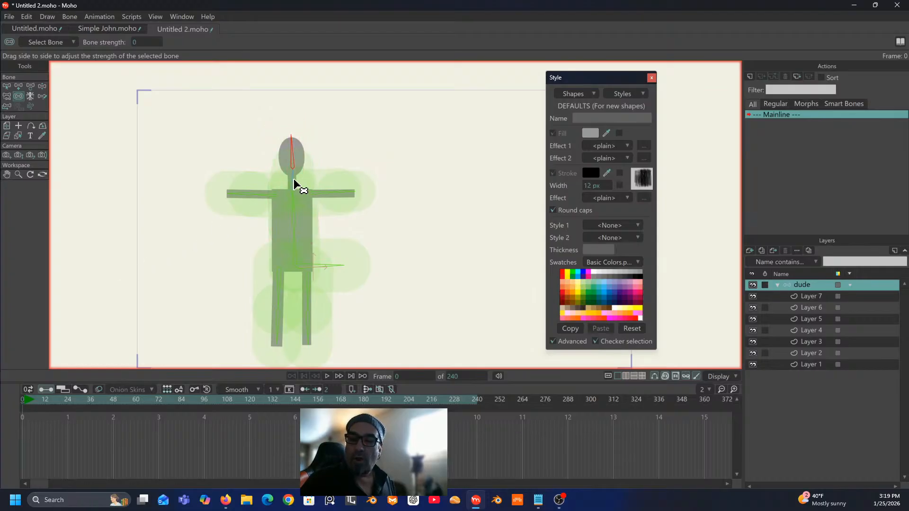
pyautogui.moveTo(293, 179); pyautogui.dragTo(174, 238)
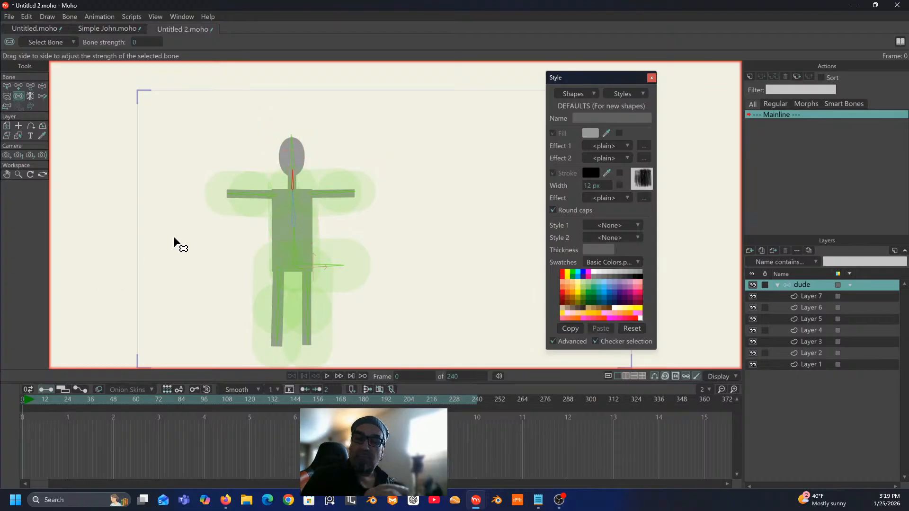
# Step: Reduce the bone strength of the upper and lower arm bones on both sides of the figure to 0
pyautogui.click(326, 194)
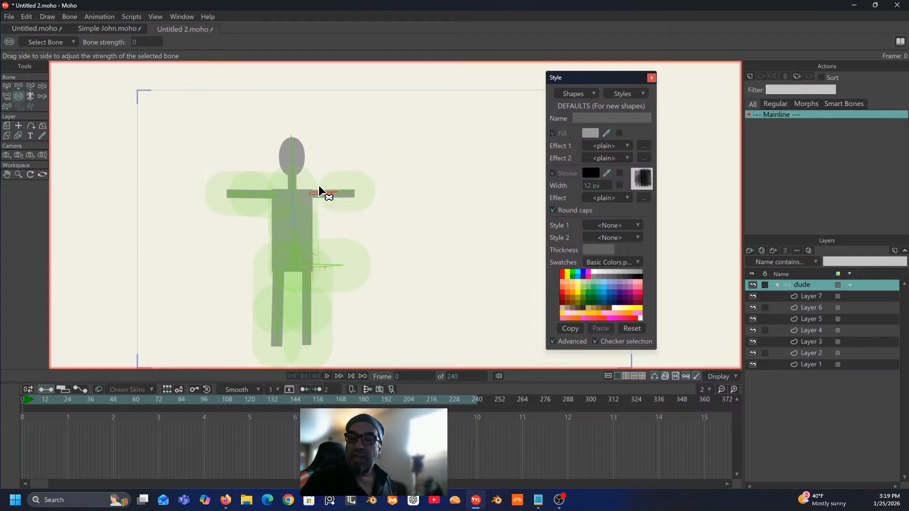
pyautogui.click(349, 196)
pyautogui.click(271, 199)
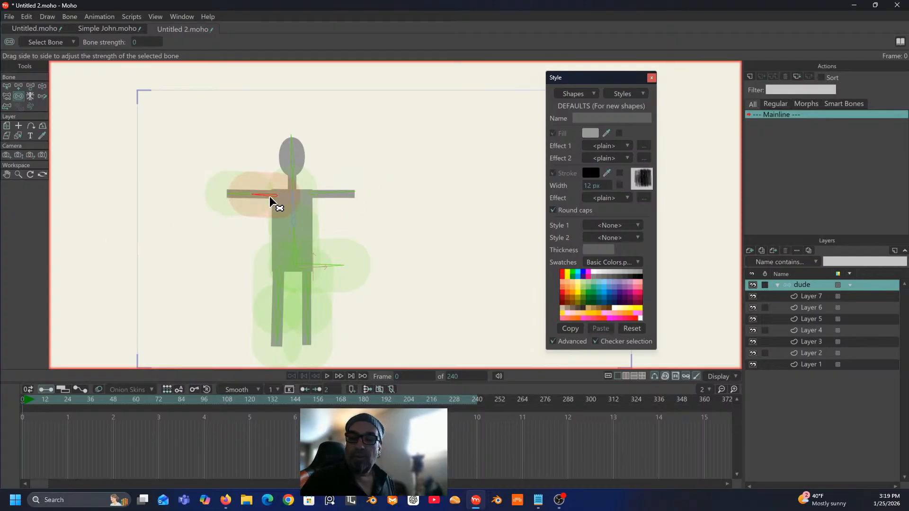
pyautogui.click(241, 195)
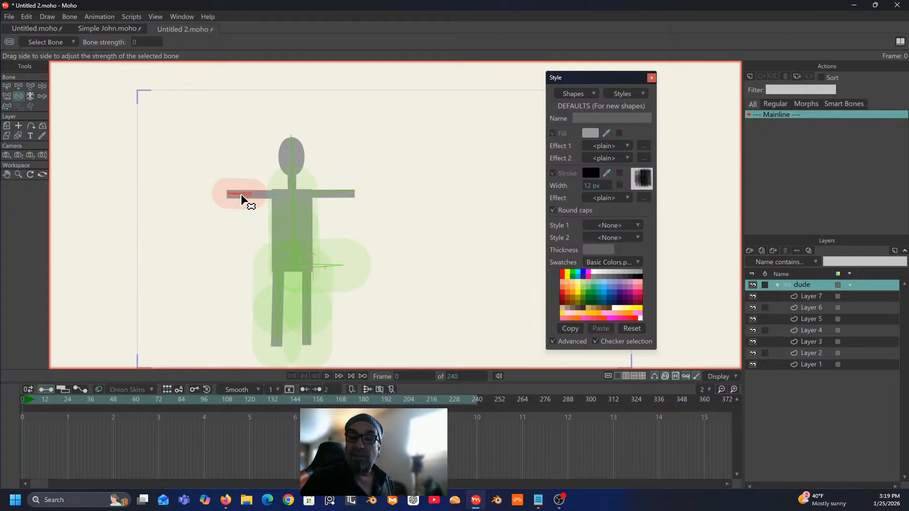
# Step: Reduce the bone strength of the torso bones and the horizontal root bone at the hips to 0
pyautogui.click(291, 180)
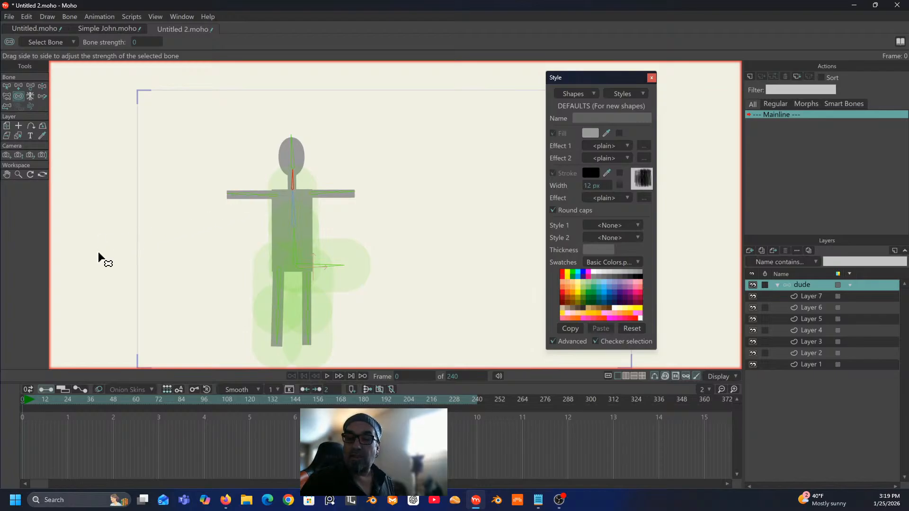
pyautogui.click(295, 214)
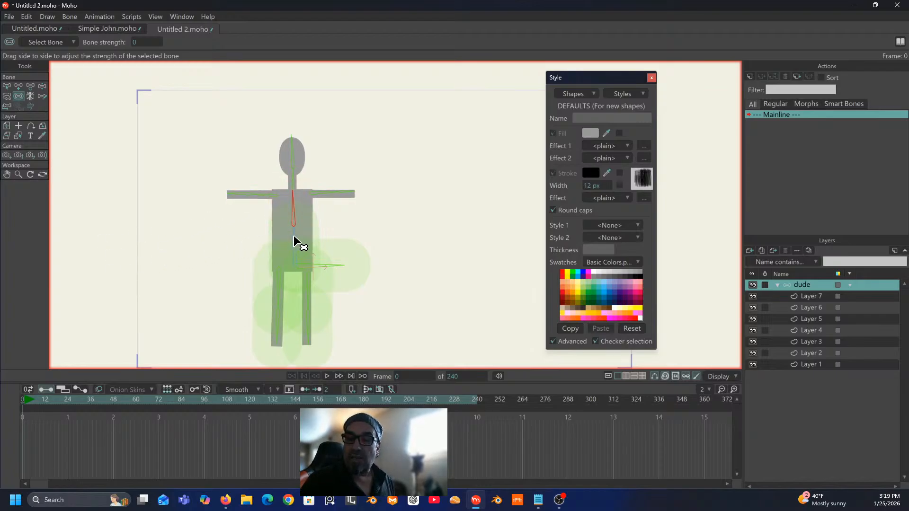
pyautogui.click(318, 267)
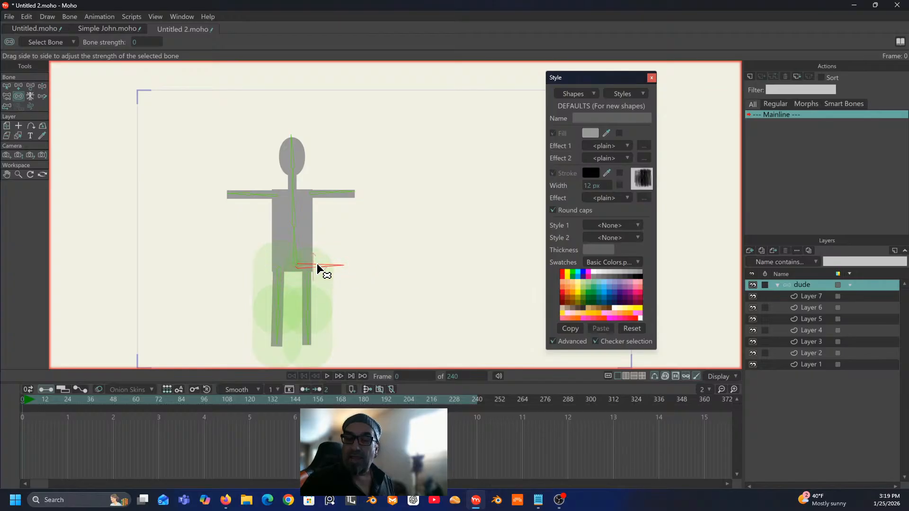
# Step: Reduce the bone strength of the thigh and shin bones in both legs to 0
pyautogui.click(279, 281)
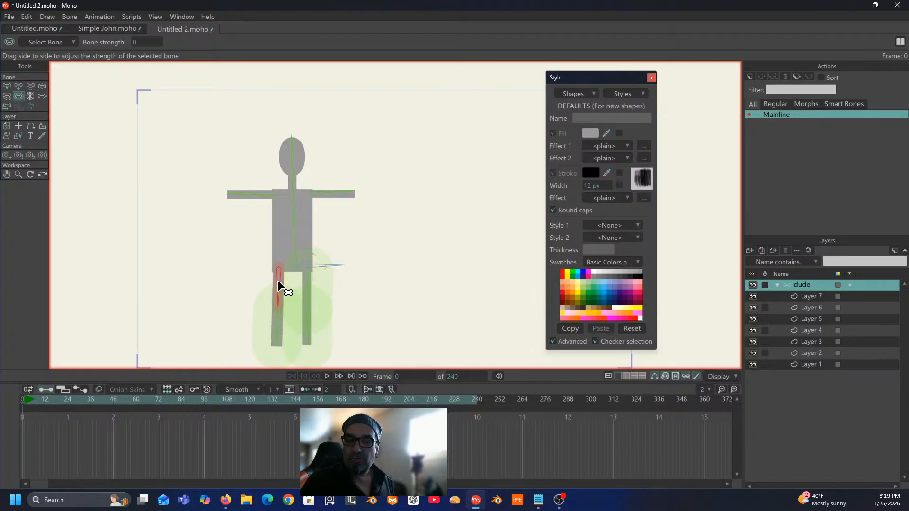
pyautogui.click(308, 285)
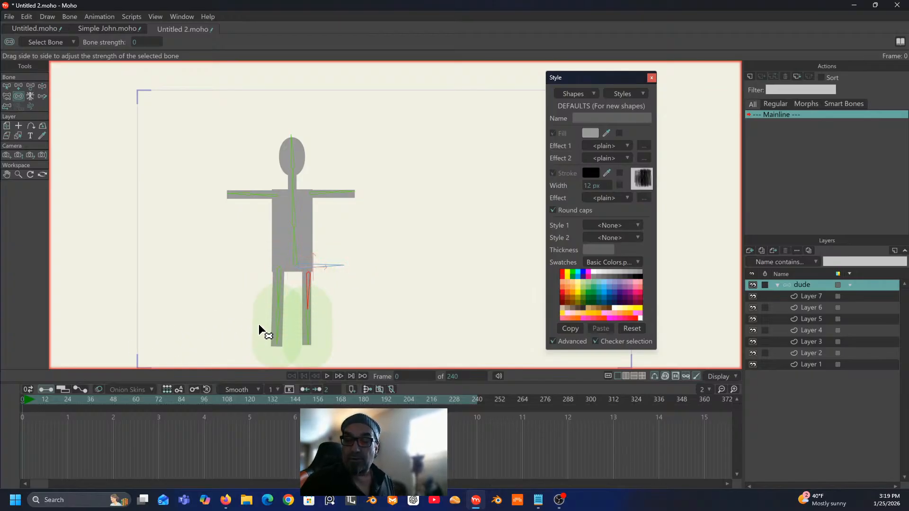
pyautogui.moveTo(278, 321); pyautogui.dragTo(304, 325)
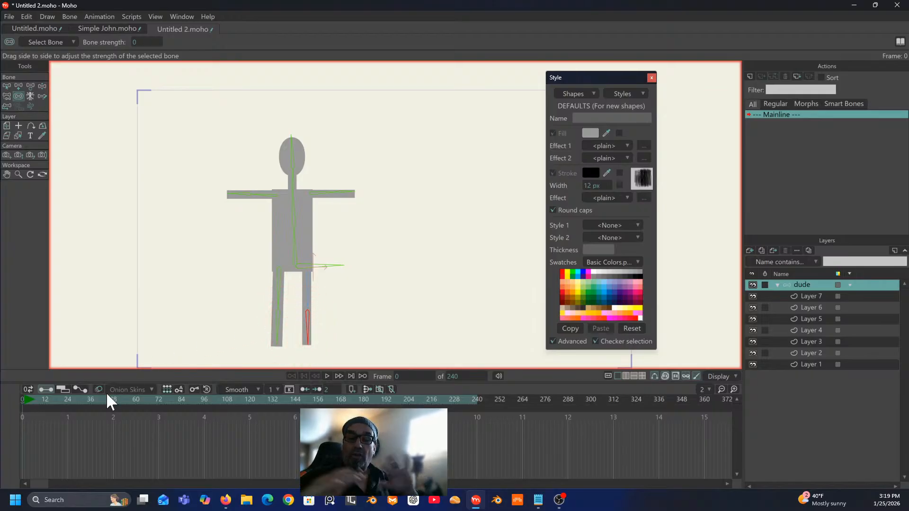
# Step: Test the upper arm bone on the figure's left-hand side with Manipulate Bones
pyautogui.click(42, 86)
pyautogui.moveTo(261, 200); pyautogui.dragTo(261, 194)
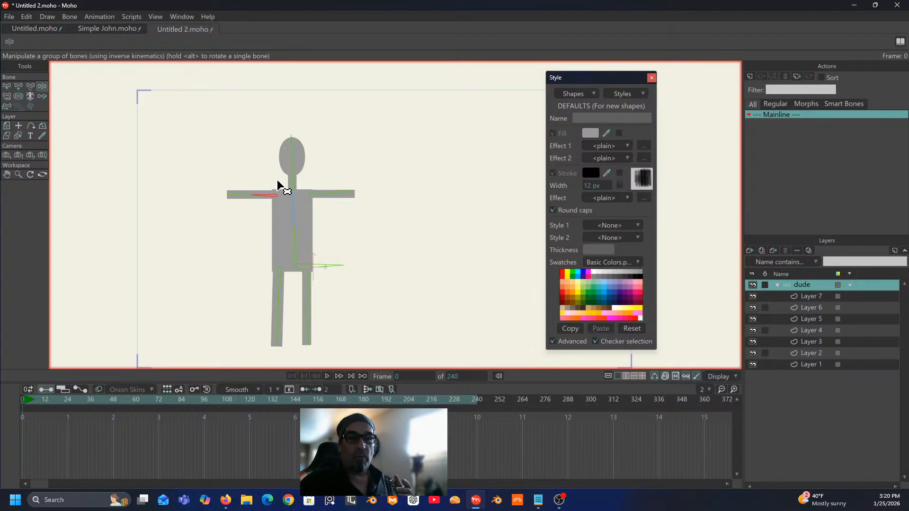
# Step: Add an elbow point midway along the upper and lower edges of the arm in Layer 5 with Add Point
pyautogui.click(816, 296)
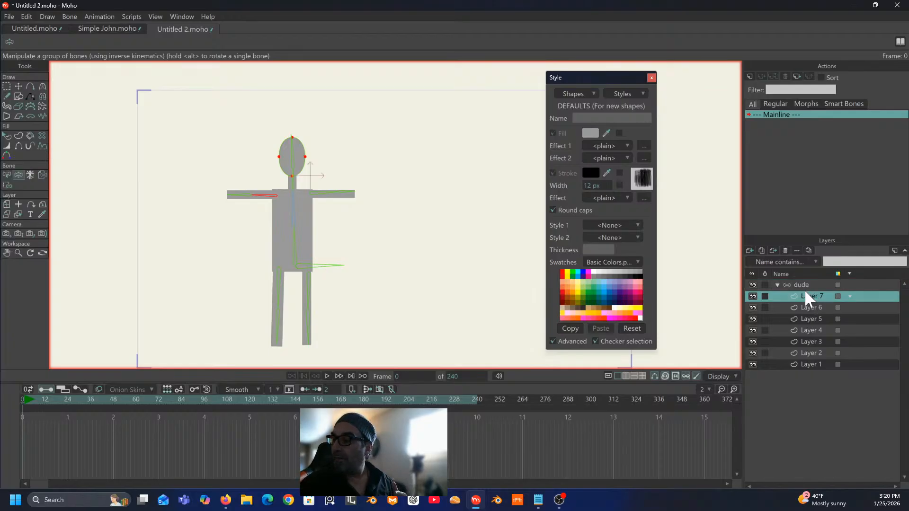
pyautogui.click(814, 319)
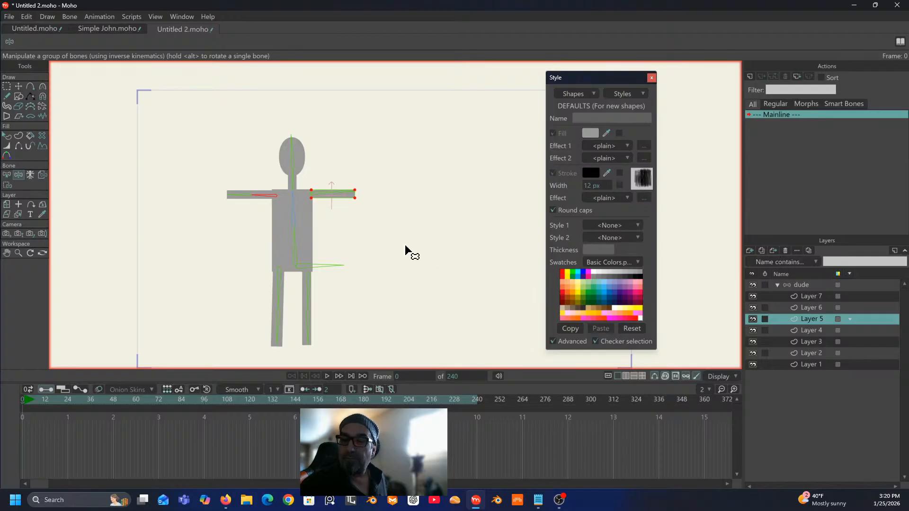
pyautogui.scroll(4, 321, 197)
pyautogui.moveTo(321, 197); pyautogui.dragTo(346, 271)
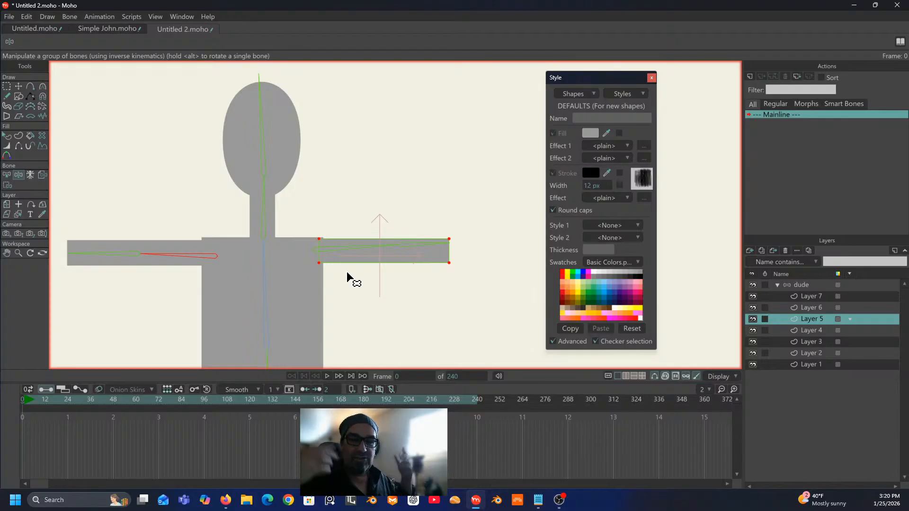
pyautogui.click(30, 85)
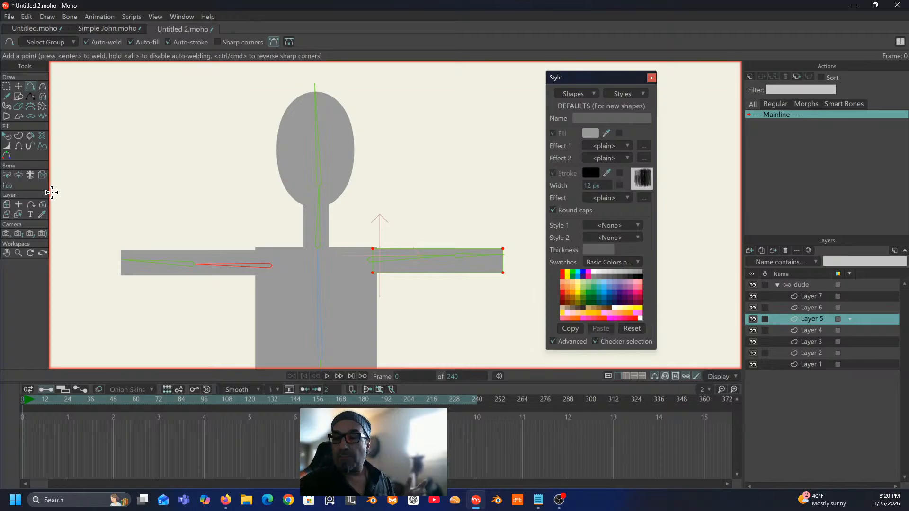
pyautogui.click(435, 250)
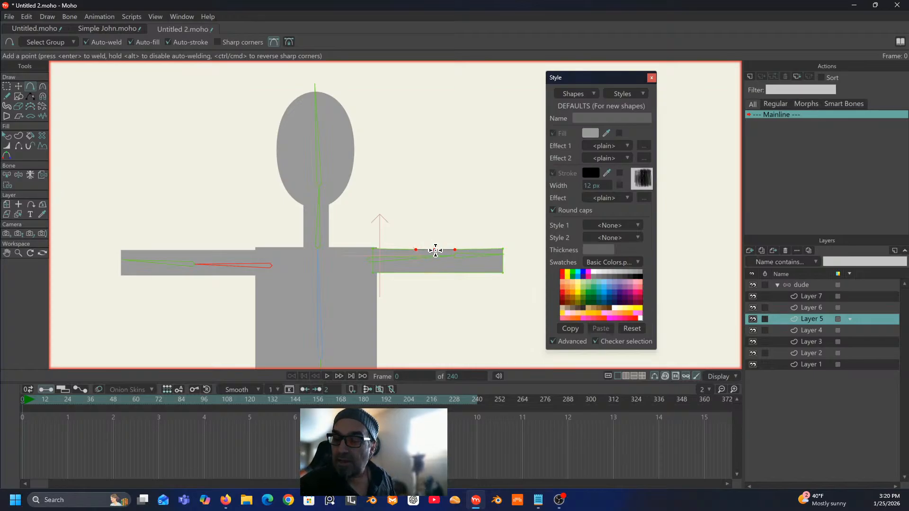
pyautogui.click(437, 273)
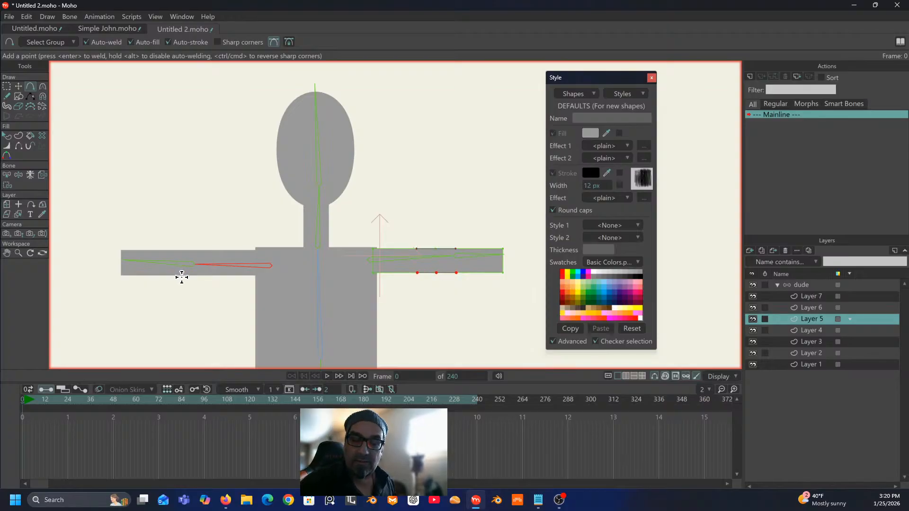
# Step: Add elbow points midway along the lower and upper edges of the arm in Layer 4 and select all its points
pyautogui.click(807, 330)
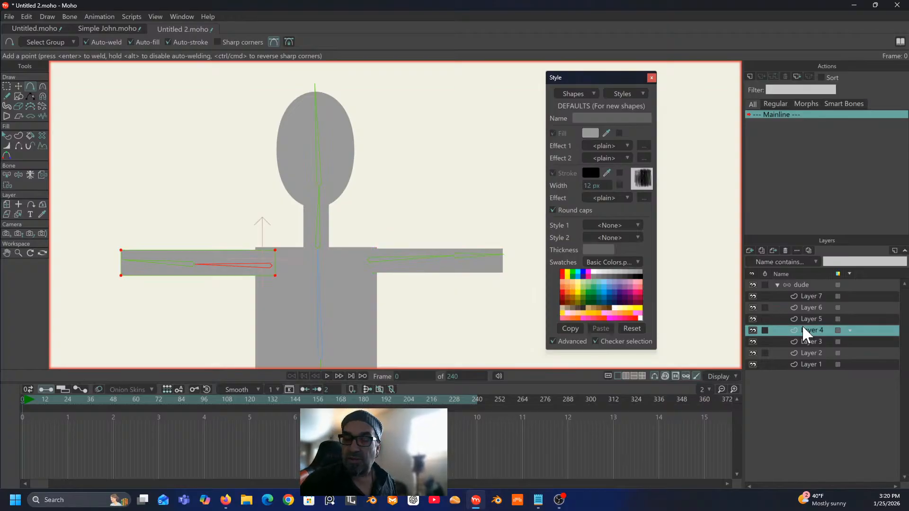
pyautogui.click(193, 276)
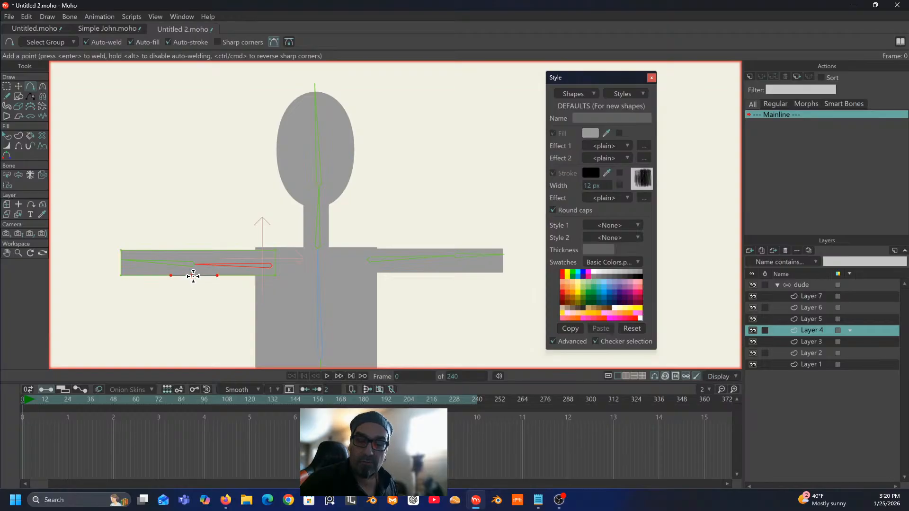
pyautogui.click(194, 251)
pyautogui.hotkey('ctrl', 'a')
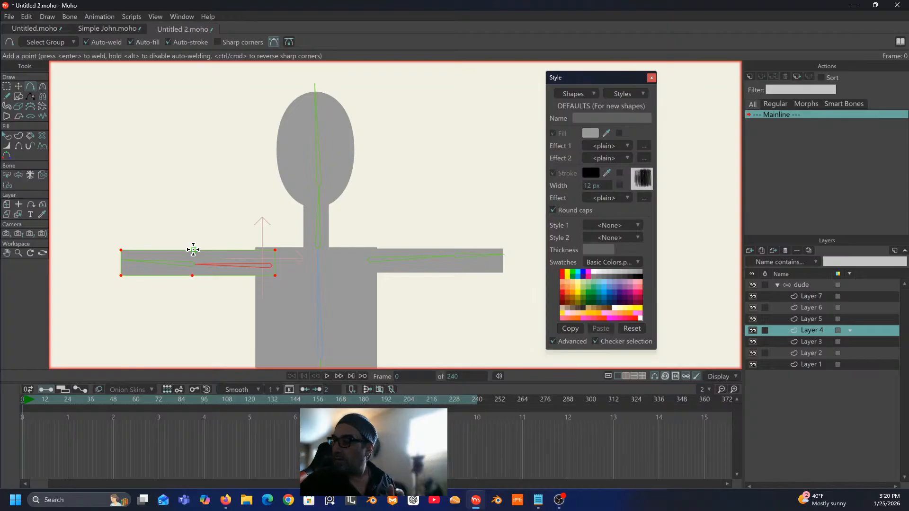
# Step: Add two points around the waist on each vertical side of the torso in Layer 3
pyautogui.click(815, 340)
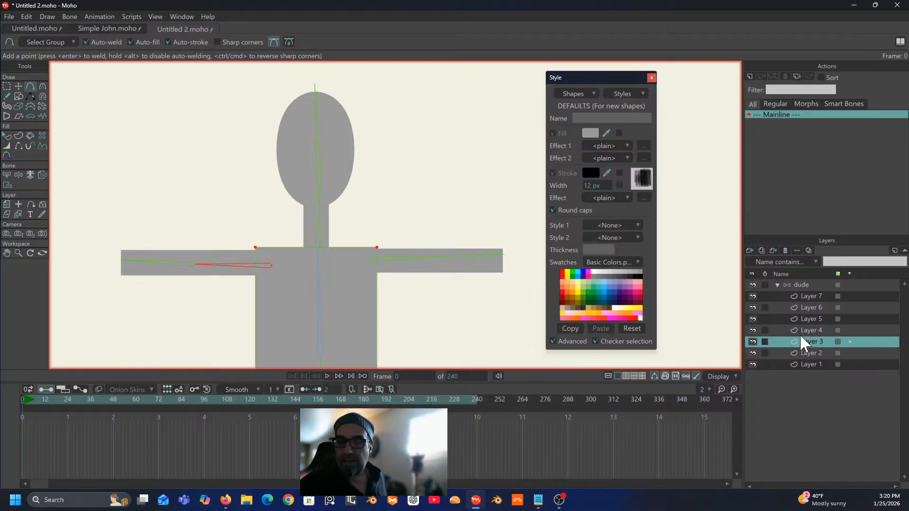
pyautogui.moveTo(443, 177); pyautogui.dragTo(441, 77)
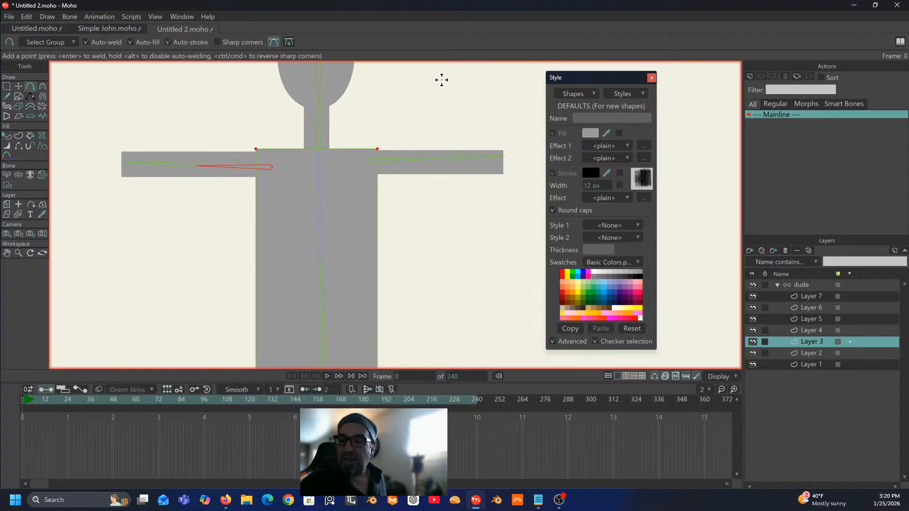
pyautogui.moveTo(407, 250)
pyautogui.mouseDown()
pyautogui.moveTo(404, 181)
pyautogui.moveTo(405, 190)
pyautogui.mouseUp()
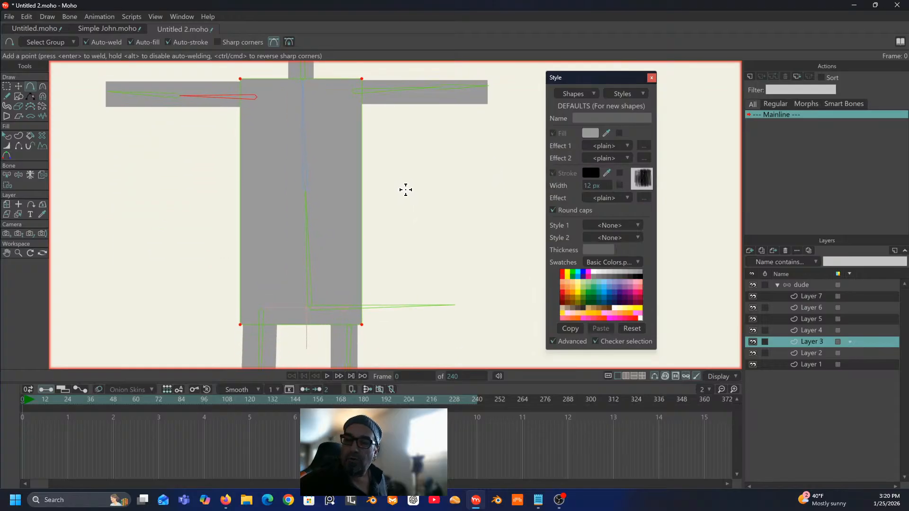
pyautogui.click(358, 194)
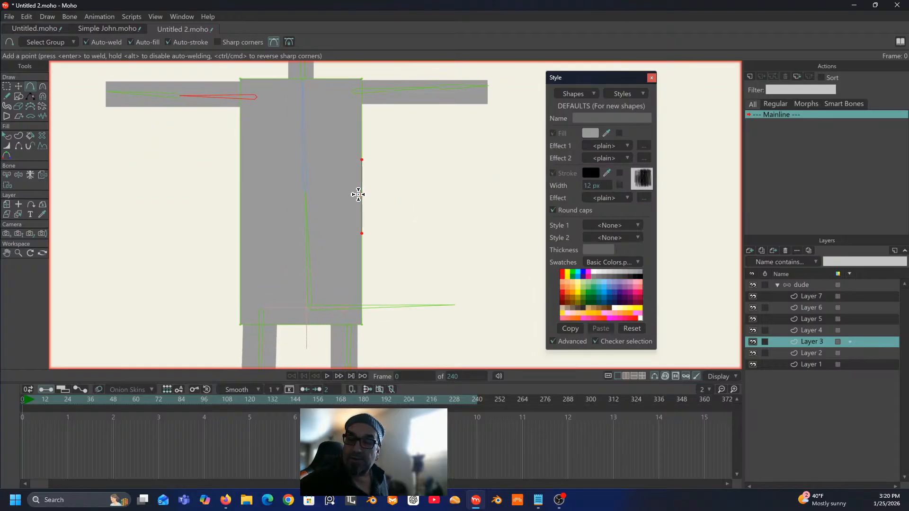
pyautogui.click(360, 235)
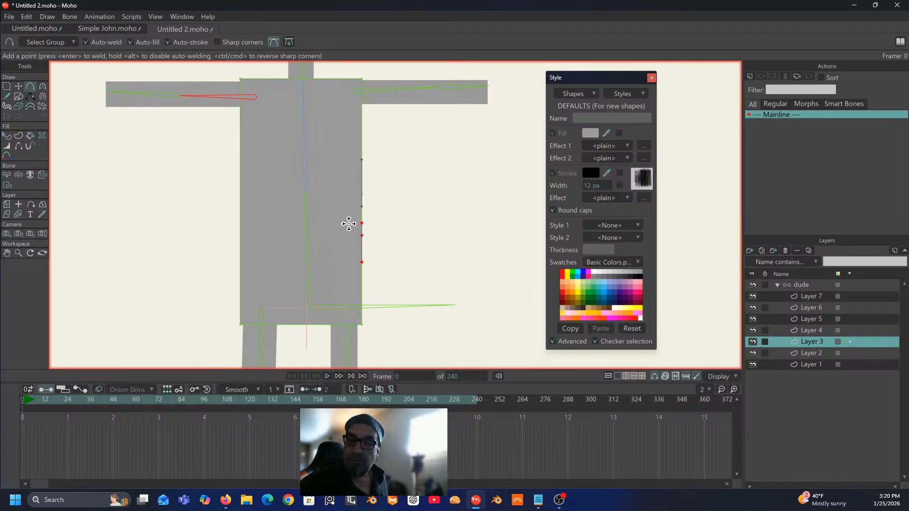
pyautogui.click(241, 181)
pyautogui.click(240, 240)
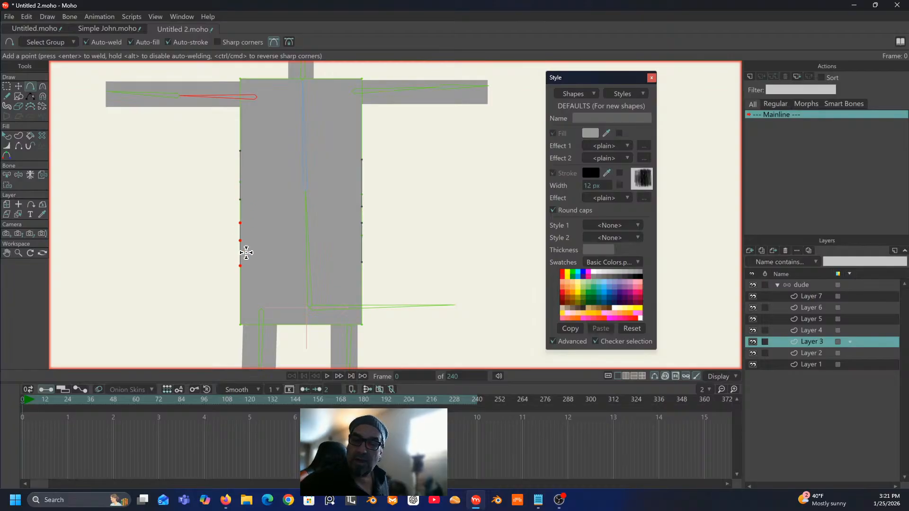
# Step: Add a knee point midway along both long edges of the leg in Layer 2
pyautogui.click(816, 353)
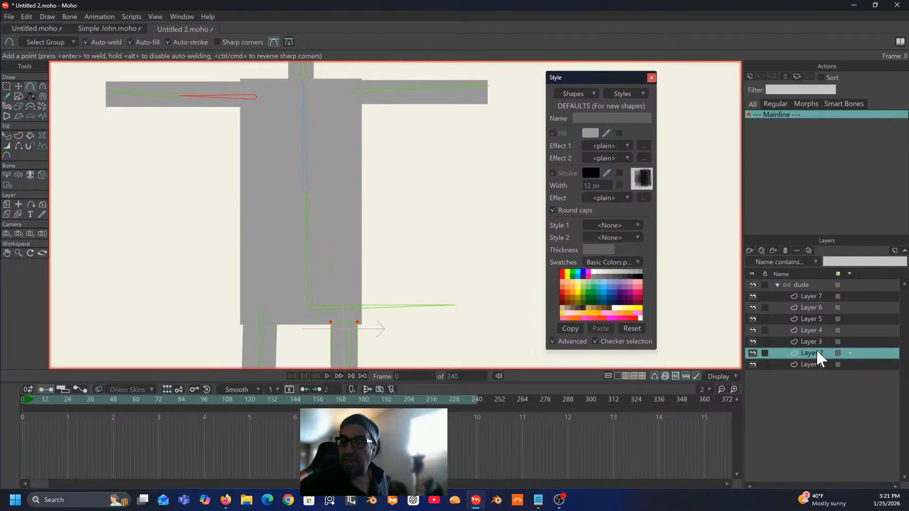
pyautogui.scroll(-10, 393, 192)
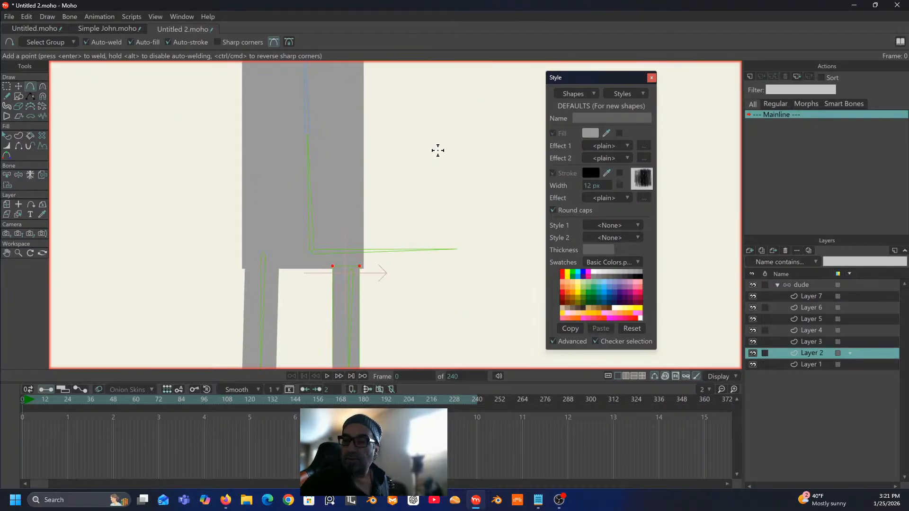
pyautogui.moveTo(422, 160); pyautogui.dragTo(416, 161)
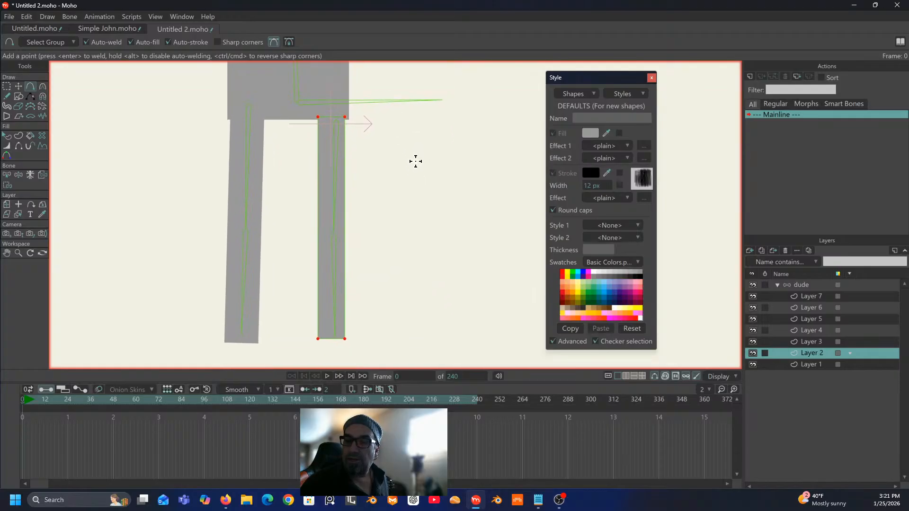
pyautogui.click(318, 224)
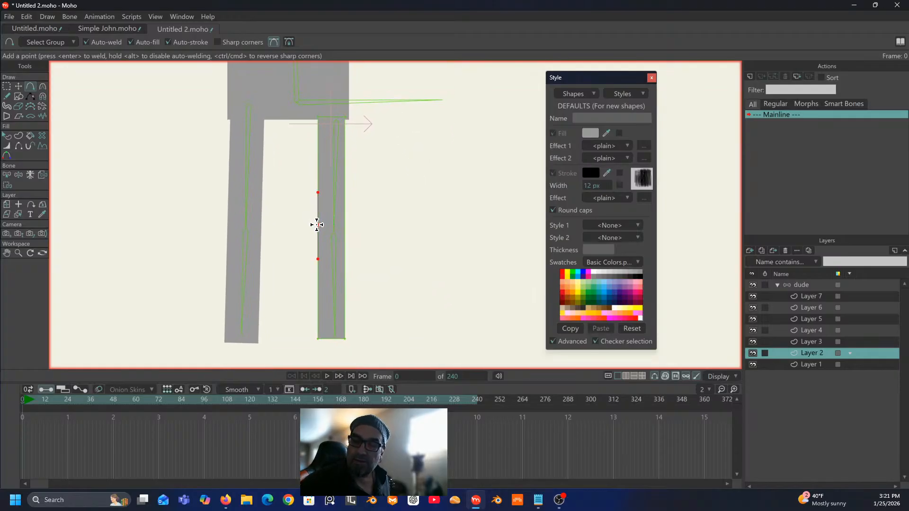
pyautogui.click(344, 231)
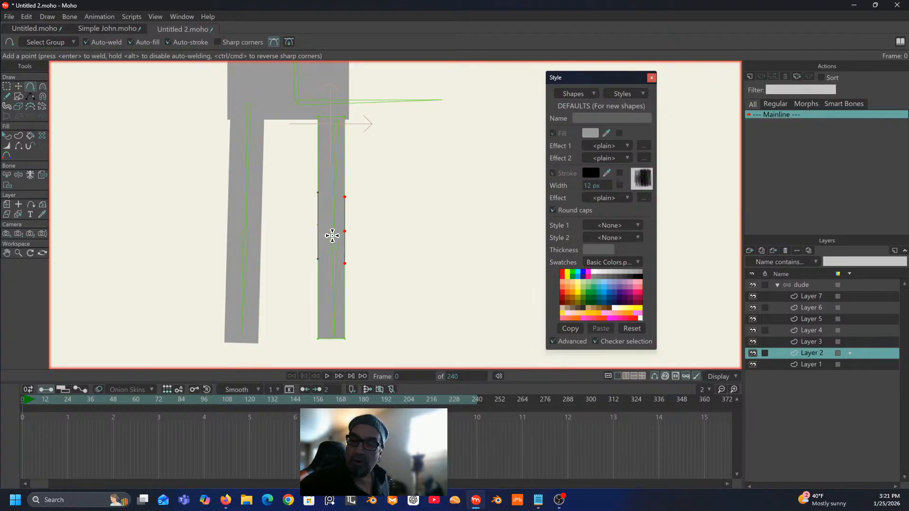
# Step: Add a knee point midway along both long edges of the leg in Layer 1 with Add Point
pyautogui.click(817, 363)
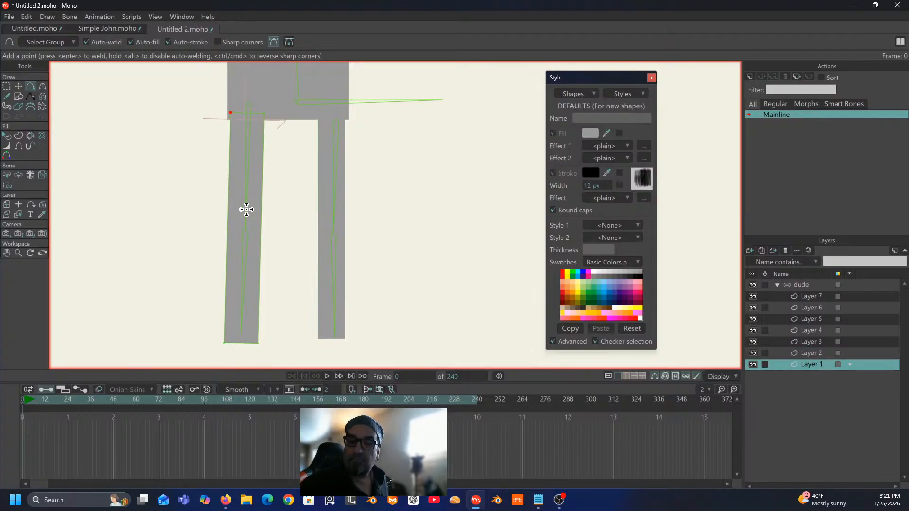
pyautogui.click(260, 231)
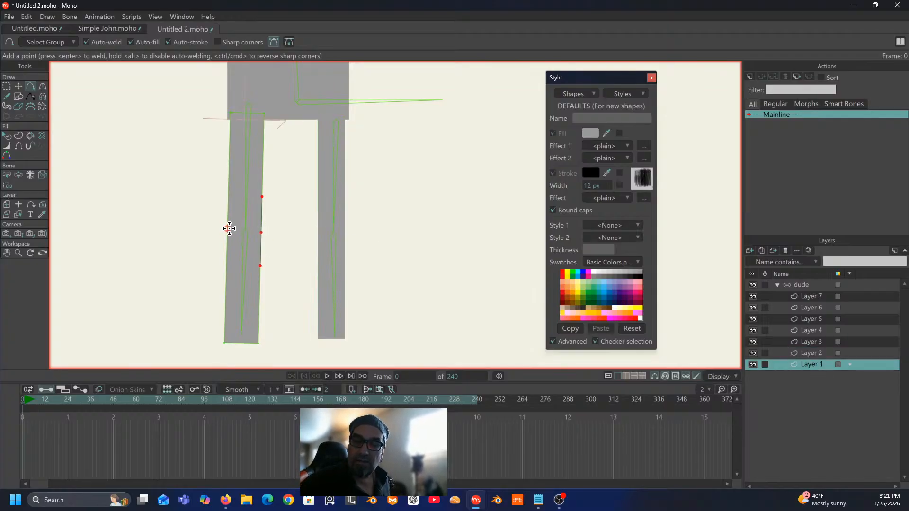
pyautogui.click(227, 227)
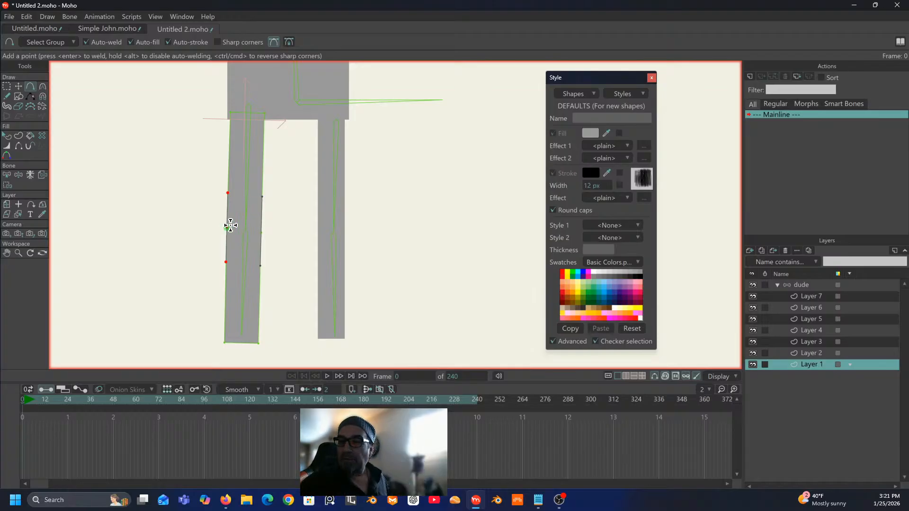
pyautogui.moveTo(230, 176); pyautogui.dragTo(250, 245)
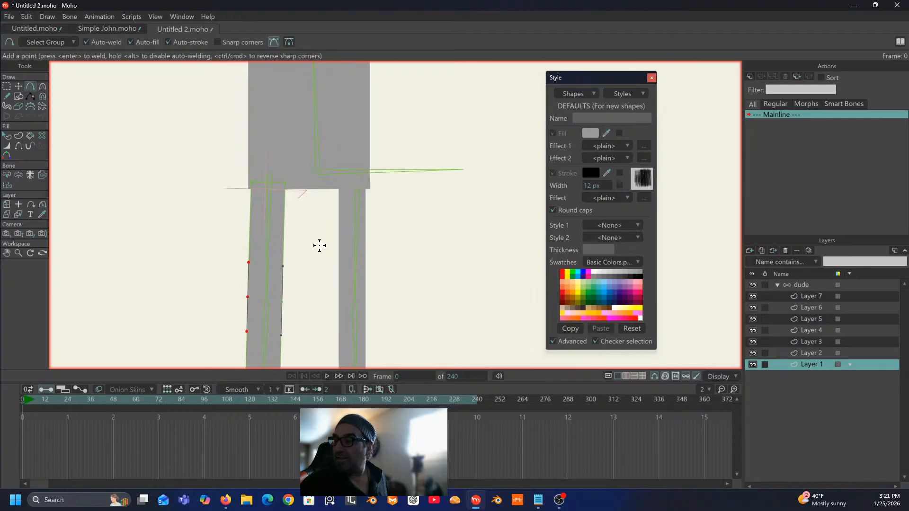
# Step: Examine the whole figure and its skeleton on the dude bone layer with Manipulate Bones
pyautogui.click(801, 283)
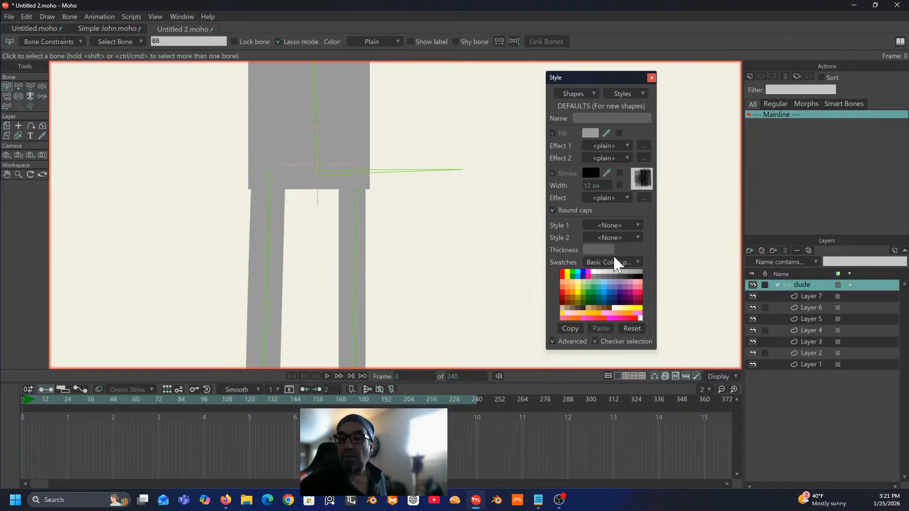
pyautogui.moveTo(385, 177); pyautogui.dragTo(364, 309)
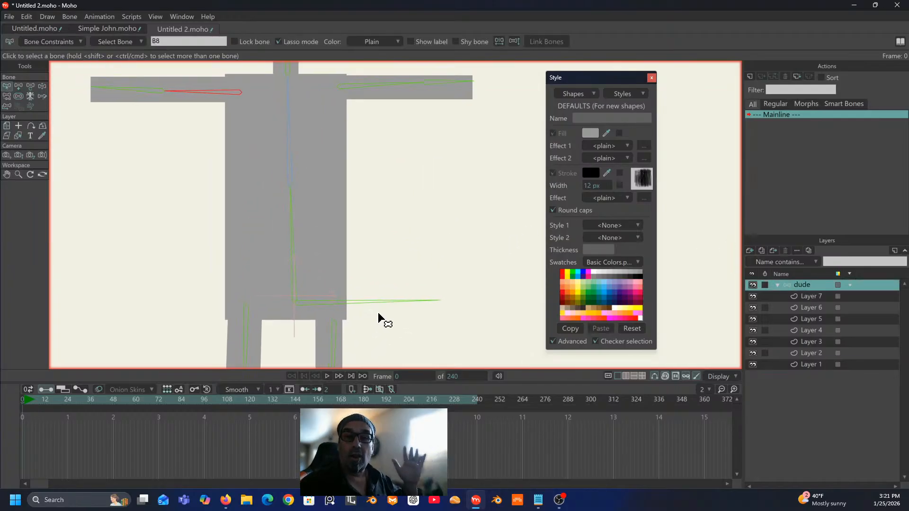
pyautogui.scroll(-5, 372, 224)
pyautogui.moveTo(373, 228); pyautogui.dragTo(362, 201)
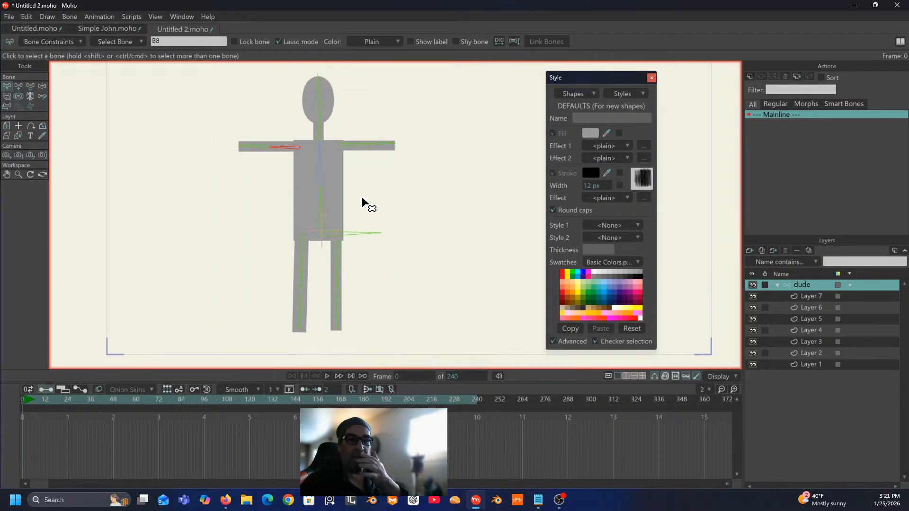
pyautogui.click(46, 86)
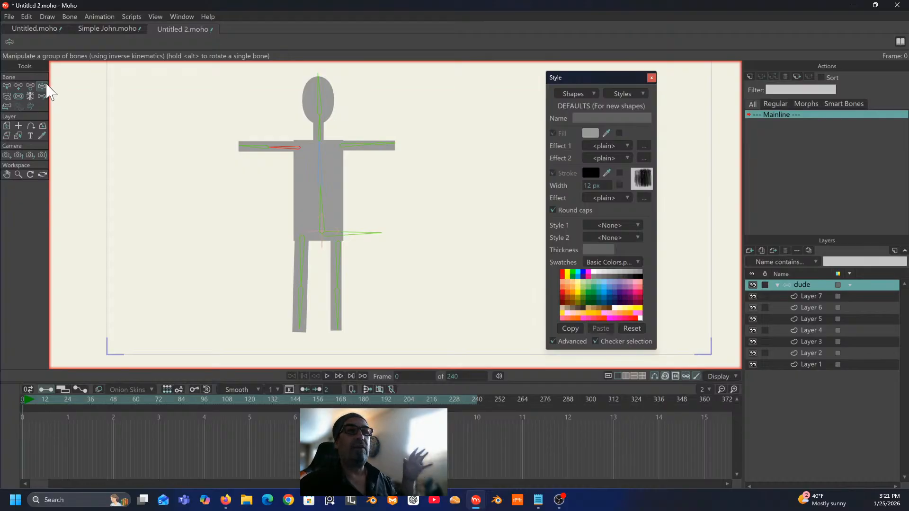
pyautogui.scroll(3, 270, 134)
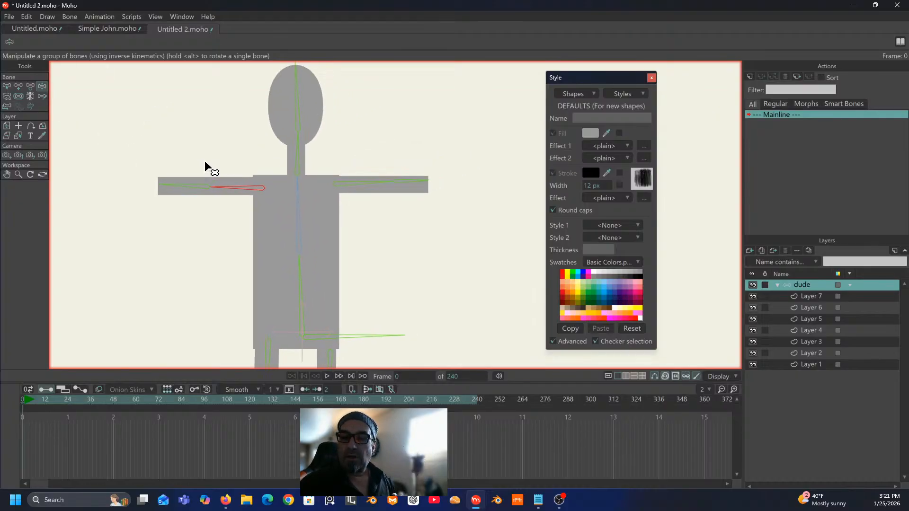
pyautogui.scroll(2, 206, 166)
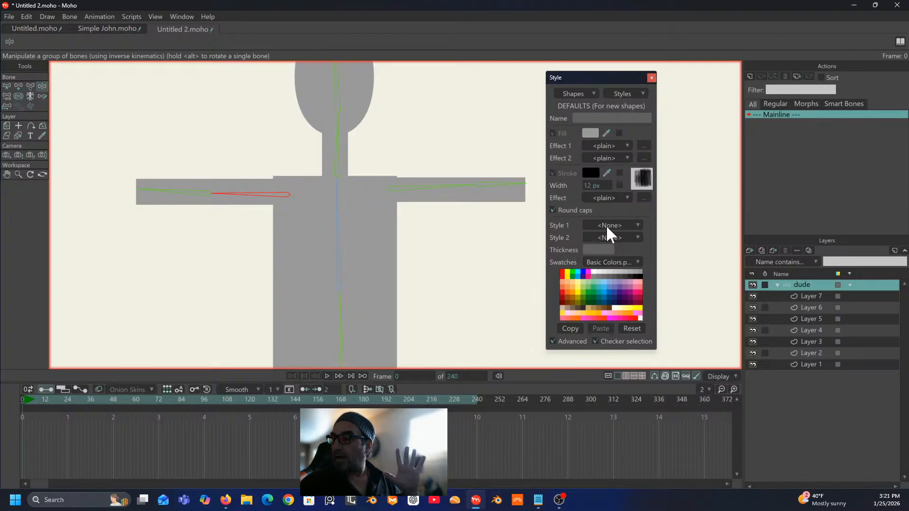
pyautogui.moveTo(468, 138); pyautogui.dragTo(437, 216)
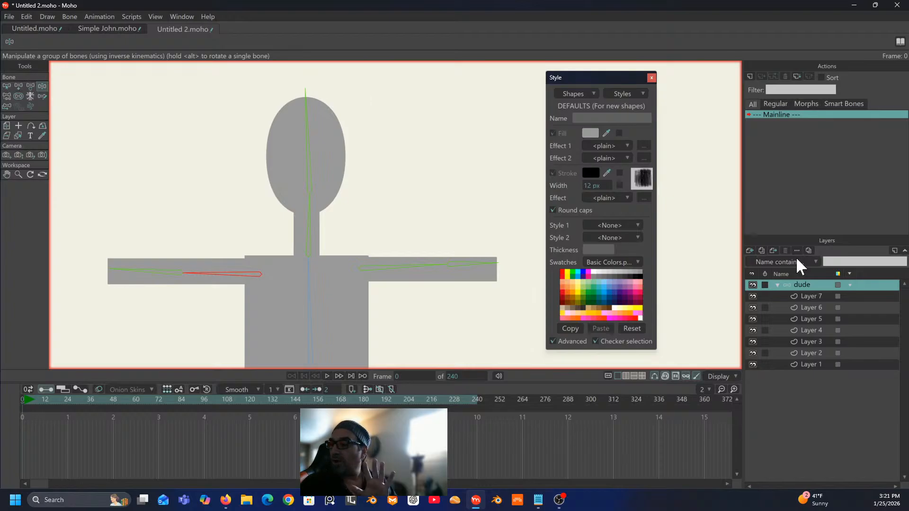
# Step: Bind the top point and both side points of the head in Layer 7 to the head bone
pyautogui.click(811, 296)
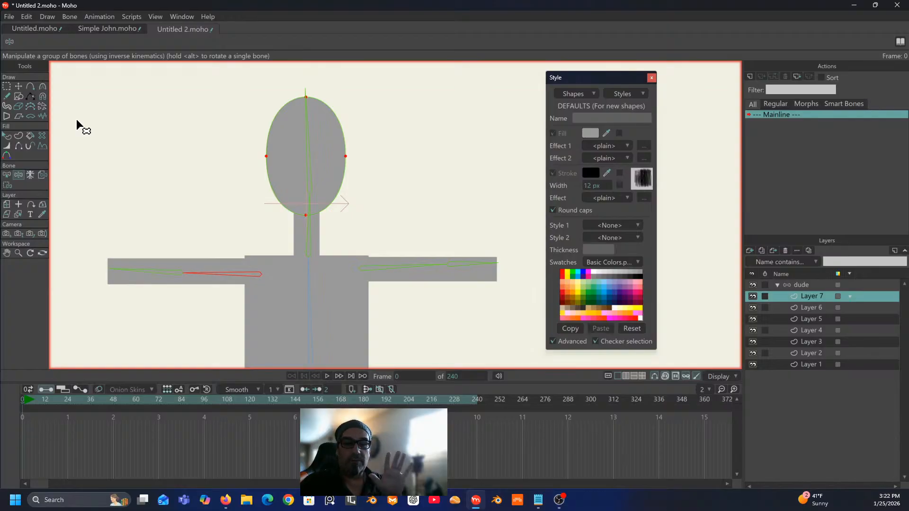
pyautogui.click(7, 176)
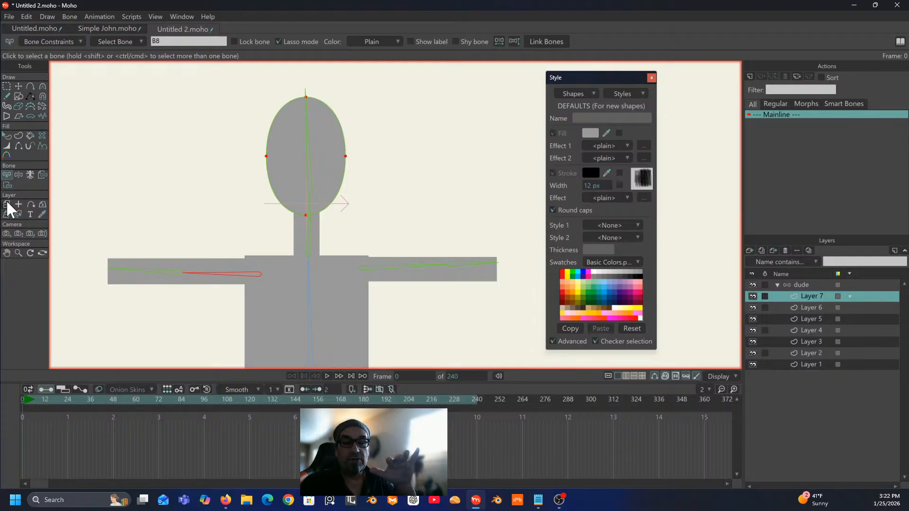
pyautogui.click(308, 153)
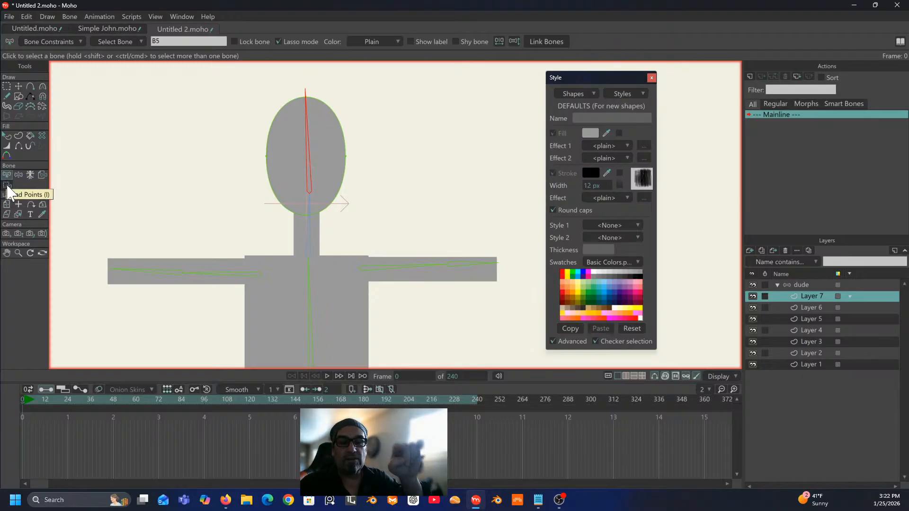
pyautogui.click(7, 186)
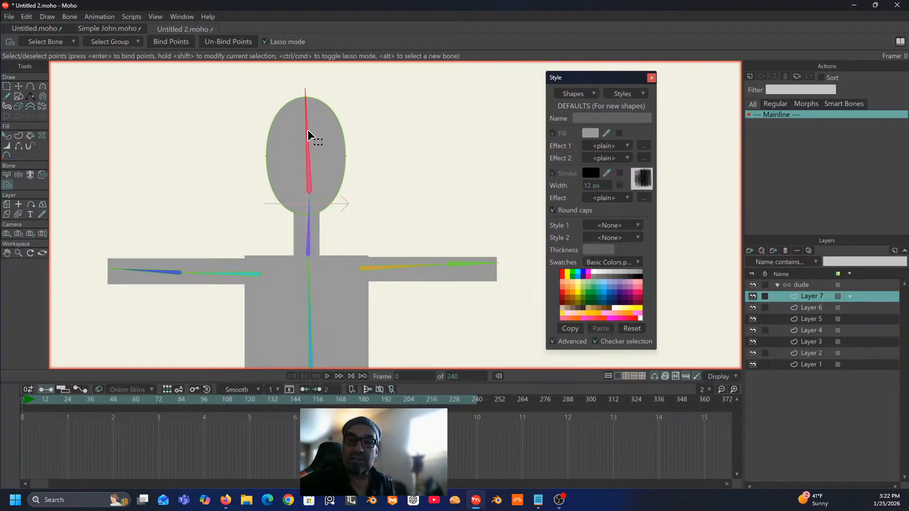
pyautogui.moveTo(321, 79)
pyautogui.mouseDown()
pyautogui.moveTo(261, 99)
pyautogui.moveTo(239, 128)
pyautogui.moveTo(235, 159)
pyautogui.moveTo(265, 192)
pyautogui.moveTo(369, 188)
pyautogui.moveTo(381, 159)
pyautogui.moveTo(367, 121)
pyautogui.moveTo(321, 81)
pyautogui.mouseUp()
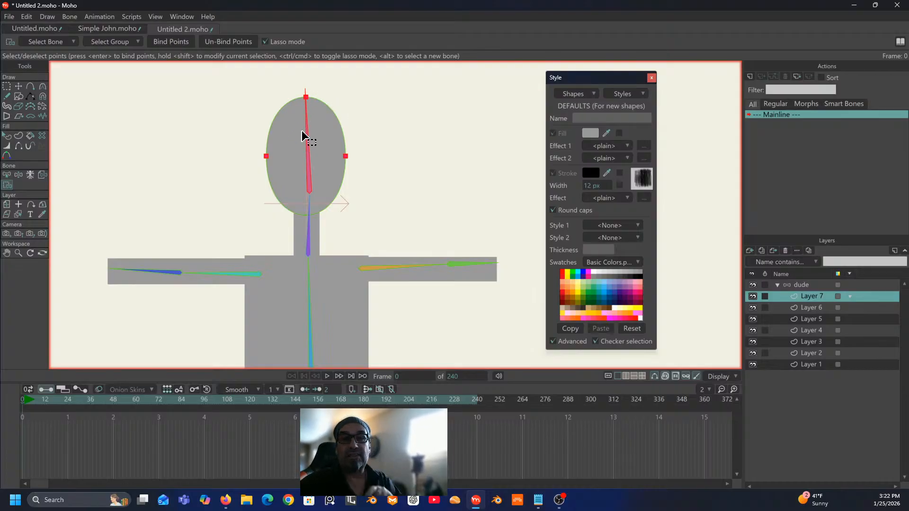
# Step: Select the neck bone and bind the head's lowest point in Layer 7 to it
pyautogui.moveTo(389, 187); pyautogui.dragTo(367, 149)
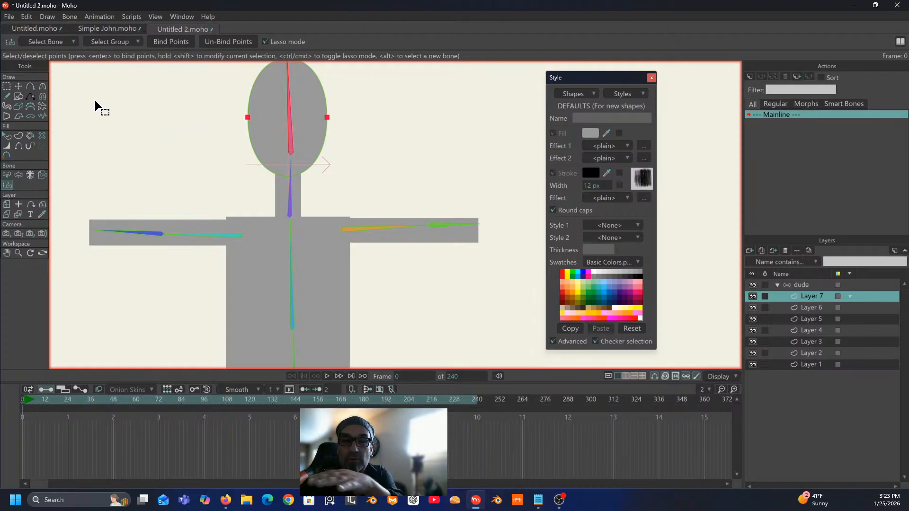
pyautogui.click(6, 175)
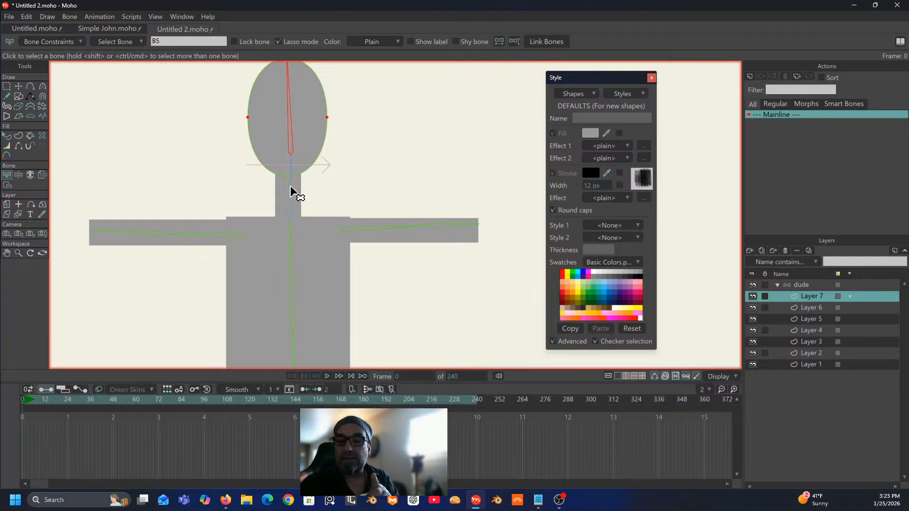
pyautogui.click(291, 194)
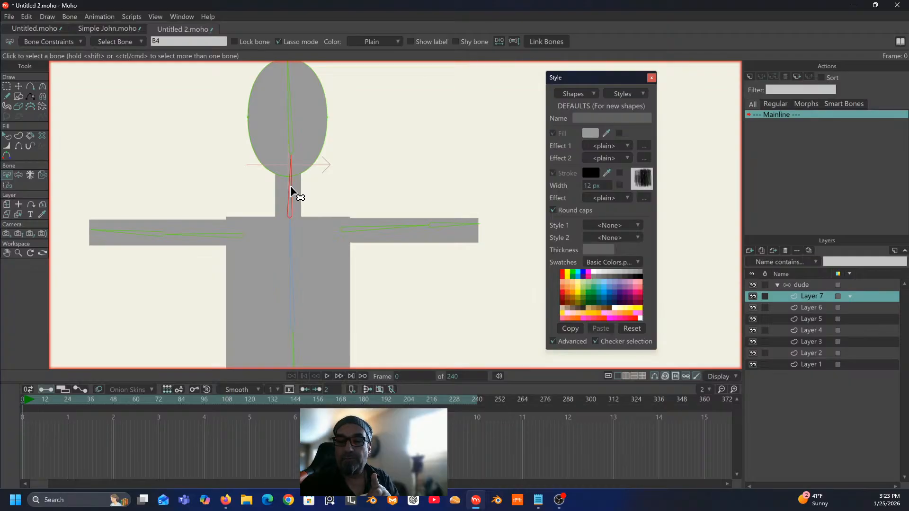
pyautogui.click(9, 183)
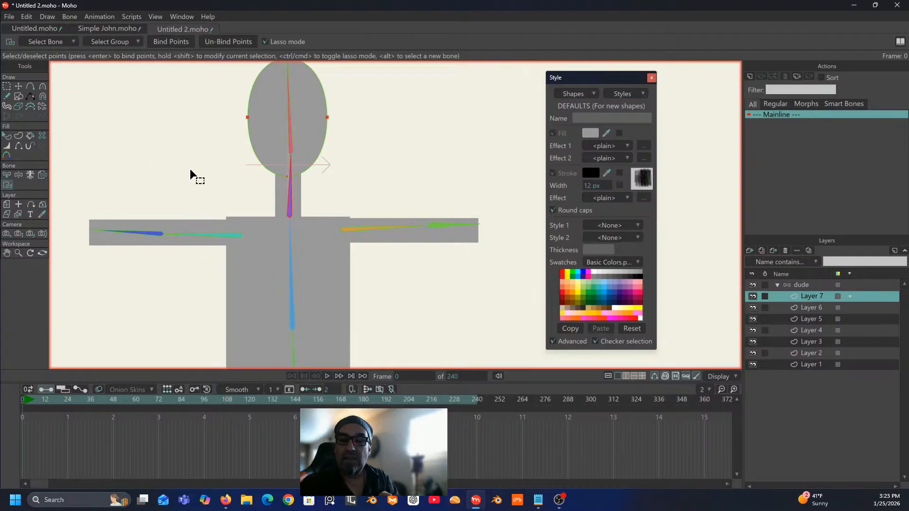
pyautogui.moveTo(304, 172)
pyautogui.mouseDown()
pyautogui.moveTo(278, 179)
pyautogui.moveTo(298, 180)
pyautogui.moveTo(293, 162)
pyautogui.moveTo(279, 165)
pyautogui.moveTo(294, 183)
pyautogui.mouseUp()
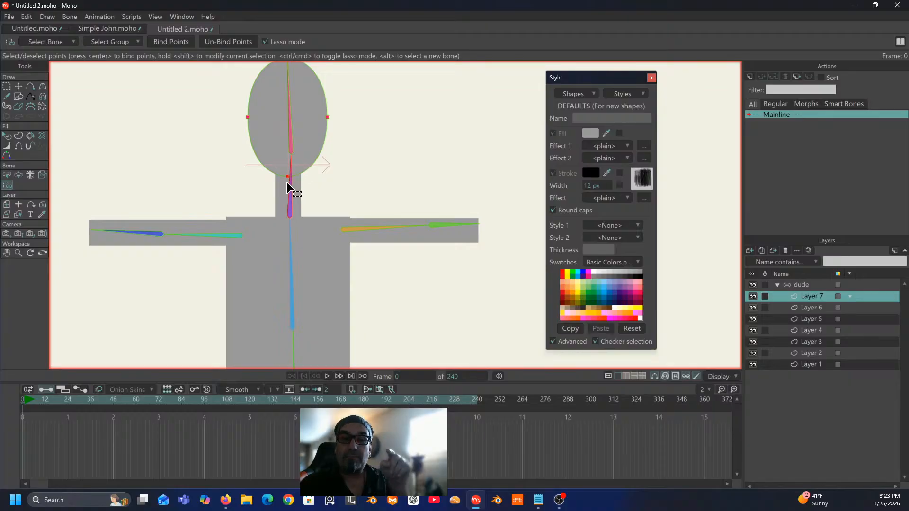
pyautogui.click(173, 43)
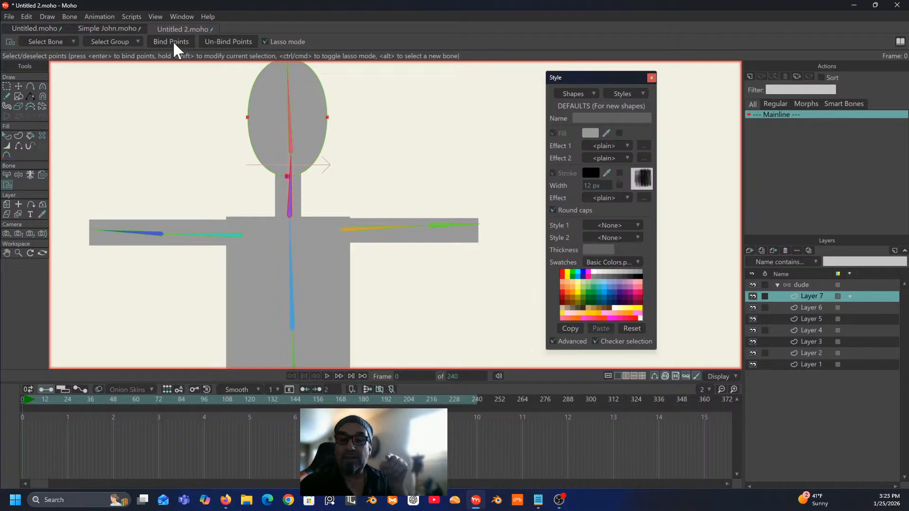
# Step: Select the upper torso bone B3 as the target and activate Bind Points
pyautogui.moveTo(293, 108); pyautogui.dragTo(298, 124)
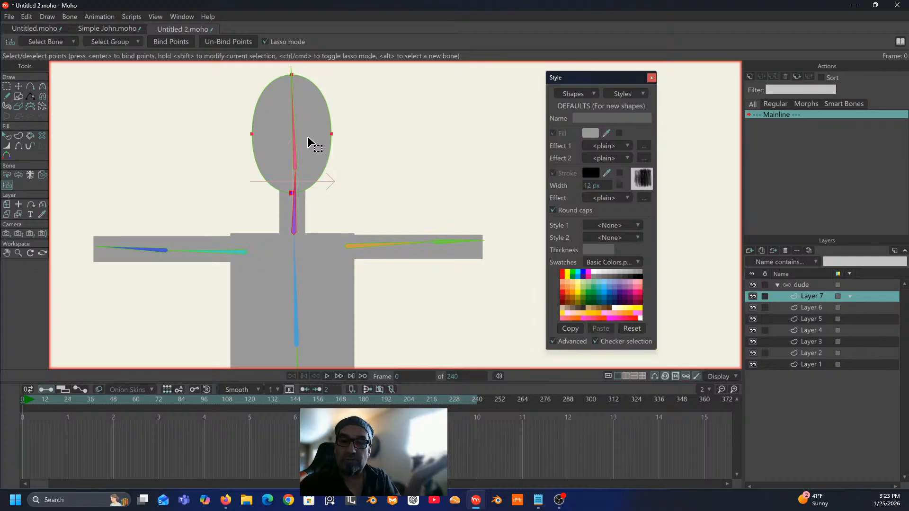
pyautogui.scroll(-3, 308, 118)
pyautogui.scroll(-1, 311, 91)
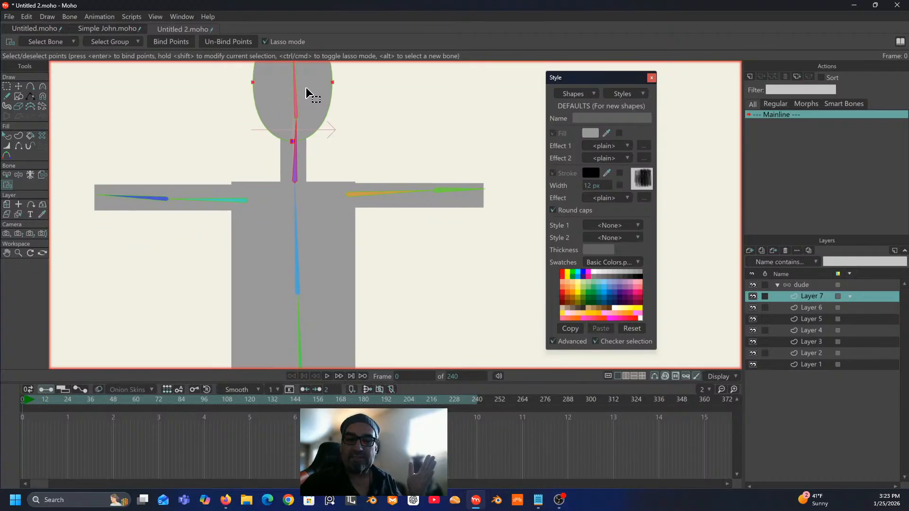
pyautogui.click(6, 175)
pyautogui.click(299, 223)
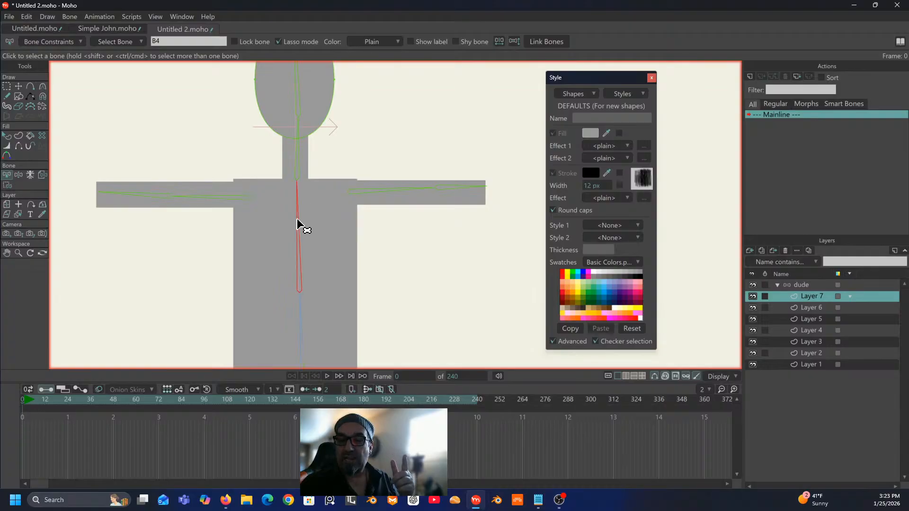
pyautogui.scroll(-3, 339, 248)
pyautogui.scroll(2, 327, 204)
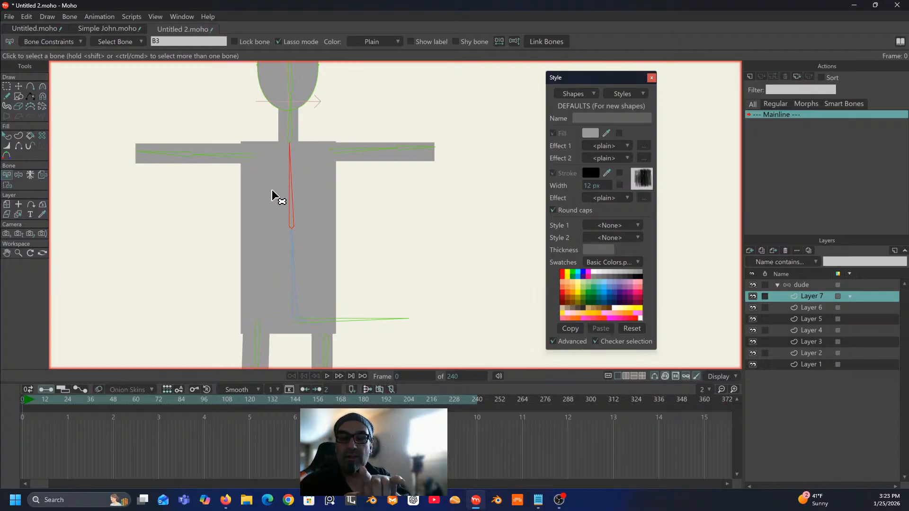
pyautogui.click(7, 185)
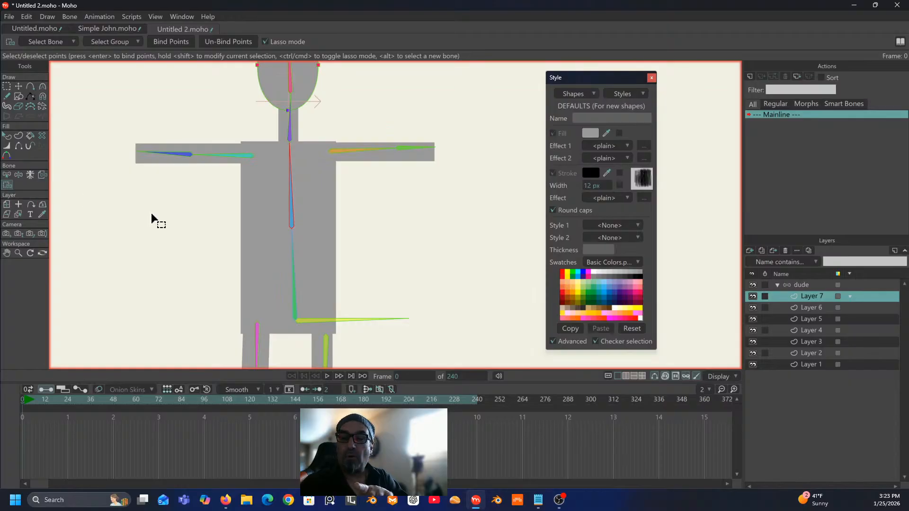
# Step: Bind the two shoulder corners and the upper waist point on each side of the torso in Layer 3 to bone B3
pyautogui.click(813, 308)
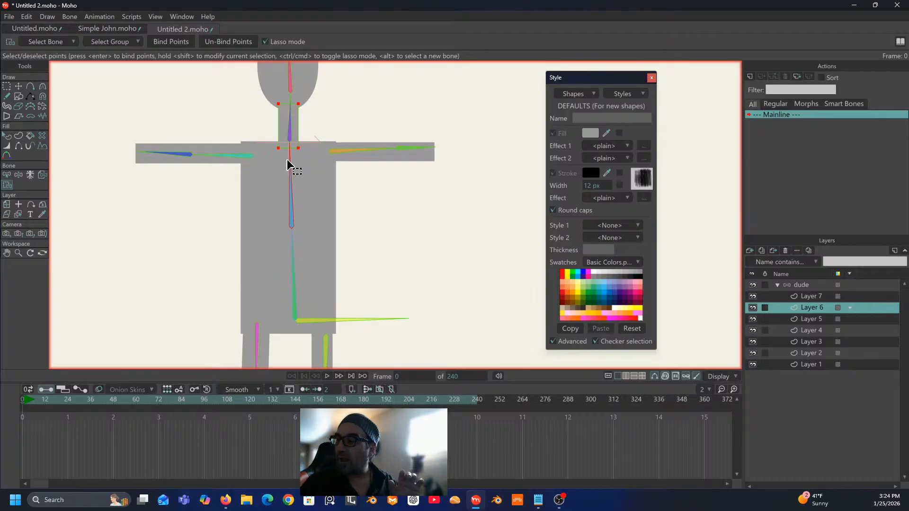
pyautogui.click(815, 319)
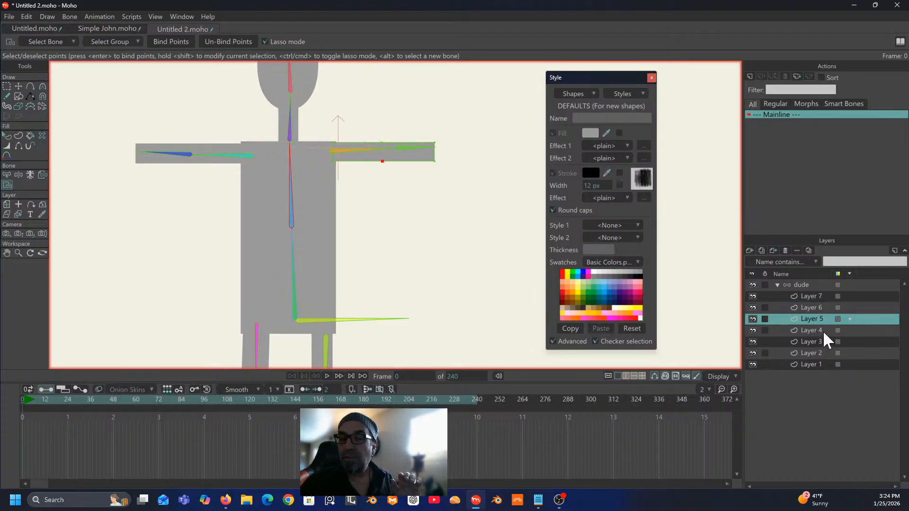
pyautogui.click(817, 342)
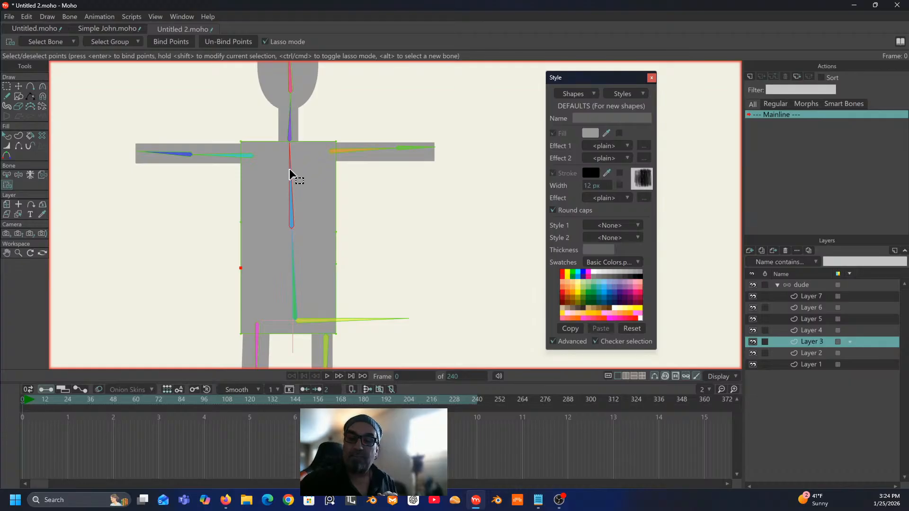
pyautogui.click(9, 175)
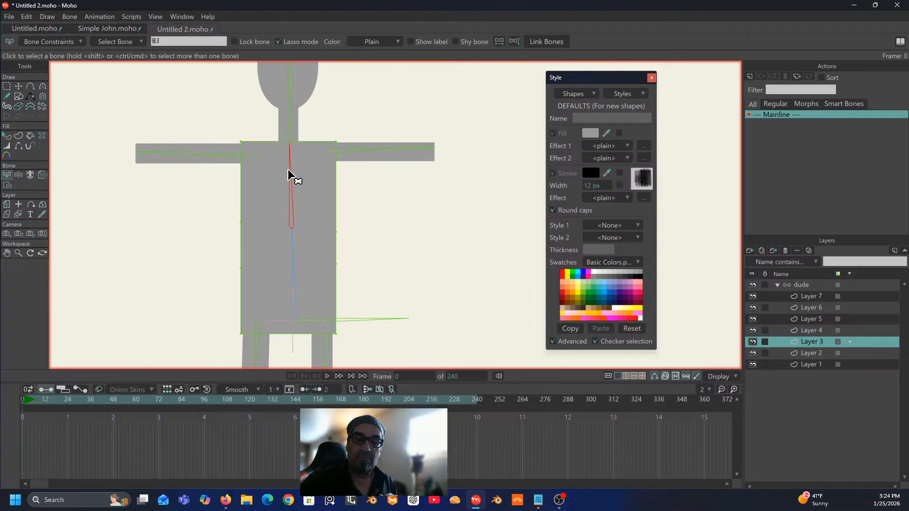
pyautogui.click(8, 184)
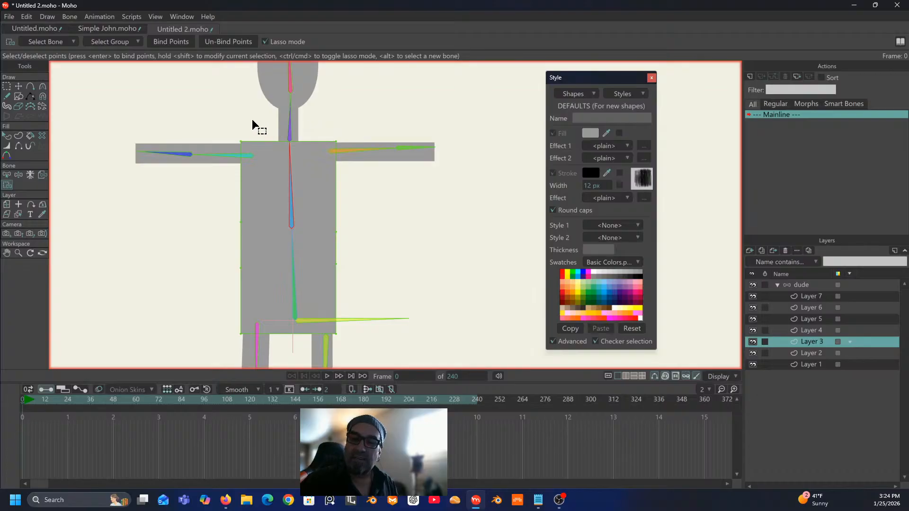
pyautogui.moveTo(237, 124)
pyautogui.mouseDown()
pyautogui.moveTo(224, 175)
pyautogui.moveTo(230, 229)
pyautogui.moveTo(347, 236)
pyautogui.moveTo(347, 141)
pyautogui.moveTo(332, 126)
pyautogui.moveTo(256, 125)
pyautogui.mouseUp()
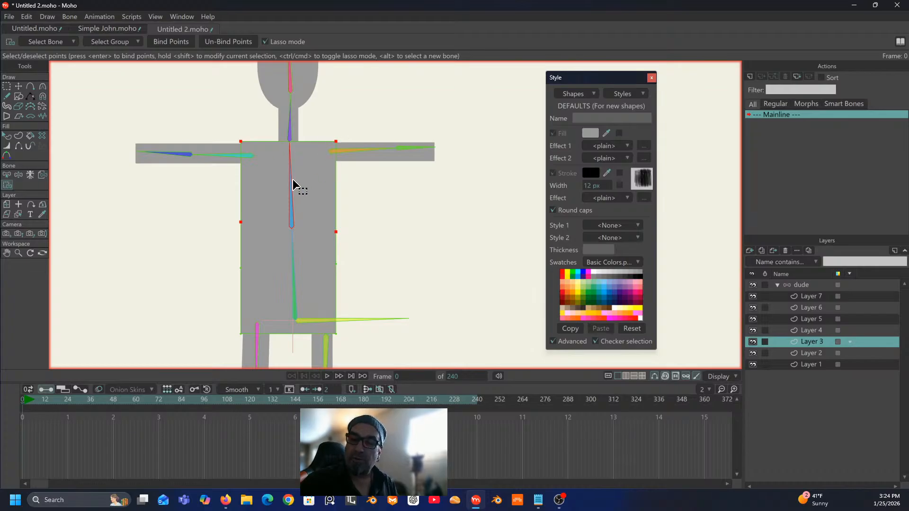
pyautogui.click(179, 43)
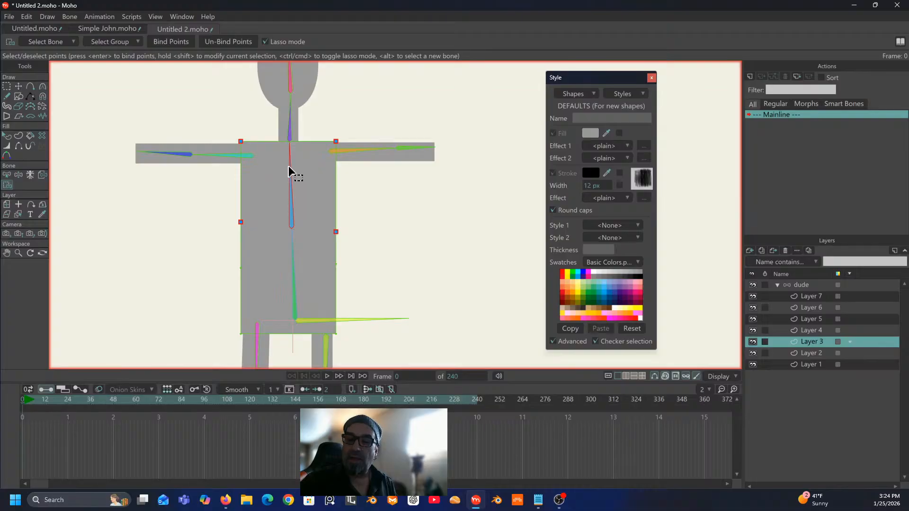
# Step: Bind the two lower waist points and two bottom corners of the torso in Layer 3 to the lower torso bone B2
pyautogui.click(7, 175)
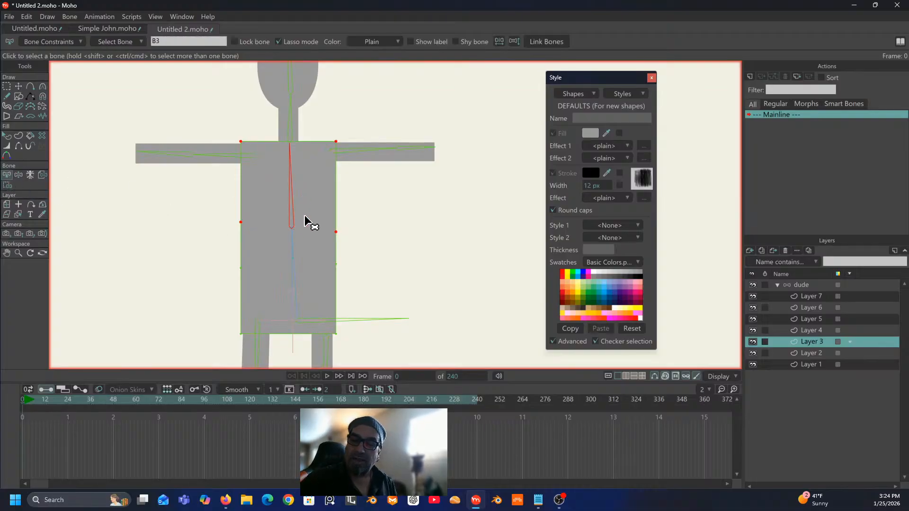
pyautogui.click(294, 267)
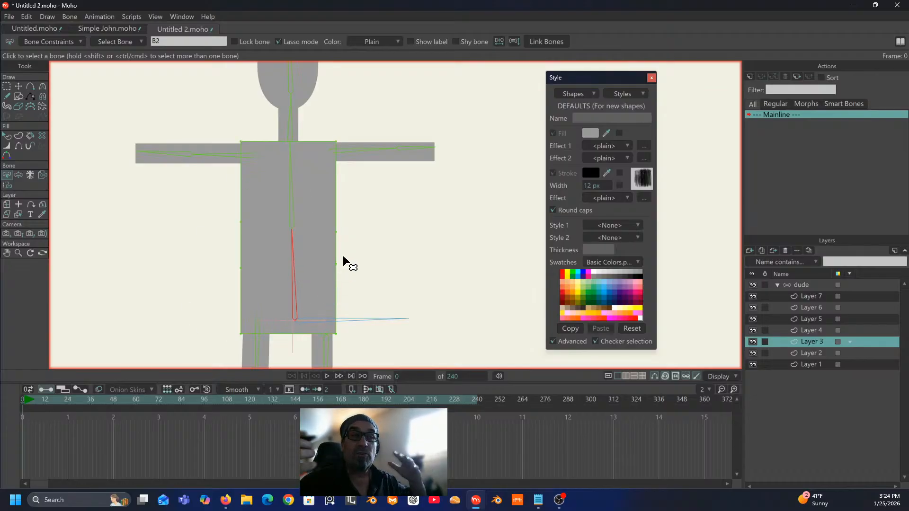
pyautogui.click(7, 185)
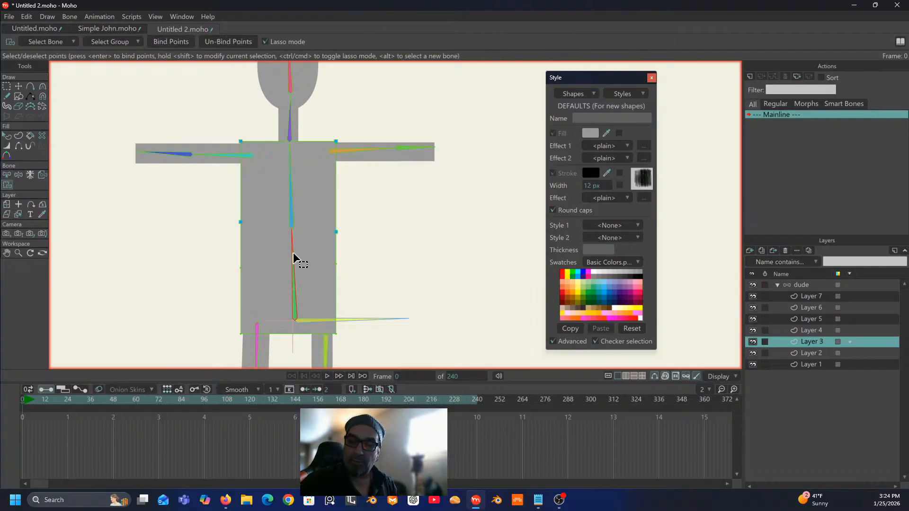
pyautogui.moveTo(343, 246); pyautogui.dragTo(293, 246)
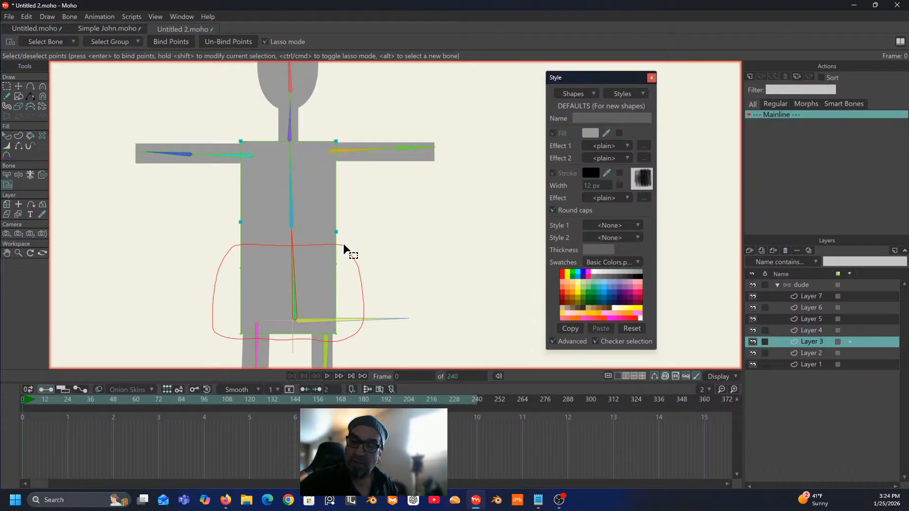
pyautogui.moveTo(345, 247); pyautogui.dragTo(344, 250)
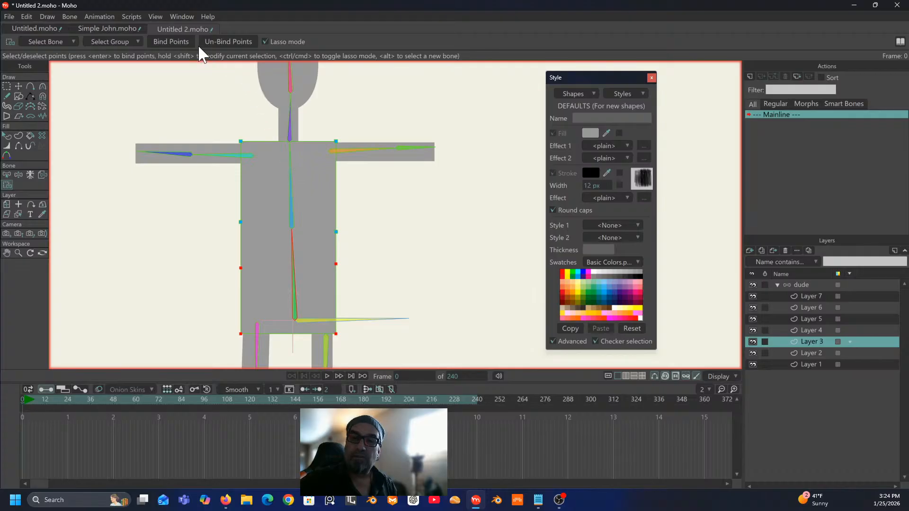
pyautogui.click(182, 44)
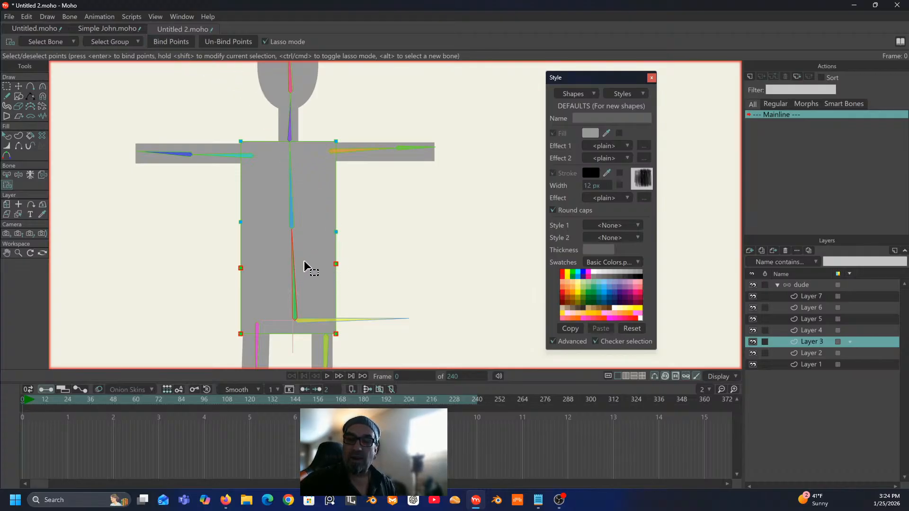
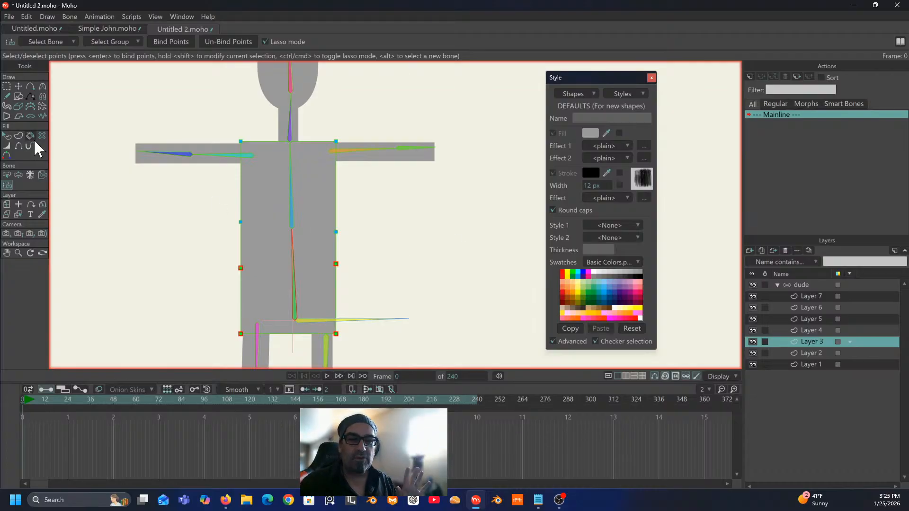
# Step: Test the torso binding by swinging the upper torso bone to both sides with Manipulate Bones
pyautogui.click(21, 173)
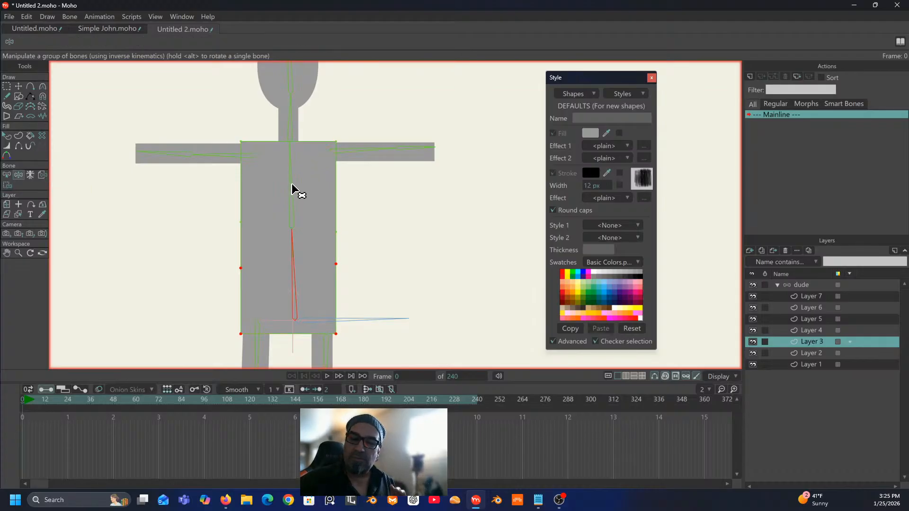
pyautogui.moveTo(292, 186); pyautogui.dragTo(315, 274)
pyautogui.moveTo(319, 234); pyautogui.dragTo(239, 229)
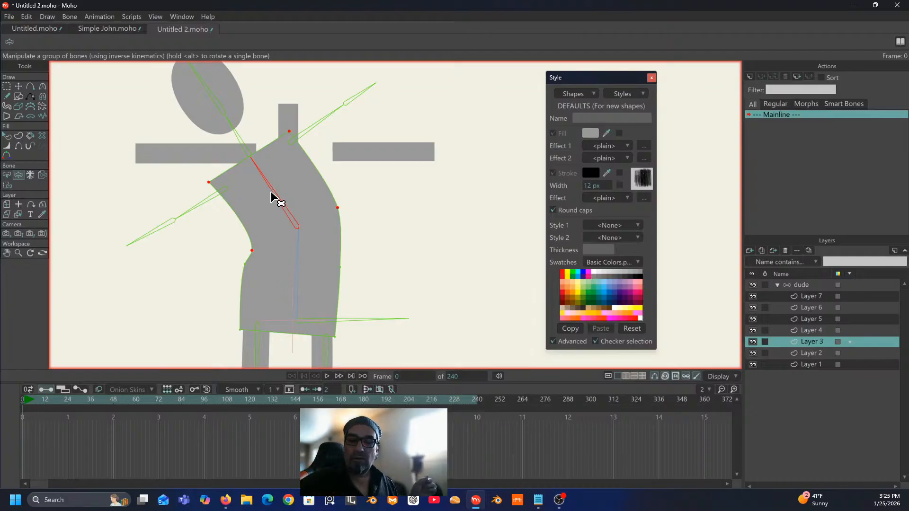
pyautogui.moveTo(276, 199); pyautogui.dragTo(329, 153)
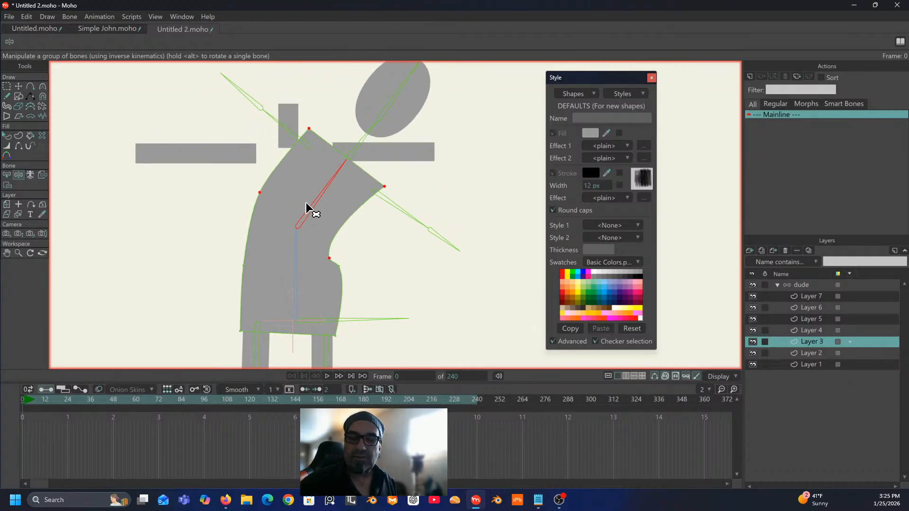
# Step: Bind the whole neck layer, Layer 6, to the neck bone with Bind Layer
pyautogui.click(7, 175)
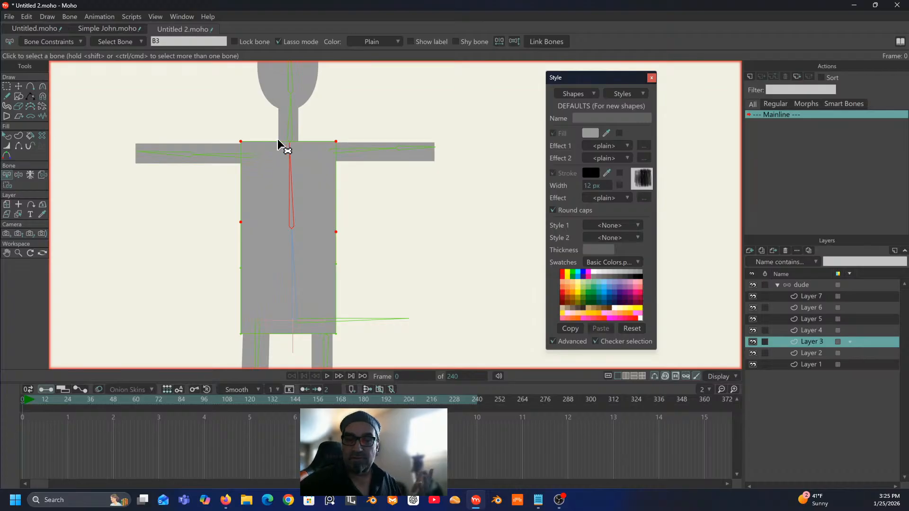
pyautogui.click(813, 310)
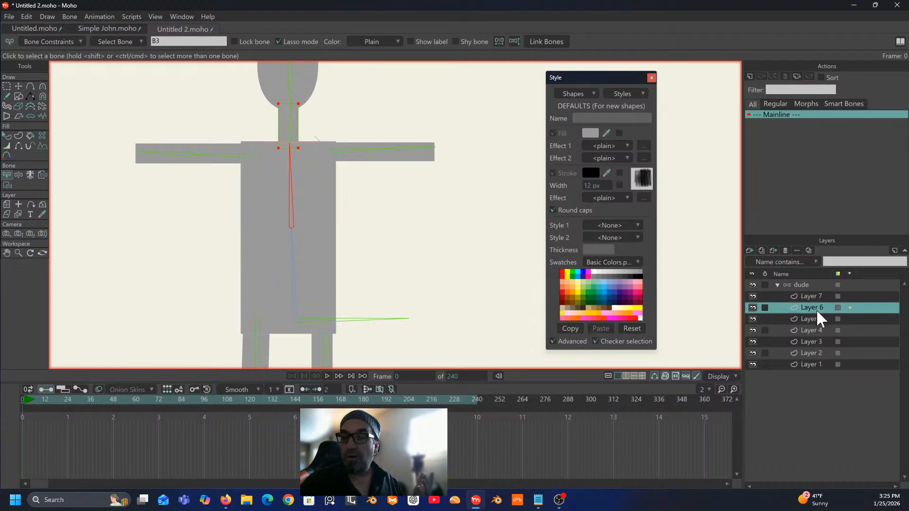
pyautogui.click(42, 175)
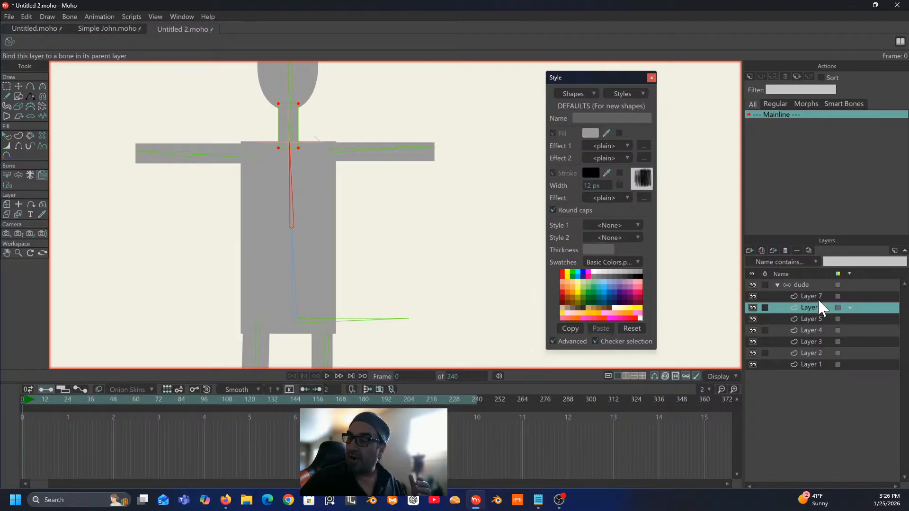
pyautogui.click(290, 120)
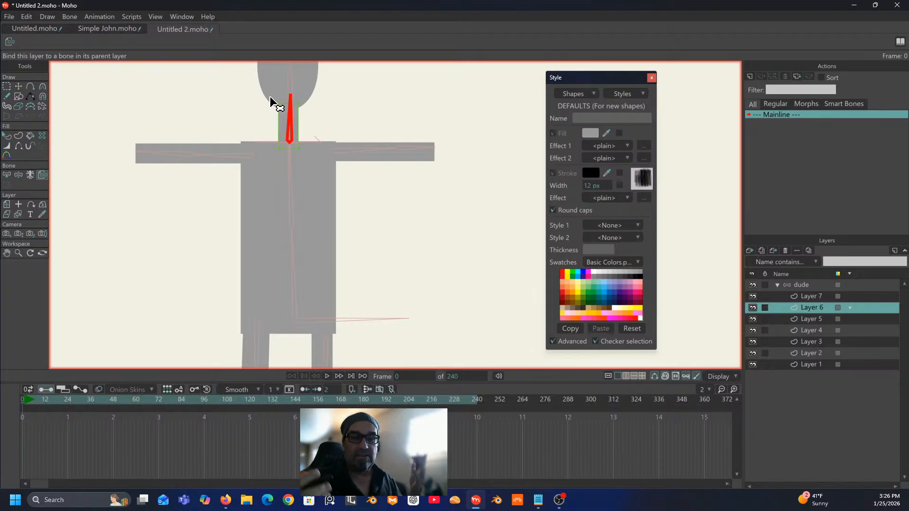
# Step: Test the neck layer's binding by moving the neck, upper torso and head bones with Manipulate Bones
pyautogui.click(19, 174)
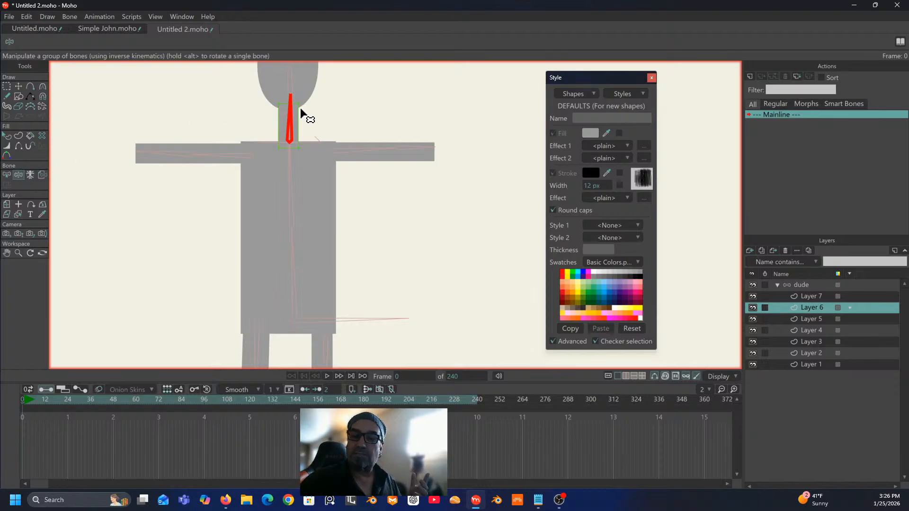
pyautogui.moveTo(288, 113)
pyautogui.mouseDown()
pyautogui.moveTo(294, 123)
pyautogui.moveTo(289, 114)
pyautogui.mouseUp()
pyautogui.moveTo(290, 186)
pyautogui.mouseDown()
pyautogui.moveTo(286, 179)
pyautogui.moveTo(290, 187)
pyautogui.mouseUp()
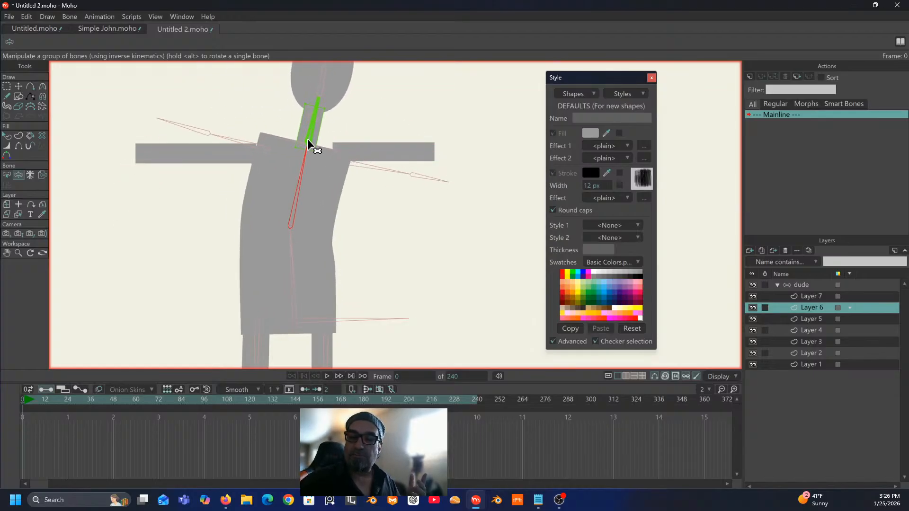
pyautogui.moveTo(300, 175); pyautogui.dragTo(288, 174)
pyautogui.moveTo(285, 81); pyautogui.dragTo(236, 136)
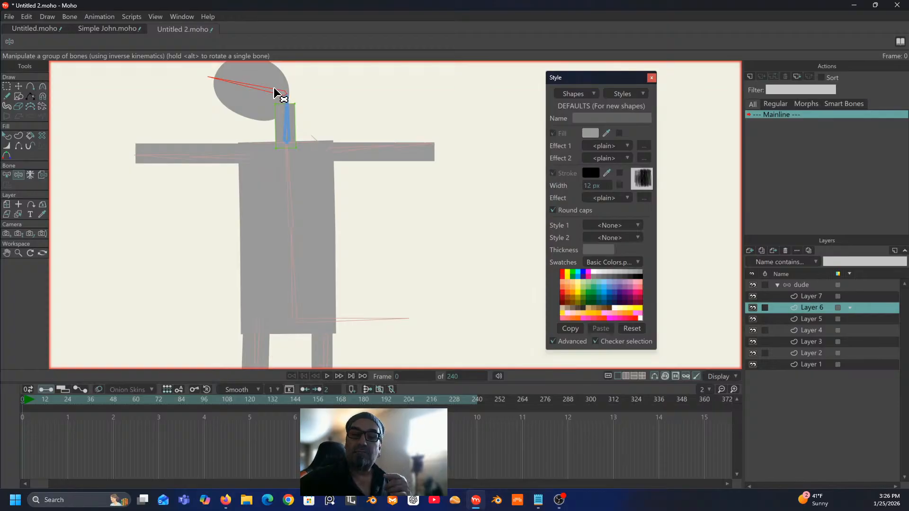
pyautogui.moveTo(288, 101); pyautogui.dragTo(268, 88)
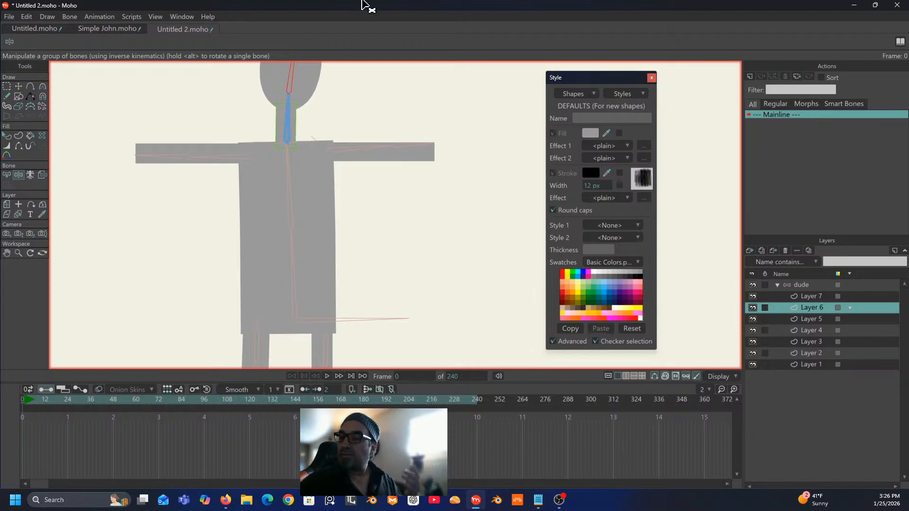
# Step: Bind the two shoulder-end points of the arm in Layer 5 to the upper torso bone B3
pyautogui.click(819, 297)
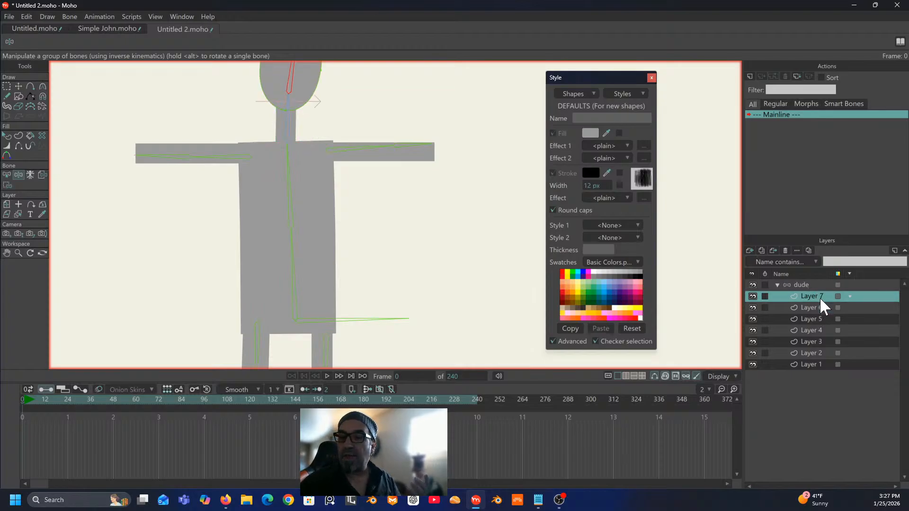
pyautogui.click(818, 319)
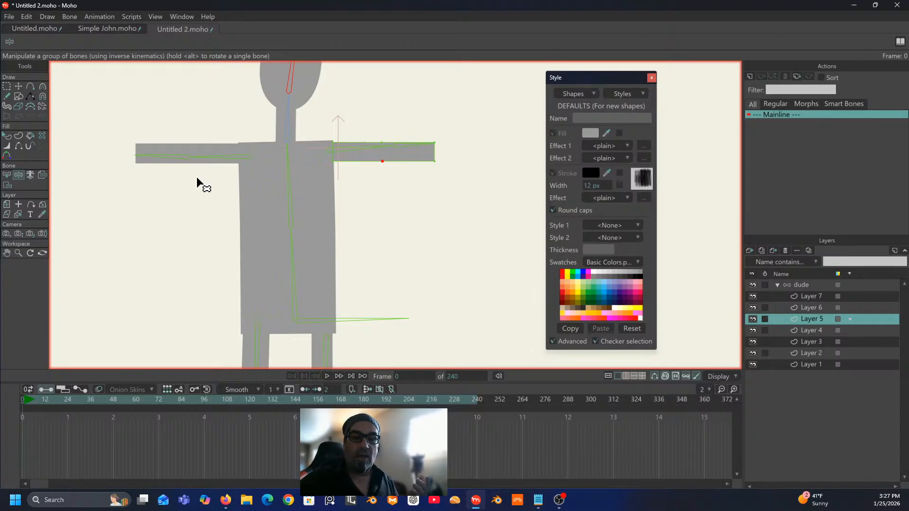
pyautogui.click(7, 175)
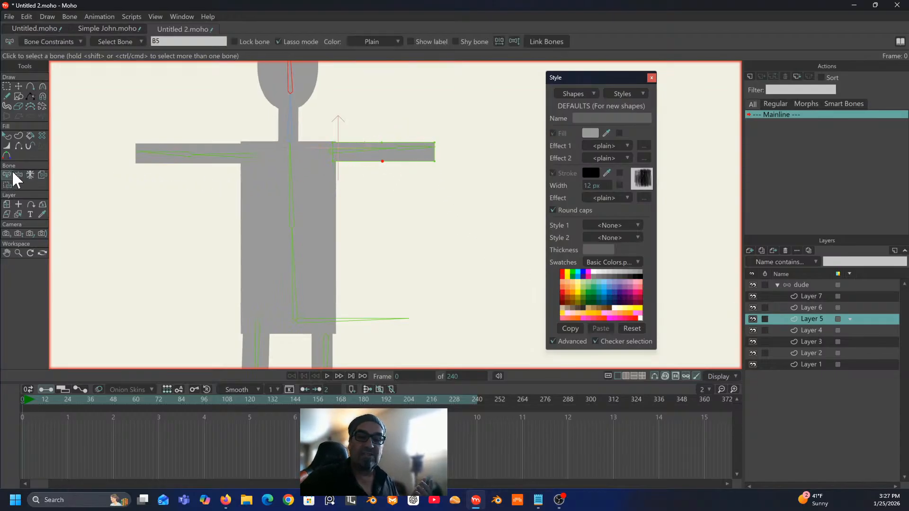
pyautogui.click(350, 151)
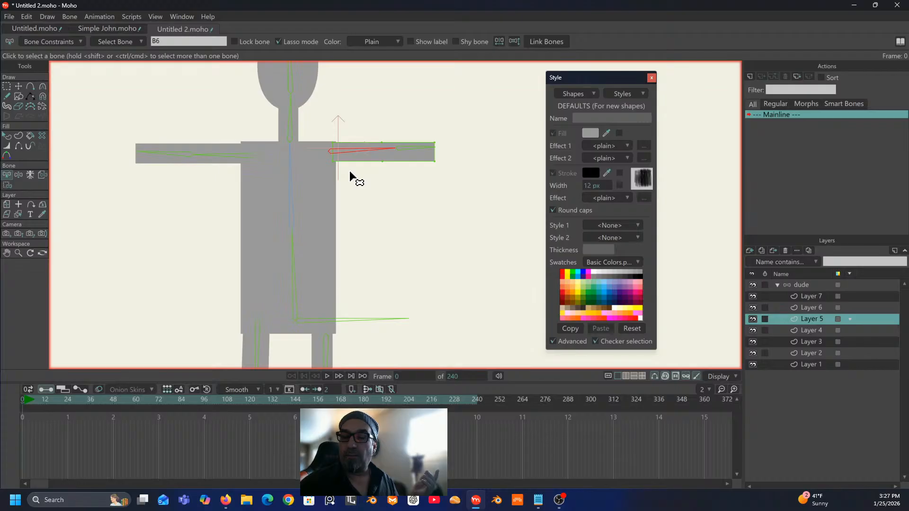
pyautogui.click(299, 195)
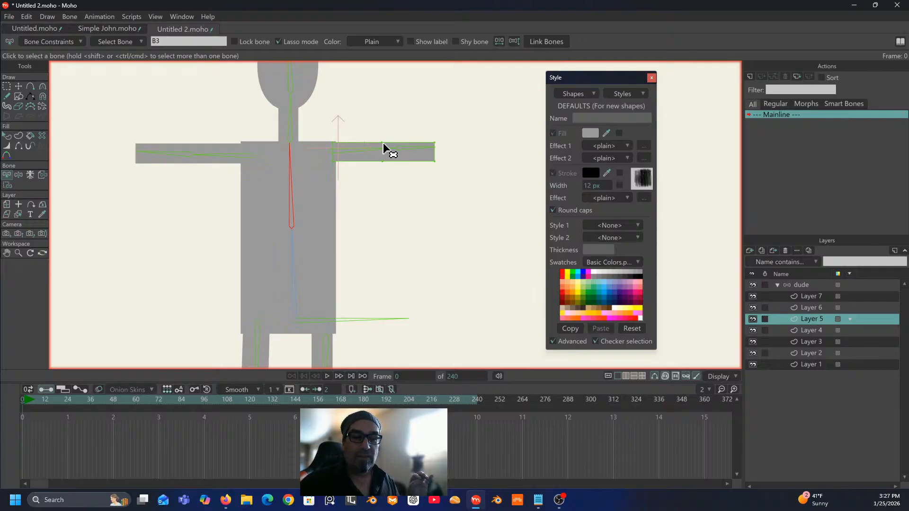
pyautogui.click(7, 185)
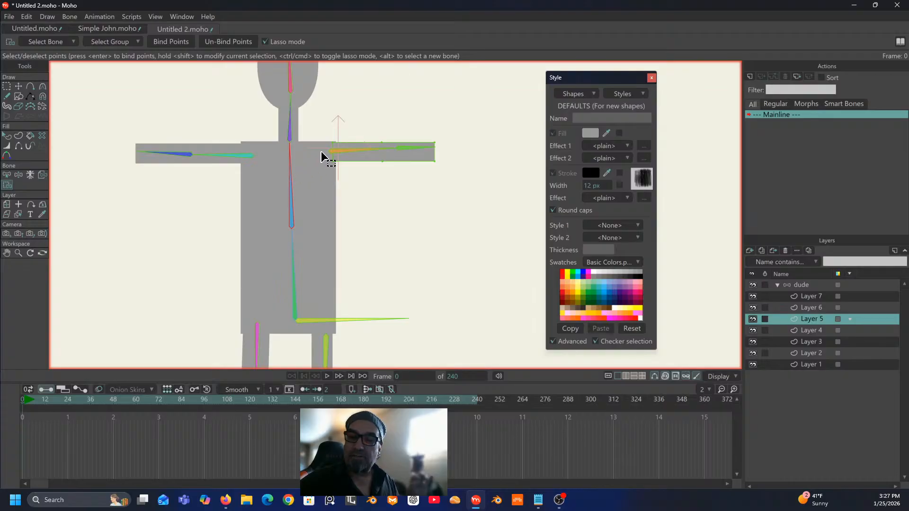
pyautogui.moveTo(331, 129); pyautogui.dragTo(338, 127)
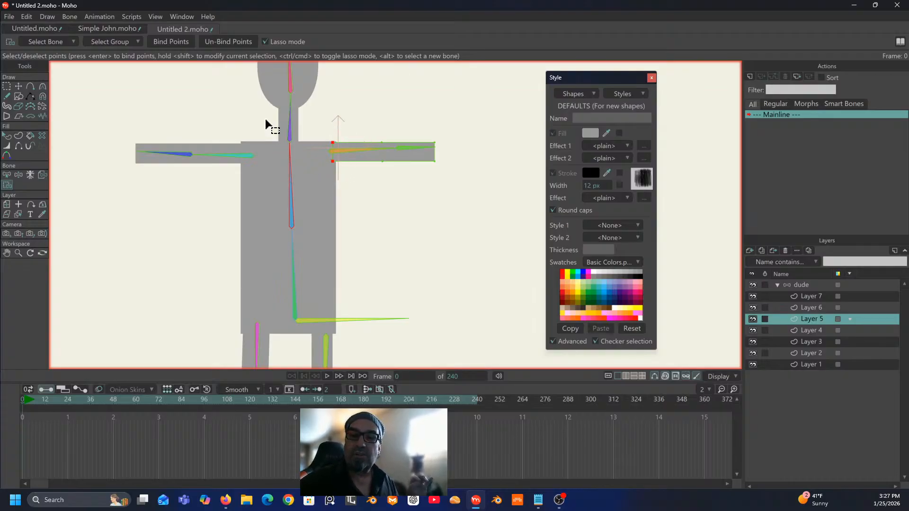
pyautogui.click(181, 42)
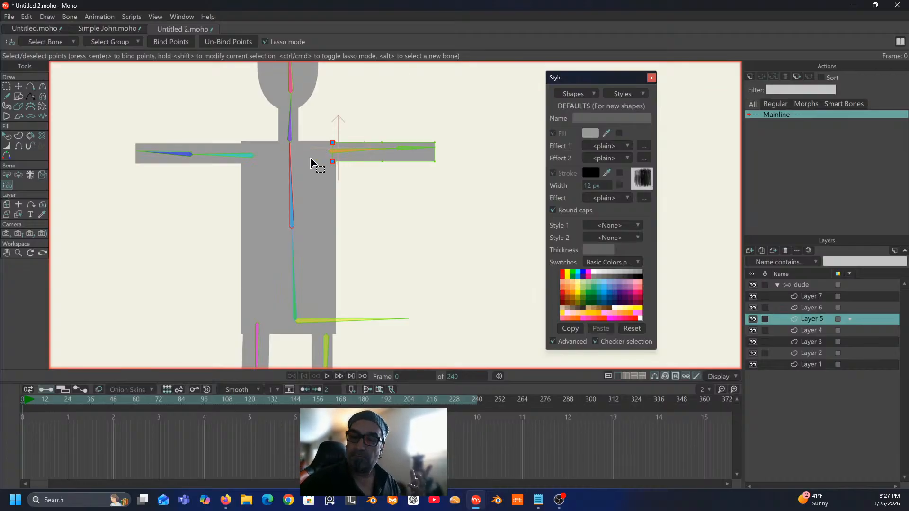
# Step: Bind the two elbow points of the arm in Layer 5 to the upper arm bone B6
pyautogui.click(7, 174)
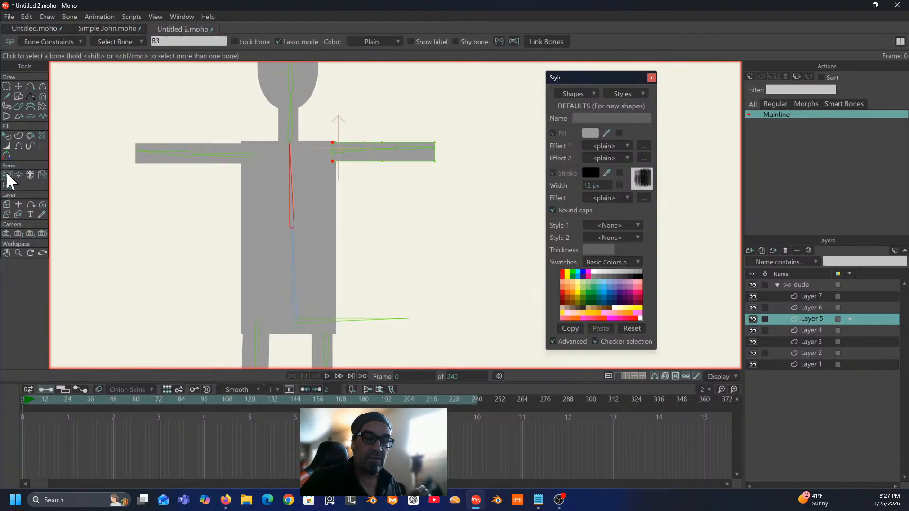
pyautogui.click(365, 153)
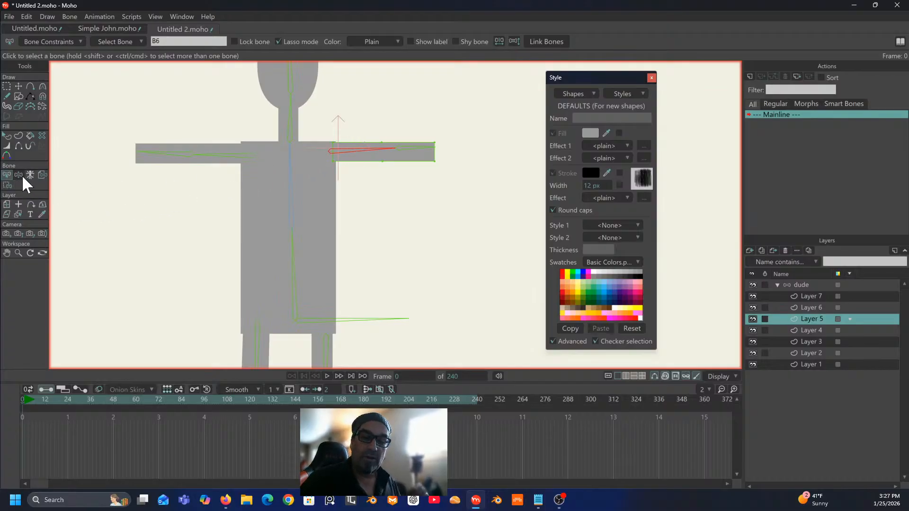
pyautogui.click(8, 185)
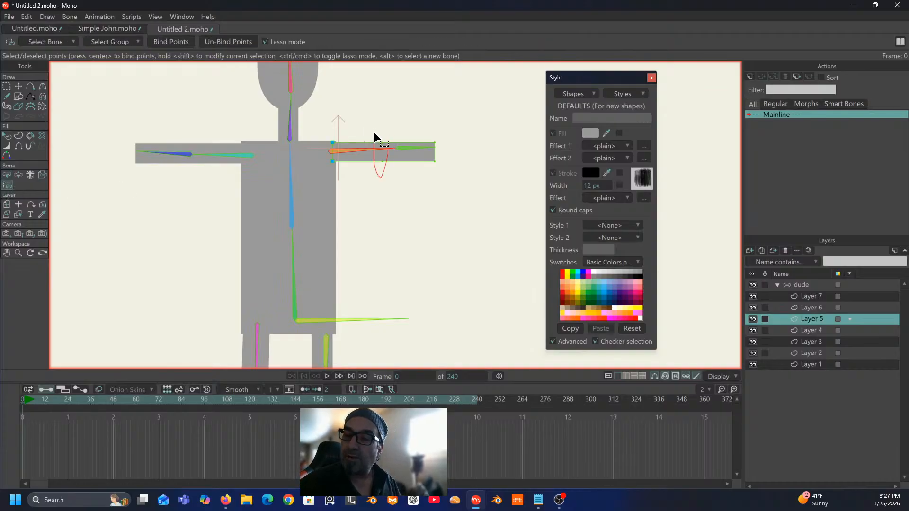
pyautogui.moveTo(375, 138); pyautogui.dragTo(378, 140)
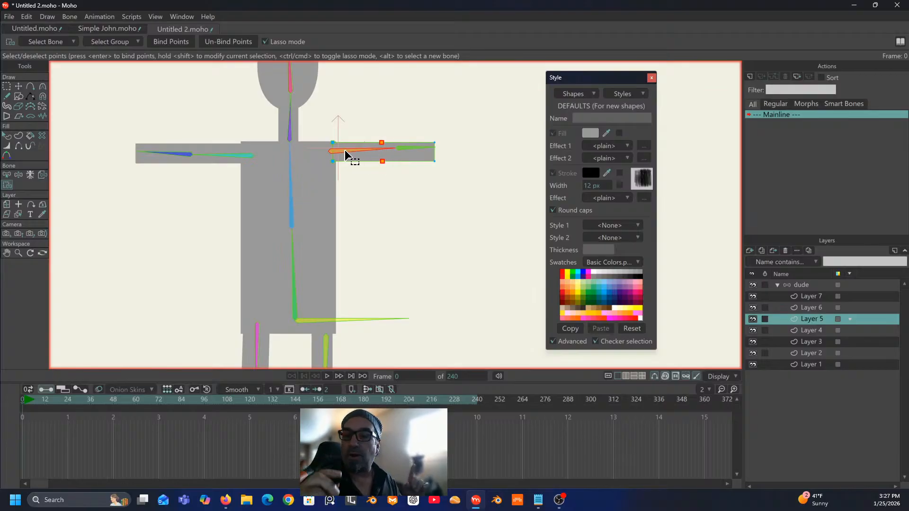
# Step: Bind the two hand-end points of the arm in Layer 5 to the forearm bone B7
pyautogui.click(8, 174)
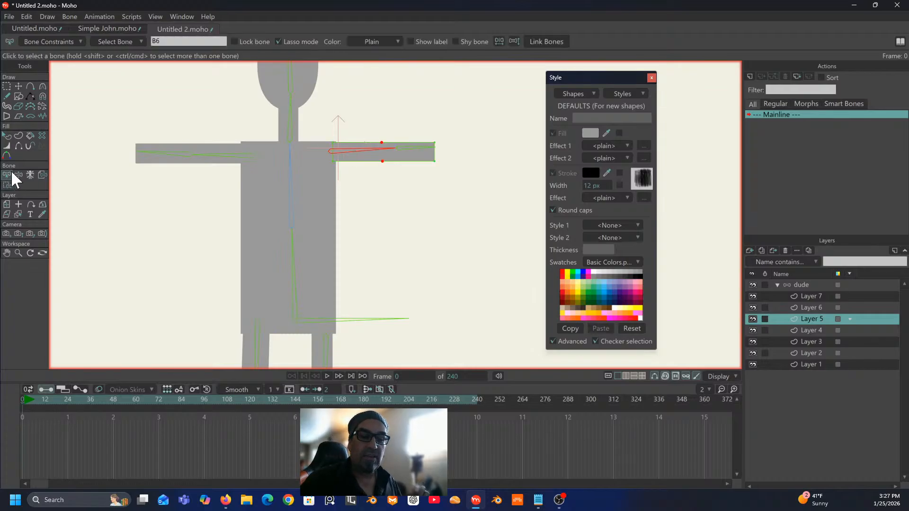
pyautogui.click(415, 148)
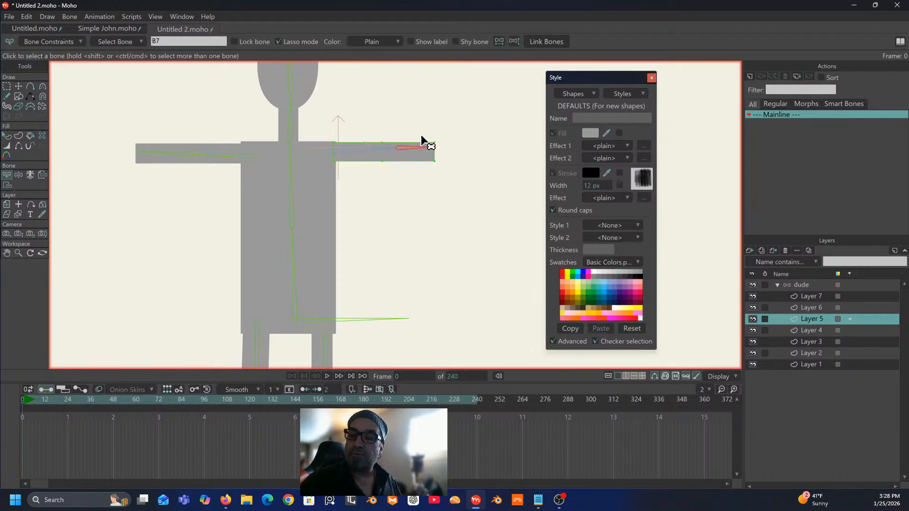
pyautogui.click(7, 185)
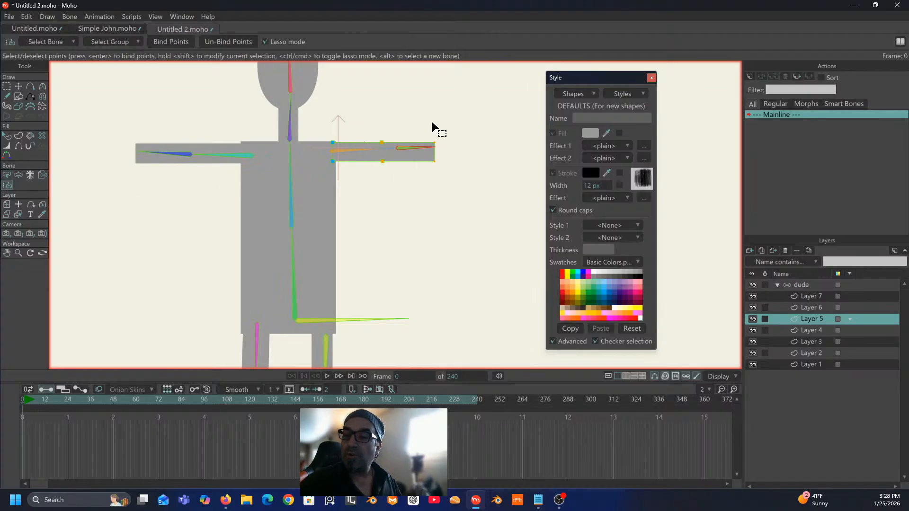
pyautogui.moveTo(431, 124); pyautogui.dragTo(426, 181)
pyautogui.moveTo(432, 127); pyautogui.dragTo(432, 130)
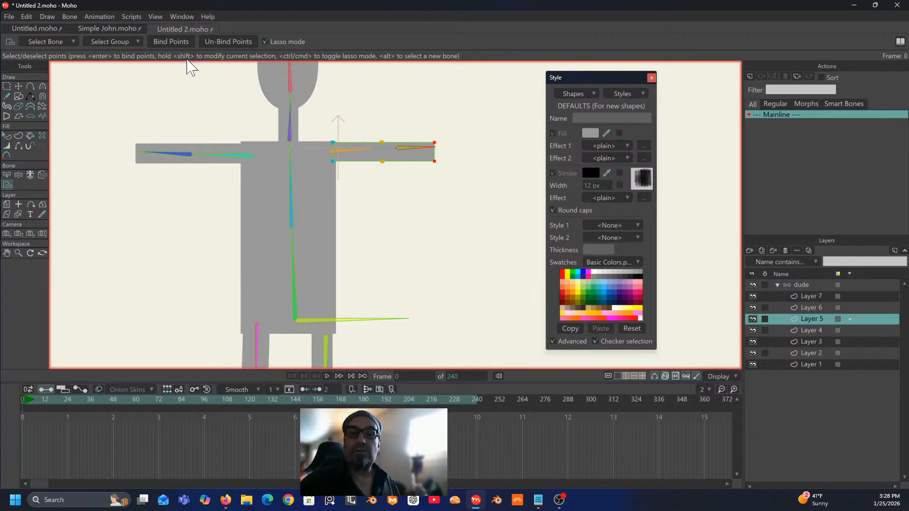
pyautogui.click(171, 42)
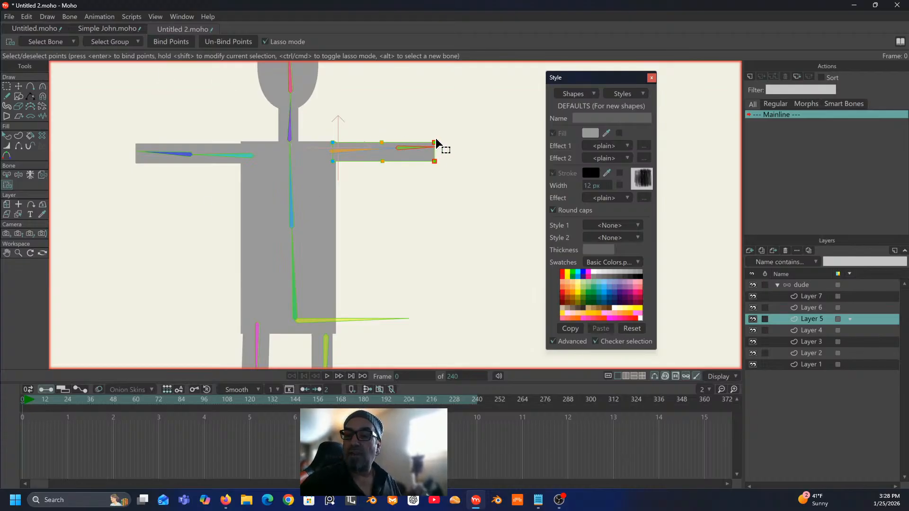
# Step: Test the Layer 5 arm's bending by moving its upper arm and forearm bones with Manipulate Bones
pyautogui.click(18, 174)
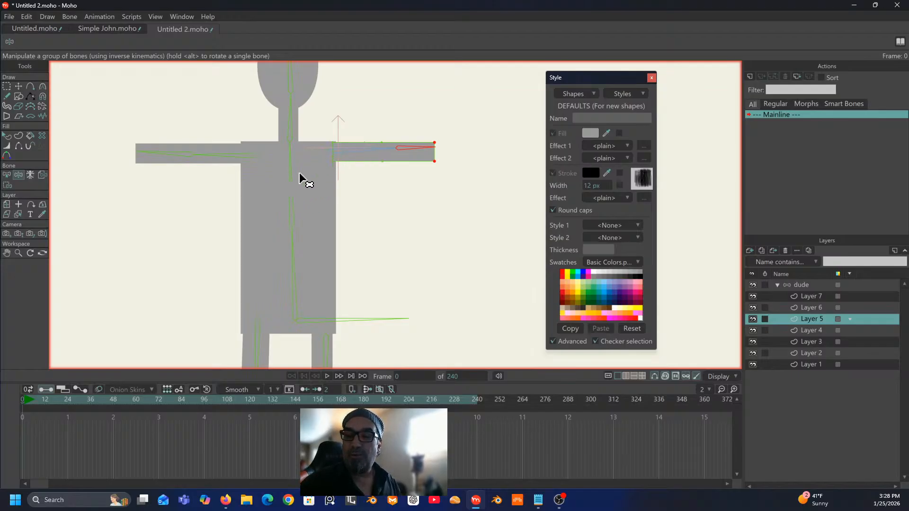
pyautogui.moveTo(376, 150)
pyautogui.mouseDown()
pyautogui.moveTo(426, 164)
pyautogui.moveTo(385, 150)
pyautogui.moveTo(393, 168)
pyautogui.moveTo(367, 154)
pyautogui.moveTo(341, 158)
pyautogui.mouseUp()
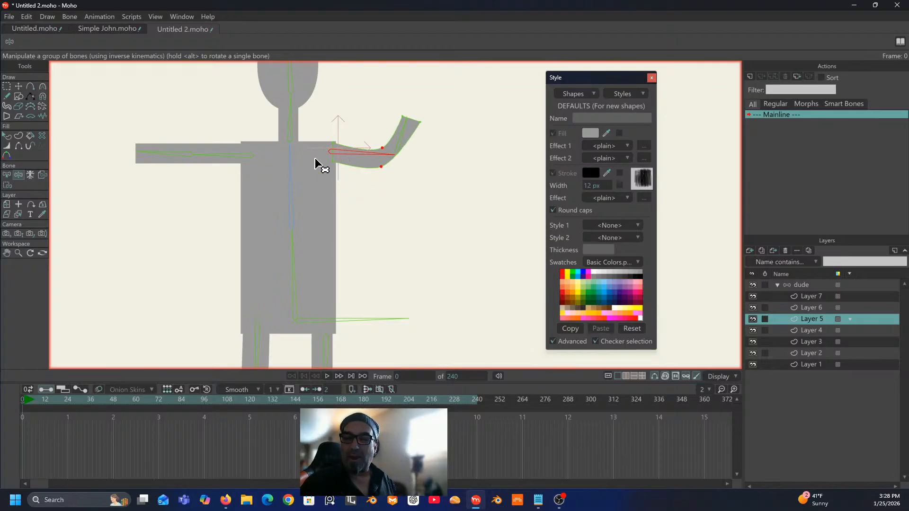
pyautogui.moveTo(396, 138); pyautogui.dragTo(404, 143)
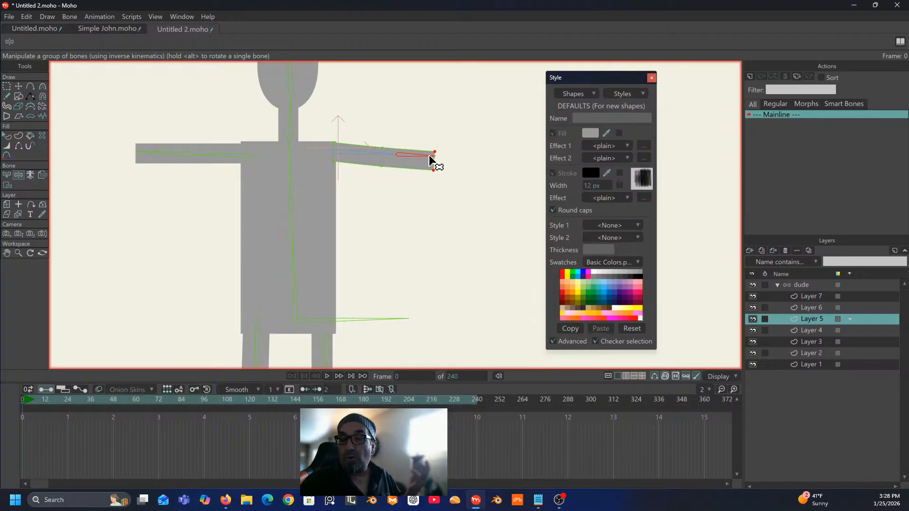
pyautogui.scroll(-5, 432, 162)
pyautogui.moveTo(426, 169); pyautogui.dragTo(420, 127)
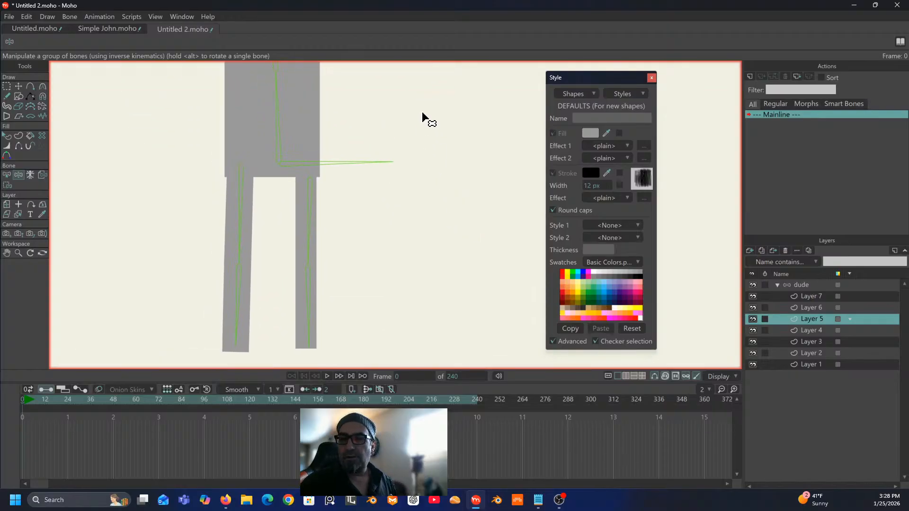
pyautogui.moveTo(402, 60); pyautogui.dragTo(453, 218)
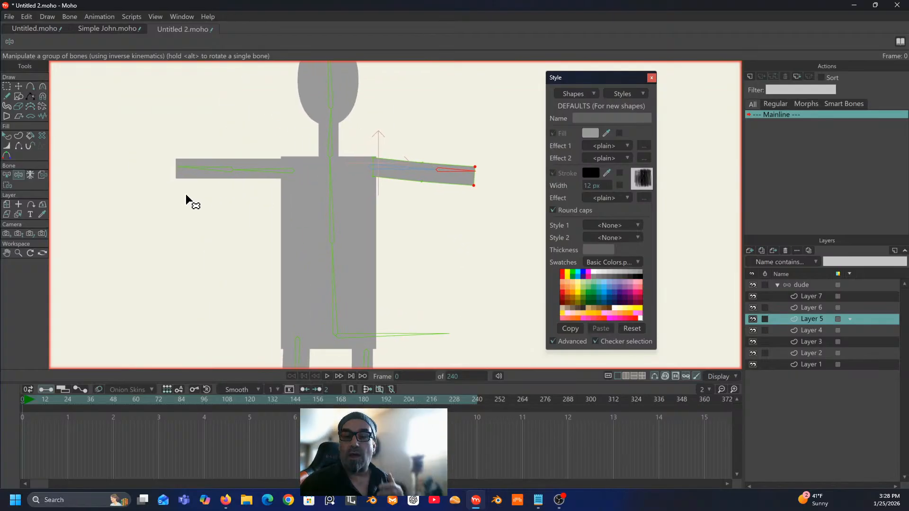
# Step: Bind the two shoulder-end points of the arm on Layer 4 to the upper torso bone B3
pyautogui.click(257, 173)
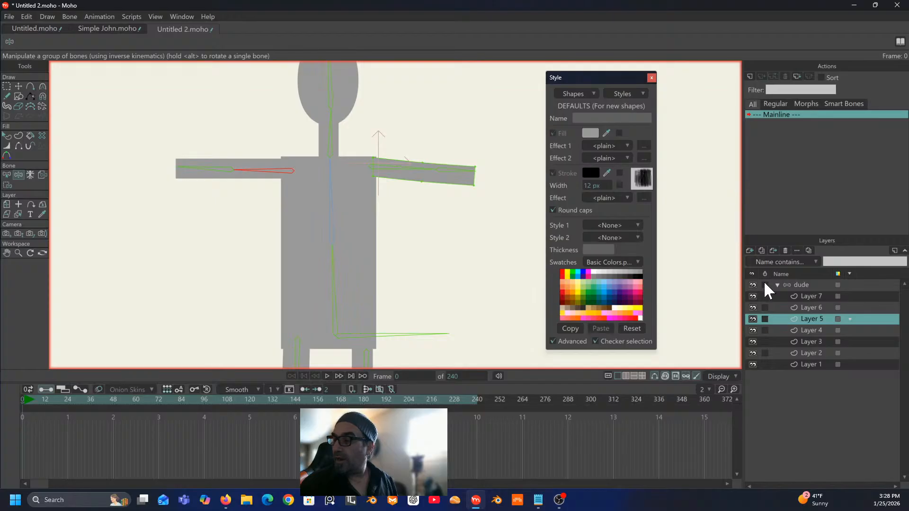
pyautogui.click(814, 327)
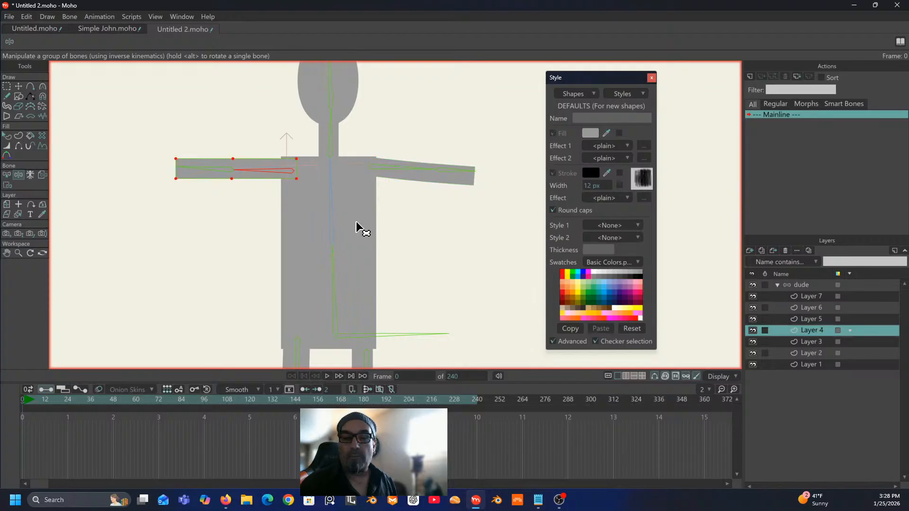
pyautogui.moveTo(224, 221); pyautogui.dragTo(195, 215)
pyautogui.click(7, 174)
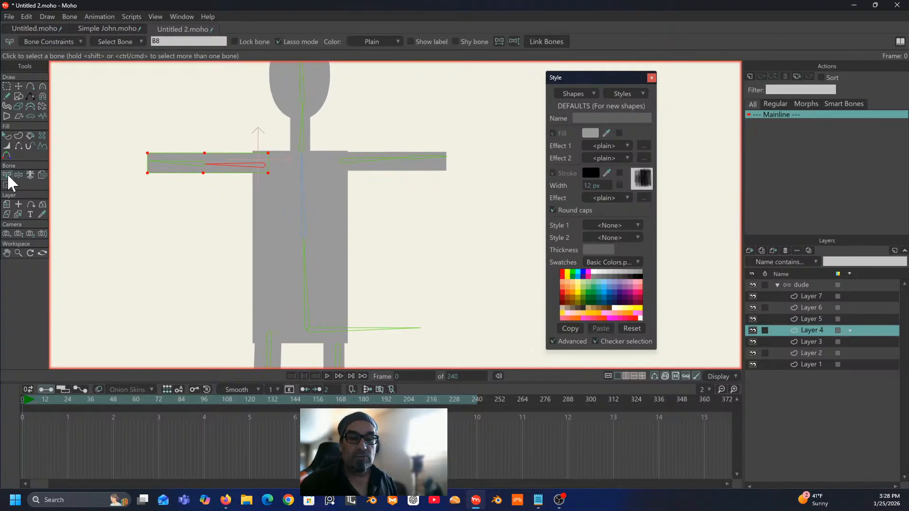
pyautogui.click(303, 180)
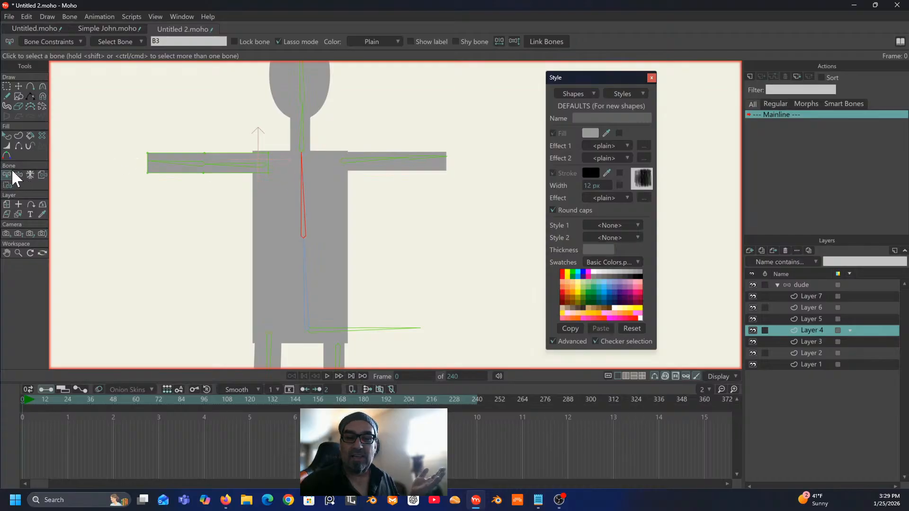
pyautogui.click(7, 186)
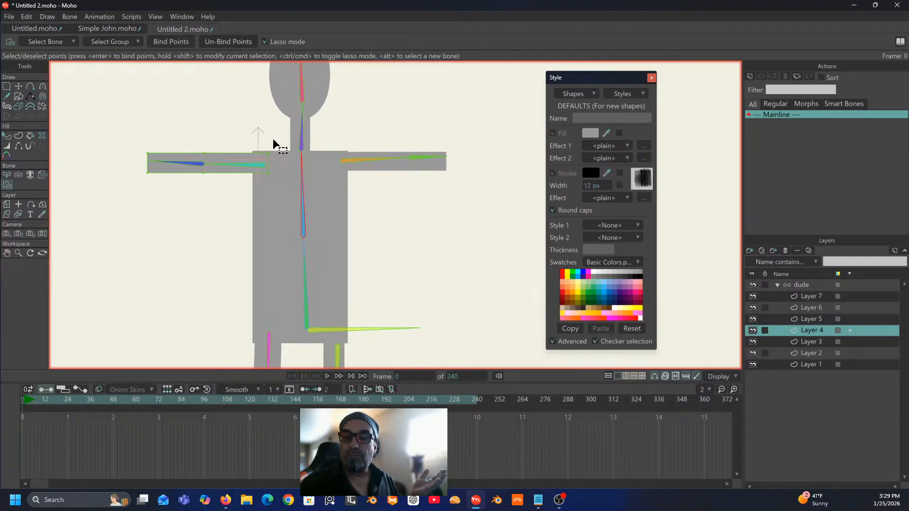
pyautogui.moveTo(273, 143)
pyautogui.mouseDown()
pyautogui.moveTo(276, 191)
pyautogui.moveTo(274, 142)
pyautogui.mouseUp()
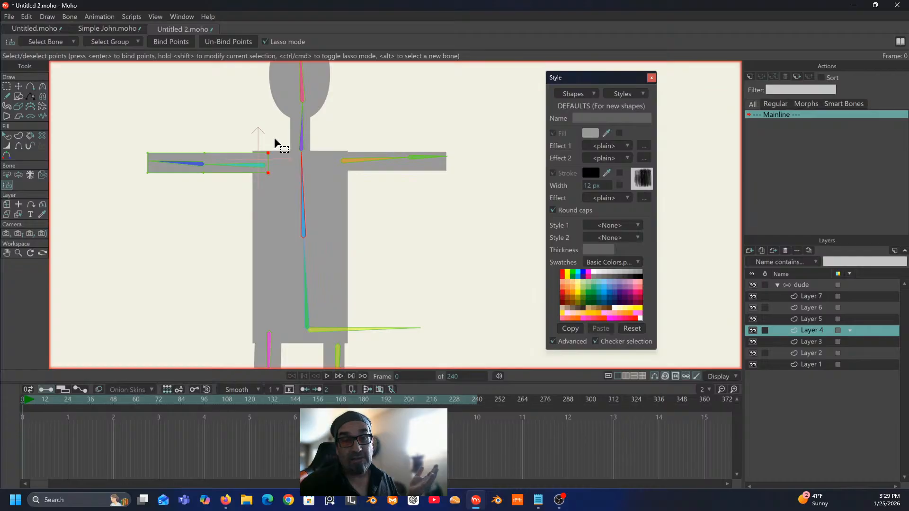
pyautogui.click(181, 39)
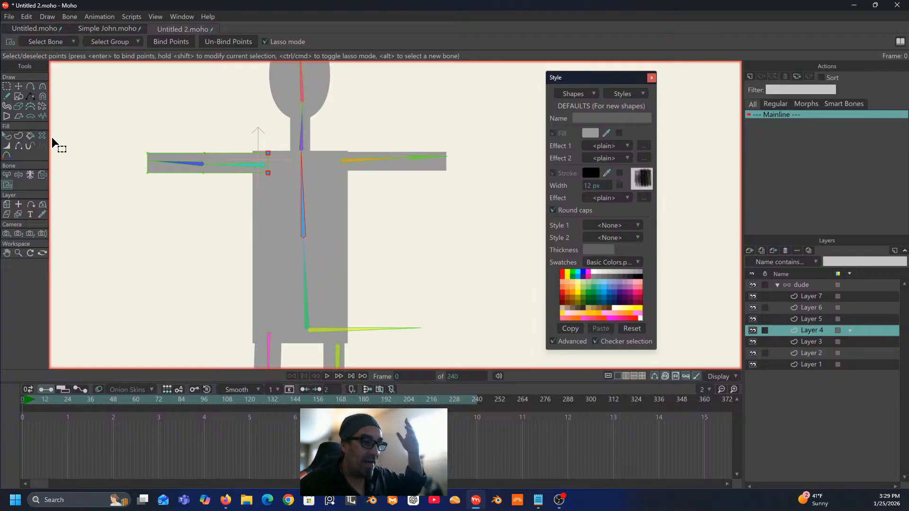
# Step: Bind the two elbow points of the Layer 4 arm to the upper arm bone B8
pyautogui.click(7, 177)
pyautogui.click(251, 166)
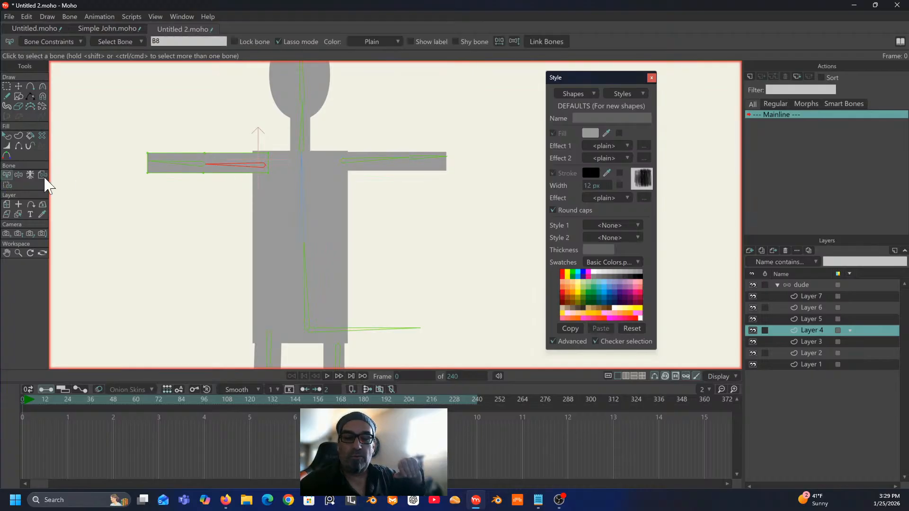
pyautogui.click(7, 184)
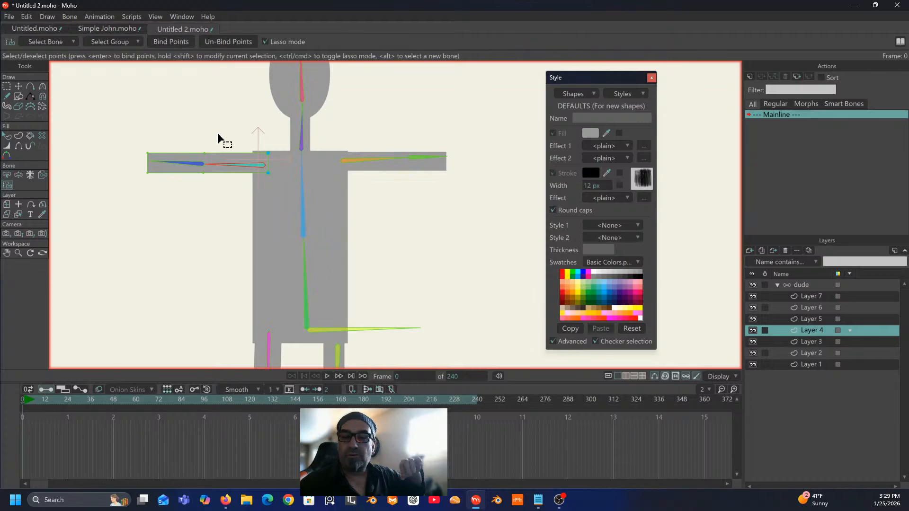
pyautogui.moveTo(219, 138)
pyautogui.mouseDown()
pyautogui.moveTo(197, 162)
pyautogui.moveTo(215, 184)
pyautogui.moveTo(214, 134)
pyautogui.mouseUp()
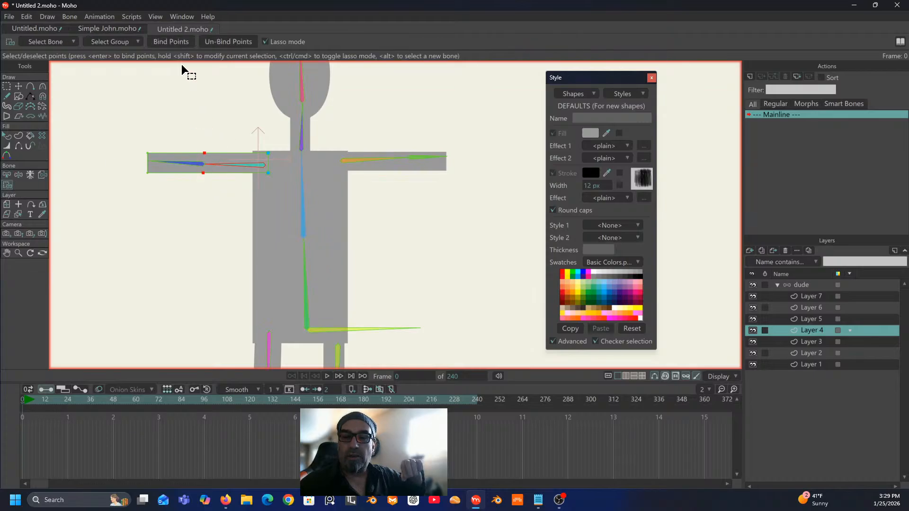
pyautogui.click(172, 39)
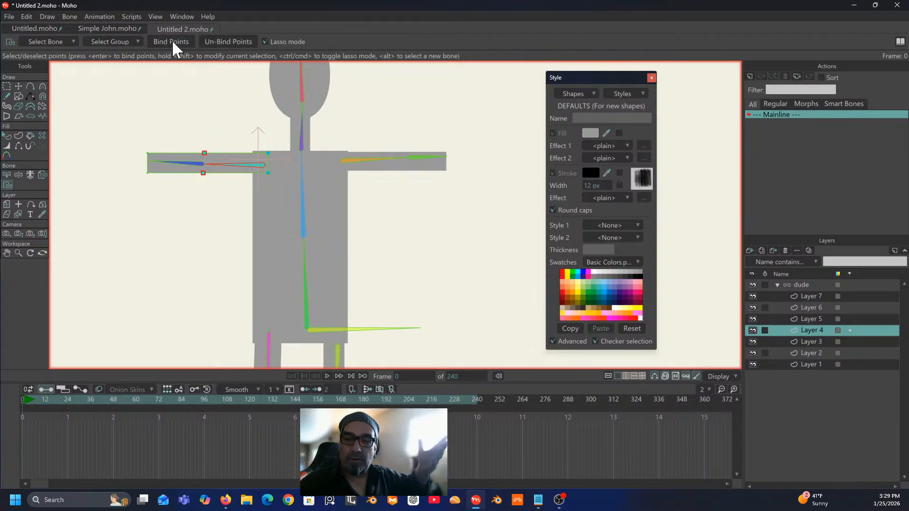
# Step: Bind the two wrist-end points of the Layer 4 arm to the forearm bone B9
pyautogui.click(7, 176)
pyautogui.click(152, 168)
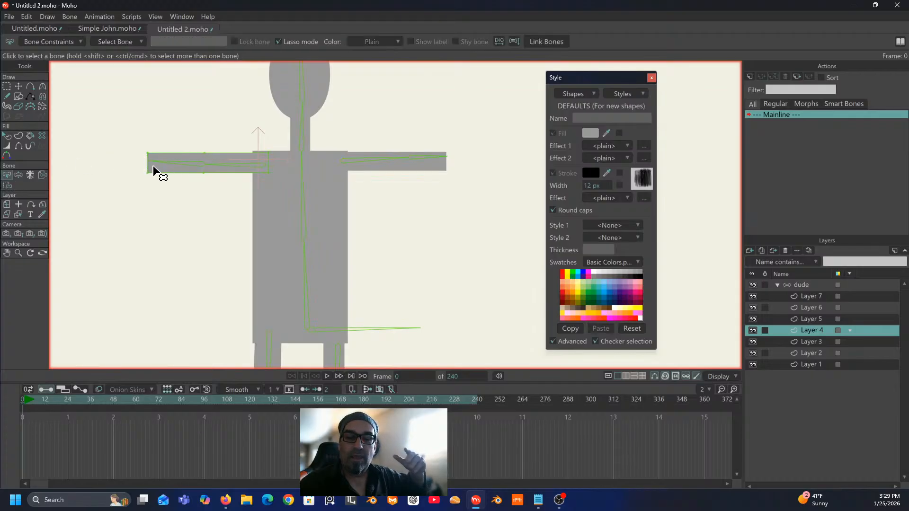
pyautogui.click(180, 167)
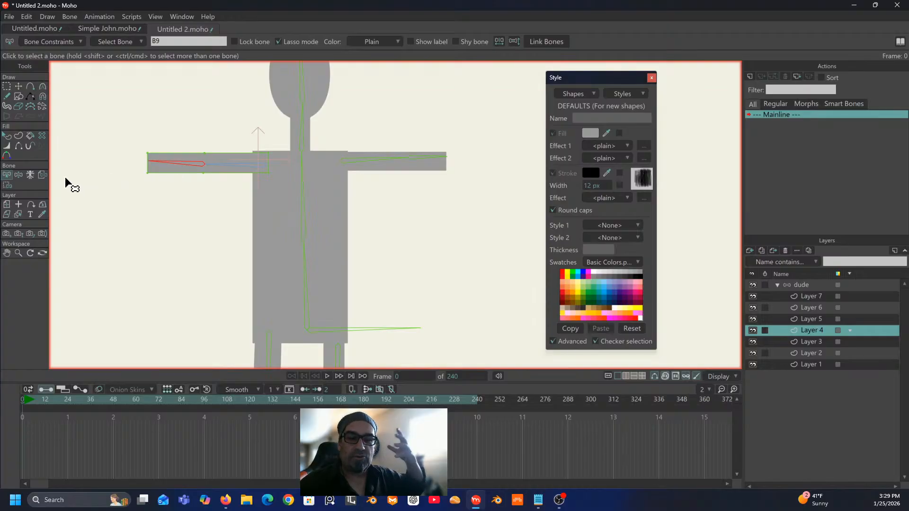
pyautogui.click(8, 185)
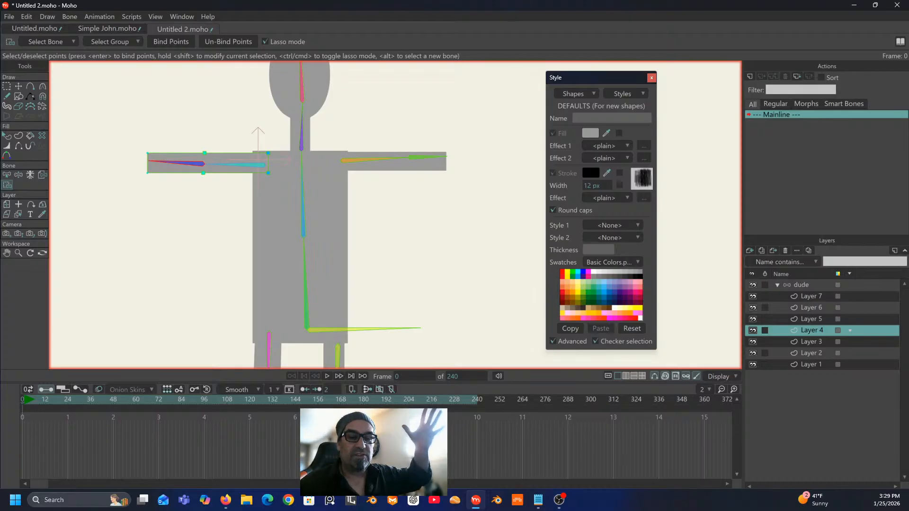
pyautogui.moveTo(158, 140)
pyautogui.mouseDown()
pyautogui.moveTo(140, 166)
pyautogui.moveTo(147, 187)
pyautogui.moveTo(159, 135)
pyautogui.moveTo(141, 142)
pyautogui.moveTo(141, 191)
pyautogui.moveTo(151, 136)
pyautogui.mouseUp()
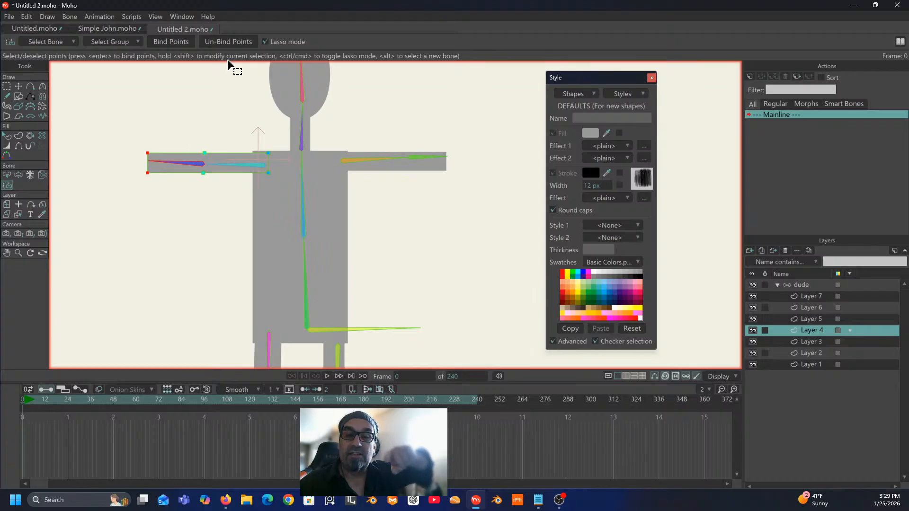
pyautogui.click(177, 41)
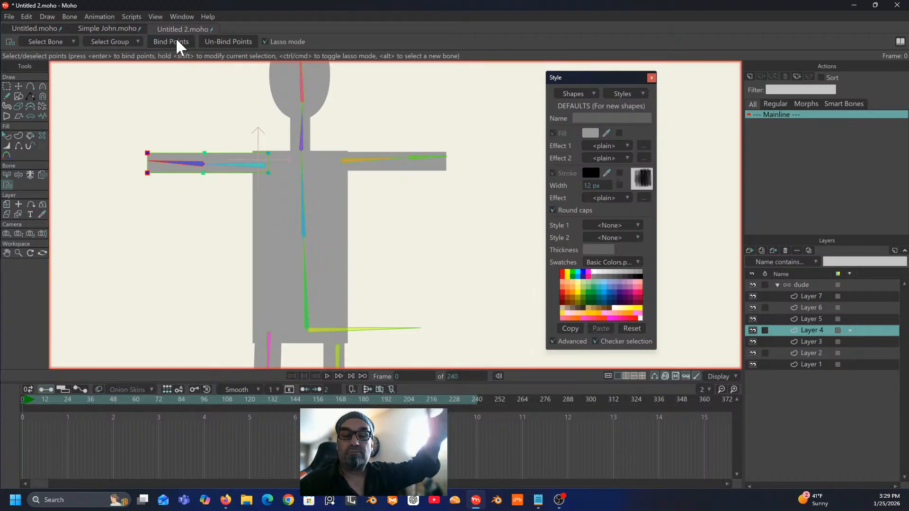
# Step: Bend both arms with Manipulate Bones to test the point binding, and return to frame 0
pyautogui.click(18, 174)
pyautogui.moveTo(229, 162); pyautogui.dragTo(217, 138)
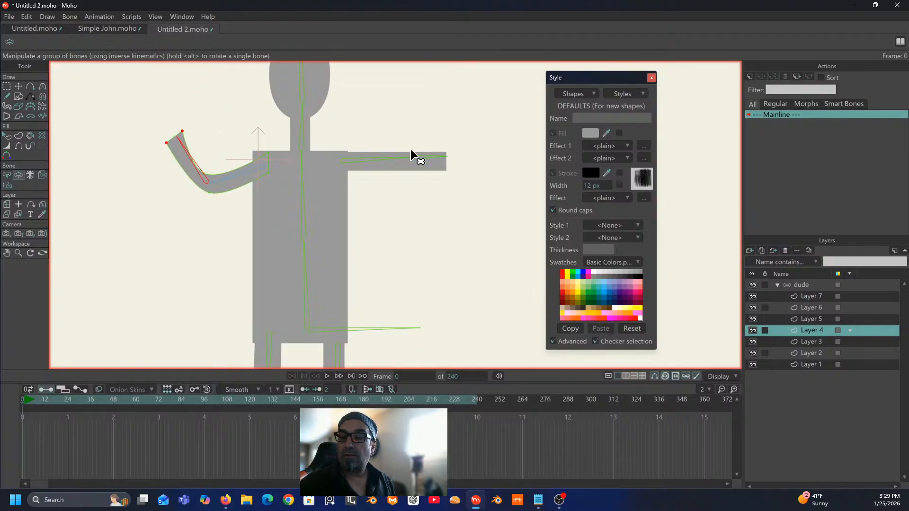
pyautogui.moveTo(416, 154); pyautogui.dragTo(368, 136)
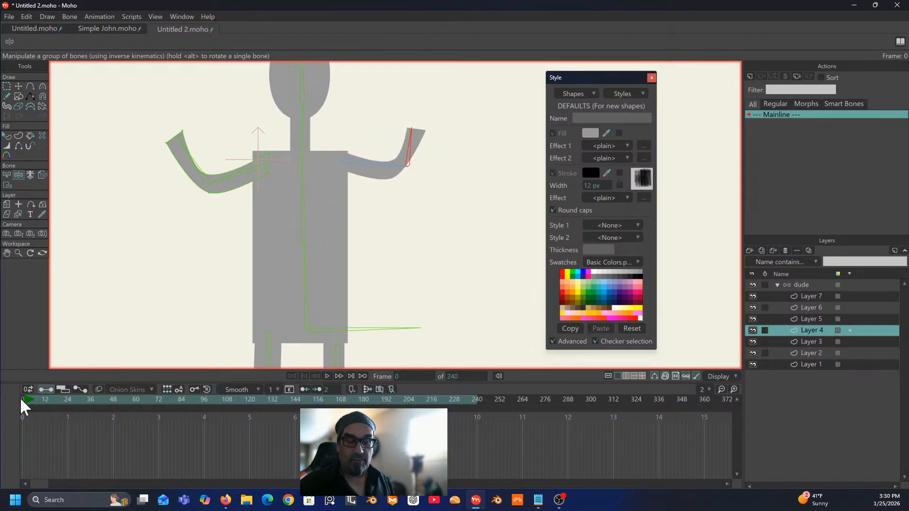
pyautogui.click(20, 397)
# Step: Select the dude bone layer and test the thigh bone of the figure's right-hand leg with Manipulate Bones
pyautogui.moveTo(179, 361); pyautogui.dragTo(146, 174)
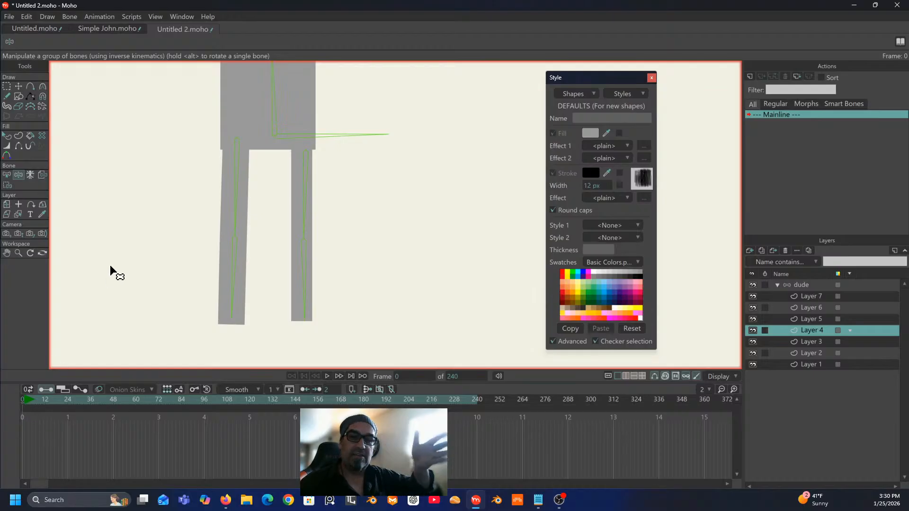
pyautogui.moveTo(146, 213); pyautogui.dragTo(159, 197)
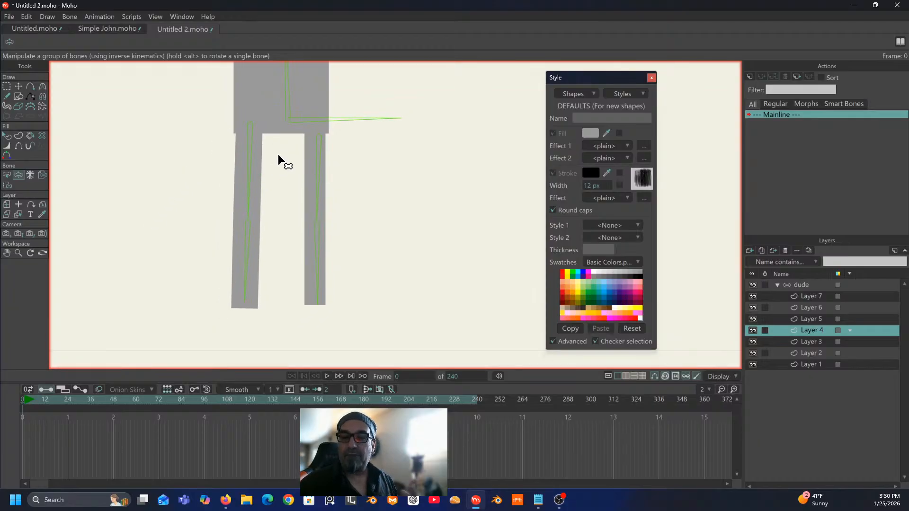
pyautogui.scroll(3, 288, 166)
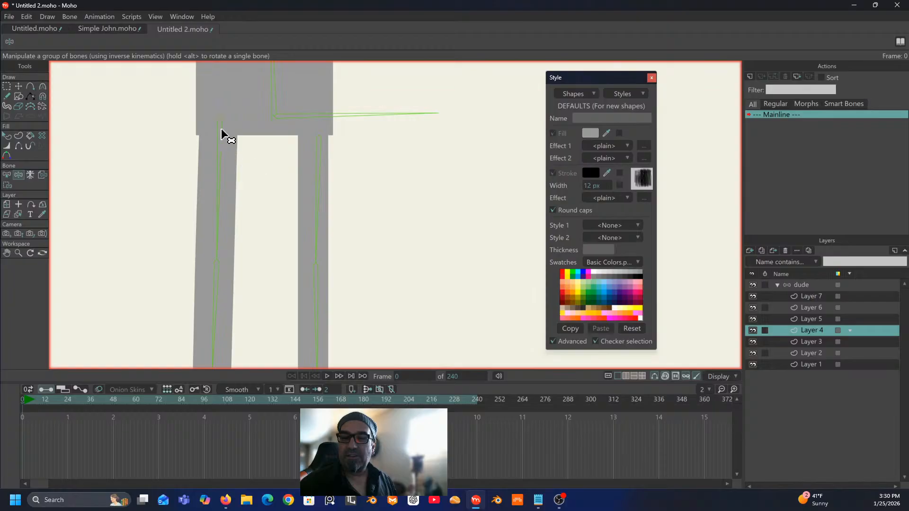
pyautogui.moveTo(293, 144); pyautogui.dragTo(266, 109)
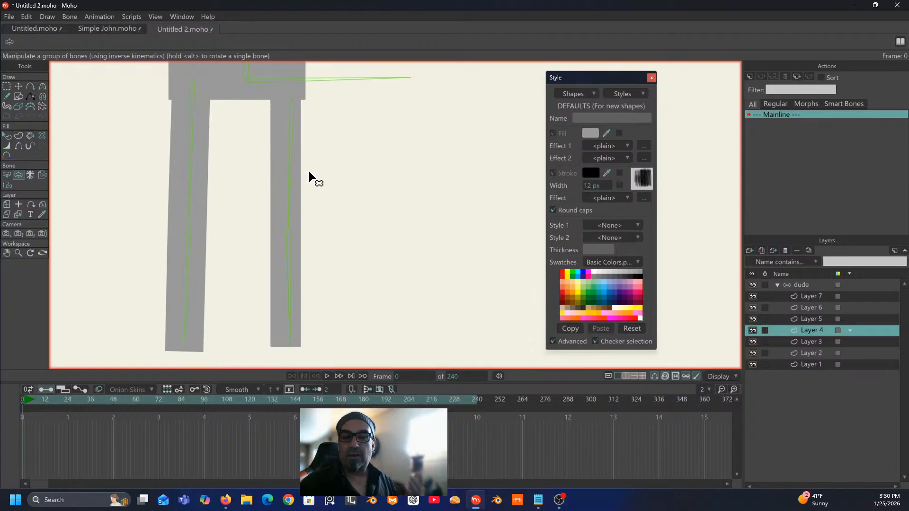
pyautogui.click(810, 283)
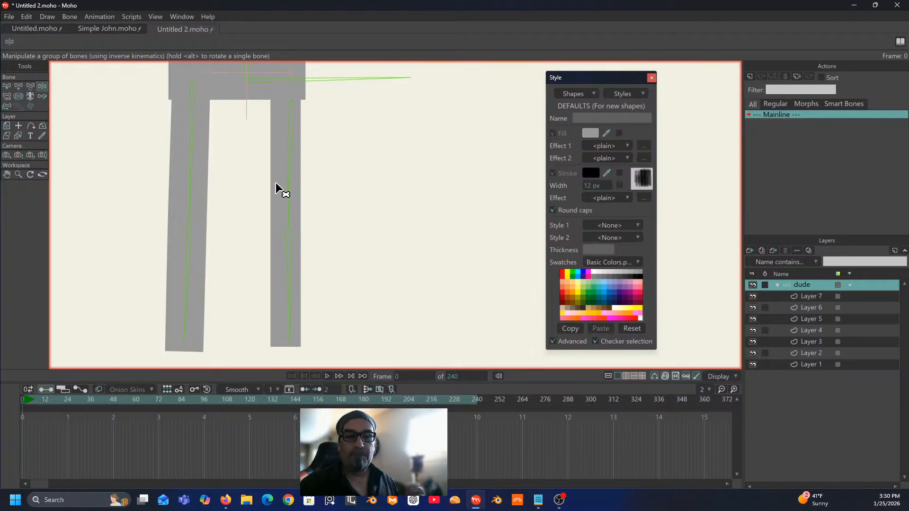
pyautogui.moveTo(221, 166); pyautogui.dragTo(210, 179)
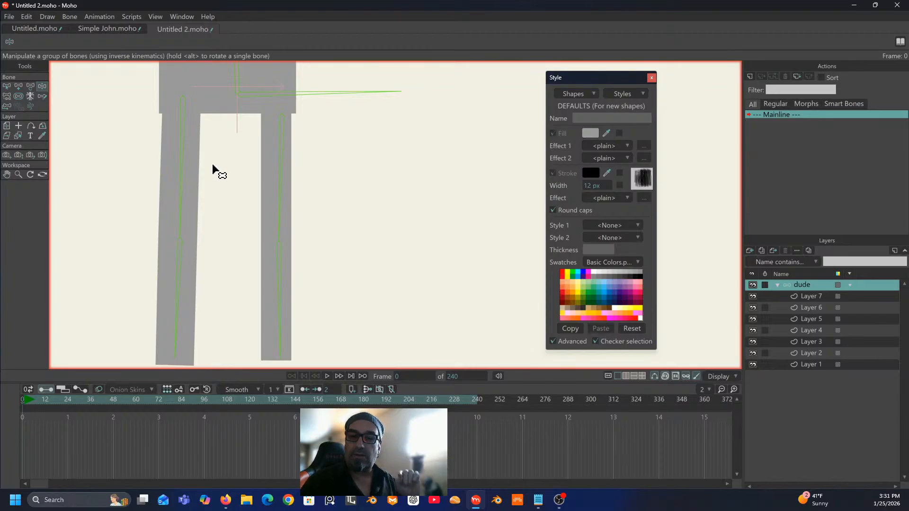
pyautogui.moveTo(221, 136); pyautogui.dragTo(213, 122)
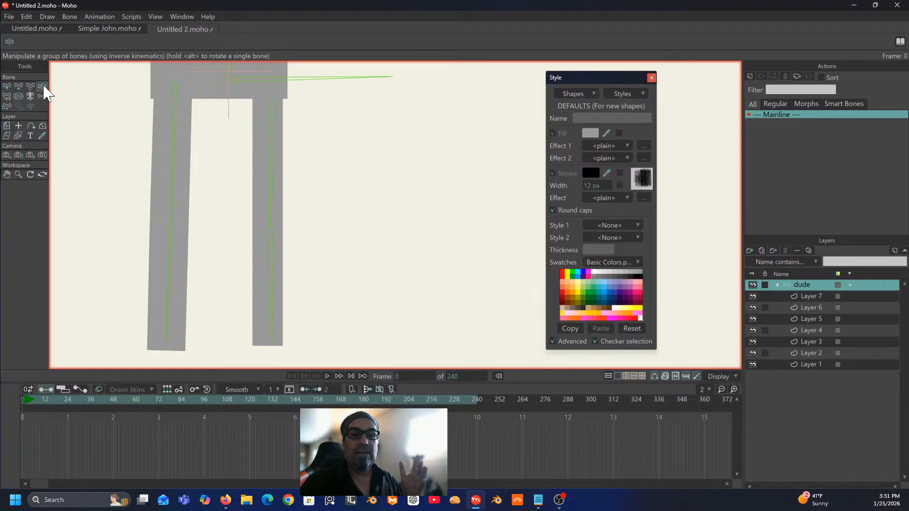
pyautogui.moveTo(274, 127)
pyautogui.mouseDown()
pyautogui.moveTo(300, 115)
pyautogui.moveTo(274, 132)
pyautogui.moveTo(272, 114)
pyautogui.mouseUp()
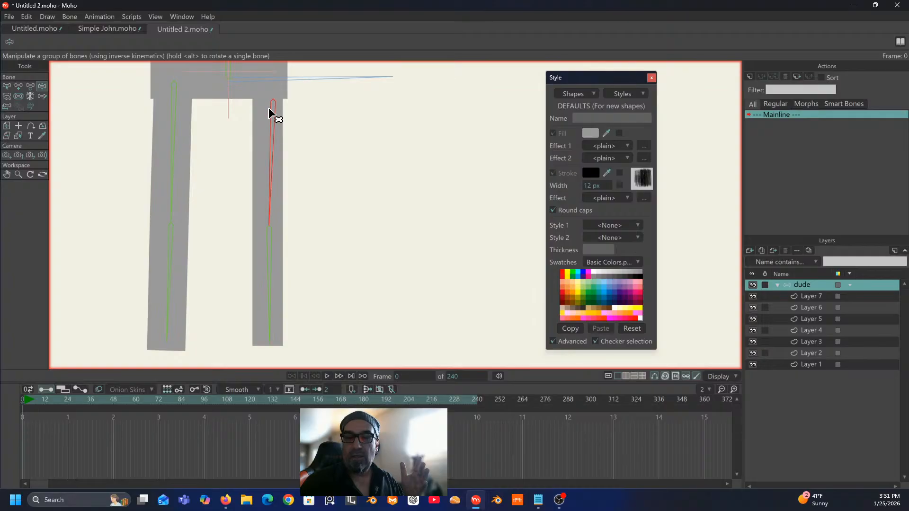
# Step: Using Transform Bone, move that thigh bone up into the hip at about X 0.0835, Y -0.0073, with length about 0.3023 and angle about 269.8°
pyautogui.click(31, 87)
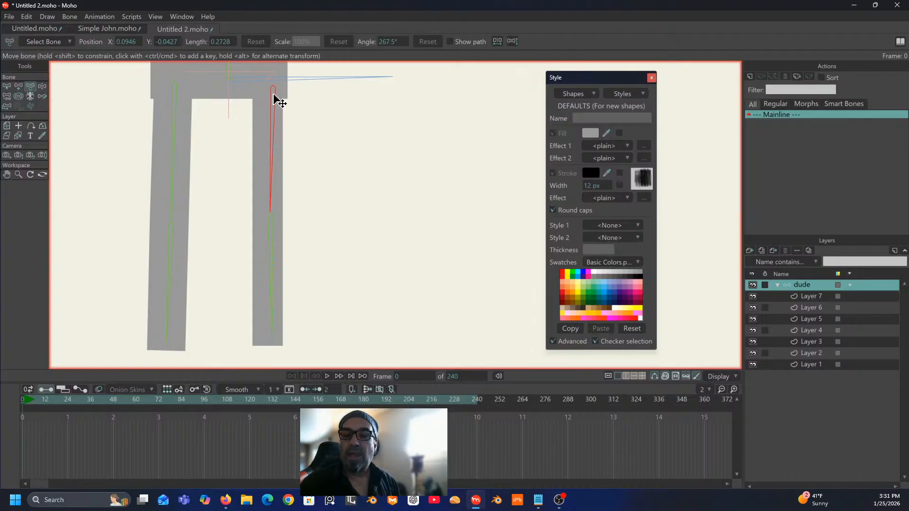
pyautogui.moveTo(273, 94); pyautogui.dragTo(269, 93)
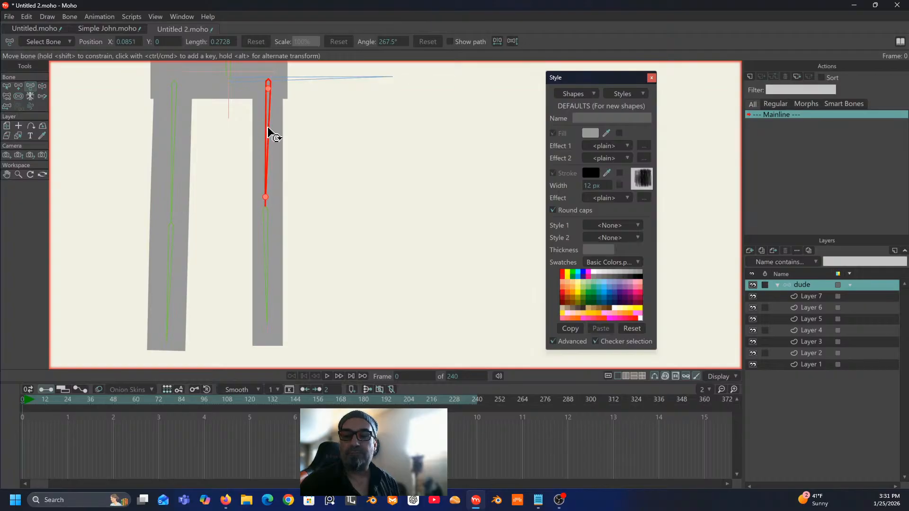
pyautogui.moveTo(267, 129); pyautogui.dragTo(275, 207)
pyautogui.scroll(4, 275, 208)
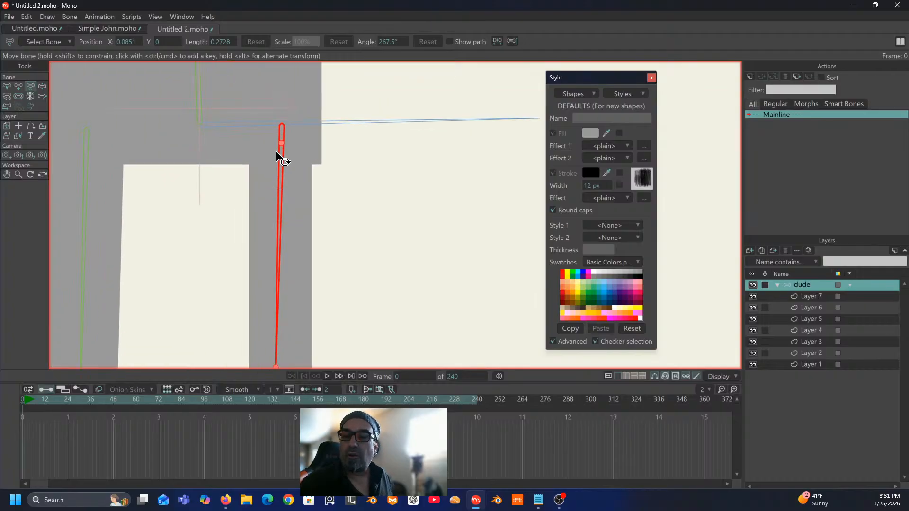
pyautogui.moveTo(283, 145); pyautogui.dragTo(280, 151)
pyautogui.moveTo(336, 206); pyautogui.dragTo(306, 118)
pyautogui.scroll(-4, 328, 154)
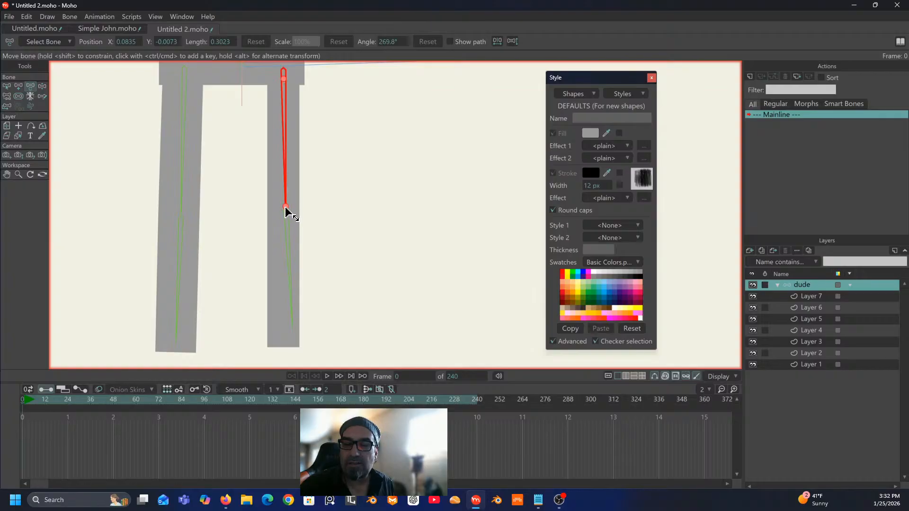
pyautogui.moveTo(285, 205); pyautogui.dragTo(290, 208)
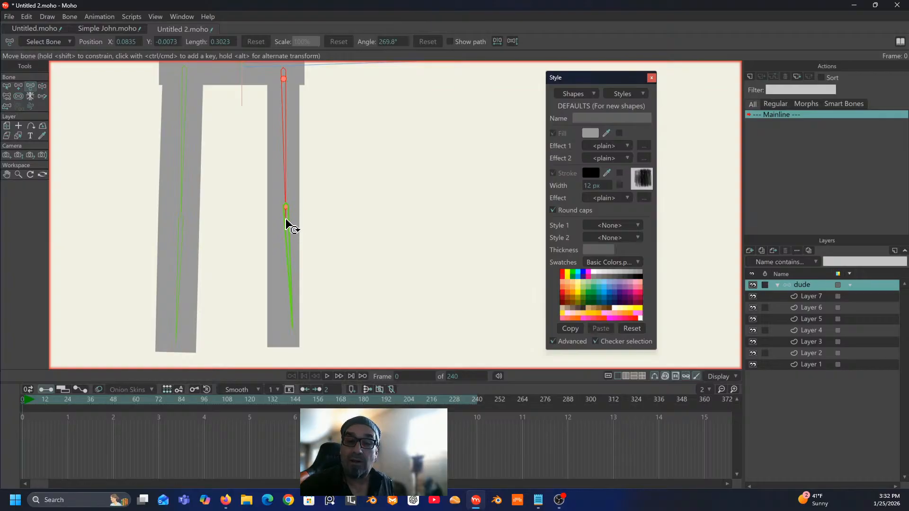
# Step: Move the same leg's lower bone down to the thigh bone's tip at X 0.3023, Y 0, and rotate it to about 0.8°
pyautogui.click(294, 235)
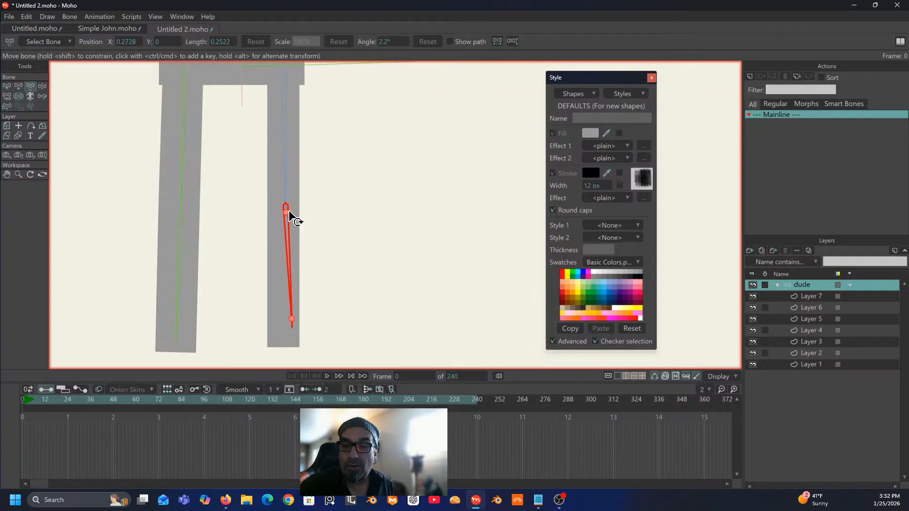
pyautogui.moveTo(287, 213)
pyautogui.mouseDown()
pyautogui.moveTo(283, 234)
pyautogui.moveTo(290, 226)
pyautogui.mouseUp()
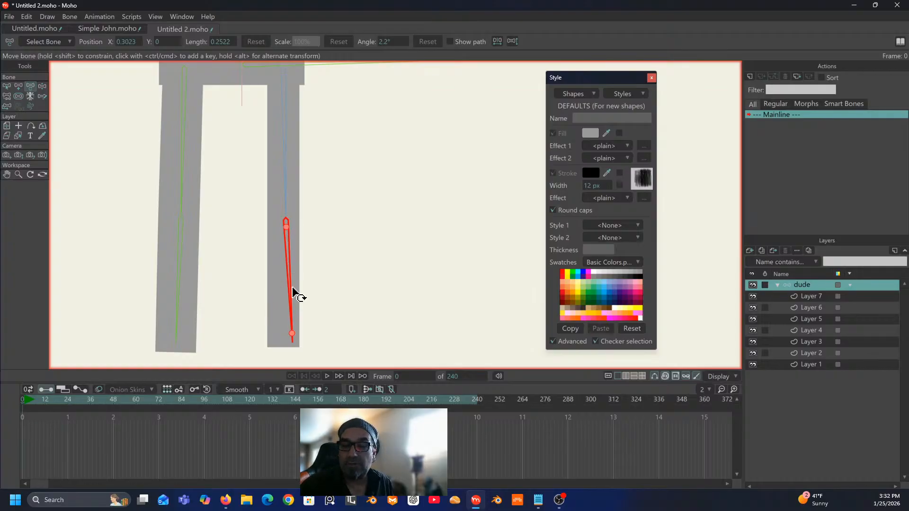
pyautogui.moveTo(283, 293); pyautogui.dragTo(282, 293)
pyautogui.moveTo(255, 194); pyautogui.dragTo(259, 236)
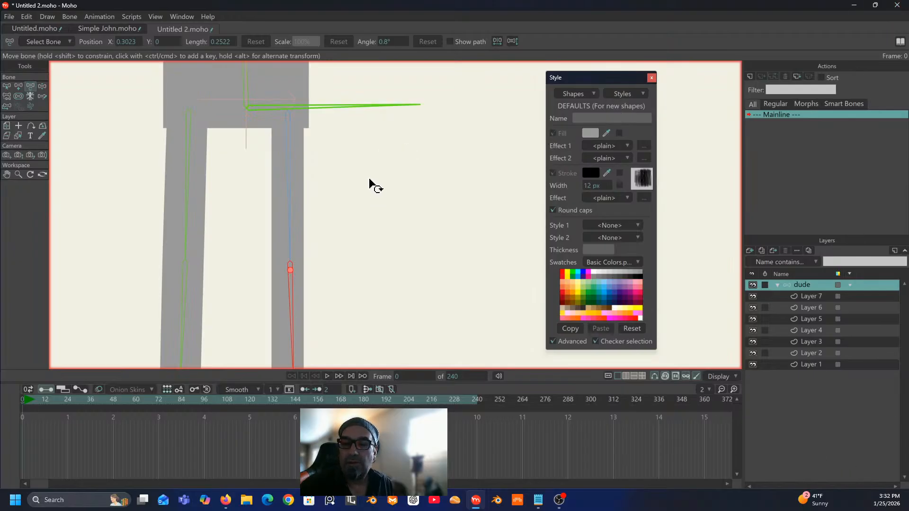
pyautogui.moveTo(371, 181); pyautogui.dragTo(379, 147)
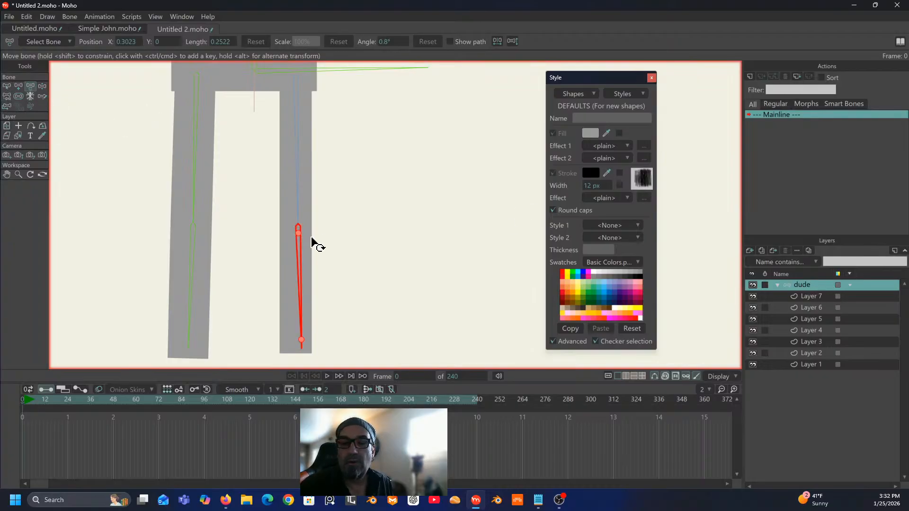
# Step: Deselect the bones and select Layer 2, the vector layer of the figure's right-hand leg
pyautogui.click(7, 86)
pyautogui.click(179, 178)
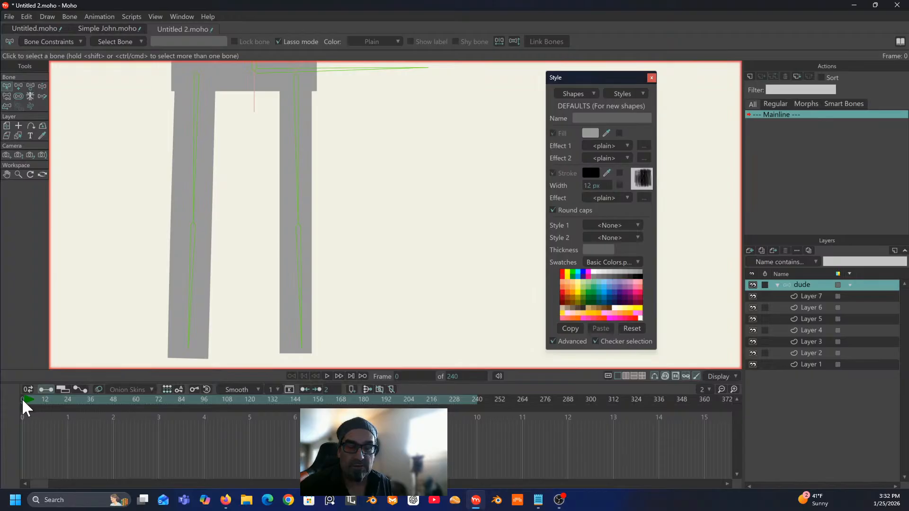
pyautogui.click(812, 294)
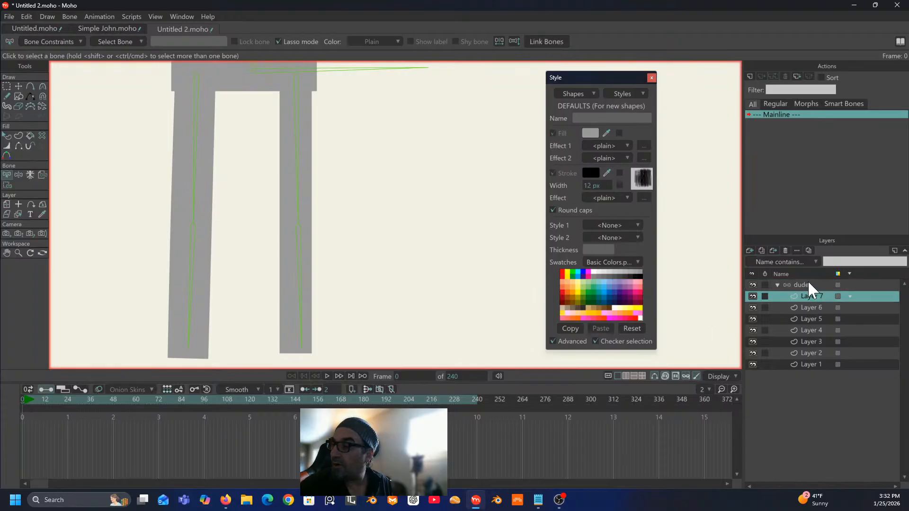
pyautogui.click(808, 284)
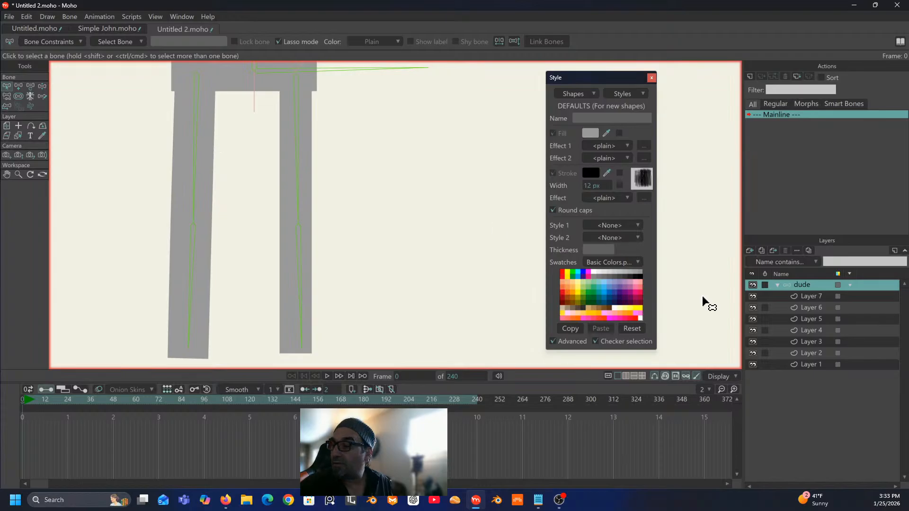
pyautogui.click(817, 330)
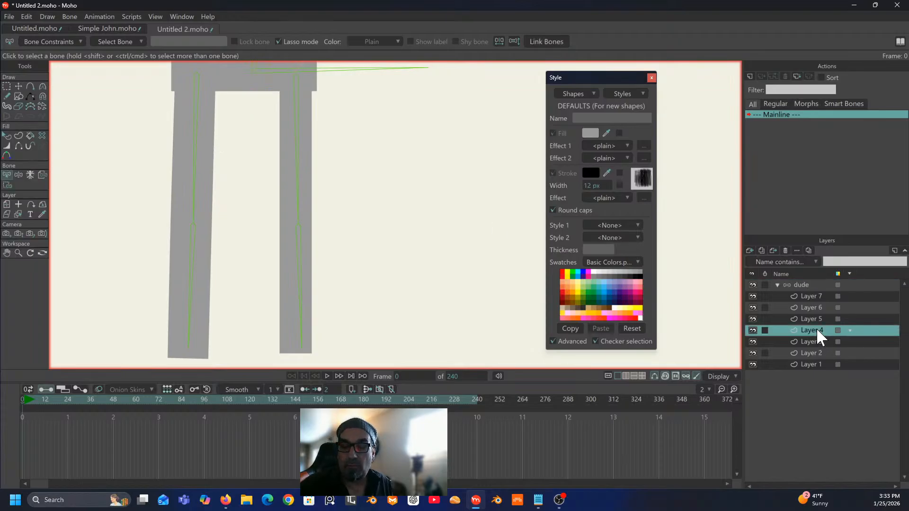
pyautogui.click(814, 341)
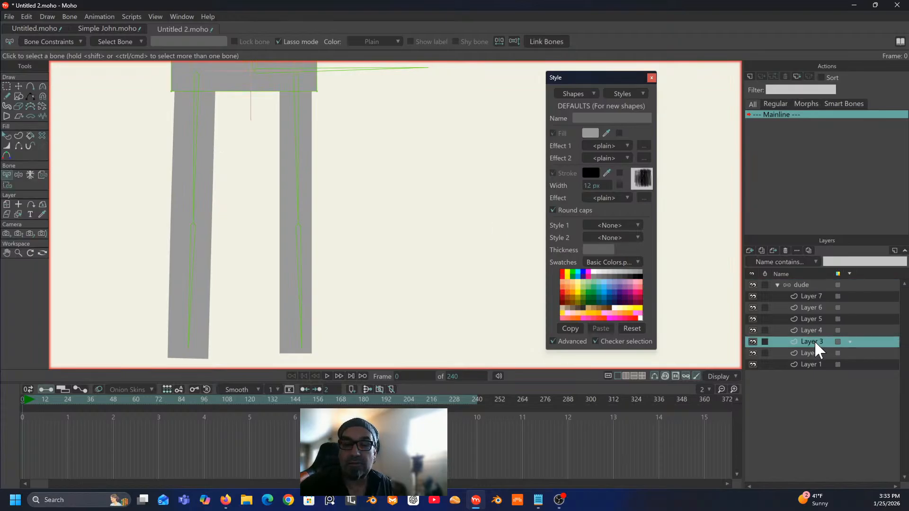
pyautogui.click(813, 355)
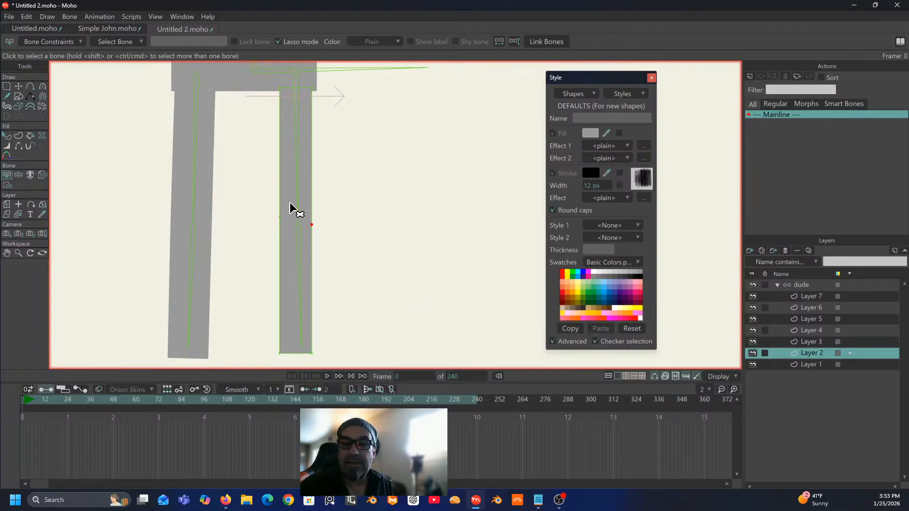
pyautogui.moveTo(248, 155); pyautogui.dragTo(237, 168)
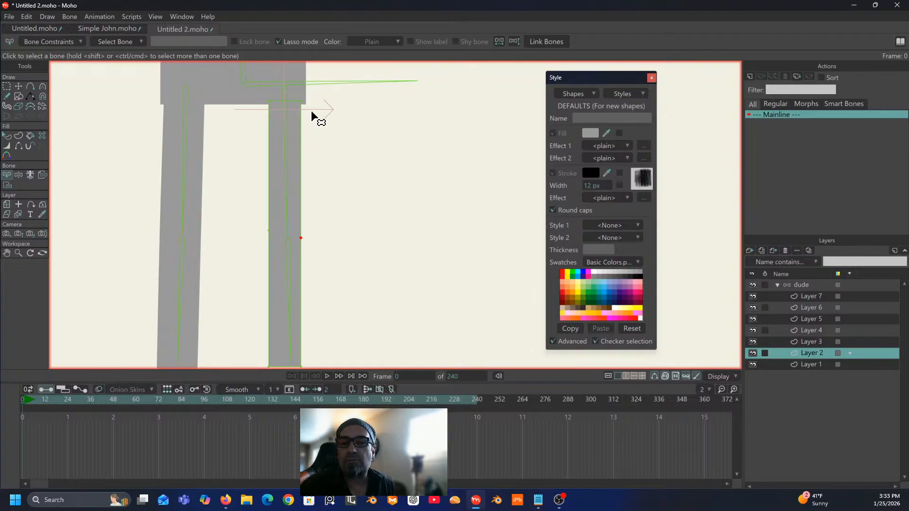
pyautogui.click(287, 116)
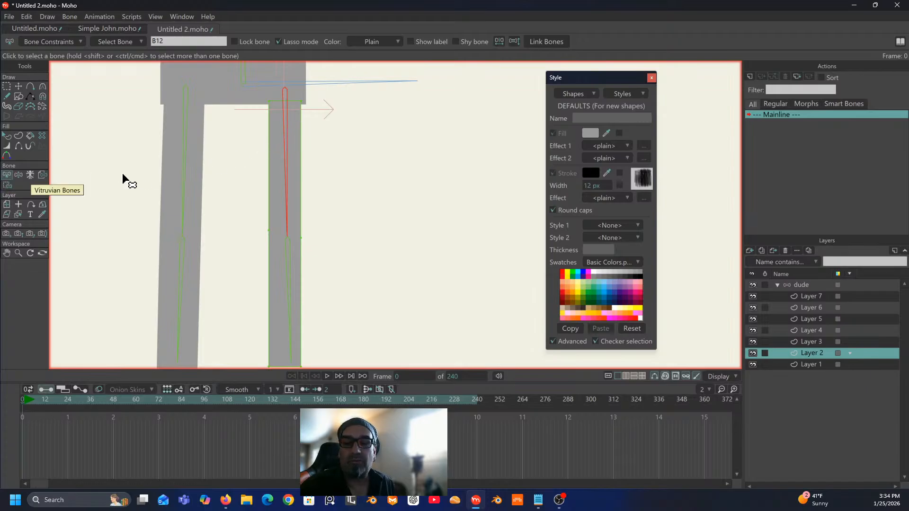
pyautogui.click(6, 185)
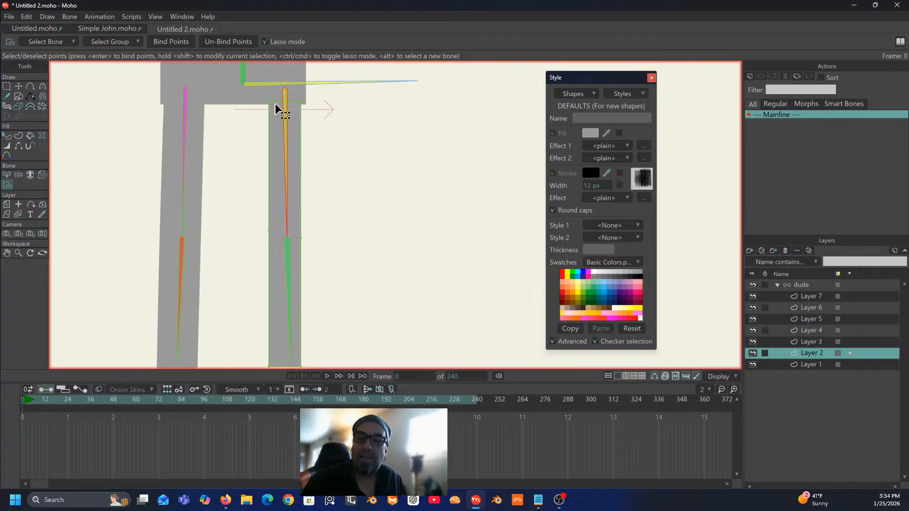
pyautogui.moveTo(268, 96)
pyautogui.mouseDown()
pyautogui.moveTo(308, 118)
pyautogui.moveTo(321, 101)
pyautogui.mouseUp()
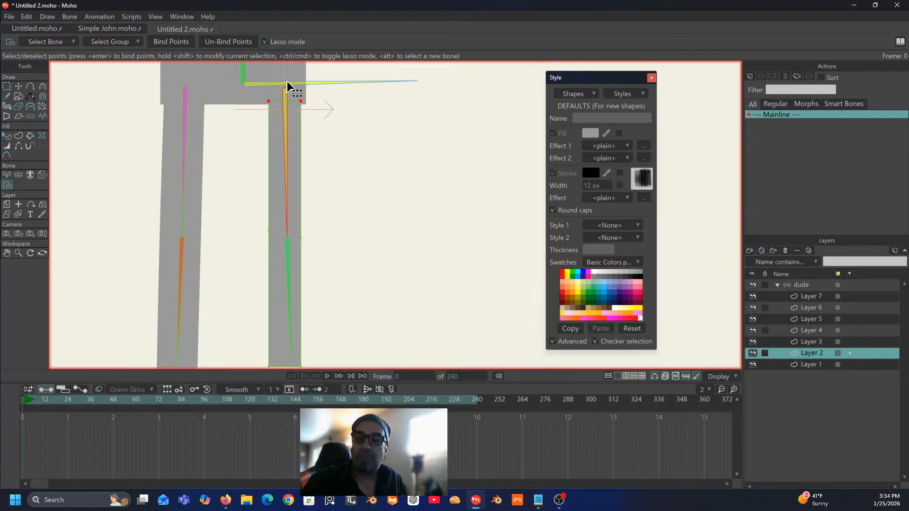
pyautogui.moveTo(359, 139)
pyautogui.mouseDown()
pyautogui.moveTo(360, 255)
pyautogui.moveTo(351, 138)
pyautogui.moveTo(355, 319)
pyautogui.mouseUp()
pyautogui.moveTo(357, 186)
pyautogui.mouseDown()
pyautogui.moveTo(355, 209)
pyautogui.moveTo(340, 152)
pyautogui.mouseUp()
pyautogui.scroll(-1, 356, 209)
pyautogui.scroll(3, 313, 210)
pyautogui.moveTo(292, 209); pyautogui.dragTo(335, 179)
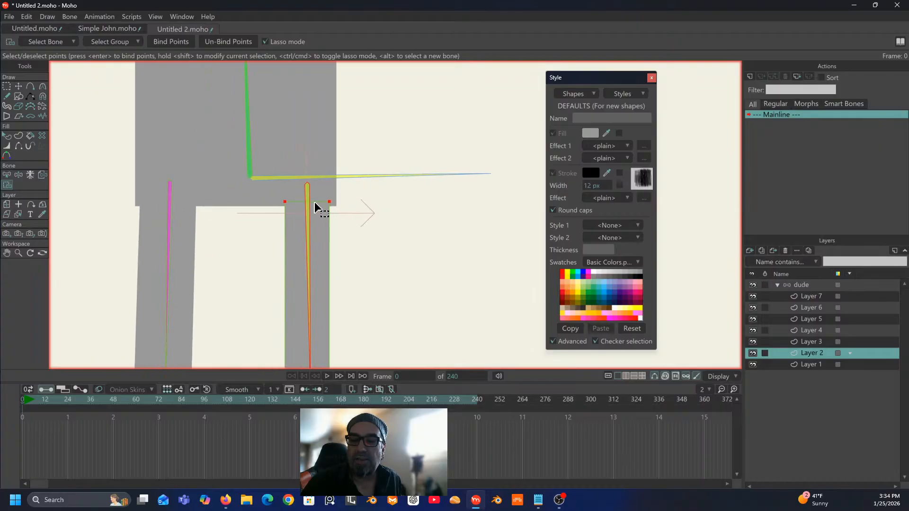
# Step: Select the horizontal hip bone and bind the two top points of Layer 2's leg to it
pyautogui.click(7, 175)
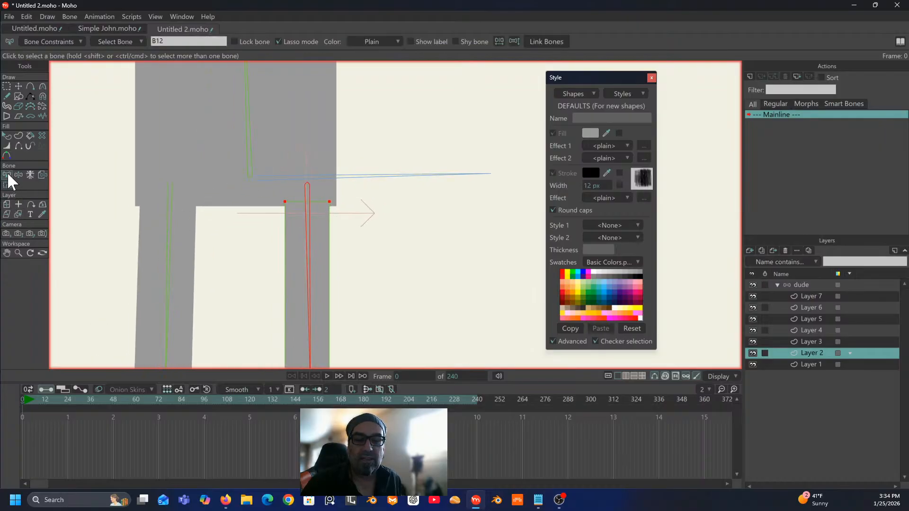
pyautogui.click(278, 178)
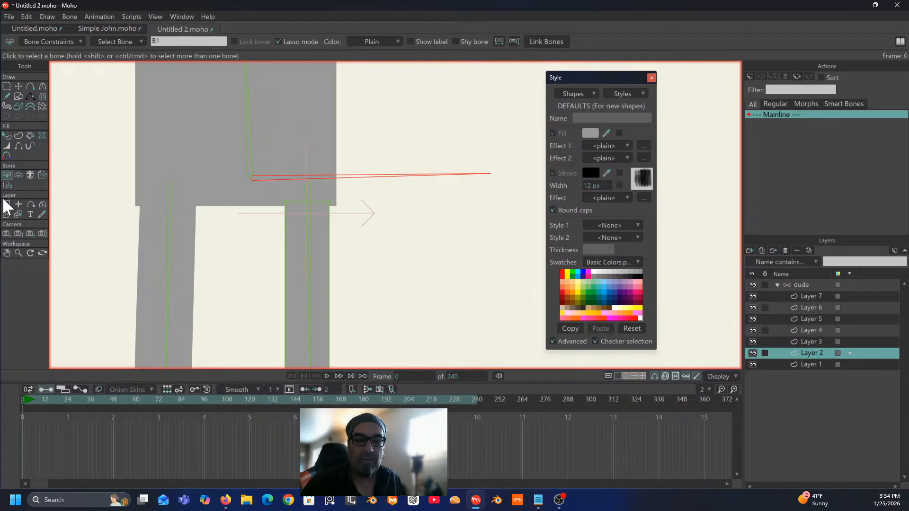
pyautogui.click(7, 184)
pyautogui.moveTo(283, 194)
pyautogui.mouseDown()
pyautogui.moveTo(327, 215)
pyautogui.moveTo(335, 198)
pyautogui.moveTo(283, 195)
pyautogui.mouseUp()
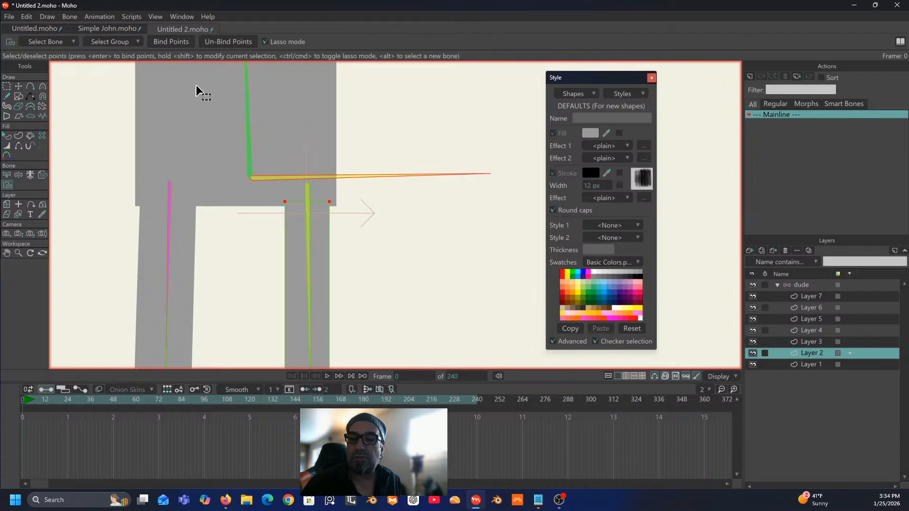
pyautogui.click(172, 42)
# Step: Select the right-hand leg's thigh bone and bind Layer 2's two knee points to it
pyautogui.moveTo(227, 246); pyautogui.dragTo(214, 193)
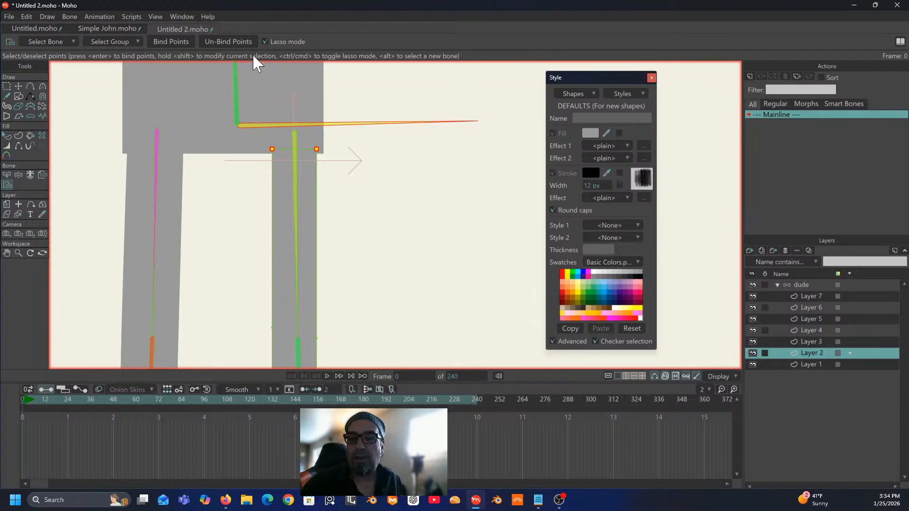
pyautogui.moveTo(314, 227); pyautogui.dragTo(286, 122)
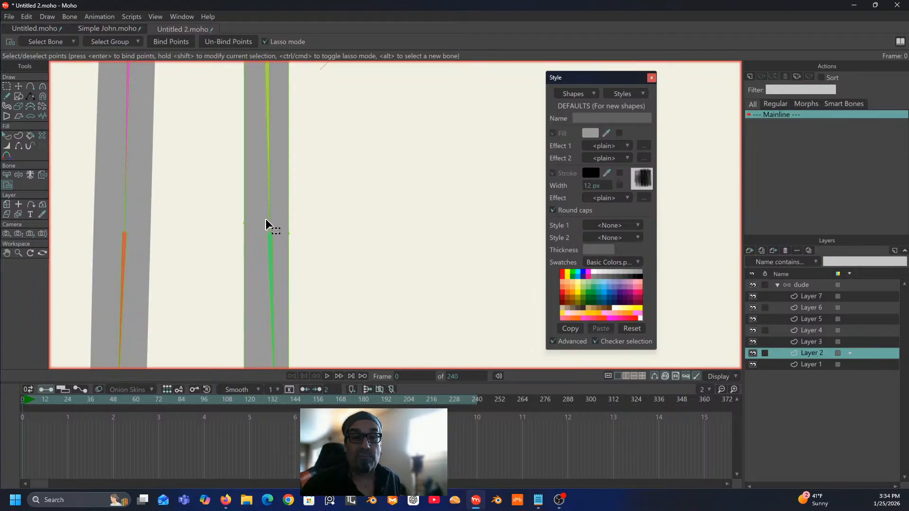
pyautogui.click(7, 175)
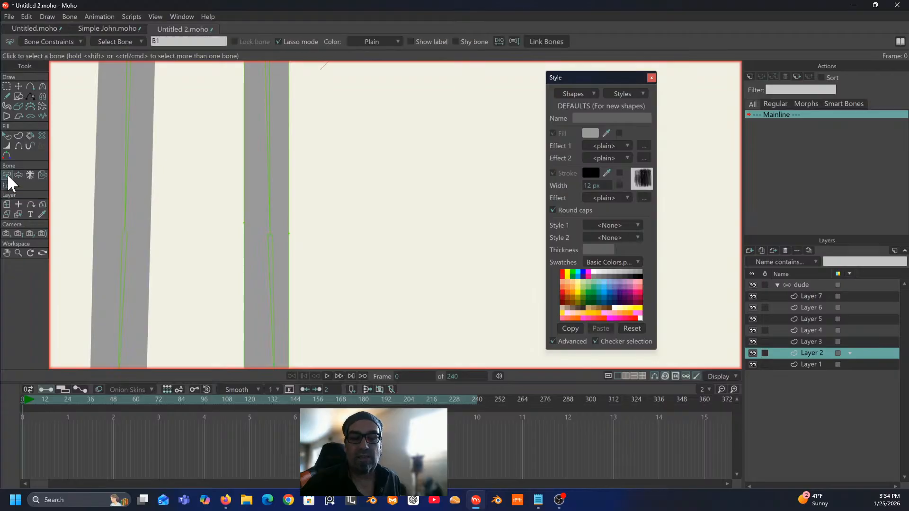
pyautogui.click(270, 156)
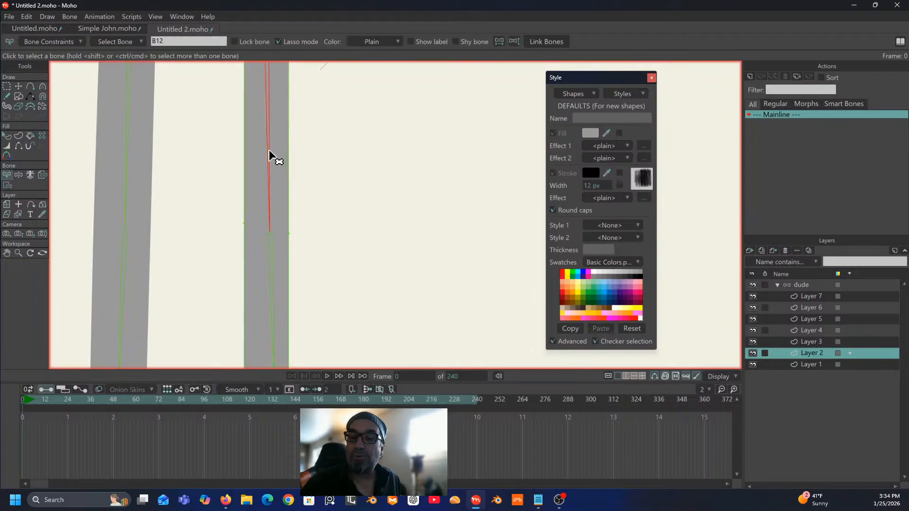
pyautogui.click(10, 184)
pyautogui.moveTo(226, 197)
pyautogui.mouseDown()
pyautogui.moveTo(239, 230)
pyautogui.moveTo(285, 240)
pyautogui.moveTo(301, 200)
pyautogui.moveTo(231, 198)
pyautogui.mouseUp()
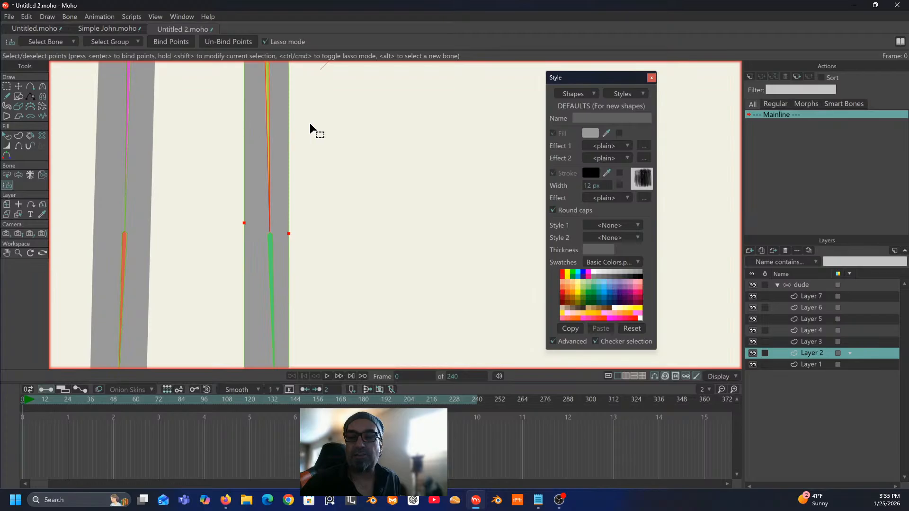
pyautogui.click(176, 42)
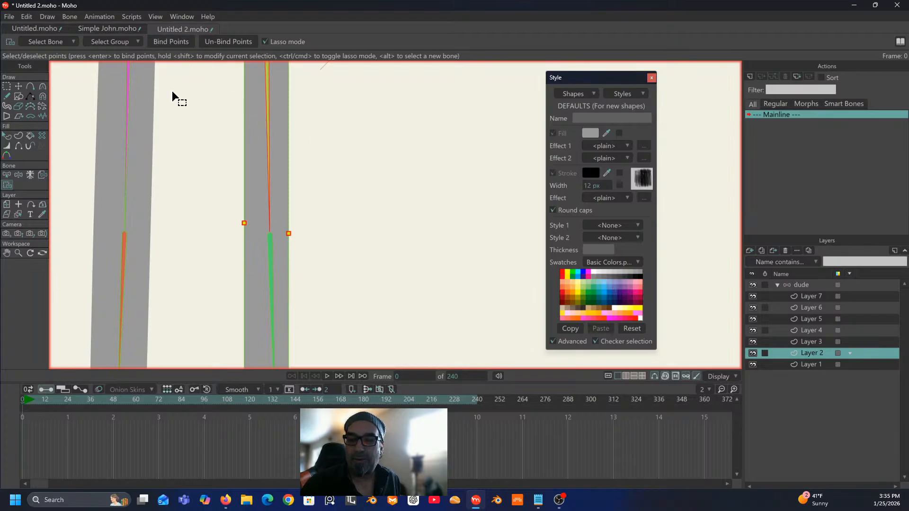
# Step: Select the right-hand leg's lower bone and bind the two bottom points of Layer 2 to it
pyautogui.moveTo(208, 174); pyautogui.dragTo(203, 60)
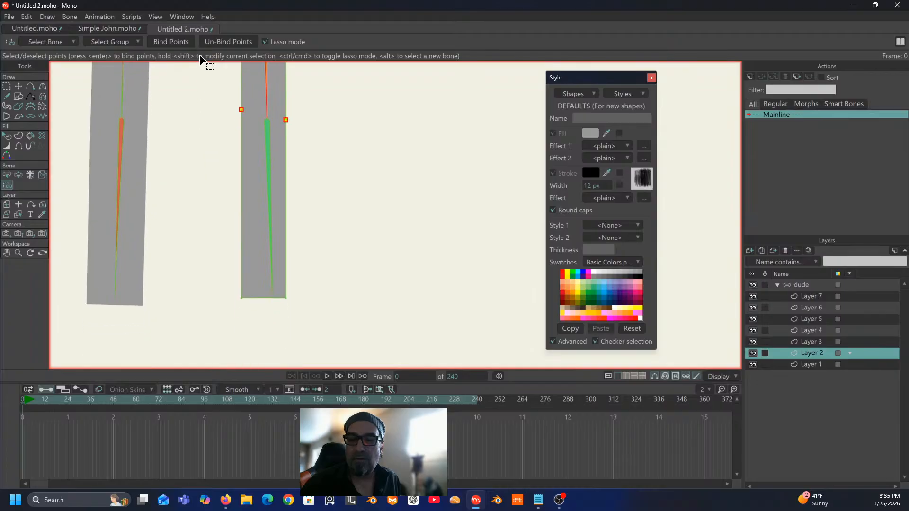
pyautogui.click(7, 174)
pyautogui.click(265, 163)
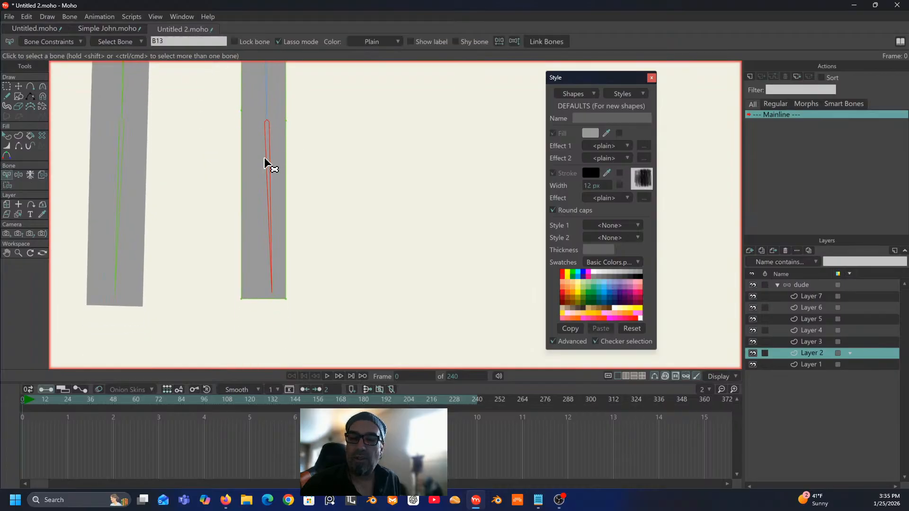
pyautogui.click(7, 185)
pyautogui.moveTo(223, 249)
pyautogui.mouseDown()
pyautogui.moveTo(222, 317)
pyautogui.moveTo(303, 300)
pyautogui.moveTo(246, 252)
pyautogui.moveTo(218, 269)
pyautogui.mouseUp()
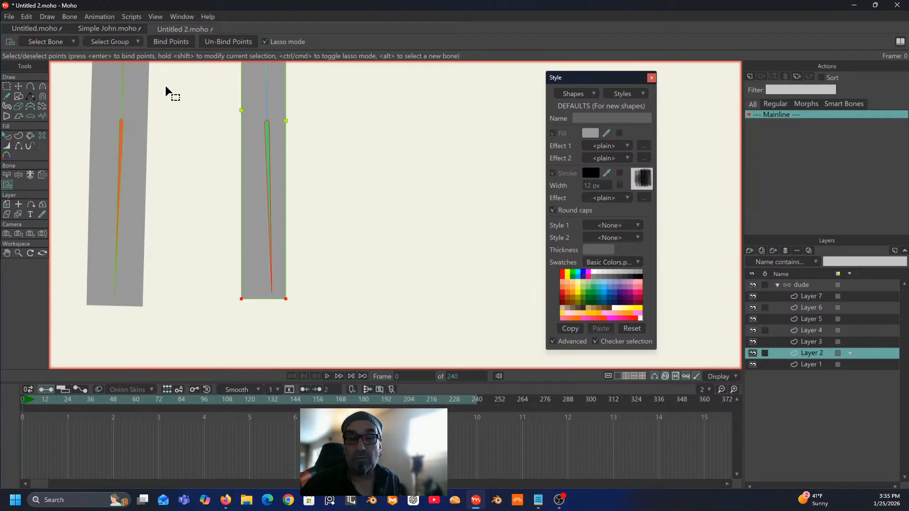
pyautogui.click(157, 42)
# Step: On Layer 1, the figure's left-hand leg, bind the two top points to the horizontal hip bone
pyautogui.moveTo(173, 113); pyautogui.dragTo(305, 194)
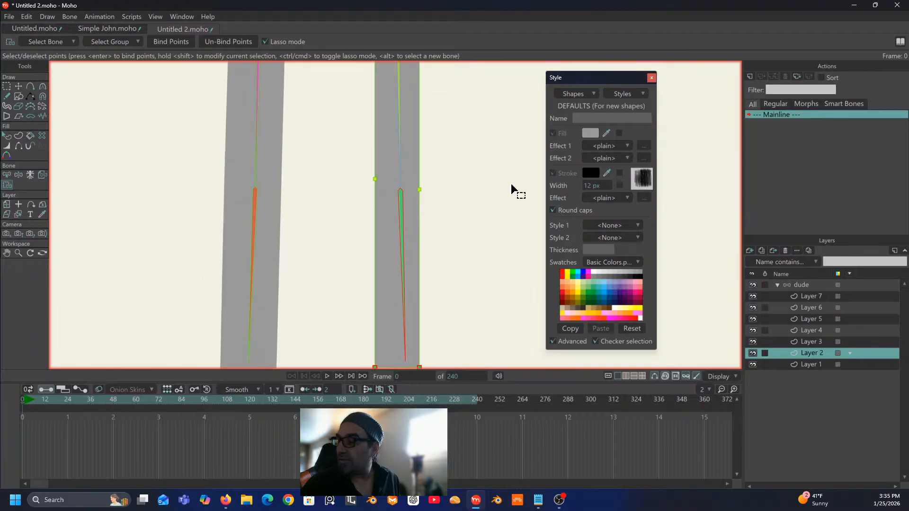
pyautogui.click(814, 363)
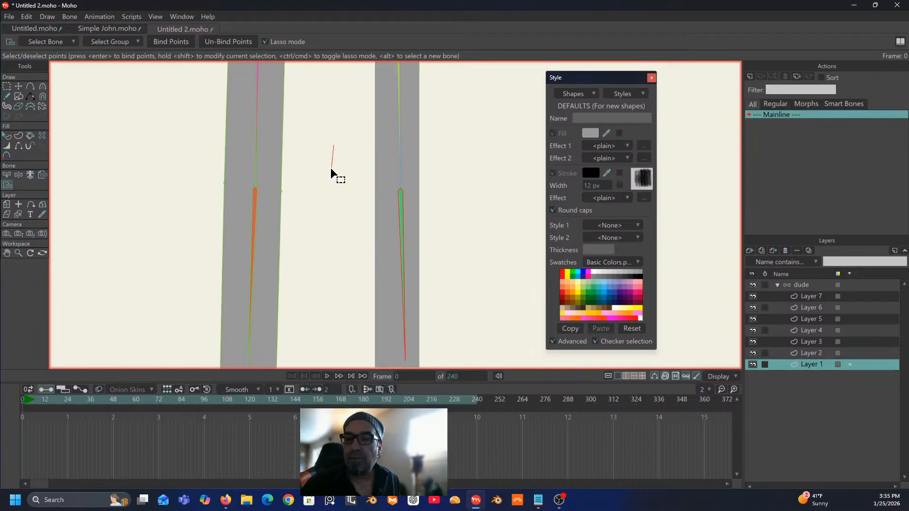
pyautogui.moveTo(331, 169); pyautogui.dragTo(331, 172)
pyautogui.scroll(2, 318, 112)
pyautogui.moveTo(319, 113)
pyautogui.mouseDown()
pyautogui.moveTo(318, 281)
pyautogui.moveTo(272, 193)
pyautogui.mouseUp()
pyautogui.scroll(-4, 313, 265)
pyautogui.moveTo(106, 149); pyautogui.dragTo(81, 163)
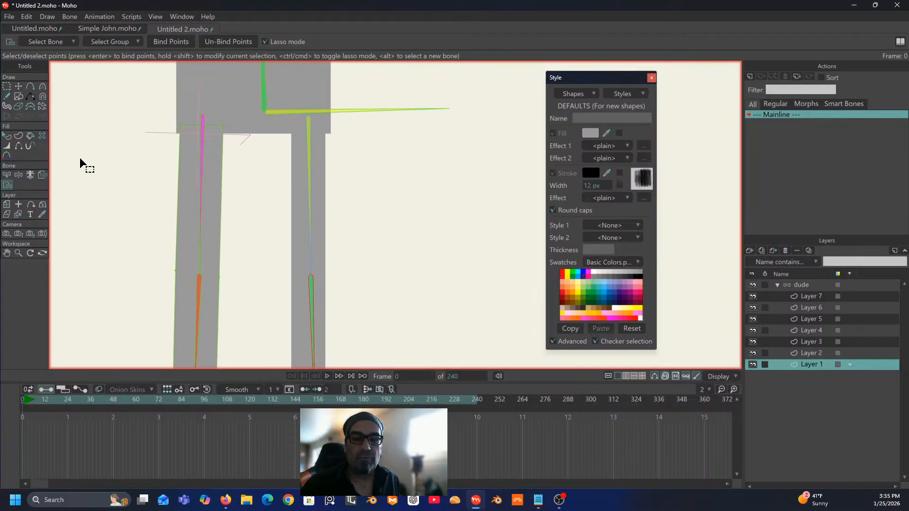
pyautogui.click(7, 175)
pyautogui.click(283, 113)
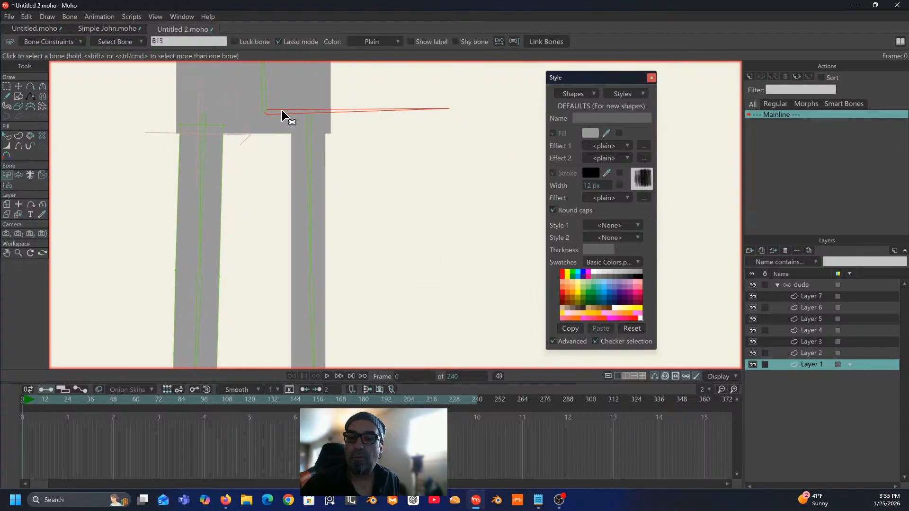
pyautogui.click(7, 184)
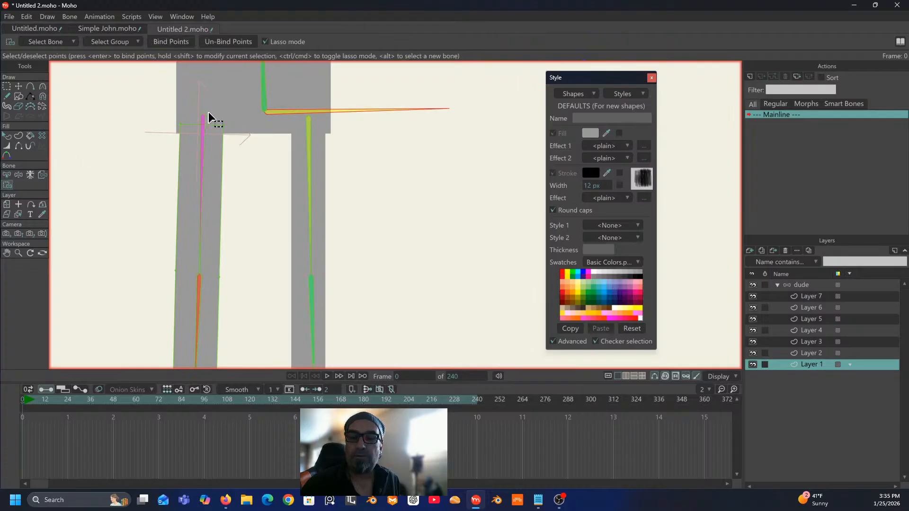
pyautogui.moveTo(209, 117)
pyautogui.mouseDown()
pyautogui.moveTo(181, 110)
pyautogui.moveTo(194, 137)
pyautogui.moveTo(198, 118)
pyautogui.mouseUp()
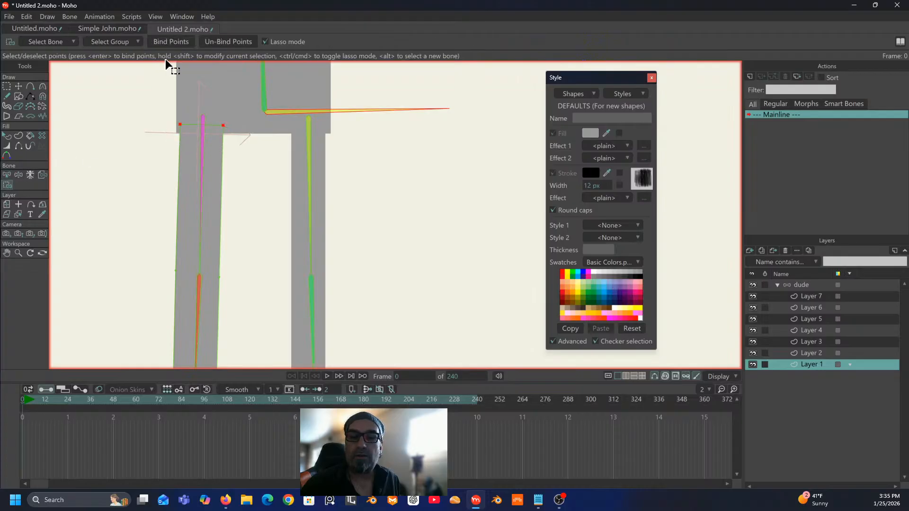
pyautogui.click(172, 41)
# Step: Select the left-hand leg's thigh bone and bind Layer 1's two knee points to it
pyautogui.moveTo(260, 199); pyautogui.dragTo(263, 125)
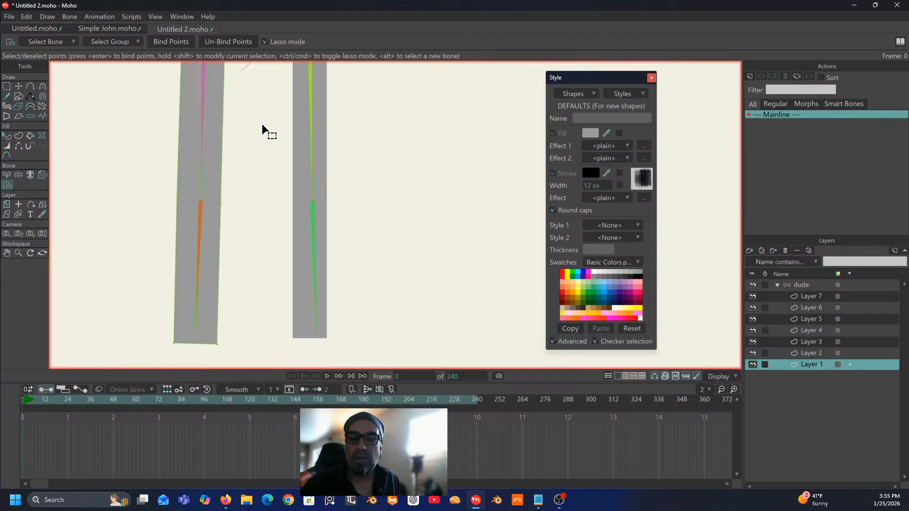
pyautogui.click(9, 174)
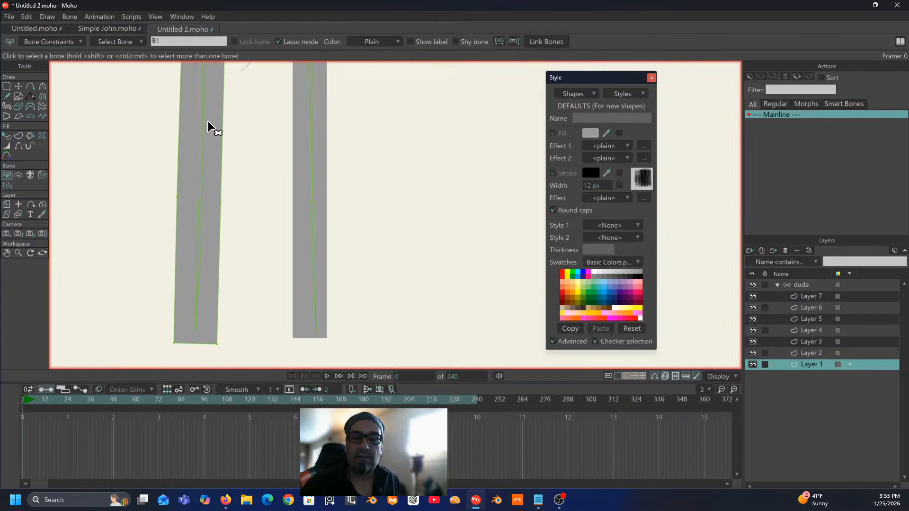
pyautogui.click(202, 124)
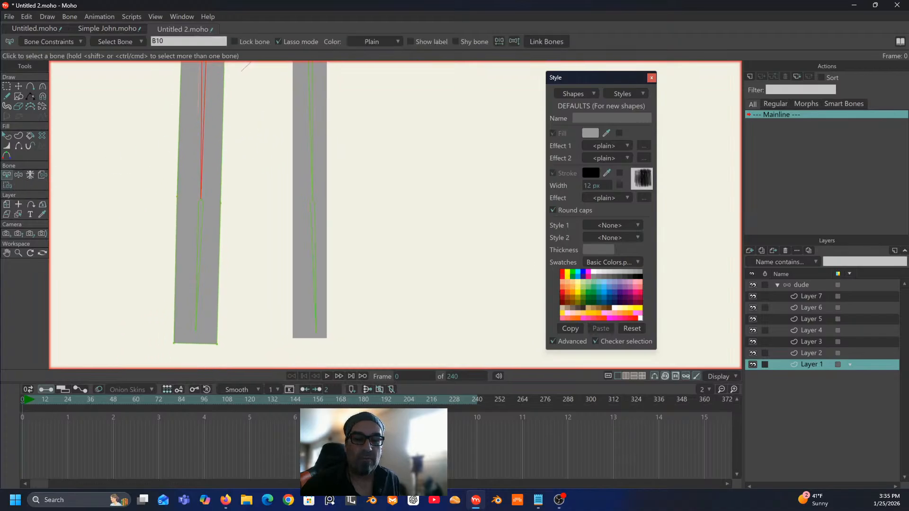
pyautogui.click(9, 184)
pyautogui.moveTo(209, 150)
pyautogui.mouseDown()
pyautogui.moveTo(177, 156)
pyautogui.moveTo(155, 192)
pyautogui.moveTo(205, 223)
pyautogui.moveTo(233, 160)
pyautogui.moveTo(199, 140)
pyautogui.moveTo(153, 154)
pyautogui.moveTo(148, 105)
pyautogui.mouseUp()
pyautogui.click(178, 43)
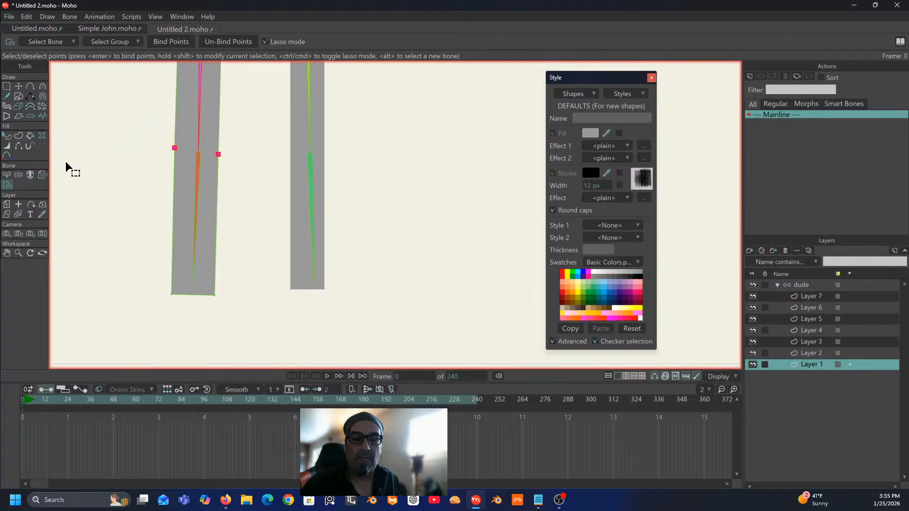
# Step: Select the left-hand leg's lower bone and bind Layer 1's two bottom points to it
pyautogui.click(7, 174)
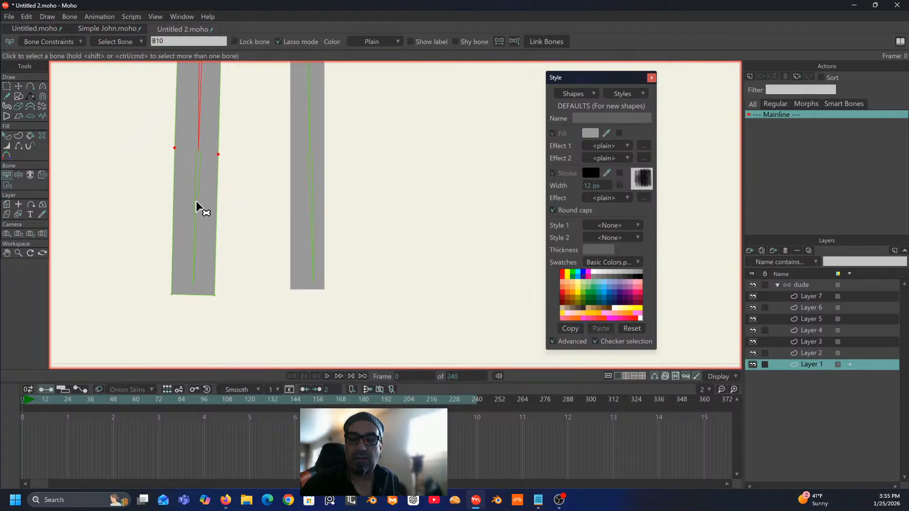
pyautogui.click(196, 207)
pyautogui.click(7, 185)
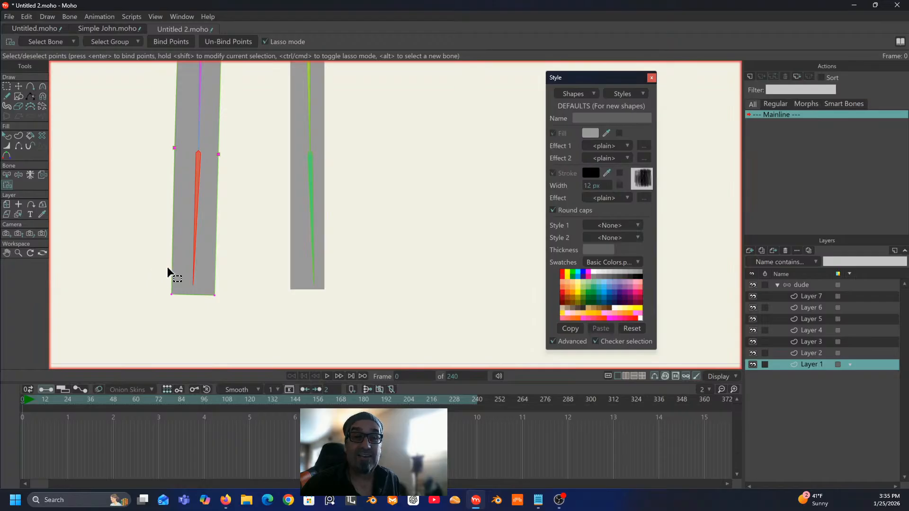
pyautogui.moveTo(166, 284)
pyautogui.mouseDown()
pyautogui.moveTo(255, 267)
pyautogui.moveTo(160, 255)
pyautogui.mouseUp()
pyautogui.click(177, 38)
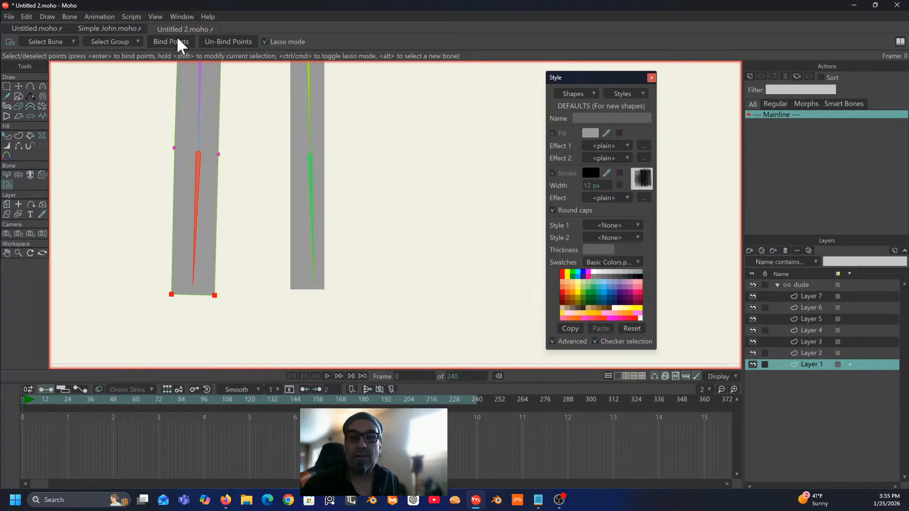
# Step: Test how the left-hand leg follows its bones with Manipulate Bones, then return the leg to its rest pose
pyautogui.moveTo(237, 90)
pyautogui.mouseDown()
pyautogui.moveTo(223, 122)
pyautogui.moveTo(197, 126)
pyautogui.moveTo(199, 164)
pyautogui.mouseUp()
pyautogui.scroll(-3, 197, 126)
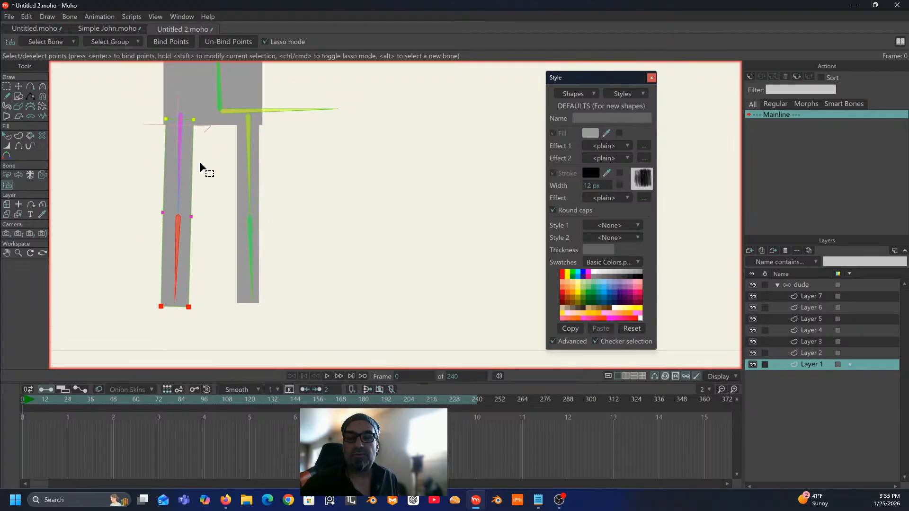
pyautogui.click(18, 174)
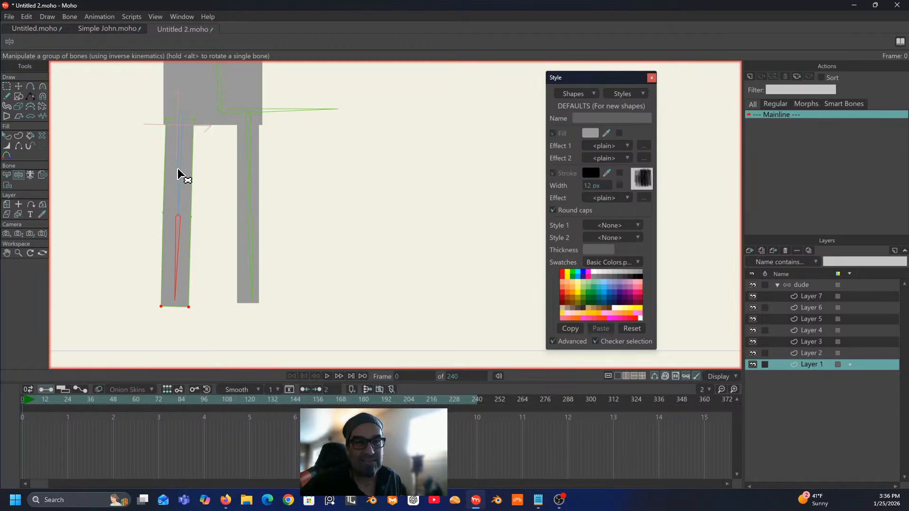
pyautogui.moveTo(180, 152); pyautogui.dragTo(180, 166)
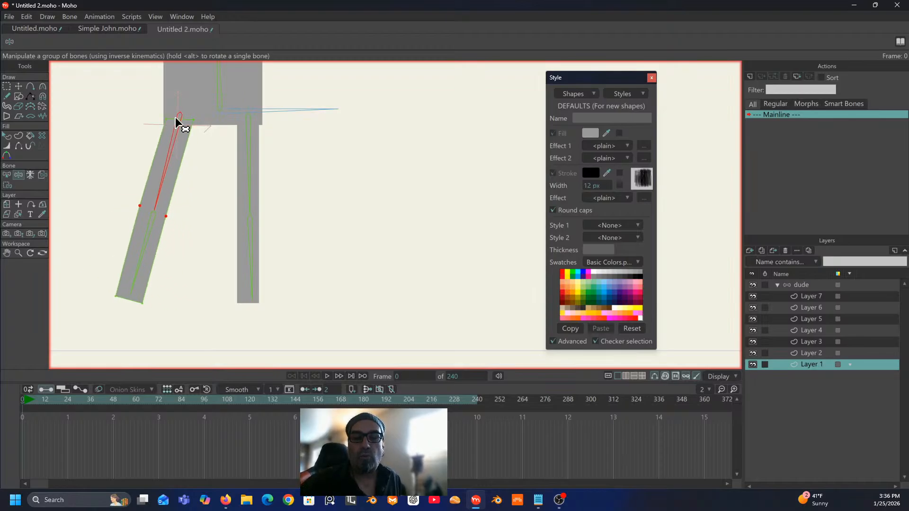
pyautogui.moveTo(175, 123); pyautogui.dragTo(174, 155)
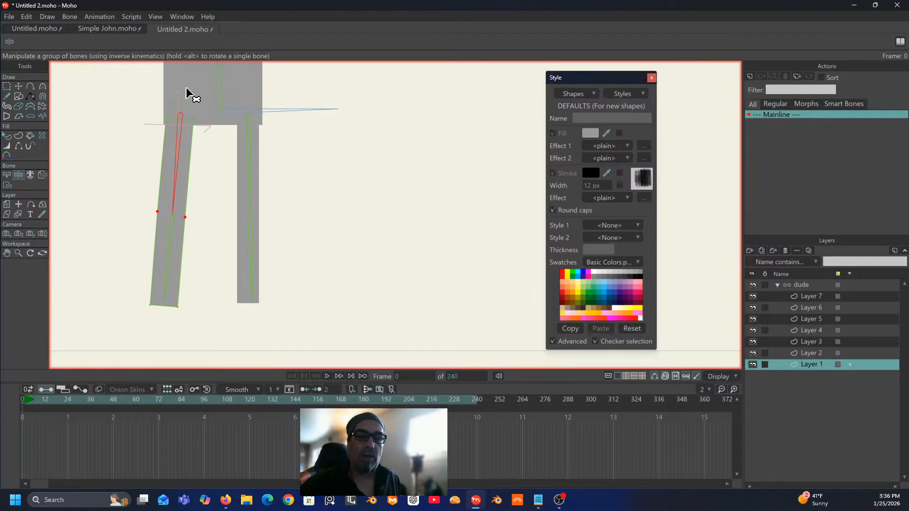
pyautogui.moveTo(178, 175); pyautogui.dragTo(179, 175)
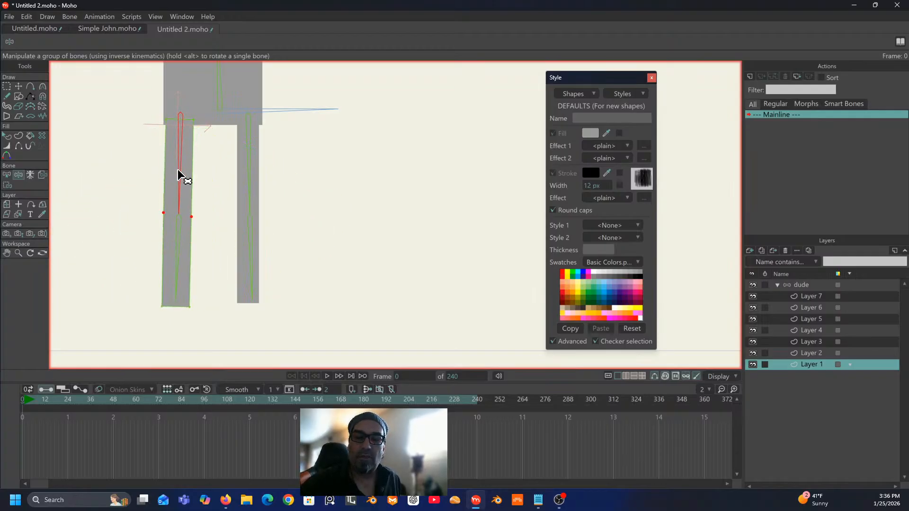
pyautogui.moveTo(172, 219); pyautogui.dragTo(183, 198)
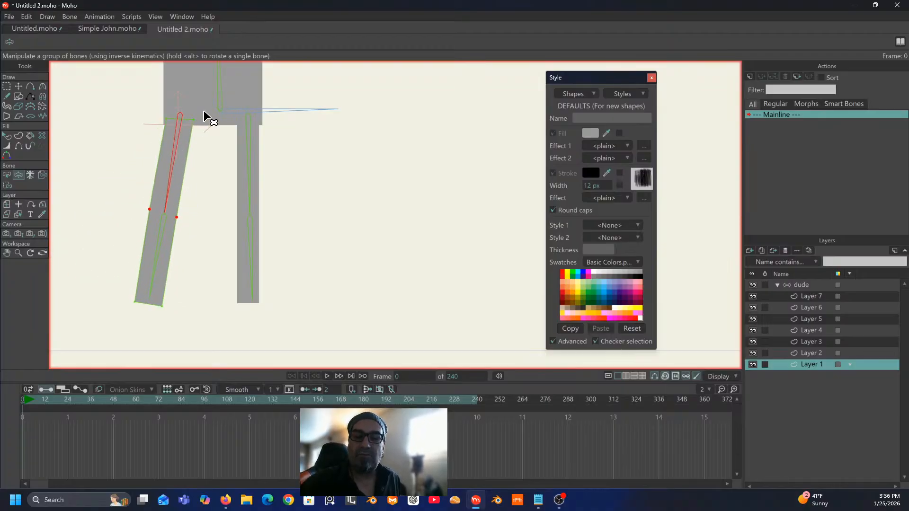
pyautogui.moveTo(187, 150); pyautogui.dragTo(168, 168)
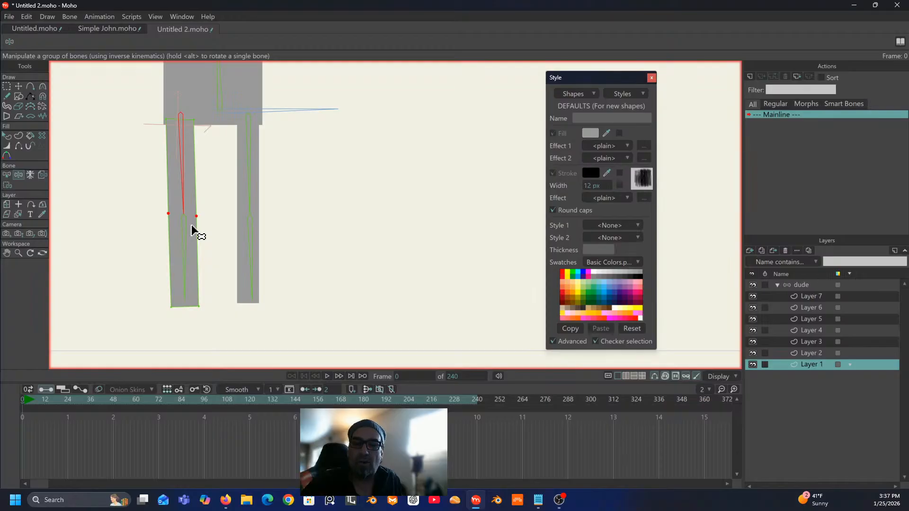
pyautogui.click(21, 400)
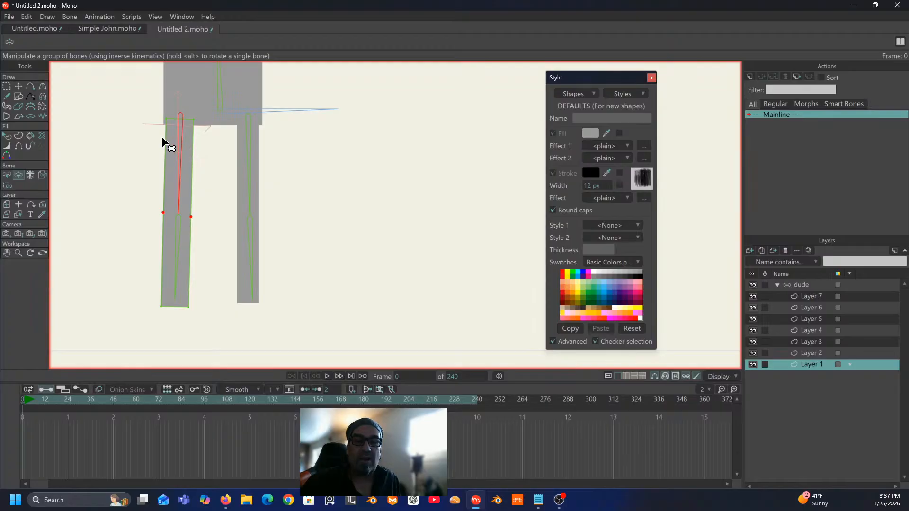
# Step: On the dude bone layer, use Transform Bone to angle both legs' thigh and lower bones so the knees bend slightly outward
pyautogui.click(803, 284)
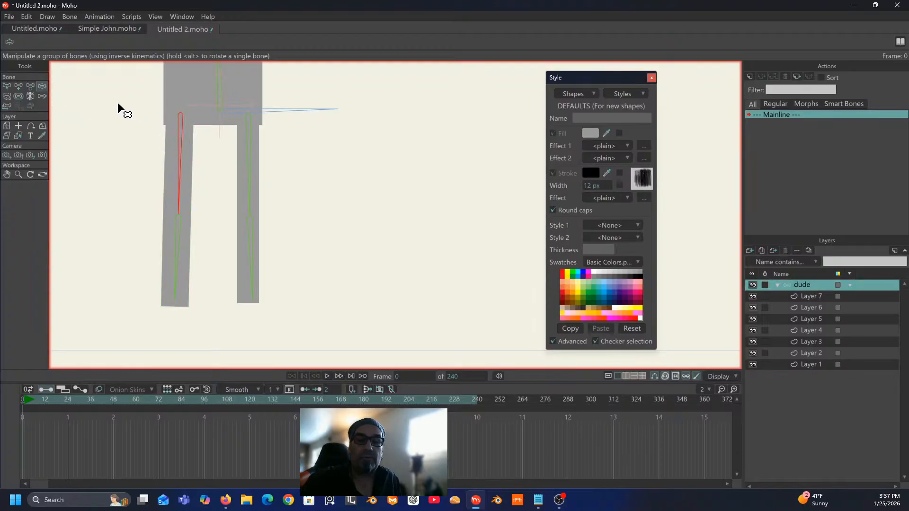
pyautogui.click(31, 86)
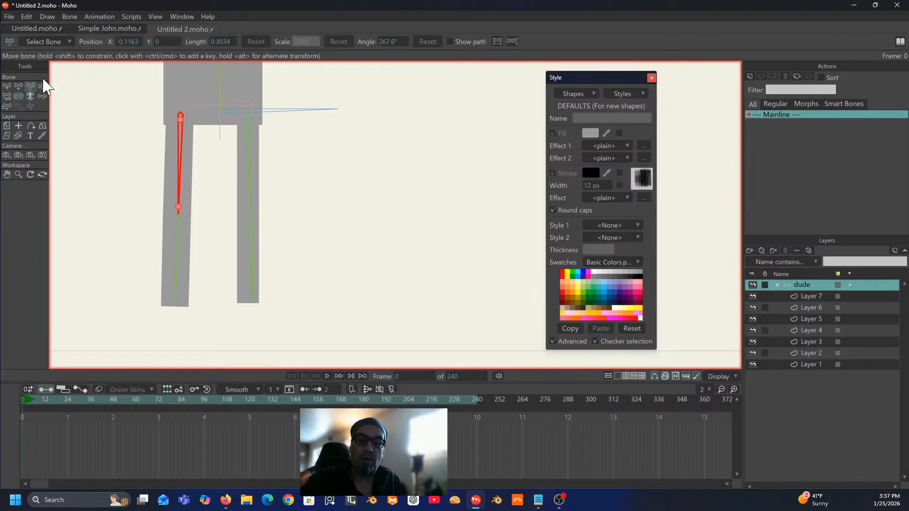
pyautogui.moveTo(180, 170); pyautogui.dragTo(176, 170)
pyautogui.moveTo(167, 235); pyautogui.dragTo(171, 221)
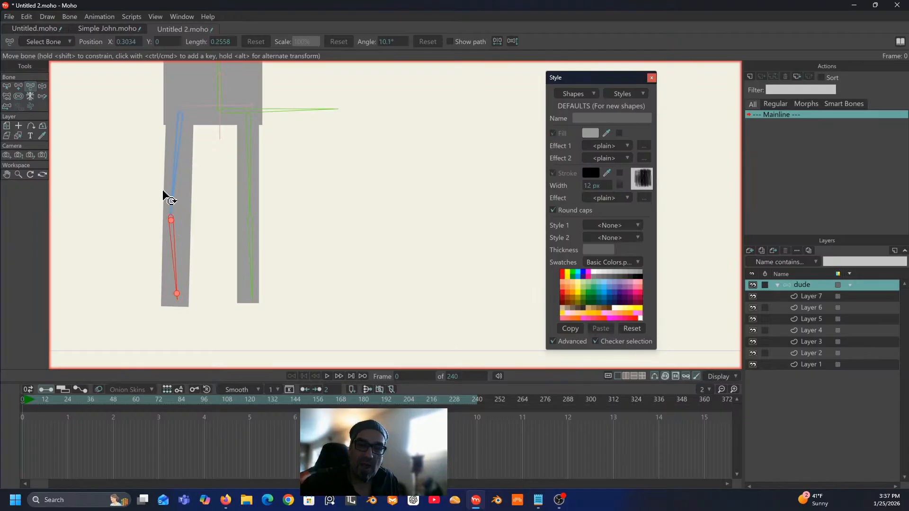
pyautogui.moveTo(248, 183); pyautogui.dragTo(249, 184)
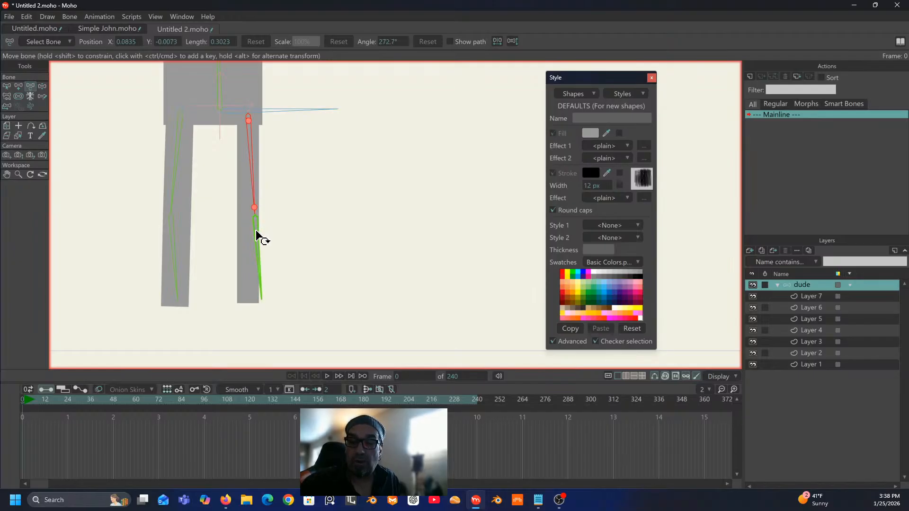
pyautogui.moveTo(258, 232); pyautogui.dragTo(256, 232)
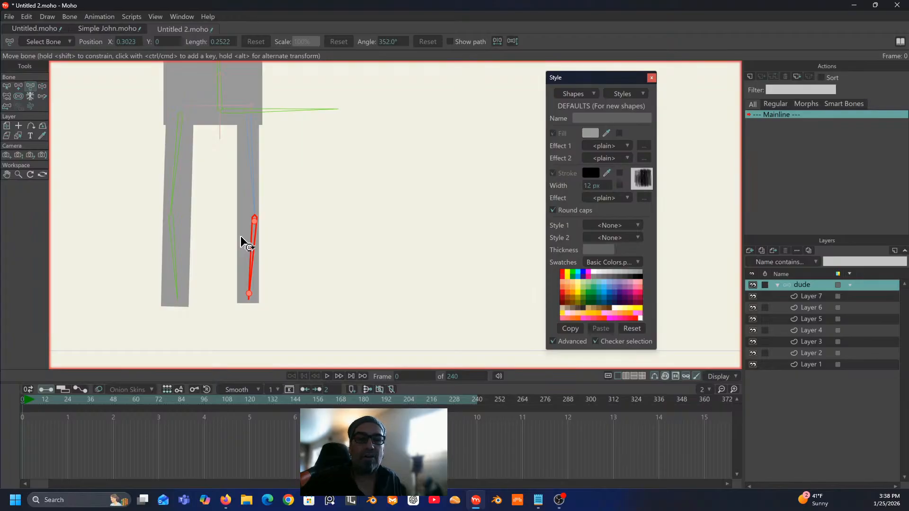
# Step: With no bone selected, add a short, inward-pointing bone at the left-hand leg's ankle and name it "target R"
pyautogui.press('b')
pyautogui.click(310, 217)
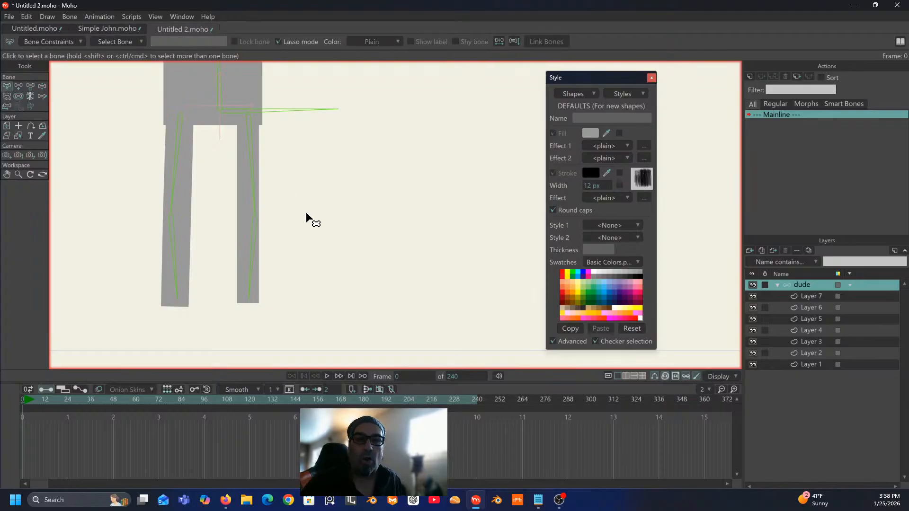
pyautogui.click(28, 86)
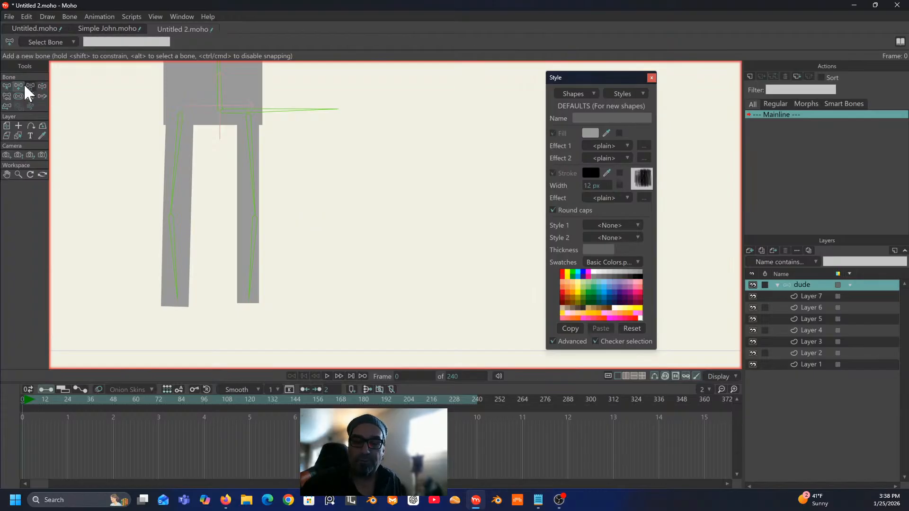
pyautogui.moveTo(182, 301); pyautogui.dragTo(206, 308)
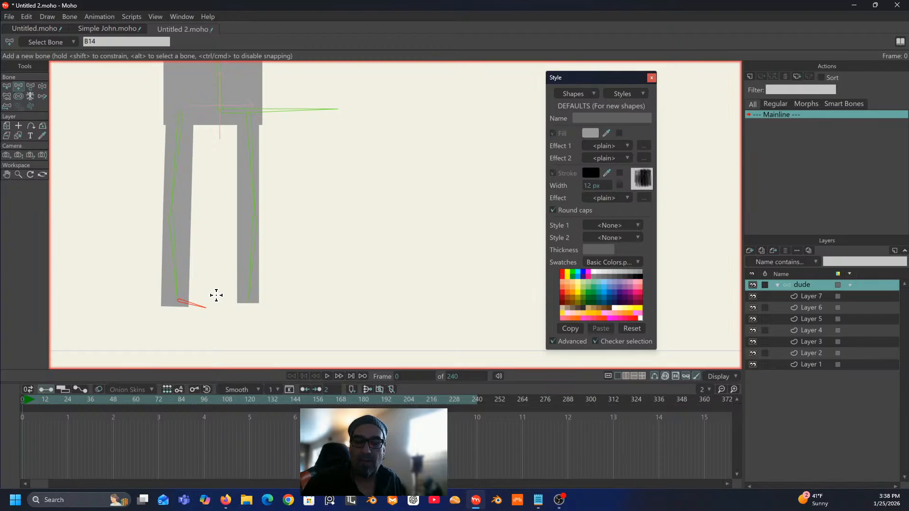
pyautogui.click(103, 41)
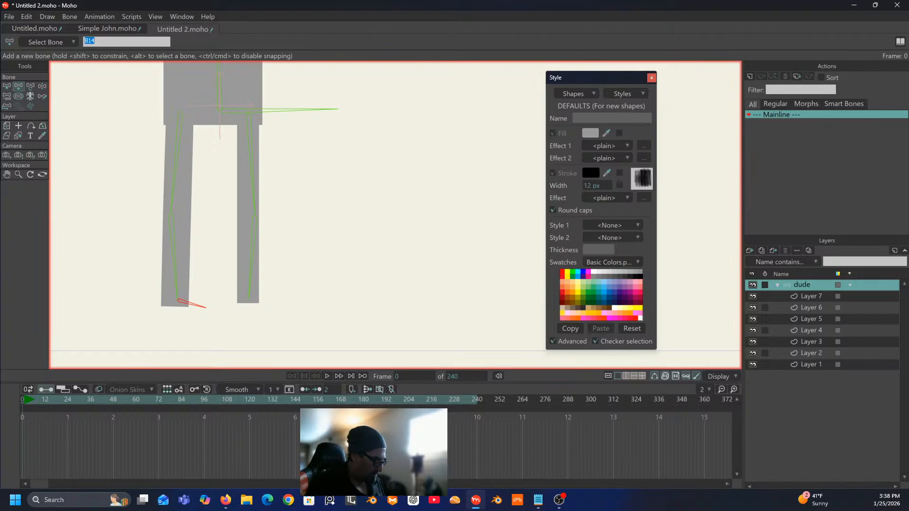
pyautogui.write('ta')
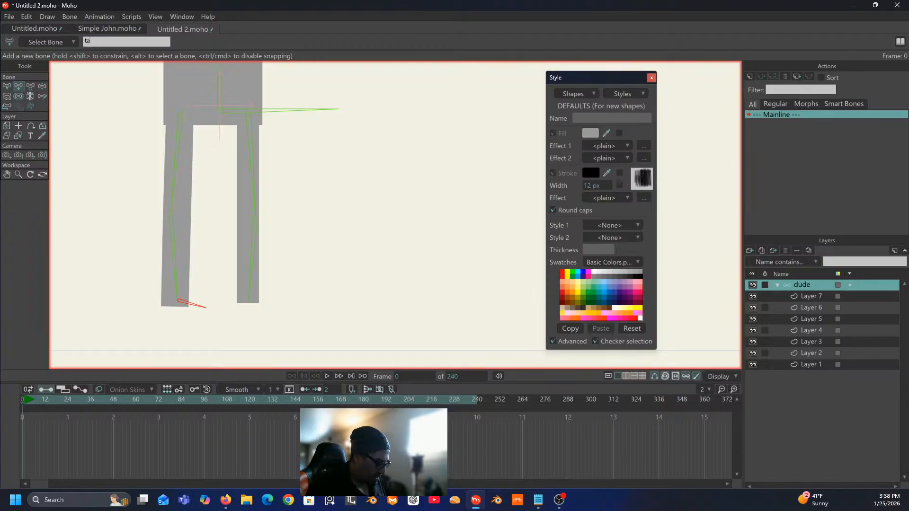
pyautogui.write('rget R')
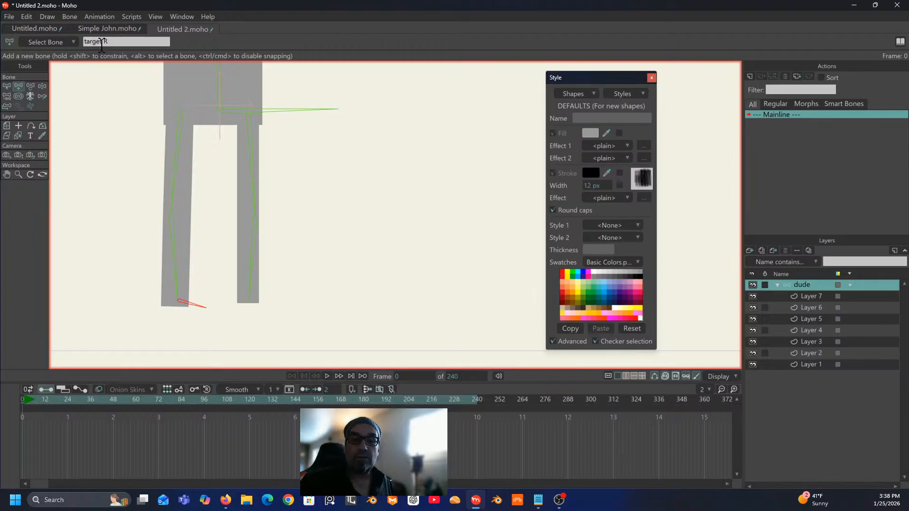
# Step: With no bone selected, add a short, inward-pointing bone at the right-hand leg's ankle and name it "target L"
pyautogui.click(7, 87)
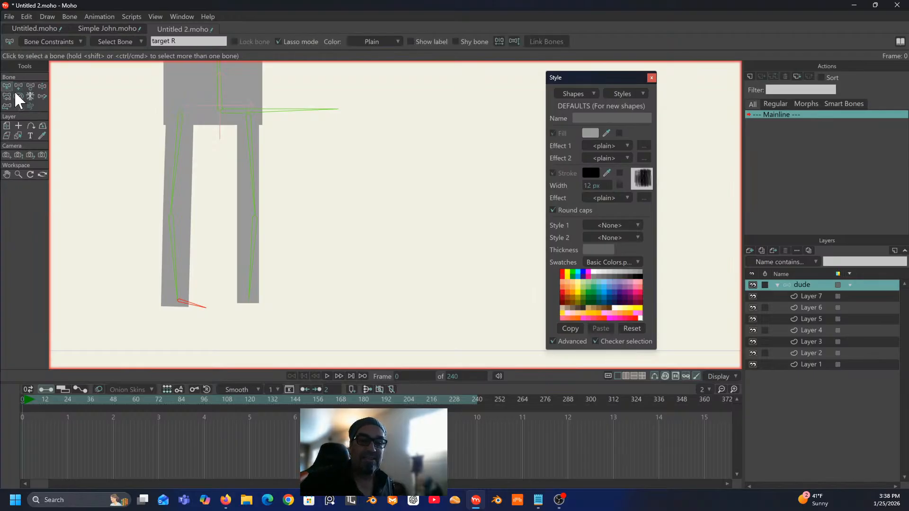
pyautogui.click(101, 189)
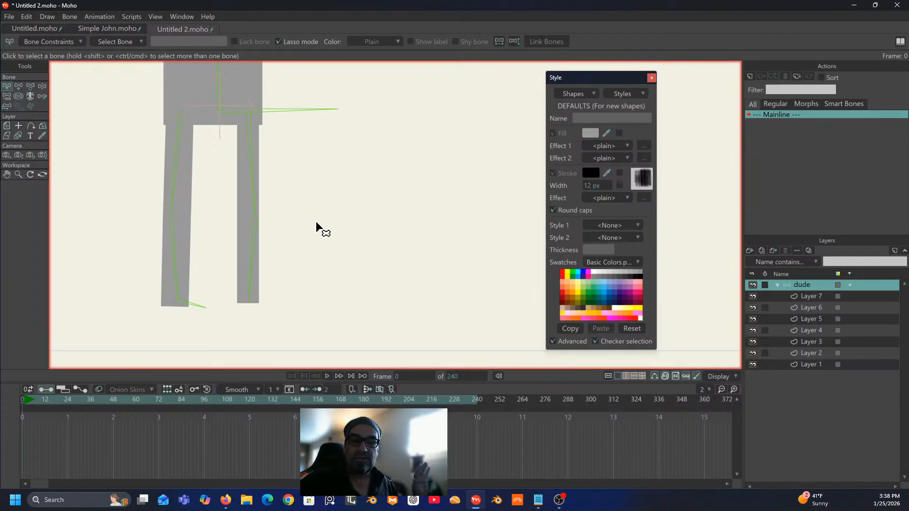
pyautogui.click(20, 86)
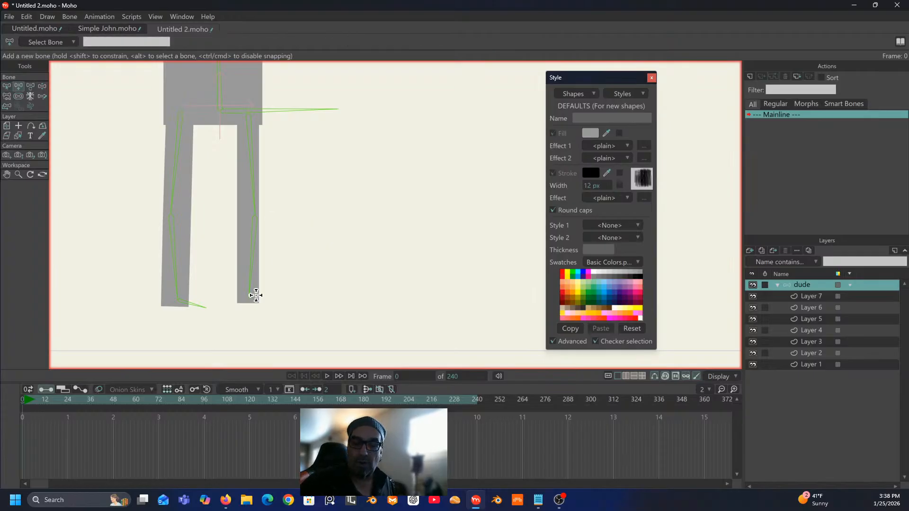
pyautogui.moveTo(245, 300); pyautogui.dragTo(223, 308)
pyautogui.doubleClick(101, 42)
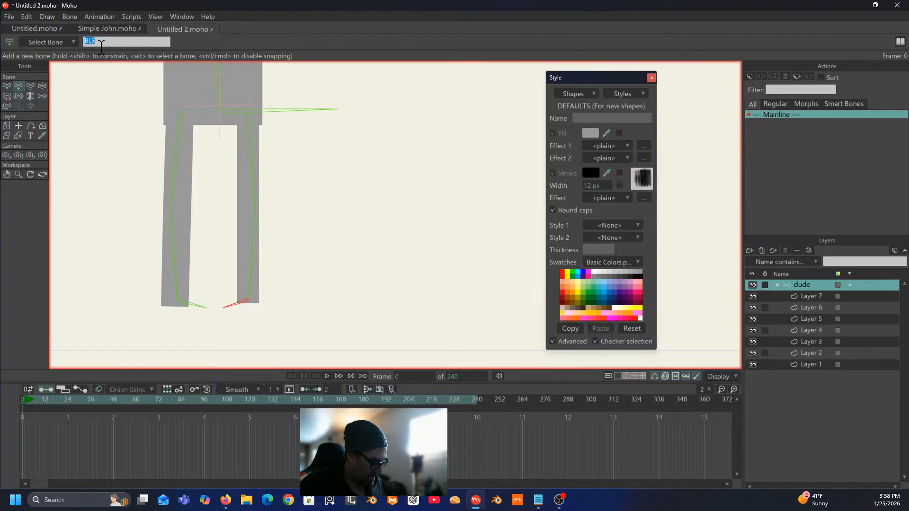
pyautogui.write('target /L')
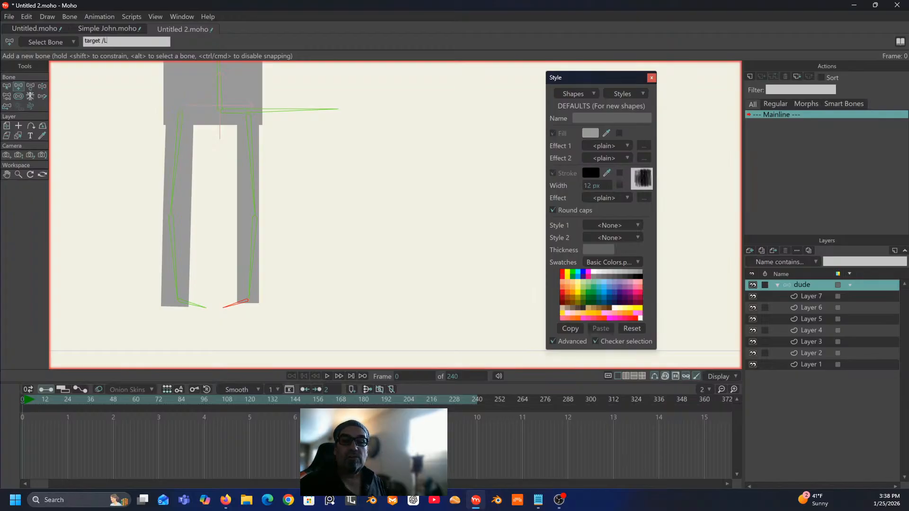
pyautogui.press('BackSpace')
pyautogui.press('BackSpace')
pyautogui.write('?')
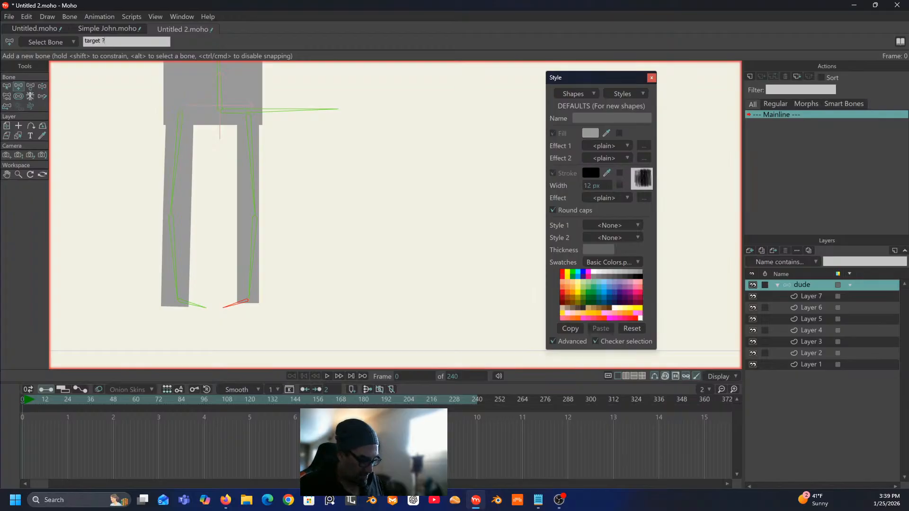
pyautogui.press('BackSpace')
pyautogui.press('BackSpace')
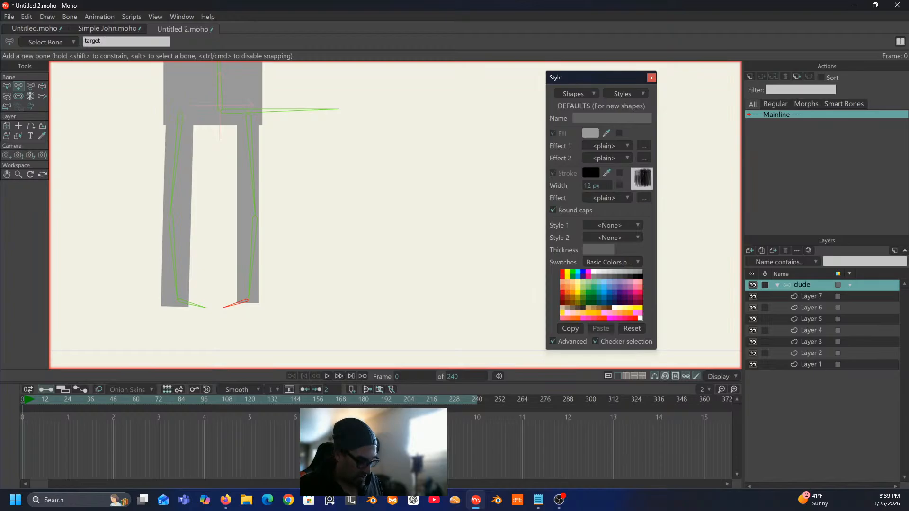
pyautogui.write('L')
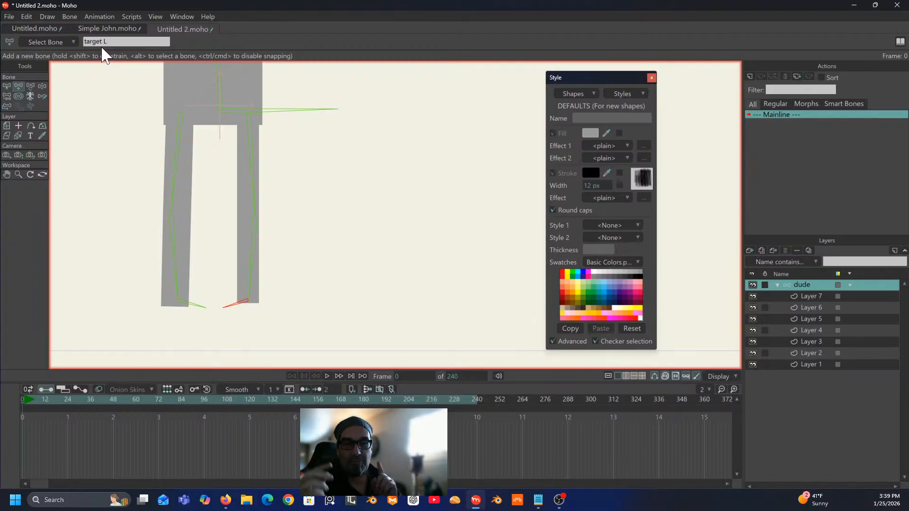
# Step: Select the left-hand leg's lower bone and rename it "shin R"
pyautogui.click(8, 86)
pyautogui.click(172, 237)
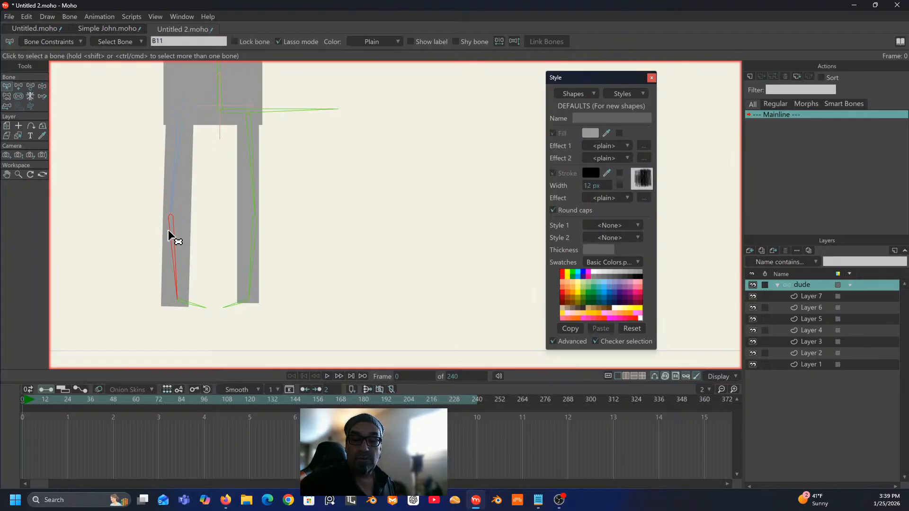
pyautogui.doubleClick(173, 41)
pyautogui.write('s')
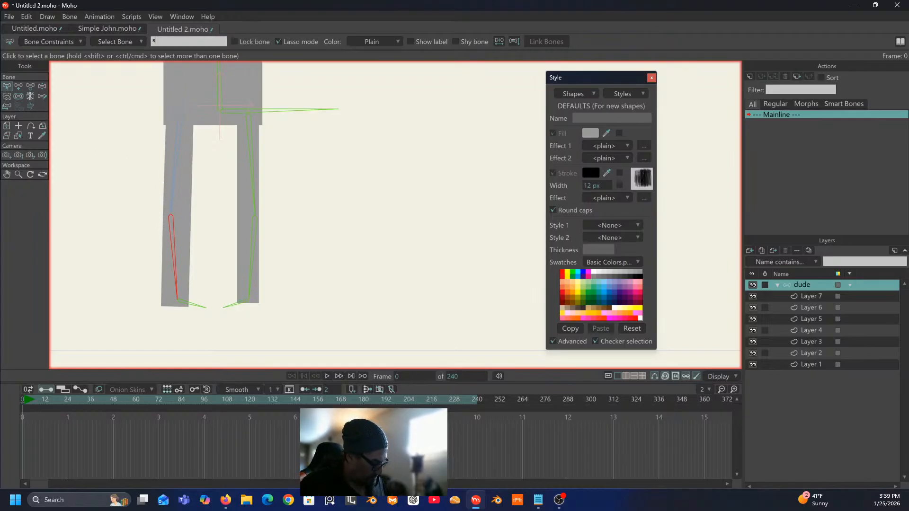
pyautogui.write('hin R')
# Step: Select the right-hand leg's lower bone and rename it "Shin L"
pyautogui.click(253, 250)
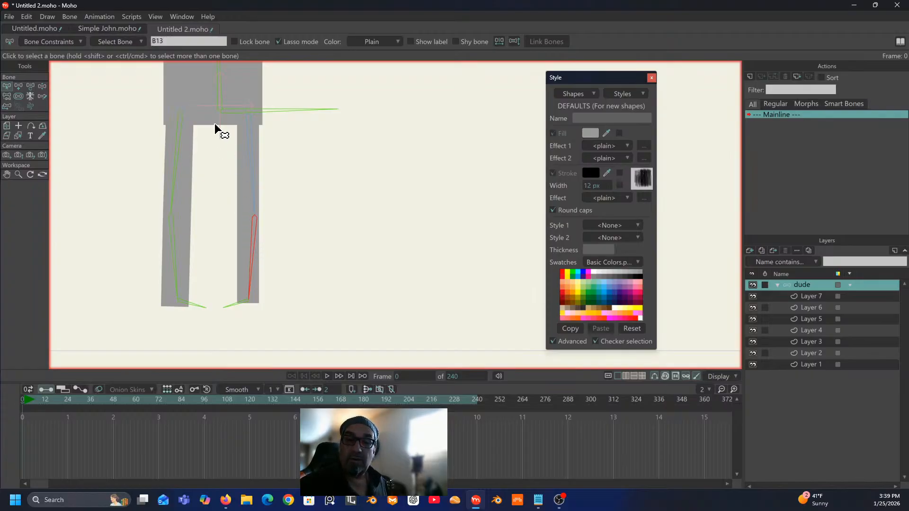
pyautogui.doubleClick(188, 41)
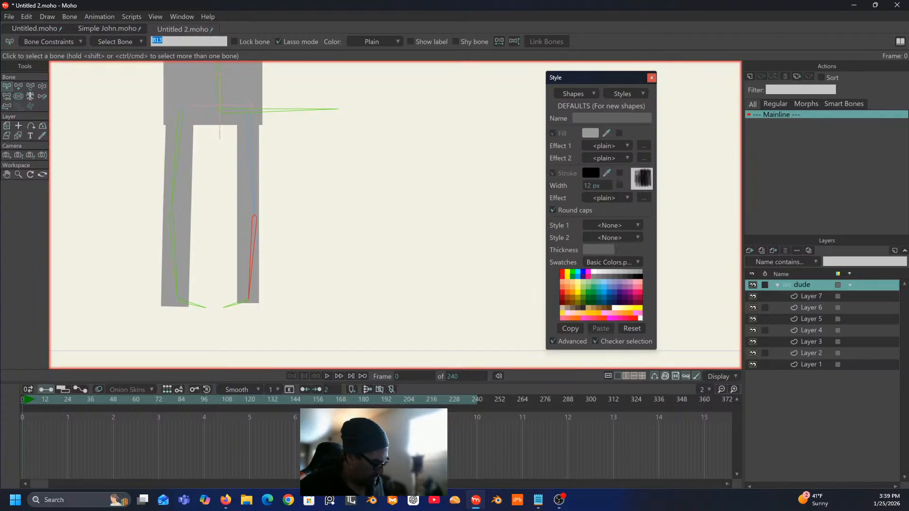
pyautogui.write('Shin L')
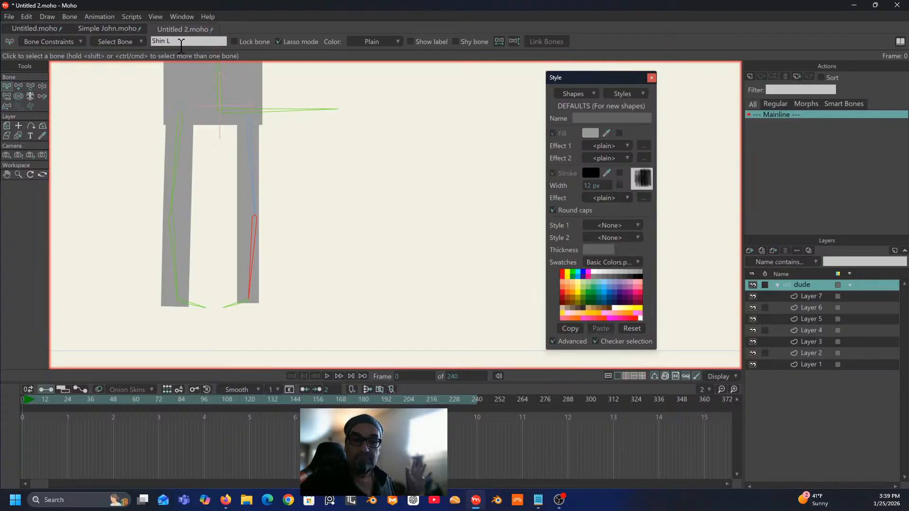
# Step: Set the inverse kinematics target of the "Shin L" bone to "target L" and close its bone constraints
pyautogui.click(240, 306)
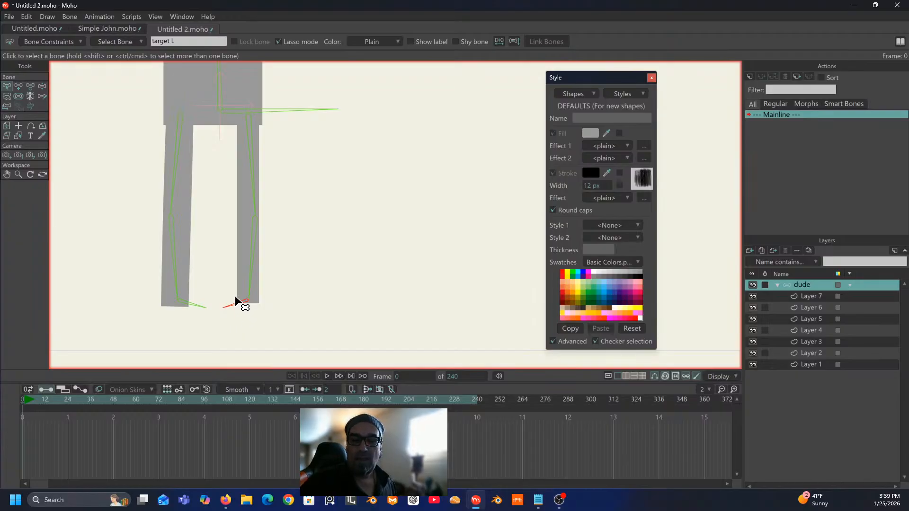
pyautogui.click(61, 42)
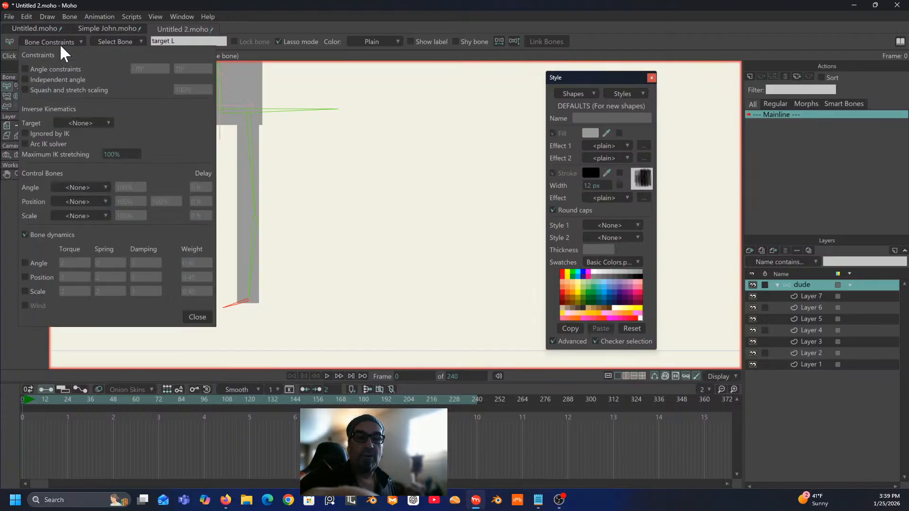
pyautogui.click(308, 183)
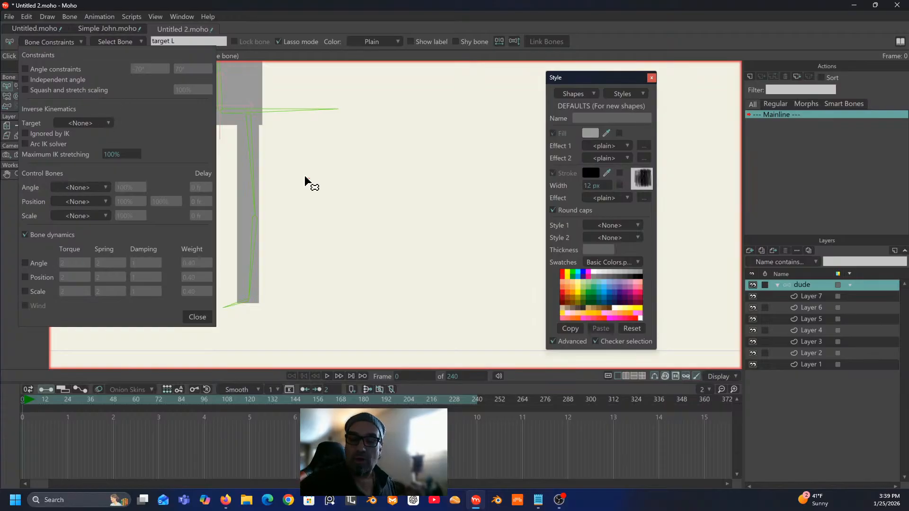
pyautogui.click(249, 241)
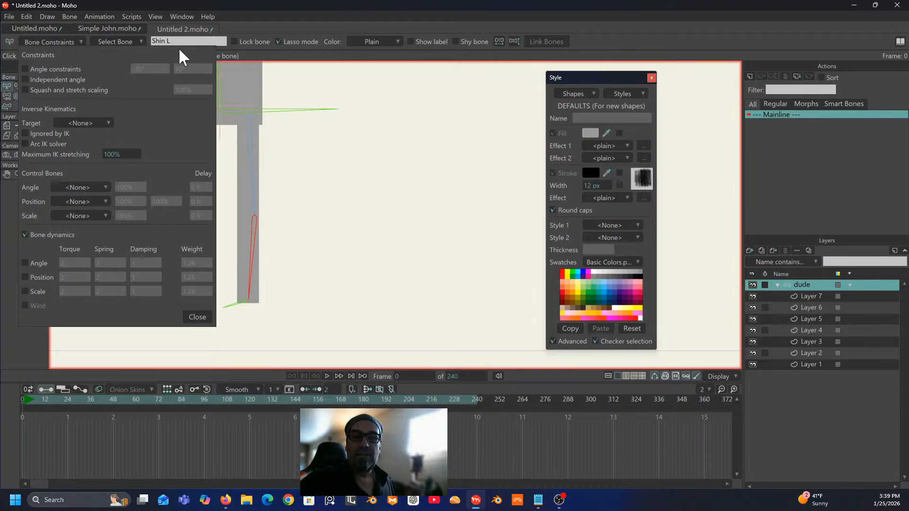
pyautogui.click(108, 123)
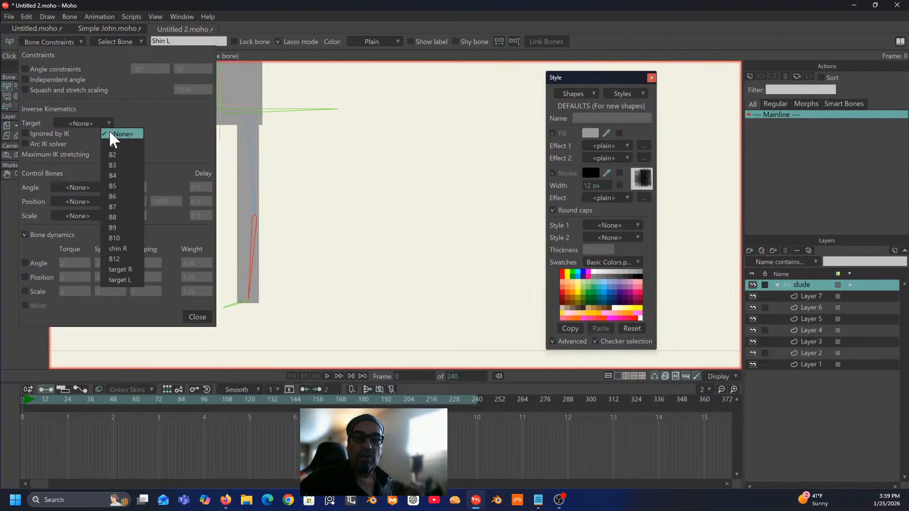
pyautogui.click(137, 279)
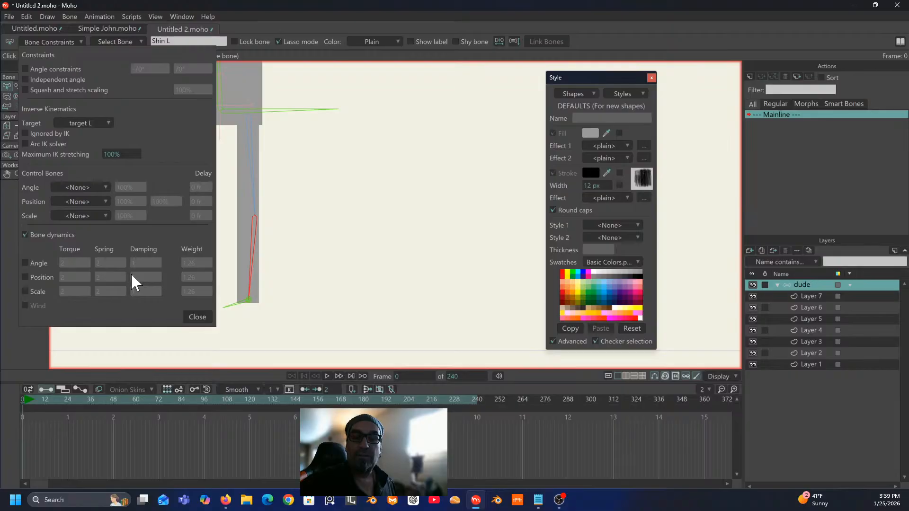
pyautogui.click(207, 318)
pyautogui.click(207, 314)
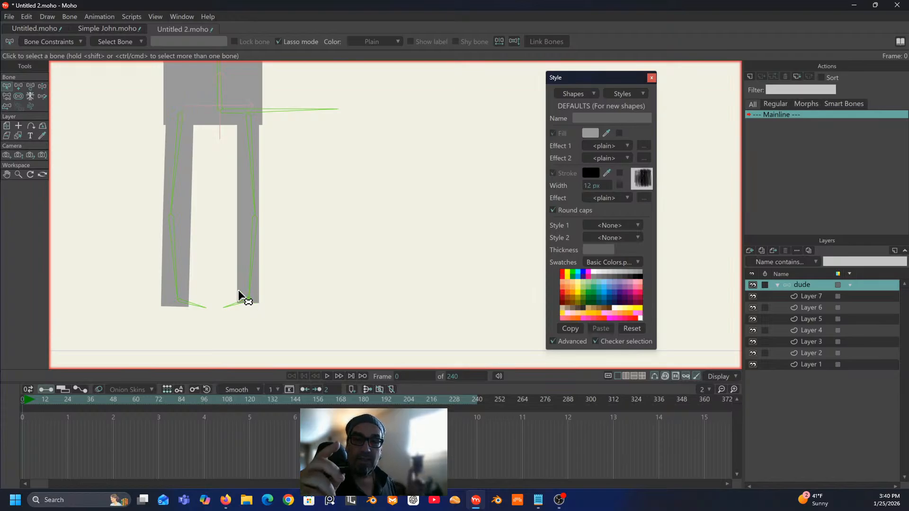
# Step: Set the inverse kinematics target of the "shin R" bone to "target R" and deselect the bone
pyautogui.click(171, 237)
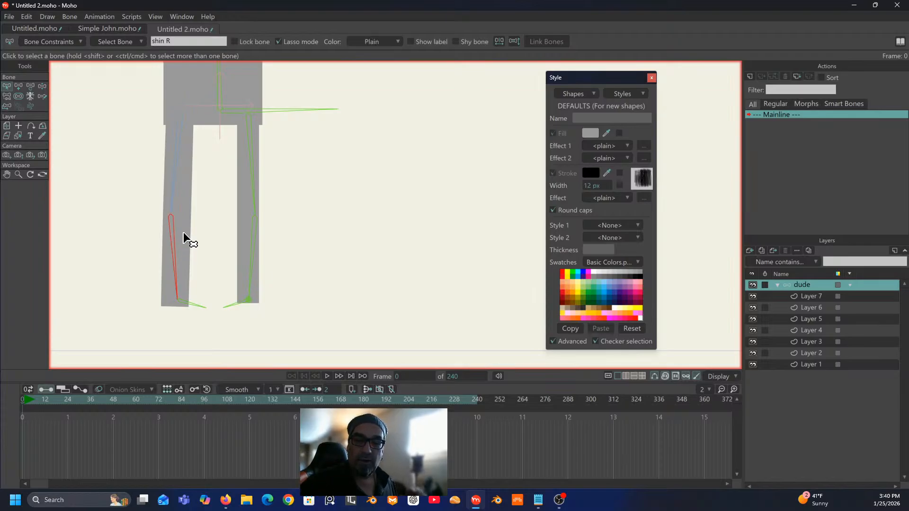
pyautogui.click(52, 42)
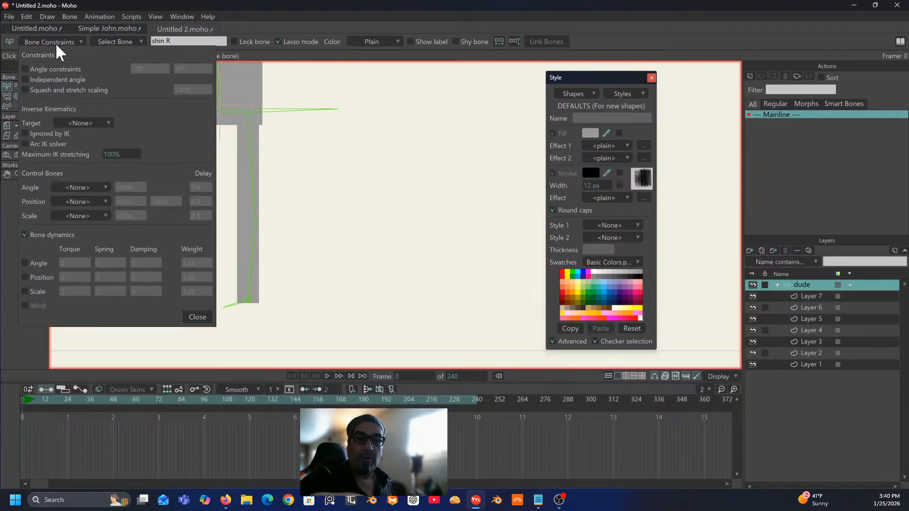
pyautogui.click(86, 123)
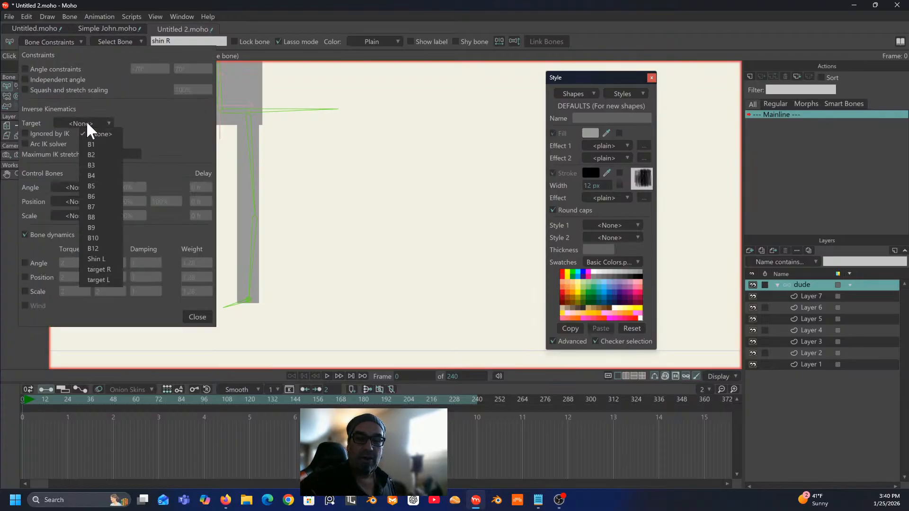
pyautogui.click(101, 270)
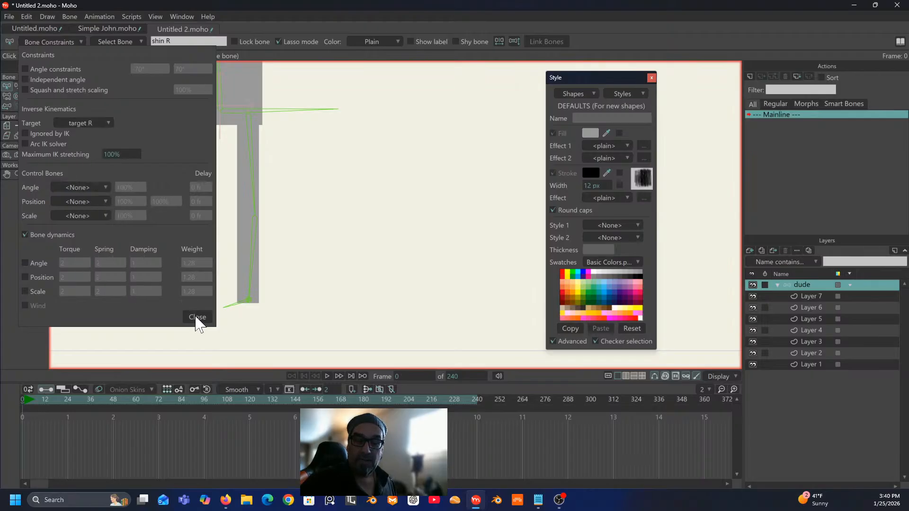
pyautogui.click(204, 318)
pyautogui.click(213, 320)
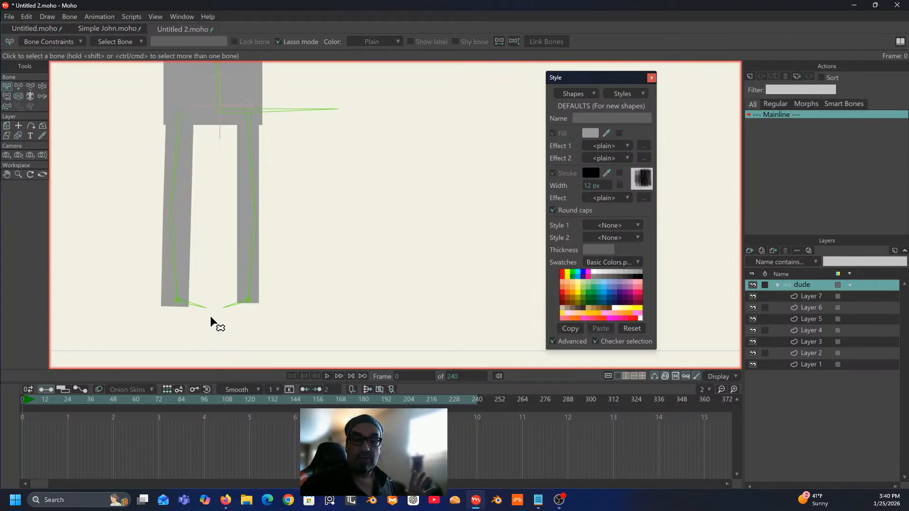
# Step: Reduce the bone strength of both target bones to nearly zero, about 0.0068 for the right-hand leg's target
pyautogui.click(43, 86)
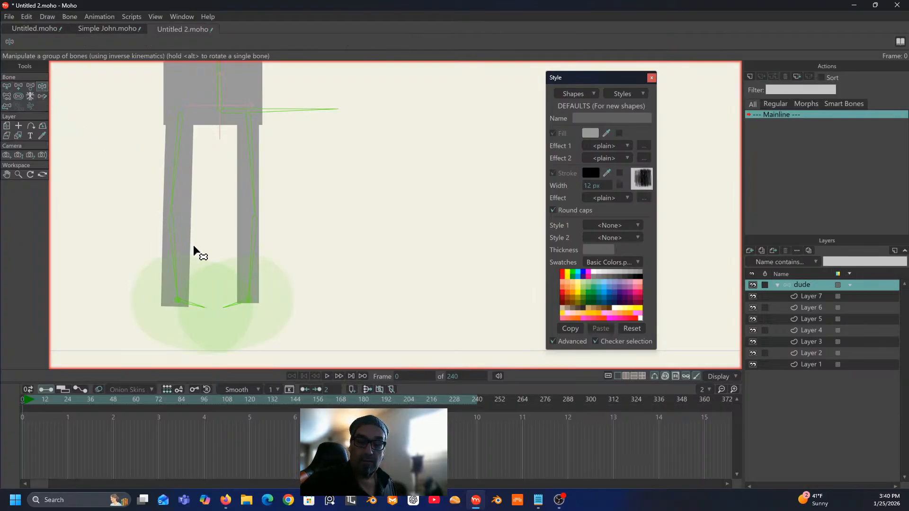
pyautogui.click(19, 96)
pyautogui.moveTo(185, 312); pyautogui.dragTo(236, 304)
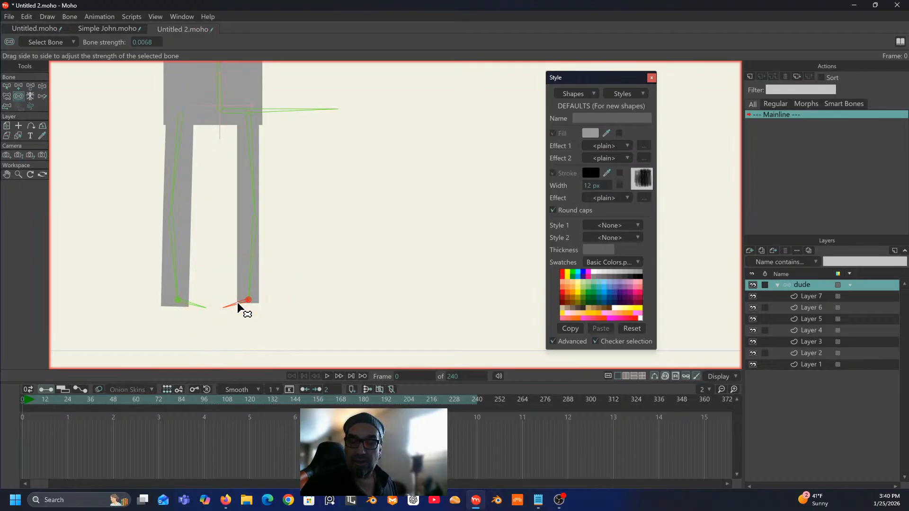
# Step: Test how both legs bend by manipulating each target bone, and restore the rest pose
pyautogui.click(42, 87)
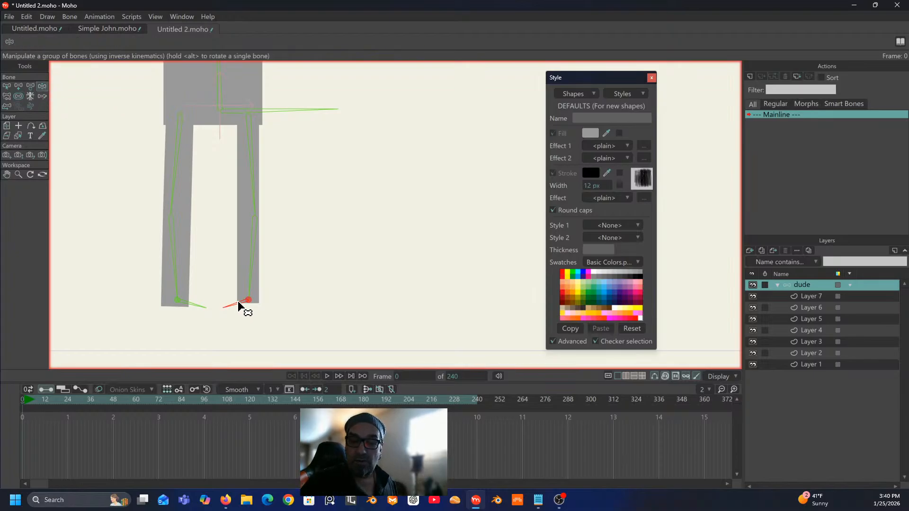
pyautogui.moveTo(240, 303)
pyautogui.mouseDown()
pyautogui.moveTo(247, 290)
pyautogui.moveTo(239, 246)
pyautogui.moveTo(253, 253)
pyautogui.moveTo(239, 308)
pyautogui.moveTo(247, 241)
pyautogui.moveTo(237, 304)
pyautogui.moveTo(232, 182)
pyautogui.moveTo(243, 302)
pyautogui.mouseUp()
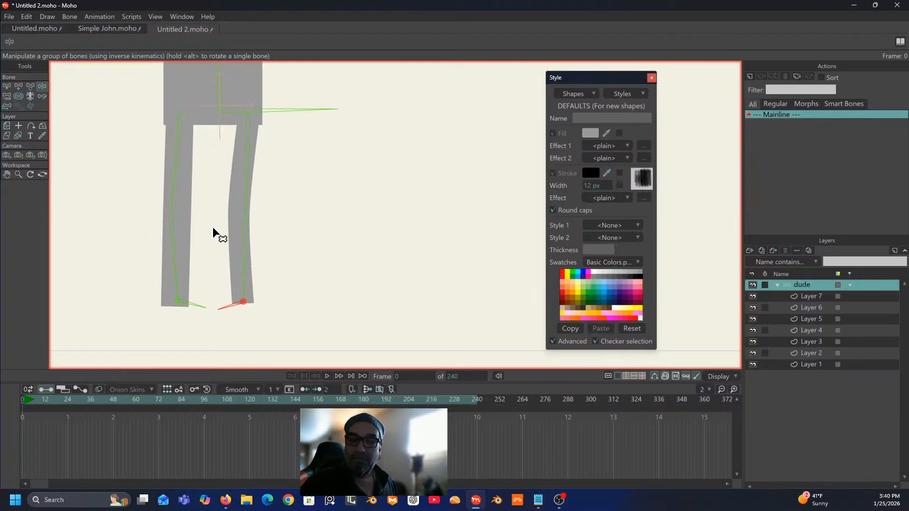
pyautogui.moveTo(237, 310); pyautogui.dragTo(235, 275)
pyautogui.moveTo(190, 300); pyautogui.dragTo(190, 301)
pyautogui.moveTo(190, 304)
pyautogui.mouseDown()
pyautogui.moveTo(189, 263)
pyautogui.moveTo(224, 277)
pyautogui.moveTo(196, 303)
pyautogui.moveTo(235, 266)
pyautogui.moveTo(197, 304)
pyautogui.moveTo(229, 345)
pyautogui.moveTo(213, 277)
pyautogui.moveTo(231, 333)
pyautogui.moveTo(249, 314)
pyautogui.moveTo(216, 326)
pyautogui.moveTo(218, 291)
pyautogui.moveTo(237, 304)
pyautogui.moveTo(216, 318)
pyautogui.mouseUp()
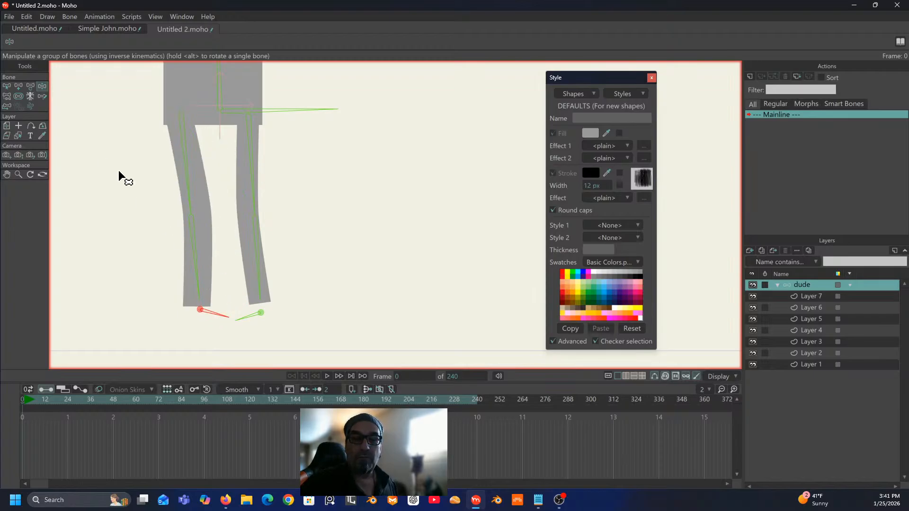
pyautogui.click(23, 401)
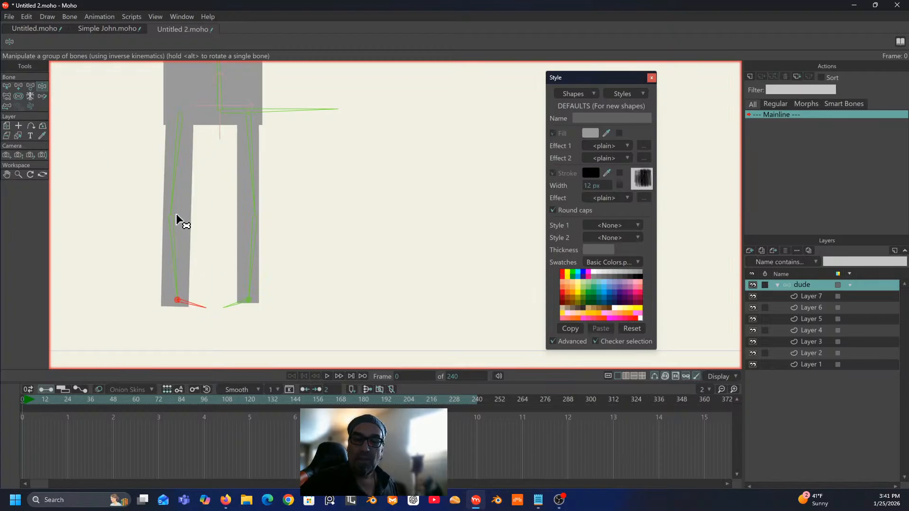
# Step: Move the left-hand leg's knee joint slightly outward and realign its shin tip and target bone at the ankle
pyautogui.click(30, 84)
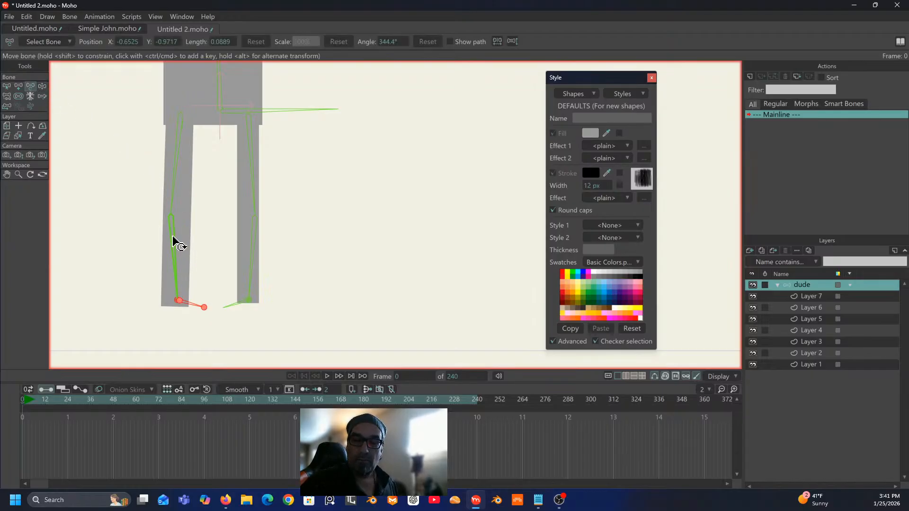
pyautogui.click(173, 183)
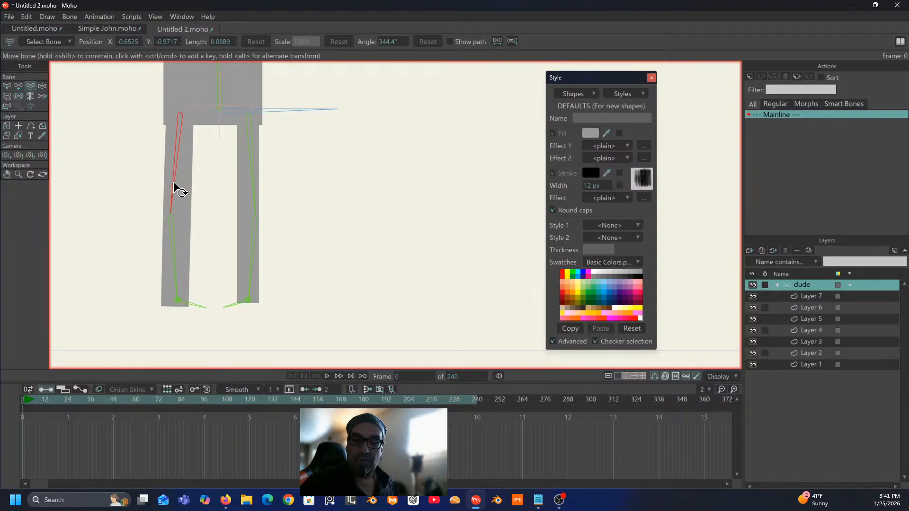
pyautogui.click(166, 249)
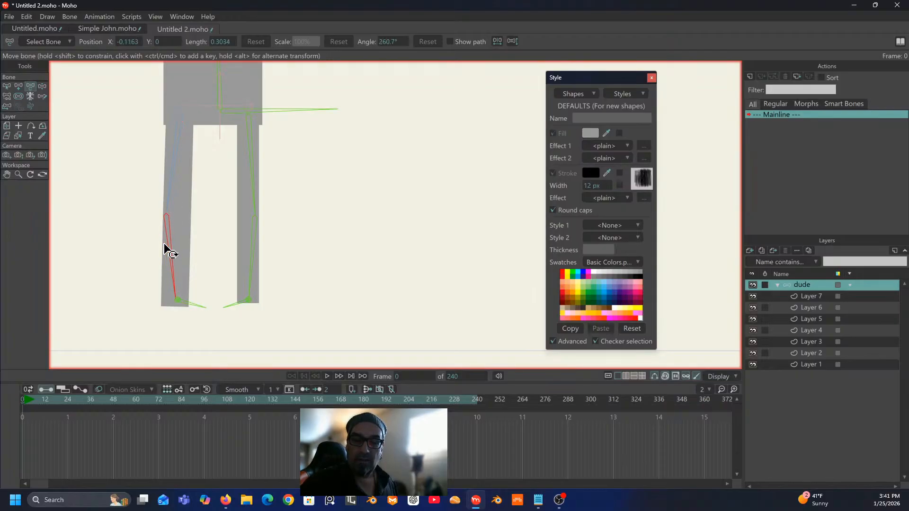
pyautogui.click(185, 304)
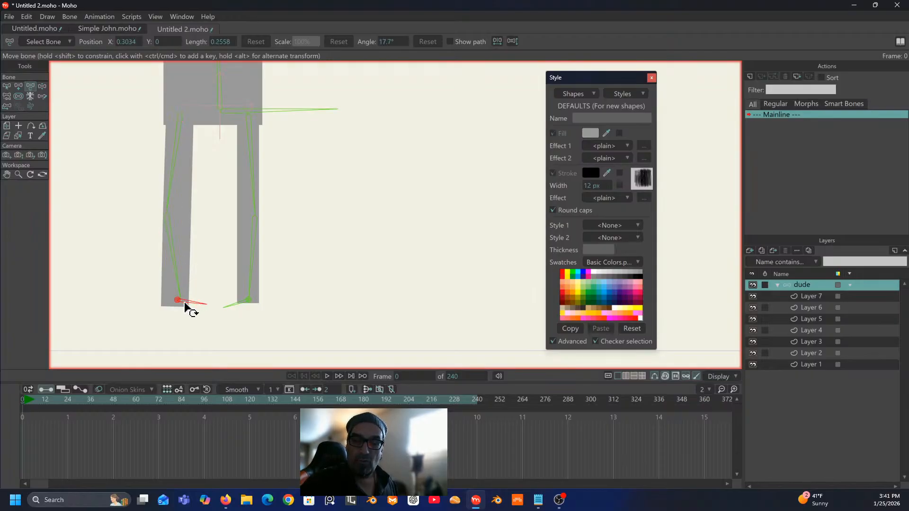
pyautogui.moveTo(185, 301); pyautogui.dragTo(179, 302)
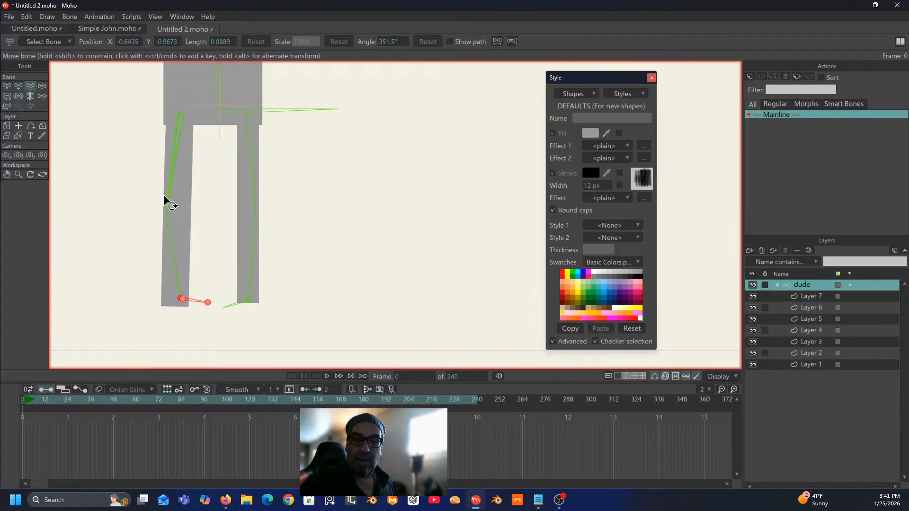
# Step: Test the left-hand leg's bend by moving its target bone sideways and upward, restoring the rest pose between tries
pyautogui.click(43, 86)
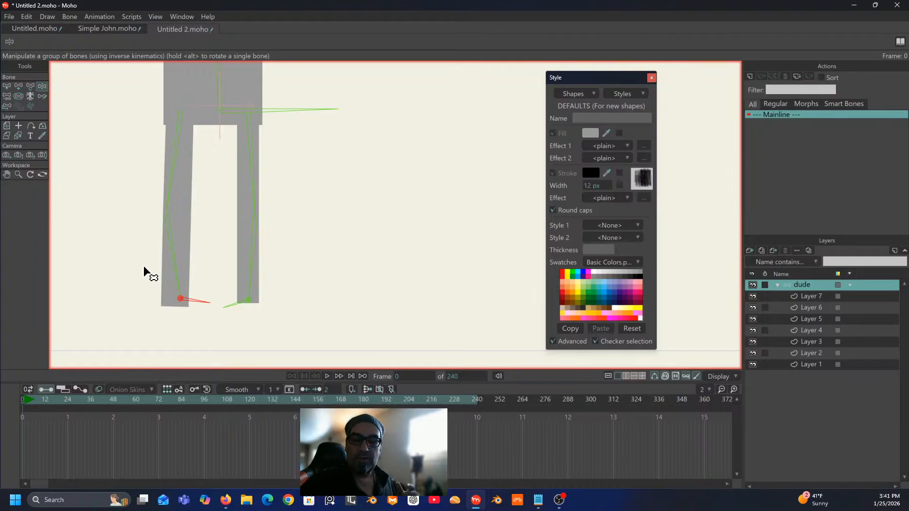
pyautogui.moveTo(183, 305); pyautogui.dragTo(139, 304)
pyautogui.click(22, 401)
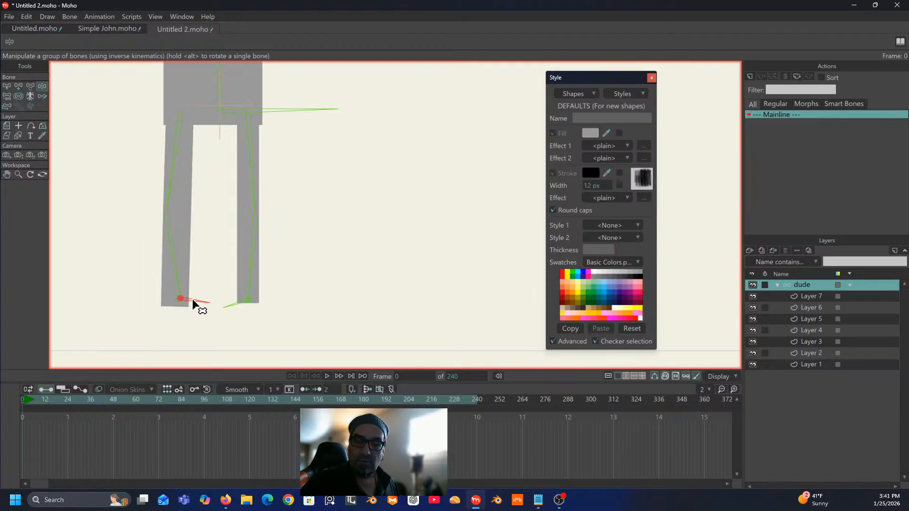
pyautogui.moveTo(196, 305)
pyautogui.mouseDown()
pyautogui.moveTo(197, 233)
pyautogui.moveTo(190, 298)
pyautogui.moveTo(169, 264)
pyautogui.moveTo(193, 300)
pyautogui.moveTo(194, 241)
pyautogui.moveTo(190, 297)
pyautogui.moveTo(217, 313)
pyautogui.moveTo(192, 272)
pyautogui.moveTo(191, 284)
pyautogui.moveTo(194, 272)
pyautogui.mouseUp()
pyautogui.click(25, 397)
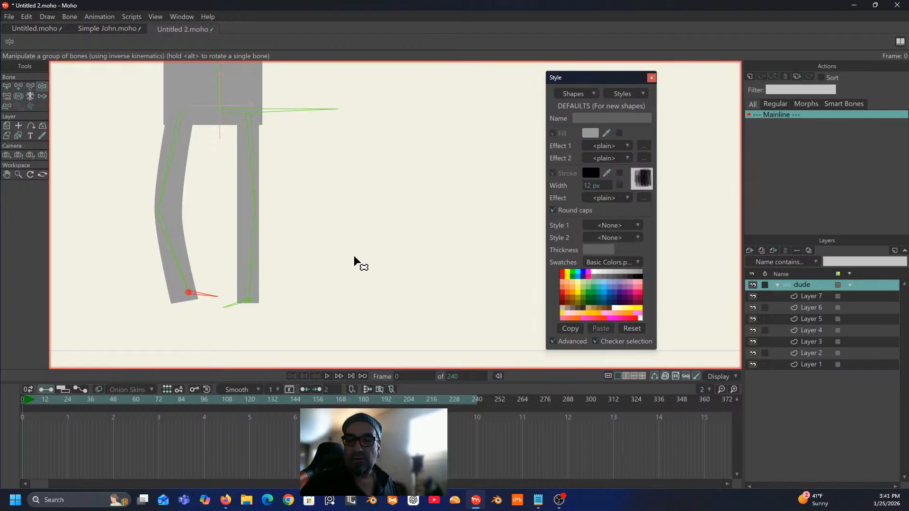
# Step: Bring the whole character into view, test the rig by manipulating the hip bone, and go to frame 1
pyautogui.scroll(-2, 354, 256)
pyautogui.moveTo(361, 236); pyautogui.dragTo(350, 290)
pyautogui.scroll(-3, 350, 287)
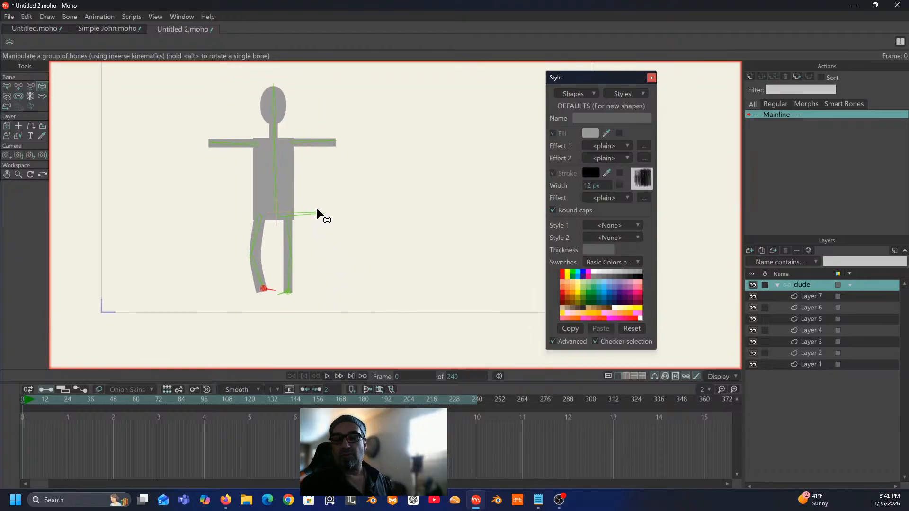
pyautogui.moveTo(317, 213); pyautogui.dragTo(302, 195)
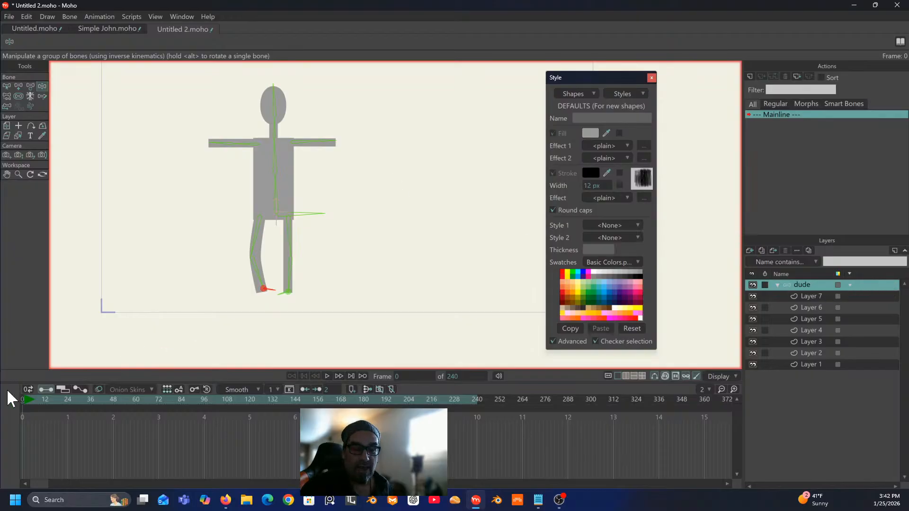
pyautogui.click(24, 396)
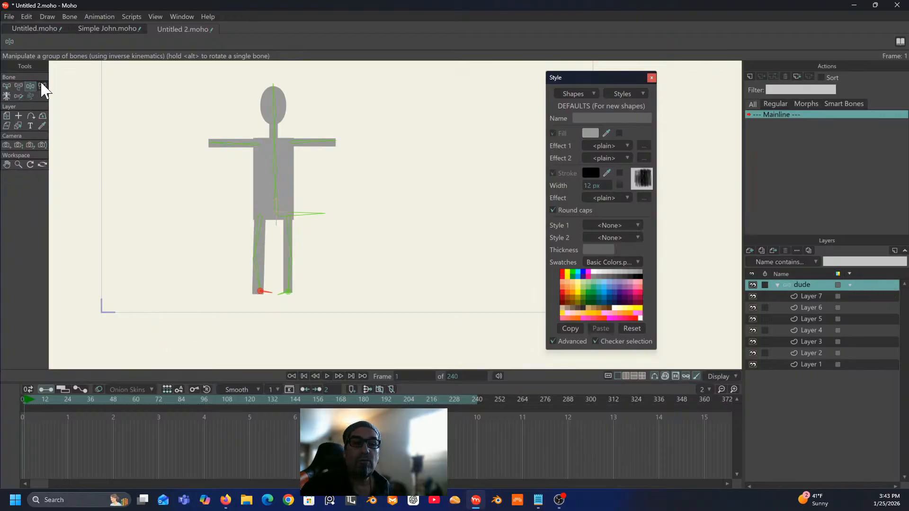
# Step: Review the bone constraints of "target R" and pick out the left-hand leg's upper bone and "shin R"
pyautogui.click(7, 85)
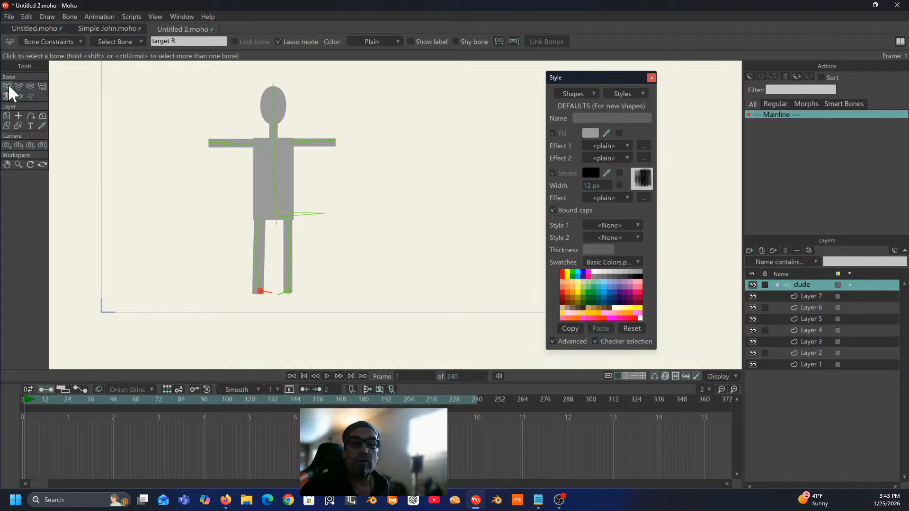
pyautogui.click(47, 41)
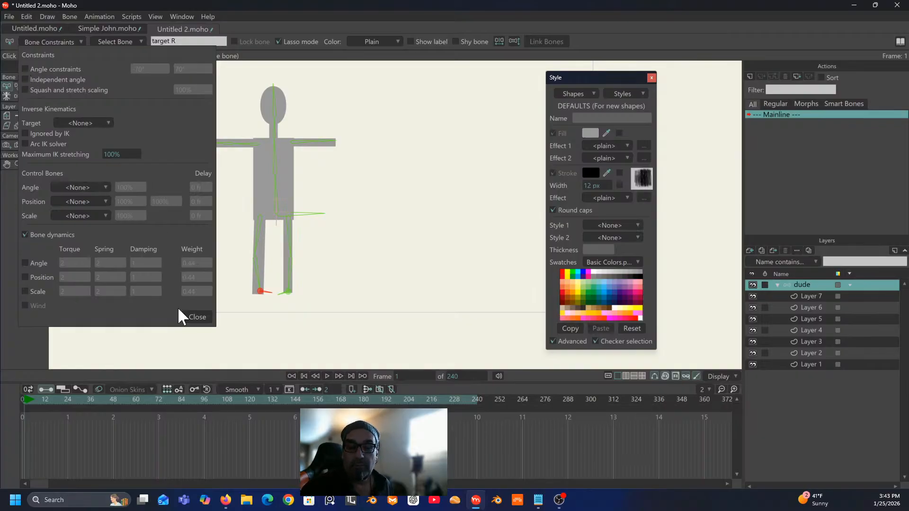
pyautogui.click(195, 316)
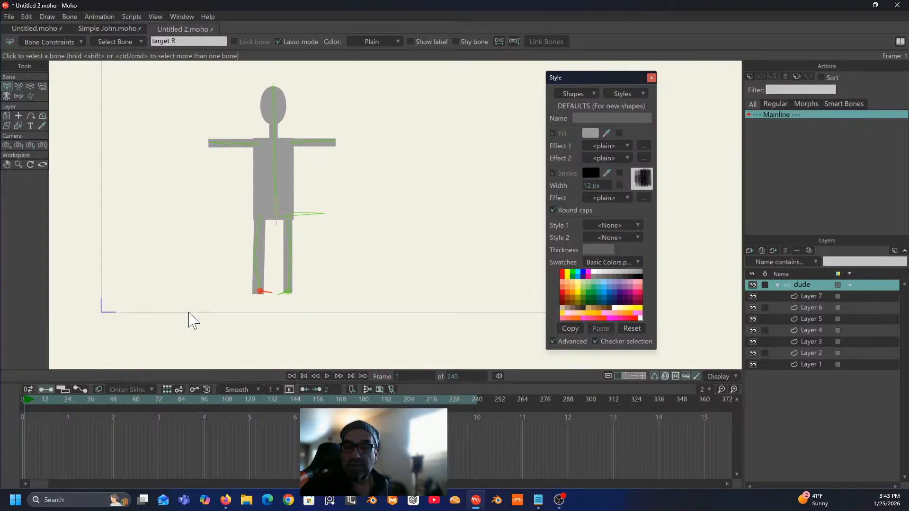
pyautogui.click(259, 244)
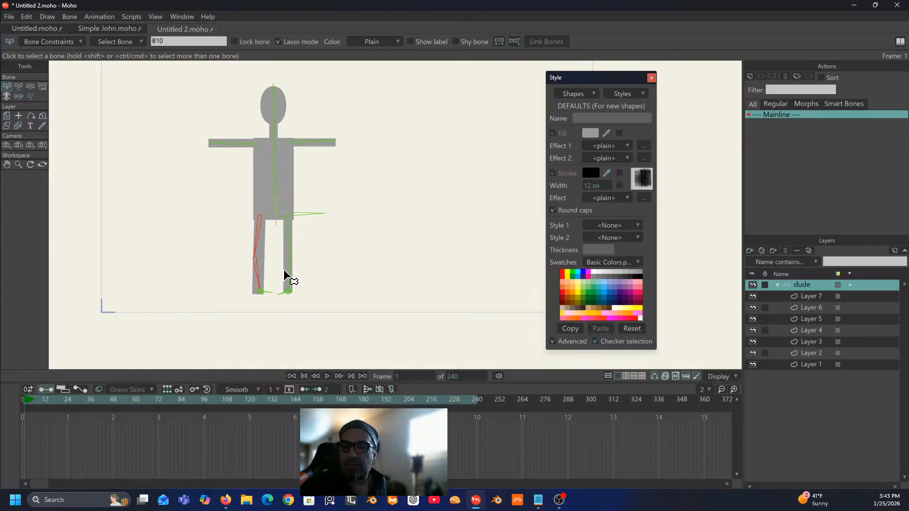
pyautogui.click(317, 261)
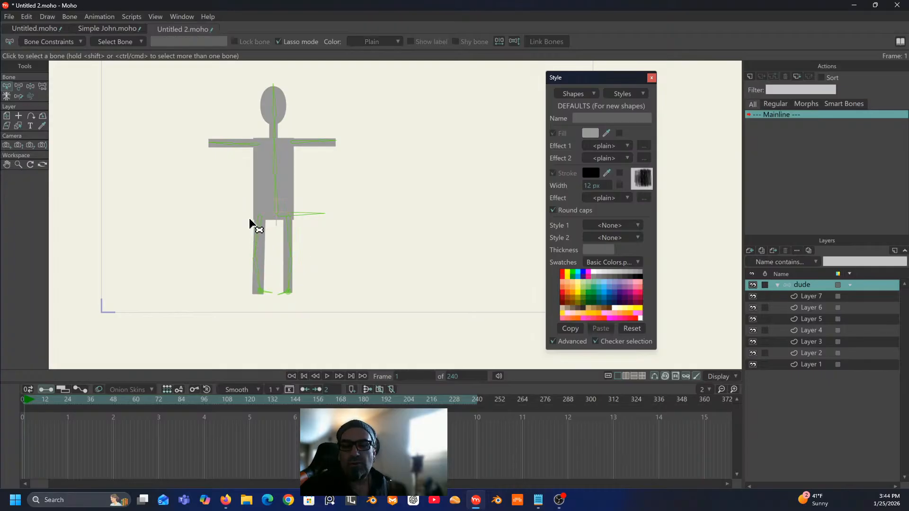
pyautogui.click(254, 263)
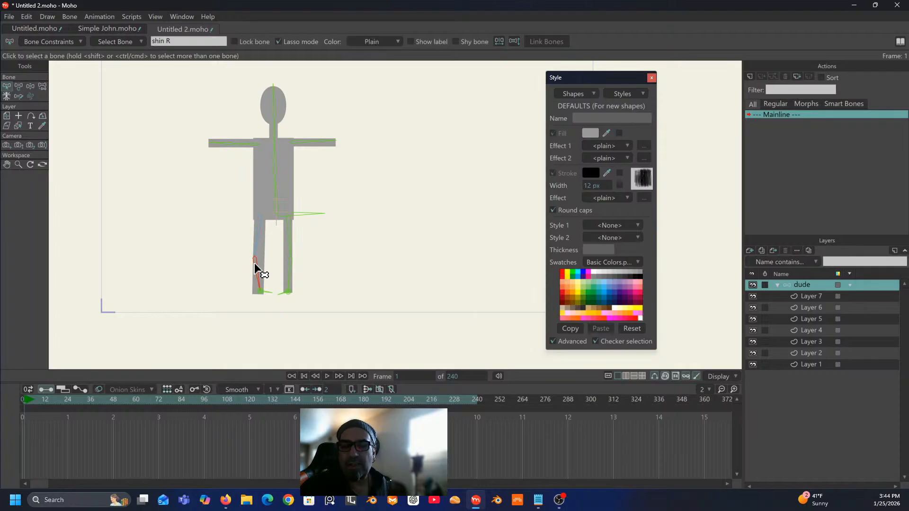
# Step: Enable angle constraints on the "shin R" bone and set their range from 0° to 130°
pyautogui.click(64, 41)
pyautogui.click(24, 67)
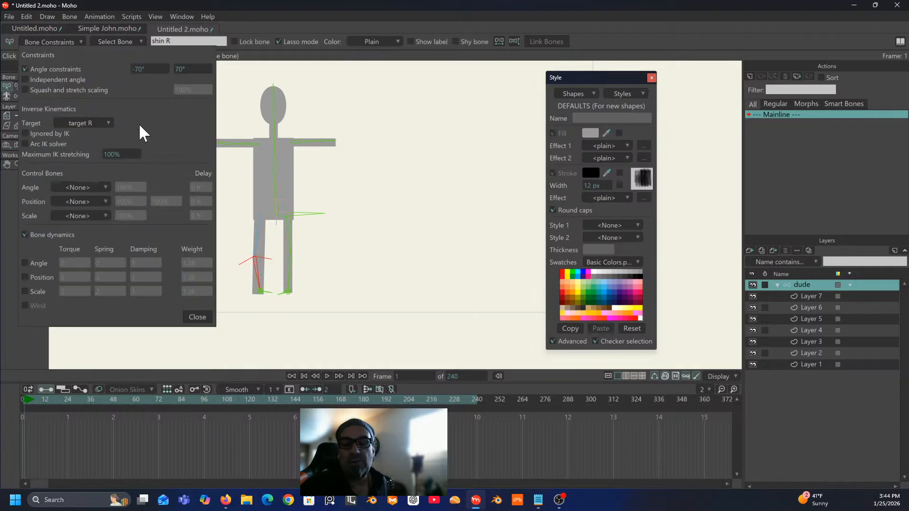
pyautogui.moveTo(265, 255); pyautogui.dragTo(252, 270)
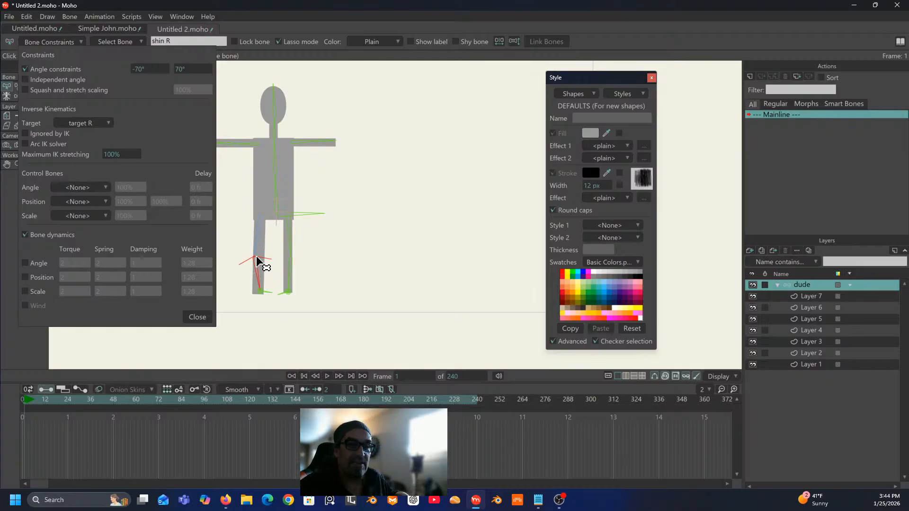
pyautogui.moveTo(160, 68); pyautogui.dragTo(215, 69)
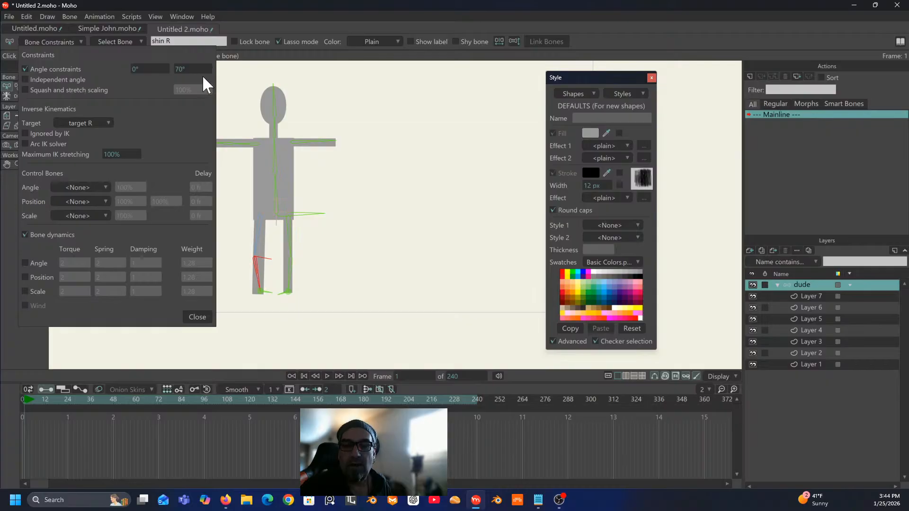
pyautogui.moveTo(189, 66); pyautogui.dragTo(236, 65)
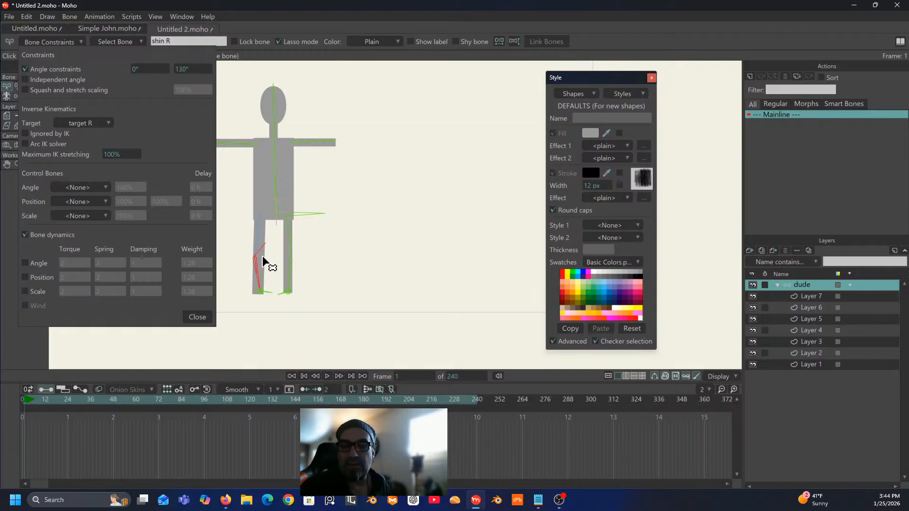
# Step: Enable angle constraints on the "Shin L" bone, set their range from -115° to 0°, and close the constraints
pyautogui.click(291, 270)
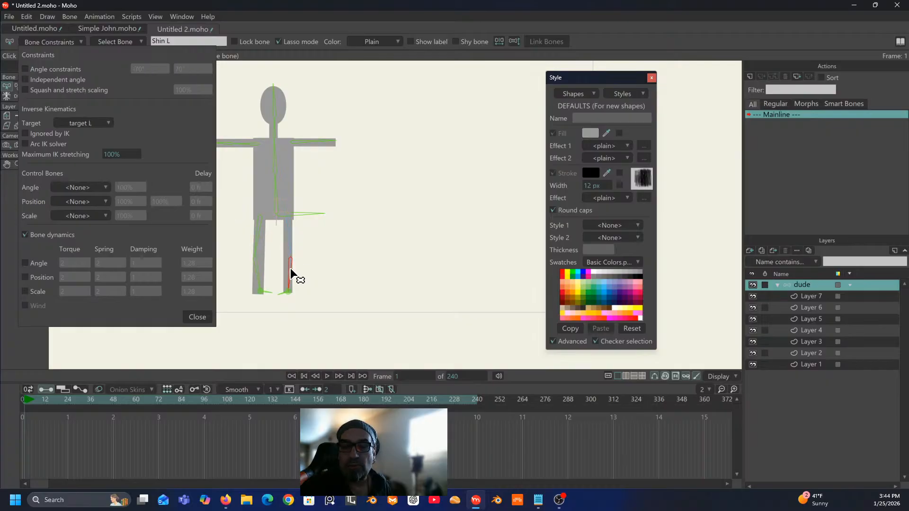
pyautogui.click(25, 70)
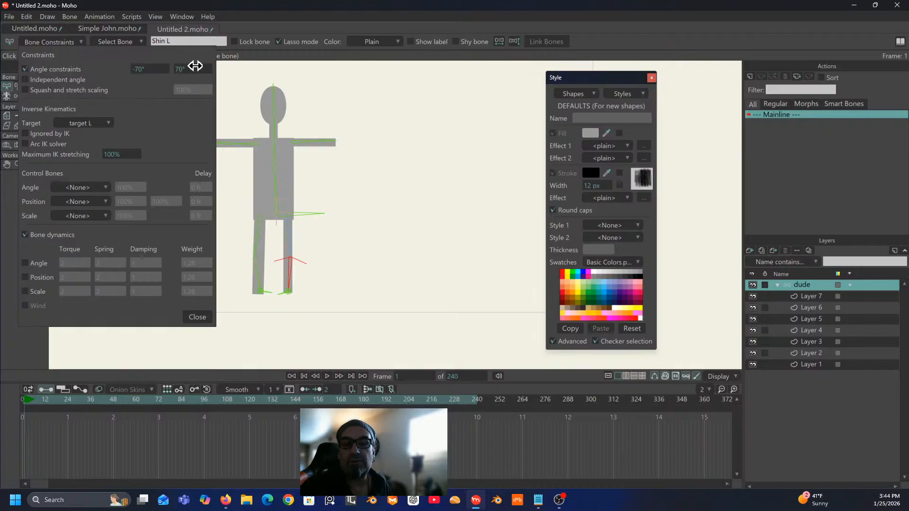
pyautogui.moveTo(195, 66); pyautogui.dragTo(106, 69)
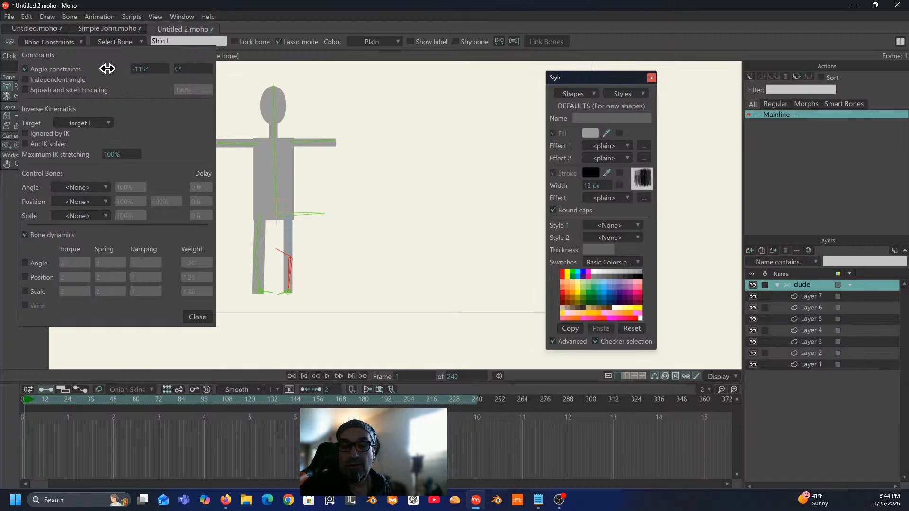
pyautogui.click(197, 317)
# Step: Test the constrained leg bend at frame 1 by manipulating the right-hand leg's target bone upward, downward and back near the ankle
pyautogui.click(30, 86)
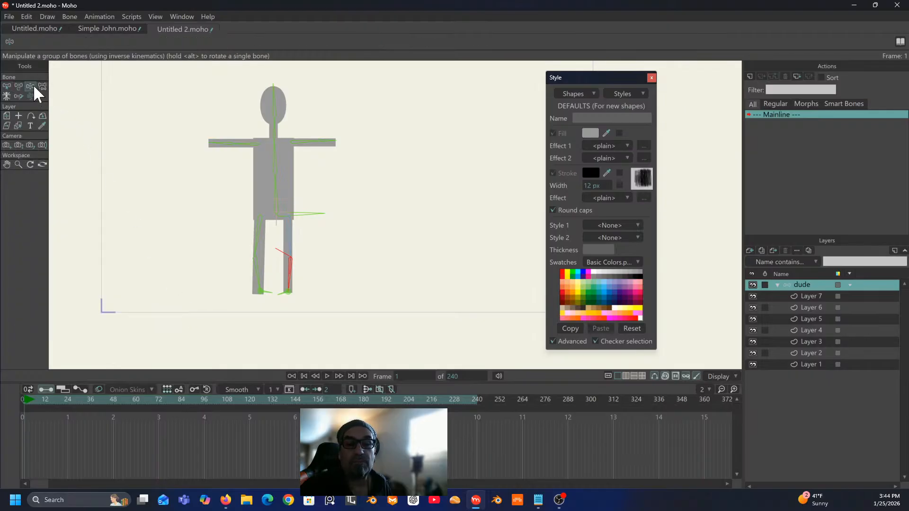
pyautogui.moveTo(258, 273); pyautogui.dragTo(292, 281)
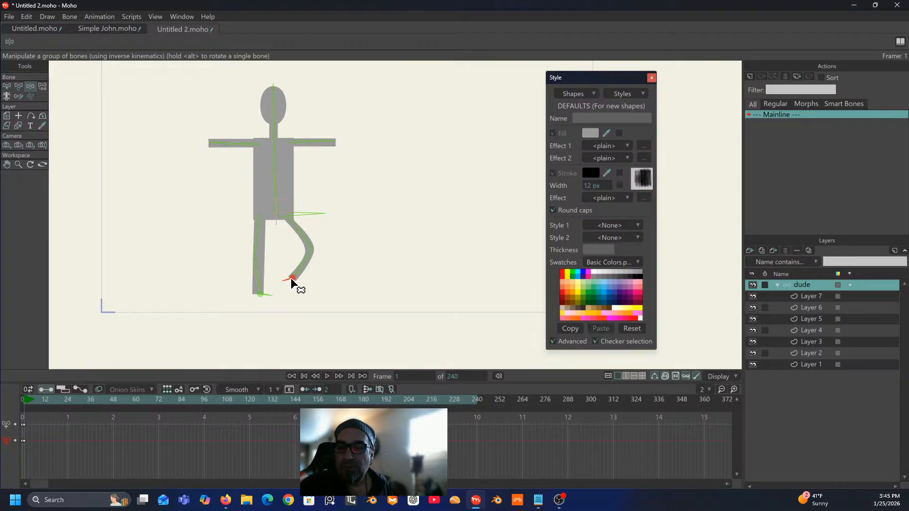
pyautogui.moveTo(292, 279); pyautogui.dragTo(296, 299)
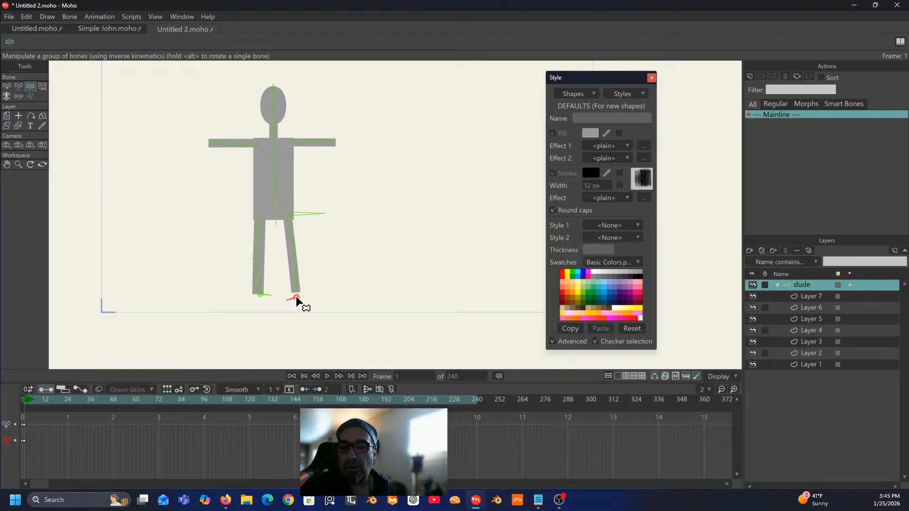
pyautogui.moveTo(299, 301)
pyautogui.mouseDown()
pyautogui.moveTo(290, 240)
pyautogui.moveTo(293, 286)
pyautogui.moveTo(300, 242)
pyautogui.moveTo(269, 234)
pyautogui.moveTo(308, 219)
pyautogui.moveTo(285, 250)
pyautogui.moveTo(297, 294)
pyautogui.mouseUp()
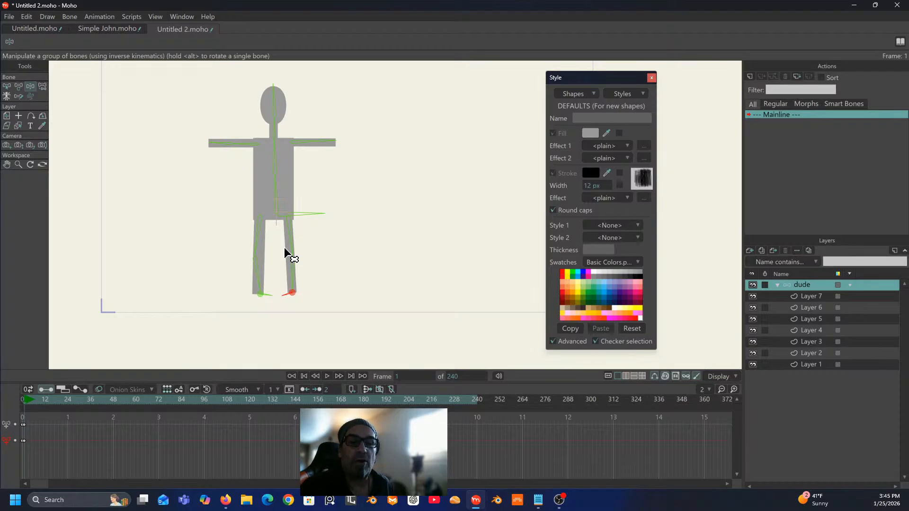
# Step: Delete the test keyframes at the start of the timeline and return to frame 0
pyautogui.click(7, 87)
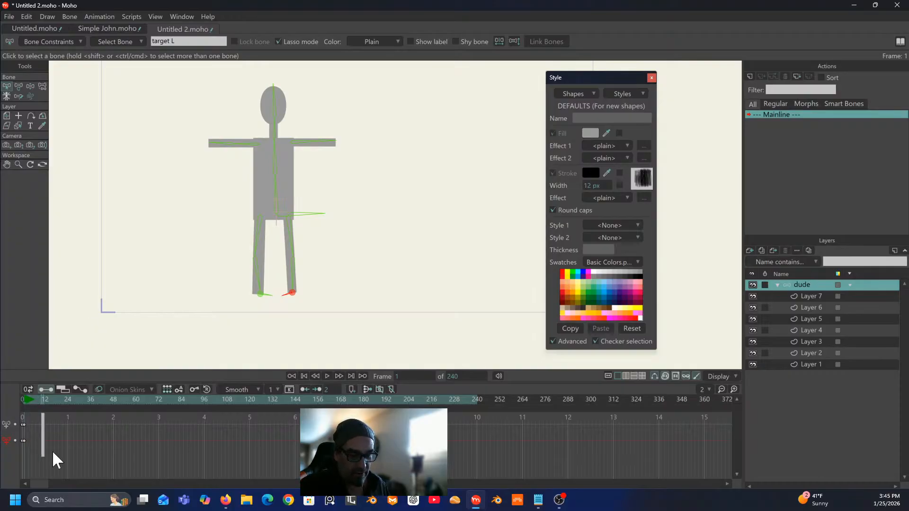
pyautogui.moveTo(57, 413); pyautogui.dragTo(9, 464)
pyautogui.press('Delete')
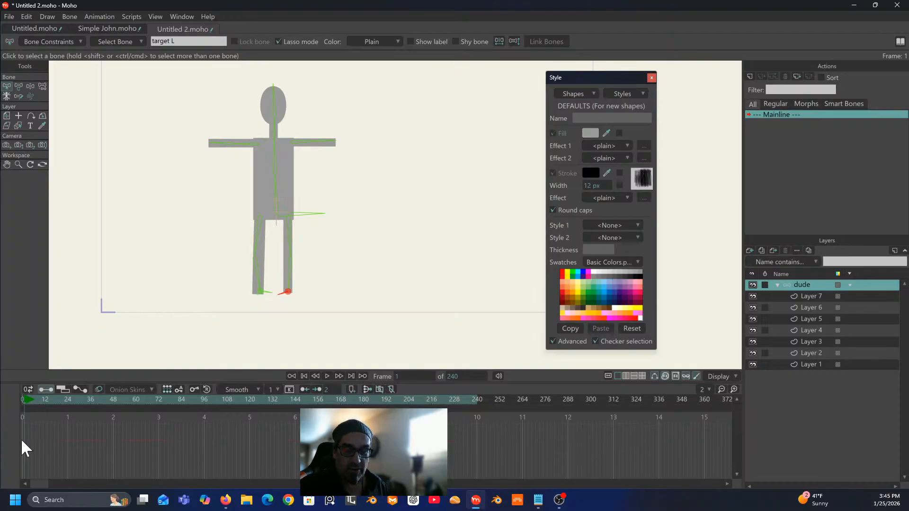
pyautogui.click(21, 395)
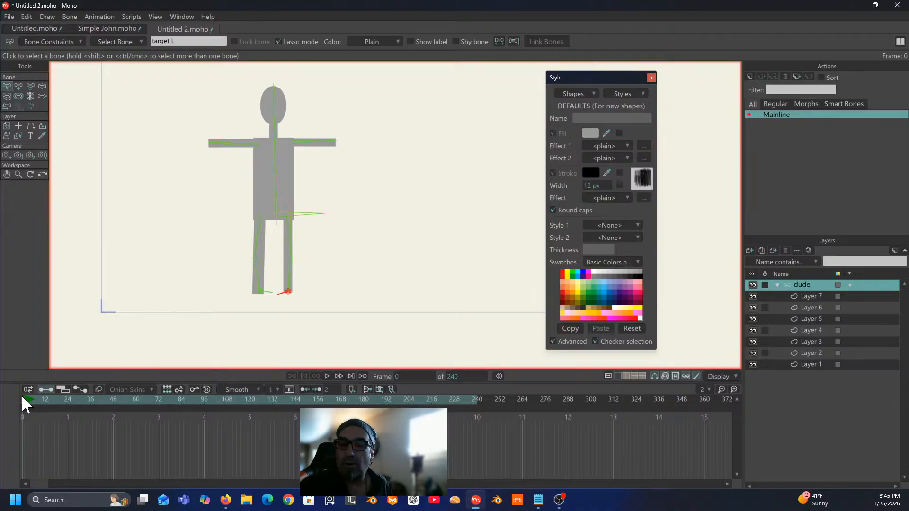
# Step: Test the right-hand leg's bend at frame 0 by raising and lowering its target bone, then return to bone selection with "Shin L" selected
pyautogui.scroll(3, 237, 282)
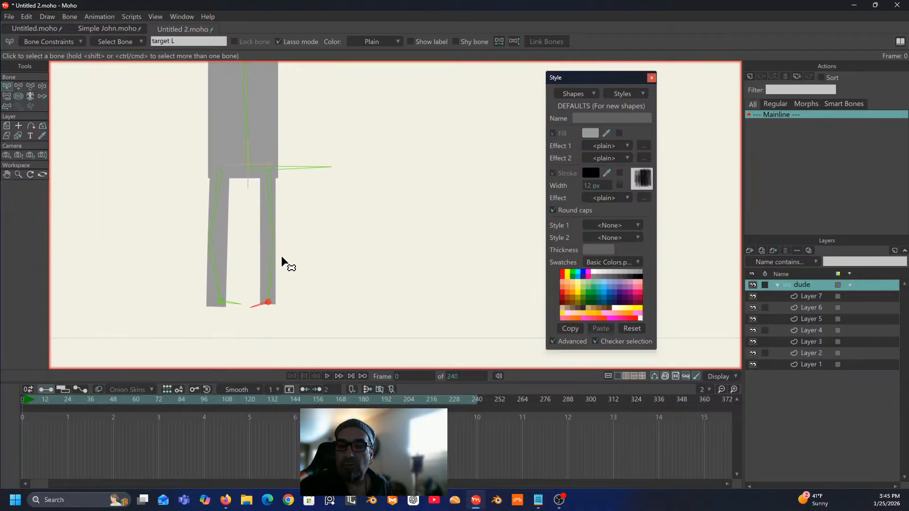
pyautogui.click(266, 297)
pyautogui.click(42, 86)
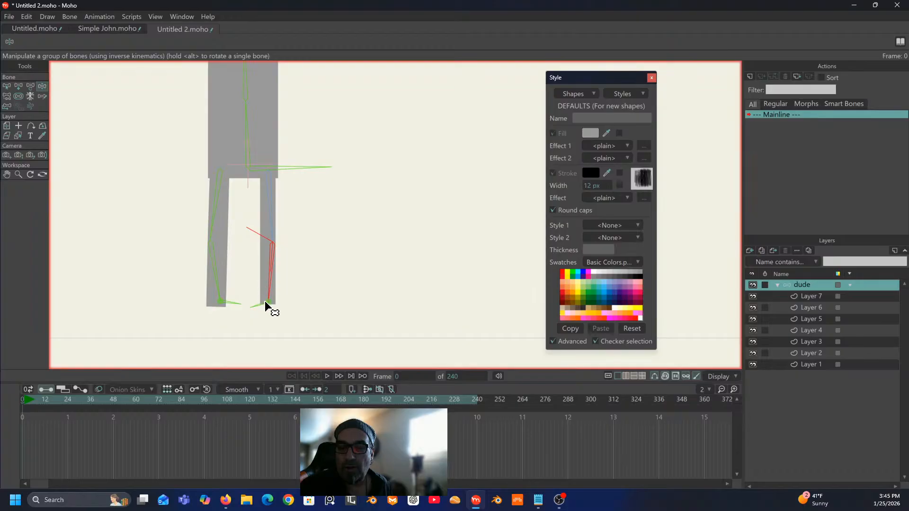
pyautogui.moveTo(264, 303); pyautogui.dragTo(255, 227)
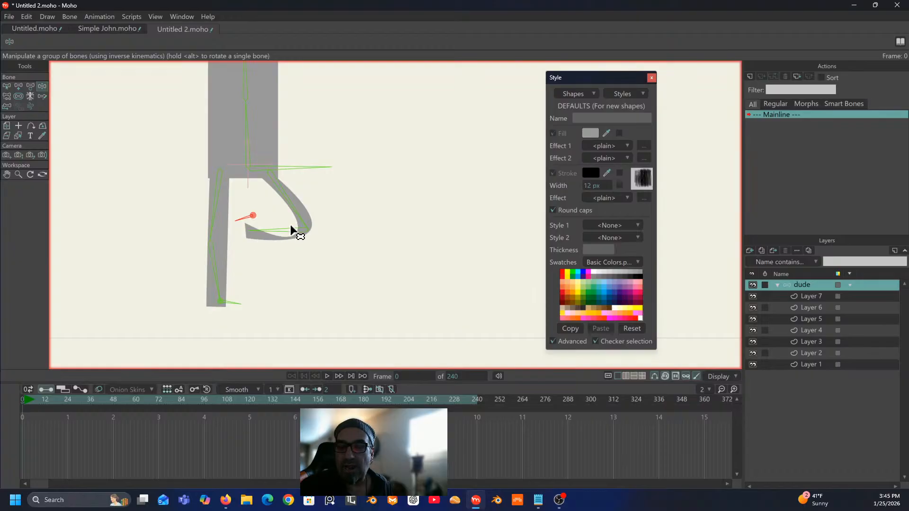
pyautogui.moveTo(256, 217); pyautogui.dragTo(268, 321)
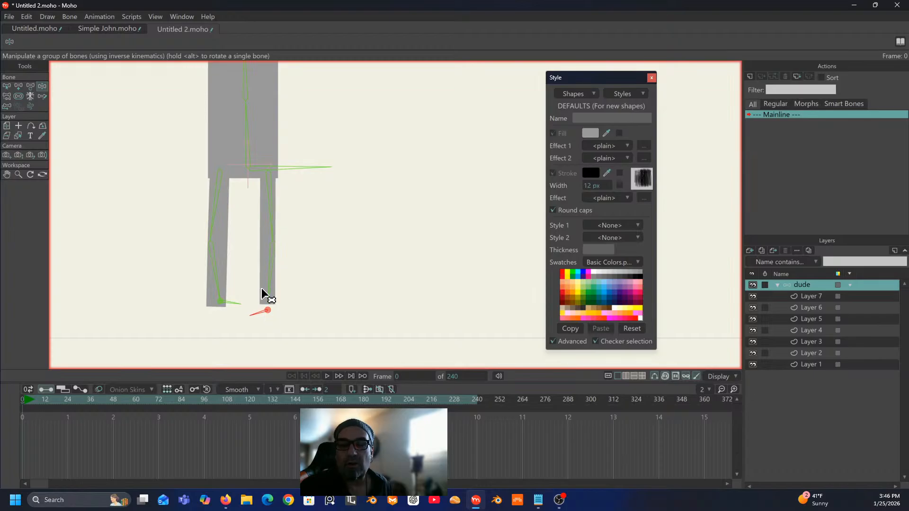
pyautogui.click(272, 262)
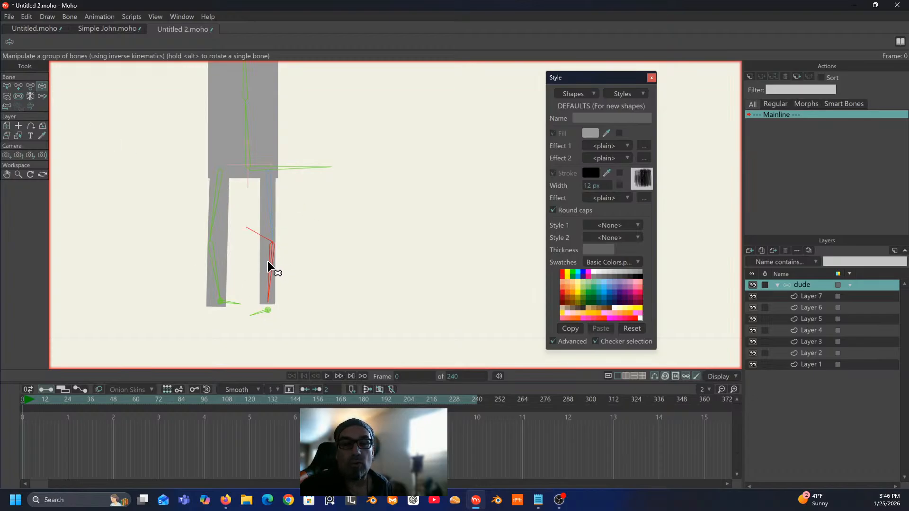
pyautogui.click(5, 85)
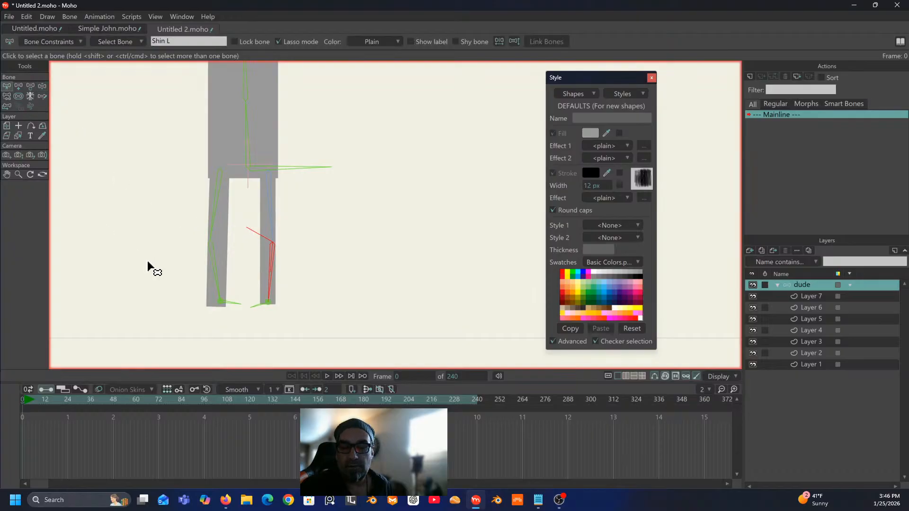
pyautogui.scroll(1, 71, 315)
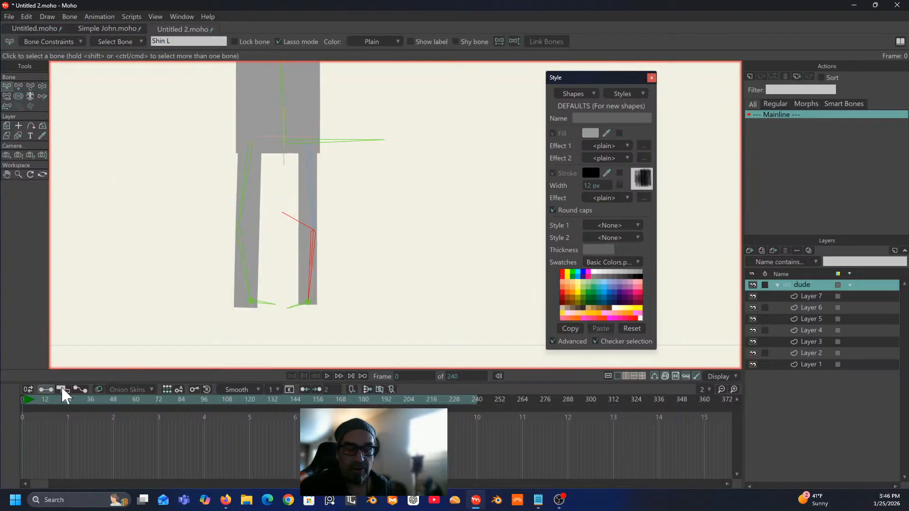
pyautogui.click(68, 16)
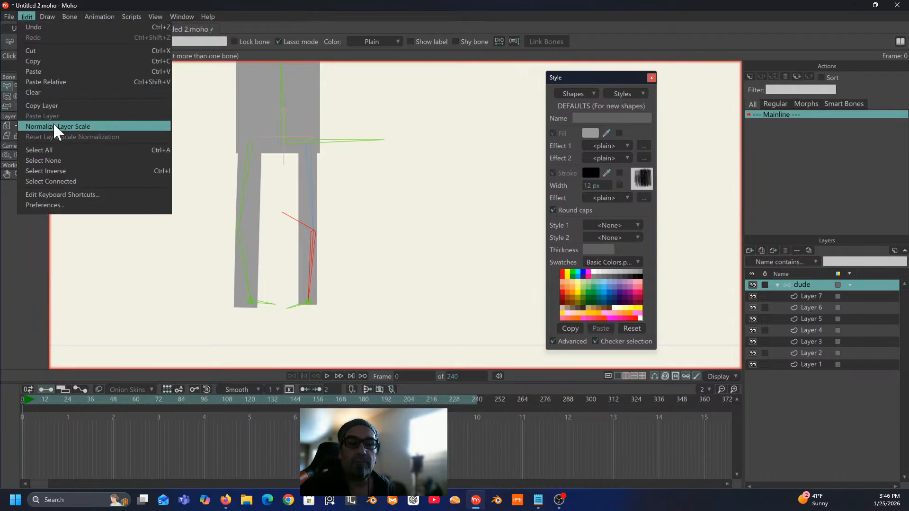
pyautogui.click(173, 260)
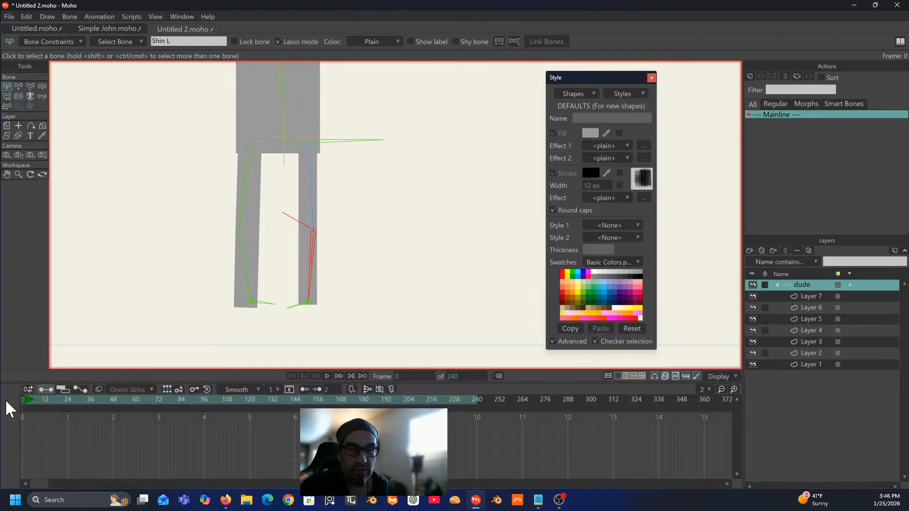
pyautogui.click(214, 233)
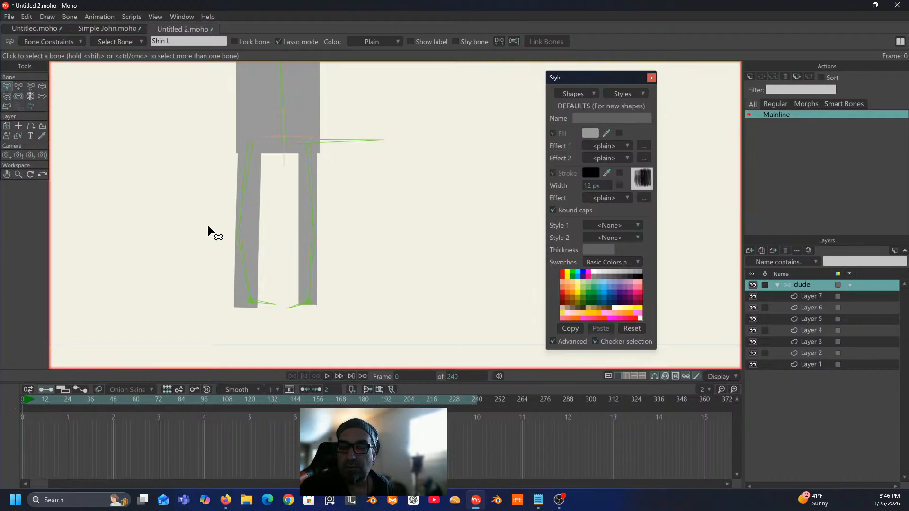
# Step: Select the right-hand leg's shin bone and create a smart bone action named "Shin L" for it
pyautogui.click(312, 246)
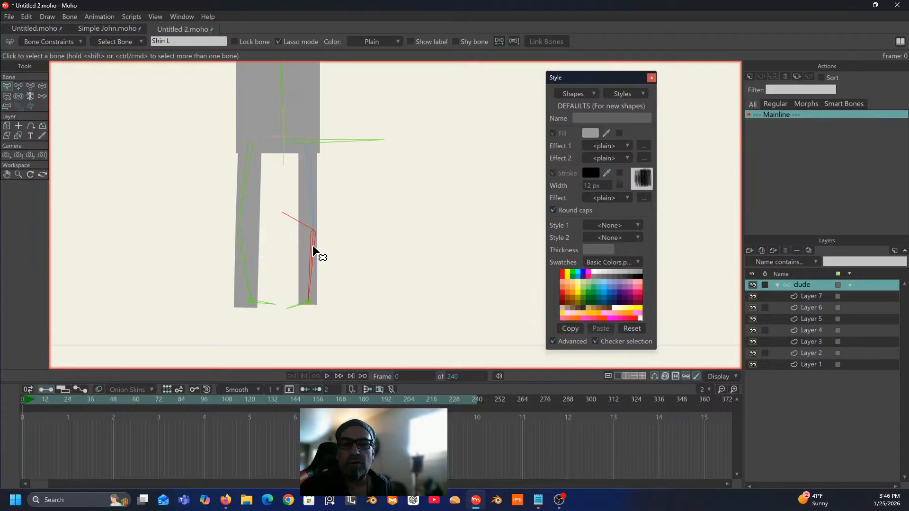
pyautogui.click(70, 17)
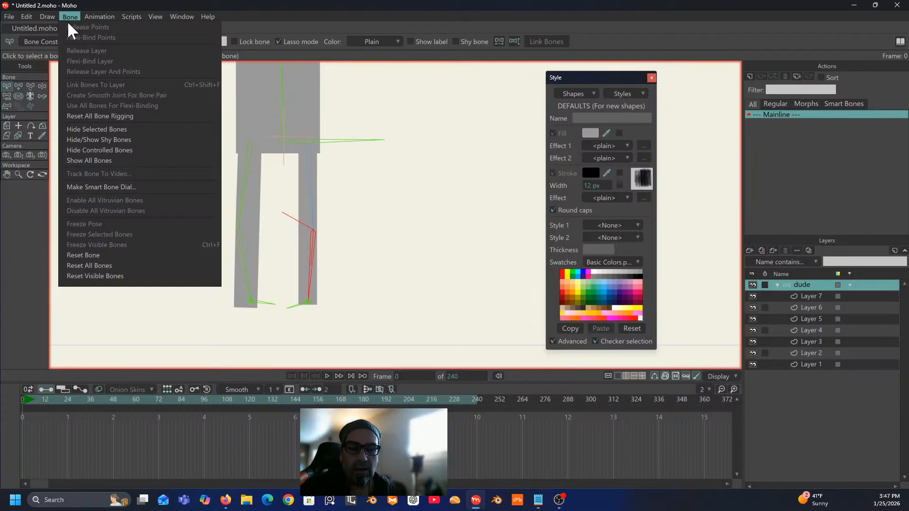
pyautogui.click(455, 142)
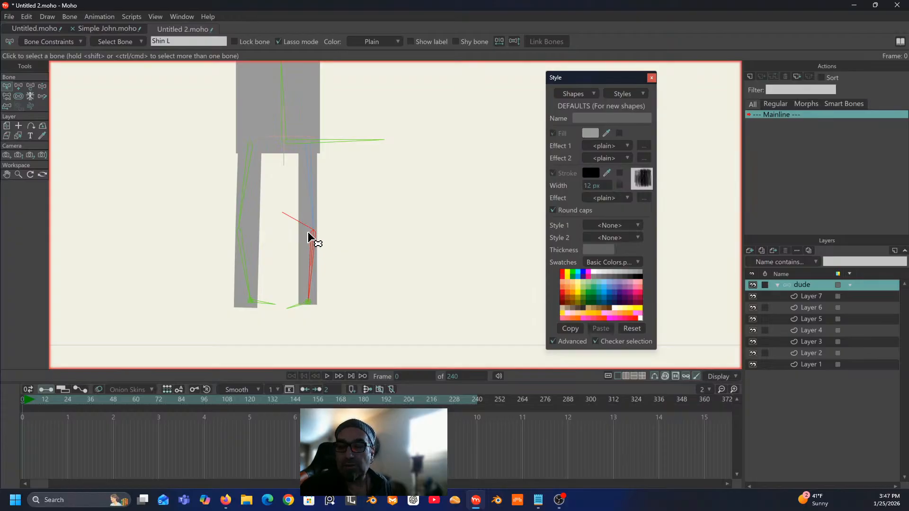
pyautogui.click(750, 76)
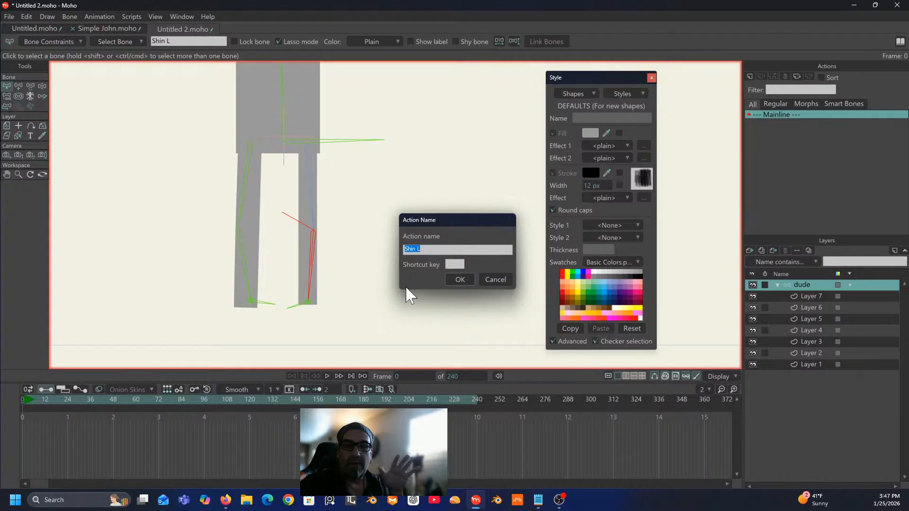
pyautogui.click(459, 279)
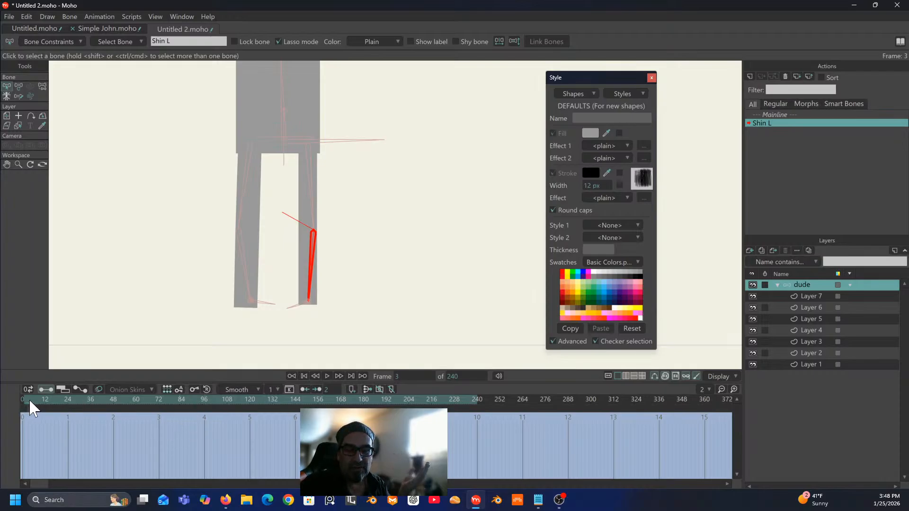
# Step: Rotate the shin bone to 237° at frame 48 of the "Shin L" action and scrub between frames 0 and 48 to check the bend
pyautogui.moveTo(36, 399); pyautogui.dragTo(114, 421)
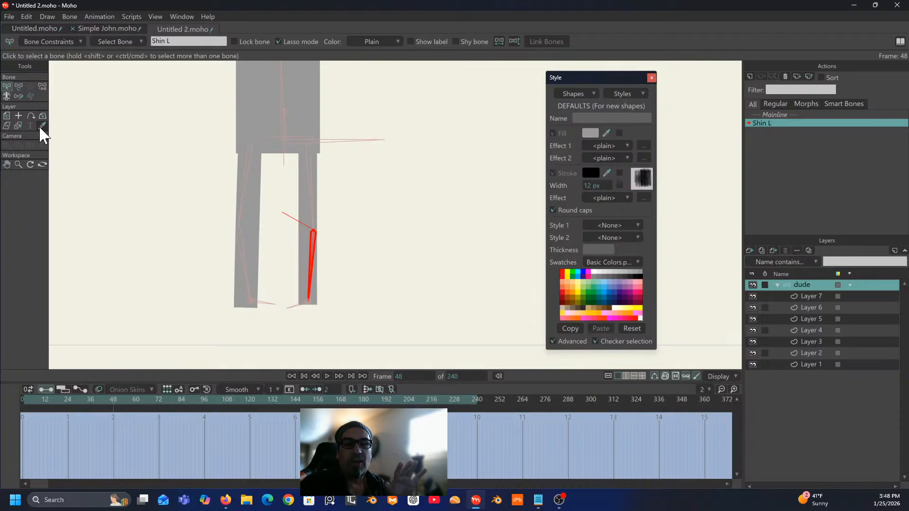
pyautogui.click(20, 87)
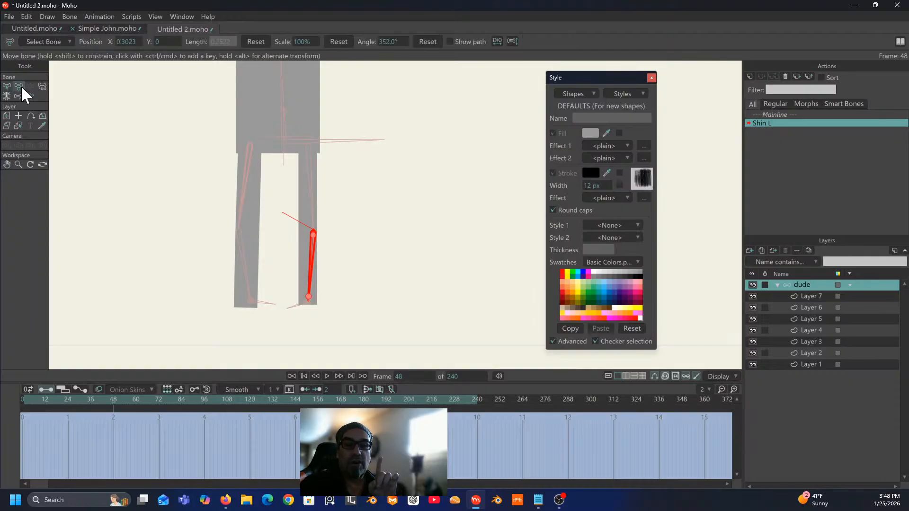
pyautogui.moveTo(311, 262); pyautogui.dragTo(292, 239)
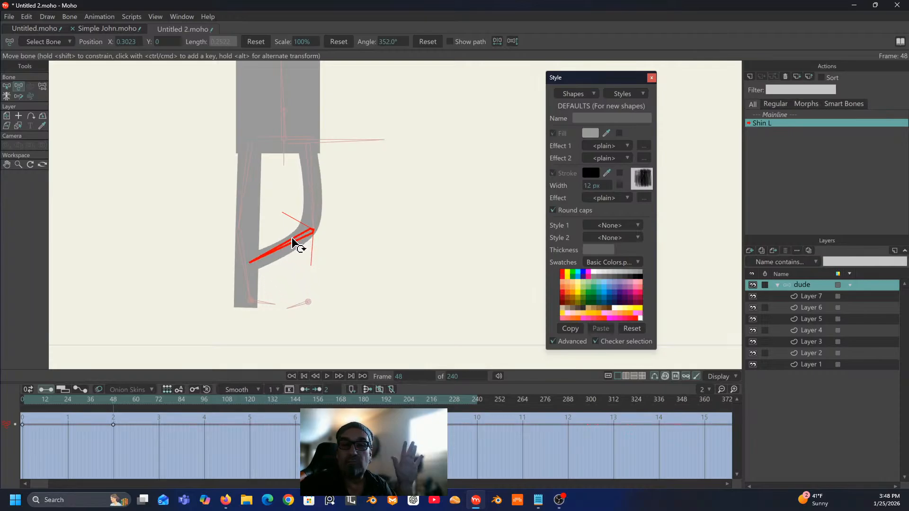
pyautogui.moveTo(292, 239); pyautogui.dragTo(298, 212)
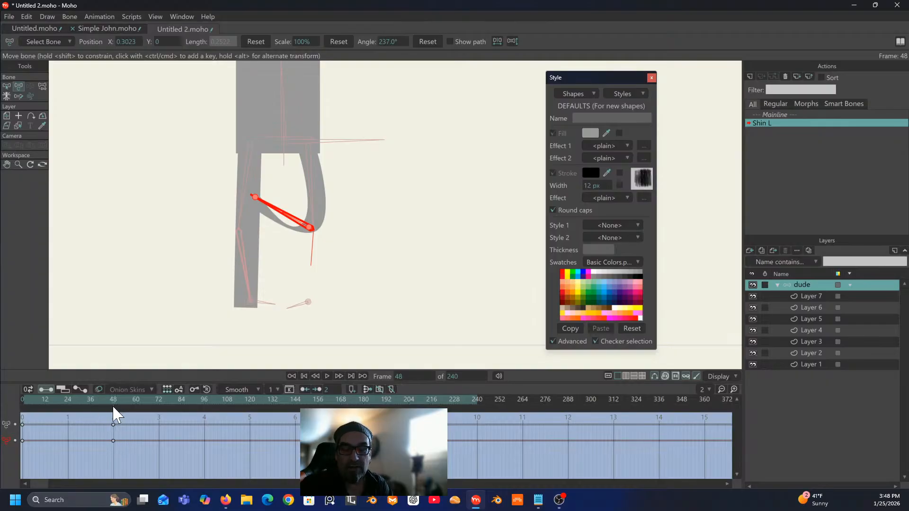
pyautogui.moveTo(111, 400); pyautogui.dragTo(23, 432)
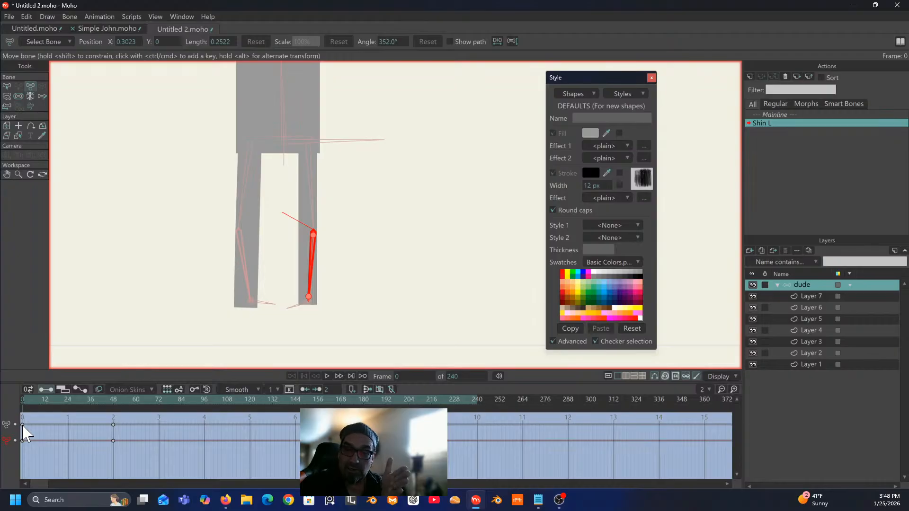
pyautogui.moveTo(25, 434); pyautogui.dragTo(114, 419)
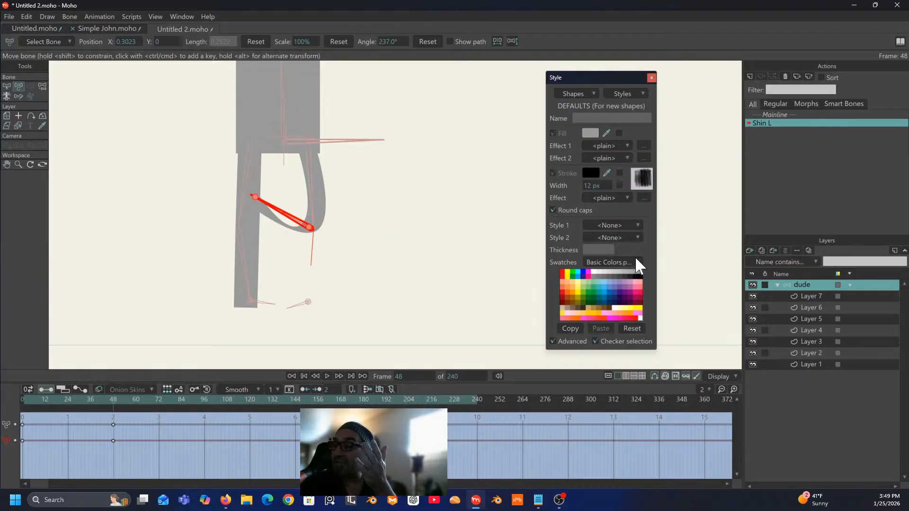
# Step: Select Layer 2 and move its inner knee point up at frame 48 to thicken the bent knee of the right-hand leg
pyautogui.click(811, 338)
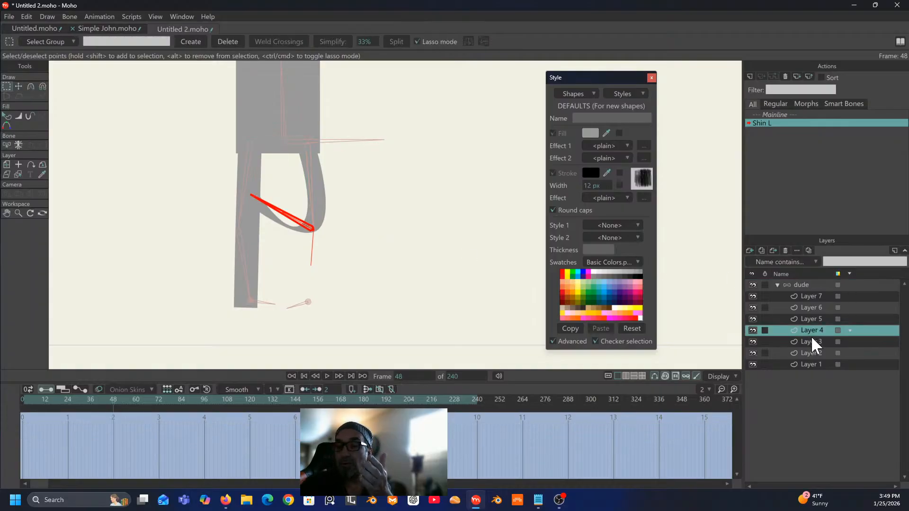
pyautogui.click(816, 353)
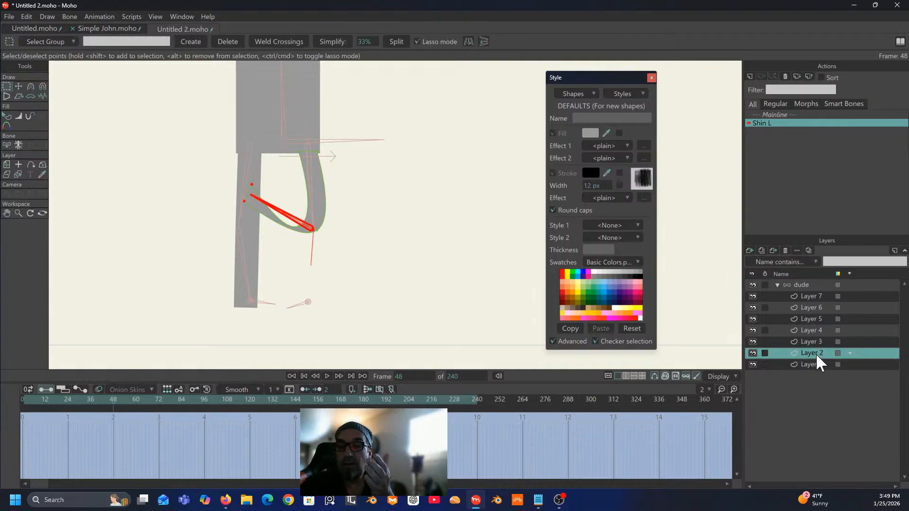
pyautogui.scroll(5, 394, 251)
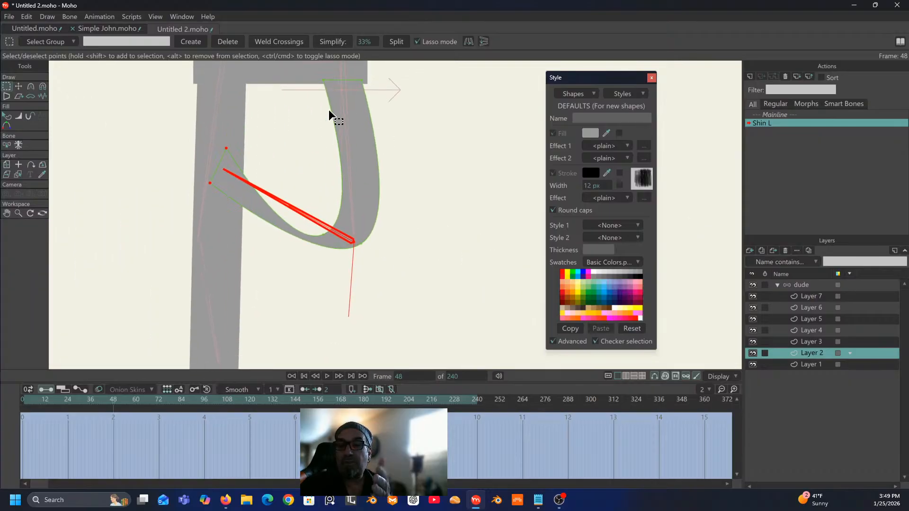
pyautogui.scroll(3, 325, 148)
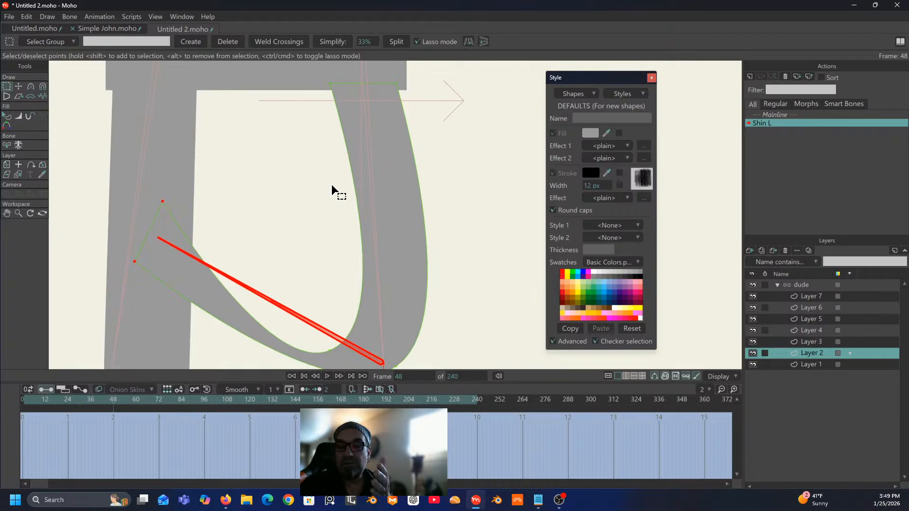
pyautogui.scroll(-1, 244, 201)
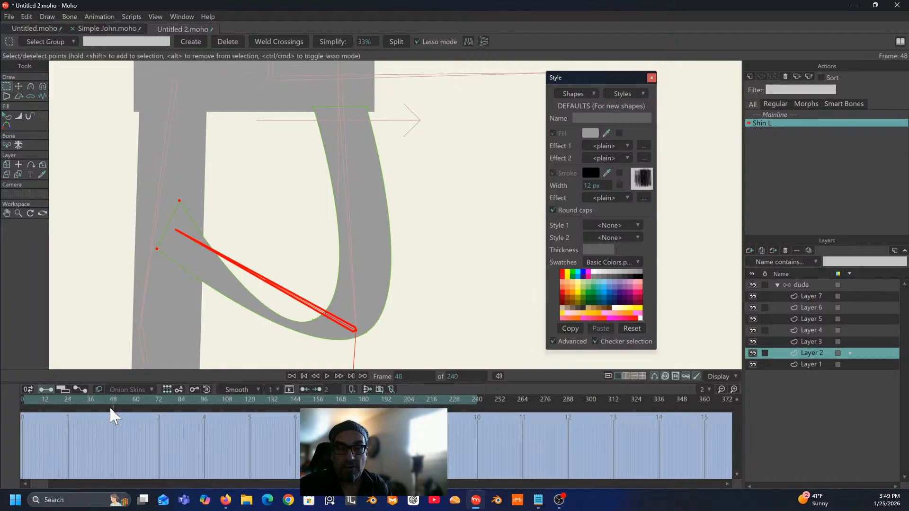
pyautogui.click(18, 87)
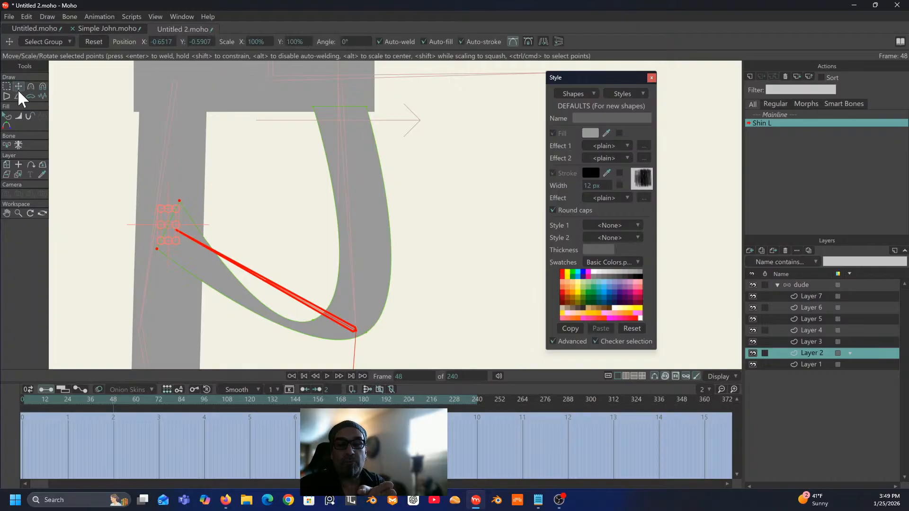
pyautogui.moveTo(312, 321); pyautogui.dragTo(315, 319)
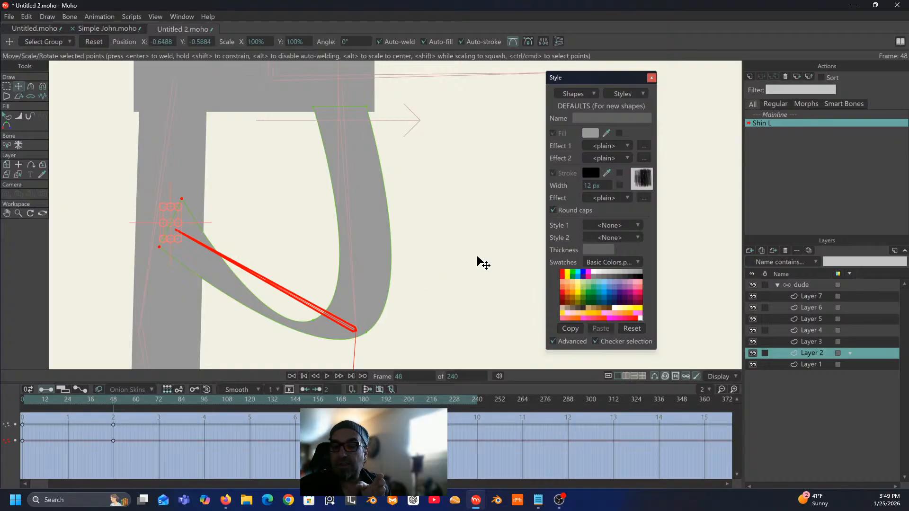
pyautogui.press('Return')
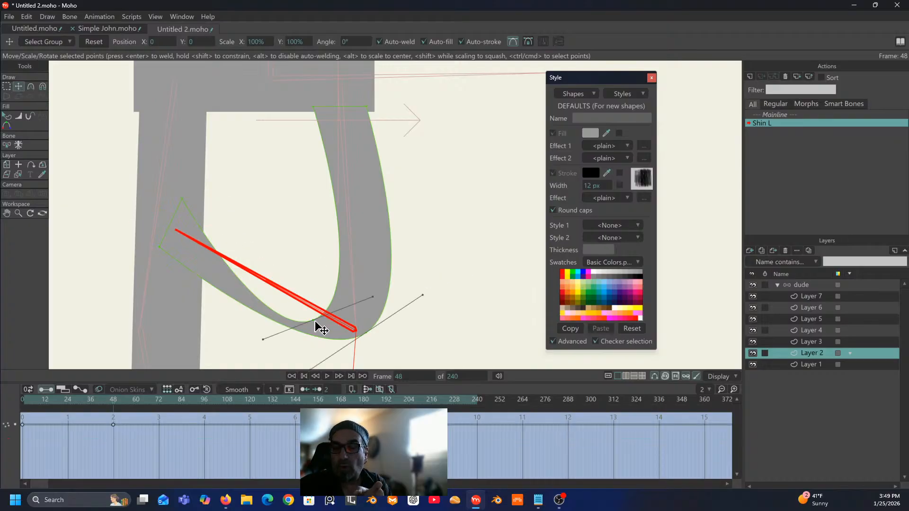
pyautogui.moveTo(314, 325); pyautogui.dragTo(324, 276)
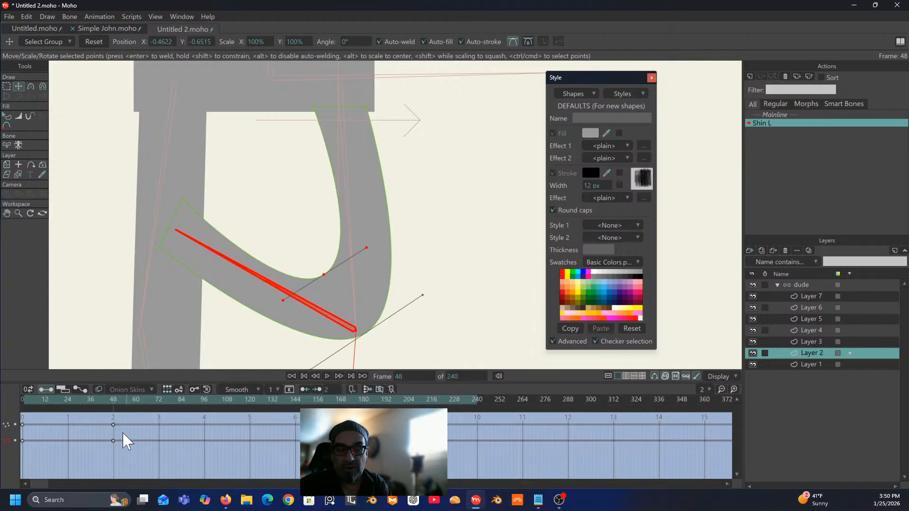
# Step: Check the bend between frames 0 and 48, and at frame 24 move the inner knee point slightly toward the knee joint
pyautogui.moveTo(112, 399); pyautogui.dragTo(21, 436)
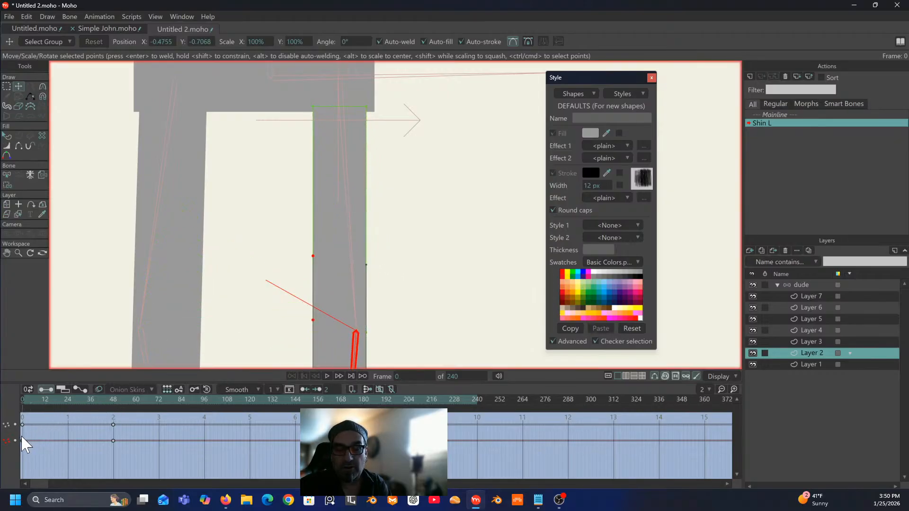
pyautogui.moveTo(234, 252); pyautogui.dragTo(218, 175)
pyautogui.scroll(-3, 218, 179)
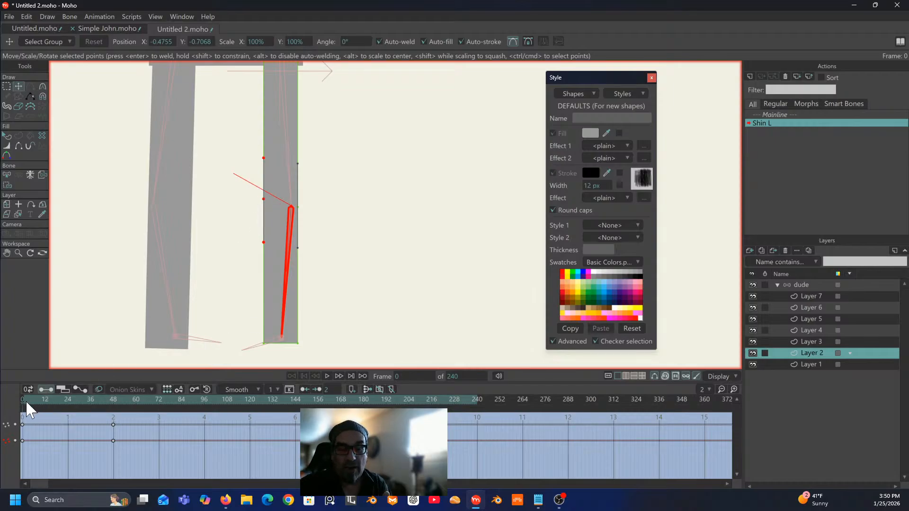
pyautogui.moveTo(25, 400); pyautogui.dragTo(112, 404)
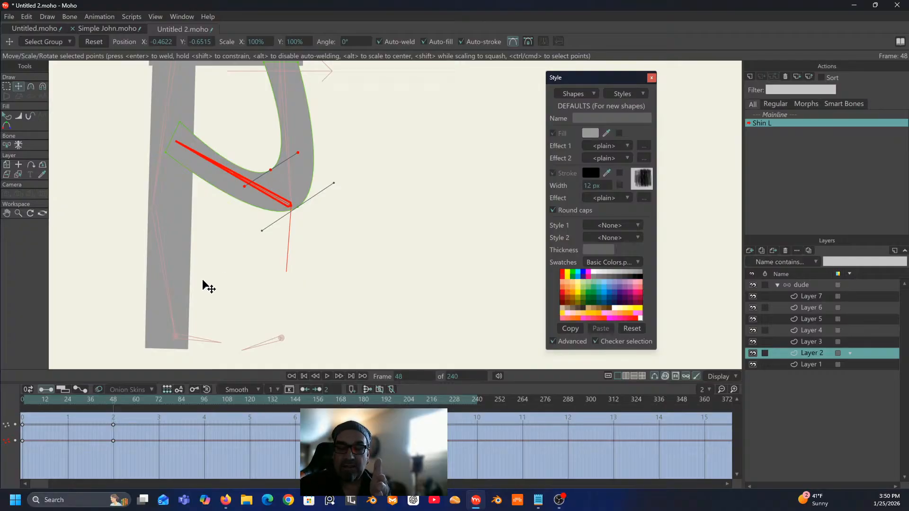
pyautogui.moveTo(114, 401); pyautogui.dragTo(70, 416)
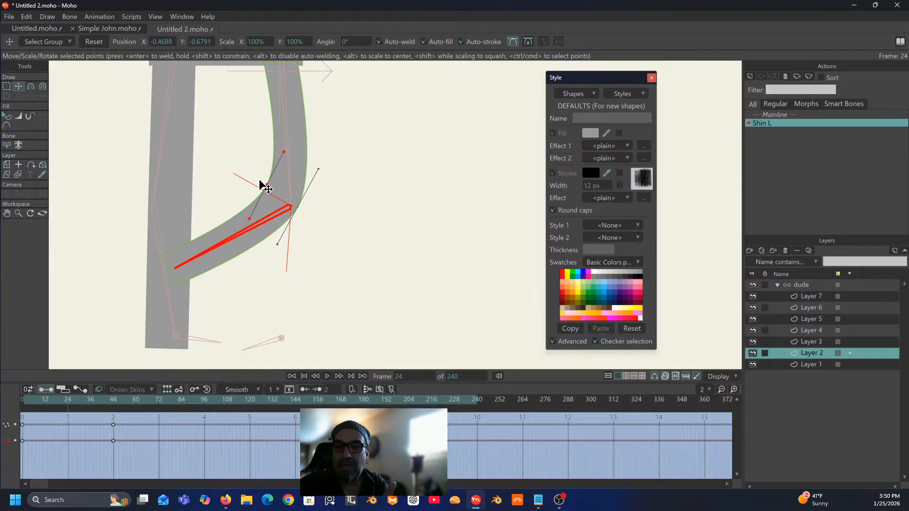
pyautogui.moveTo(268, 189)
pyautogui.mouseDown()
pyautogui.moveTo(277, 156)
pyautogui.moveTo(278, 186)
pyautogui.mouseUp()
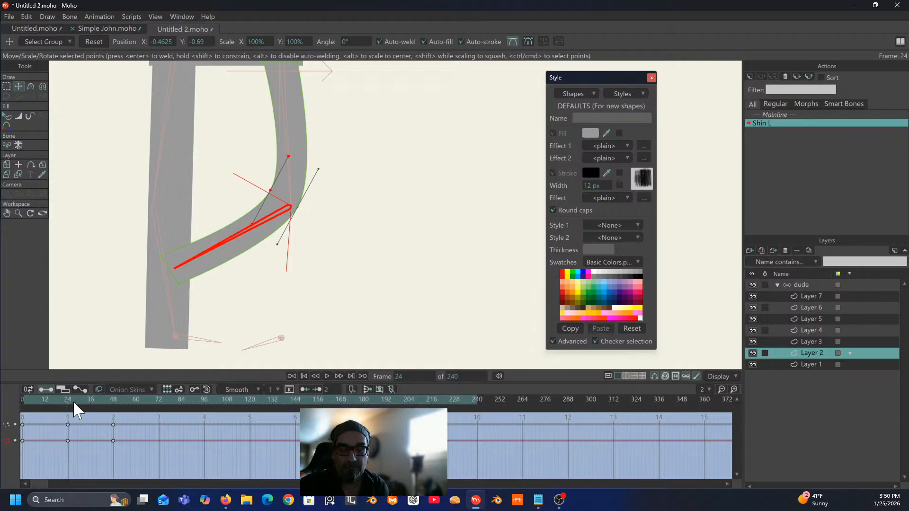
# Step: At frame 48, shorten both curvature handles of the inner knee point to tighten the inside of the bend
pyautogui.moveTo(64, 401); pyautogui.dragTo(112, 402)
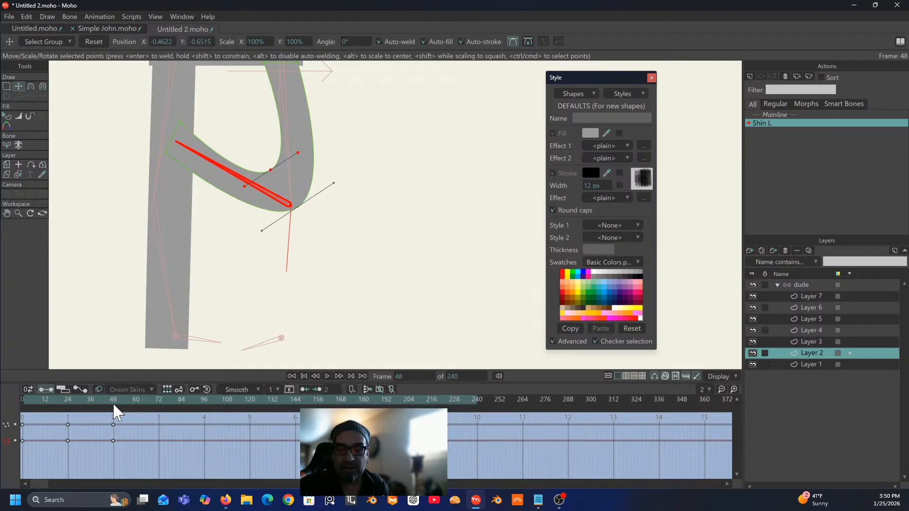
pyautogui.click(30, 85)
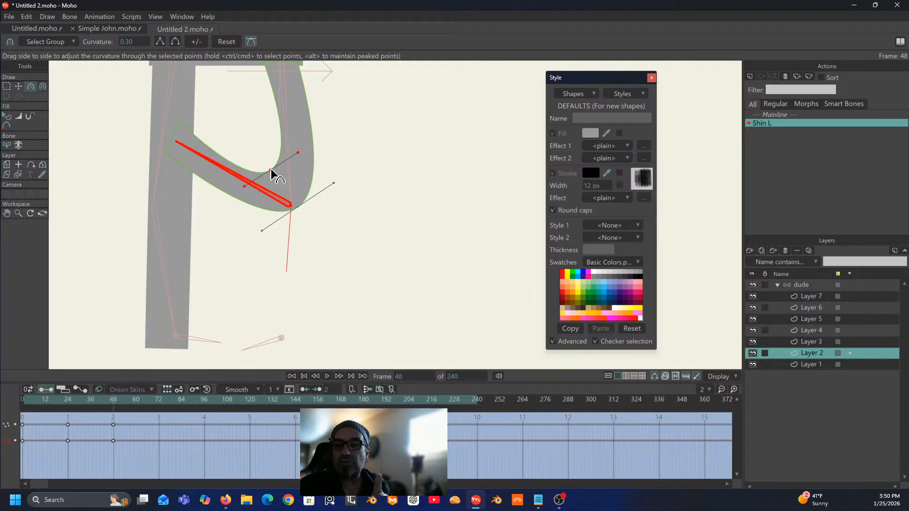
pyautogui.moveTo(271, 170); pyautogui.dragTo(17, 233)
pyautogui.moveTo(6, 236); pyautogui.dragTo(26, 226)
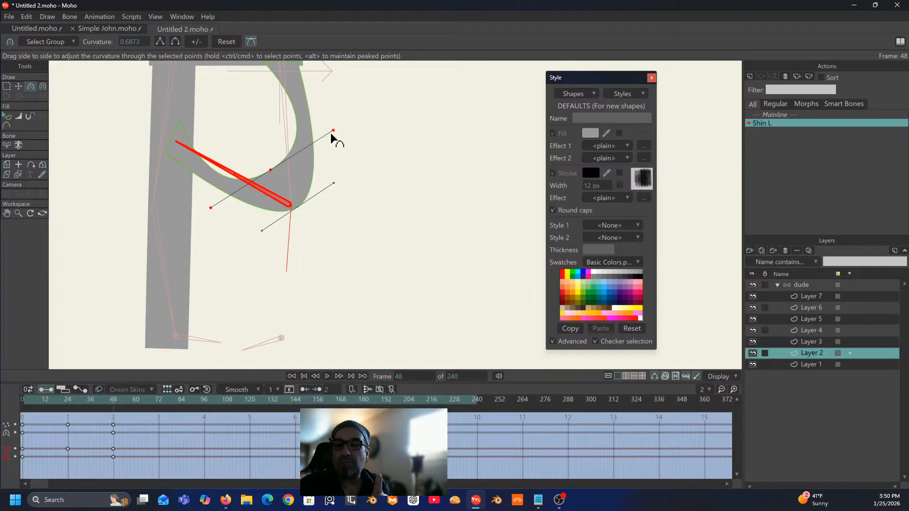
pyautogui.moveTo(334, 131); pyautogui.dragTo(296, 154)
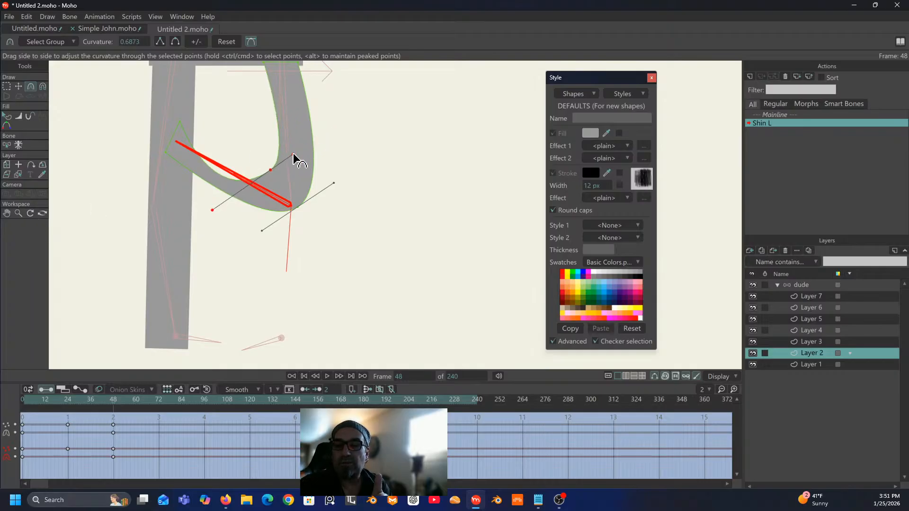
pyautogui.moveTo(212, 210); pyautogui.dragTo(283, 160)
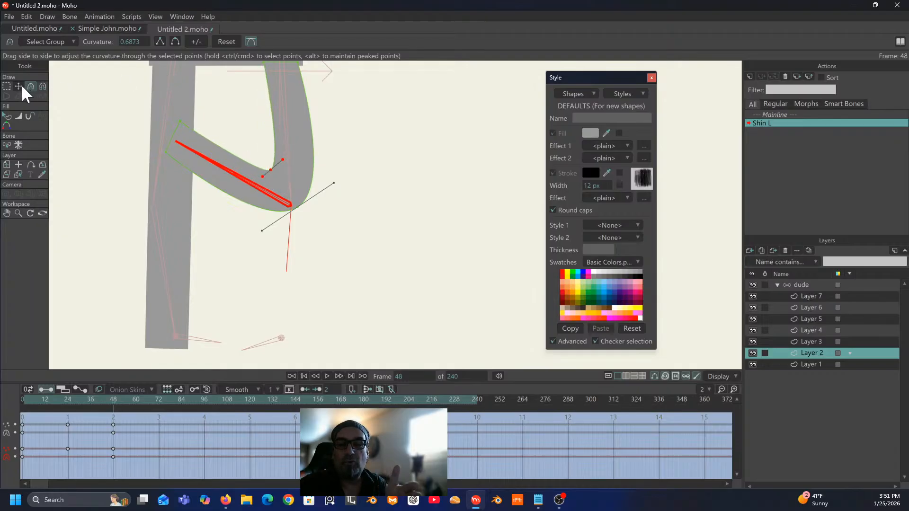
# Step: Move the inner knee point at frame 48 closer to the knee joint, to about X -0.44, Y -0.68
pyautogui.click(21, 84)
pyautogui.click(270, 175)
pyautogui.moveTo(271, 176); pyautogui.dragTo(282, 184)
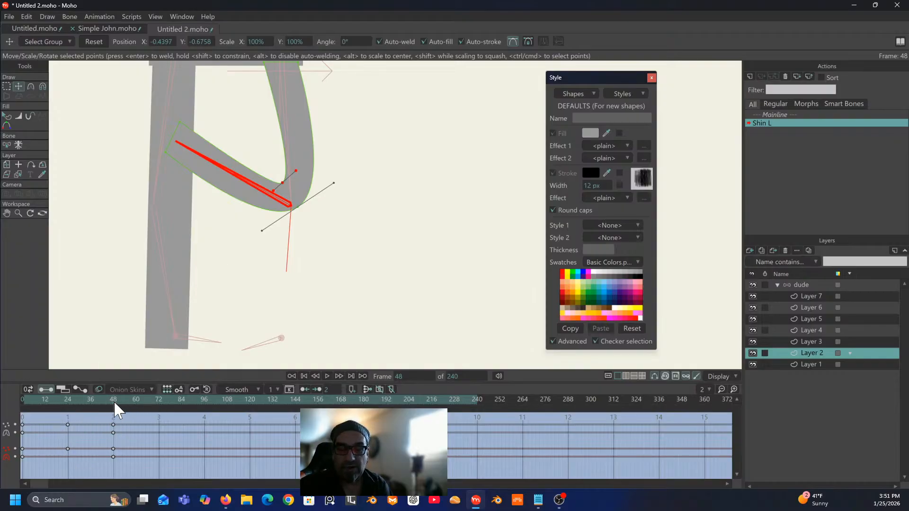
# Step: Move the inner knee point closer to the joint and reduce its curvature to about 0.36 at frame 25, then shift the new keys to frame 24
pyautogui.moveTo(111, 403); pyautogui.dragTo(70, 418)
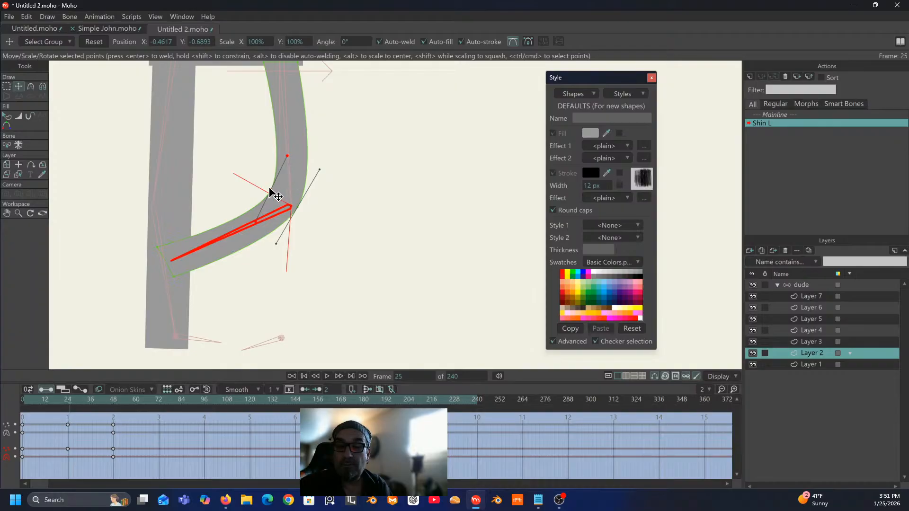
pyautogui.moveTo(270, 189)
pyautogui.mouseDown()
pyautogui.moveTo(261, 187)
pyautogui.moveTo(275, 191)
pyautogui.mouseUp()
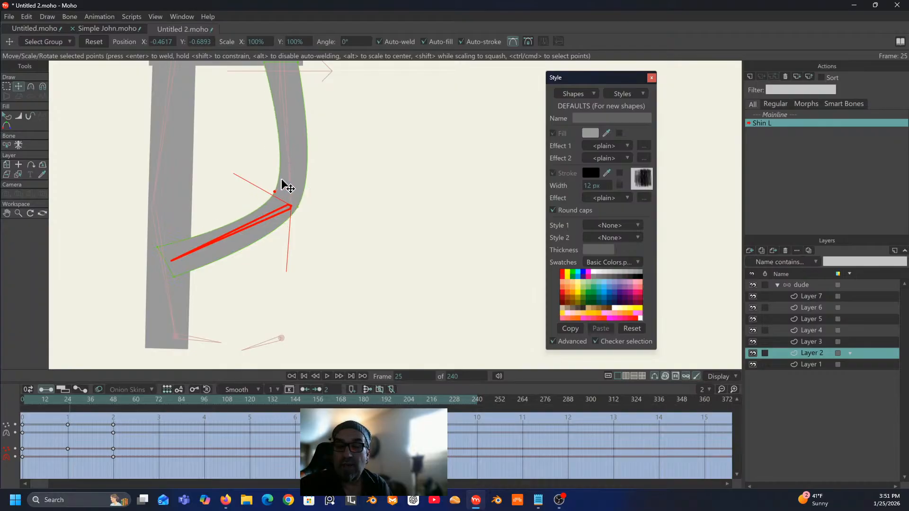
pyautogui.click(31, 86)
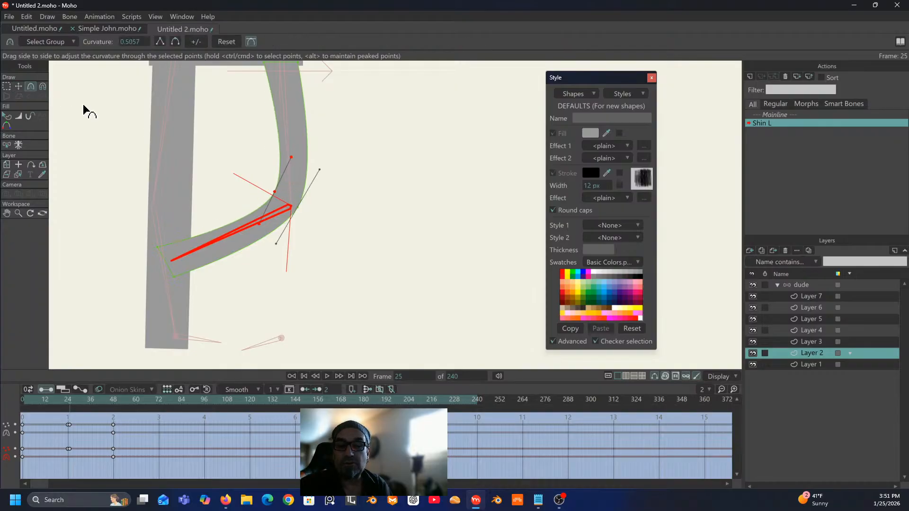
pyautogui.moveTo(274, 192); pyautogui.dragTo(178, 211)
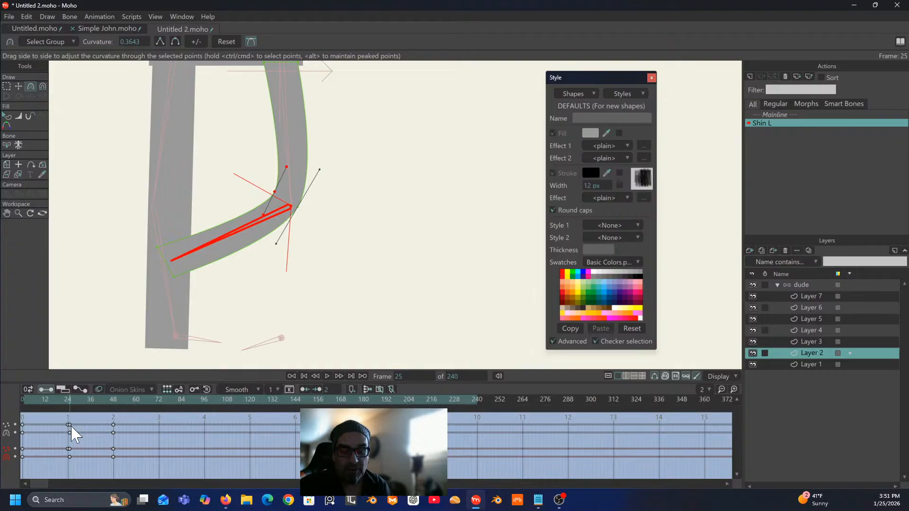
pyautogui.moveTo(69, 425); pyautogui.dragTo(68, 435)
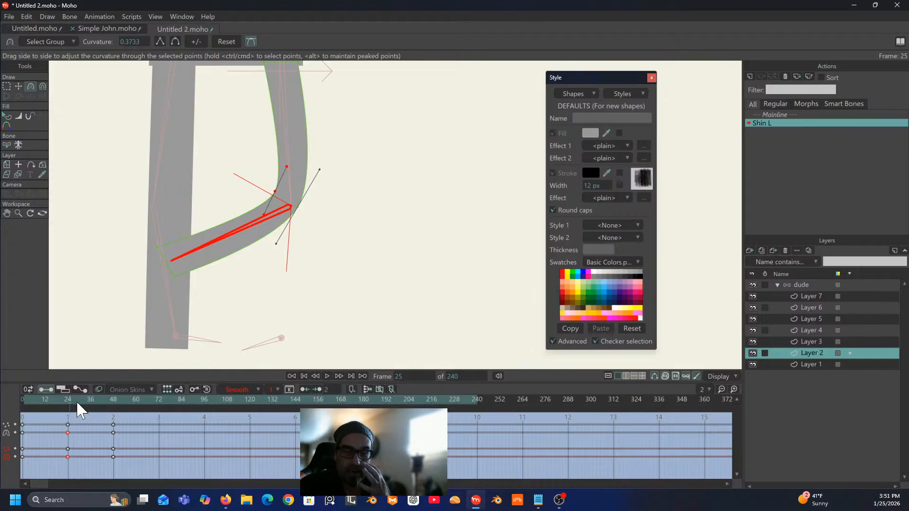
# Step: Scrub through the "Shin L" action up to frame 48 and back to check the corrected knee bend
pyautogui.moveTo(70, 401); pyautogui.dragTo(52, 437)
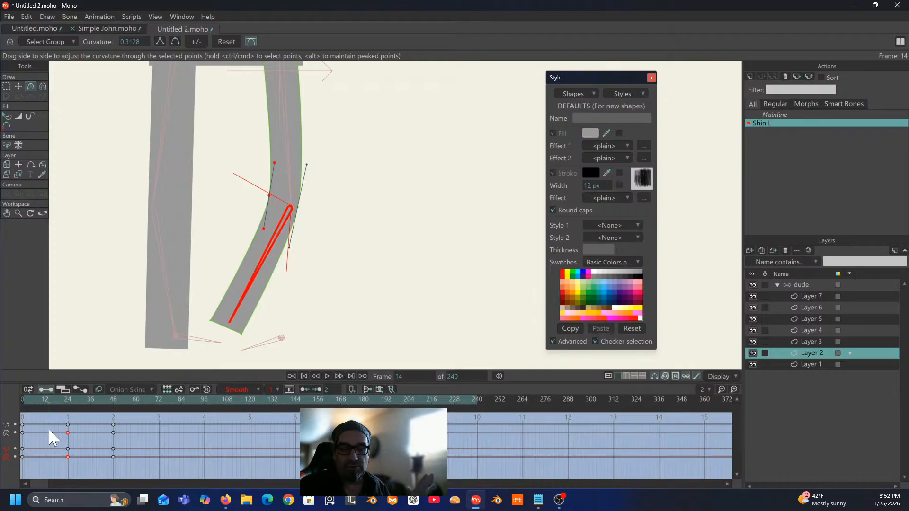
pyautogui.moveTo(52, 438); pyautogui.dragTo(113, 432)
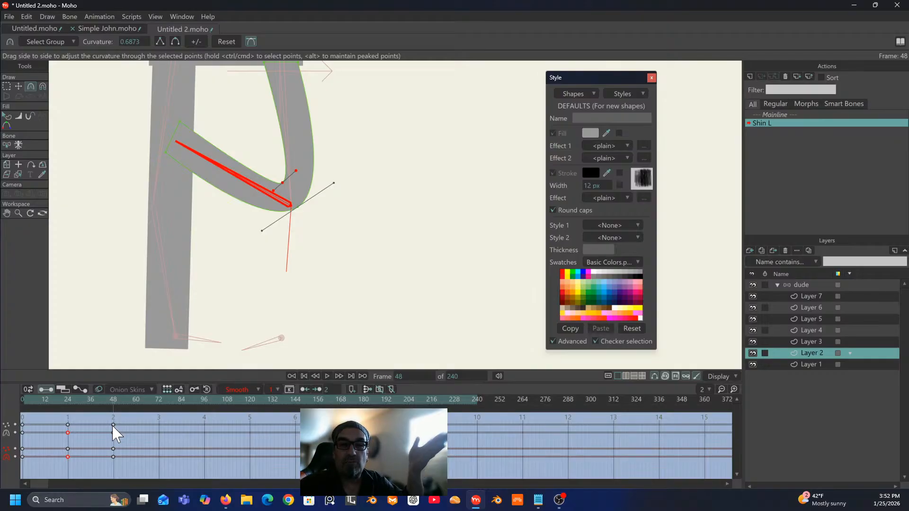
pyautogui.moveTo(114, 432); pyautogui.dragTo(38, 438)
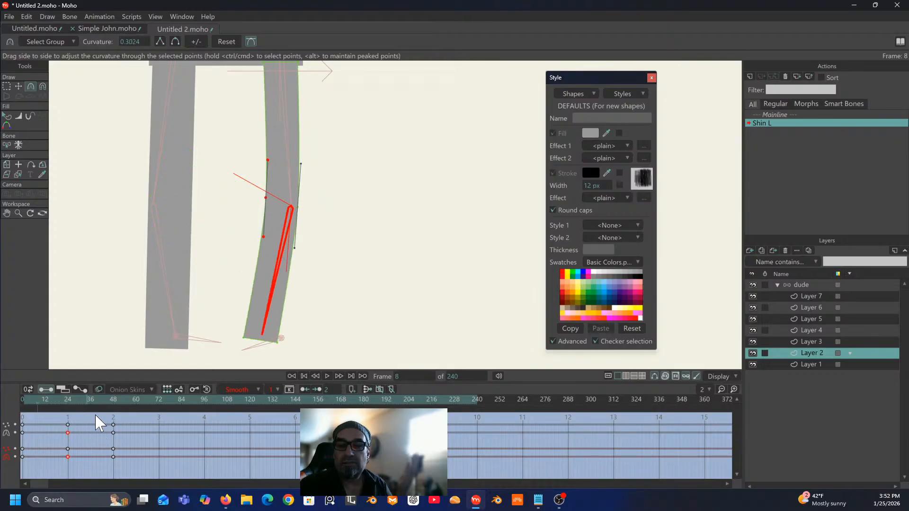
# Step: Return to the Mainline, go to frame 3 and test both legs on the "dude" layer with Manipulate Bones, bending the right-hand leg strongly
pyautogui.click(771, 115)
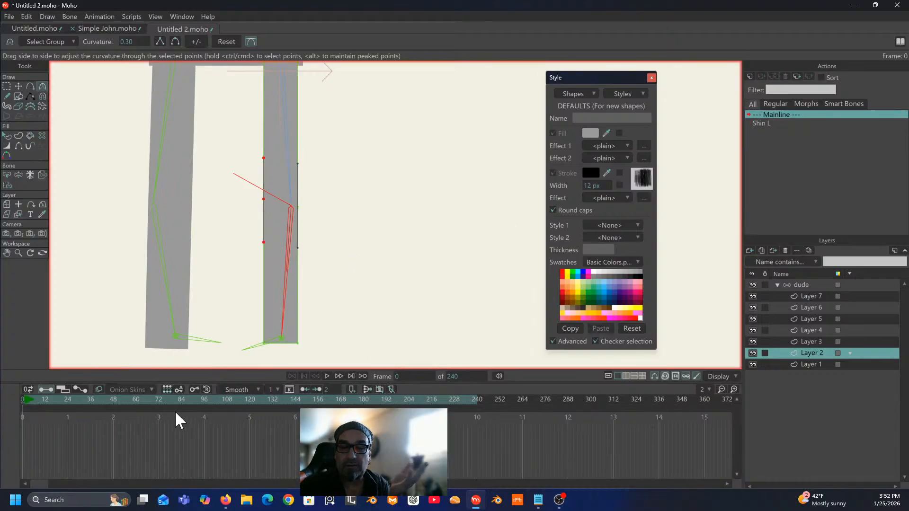
pyautogui.moveTo(36, 400)
pyautogui.mouseDown()
pyautogui.moveTo(101, 392)
pyautogui.moveTo(28, 414)
pyautogui.mouseUp()
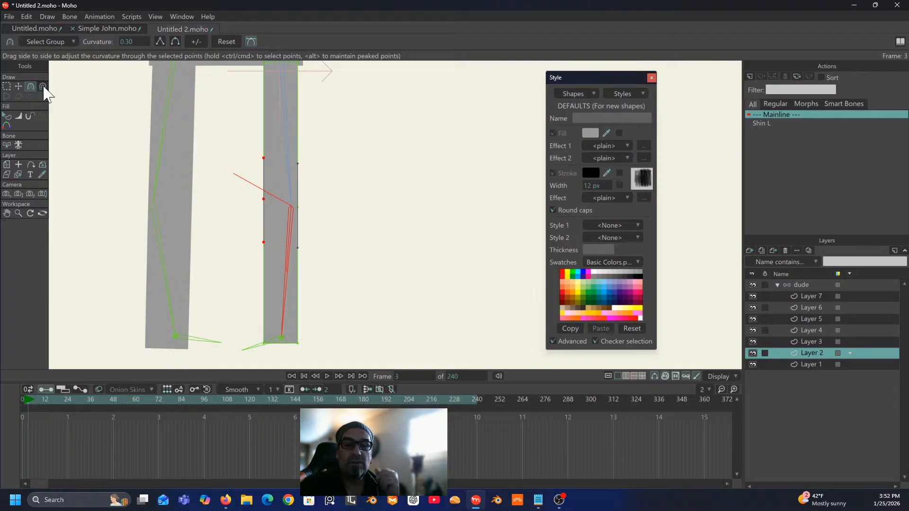
pyautogui.click(810, 284)
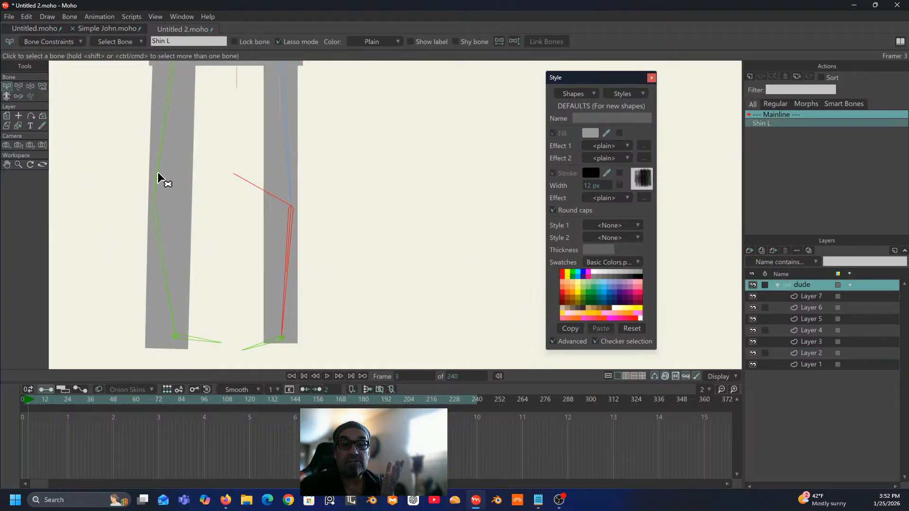
pyautogui.click(30, 87)
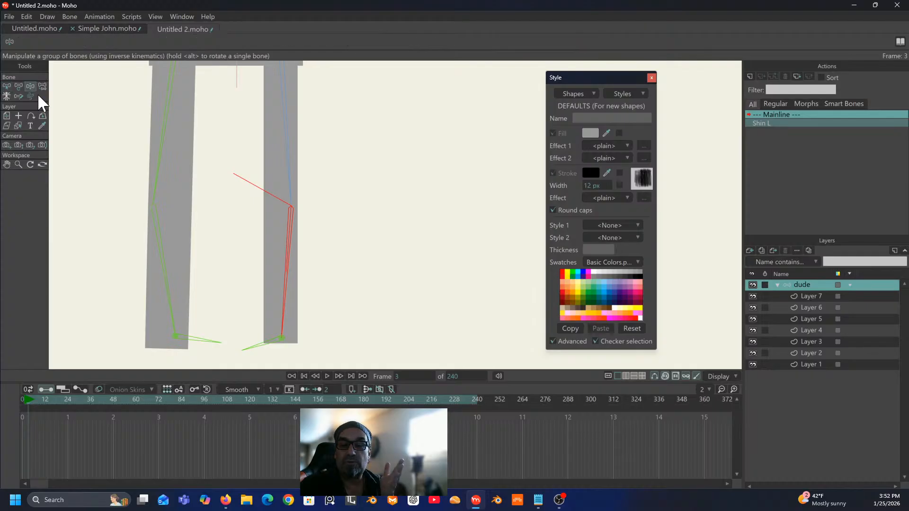
pyautogui.moveTo(290, 253)
pyautogui.mouseDown()
pyautogui.moveTo(280, 252)
pyautogui.moveTo(219, 81)
pyautogui.moveTo(231, 243)
pyautogui.moveTo(231, 185)
pyautogui.moveTo(245, 255)
pyautogui.moveTo(274, 254)
pyautogui.mouseUp()
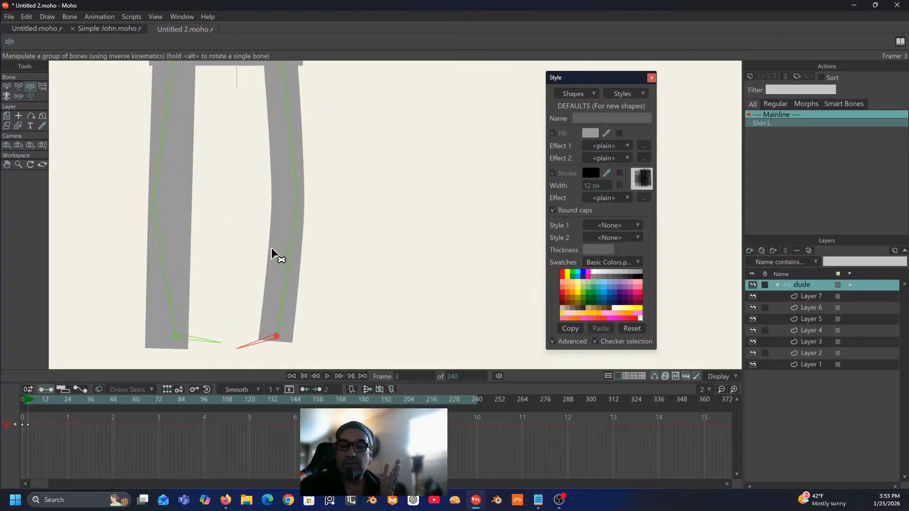
pyautogui.moveTo(172, 270); pyautogui.dragTo(193, 252)
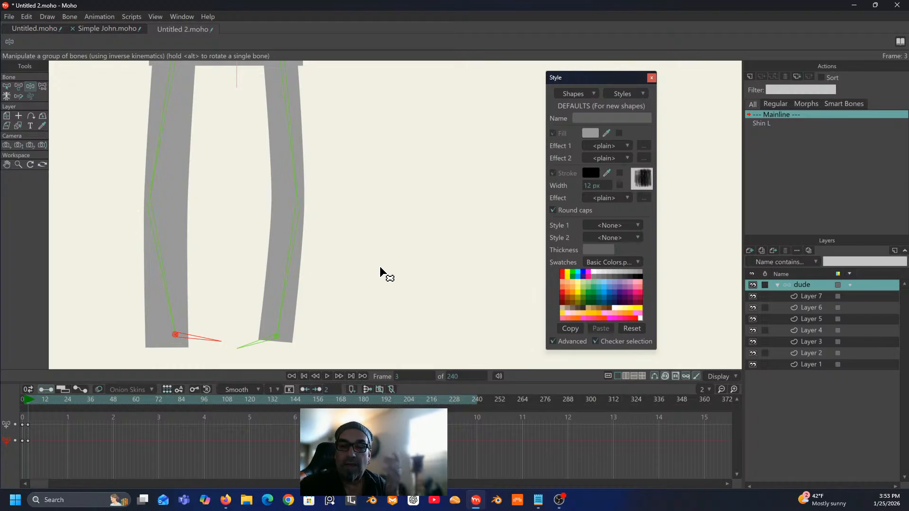
pyautogui.moveTo(288, 249); pyautogui.dragTo(345, 133)
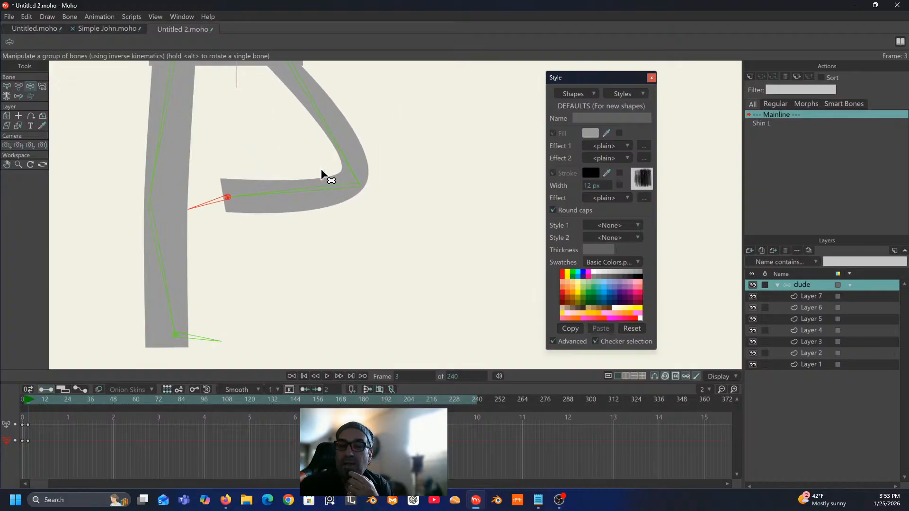
# Step: Test the right-hand leg in further bent poses, then delete all test keyframes of the "dude" layer to restore the rest pose
pyautogui.moveTo(320, 195)
pyautogui.mouseDown()
pyautogui.moveTo(355, 314)
pyautogui.moveTo(299, 158)
pyautogui.moveTo(298, 118)
pyautogui.moveTo(303, 166)
pyautogui.moveTo(399, 130)
pyautogui.moveTo(335, 158)
pyautogui.moveTo(335, 193)
pyautogui.mouseUp()
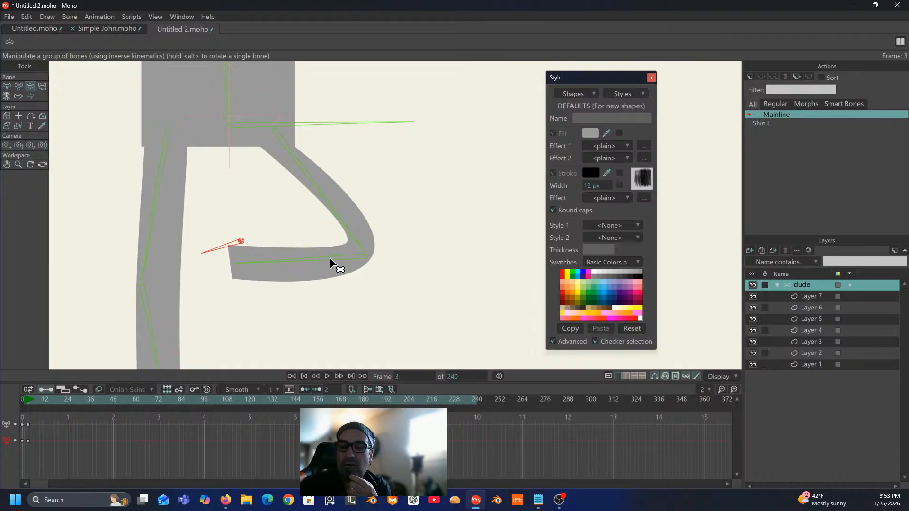
pyautogui.moveTo(331, 264); pyautogui.dragTo(381, 221)
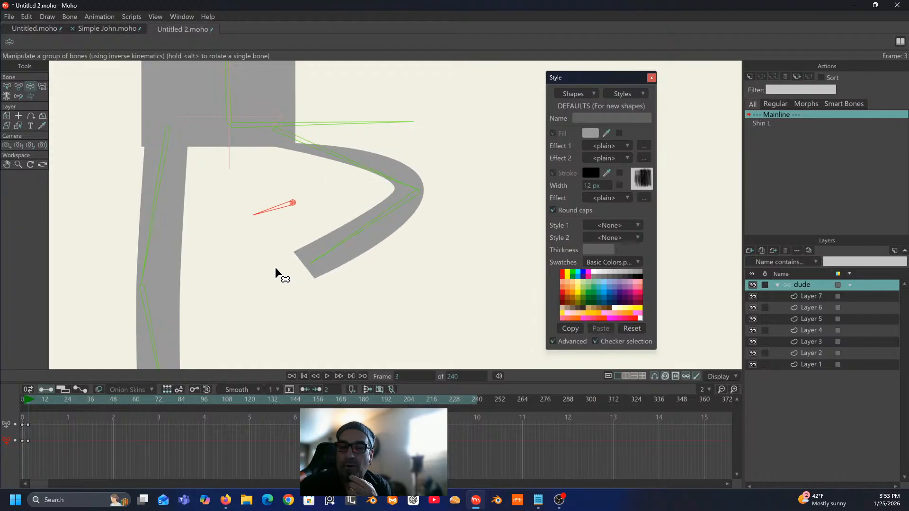
pyautogui.moveTo(33, 432); pyautogui.dragTo(12, 463)
pyautogui.press('Delete')
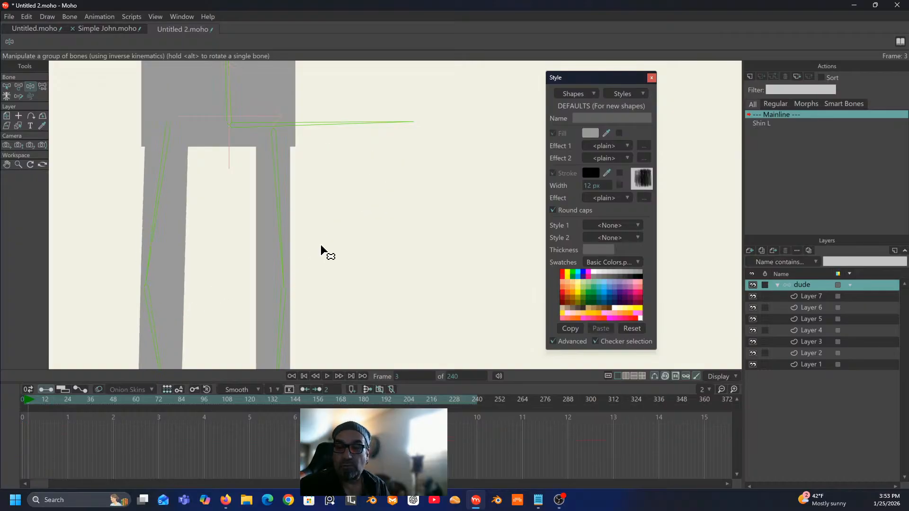
# Step: Test a moderate bend of the right-hand leg at frame 3, then delete the resulting bone keyframes
pyautogui.scroll(-5, 318, 203)
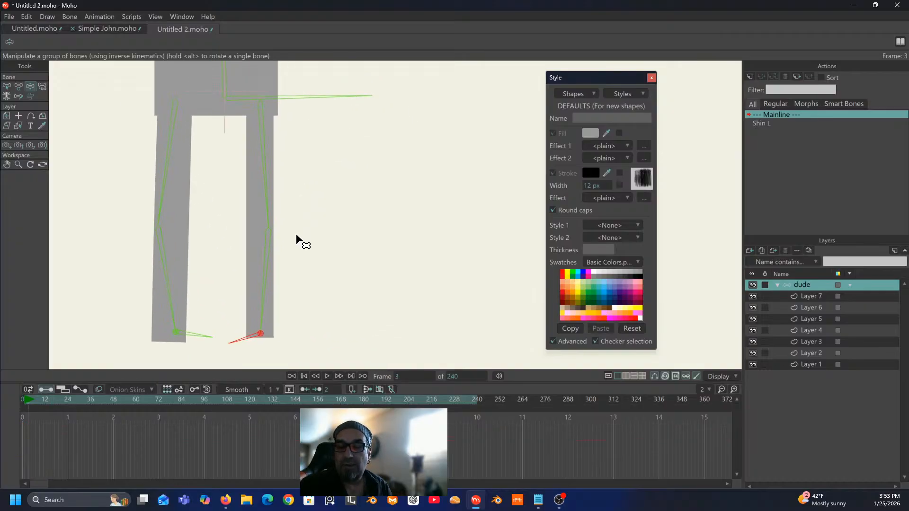
pyautogui.moveTo(269, 260); pyautogui.dragTo(254, 270)
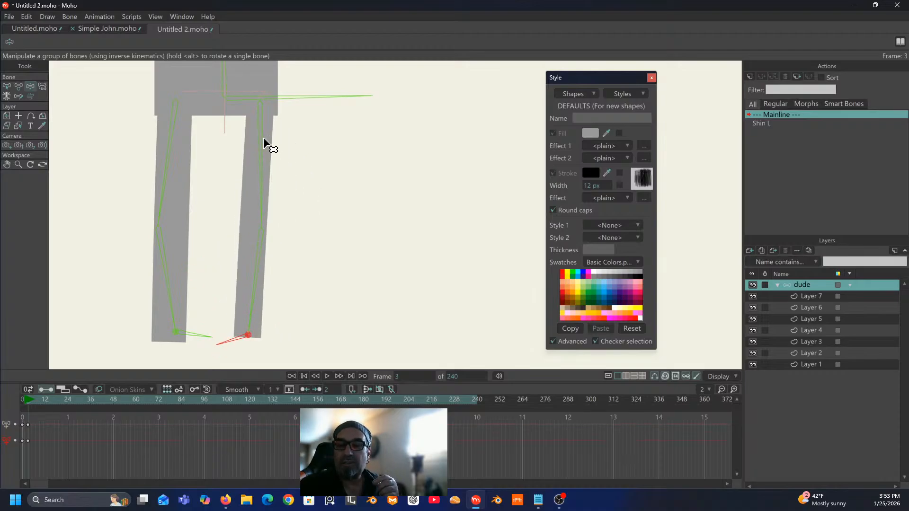
pyautogui.moveTo(264, 141); pyautogui.dragTo(239, 119)
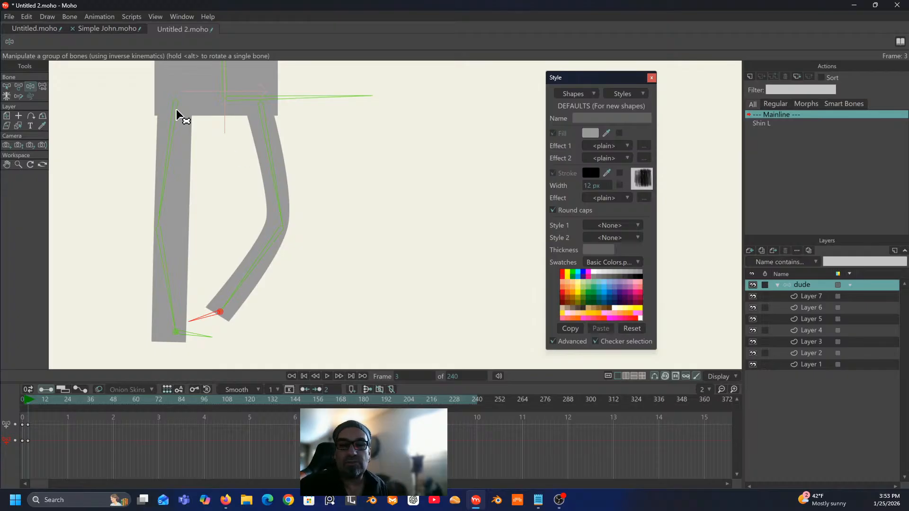
pyautogui.click(6, 87)
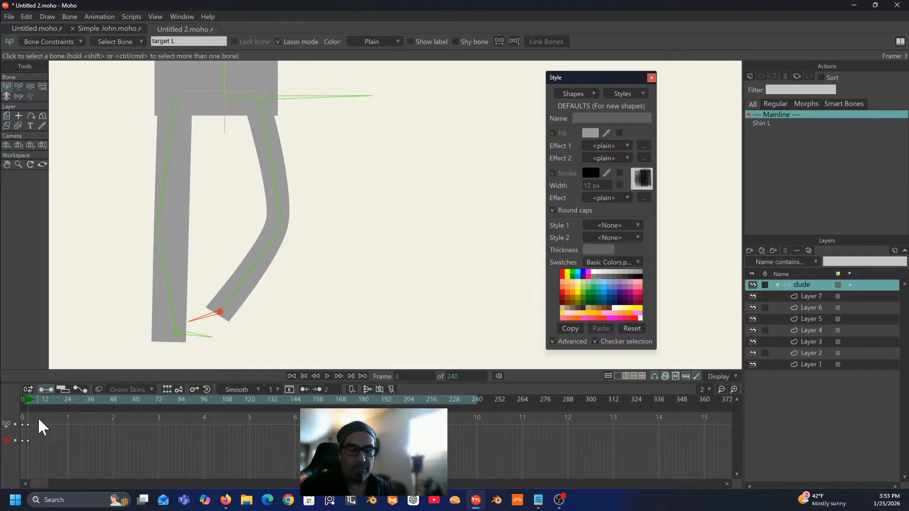
pyautogui.moveTo(37, 420); pyautogui.dragTo(13, 462)
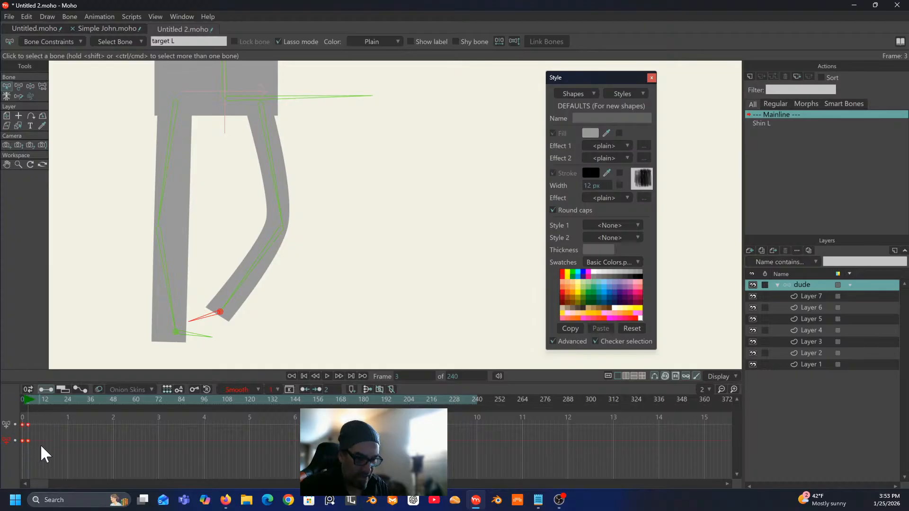
pyautogui.press('Delete')
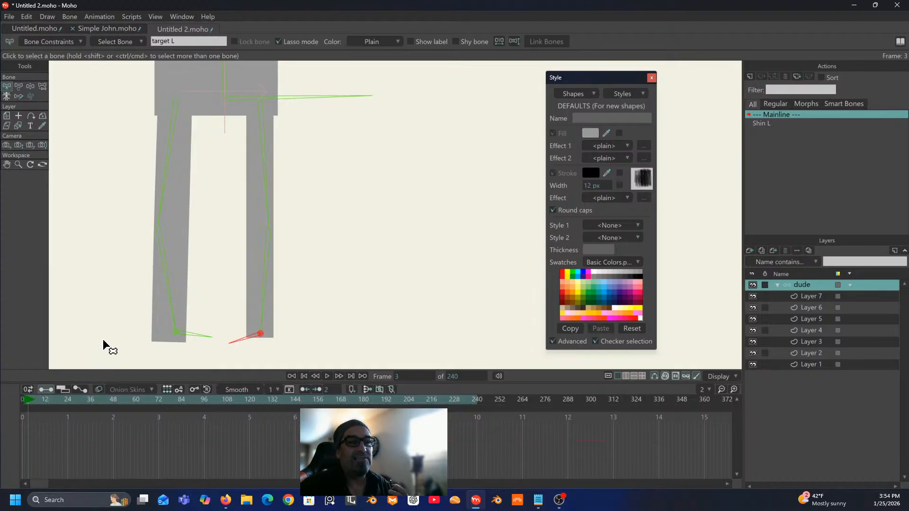
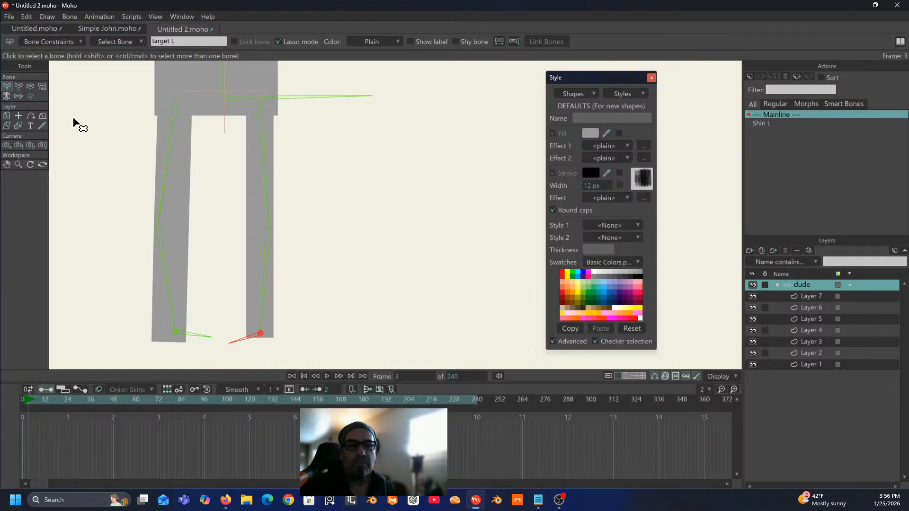
# Step: Bend and straighten the right-hand leg with Manipulate Bones to recheck the knee, then delete the test keyframes
pyautogui.click(30, 86)
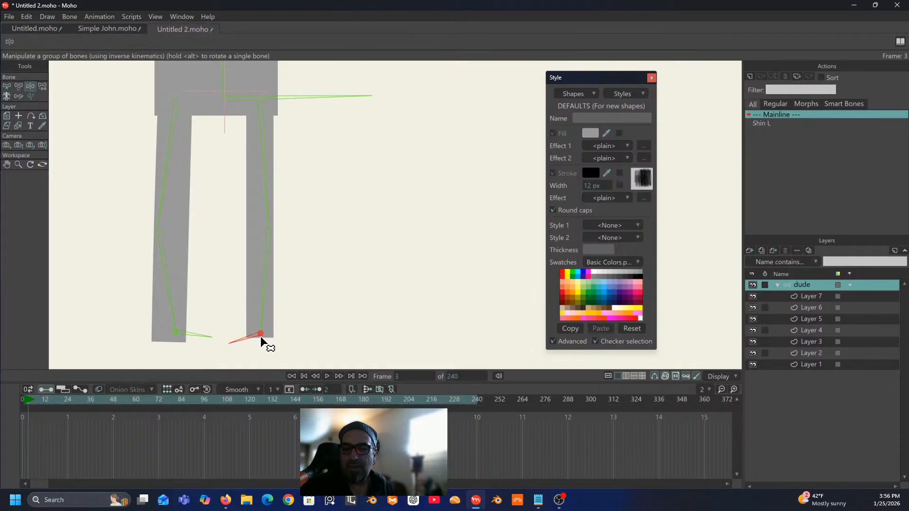
pyautogui.moveTo(263, 340); pyautogui.dragTo(252, 279)
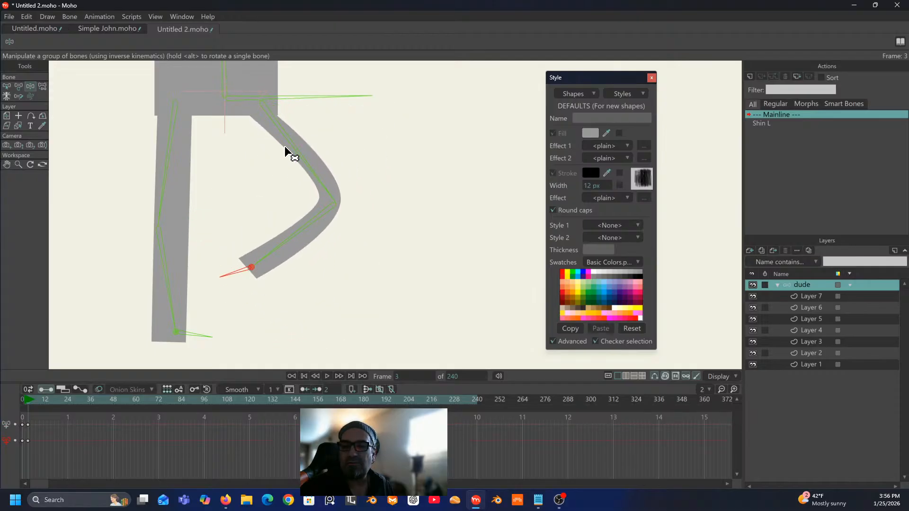
pyautogui.moveTo(254, 268); pyautogui.dragTo(268, 346)
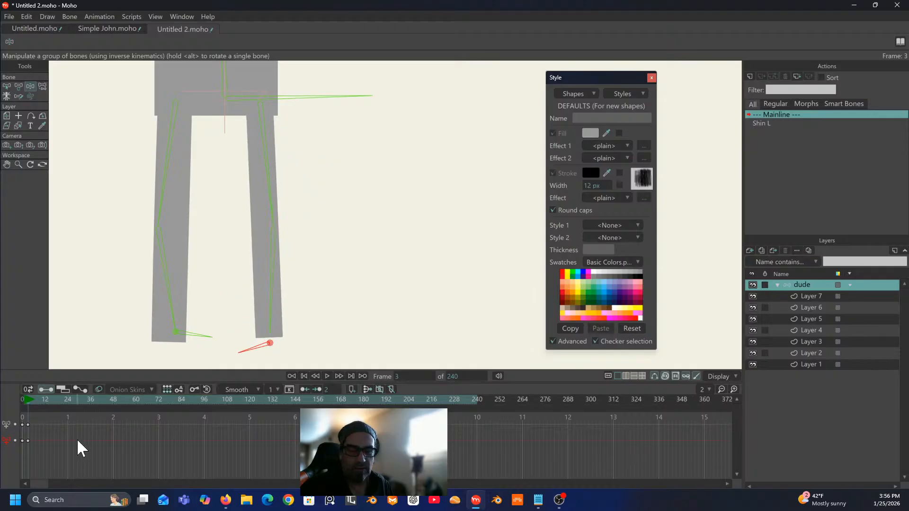
pyautogui.moveTo(52, 420); pyautogui.dragTo(8, 473)
pyautogui.press('Delete')
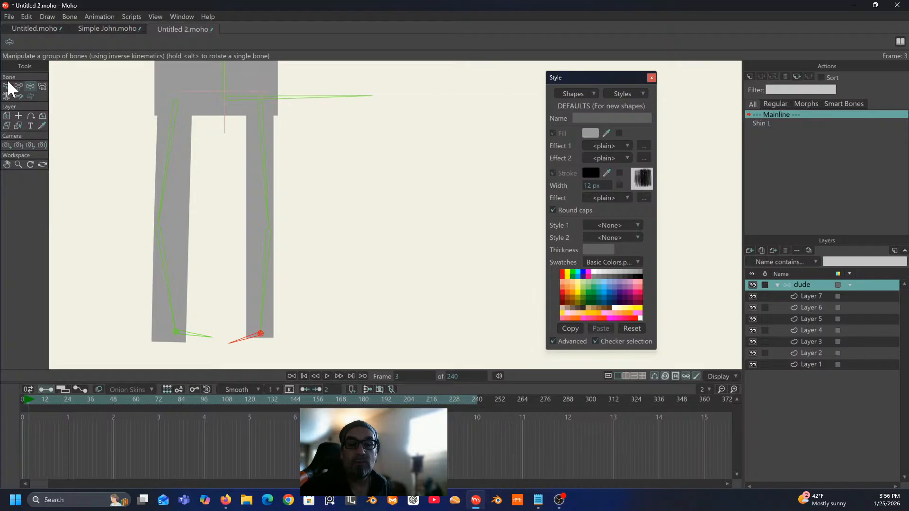
# Step: Select the right-hand leg's thigh bone B12 and go to frame 0 of the Mainline
pyautogui.click(260, 158)
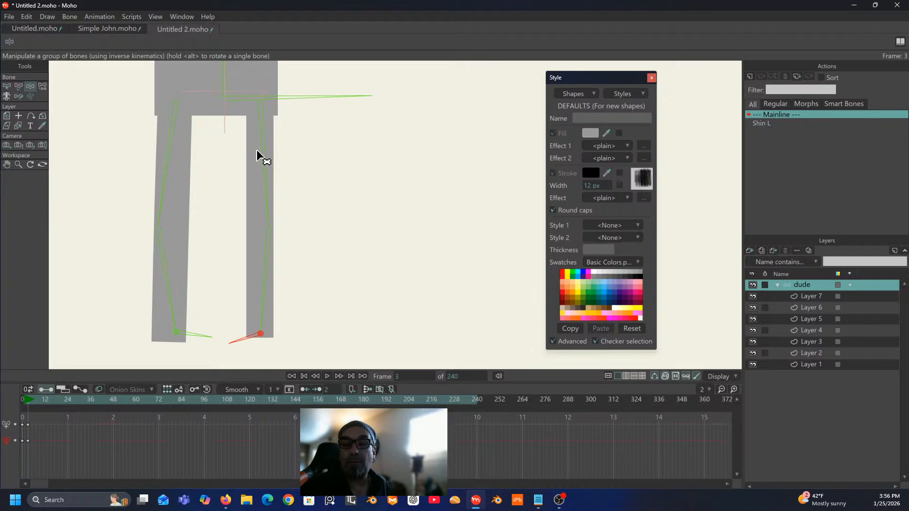
pyautogui.click(10, 83)
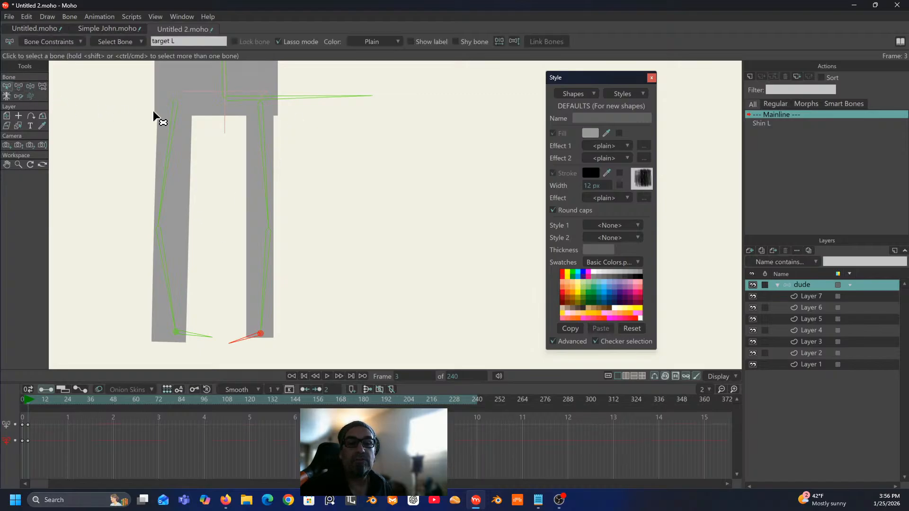
pyautogui.click(264, 135)
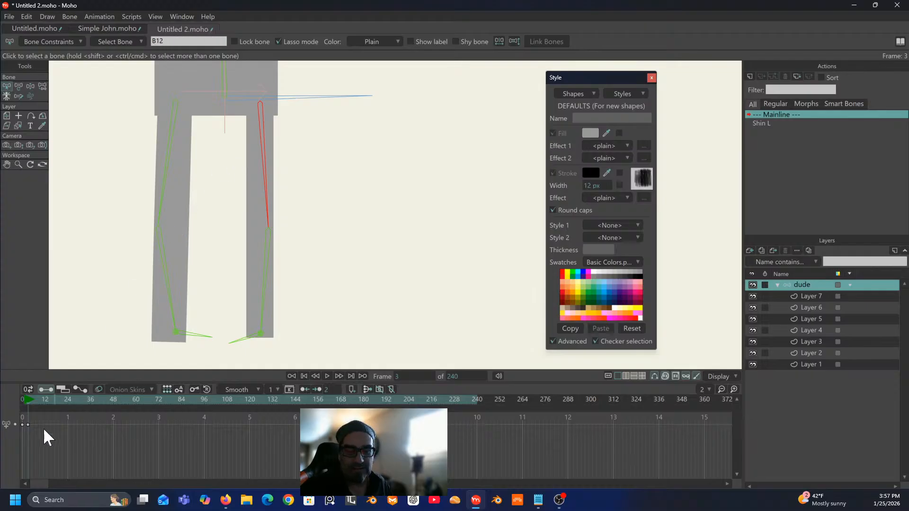
pyautogui.click(21, 399)
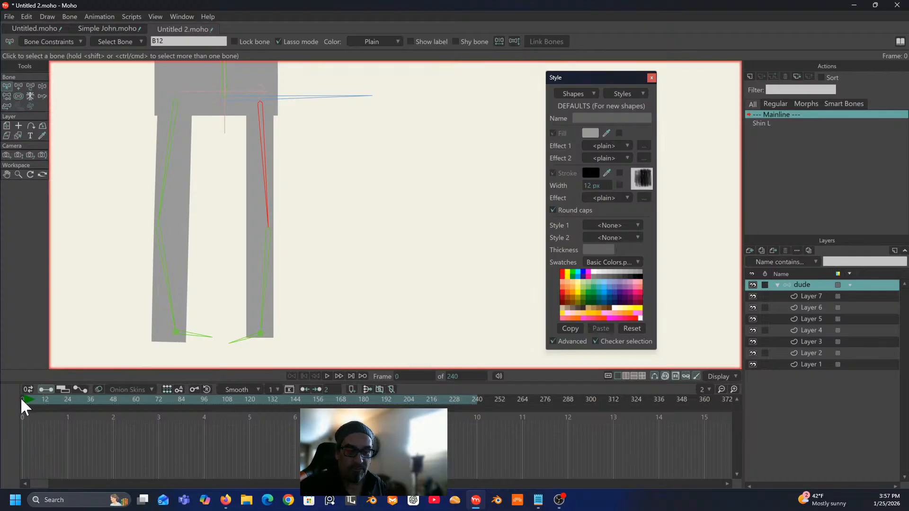
pyautogui.click(750, 76)
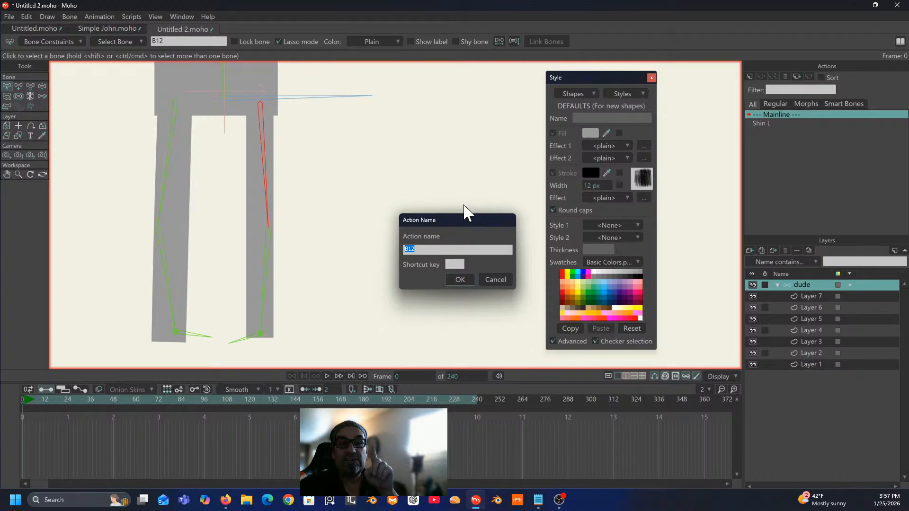
pyautogui.click(495, 279)
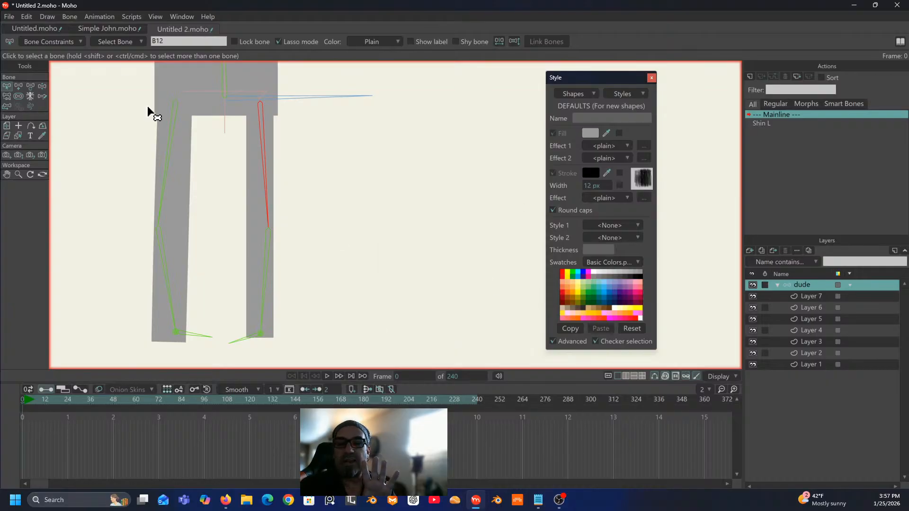
pyautogui.click(66, 16)
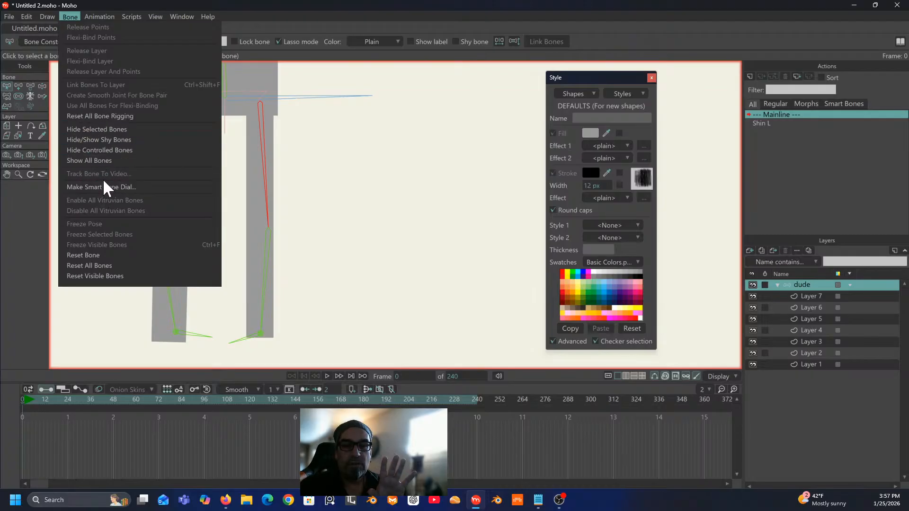
pyautogui.click(386, 166)
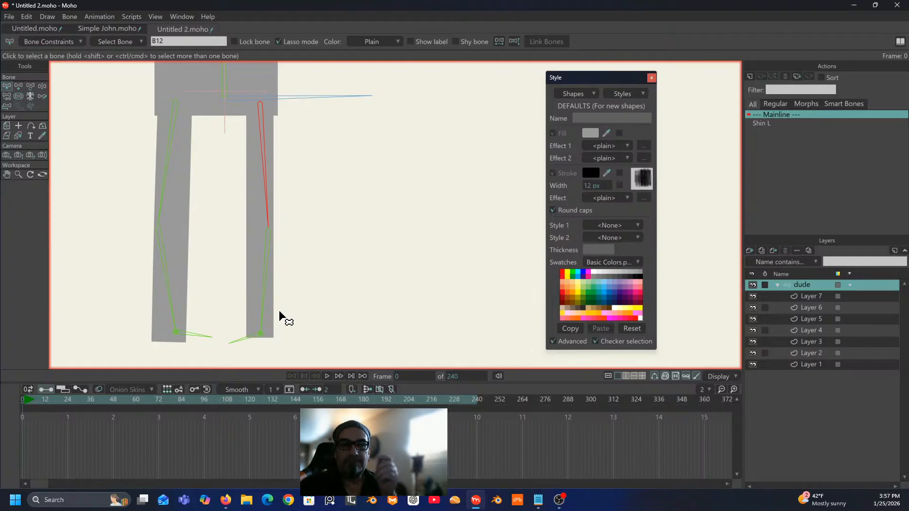
# Step: Create a smart bone action "B12" for the thigh bone and rotate the bone outward to about 373.2° at frame 48
pyautogui.click(748, 75)
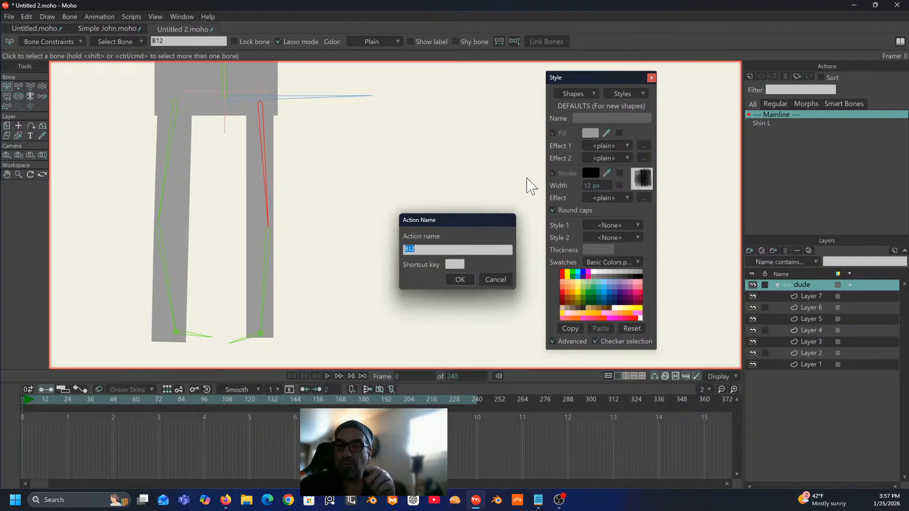
pyautogui.click(460, 280)
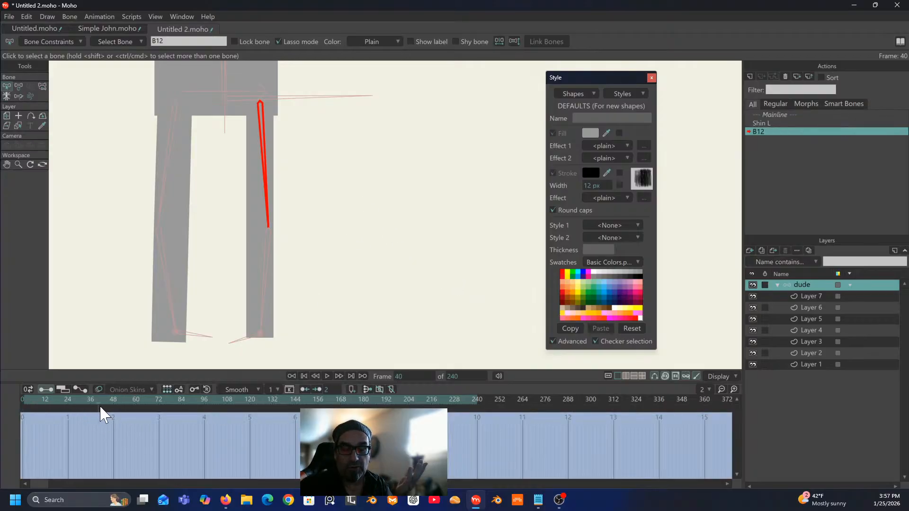
pyautogui.click(110, 424)
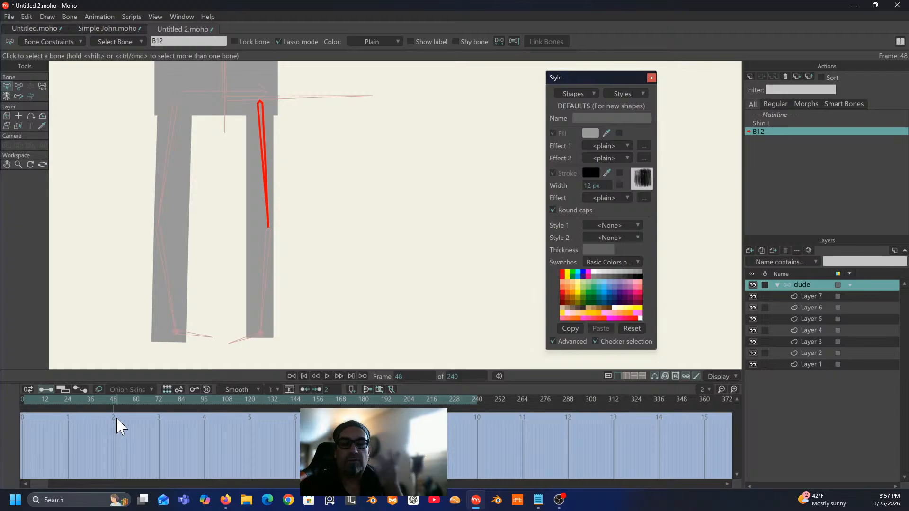
pyautogui.click(19, 87)
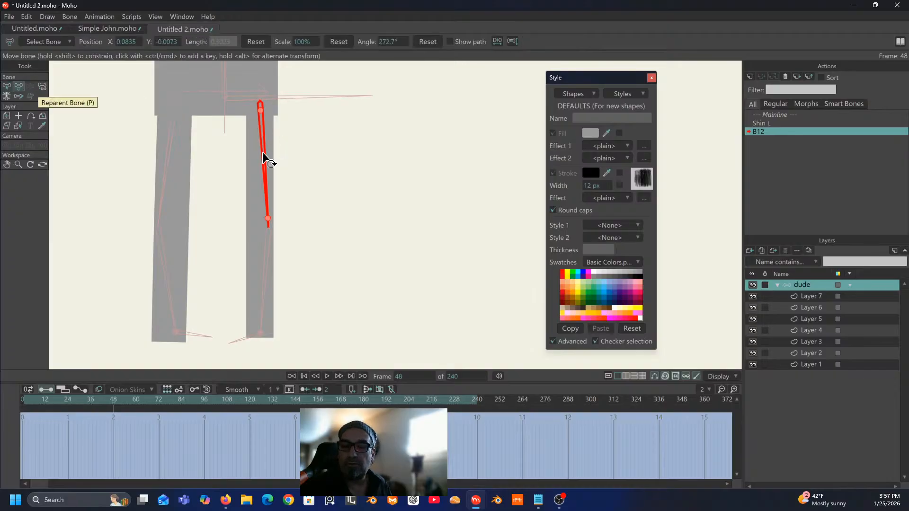
pyautogui.moveTo(264, 153); pyautogui.dragTo(279, 198)
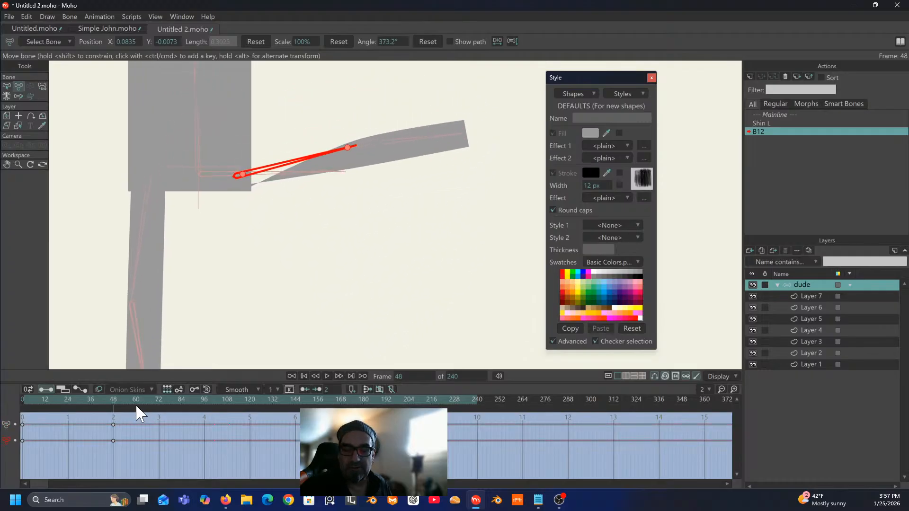
# Step: On Layer 2 at frame 48, move the leg's collapsed upper hip point up to about X -0.44, Y -0.39
pyautogui.click(808, 353)
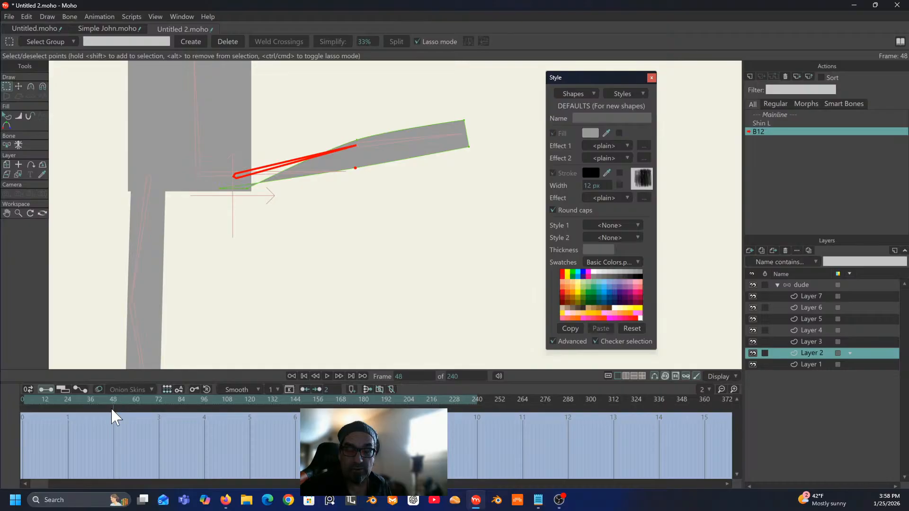
pyautogui.scroll(3, 256, 215)
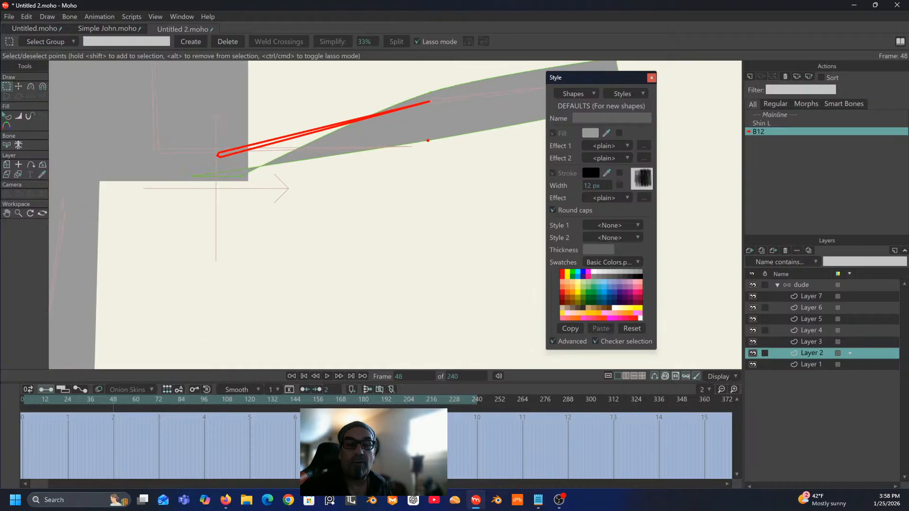
pyautogui.click(19, 87)
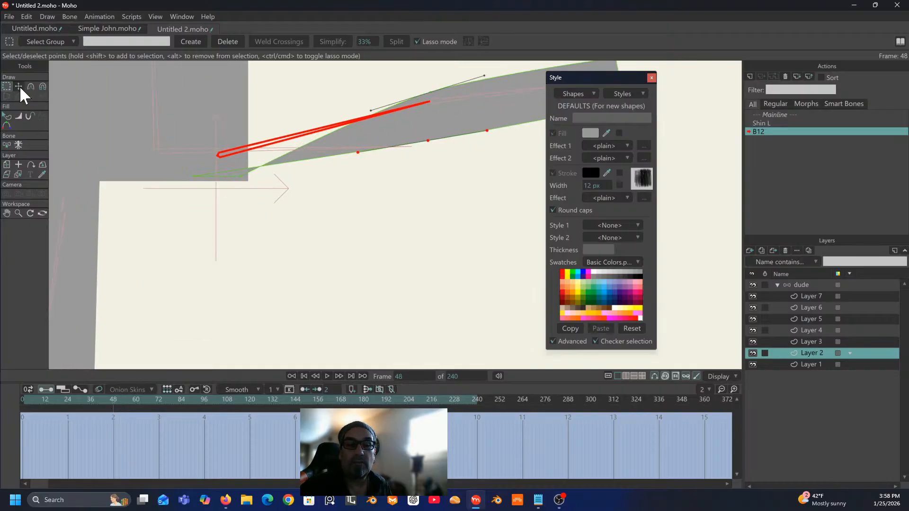
pyautogui.click(264, 217)
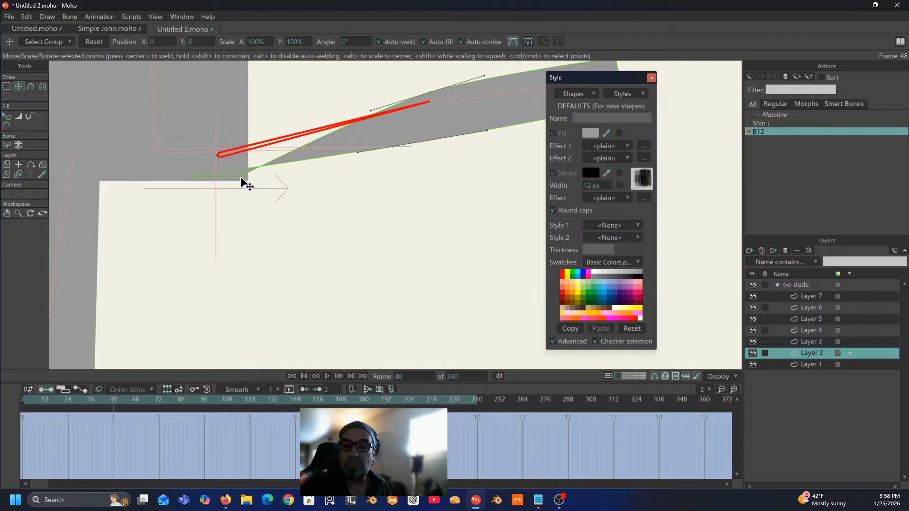
pyautogui.moveTo(240, 178); pyautogui.dragTo(223, 137)
pyautogui.scroll(-2, 257, 156)
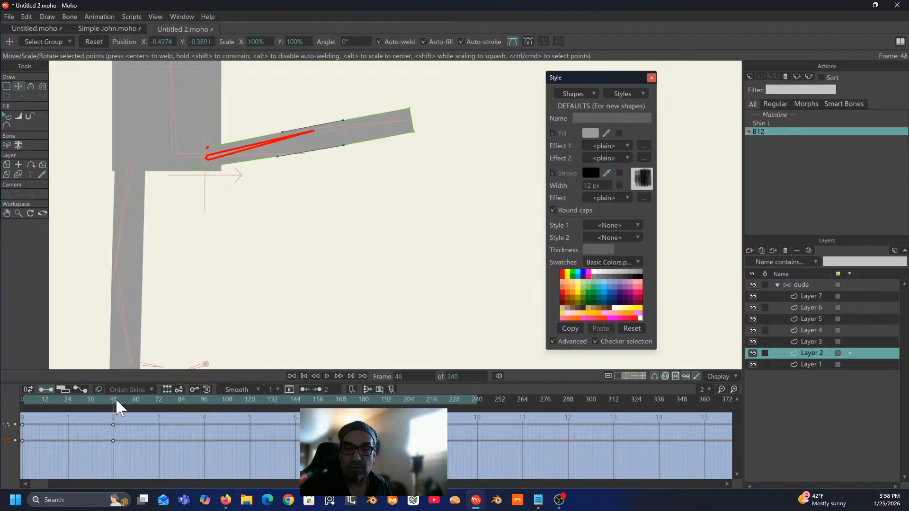
# Step: Set all keyframes of the "B12" action to Linear interpolation
pyautogui.moveTo(115, 399); pyautogui.dragTo(20, 463)
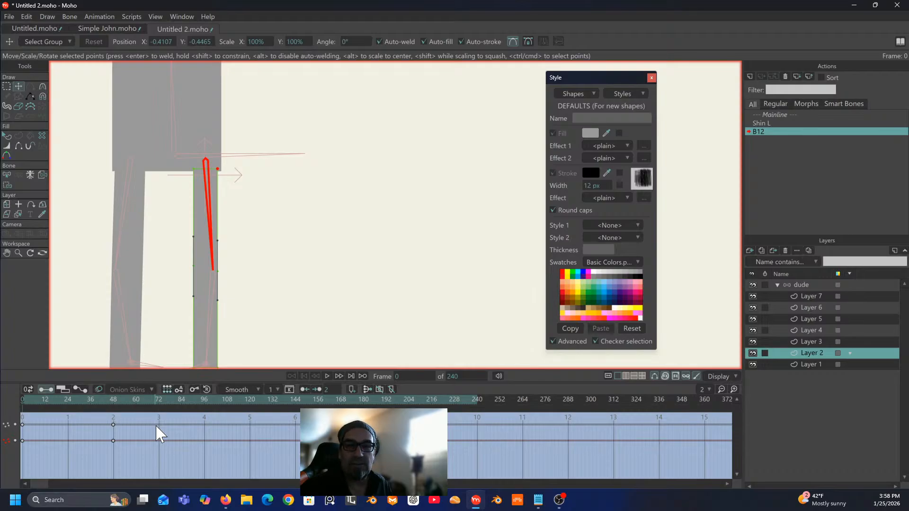
pyautogui.moveTo(145, 417); pyautogui.dragTo(3, 459)
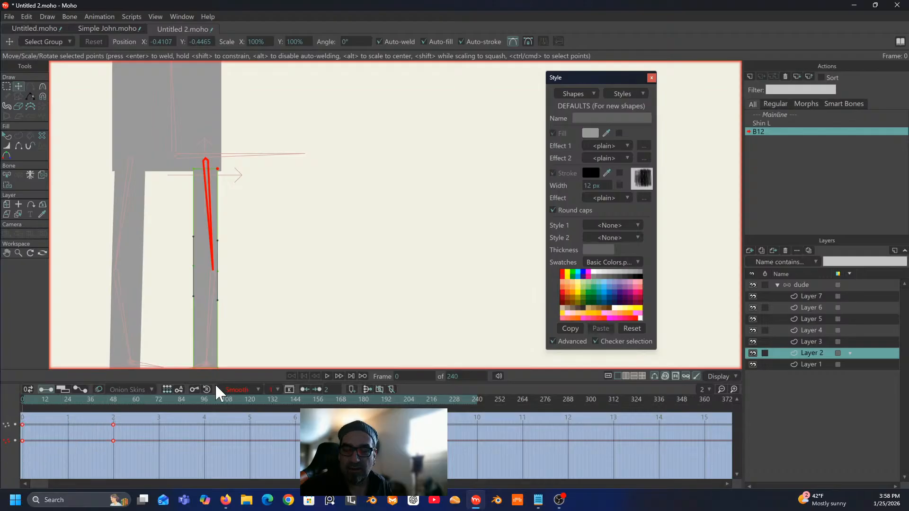
pyautogui.click(244, 388)
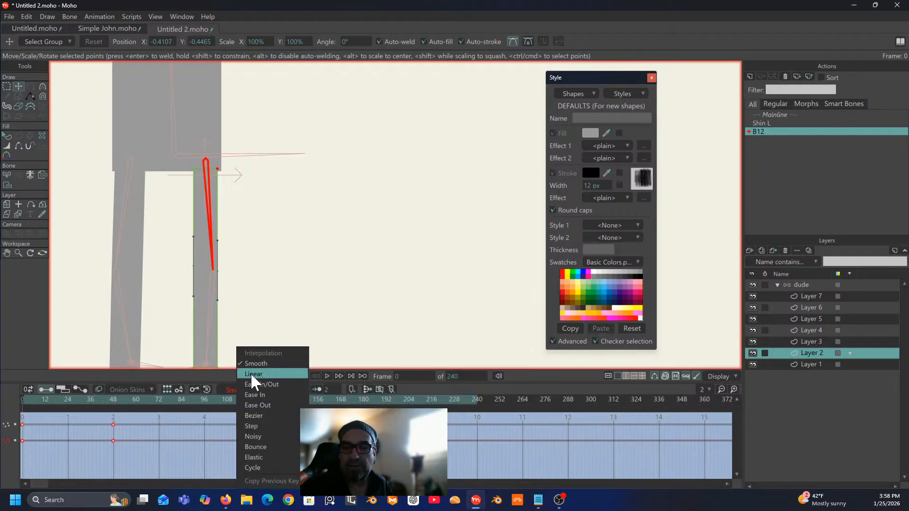
pyautogui.click(251, 373)
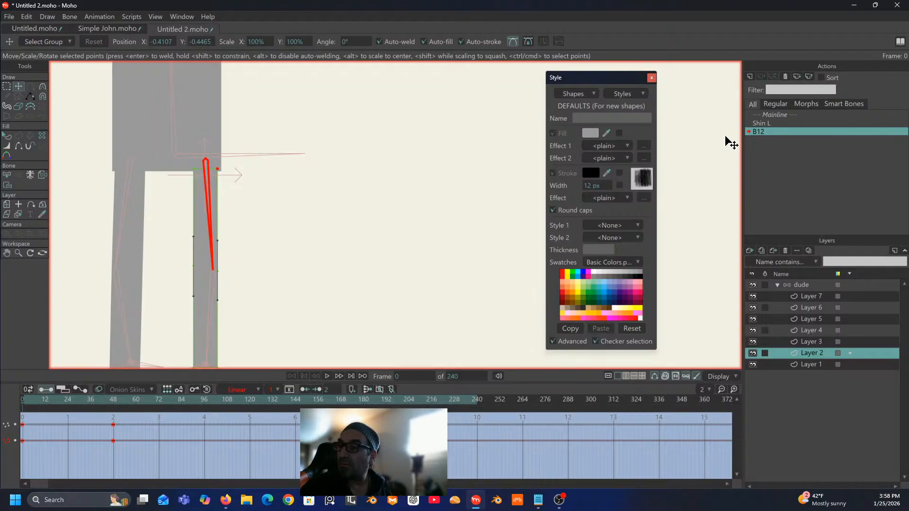
# Step: Open the "Shin L" action and set all of its keyframes to Linear interpolation
pyautogui.doubleClick(759, 124)
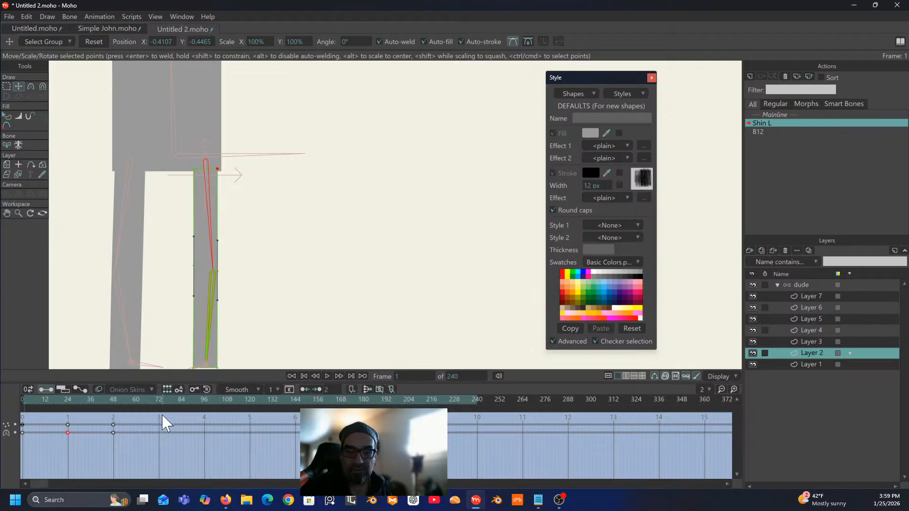
pyautogui.moveTo(159, 423); pyautogui.dragTo(15, 461)
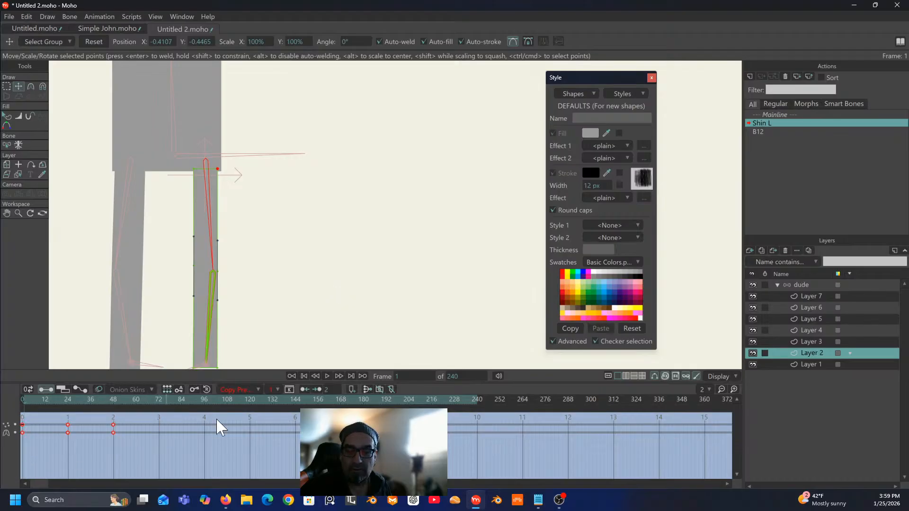
pyautogui.click(253, 386)
pyautogui.click(262, 374)
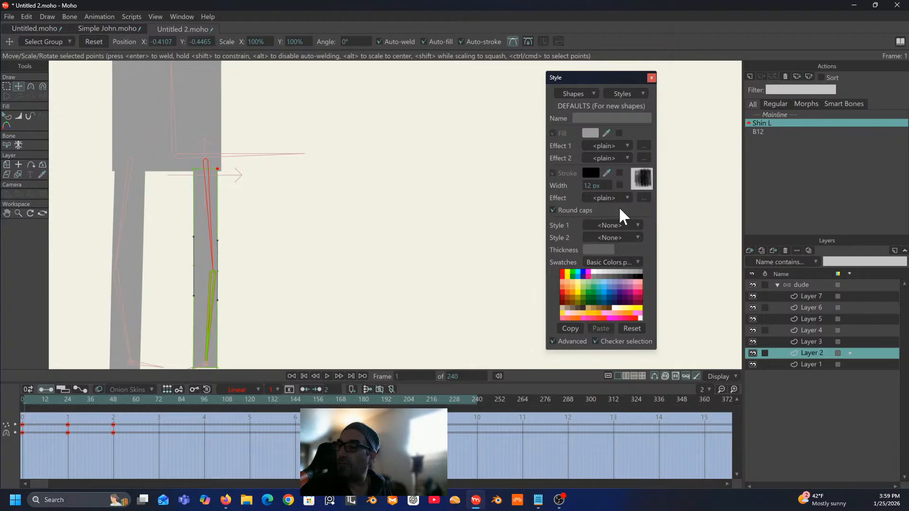
# Step: From the Mainline, create the smart bone action "B12 2" for the thigh bone and rotate the bone inward to about 185.6° at frame 48
pyautogui.click(778, 115)
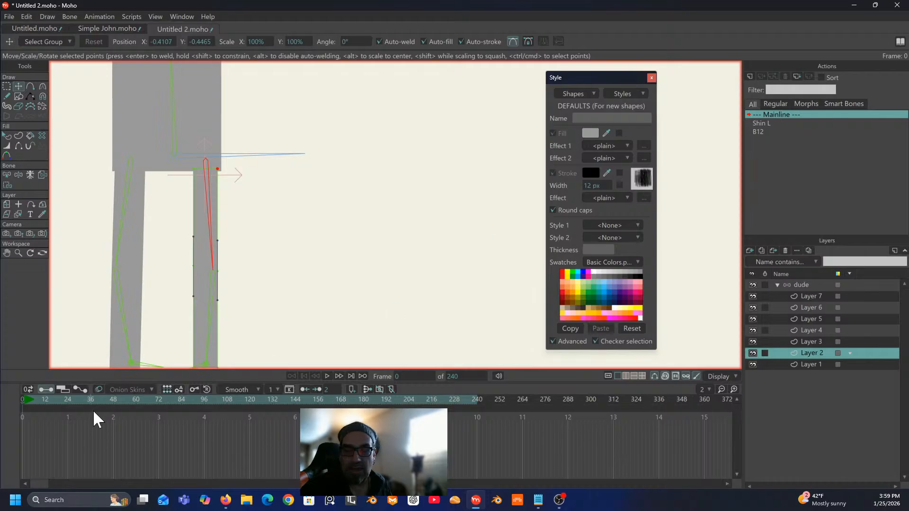
pyautogui.moveTo(233, 274); pyautogui.dragTo(247, 234)
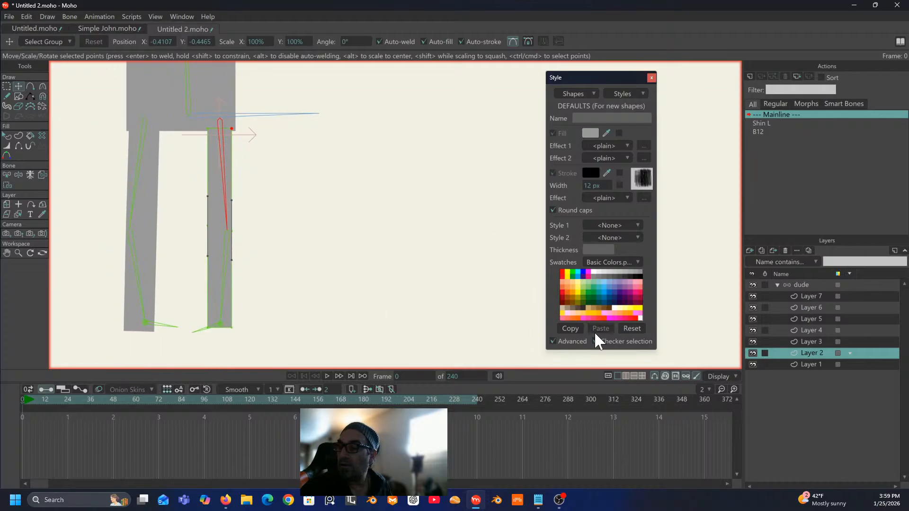
pyautogui.click(799, 284)
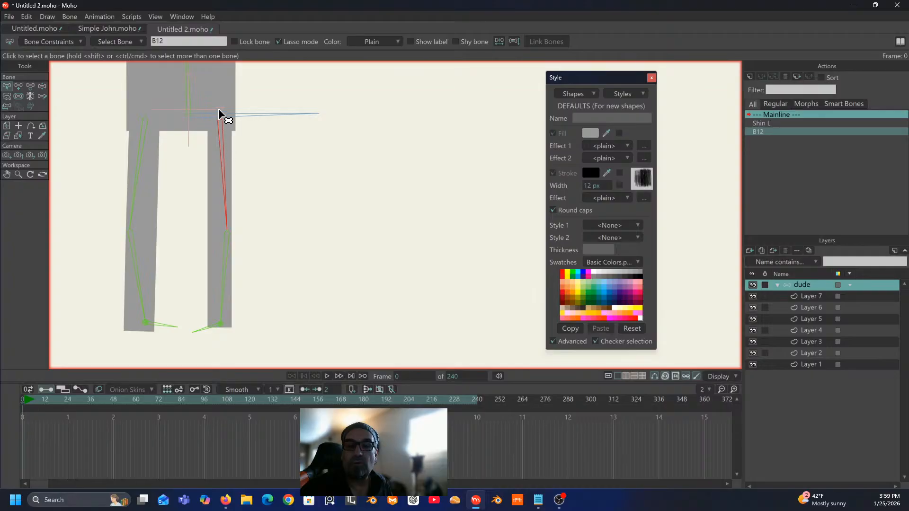
pyautogui.click(749, 76)
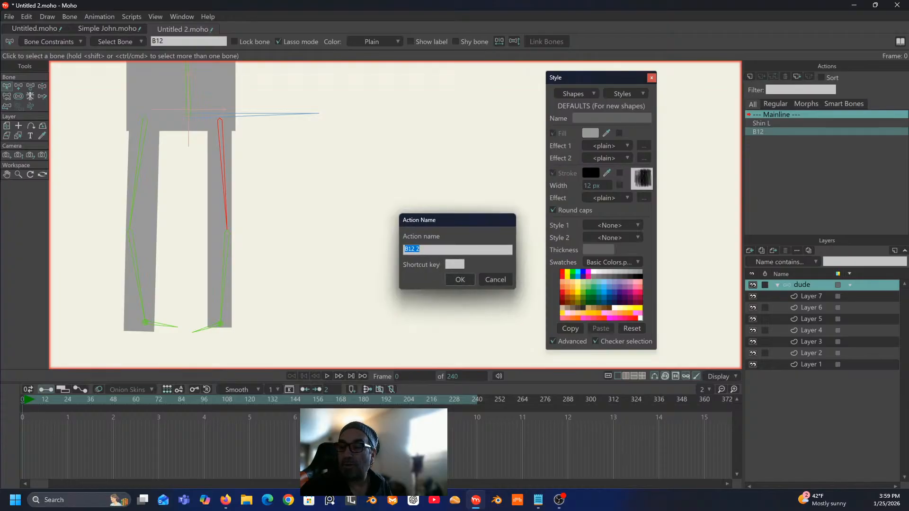
pyautogui.click(459, 280)
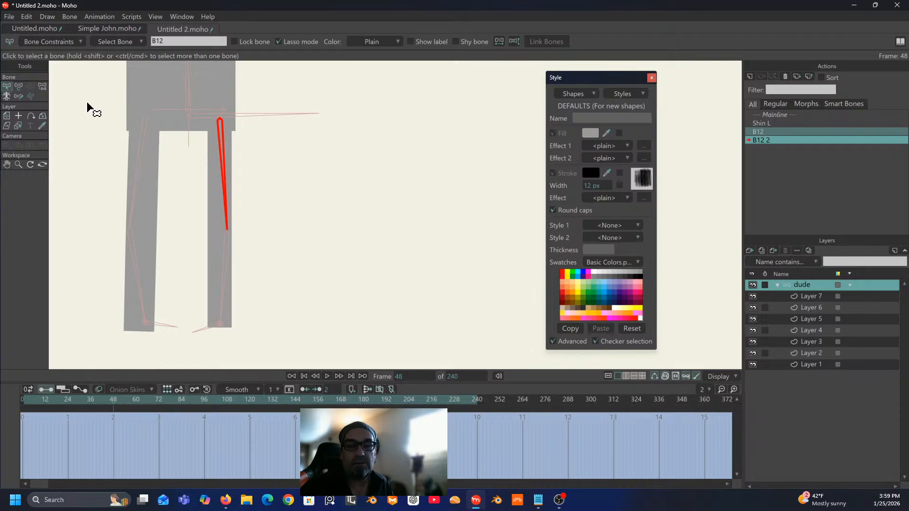
pyautogui.click(19, 87)
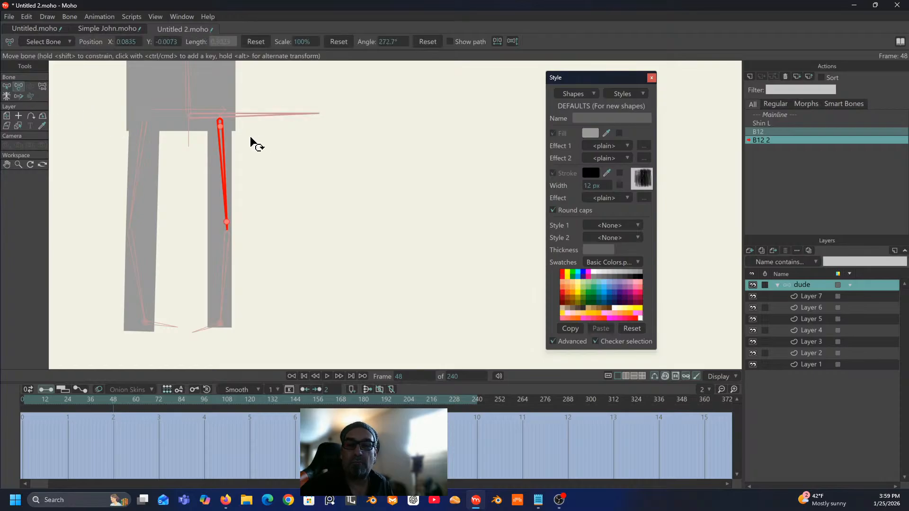
pyautogui.moveTo(221, 167); pyautogui.dragTo(282, 224)
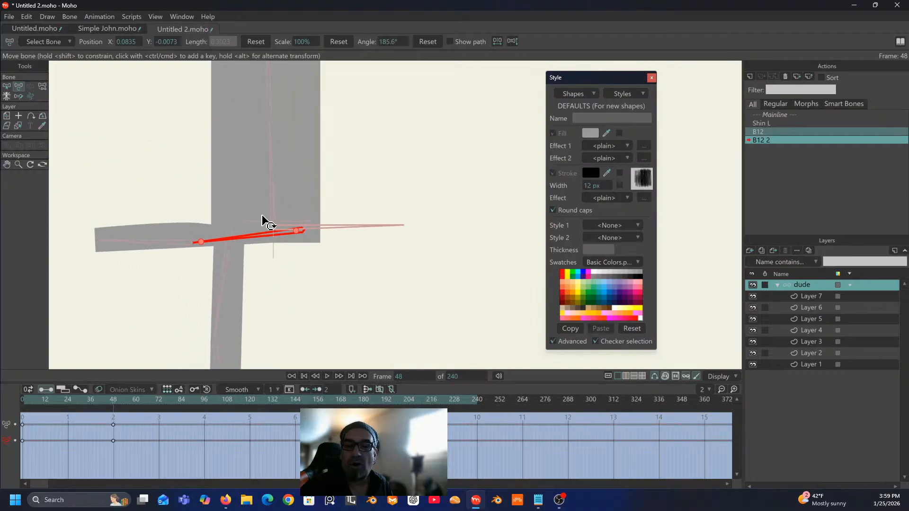
# Step: On Layer 2 at frame 48, move the leg's collapsed inner hip point up to about X -0.43, Y -0.39
pyautogui.click(818, 352)
pyautogui.scroll(3, 475, 280)
pyautogui.moveTo(461, 273); pyautogui.dragTo(603, 290)
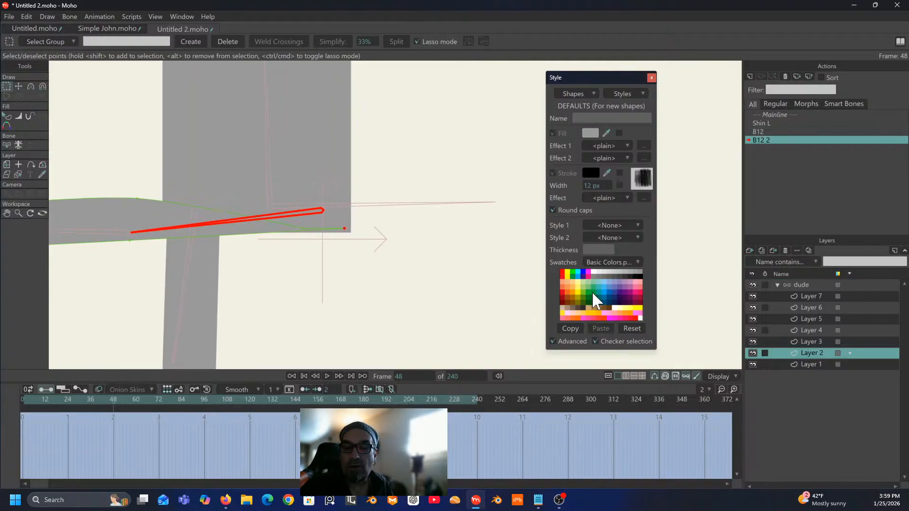
pyautogui.click(18, 86)
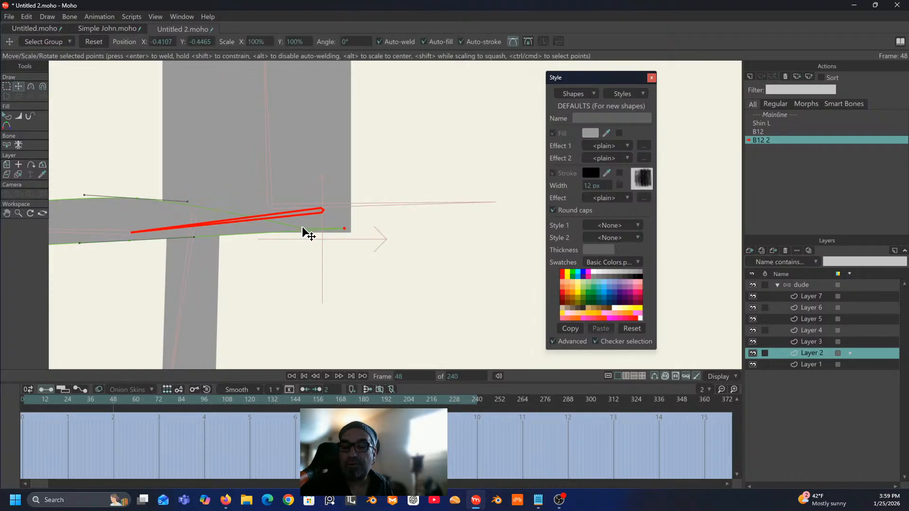
pyautogui.moveTo(303, 228); pyautogui.dragTo(336, 198)
pyautogui.scroll(-4, 336, 197)
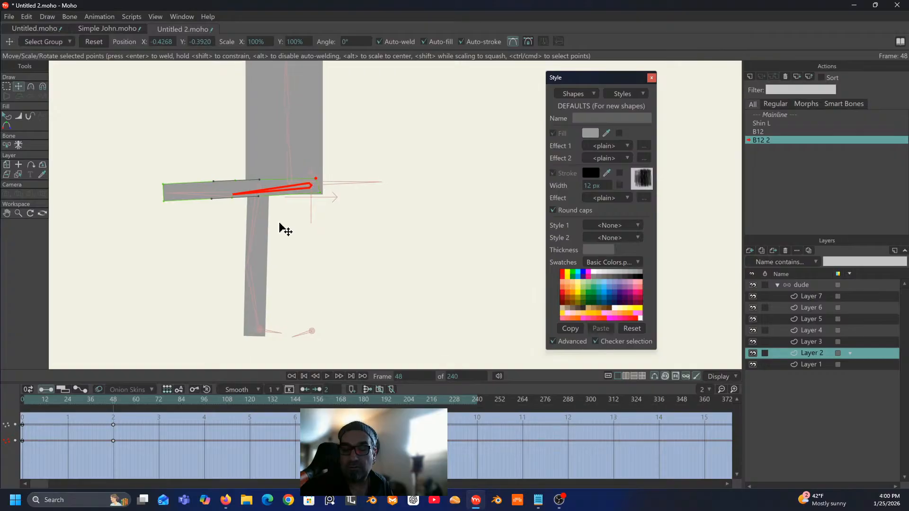
# Step: At frame 23 of the "B12 2" action, move the leg's inner hip point to about X -0.47, Y -0.41 and scrub to check the swing
pyautogui.moveTo(112, 400); pyautogui.dragTo(67, 412)
pyautogui.scroll(4, 283, 324)
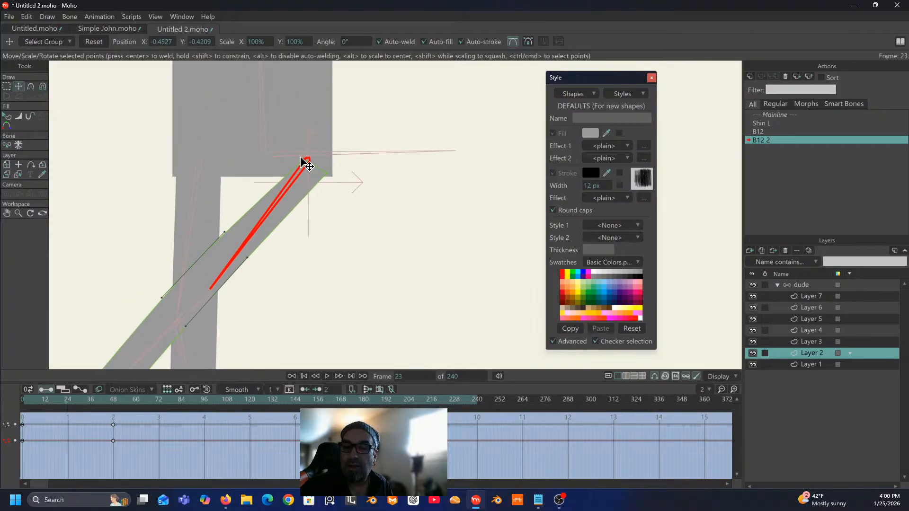
pyautogui.moveTo(301, 159); pyautogui.dragTo(293, 149)
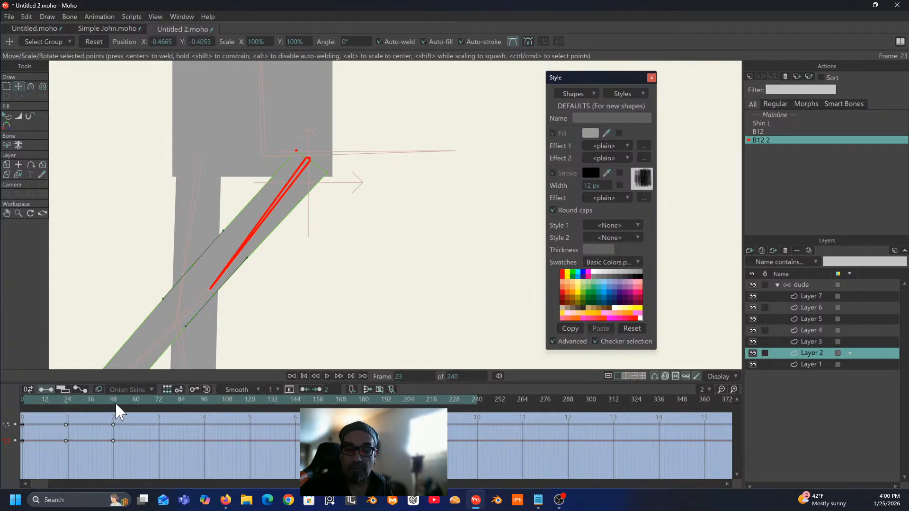
pyautogui.moveTo(62, 398); pyautogui.dragTo(103, 397)
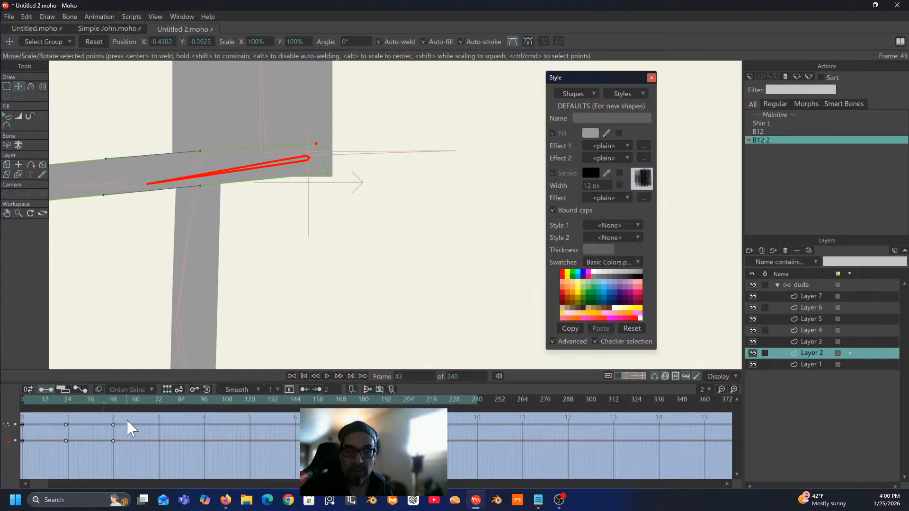
# Step: Set all keyframes of the "B12 2" action to Linear interpolation and return to the Mainline
pyautogui.moveTo(128, 426); pyautogui.dragTo(7, 465)
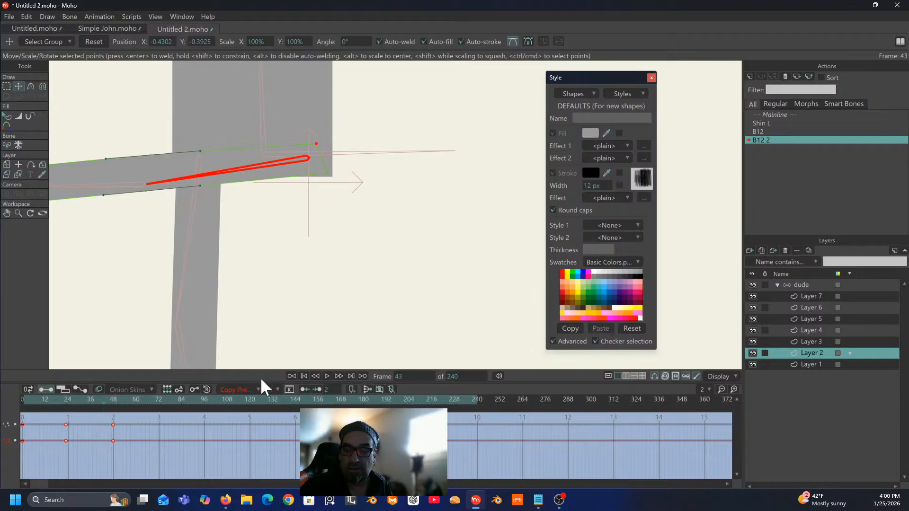
pyautogui.click(240, 386)
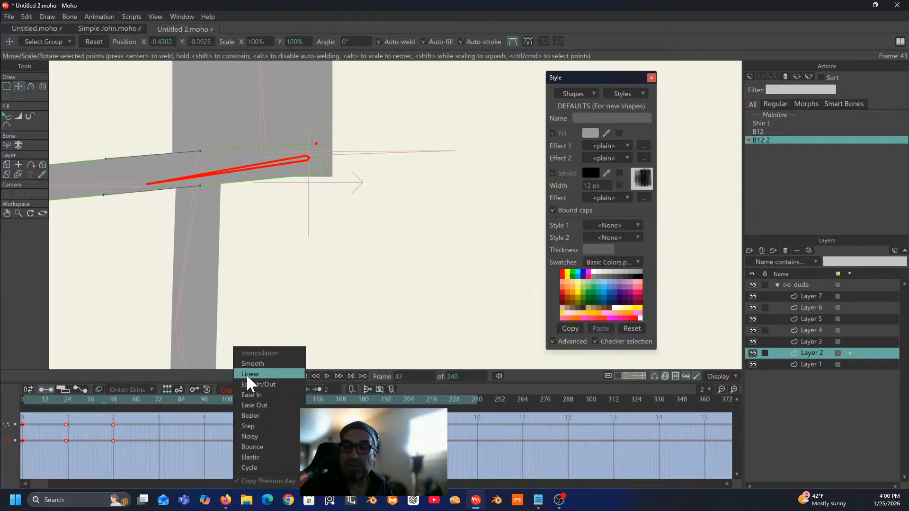
pyautogui.click(247, 374)
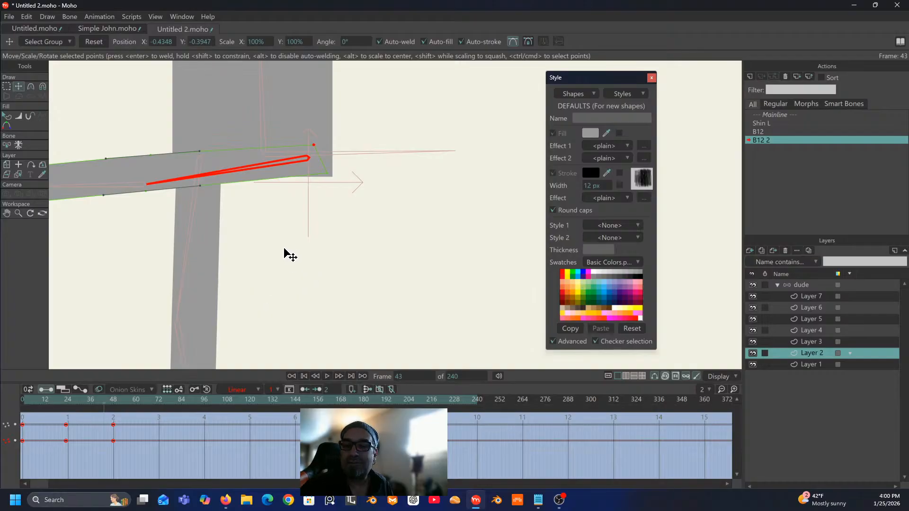
pyautogui.doubleClick(782, 115)
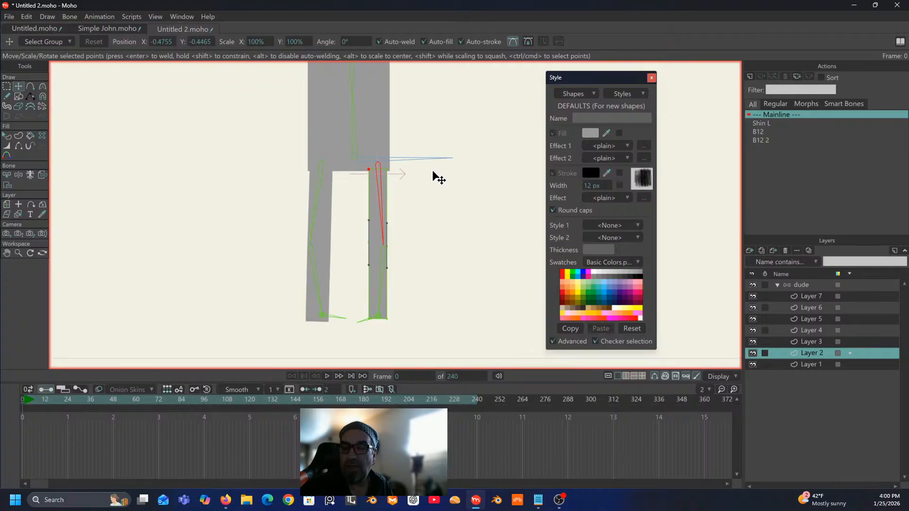
# Step: Test-bend the right-hand leg at frame 0 with Manipulate Bones, then go to frame 1
pyautogui.moveTo(432, 175); pyautogui.dragTo(278, 164)
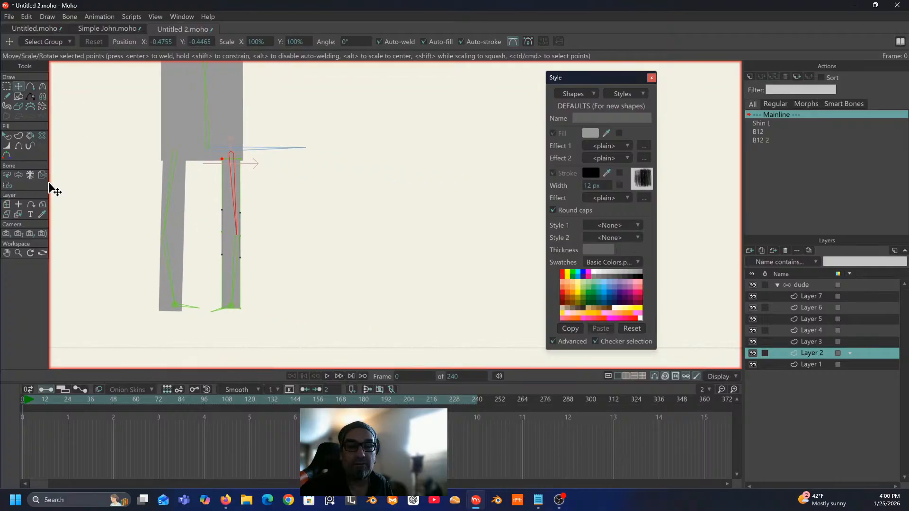
pyautogui.click(19, 173)
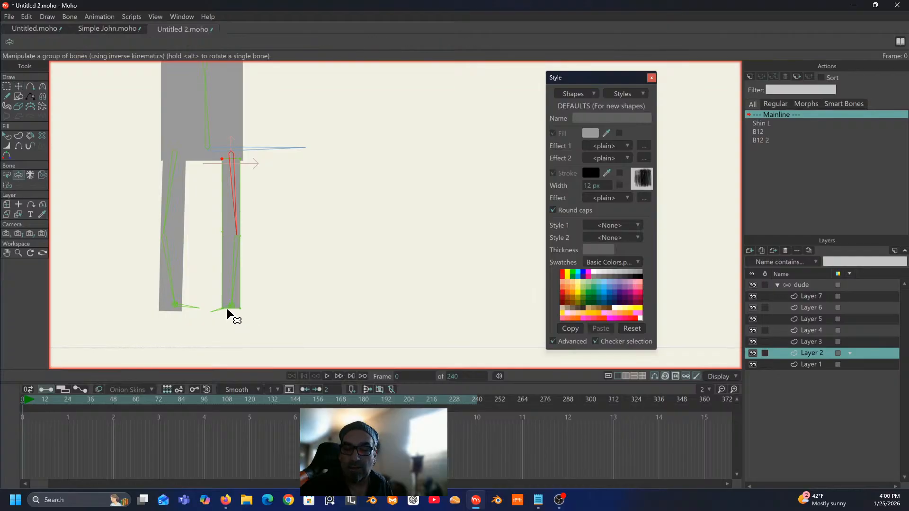
pyautogui.moveTo(227, 310)
pyautogui.mouseDown()
pyautogui.moveTo(269, 225)
pyautogui.moveTo(263, 244)
pyautogui.moveTo(294, 296)
pyautogui.moveTo(399, 115)
pyautogui.moveTo(361, 104)
pyautogui.moveTo(266, 245)
pyautogui.moveTo(161, 220)
pyautogui.moveTo(152, 127)
pyautogui.moveTo(138, 97)
pyautogui.moveTo(169, 218)
pyautogui.moveTo(173, 284)
pyautogui.moveTo(232, 320)
pyautogui.moveTo(228, 308)
pyautogui.mouseUp()
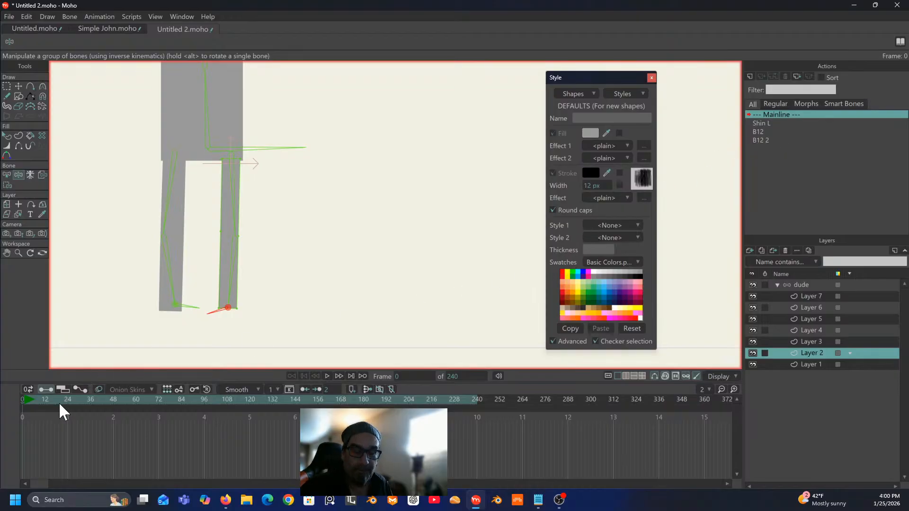
pyautogui.moveTo(221, 294); pyautogui.dragTo(196, 247)
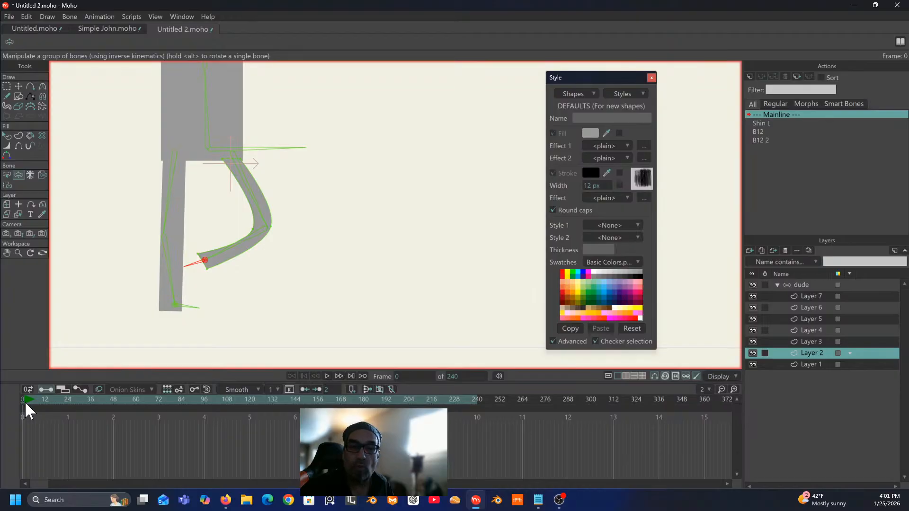
pyautogui.click(25, 401)
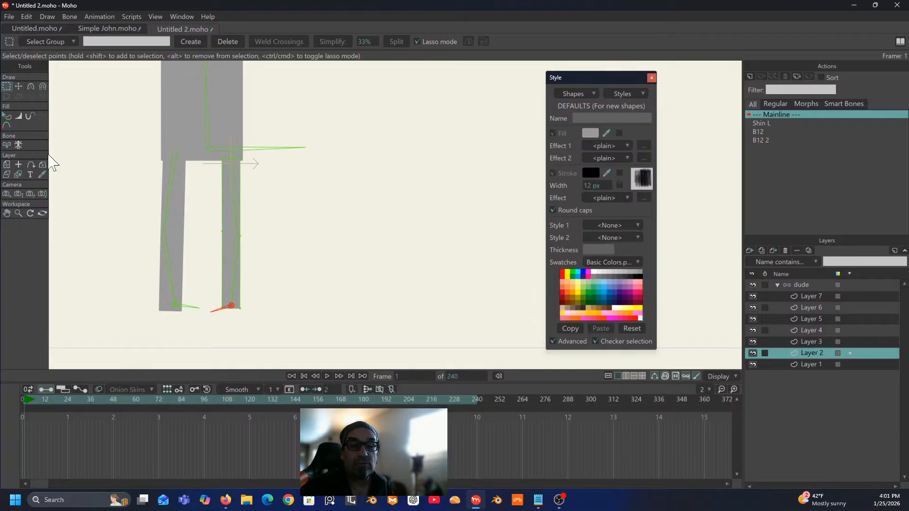
# Step: On the dude layer at frame 1, move both legs' foot targets with Manipulate Bones to check the knee and hip bends
pyautogui.click(815, 286)
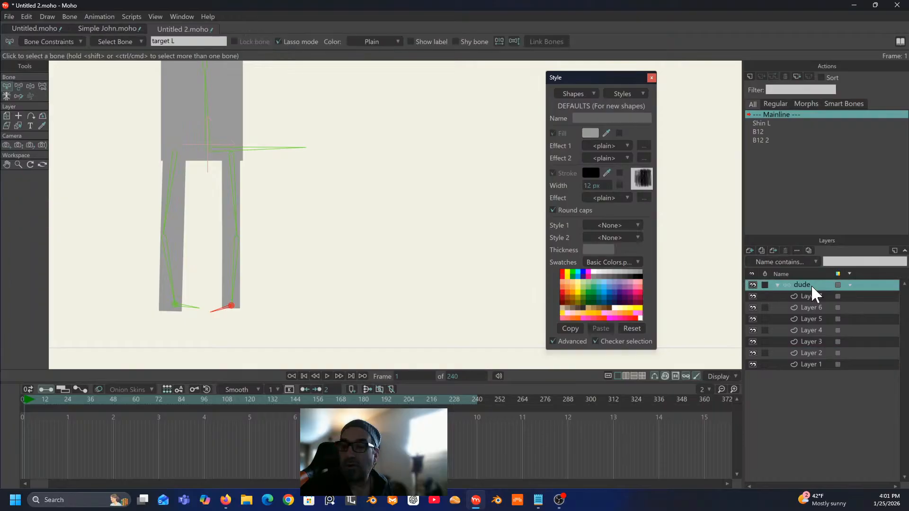
pyautogui.click(31, 85)
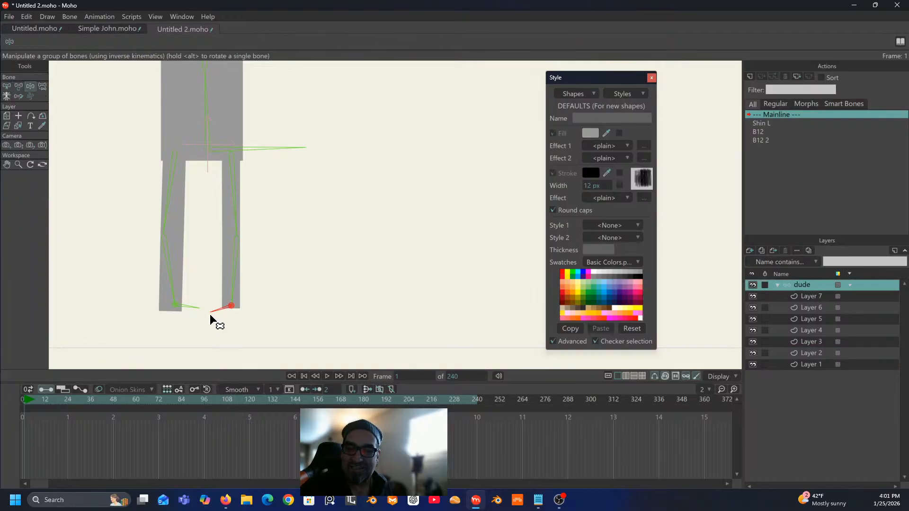
pyautogui.moveTo(231, 306)
pyautogui.mouseDown()
pyautogui.moveTo(219, 284)
pyautogui.moveTo(210, 209)
pyautogui.moveTo(256, 191)
pyautogui.moveTo(201, 235)
pyautogui.moveTo(126, 263)
pyautogui.moveTo(192, 288)
pyautogui.moveTo(65, 218)
pyautogui.moveTo(108, 156)
pyautogui.moveTo(109, 127)
pyautogui.moveTo(116, 201)
pyautogui.moveTo(223, 209)
pyautogui.moveTo(201, 198)
pyautogui.moveTo(229, 195)
pyautogui.mouseUp()
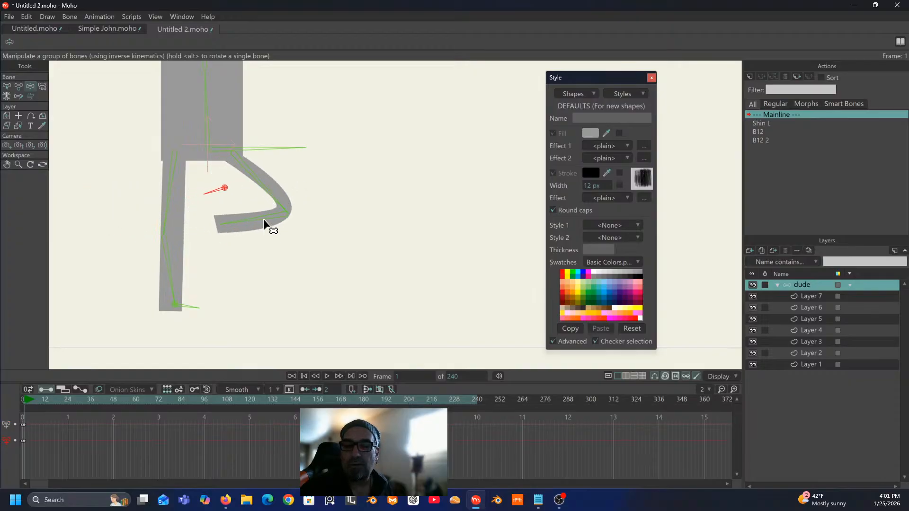
pyautogui.moveTo(268, 223); pyautogui.dragTo(386, 248)
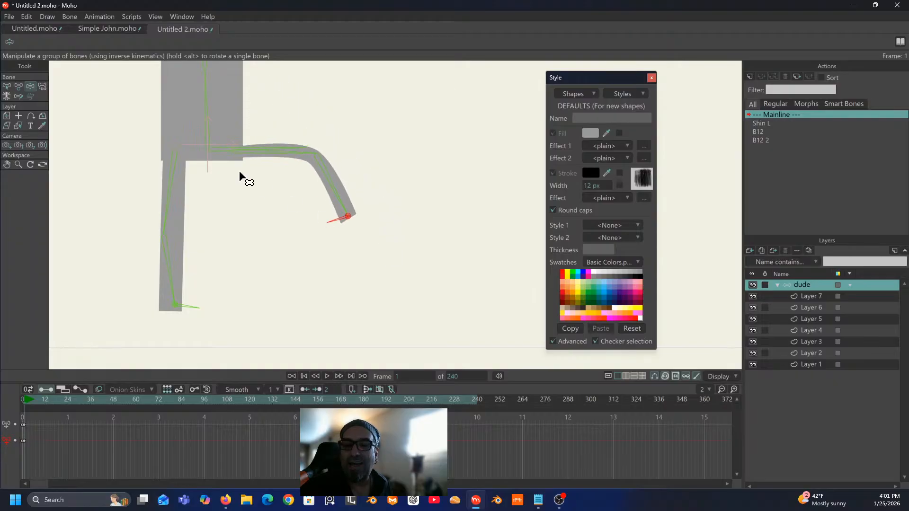
pyautogui.moveTo(330, 195); pyautogui.dragTo(227, 284)
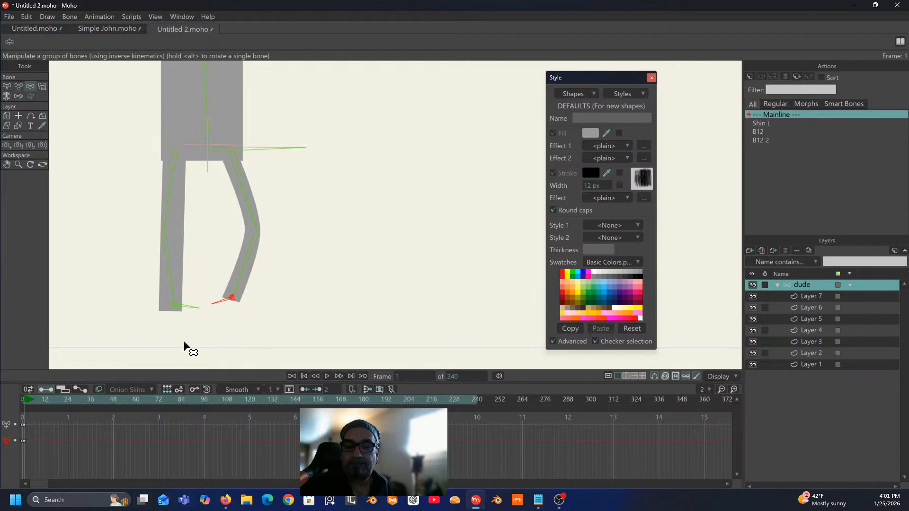
pyautogui.moveTo(179, 307); pyautogui.dragTo(114, 306)
pyautogui.moveTo(231, 299); pyautogui.dragTo(231, 329)
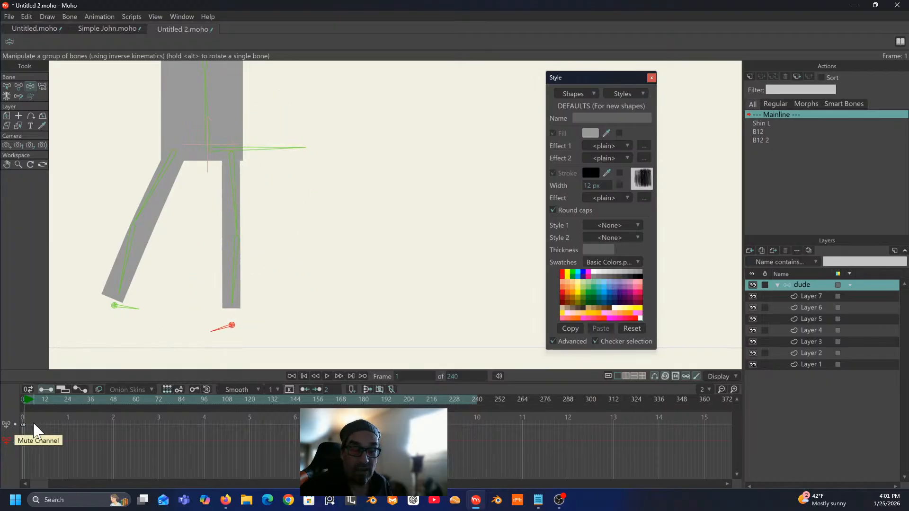